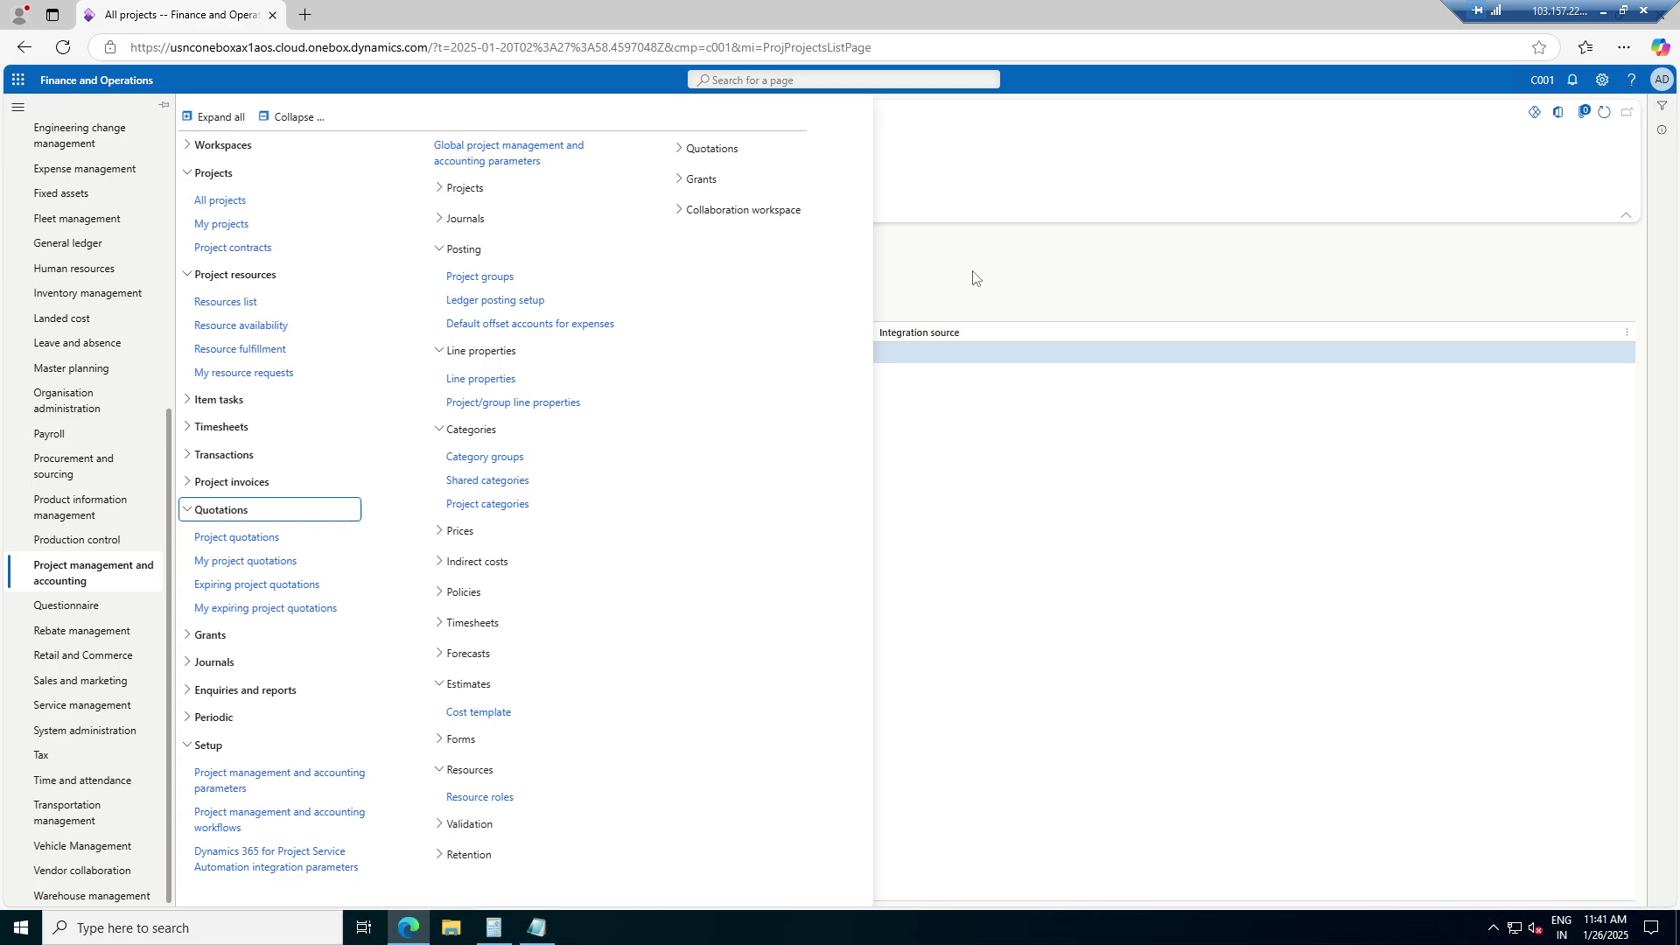
Open the ERP Support - Coke project from the project list and look over its planning options, including the work breakdown structure
{"action": "left_click", "coordinate": [907, 274]}
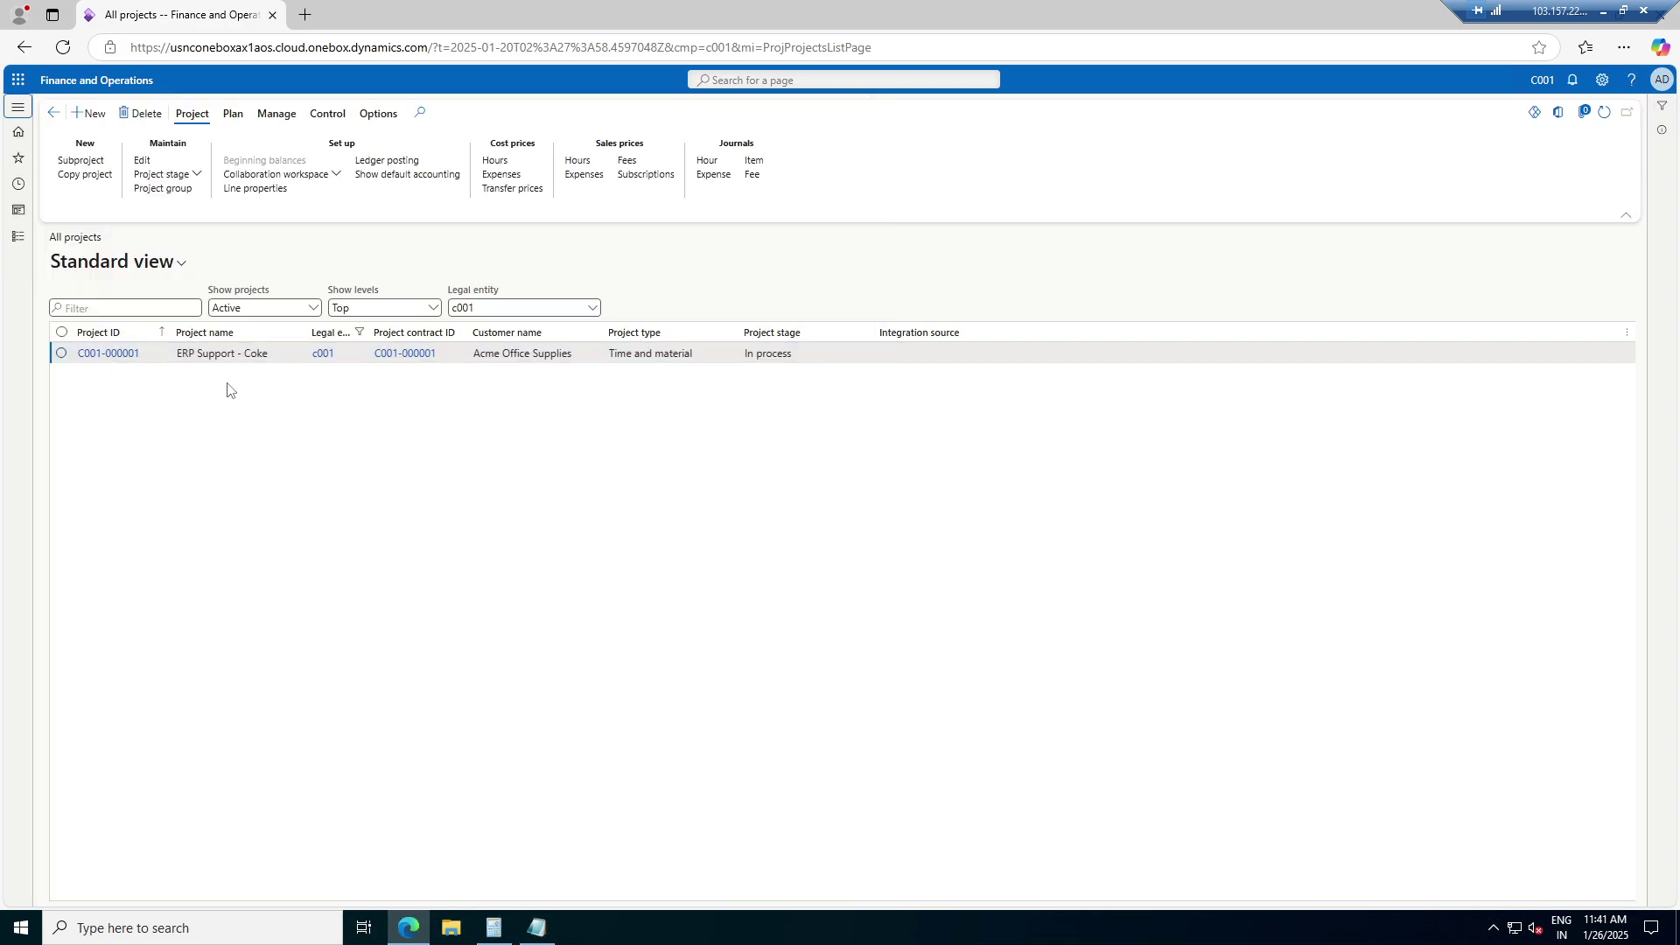
{"action": "left_click", "coordinate": [99, 361]}
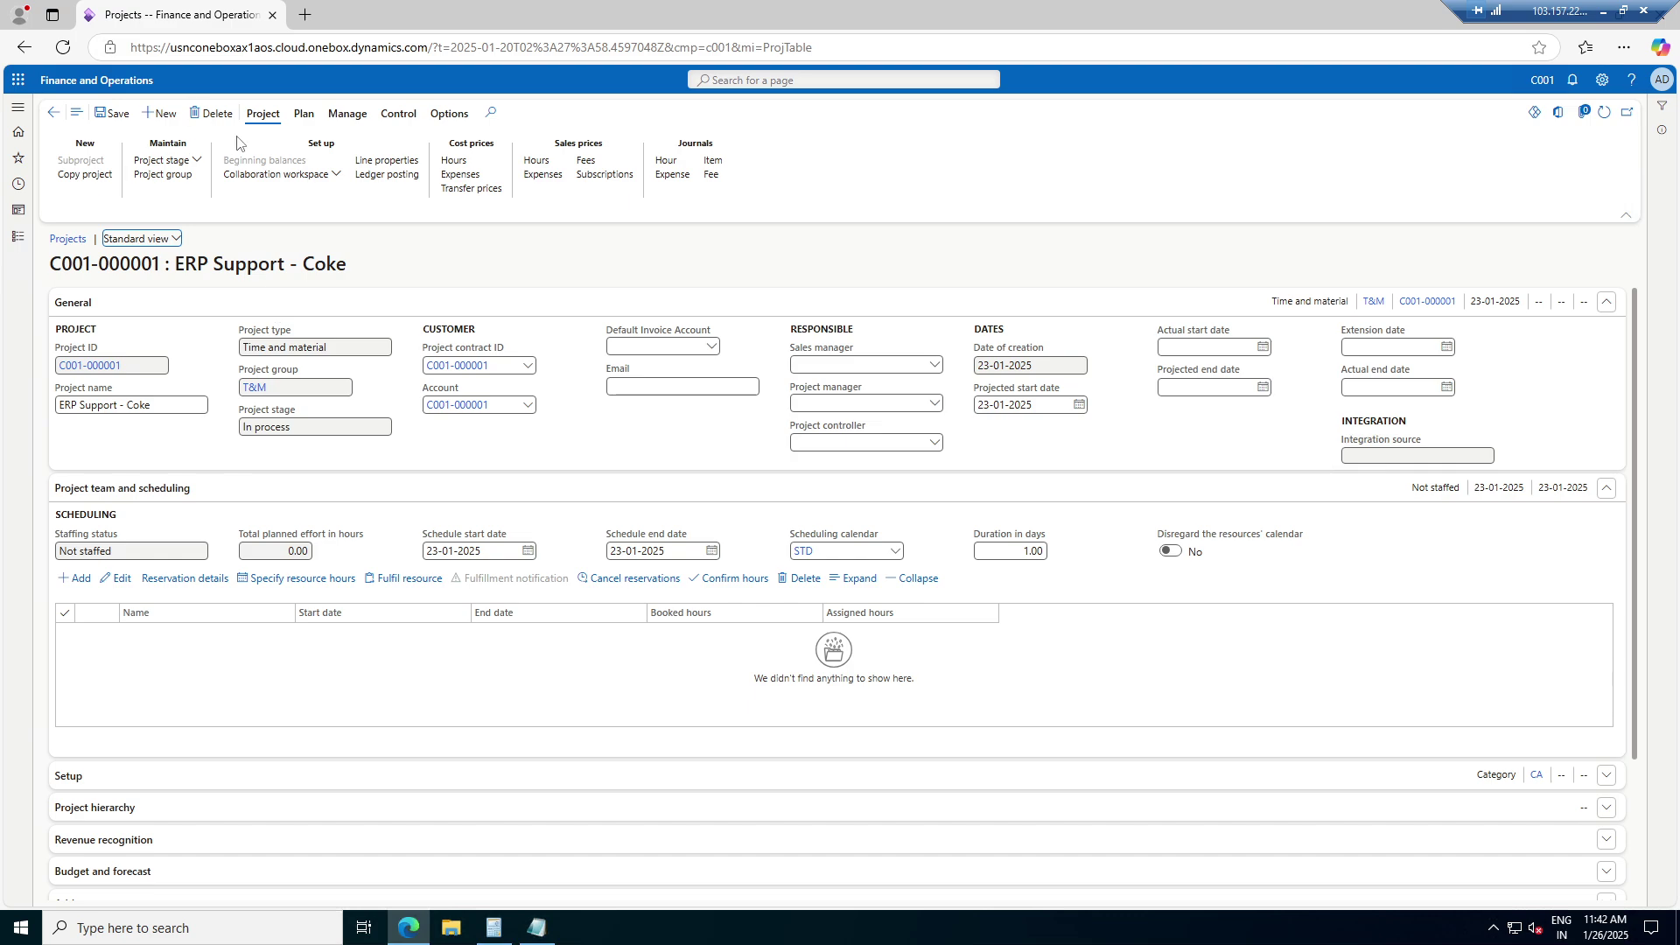
{"action": "left_click", "coordinate": [299, 120]}
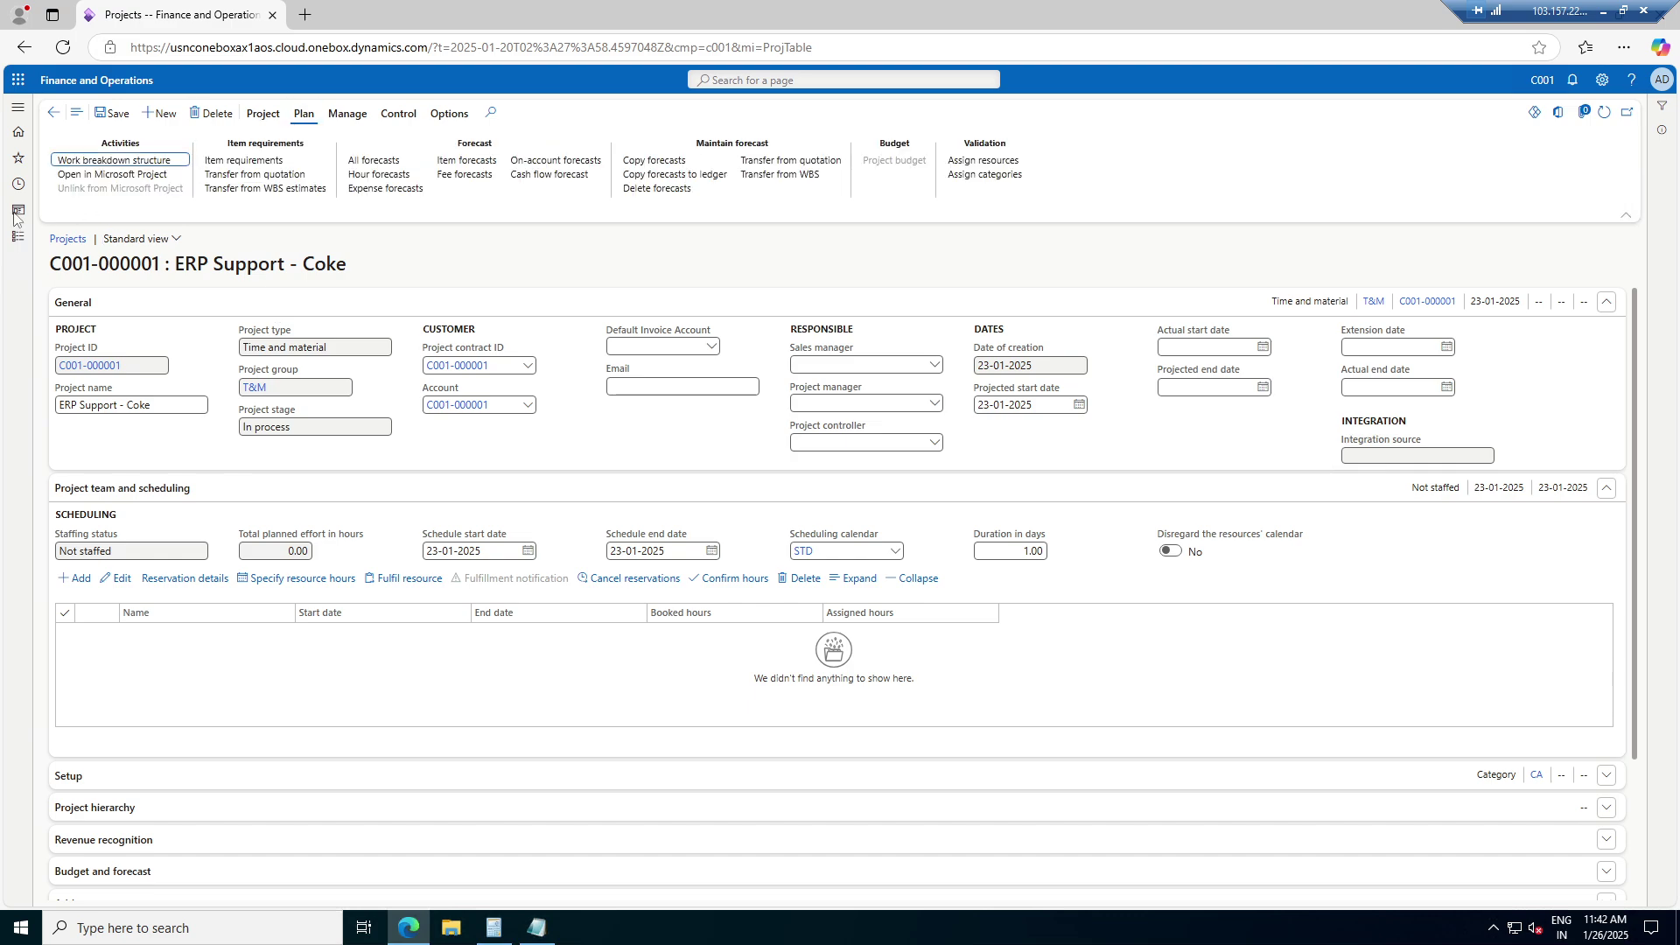
{"action": "left_click", "coordinate": [100, 163]}
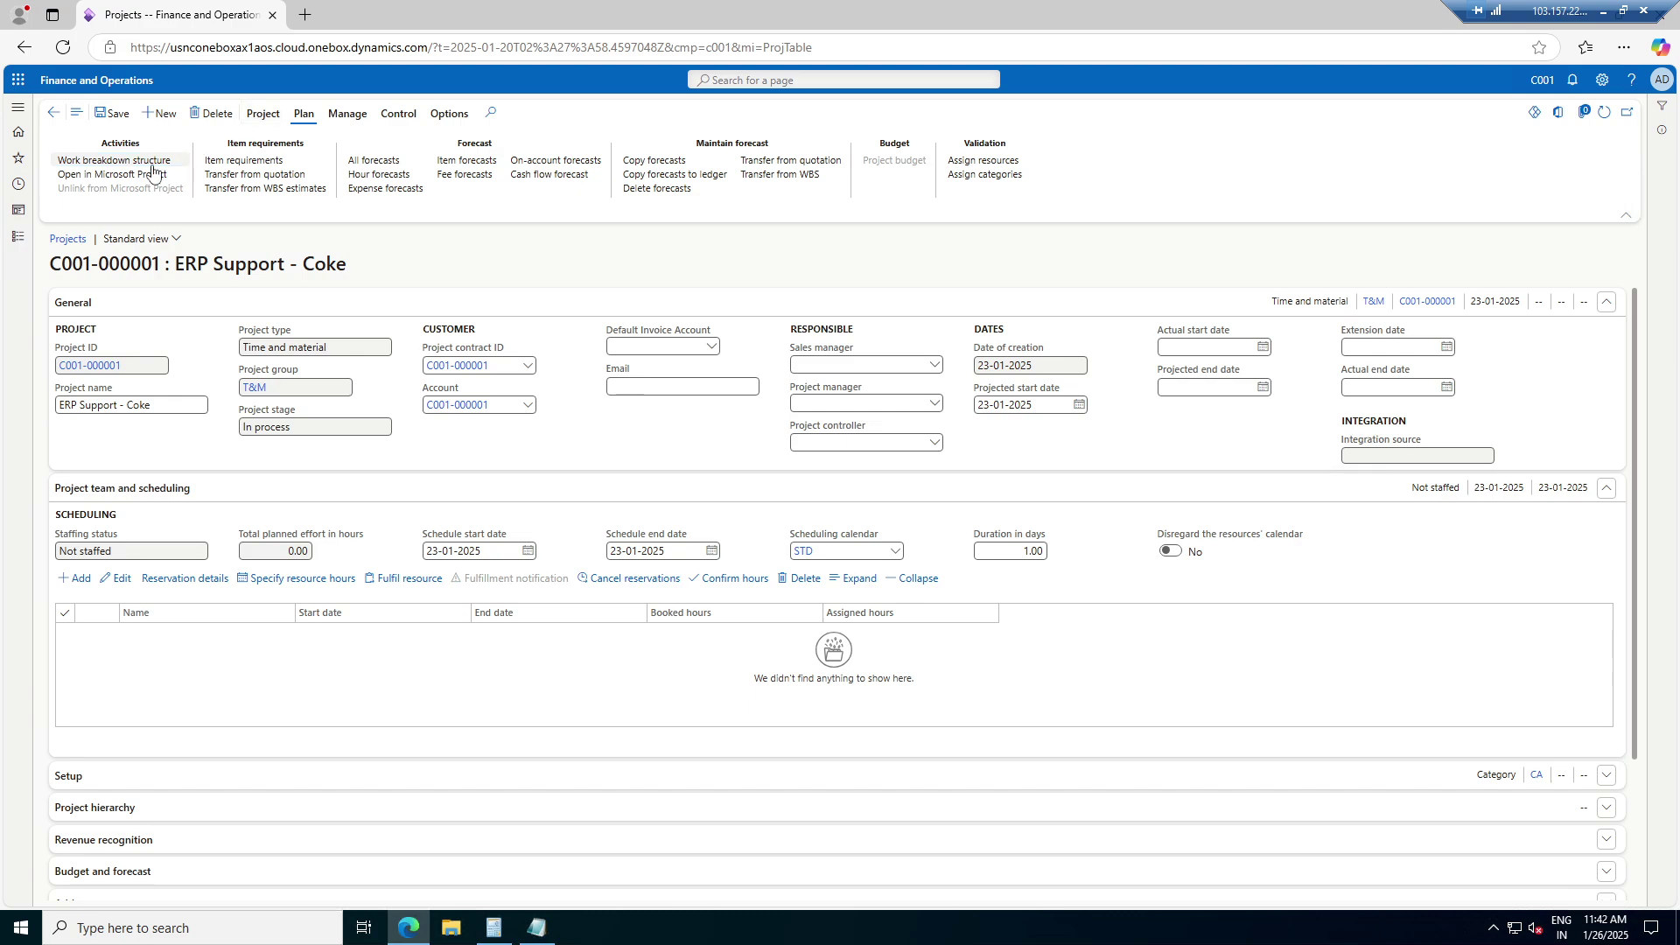
{"action": "left_click", "coordinate": [263, 116]}
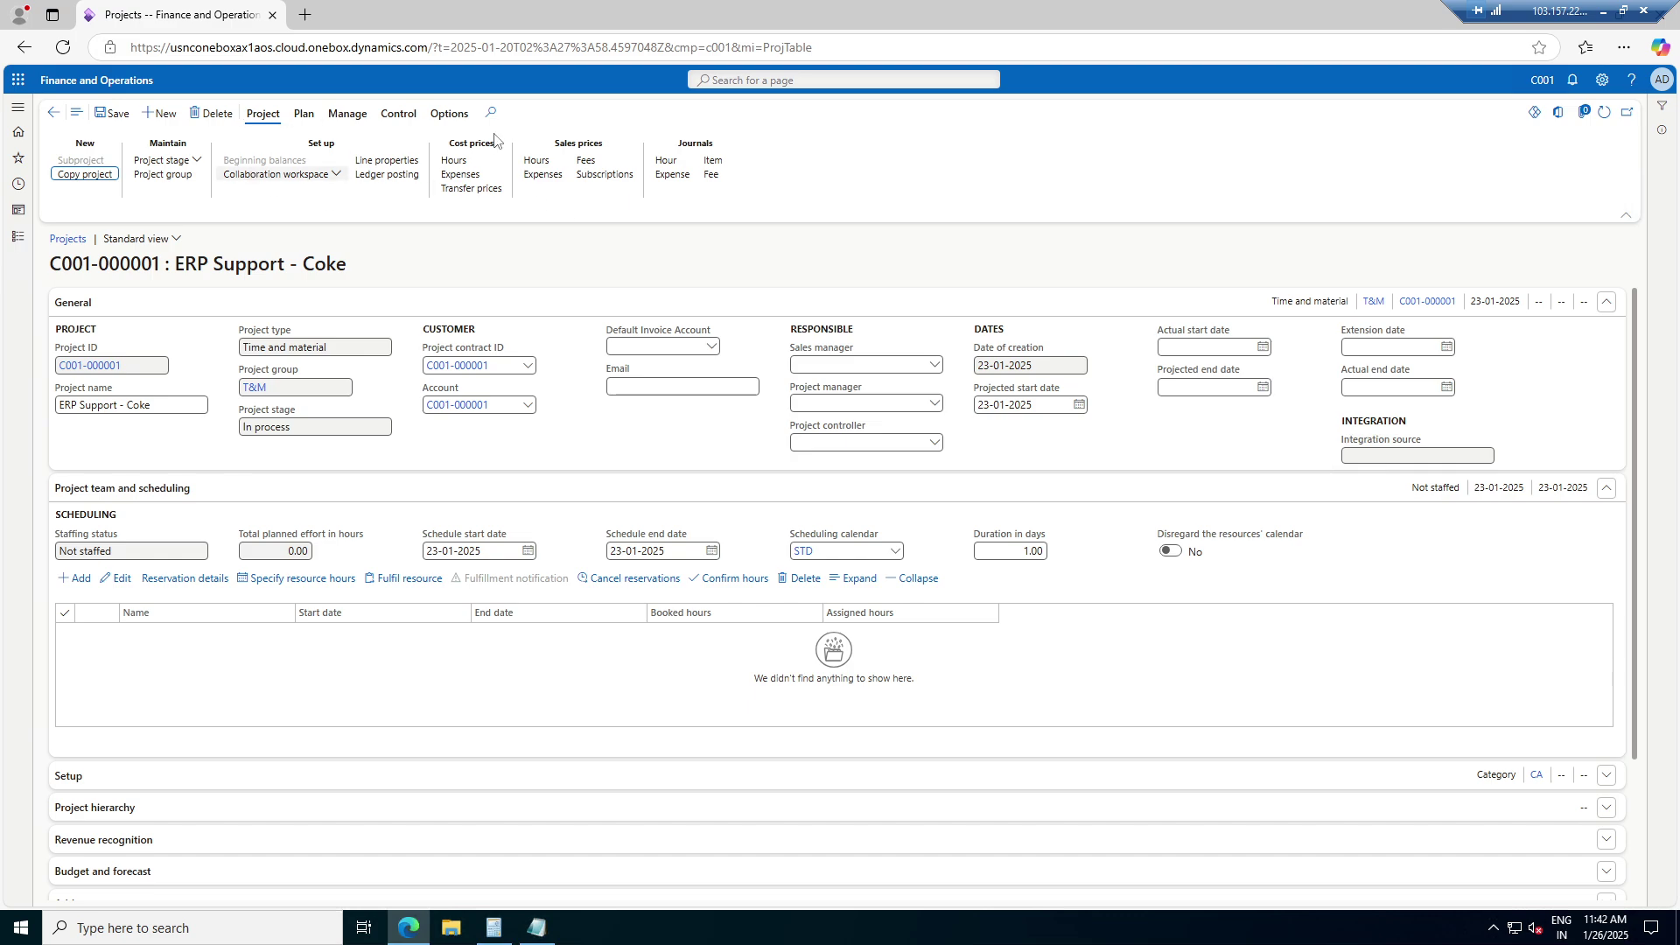
Add a line to the project's hour cost prices with effective date 26-01-2025
{"action": "left_click", "coordinate": [455, 161]}
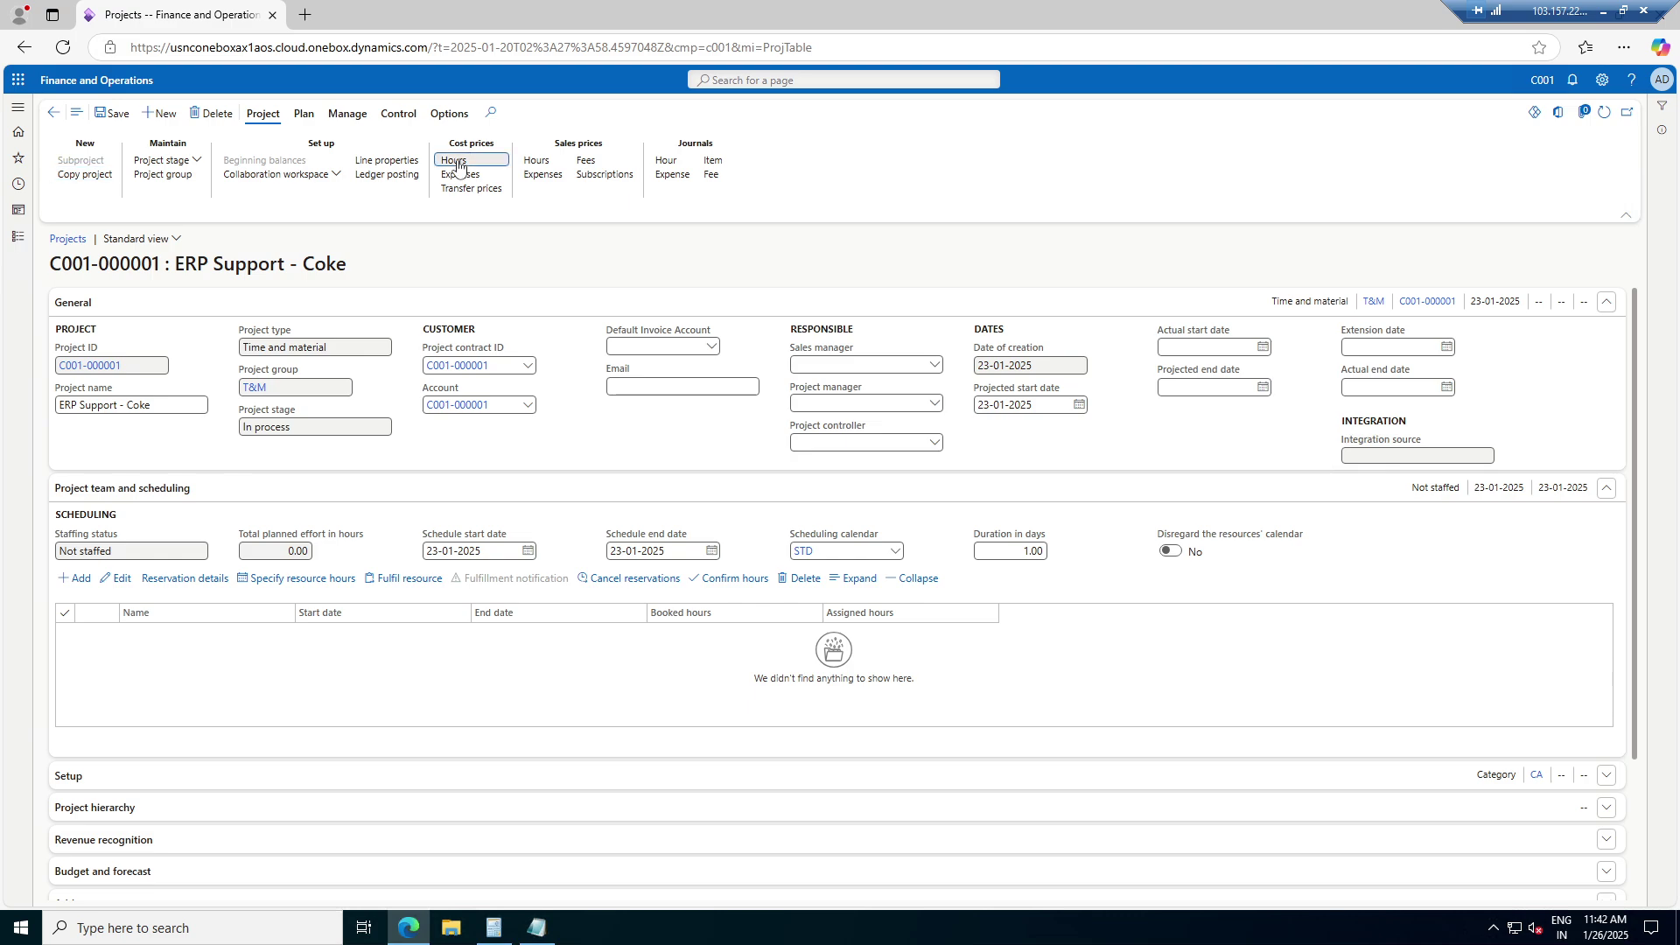
{"action": "left_click", "coordinate": [136, 115]}
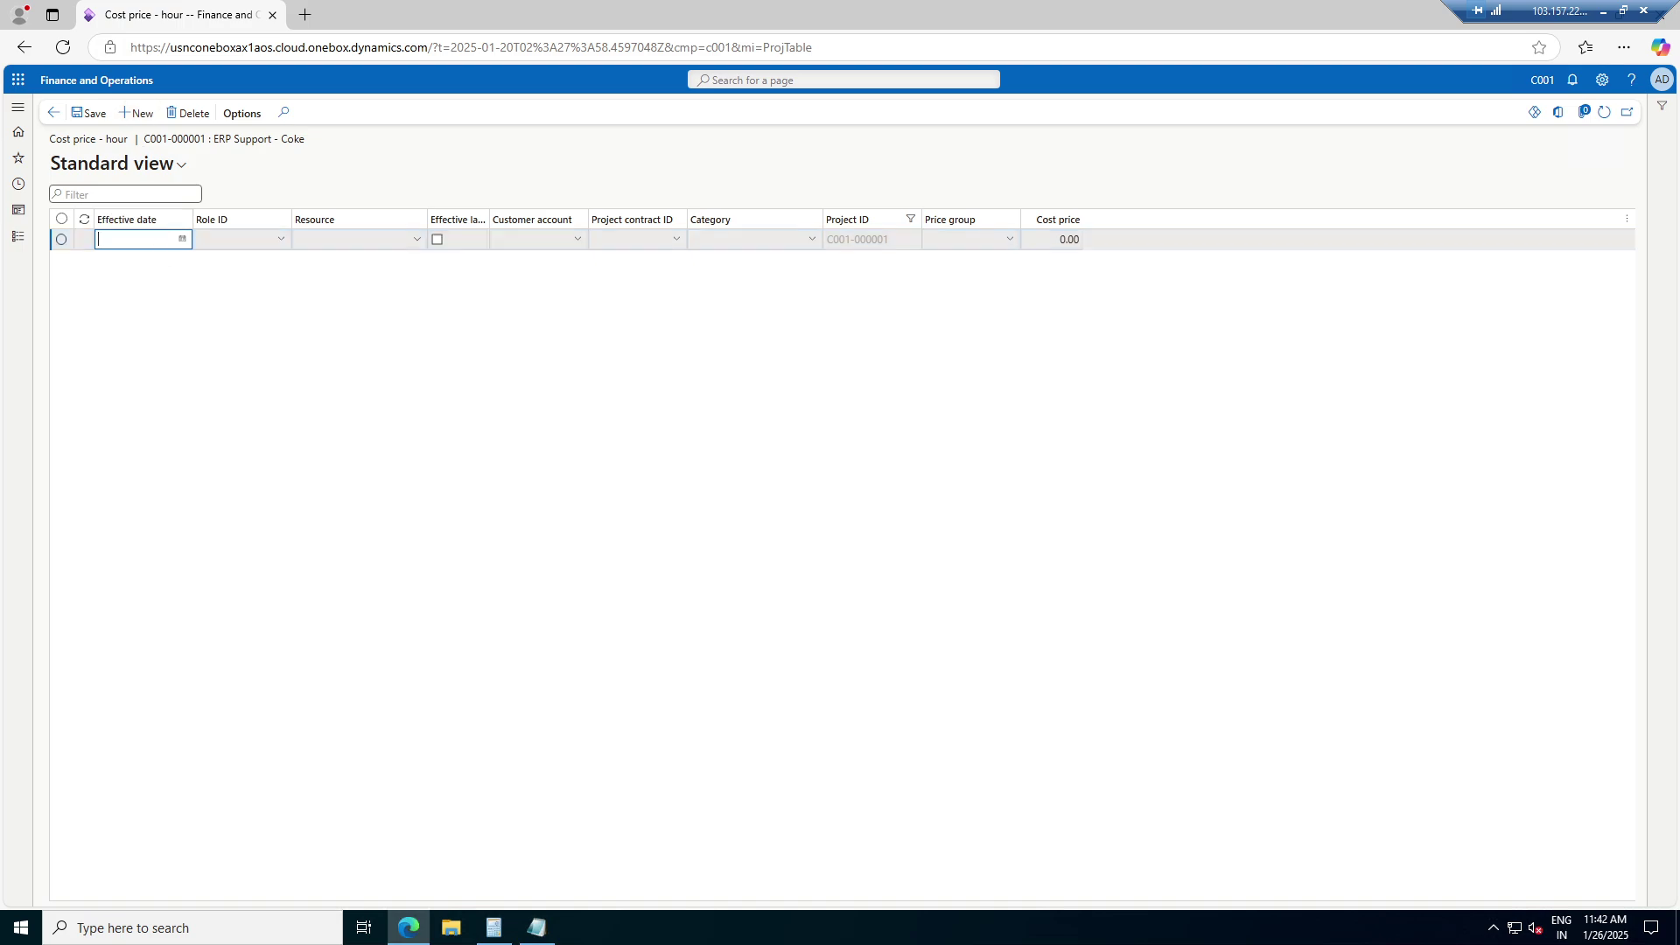
{"action": "left_click", "coordinate": [183, 240]}
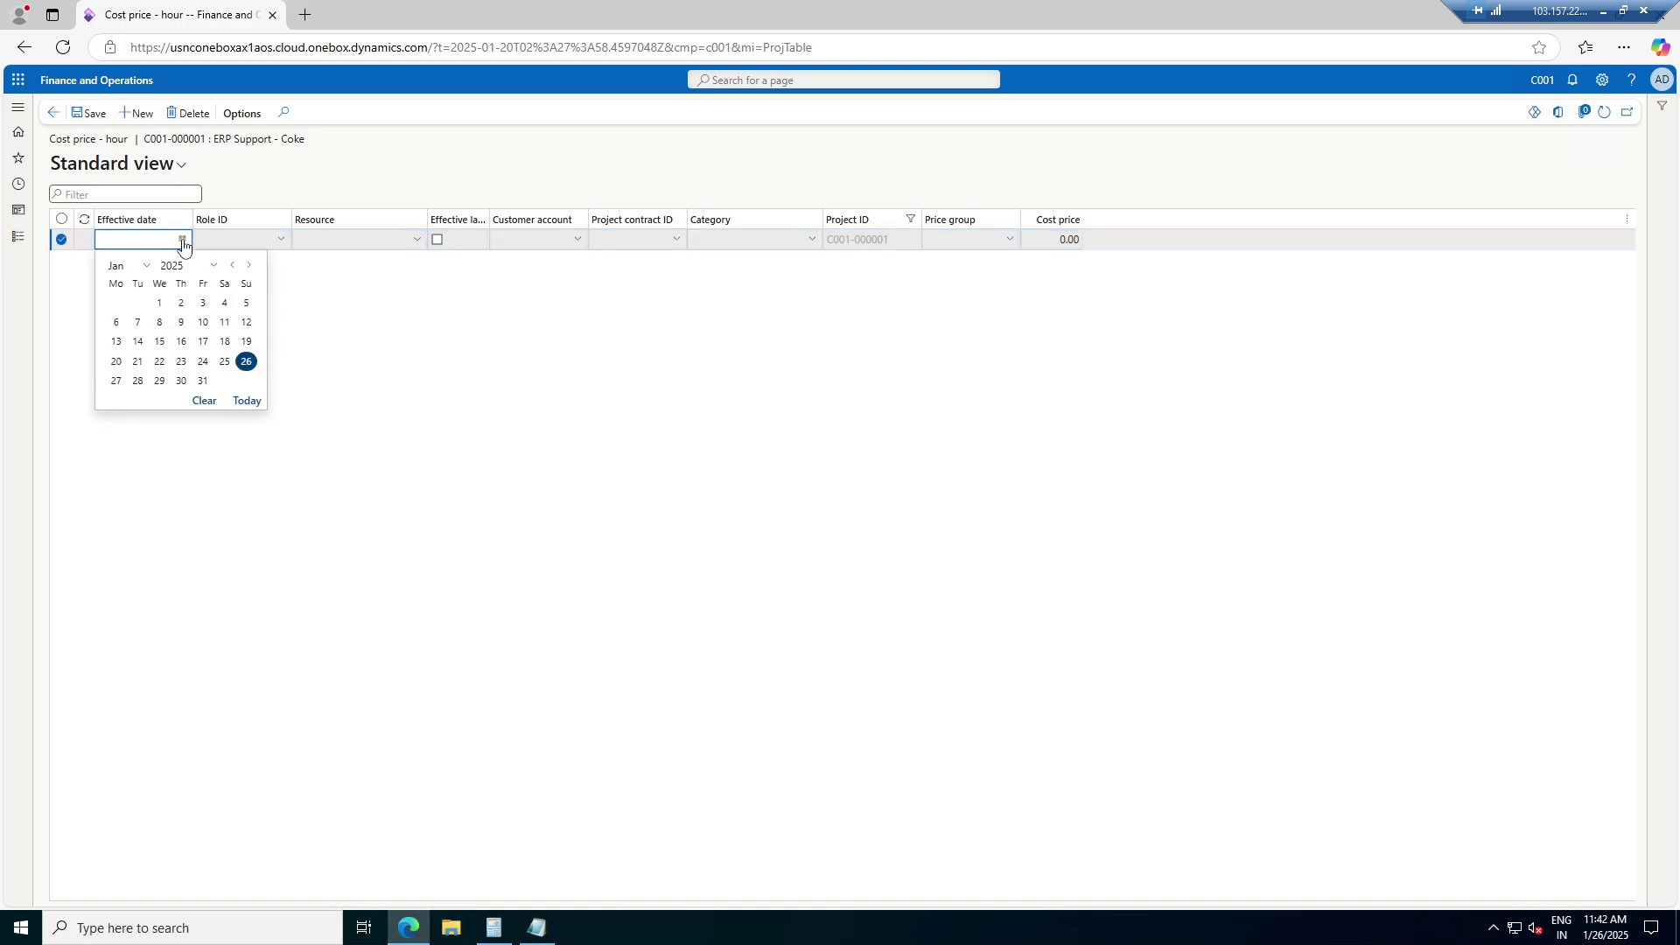
{"action": "left_click", "coordinate": [247, 363]}
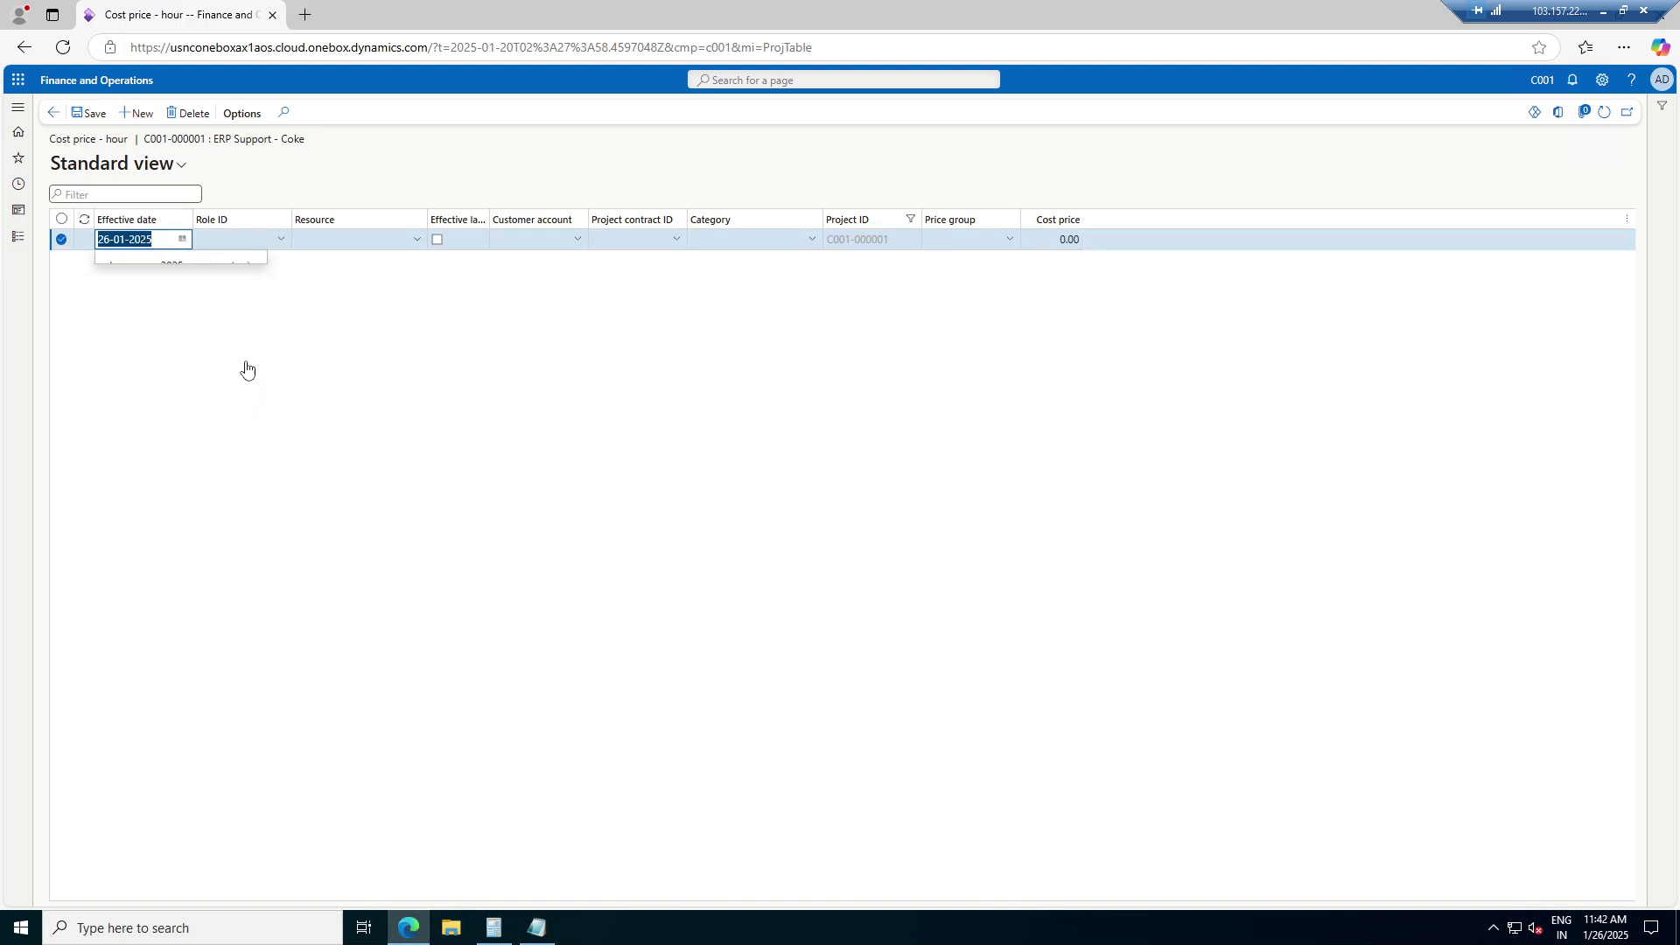
Check the Role ID and Resource fields of the cost price line and widen the Effective labour rate column to show its full heading
{"action": "left_click", "coordinate": [281, 240]}
{"action": "left_click", "coordinate": [282, 241]}
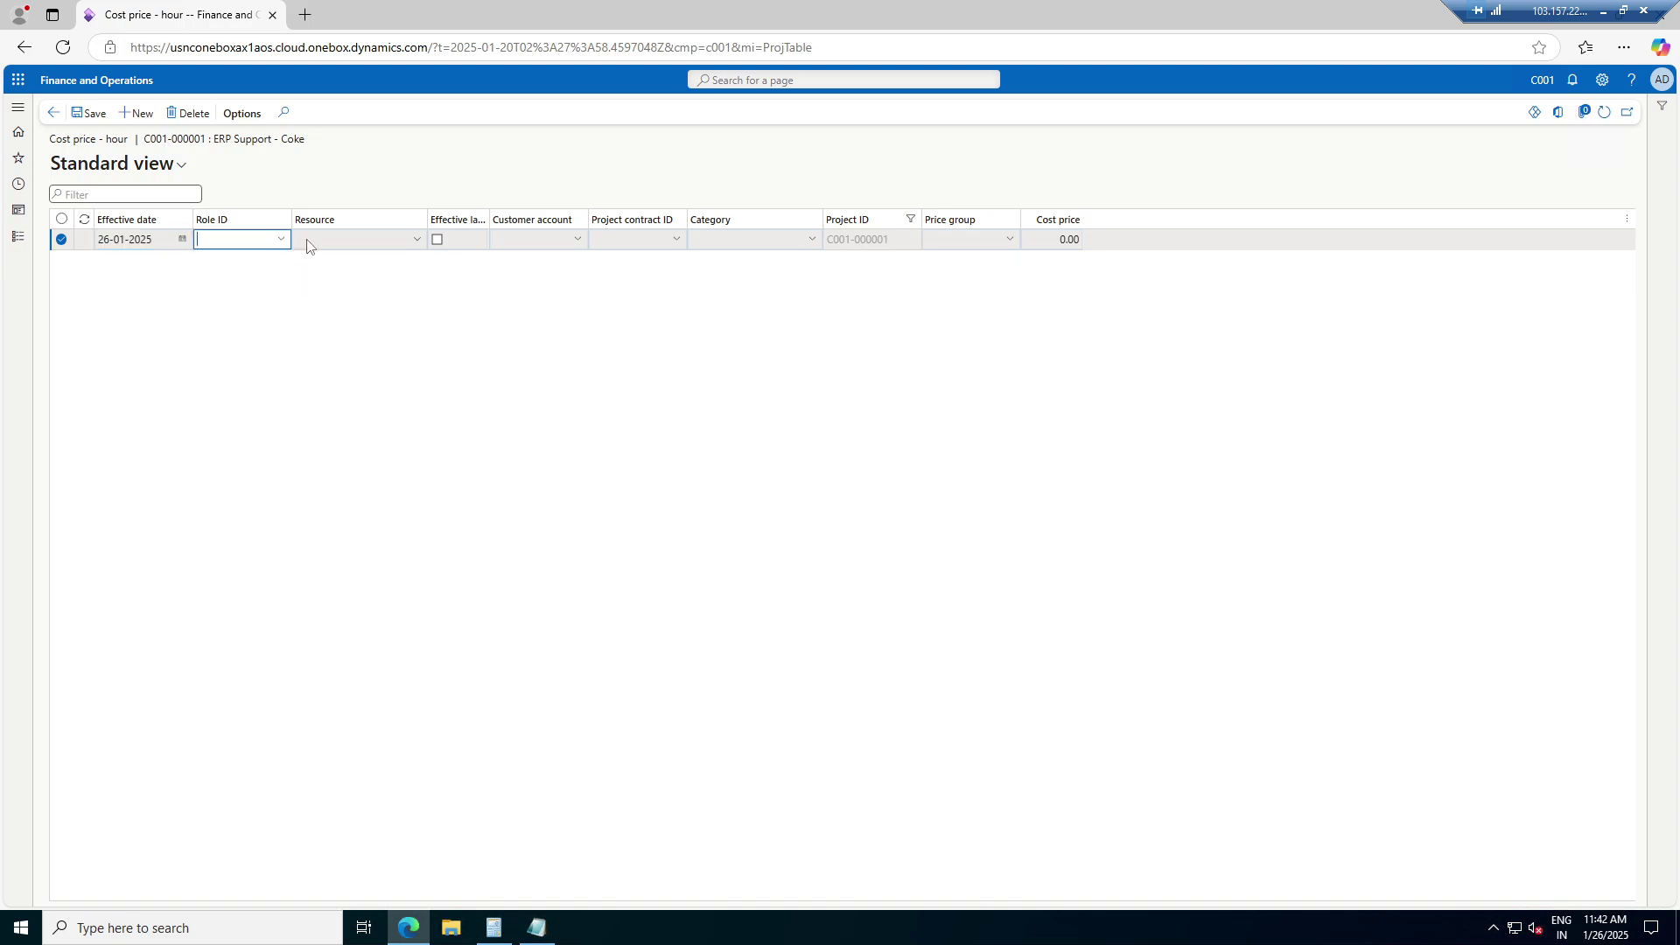
{"action": "left_click", "coordinate": [420, 242]}
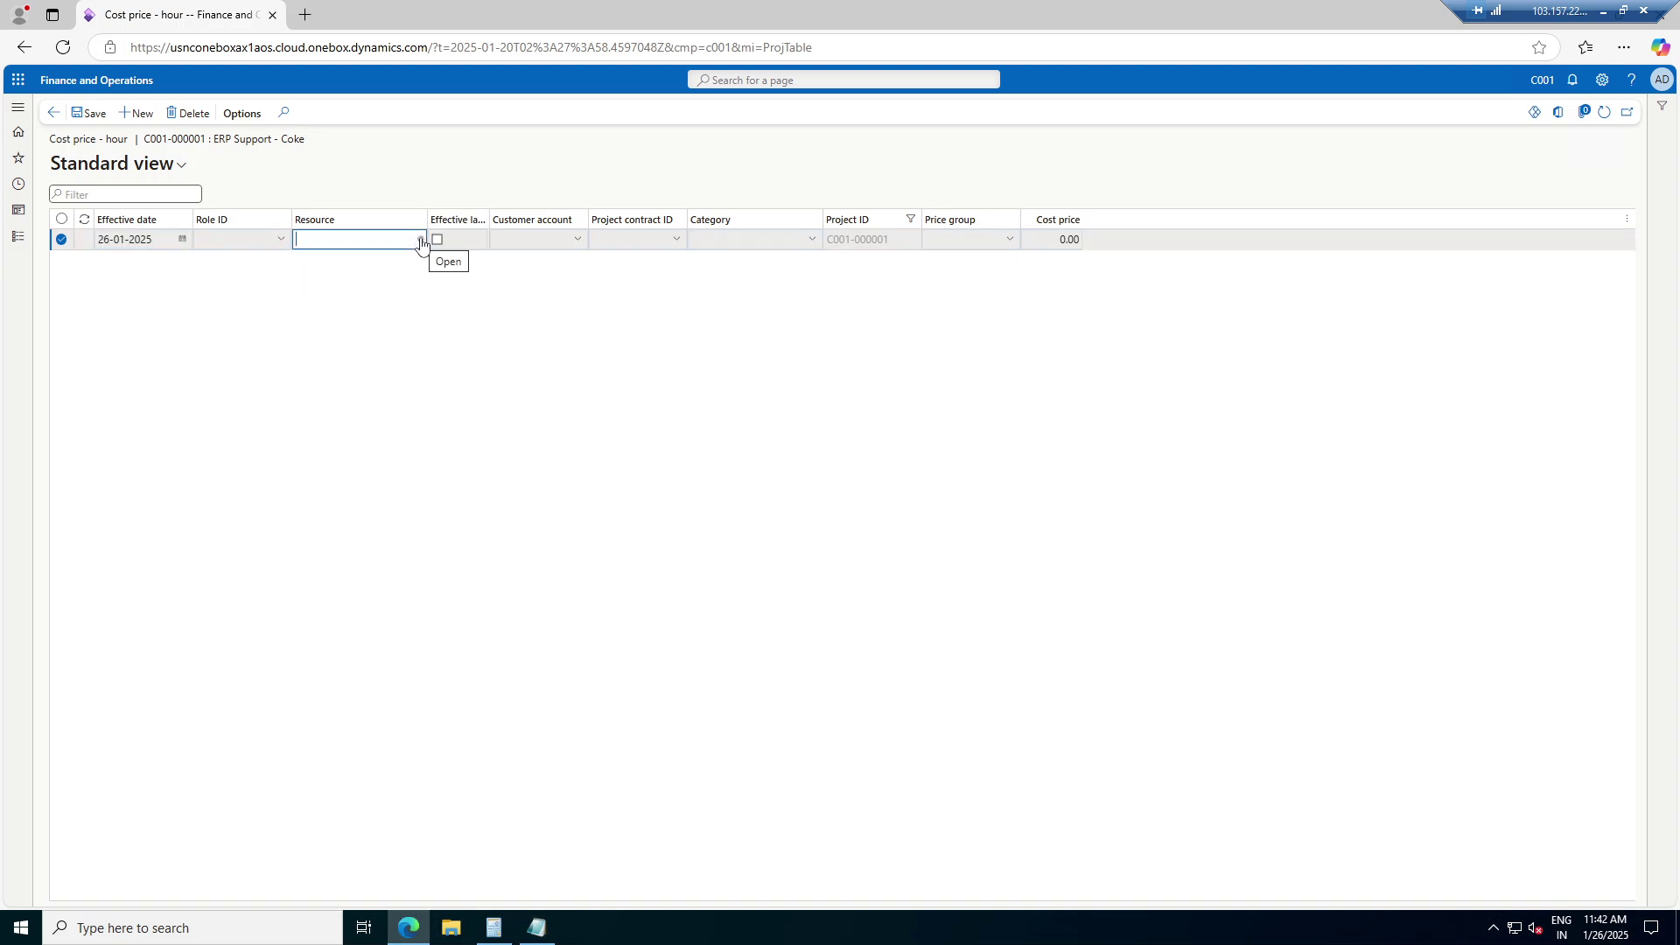
{"action": "left_click", "coordinate": [420, 241]}
{"action": "left_click", "coordinate": [420, 241]}
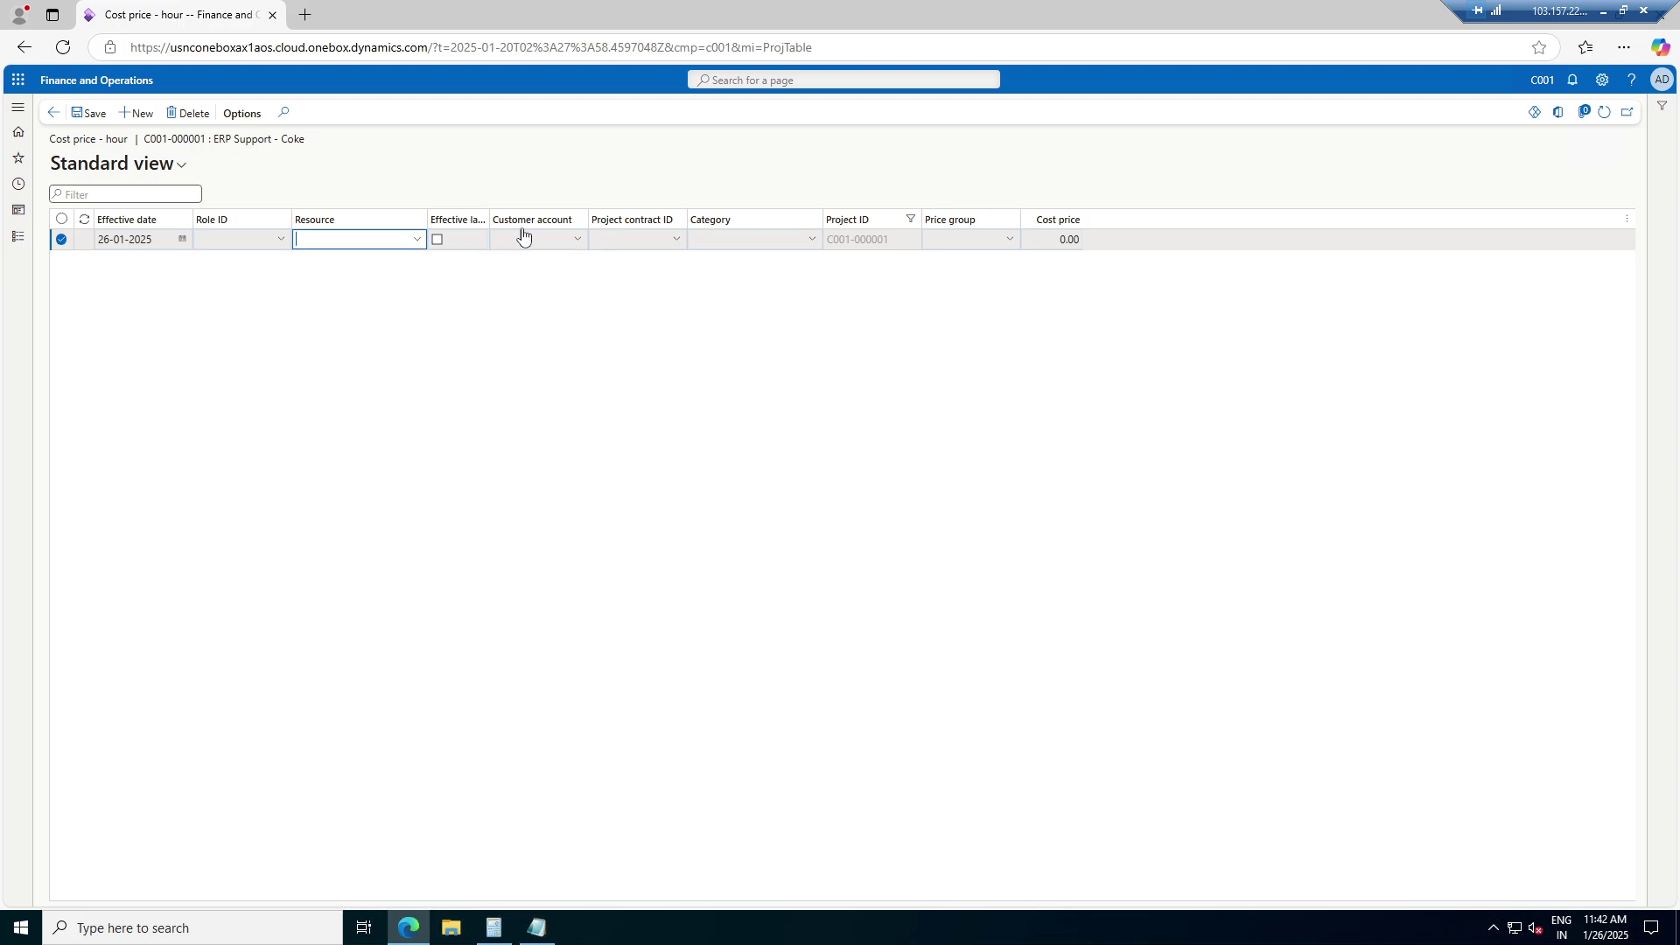
{"action": "left_click_drag", "start_coordinate": [489, 219], "coordinate": [551, 221]}
{"action": "left_click", "coordinate": [464, 242]}
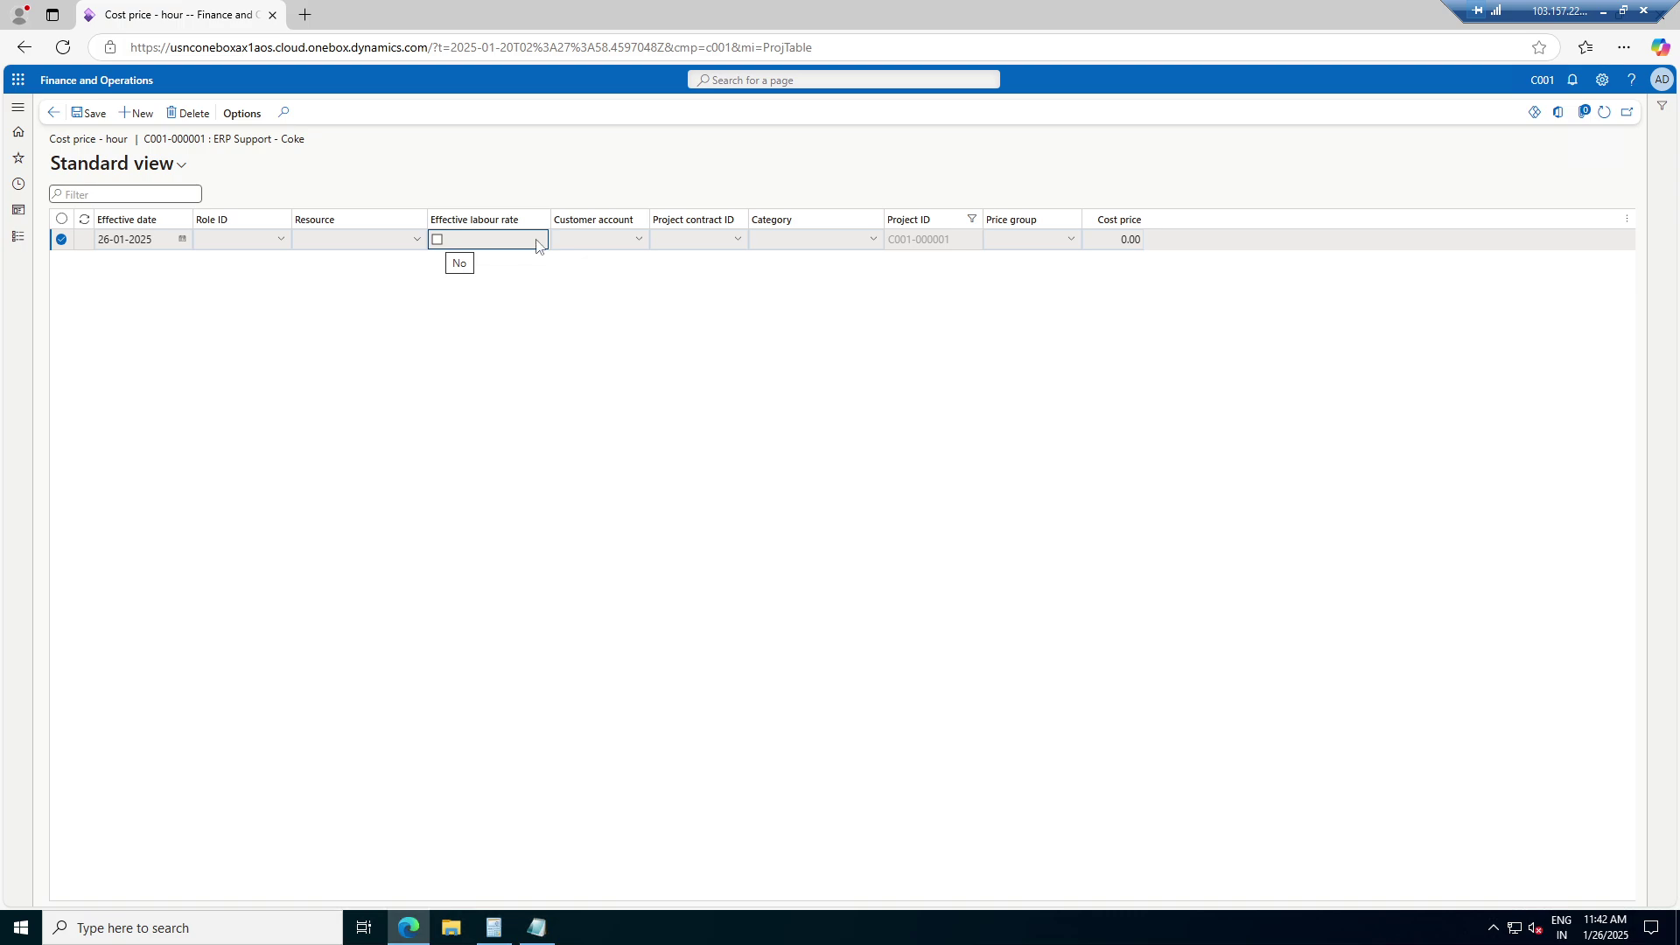
Set the hour cost price to 100.00, save the line and return to the project
{"action": "left_click", "coordinate": [1111, 240]}
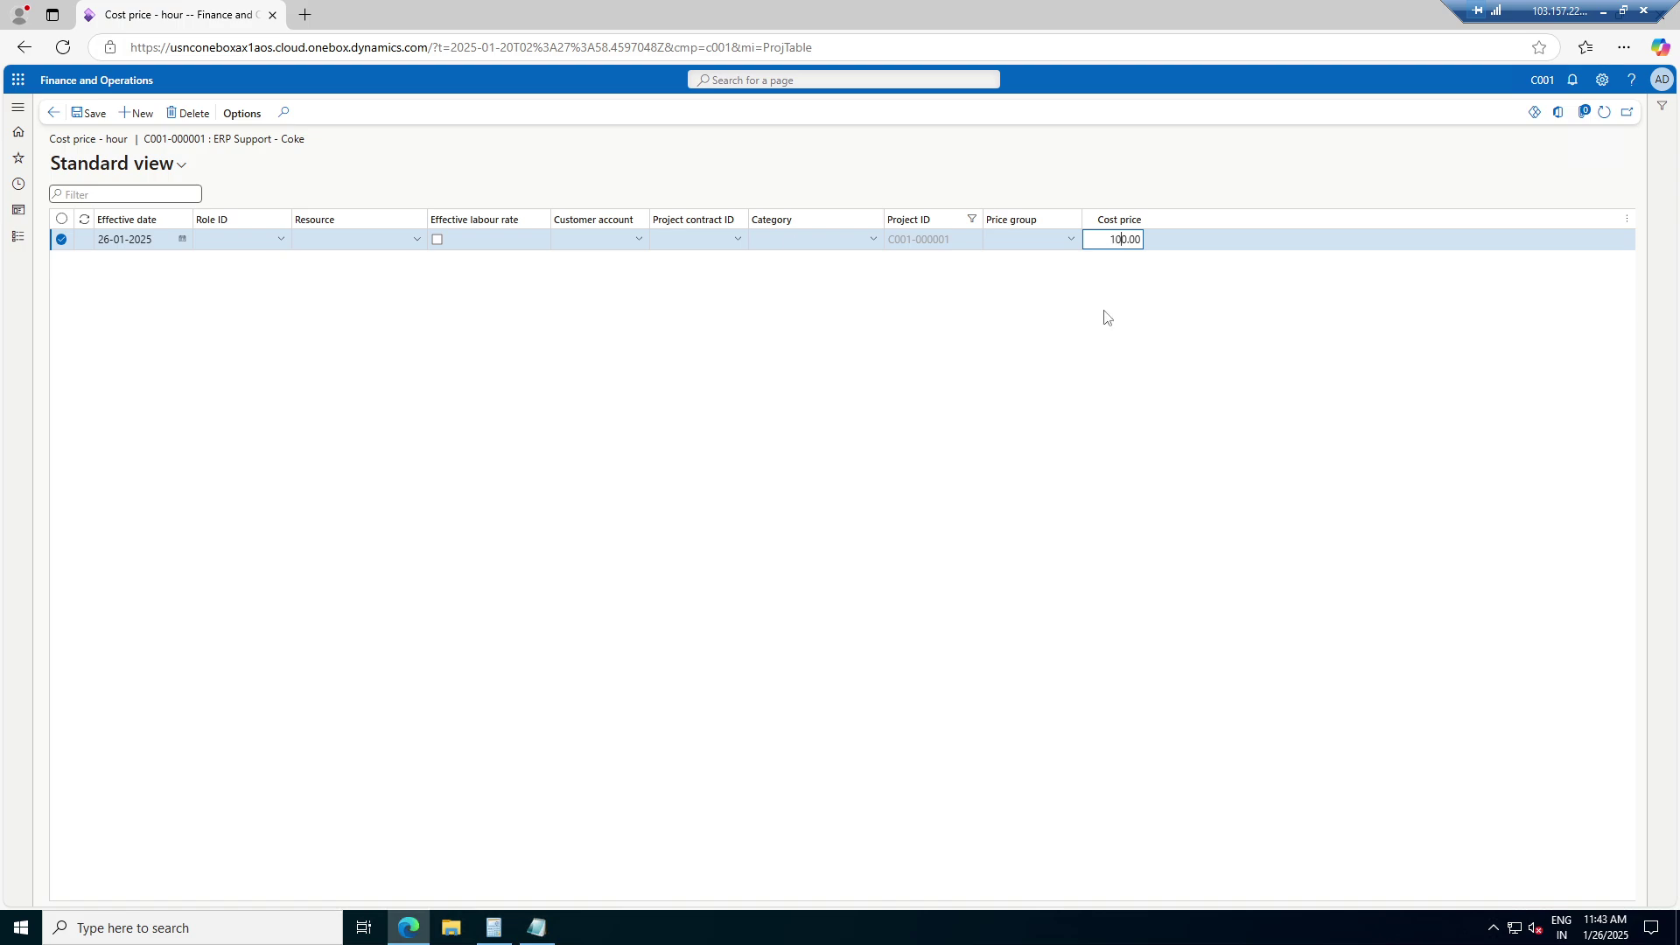
{"action": "left_click", "coordinate": [76, 121]}
{"action": "left_click", "coordinate": [54, 112]}
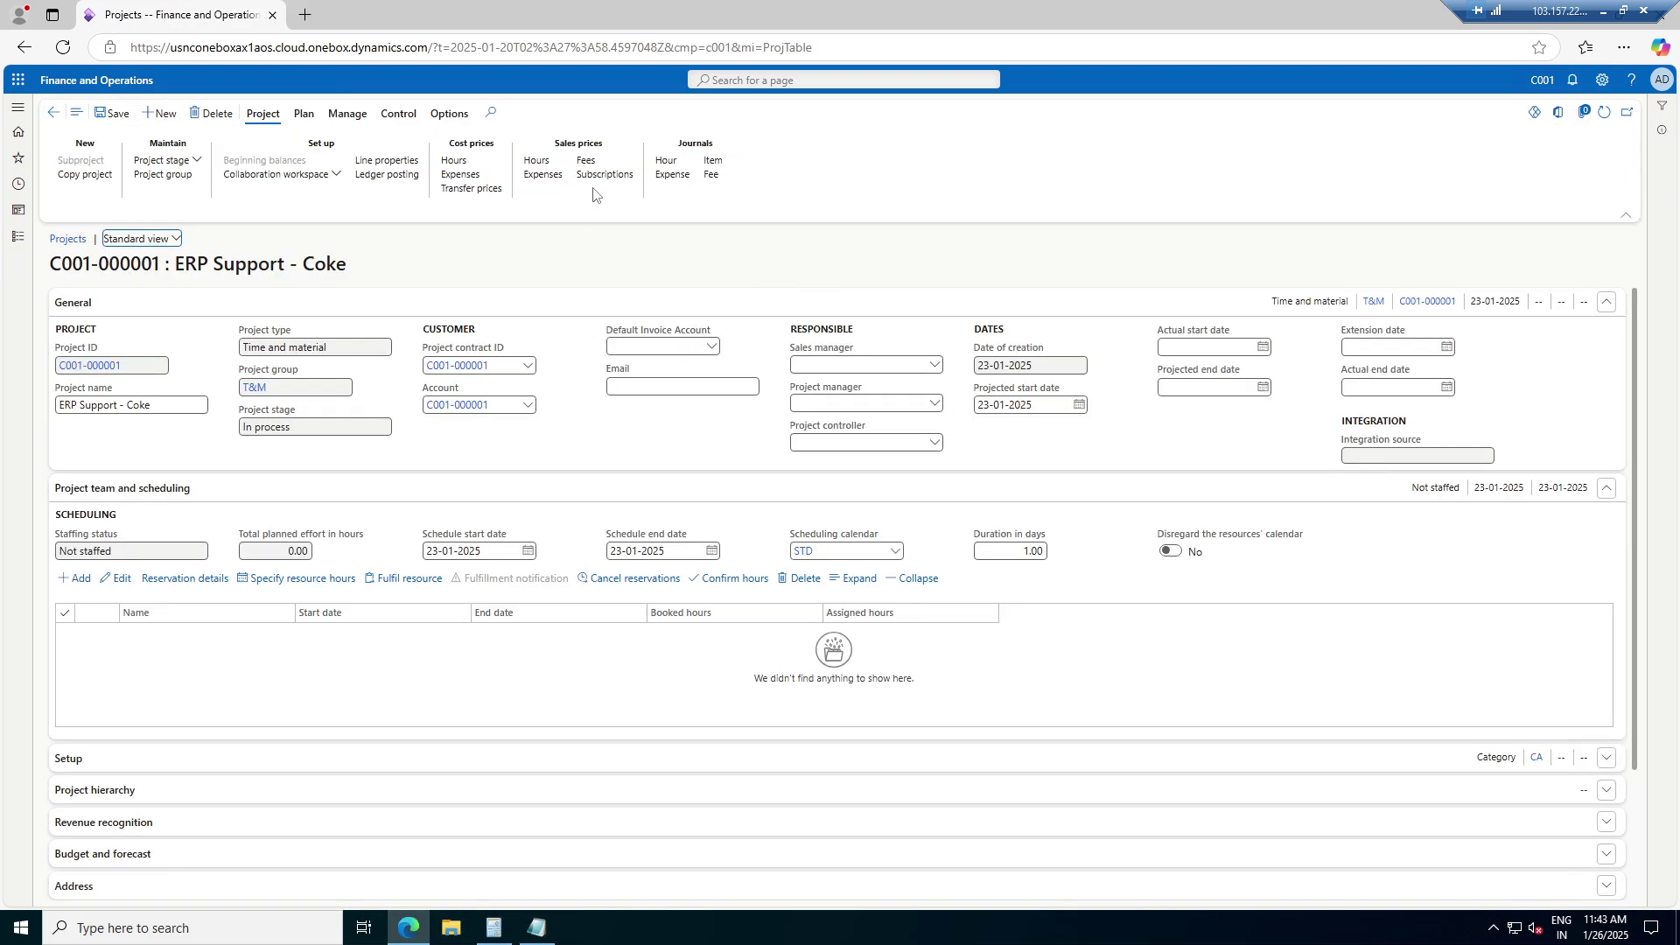
Add a line to the project's hour sales prices with effective date 26-01-2025
{"action": "left_click", "coordinate": [537, 161]}
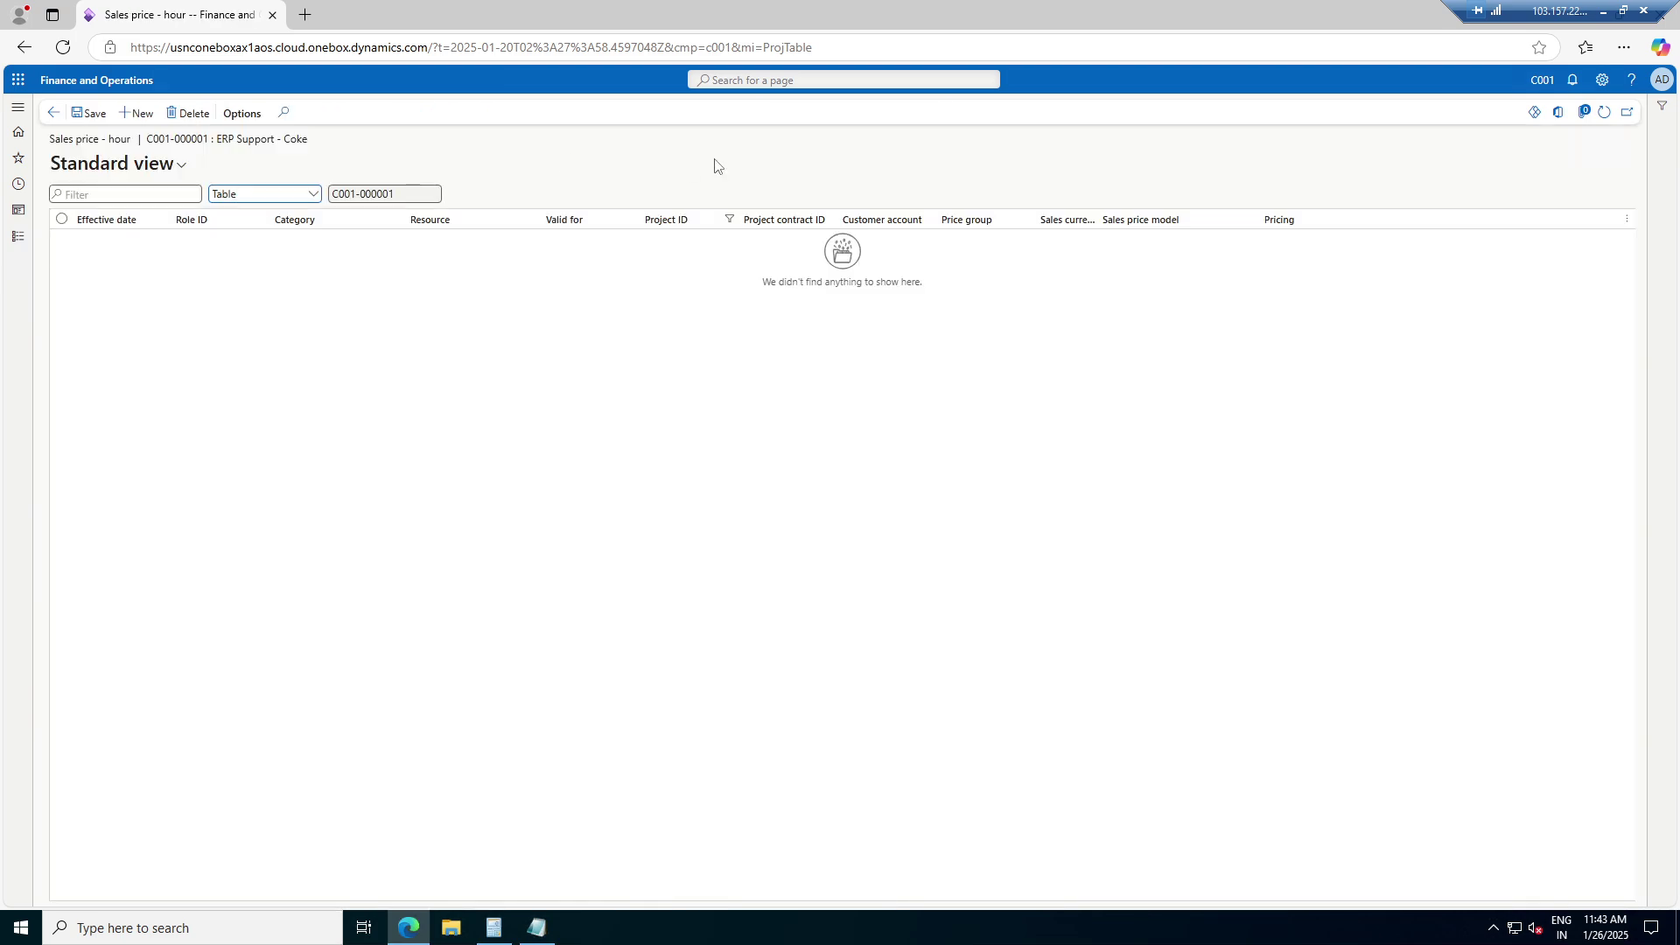
{"action": "left_click", "coordinate": [138, 114]}
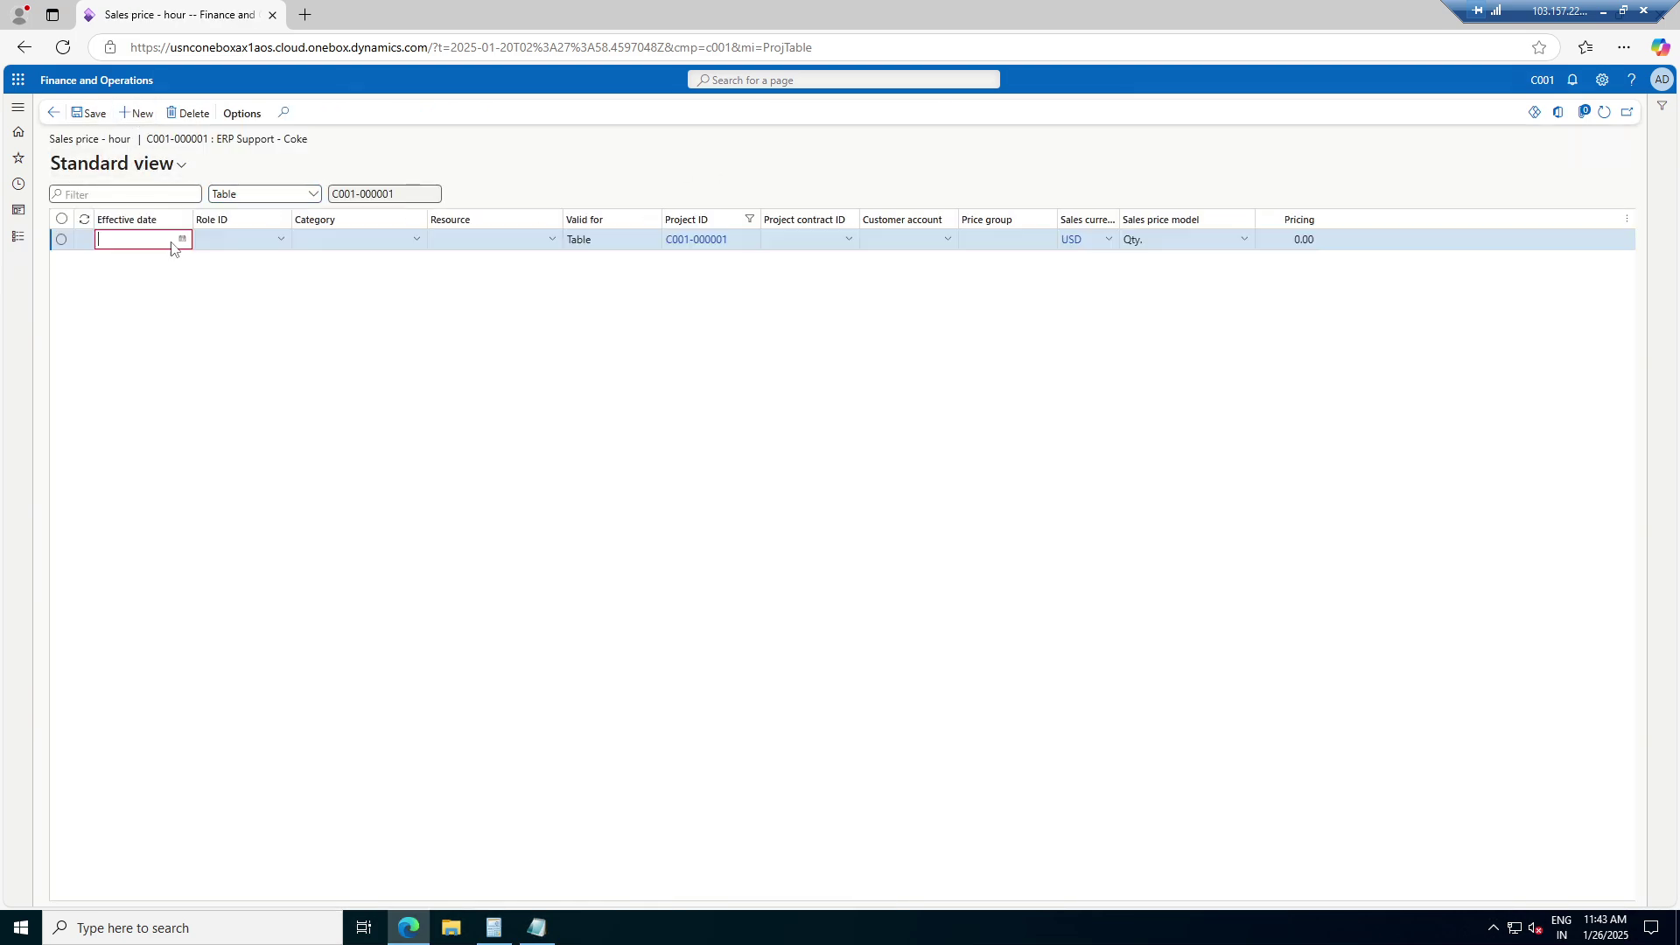
{"action": "left_click", "coordinate": [181, 239]}
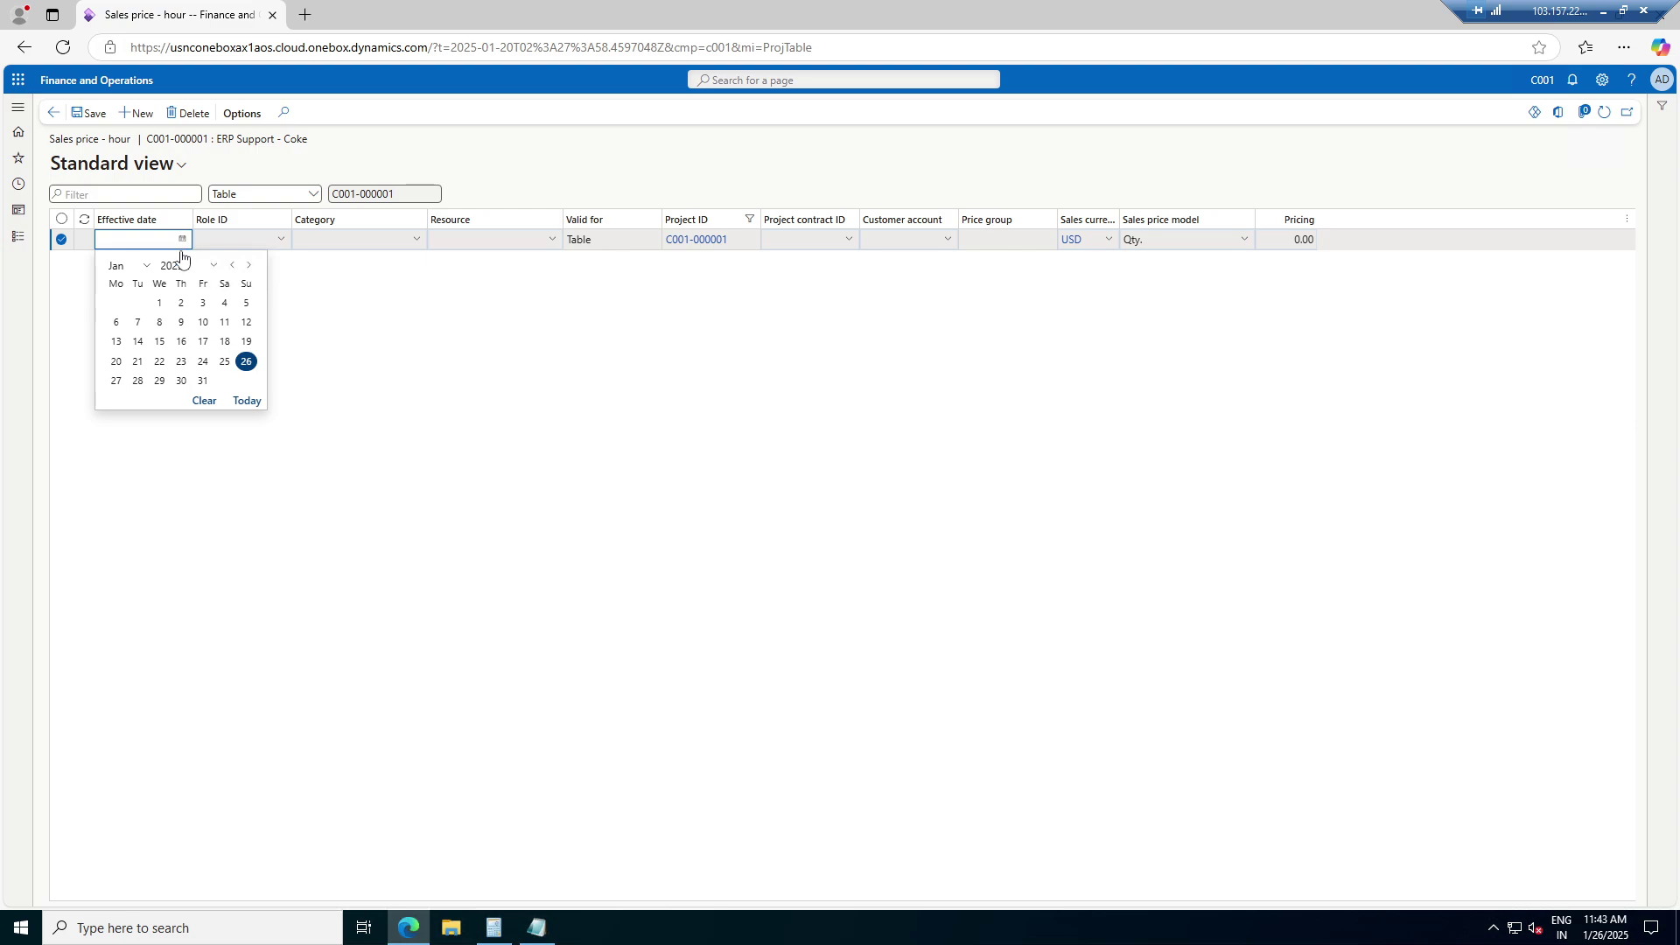
{"action": "left_click", "coordinate": [244, 361]}
Set the hour sales price to 120.00, save the line and return to the project
{"action": "left_click", "coordinate": [1286, 240]}
{"action": "type", "text": "12"}
{"action": "left_click", "coordinate": [924, 186]}
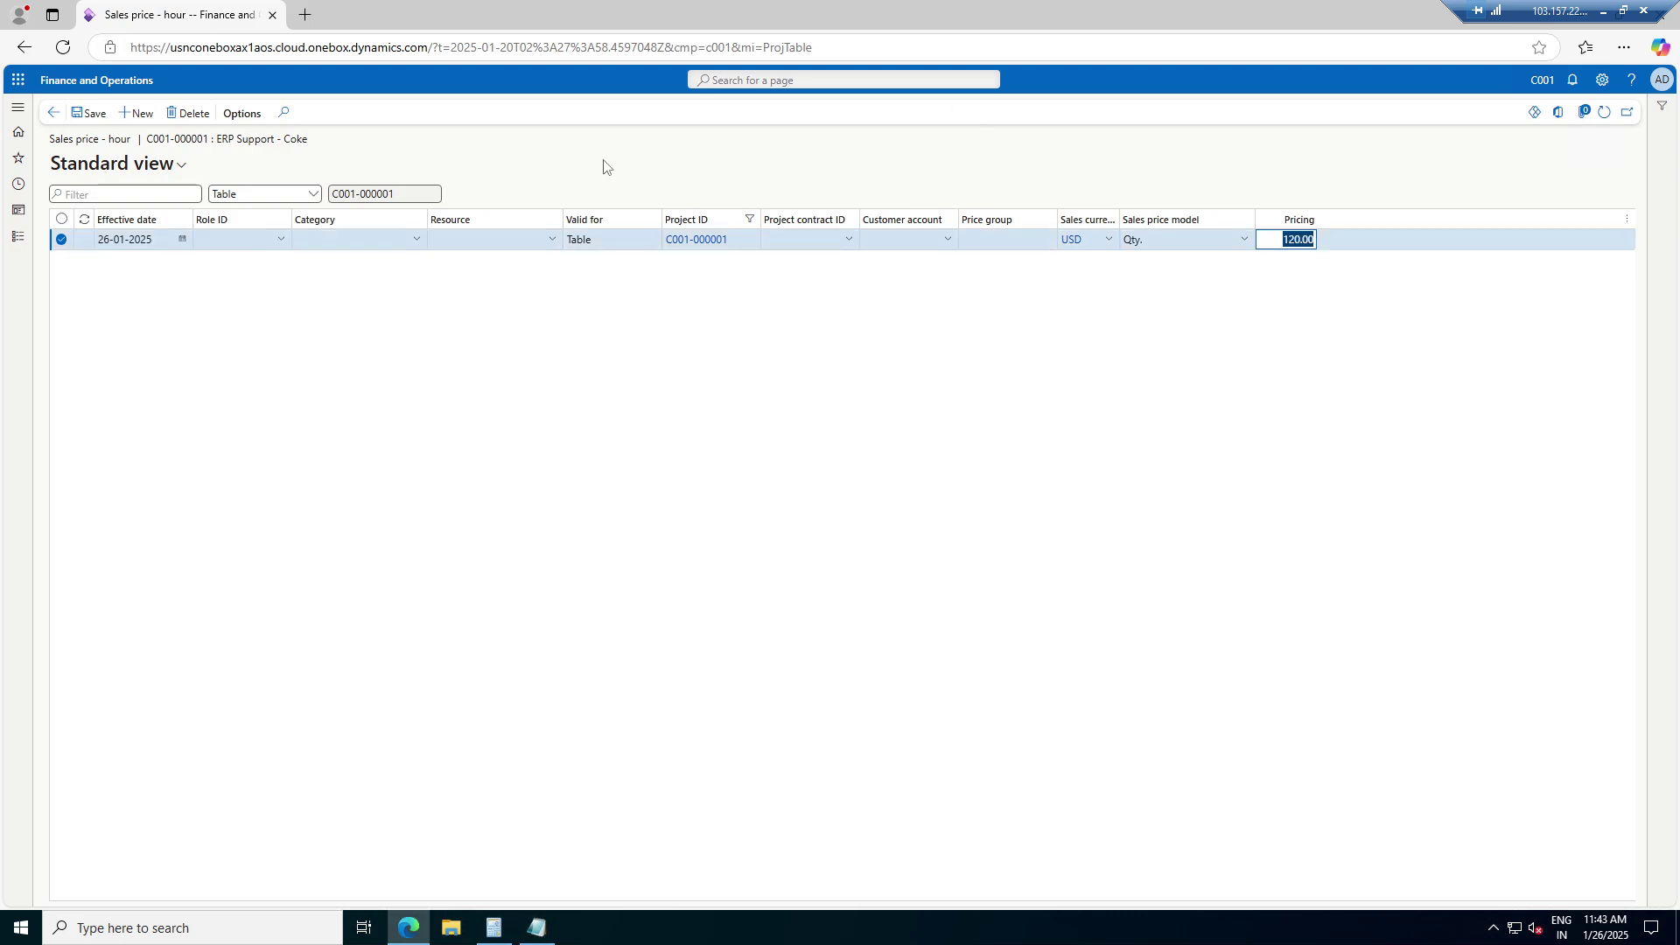
{"action": "left_click", "coordinate": [94, 114]}
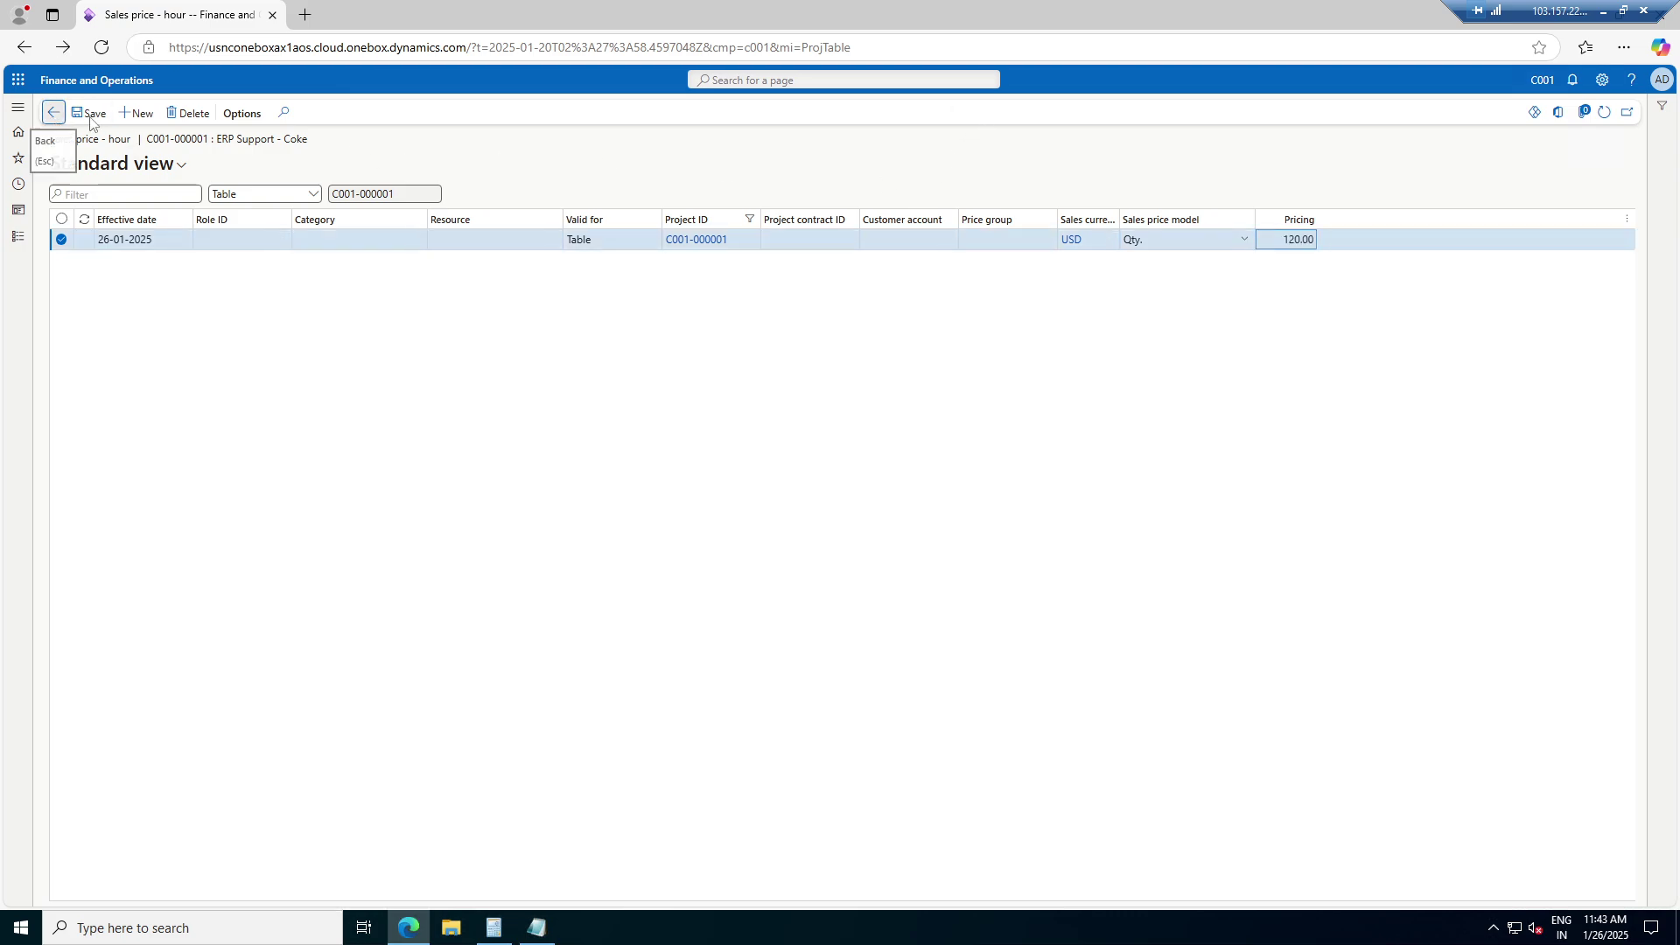
{"action": "left_click", "coordinate": [53, 112]}
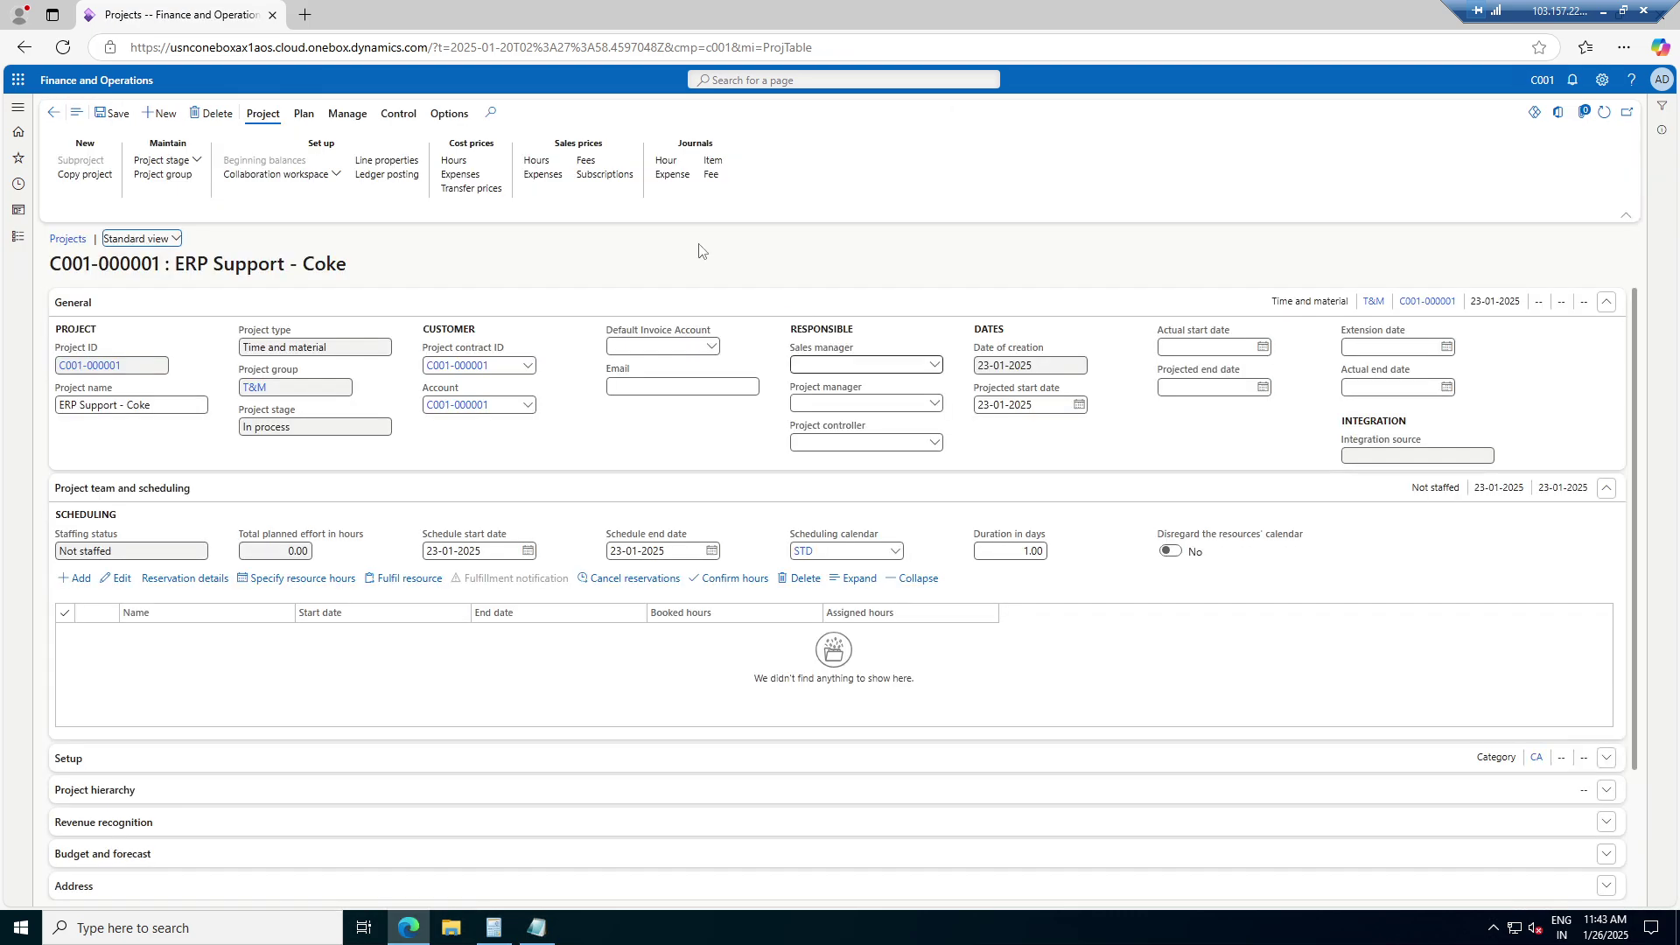
Start a new hour journal for the project and look up the available journal names
{"action": "left_click", "coordinate": [666, 164]}
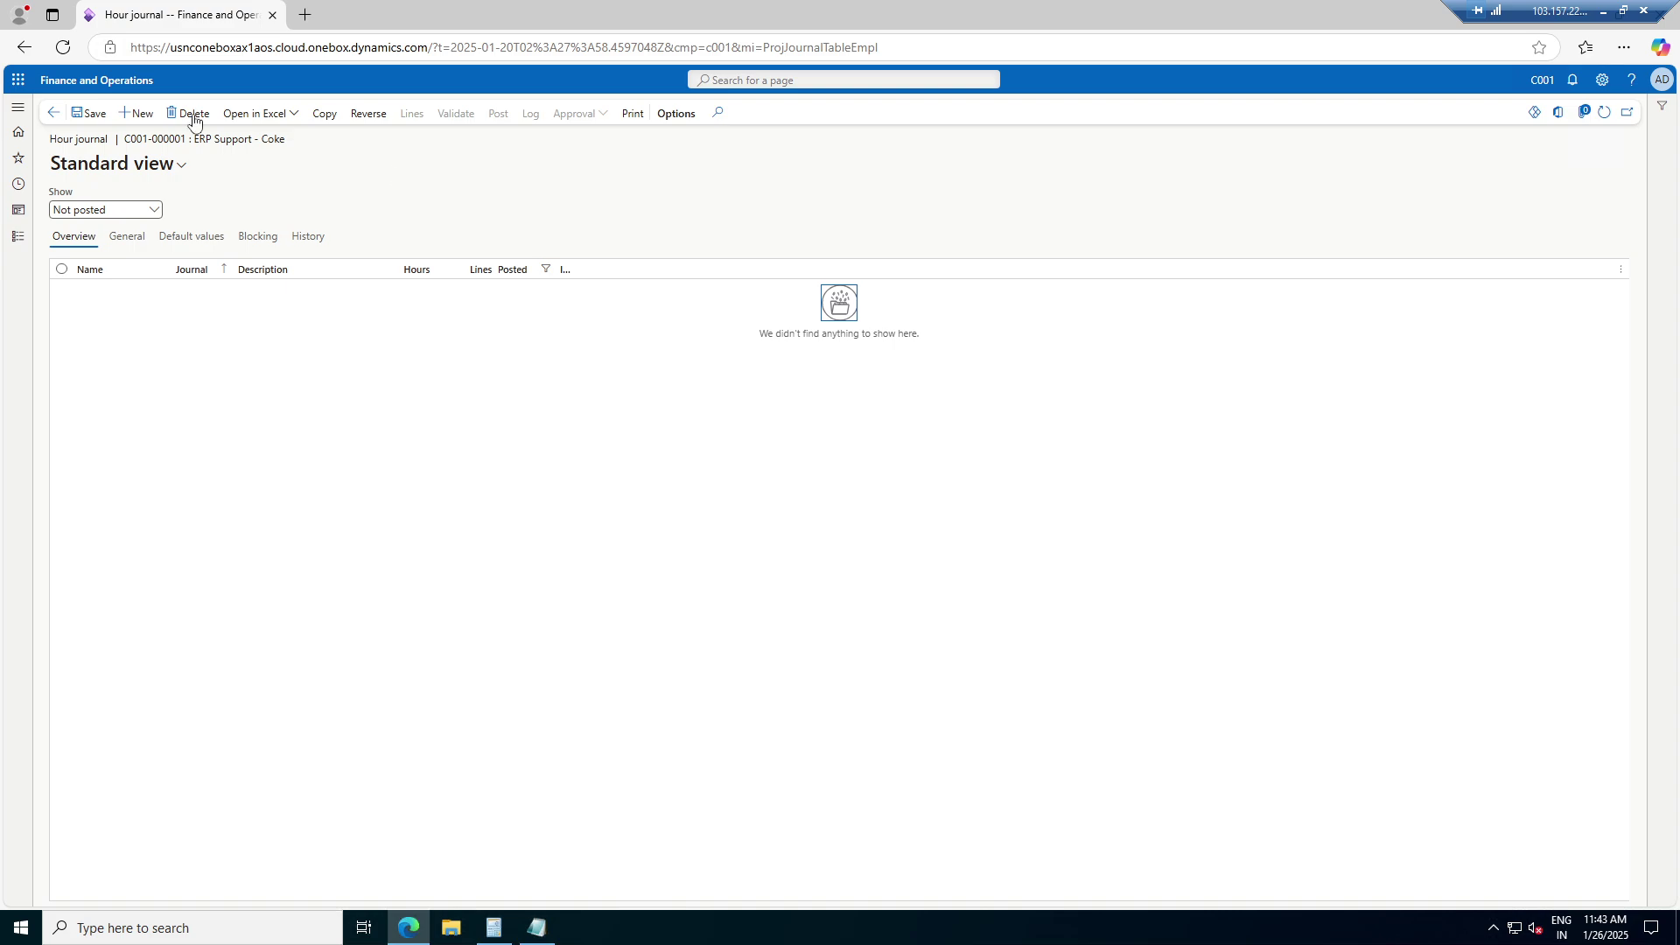
{"action": "left_click", "coordinate": [138, 117]}
{"action": "left_click", "coordinate": [181, 290]}
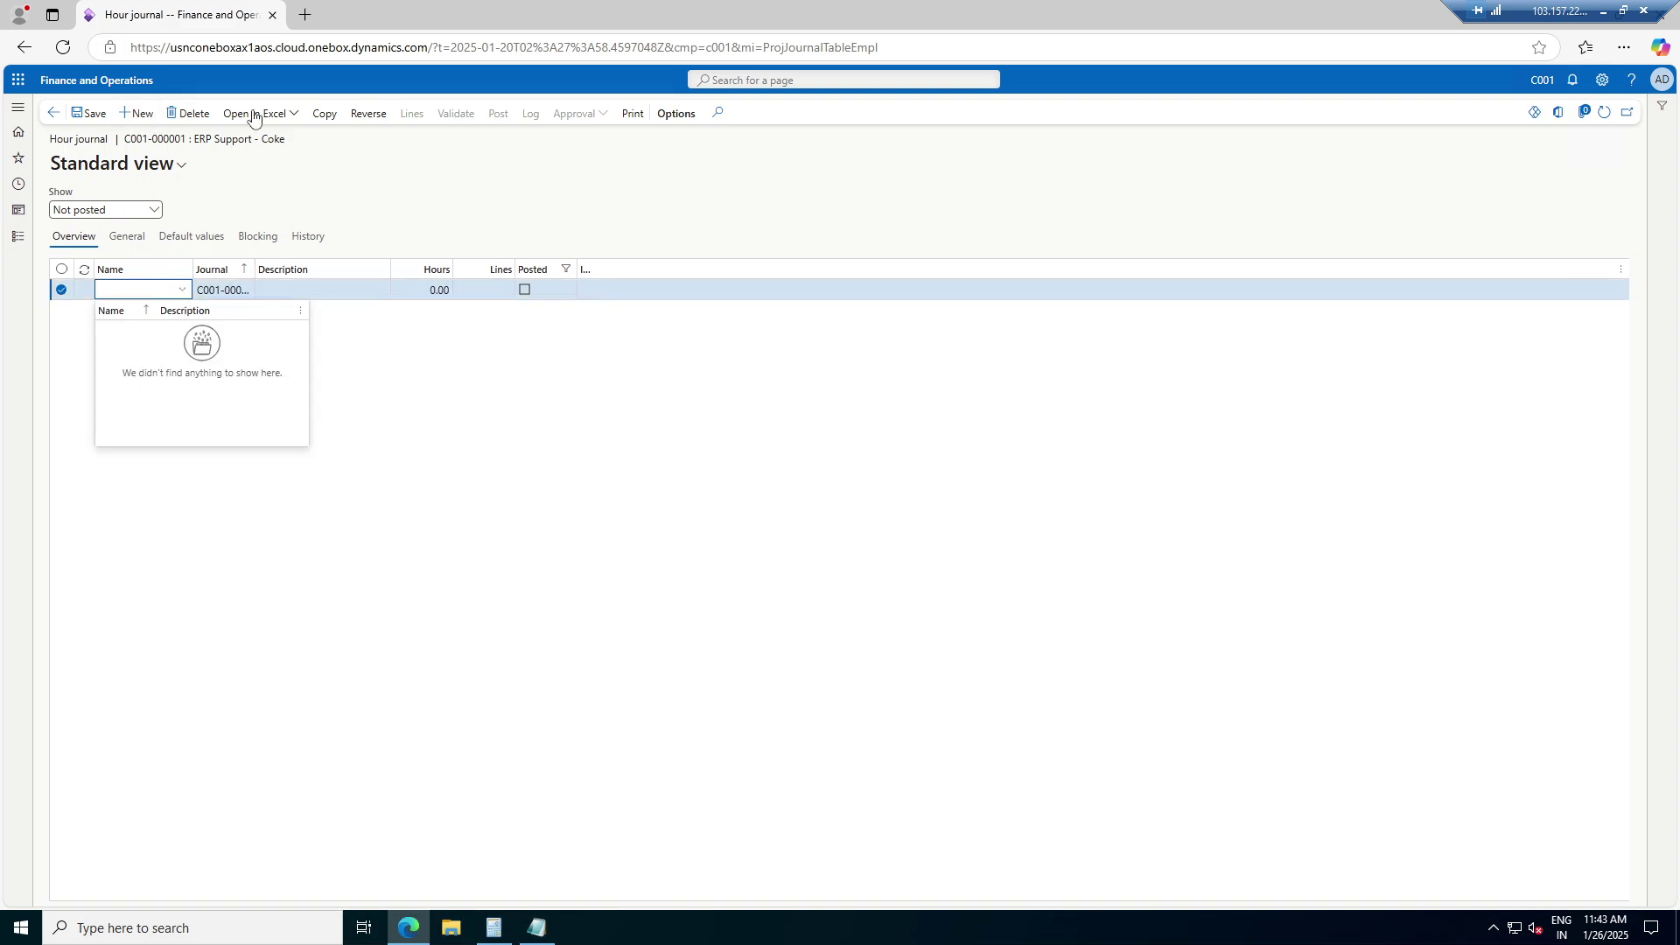
Duplicate the hour journal's browser tab and switch to the copy
{"action": "right_click", "coordinate": [207, 15]}
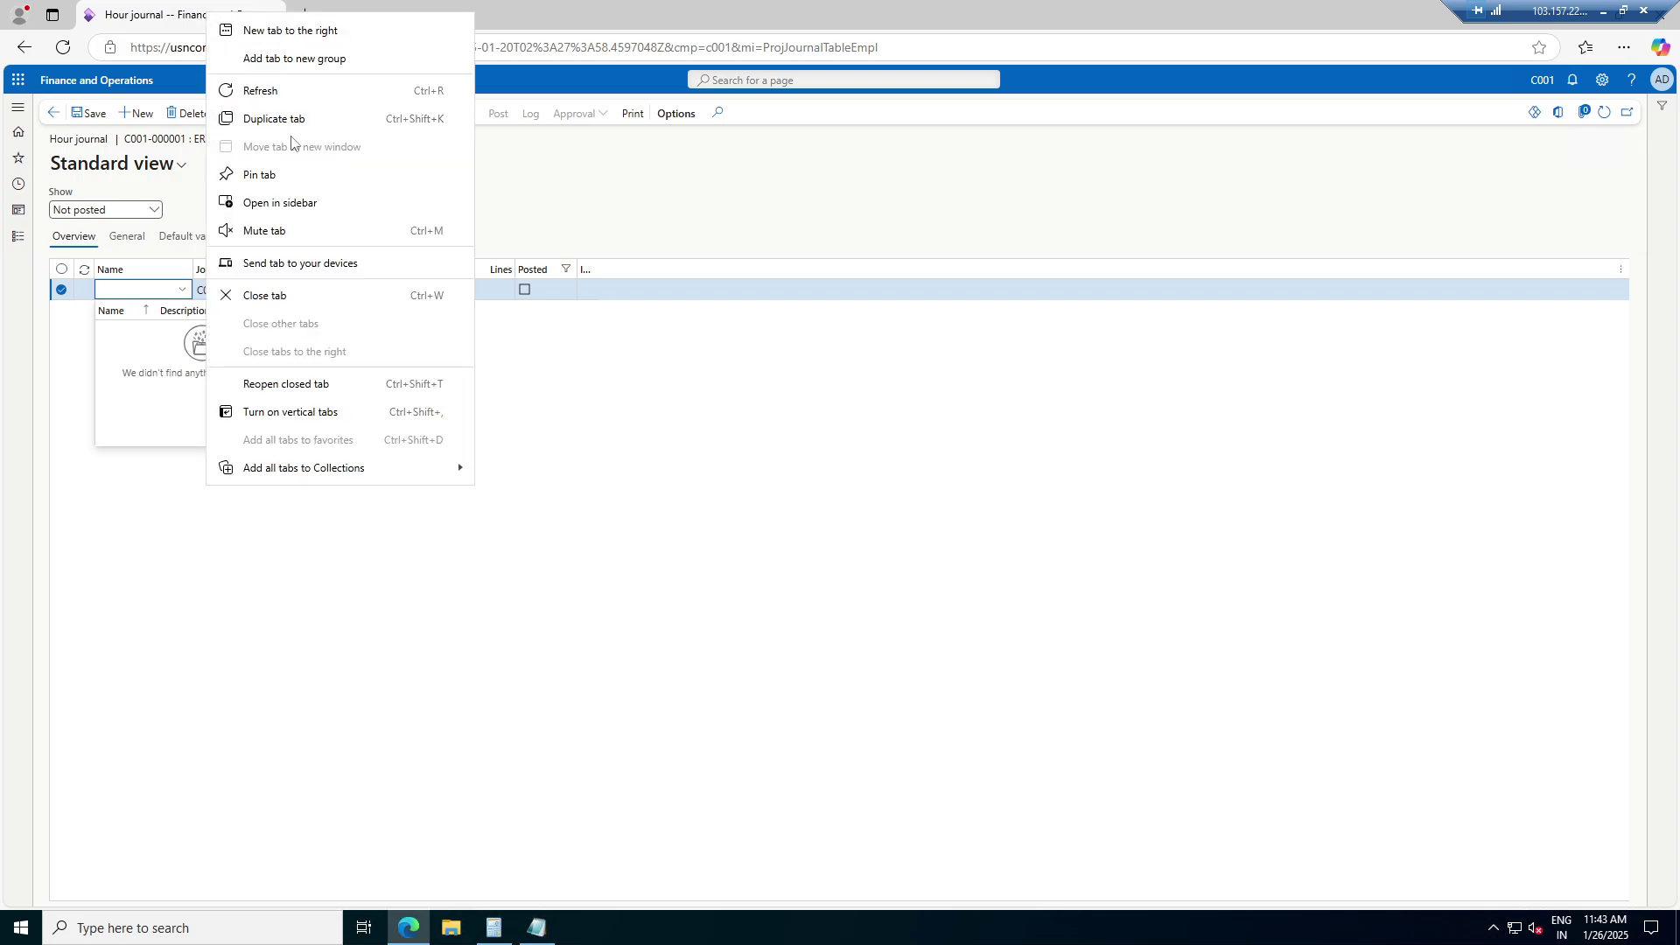
{"action": "left_click", "coordinate": [316, 123]}
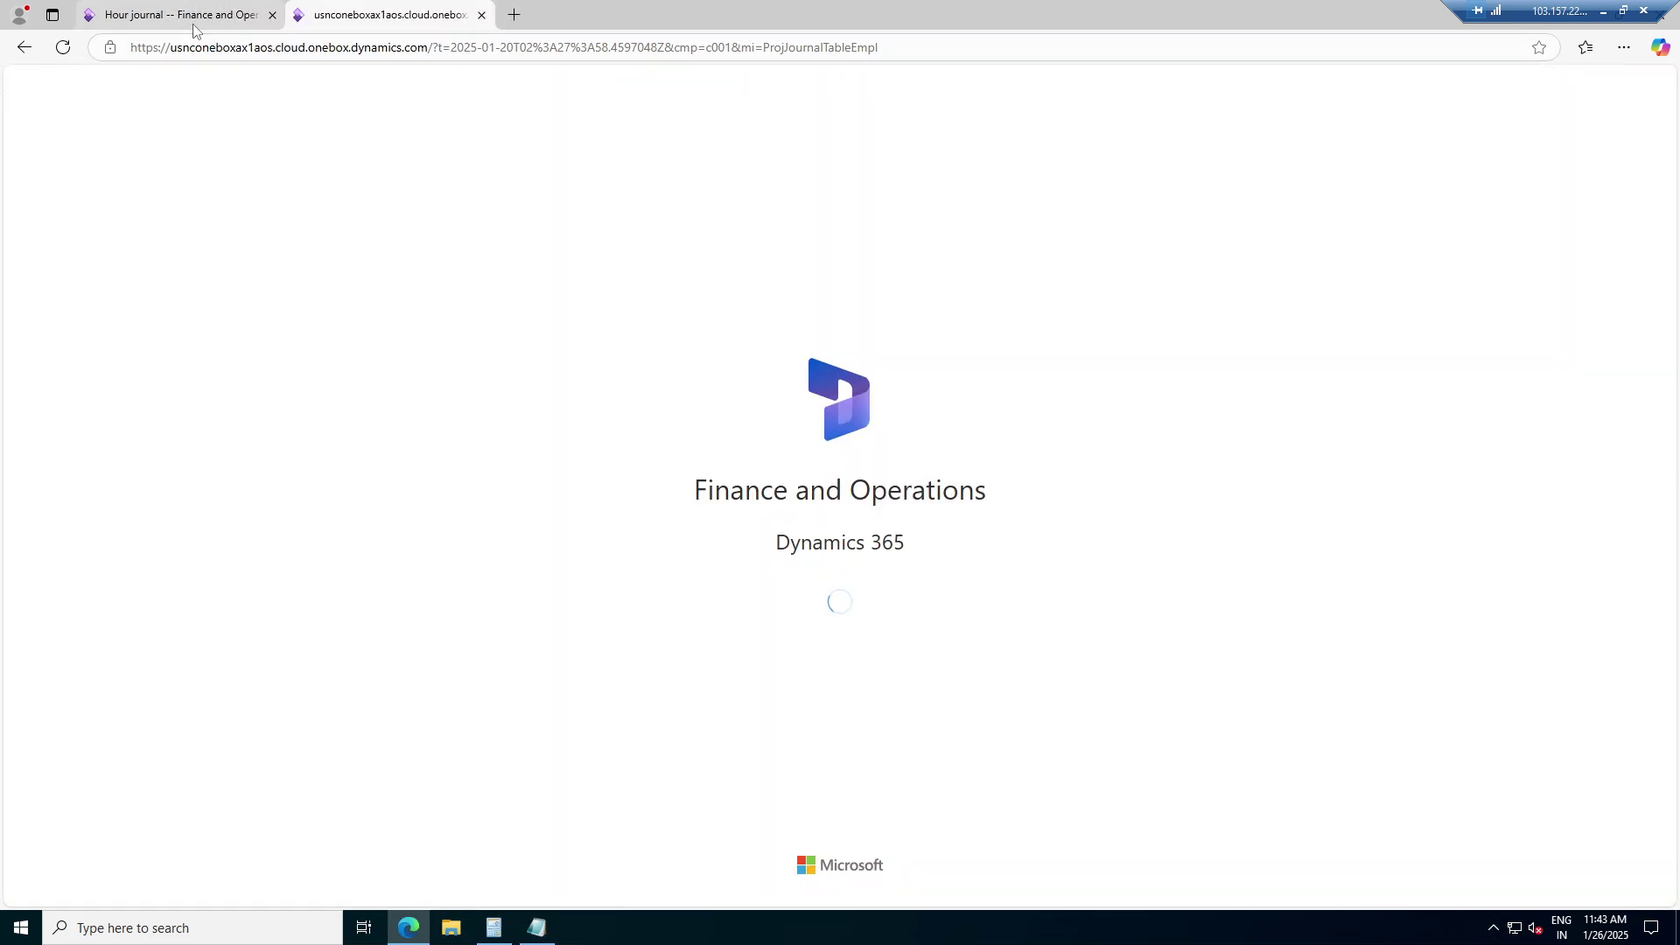
{"action": "left_click", "coordinate": [193, 16]}
{"action": "left_click", "coordinate": [385, 15]}
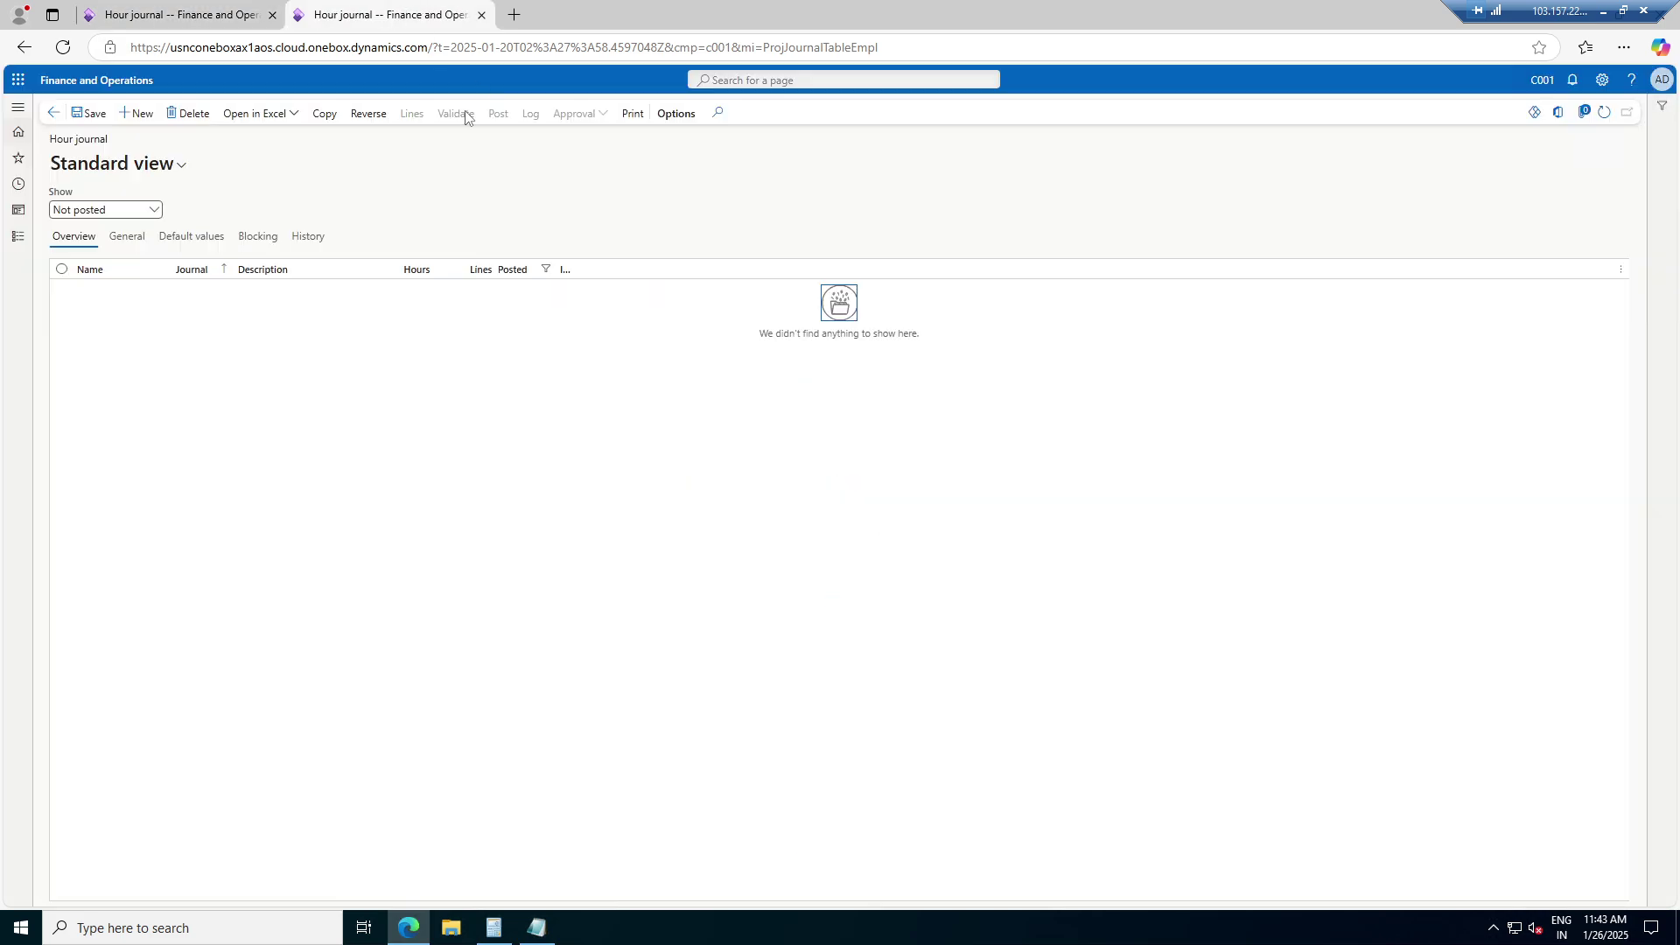
Open the Journal names setup page of the Project management and accounting module
{"action": "left_click", "coordinate": [11, 243]}
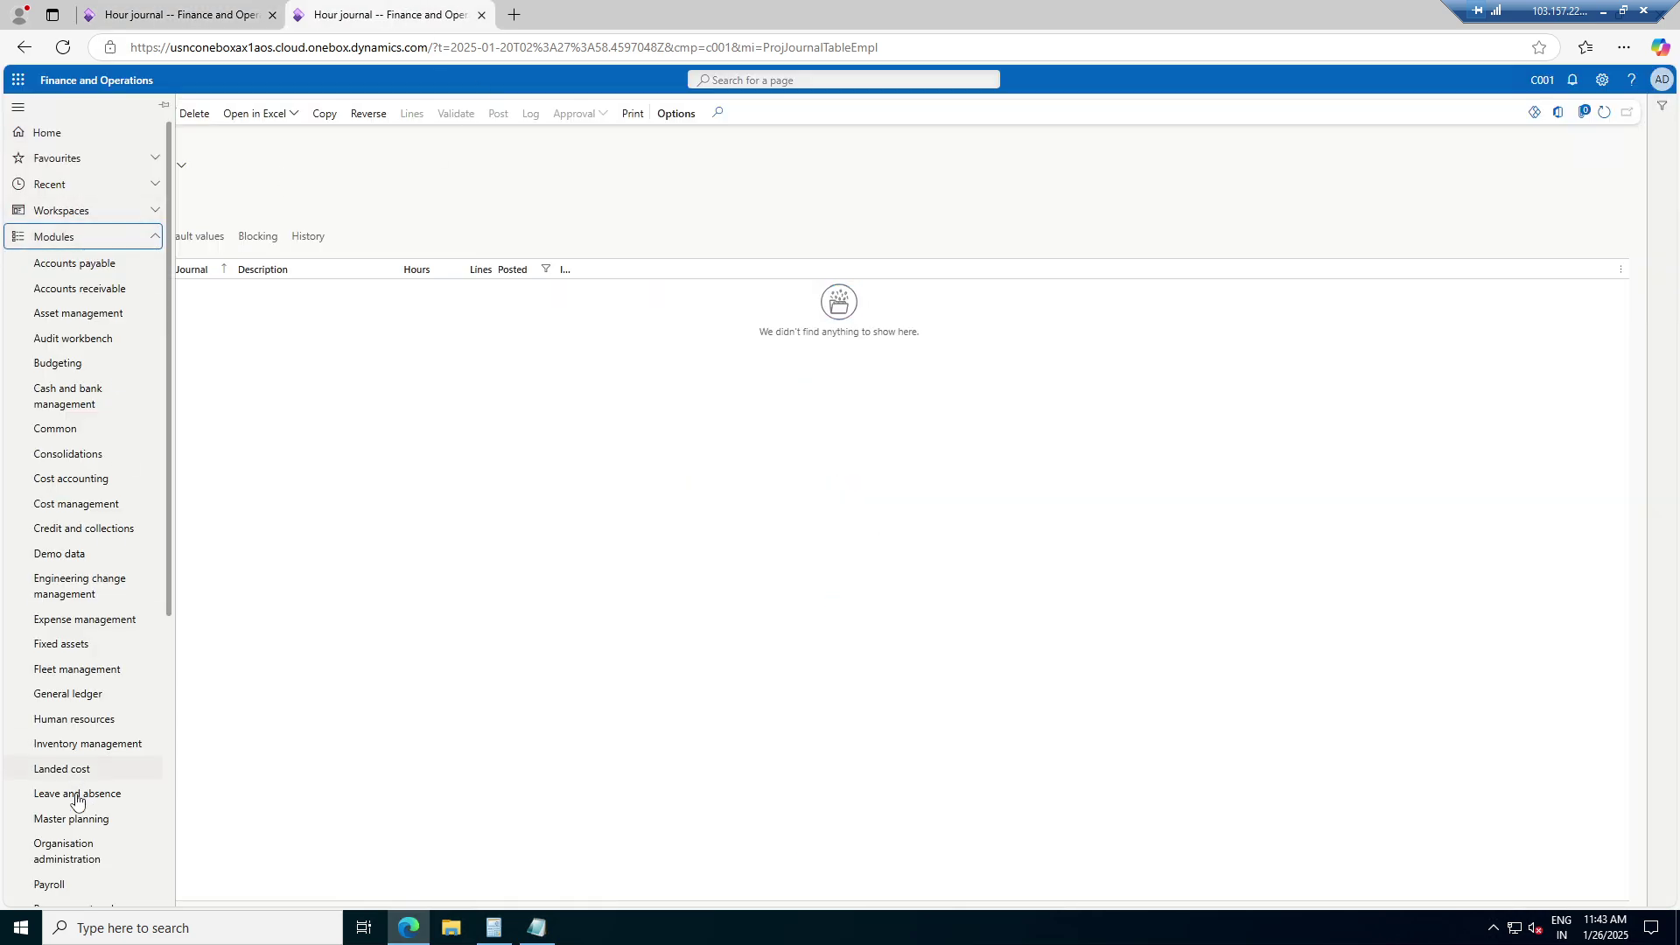
{"action": "scroll", "coordinate": [105, 778], "scroll_direction": "down", "scroll_amount": 3}
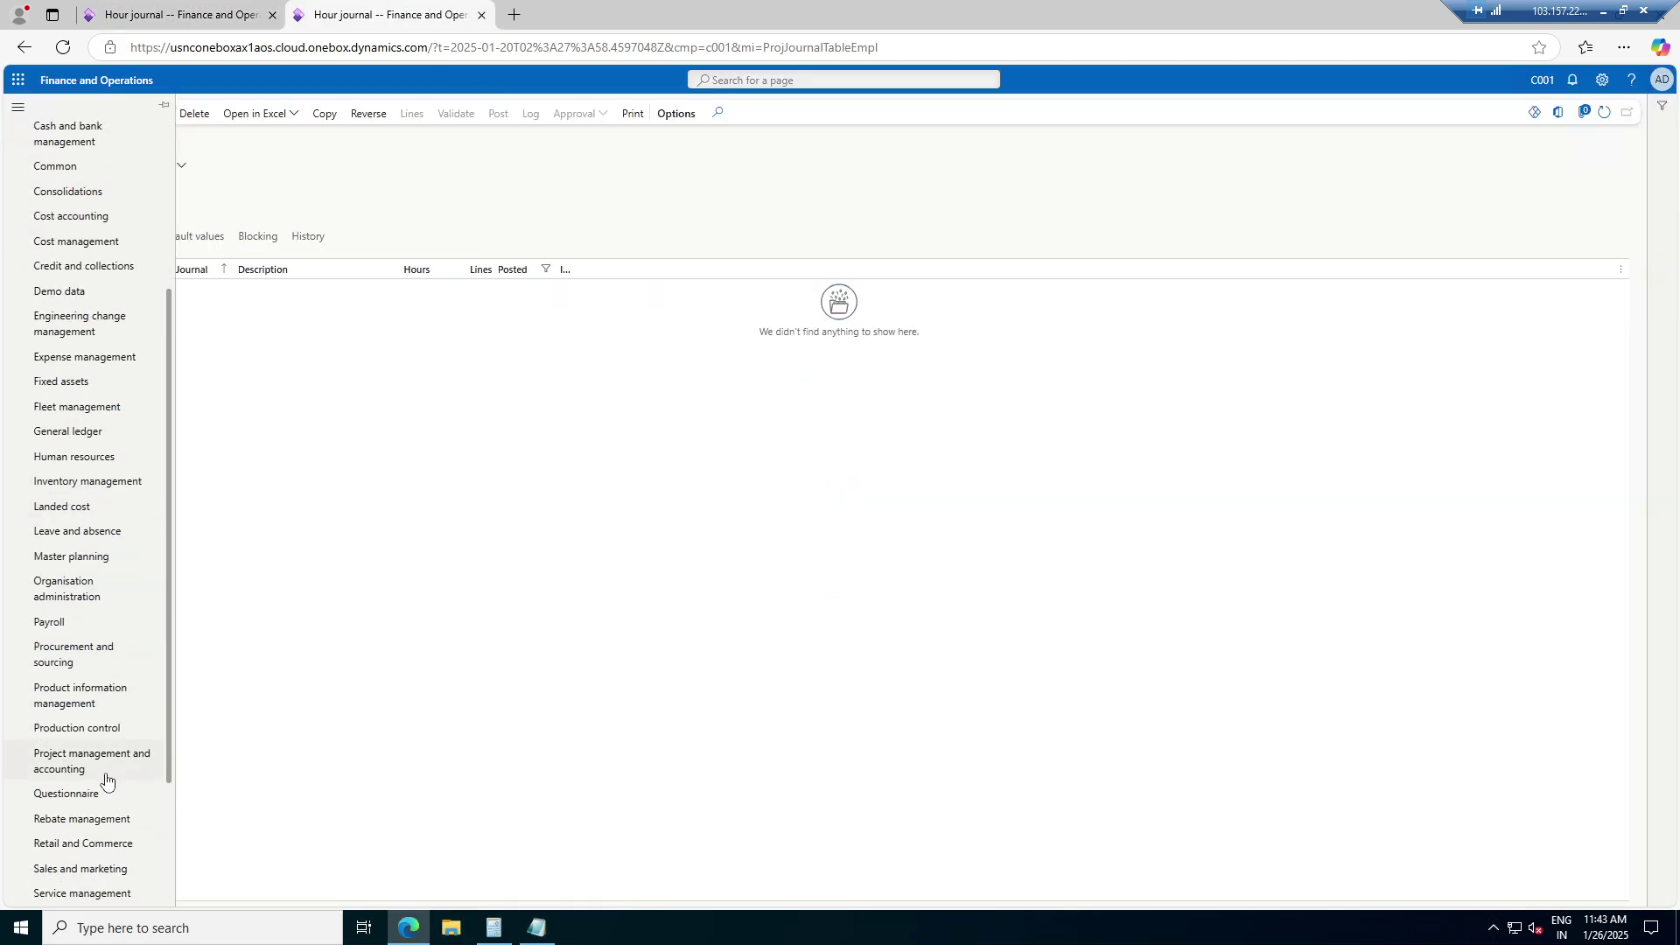
{"action": "left_click", "coordinate": [94, 759]}
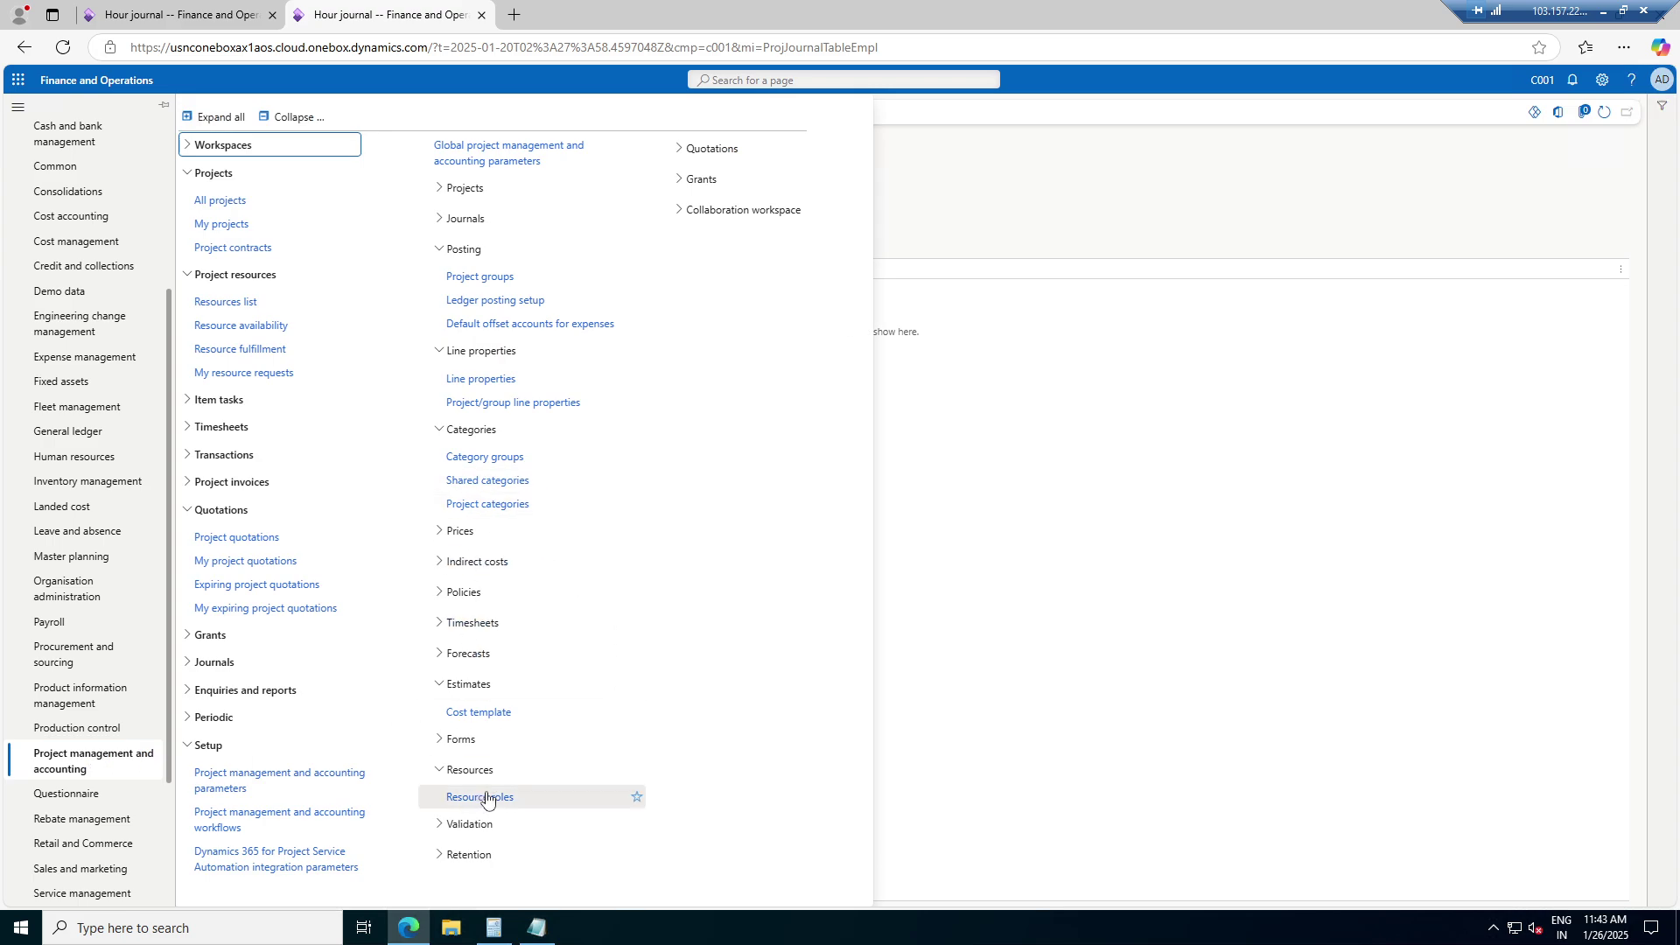
{"action": "left_click", "coordinate": [484, 191]}
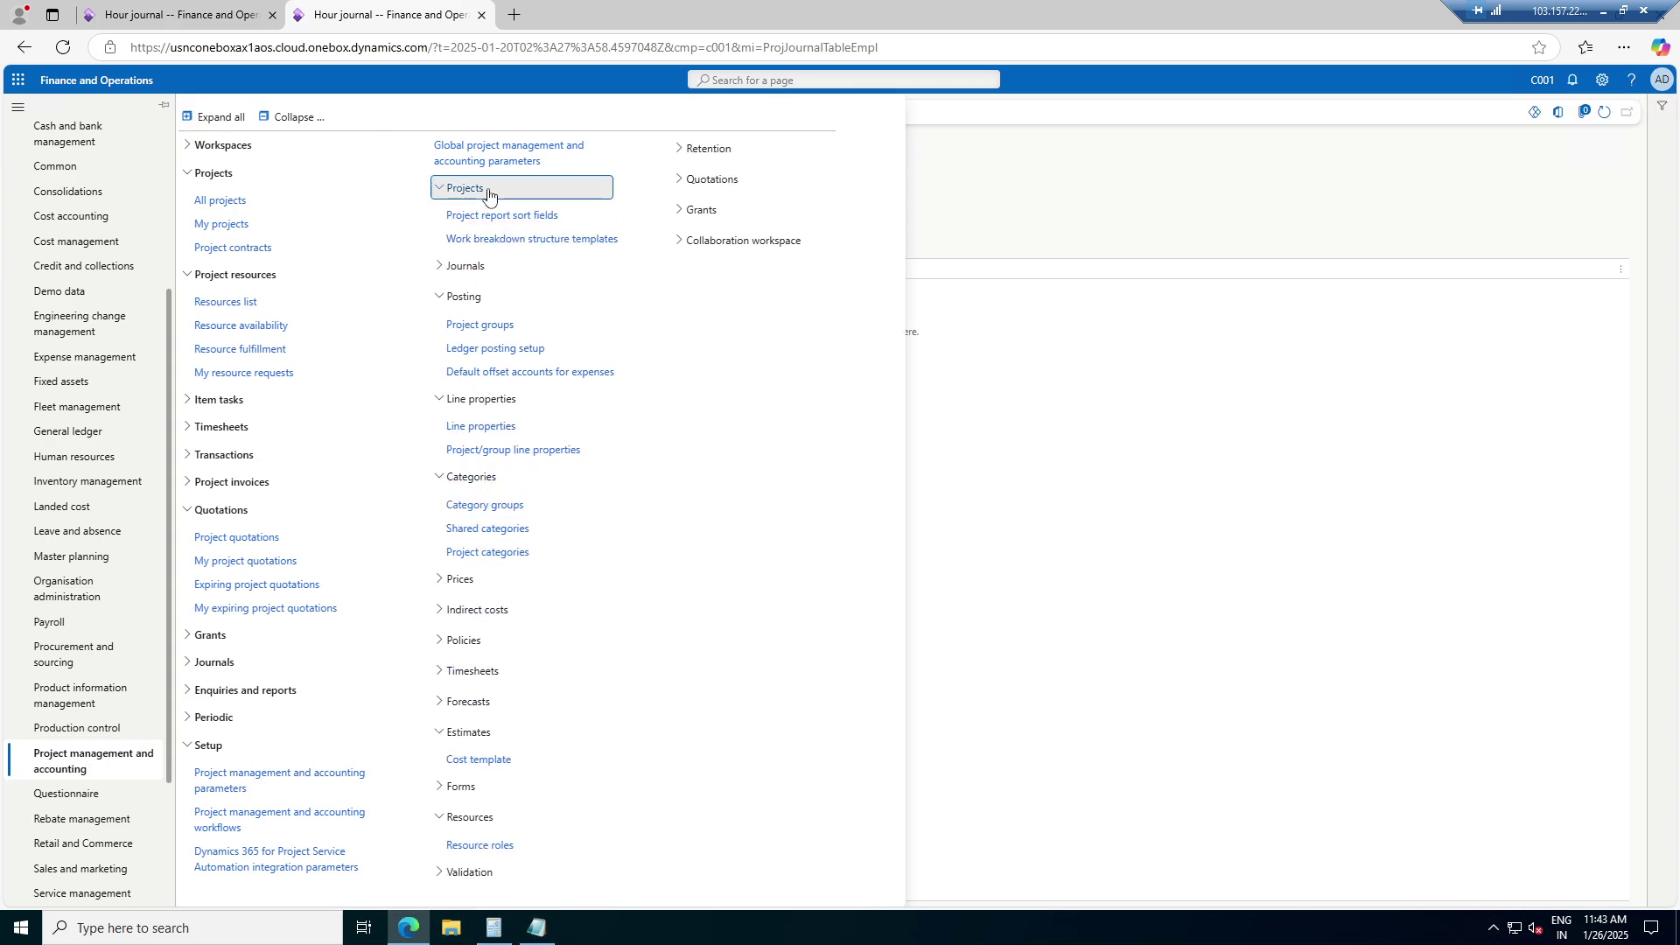
{"action": "left_click", "coordinate": [483, 264]}
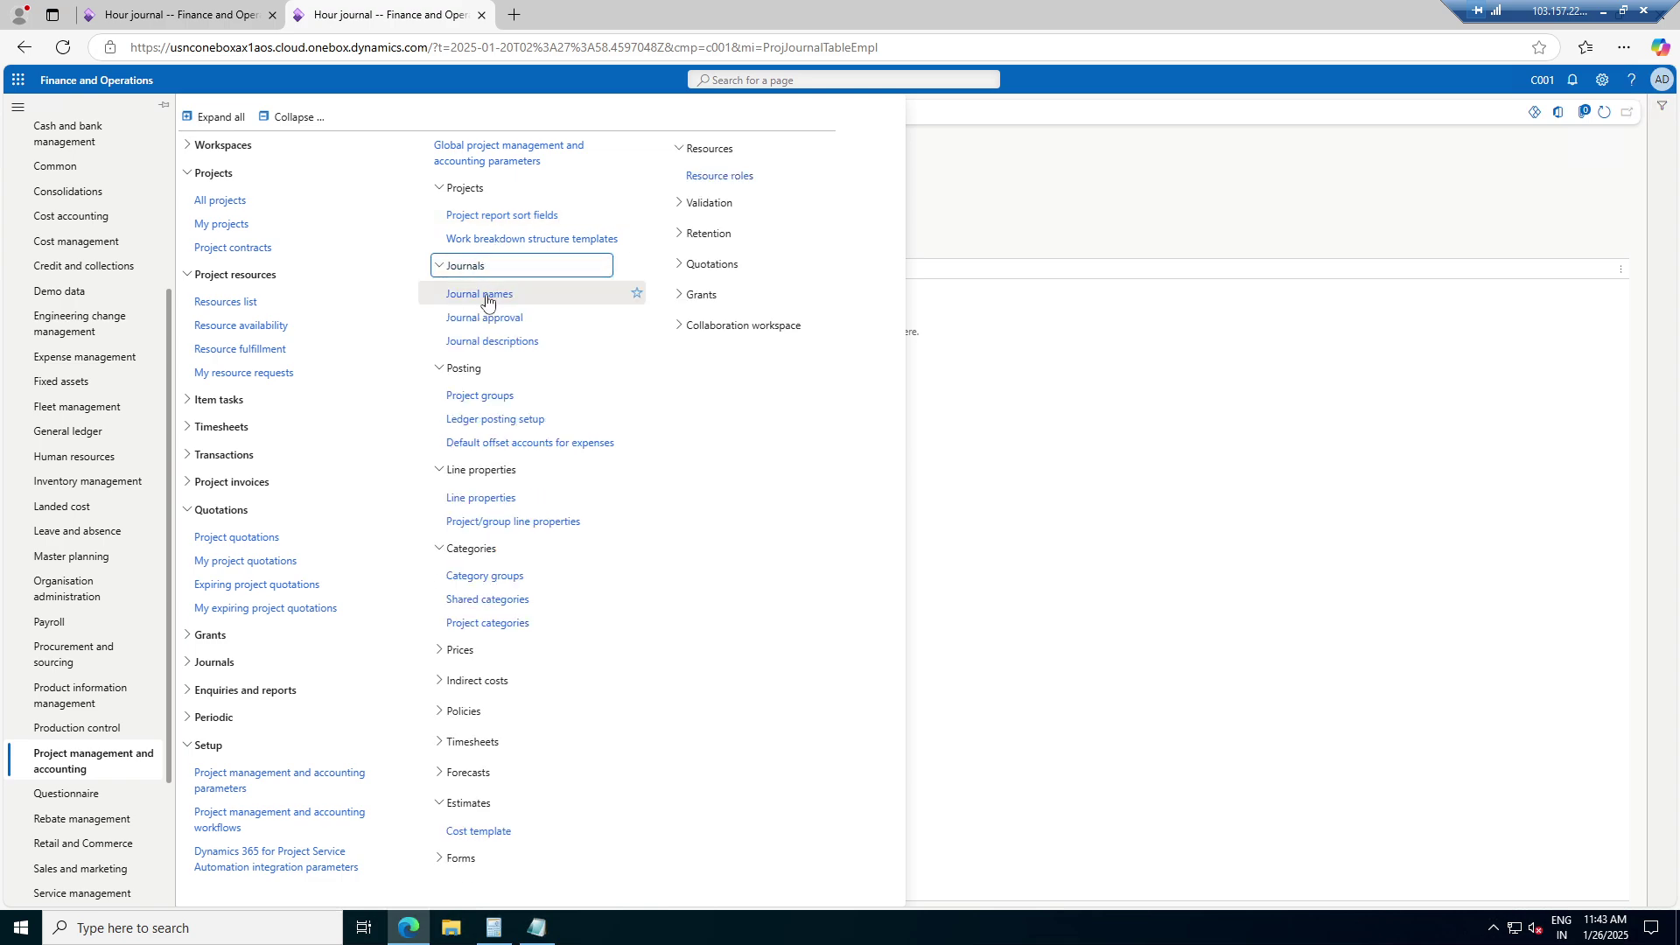
{"action": "left_click", "coordinate": [481, 295]}
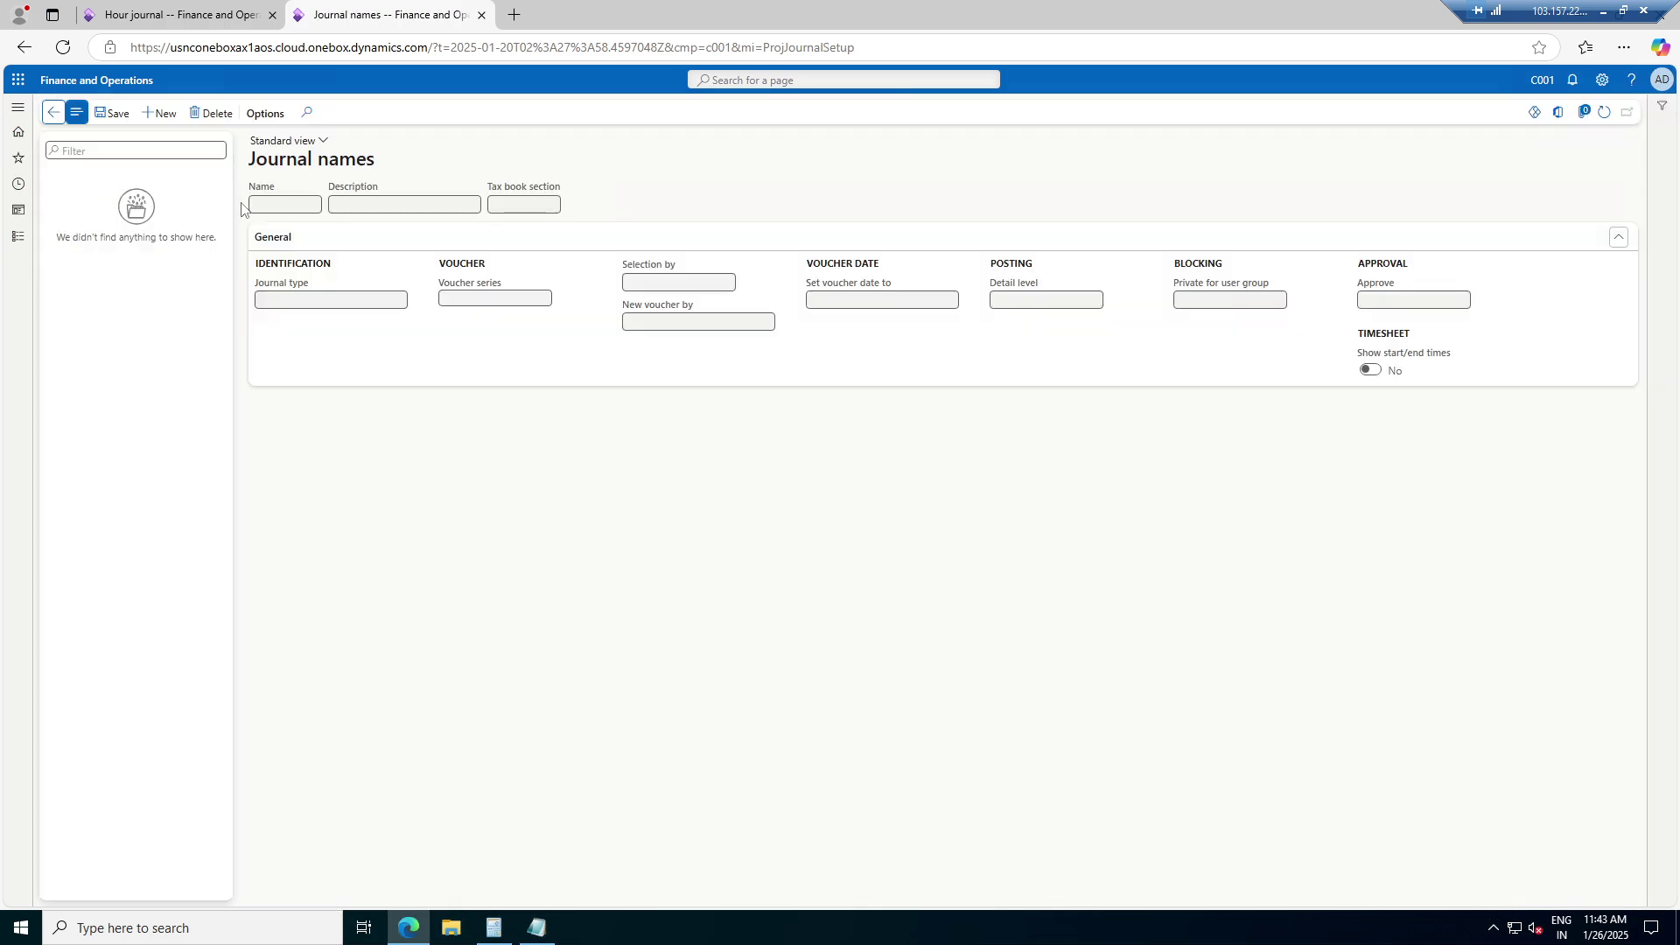
Create a journal name HOUR with the description Hour and the journal type Hour
{"action": "left_click", "coordinate": [159, 113]}
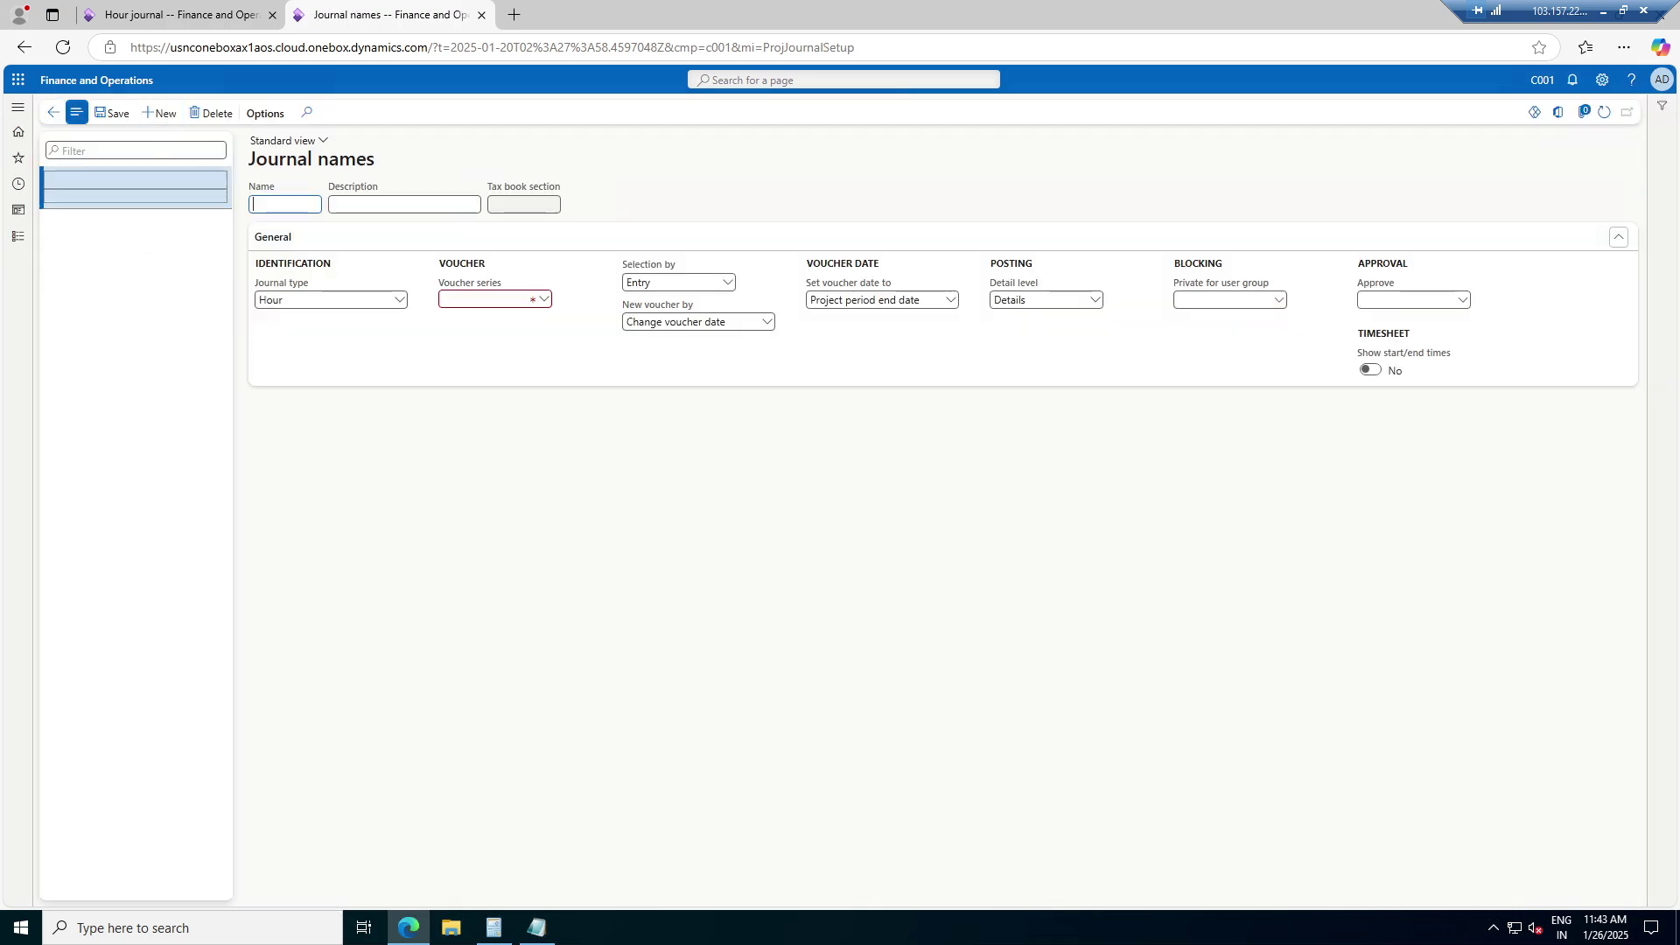
{"action": "left_click", "coordinate": [400, 302]}
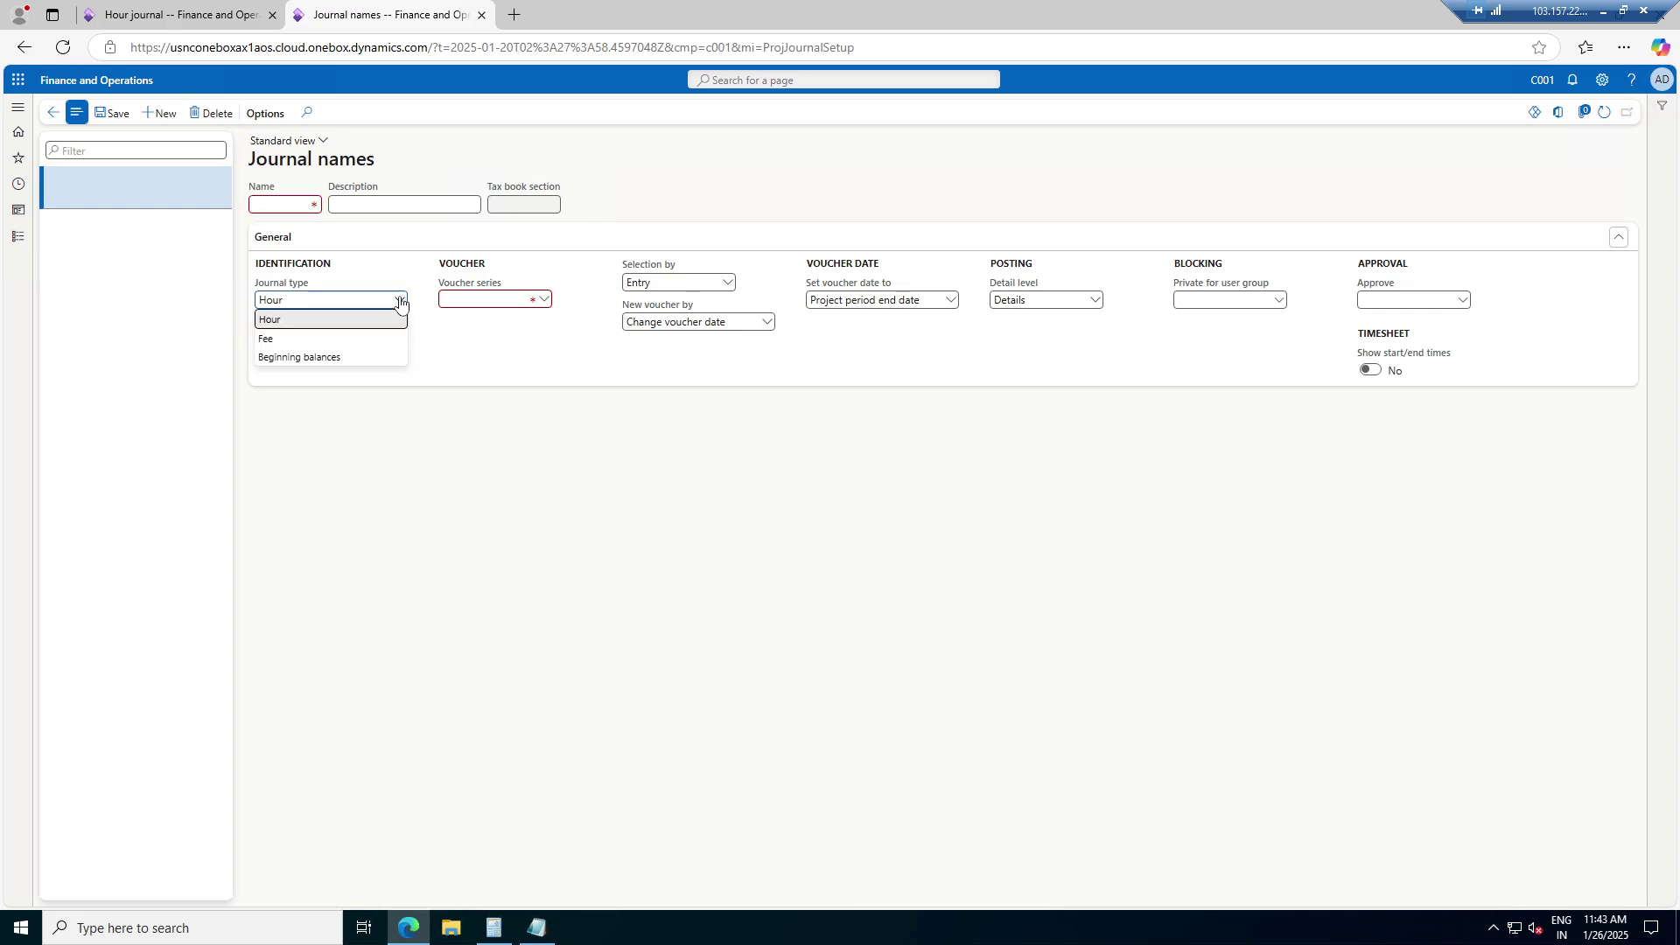
{"action": "left_click", "coordinate": [297, 320]}
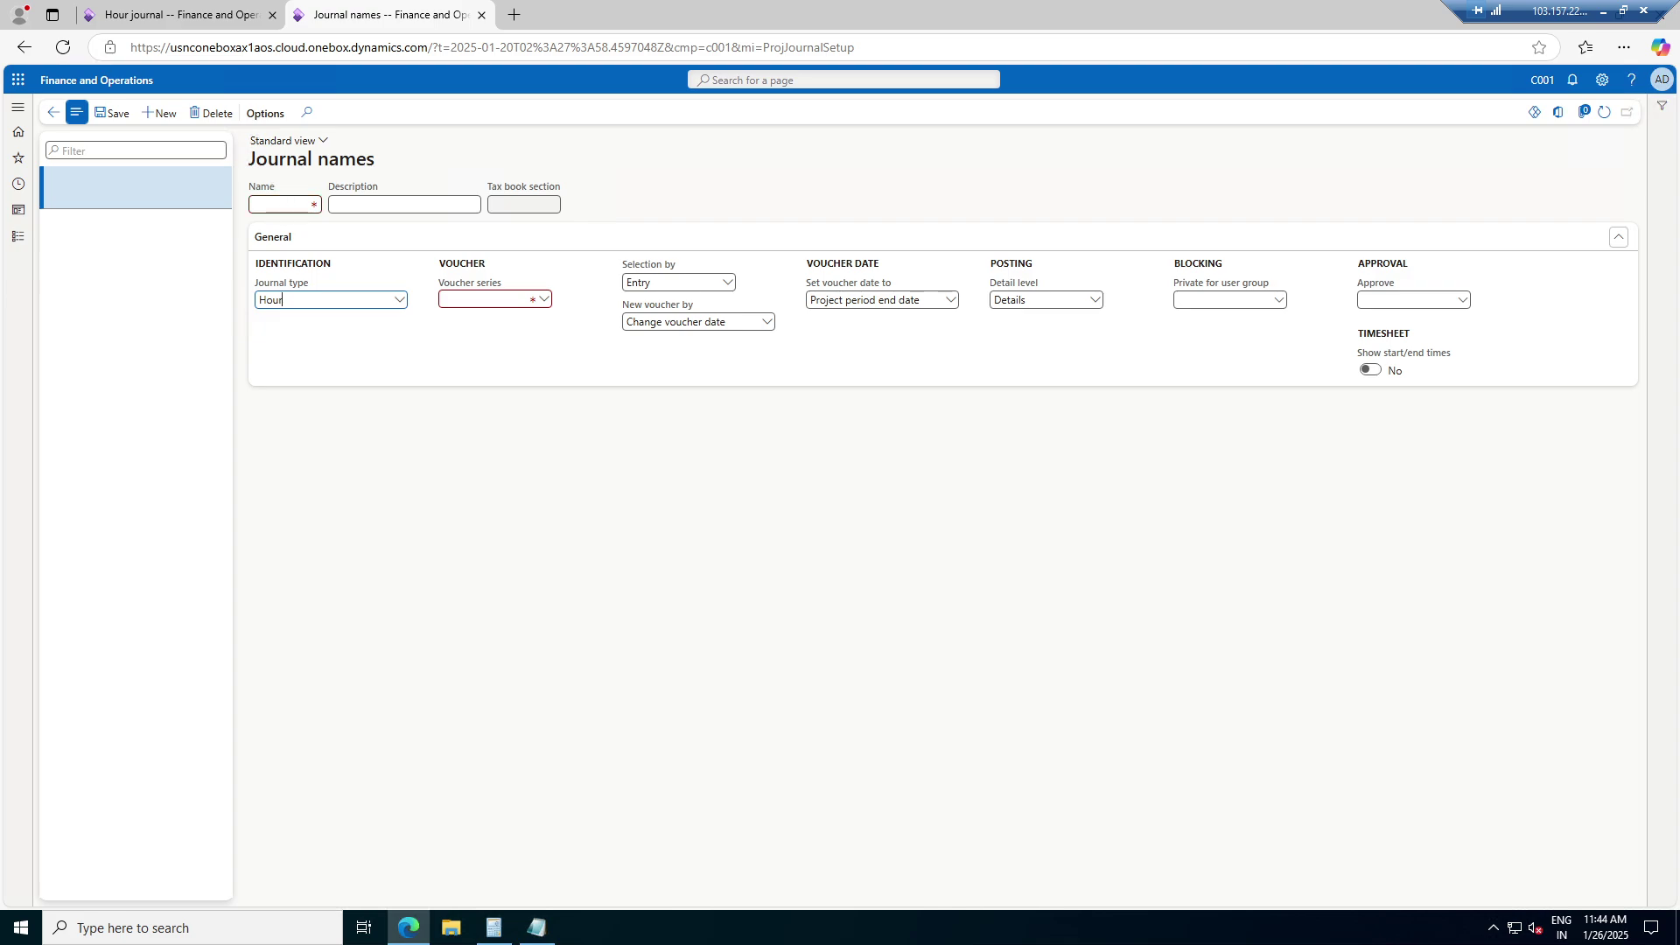
{"action": "left_click", "coordinate": [282, 205]}
{"action": "type", "text": "Hour"}
{"action": "key", "text": "Tab"}
{"action": "type", "text": "Hour"}
{"action": "key", "text": "shift+Tab"}
{"action": "type", "text": "HOUR"}
{"action": "key", "text": "Tab"}
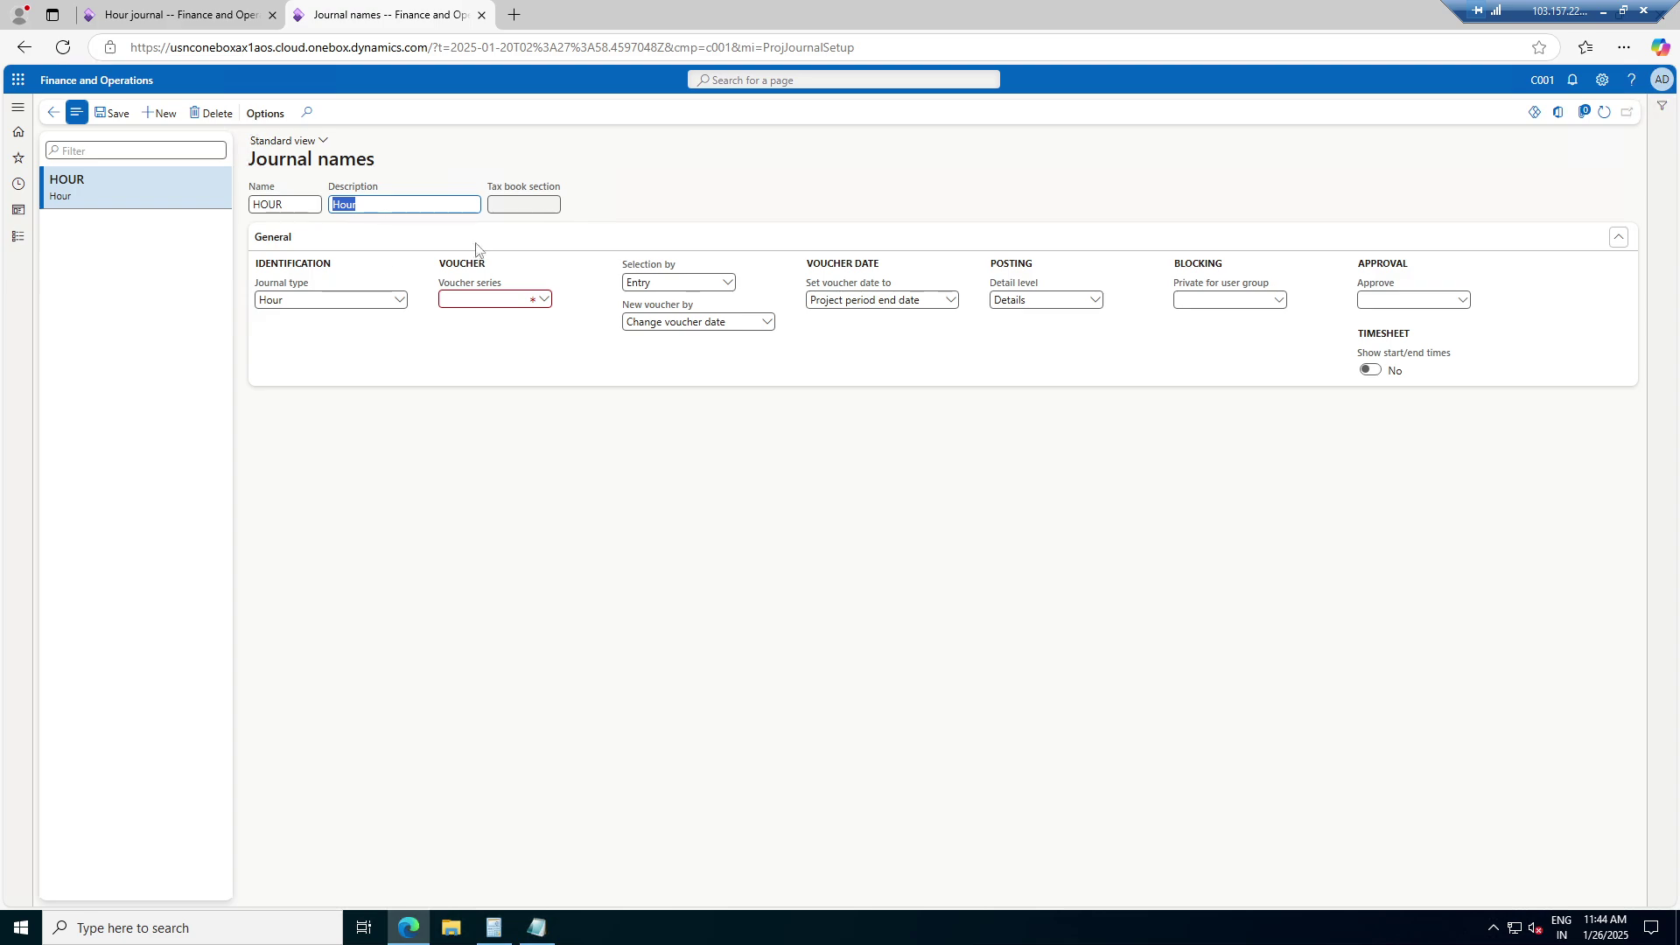
Look up the voucher series for the HOUR journal name and open the underlying number sequences list
{"action": "left_click", "coordinate": [540, 305]}
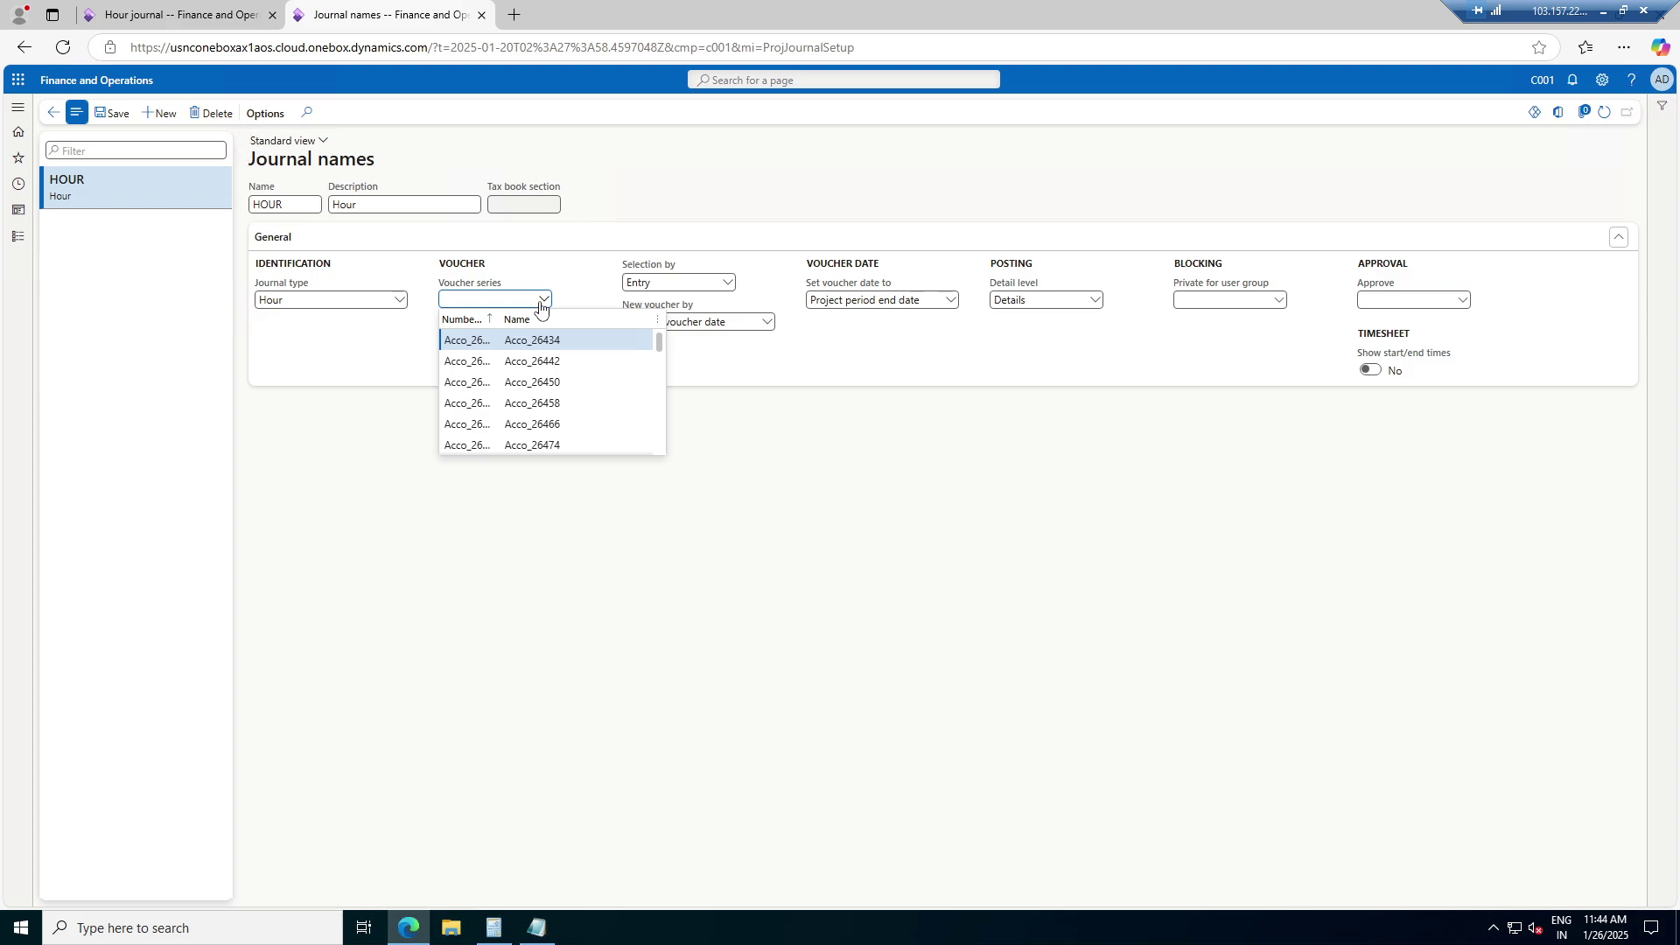
{"action": "right_click", "coordinate": [540, 305]}
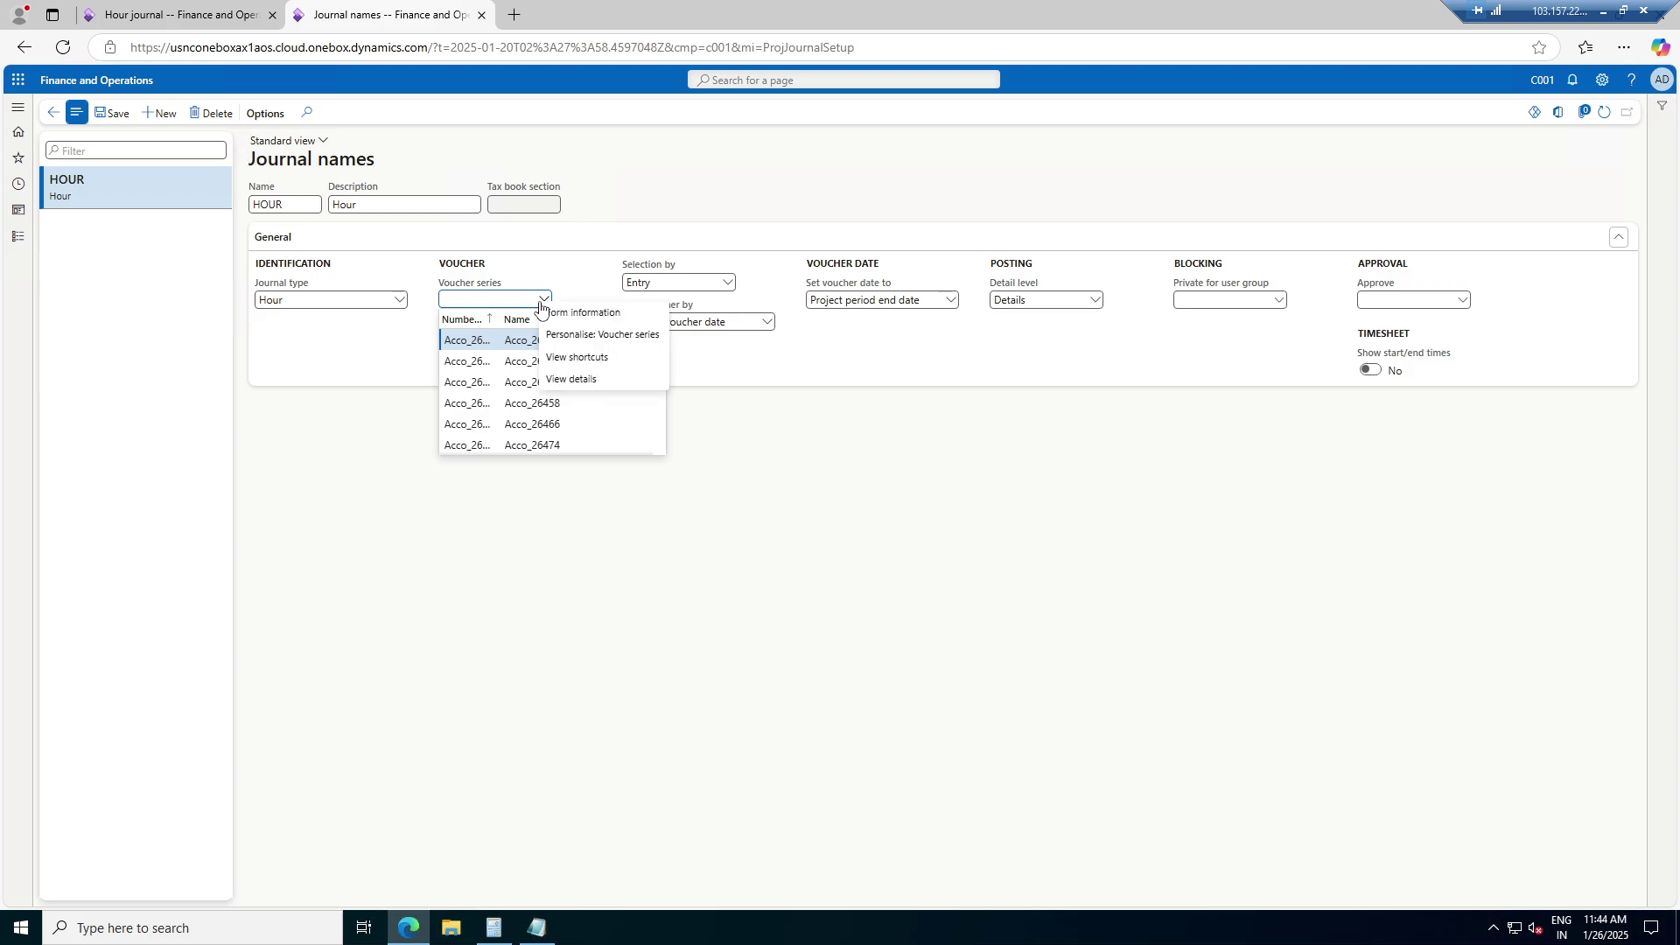
{"action": "right_click", "coordinate": [547, 302]}
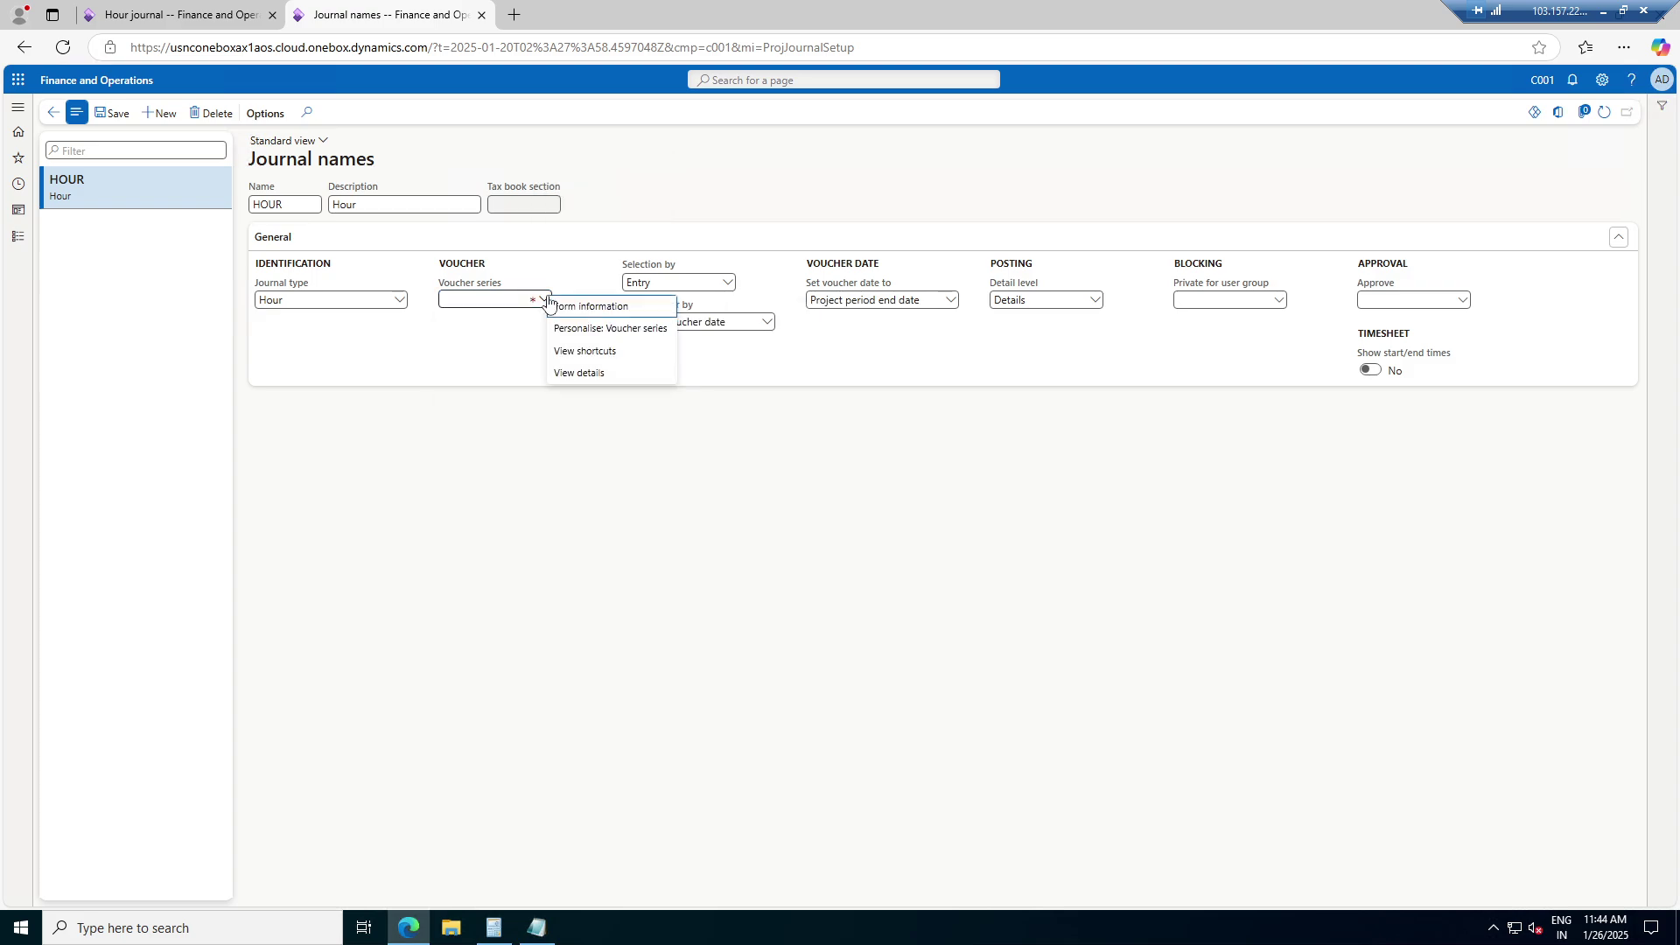
{"action": "left_click", "coordinate": [570, 377]}
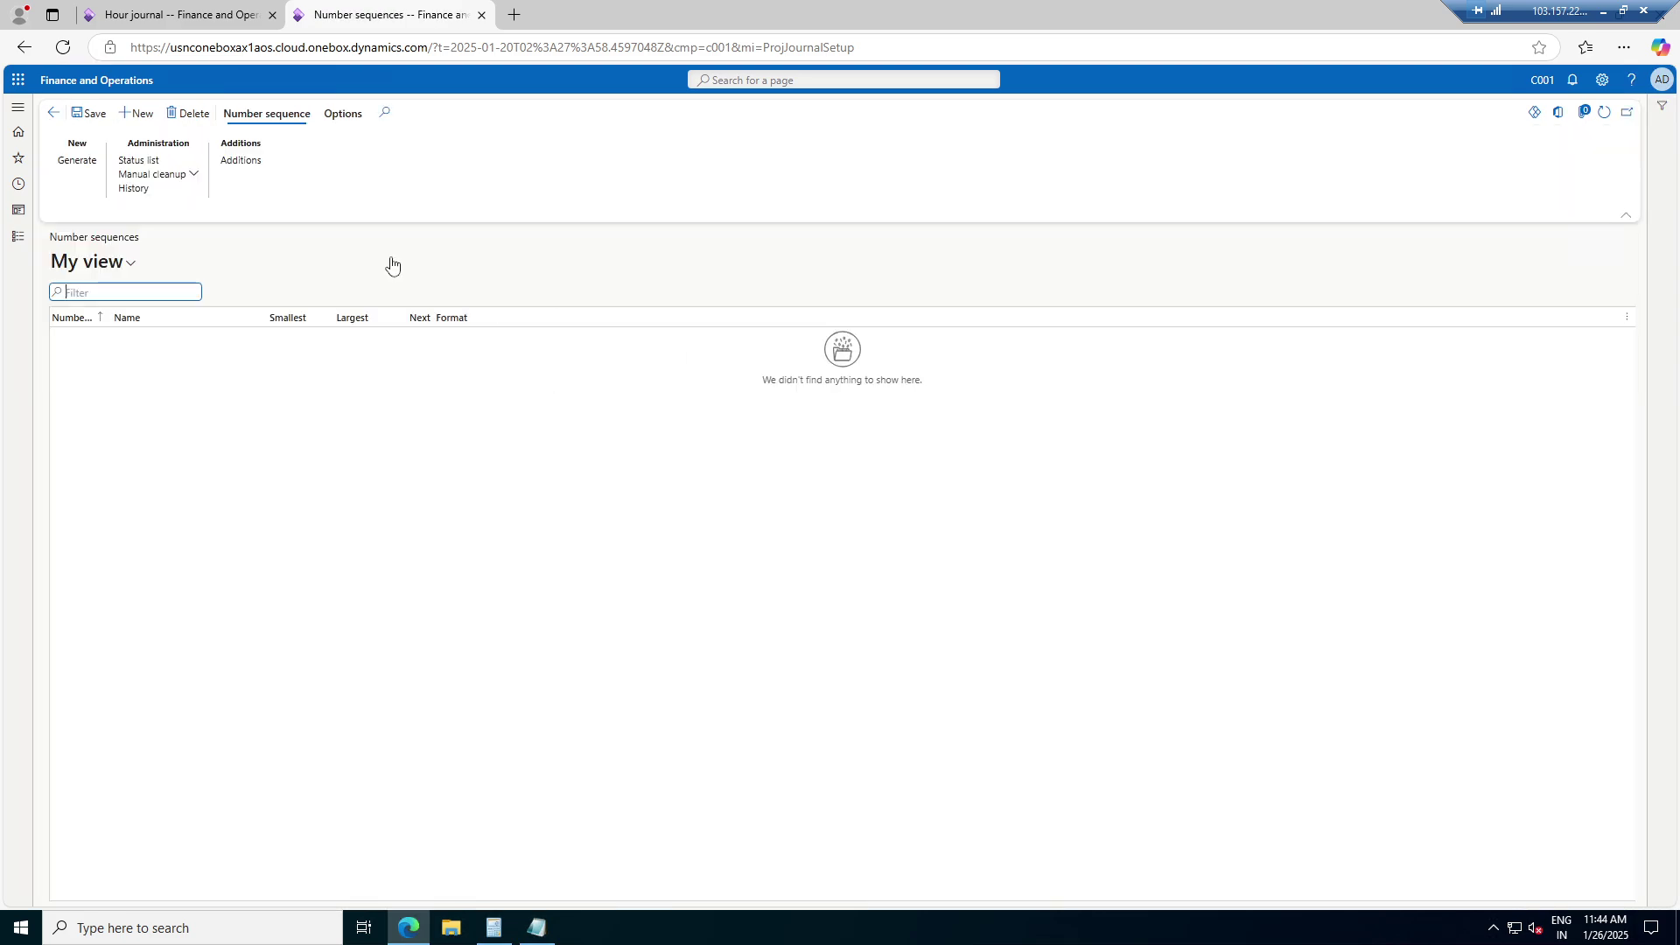
Create a number sequence with the code HR and the name Hour Journal
{"action": "left_click", "coordinate": [138, 114]}
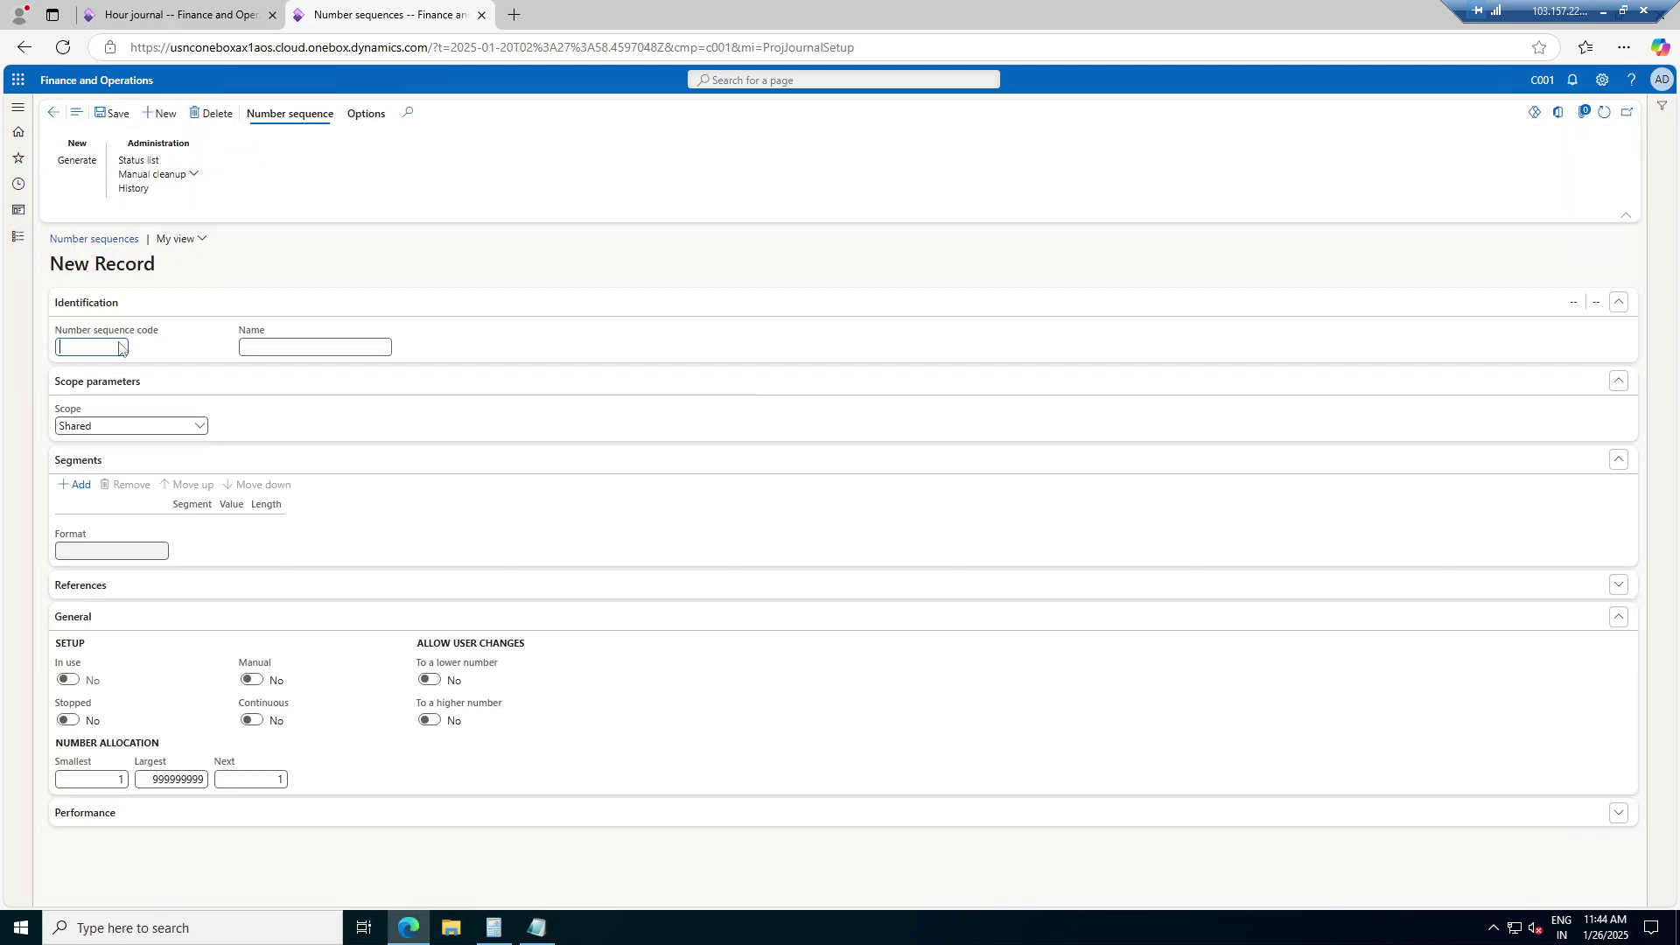
{"action": "key", "text": "Tab"}
{"action": "type", "text": "Hour J"}
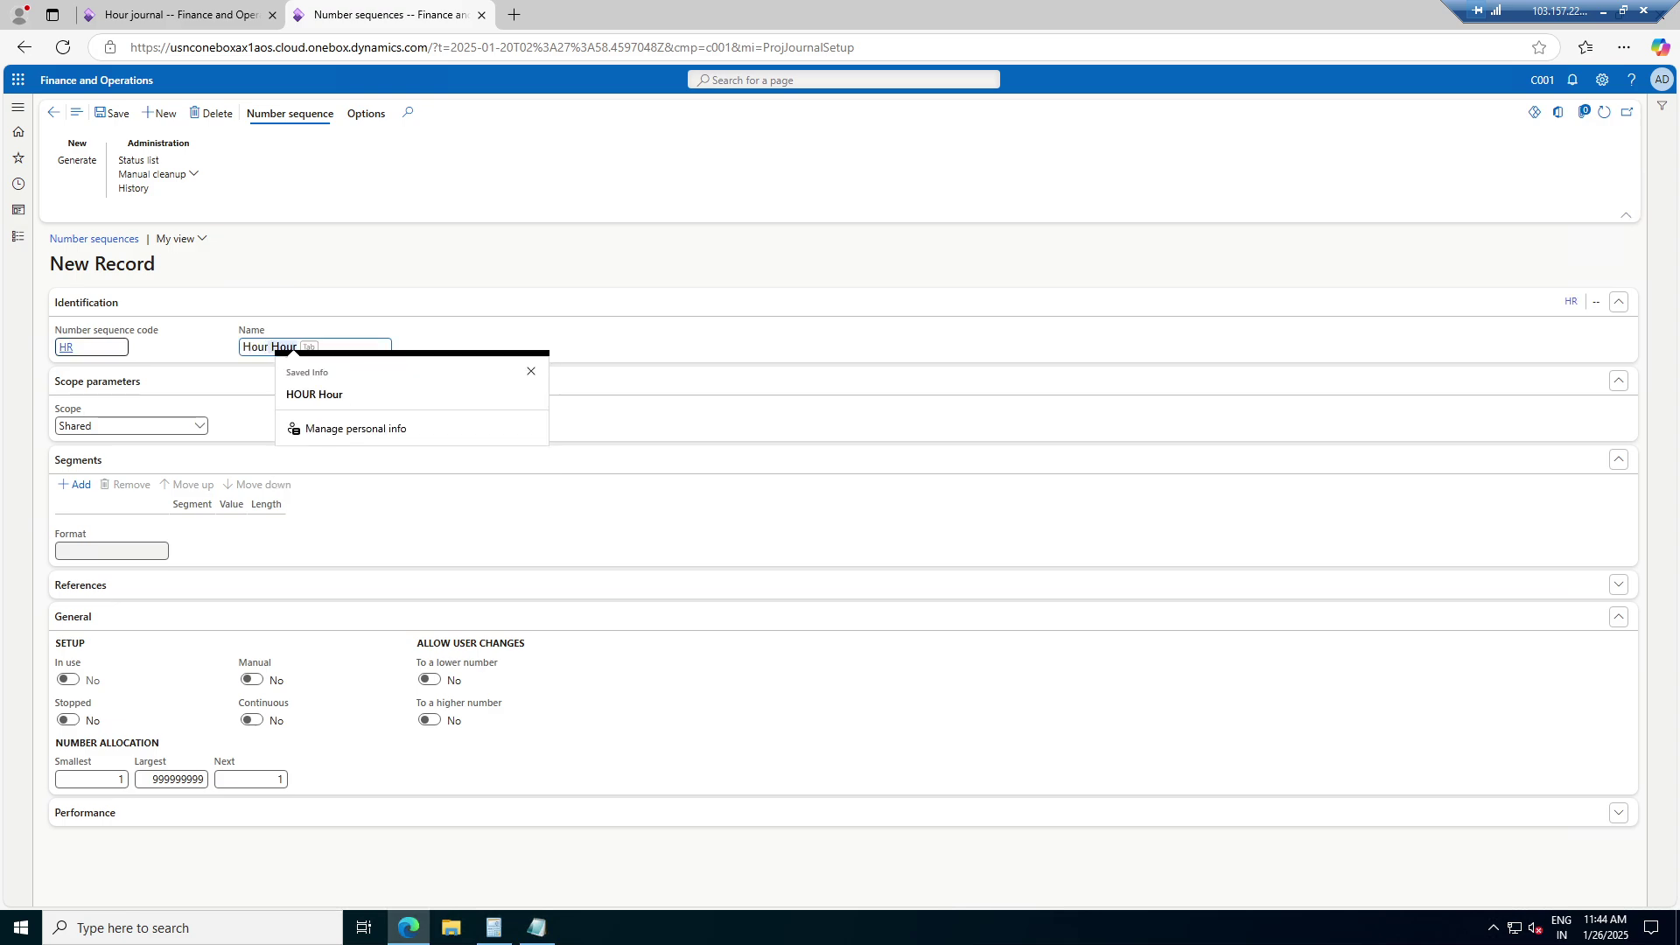
{"action": "type", "text": "urnal"}
{"action": "key", "text": "Tab"}
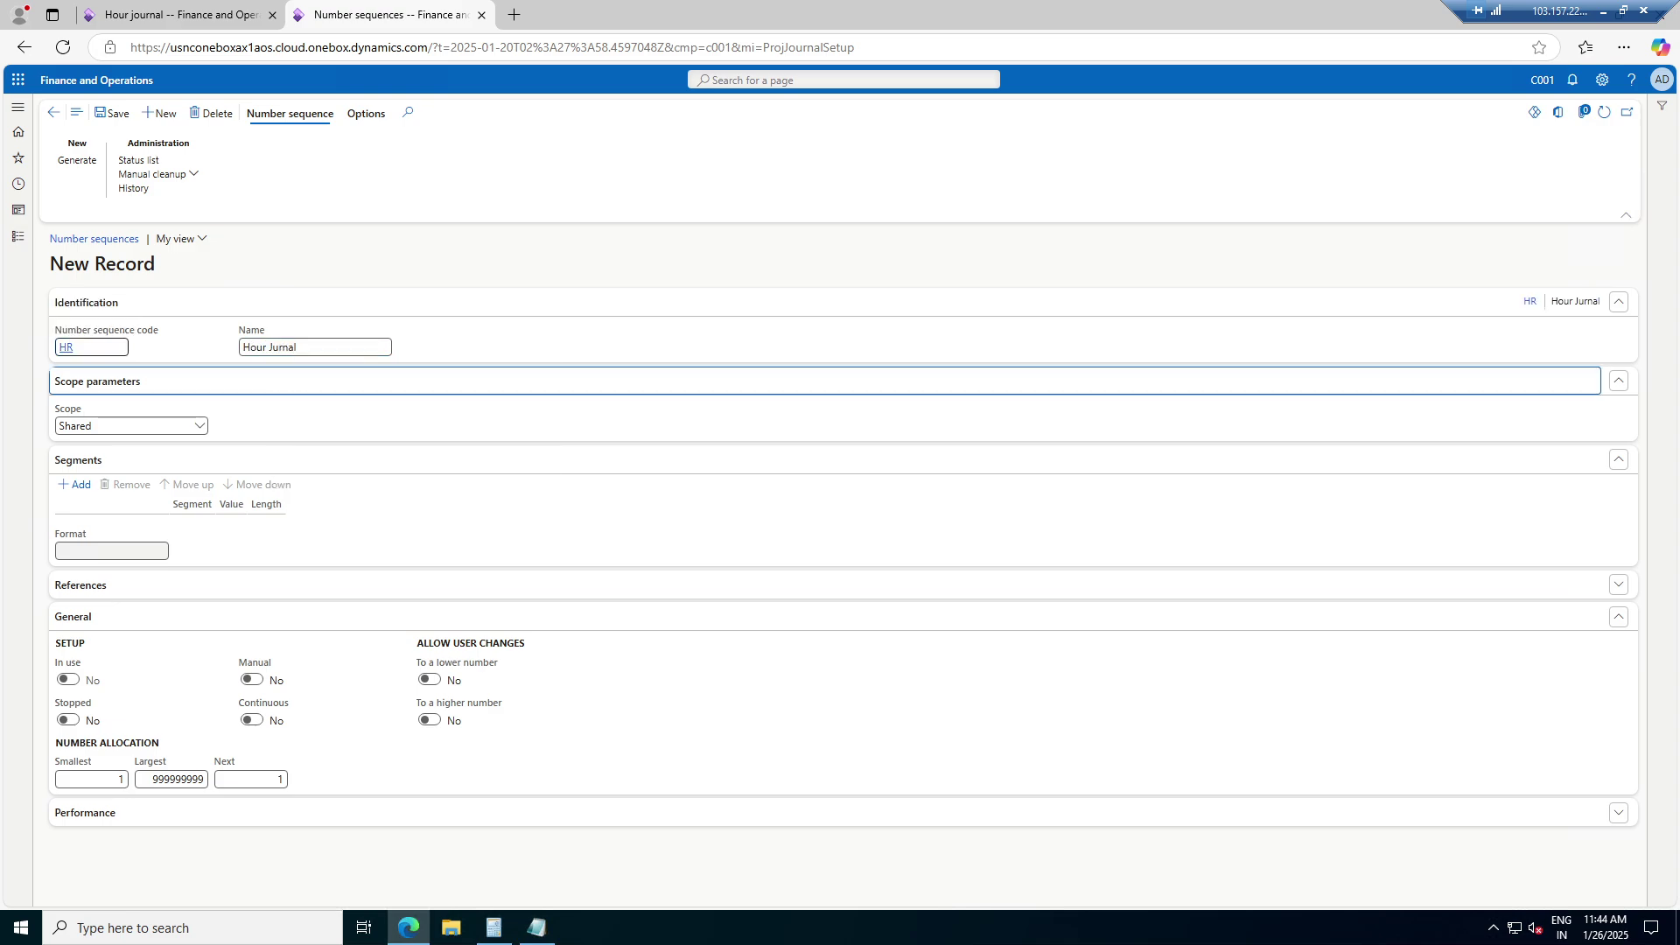
{"action": "right_click", "coordinate": [272, 348]}
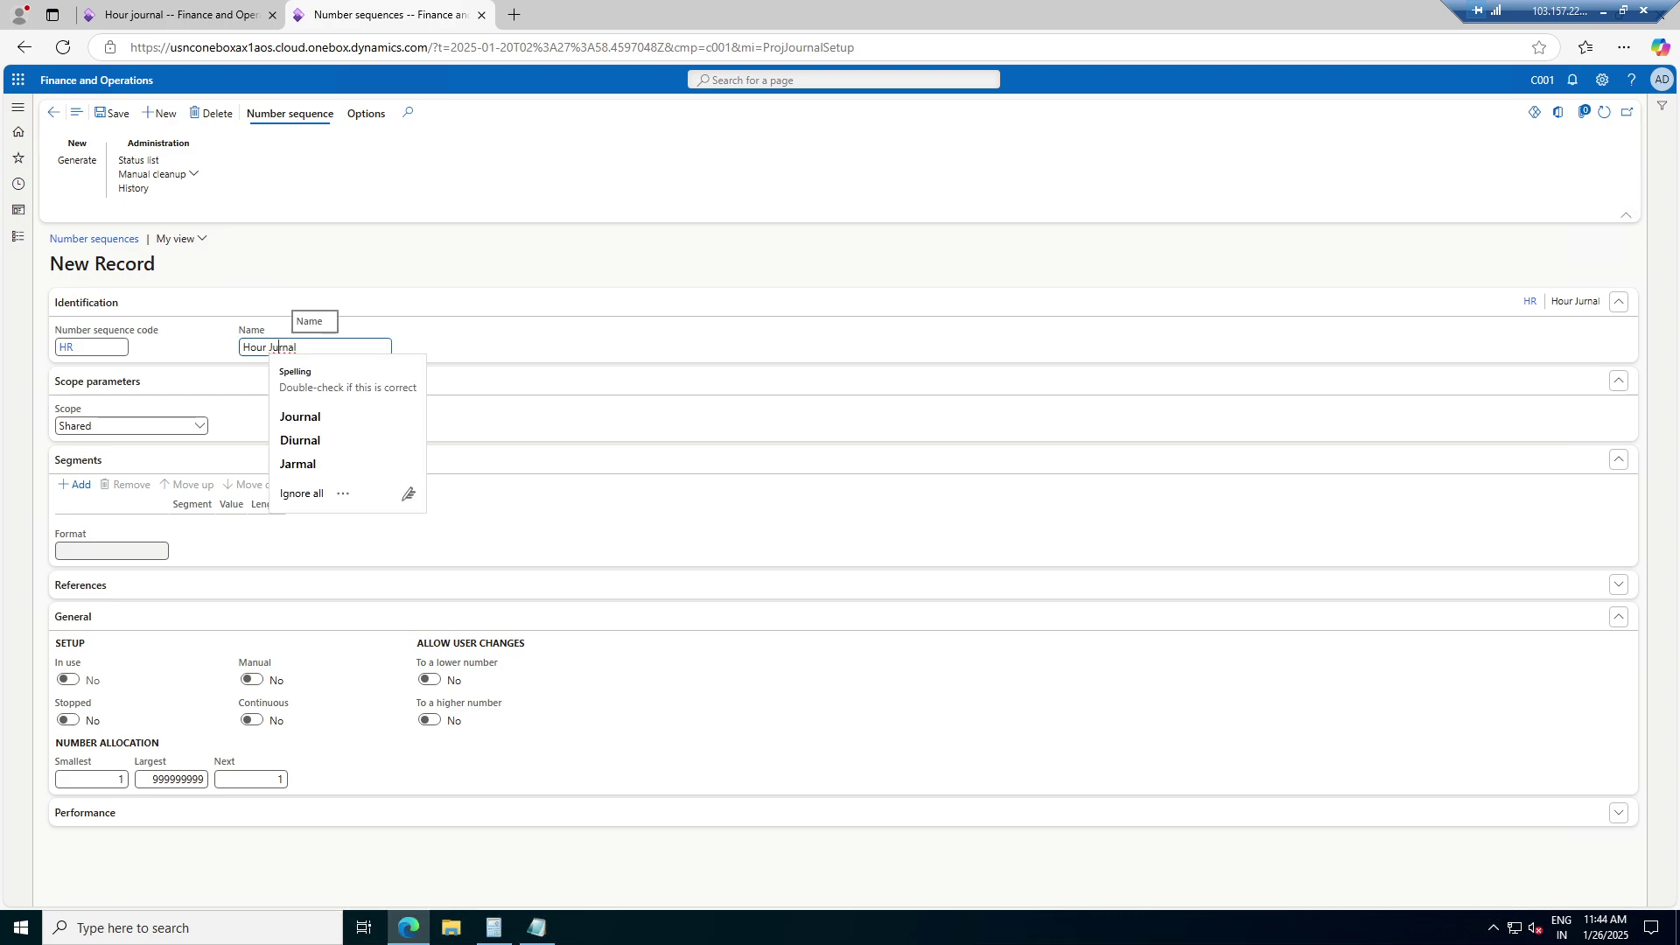
{"action": "key", "text": "Left"}
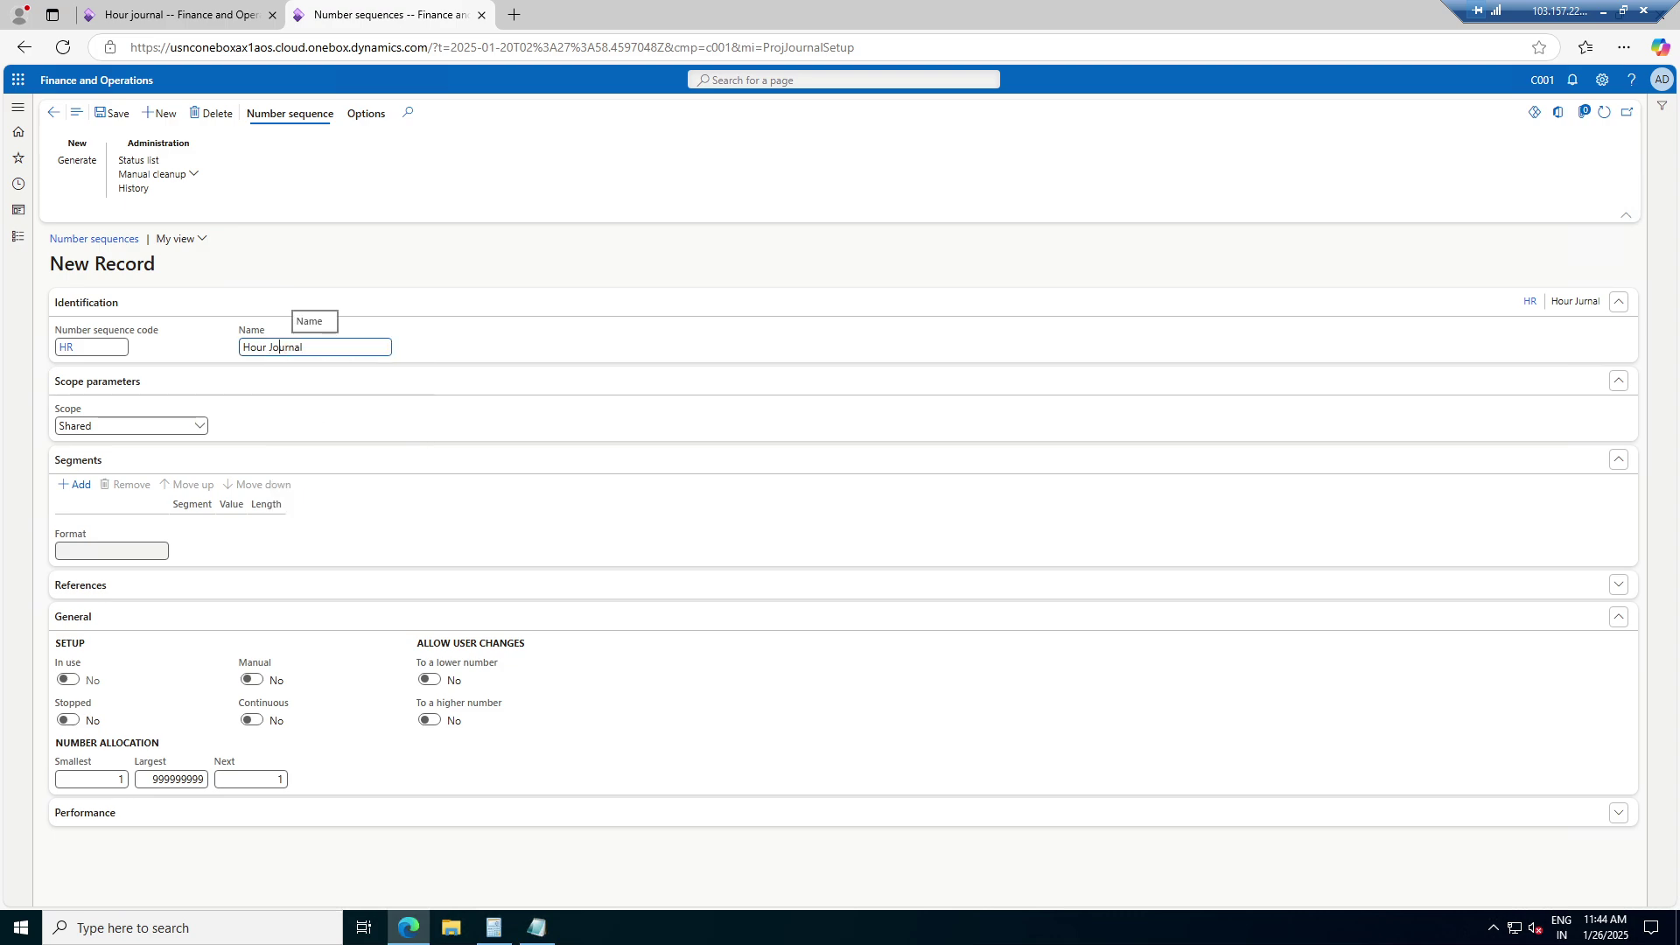
Set the number sequence's scope to Company and assign company C001
{"action": "left_click", "coordinate": [194, 425]}
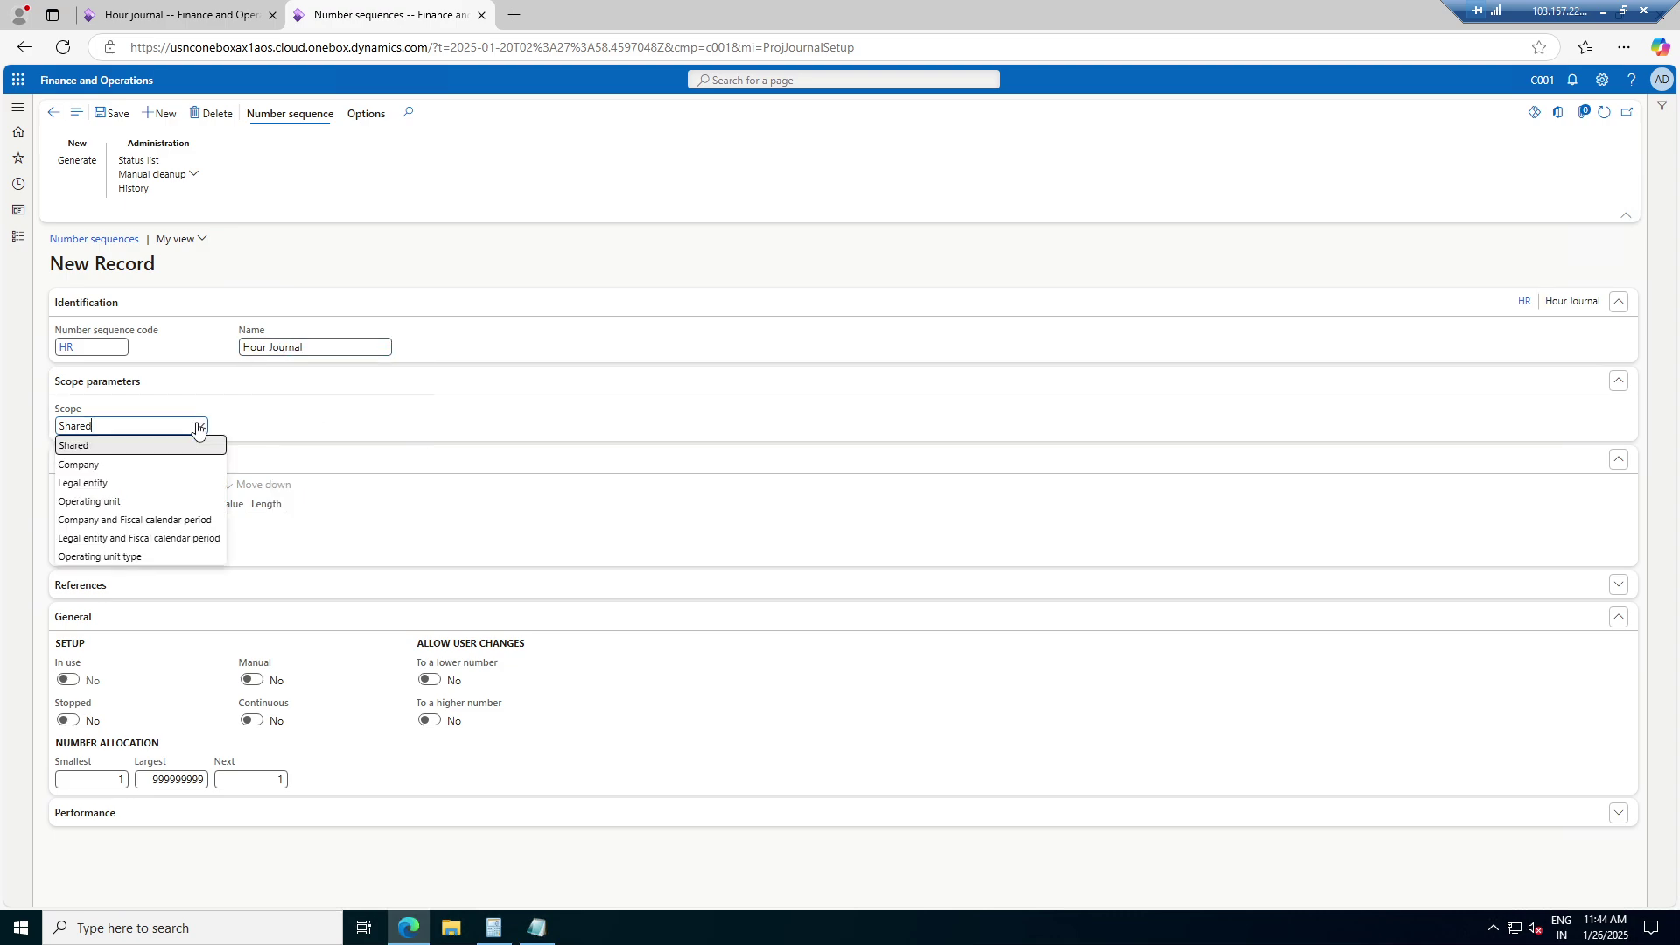
{"action": "left_click", "coordinate": [168, 466]}
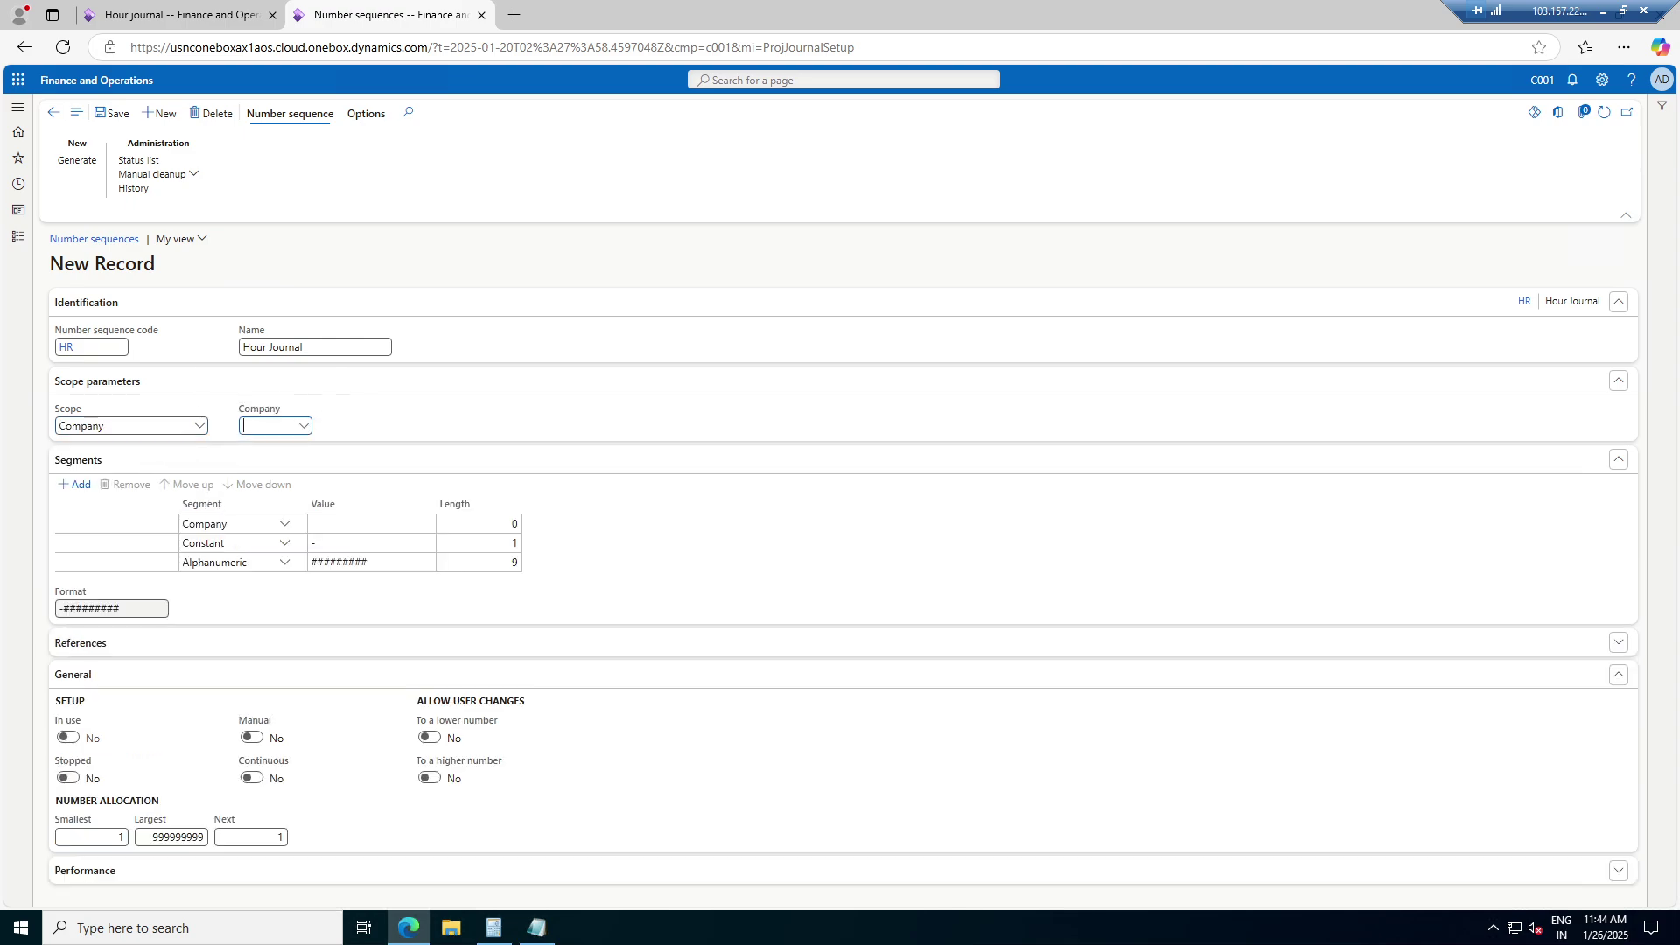
{"action": "type", "text": "C001"}
{"action": "key", "text": "Tab"}
Set the number sequence's constant segment to -HR- and its alphanumeric segment to ####
{"action": "left_click", "coordinate": [370, 543]}
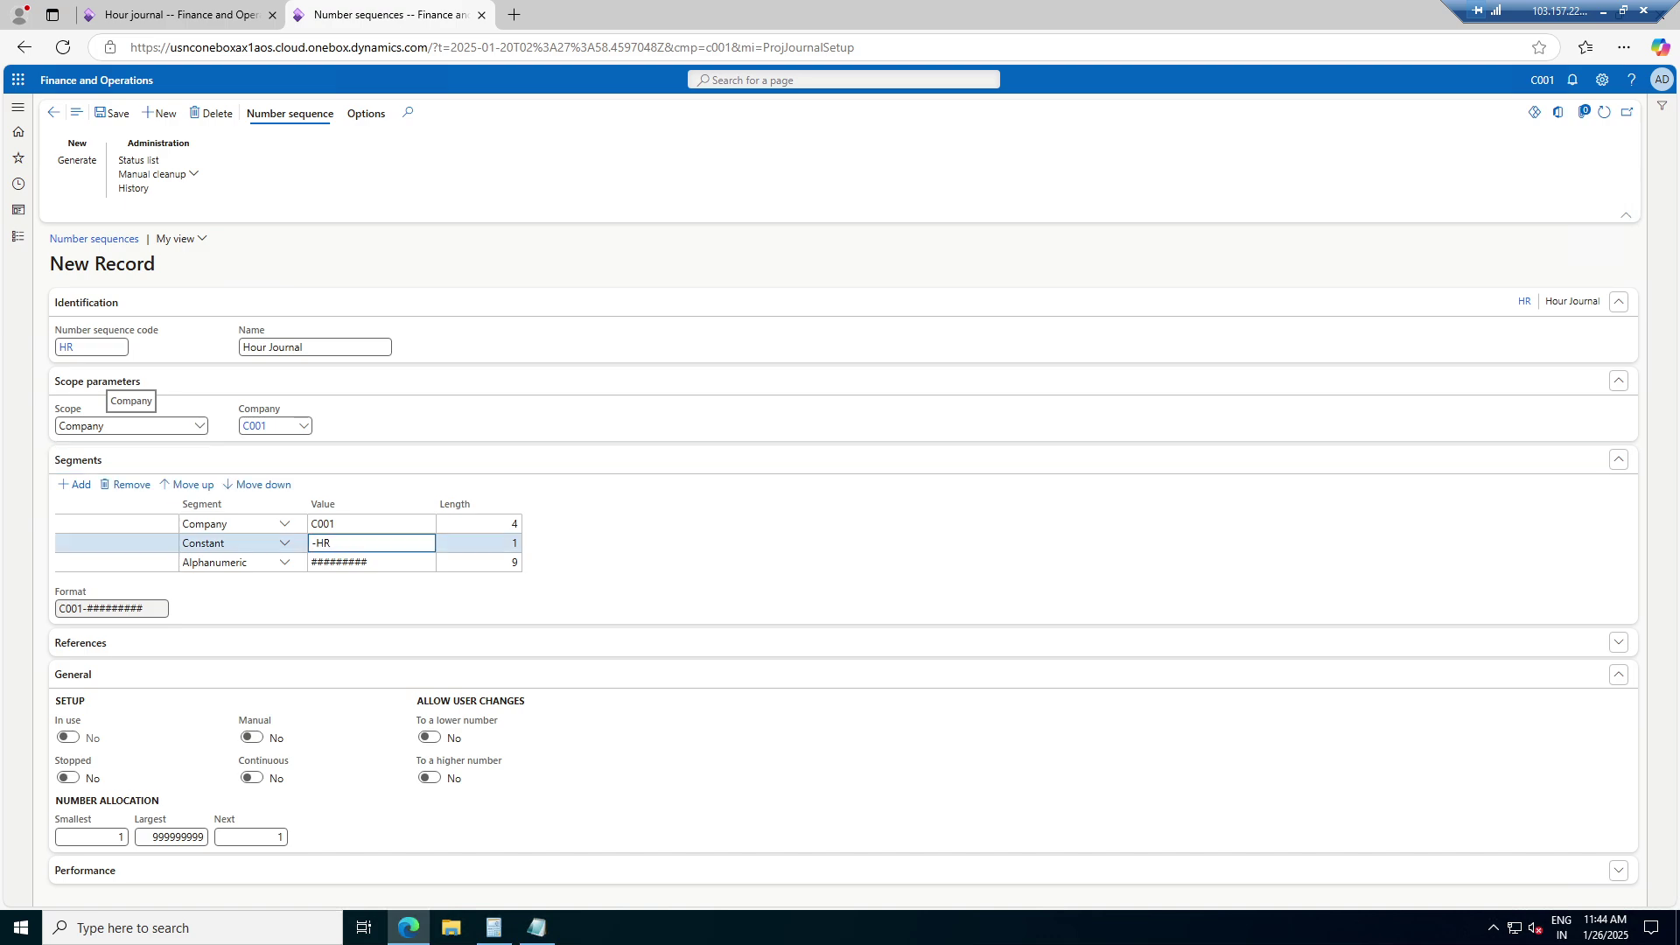
{"action": "key", "text": "Tab"}
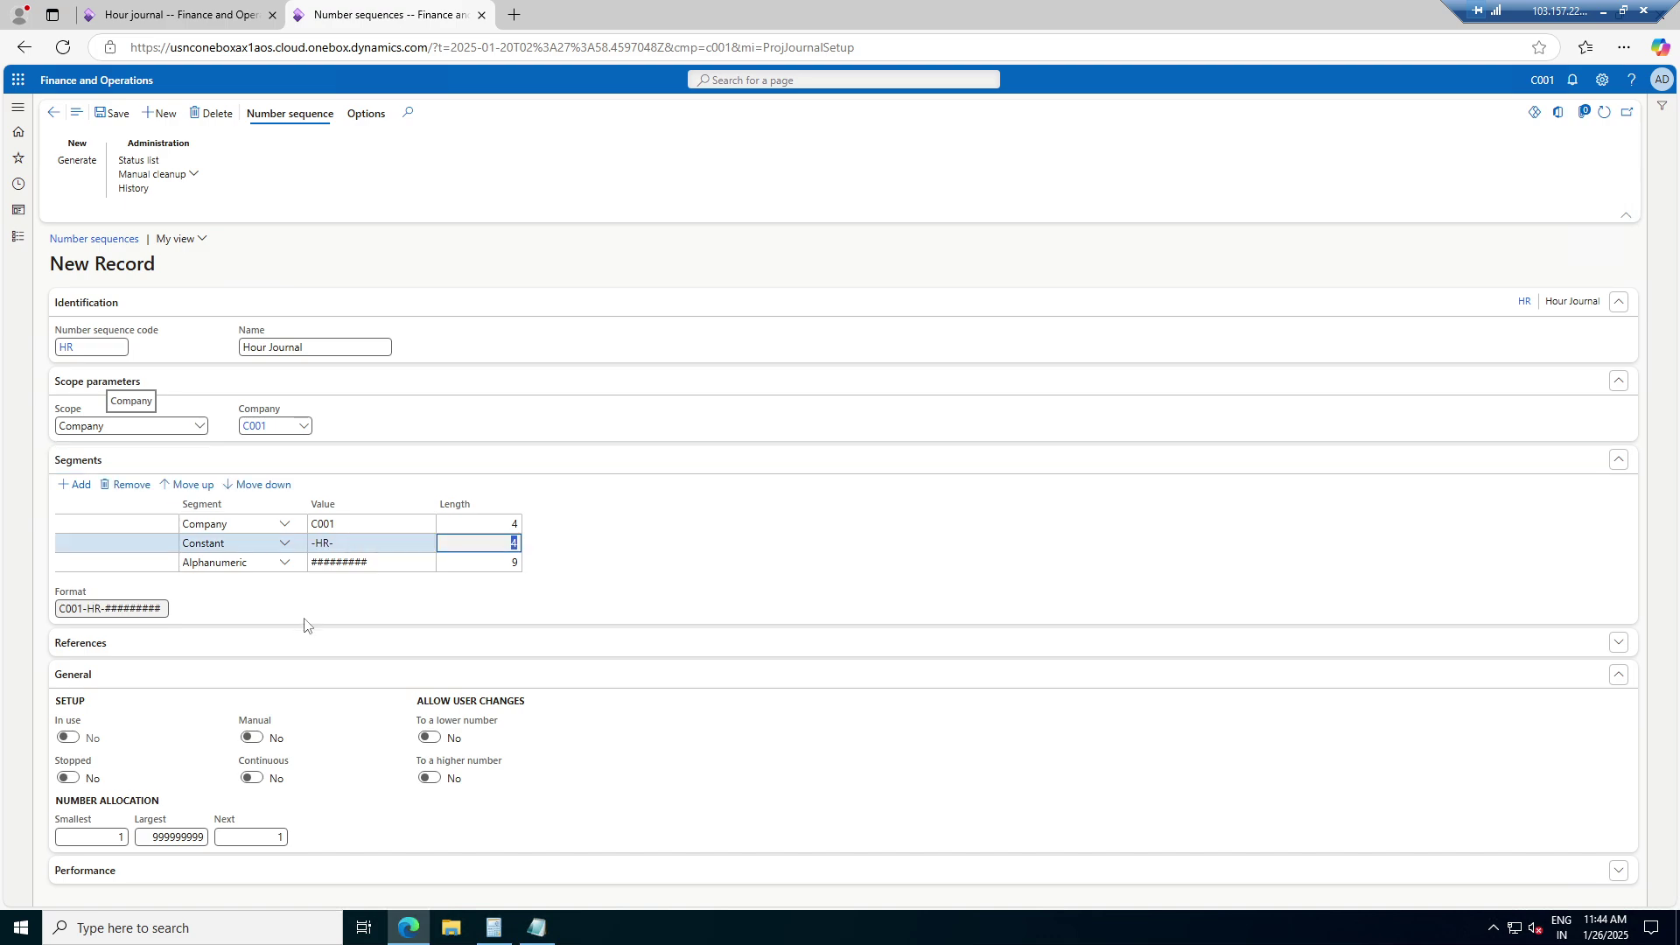
{"action": "left_click", "coordinate": [370, 563]}
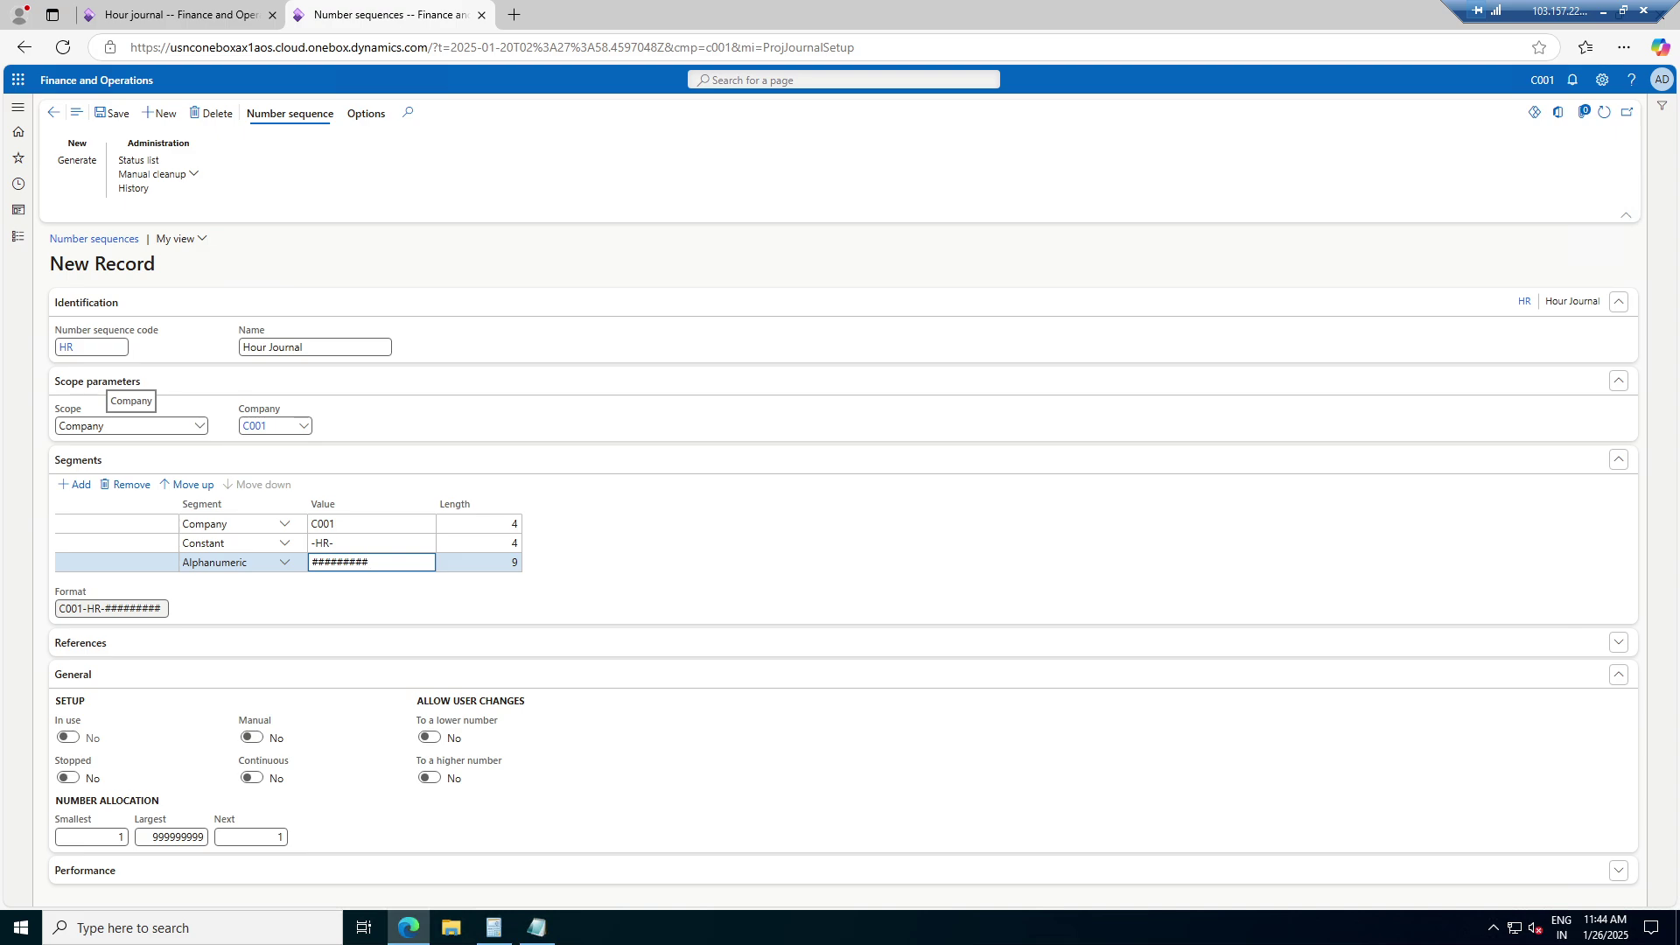
{"action": "key", "text": "Tab"}
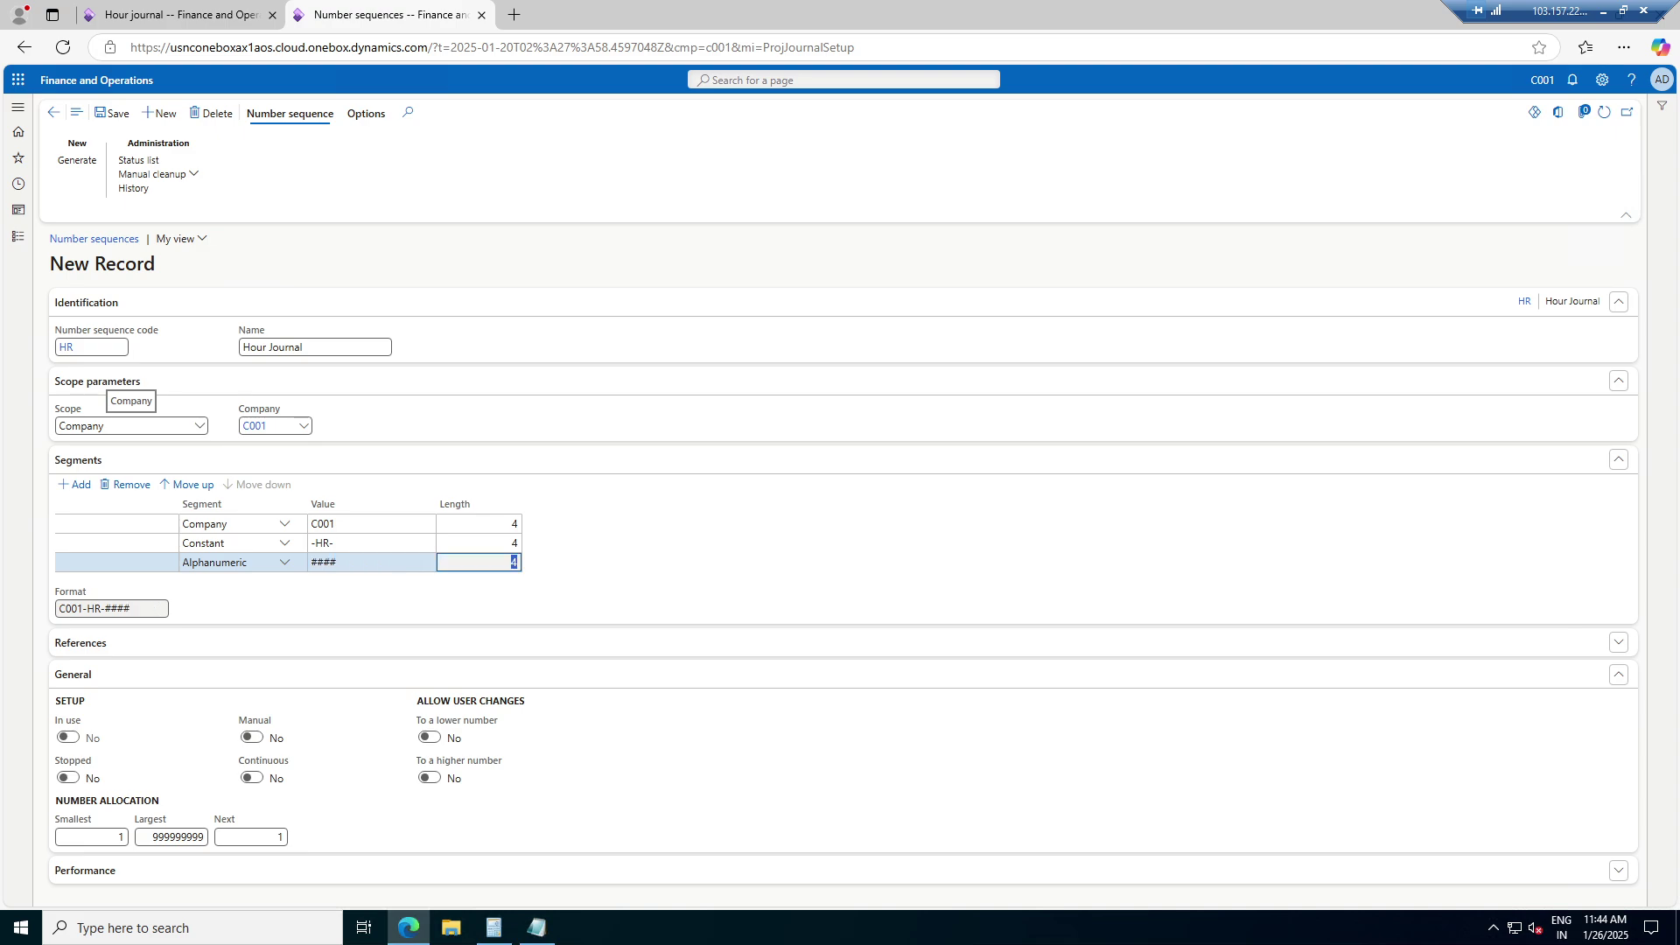
Set the number sequence's largest number to 9999 and save the record
{"action": "left_click", "coordinate": [174, 837]}
{"action": "left_click", "coordinate": [186, 837]}
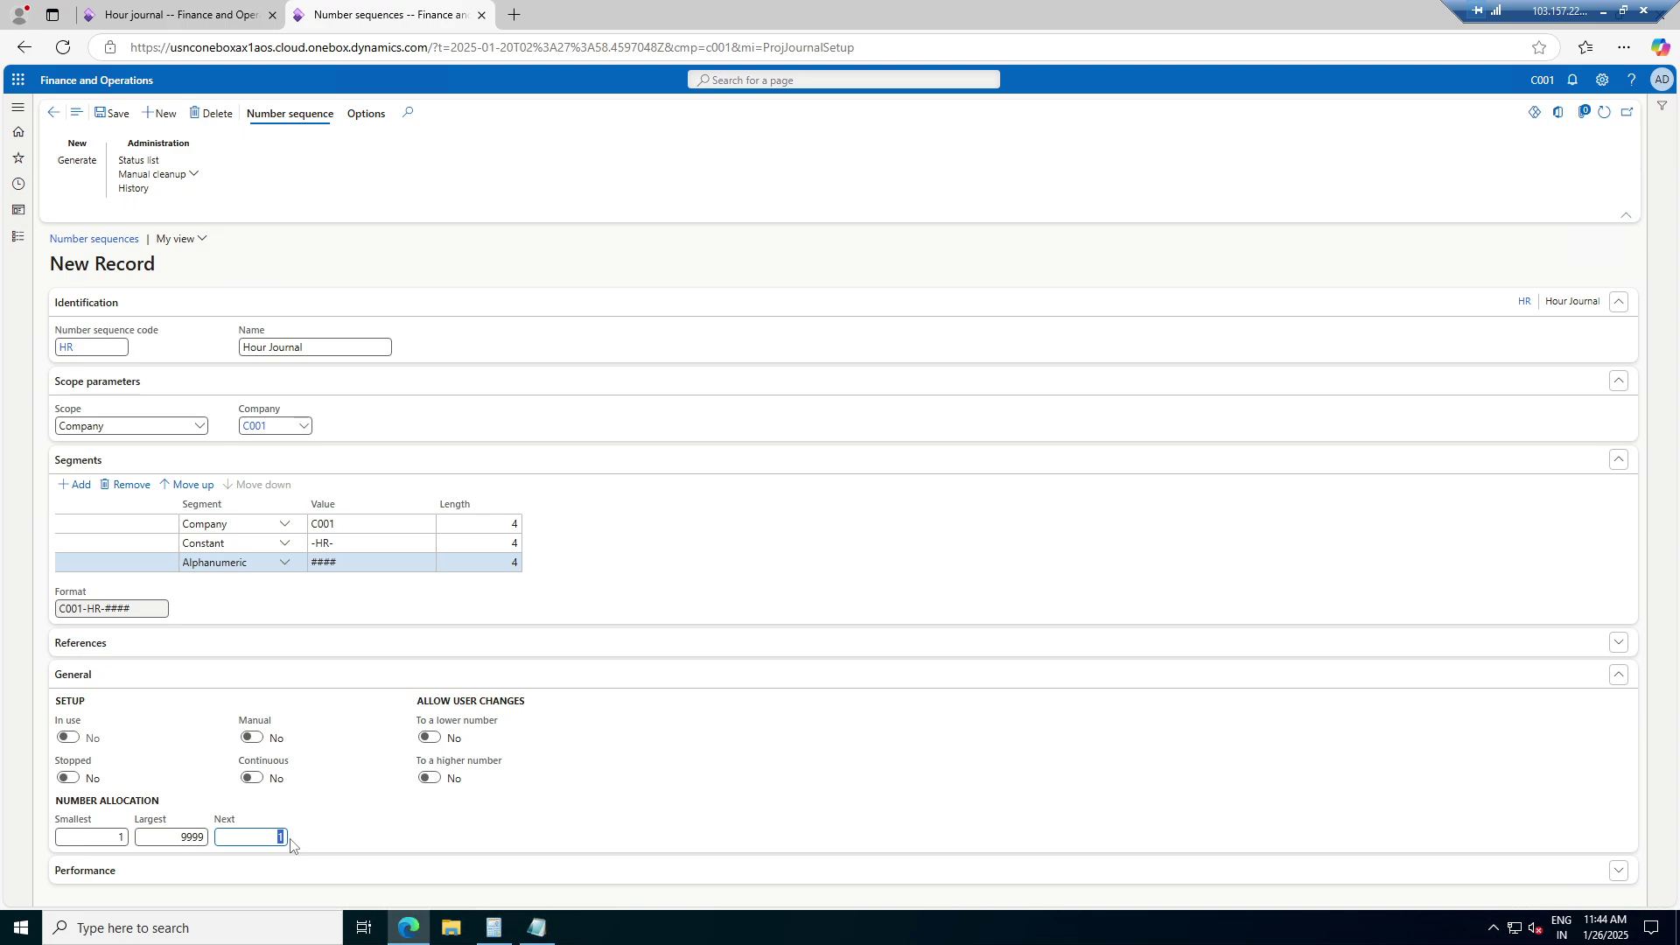
{"action": "key", "text": "ctrl+s"}
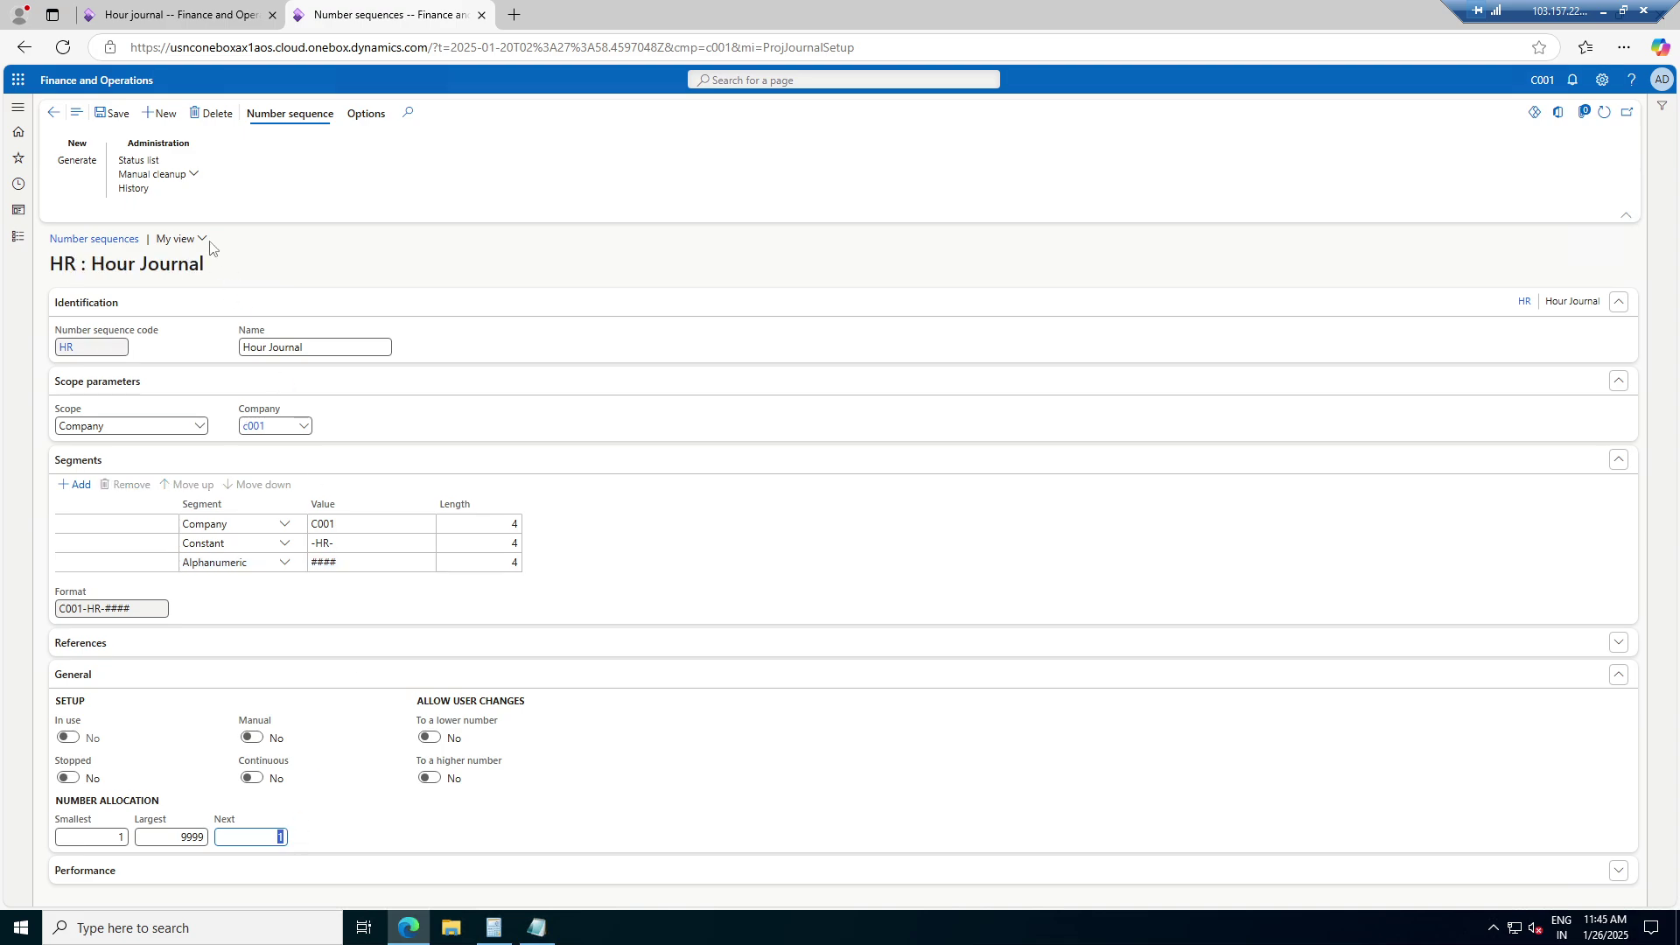
Return to the journal names setup and assign HR as the HOUR journal's voucher series
{"action": "left_click", "coordinate": [54, 113]}
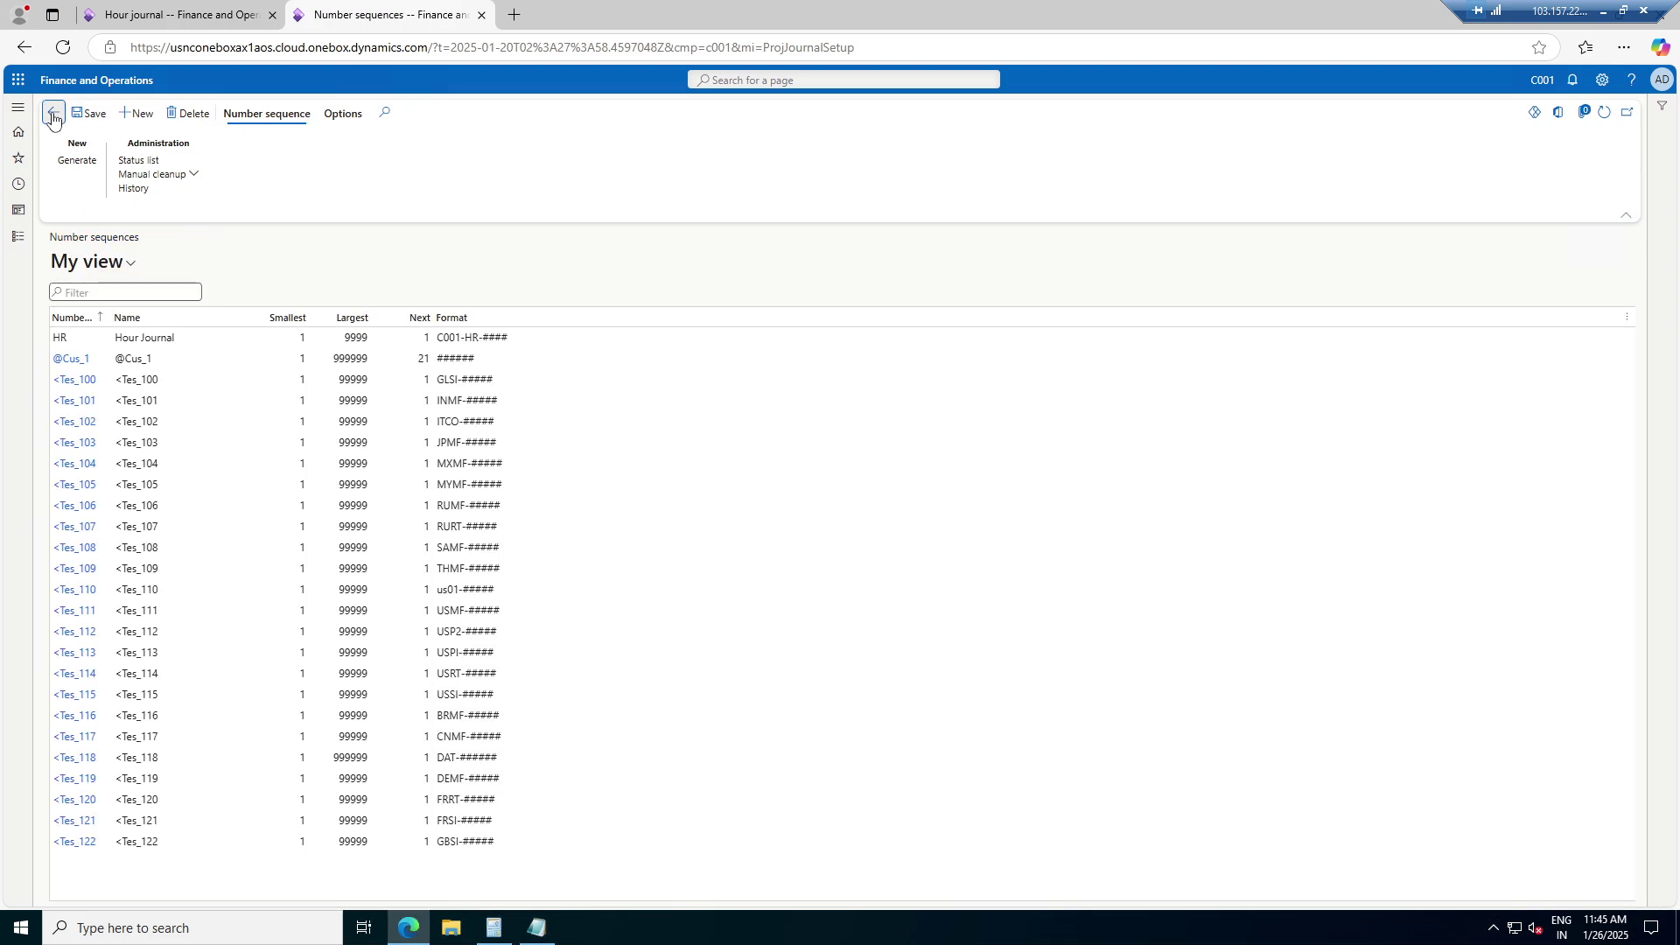
{"action": "left_click", "coordinate": [53, 114]}
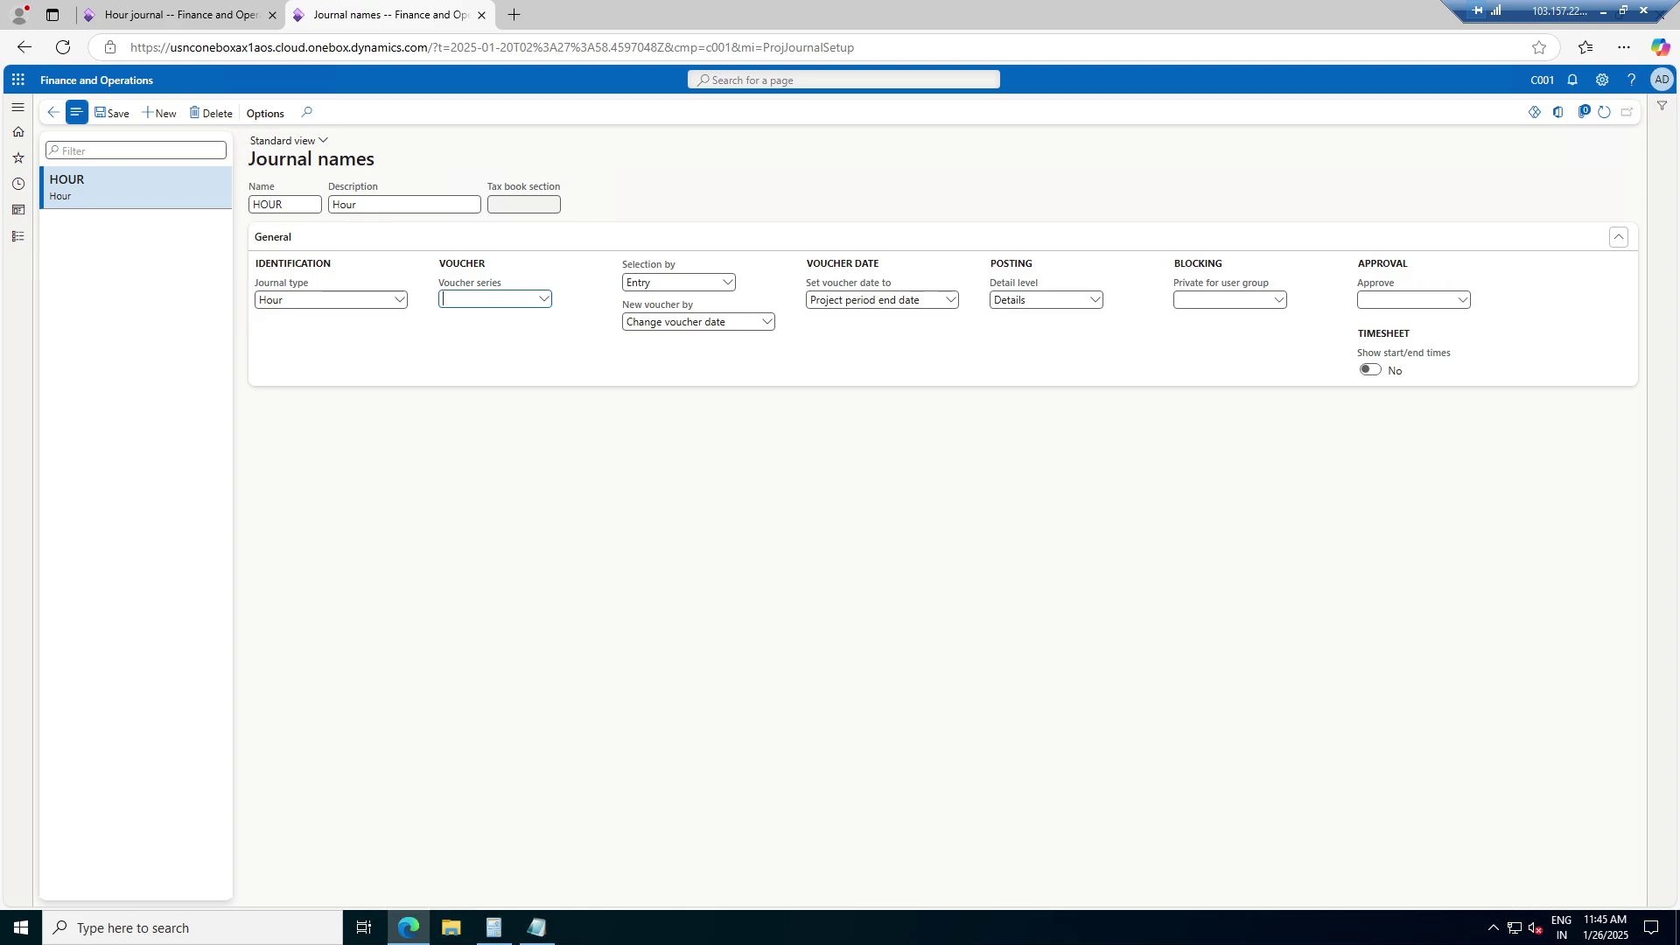
{"action": "key", "text": "Tab"}
Review the available options for voucher selection and for when a new voucher is created
{"action": "left_click", "coordinate": [726, 281]}
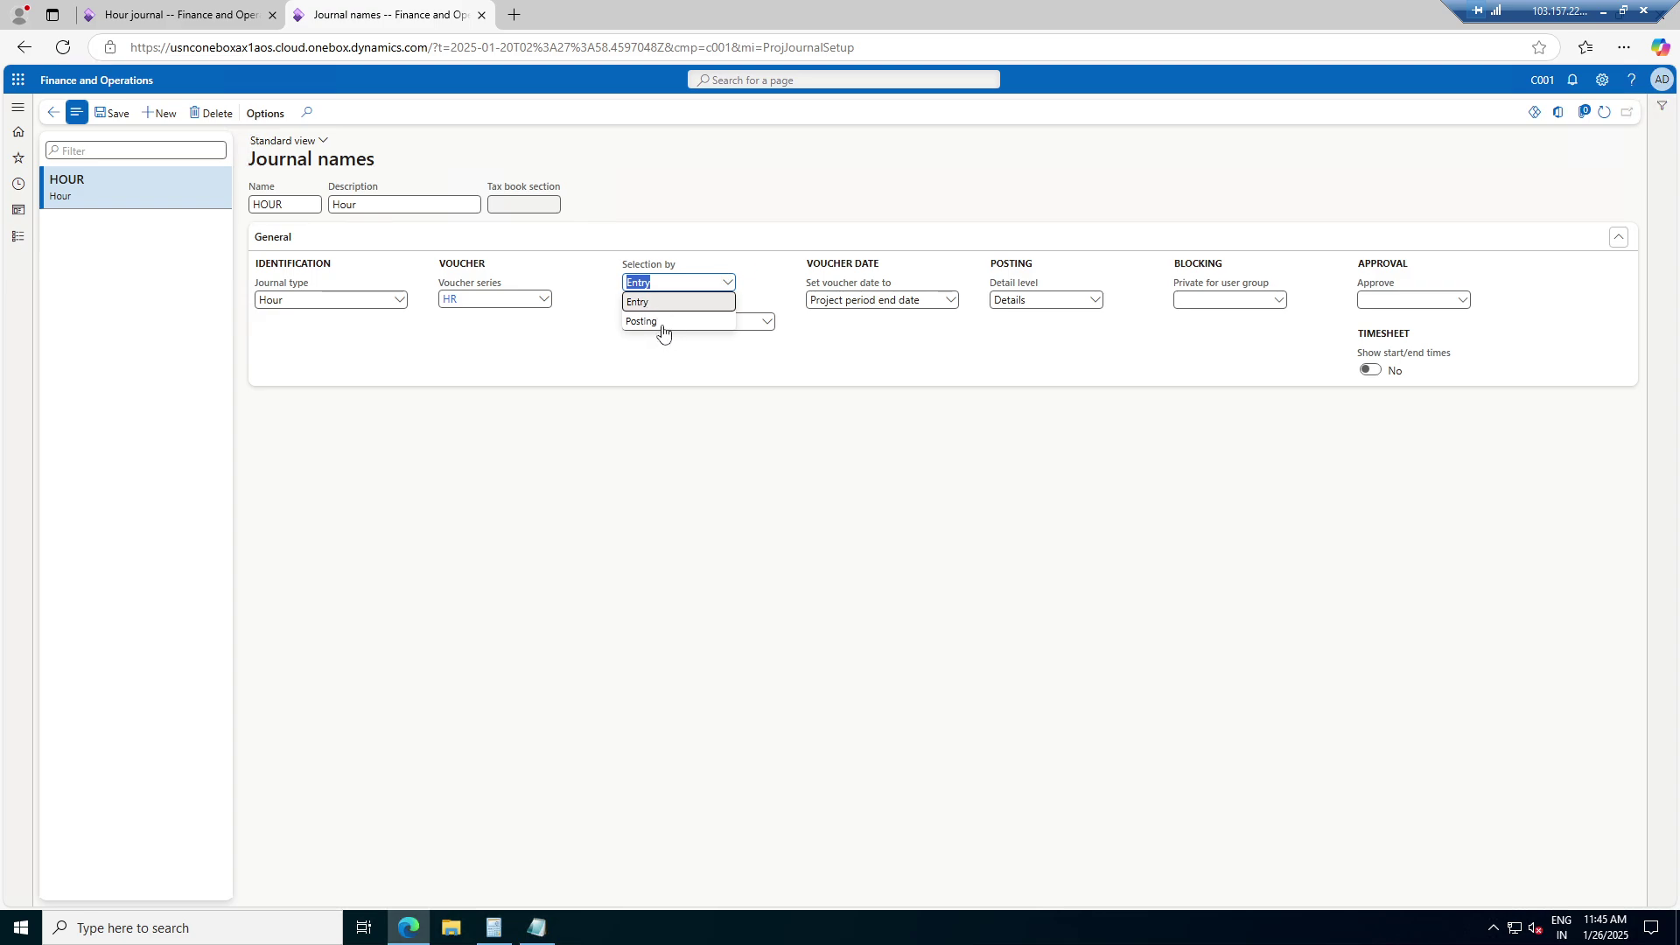
{"action": "key", "text": "Escape"}
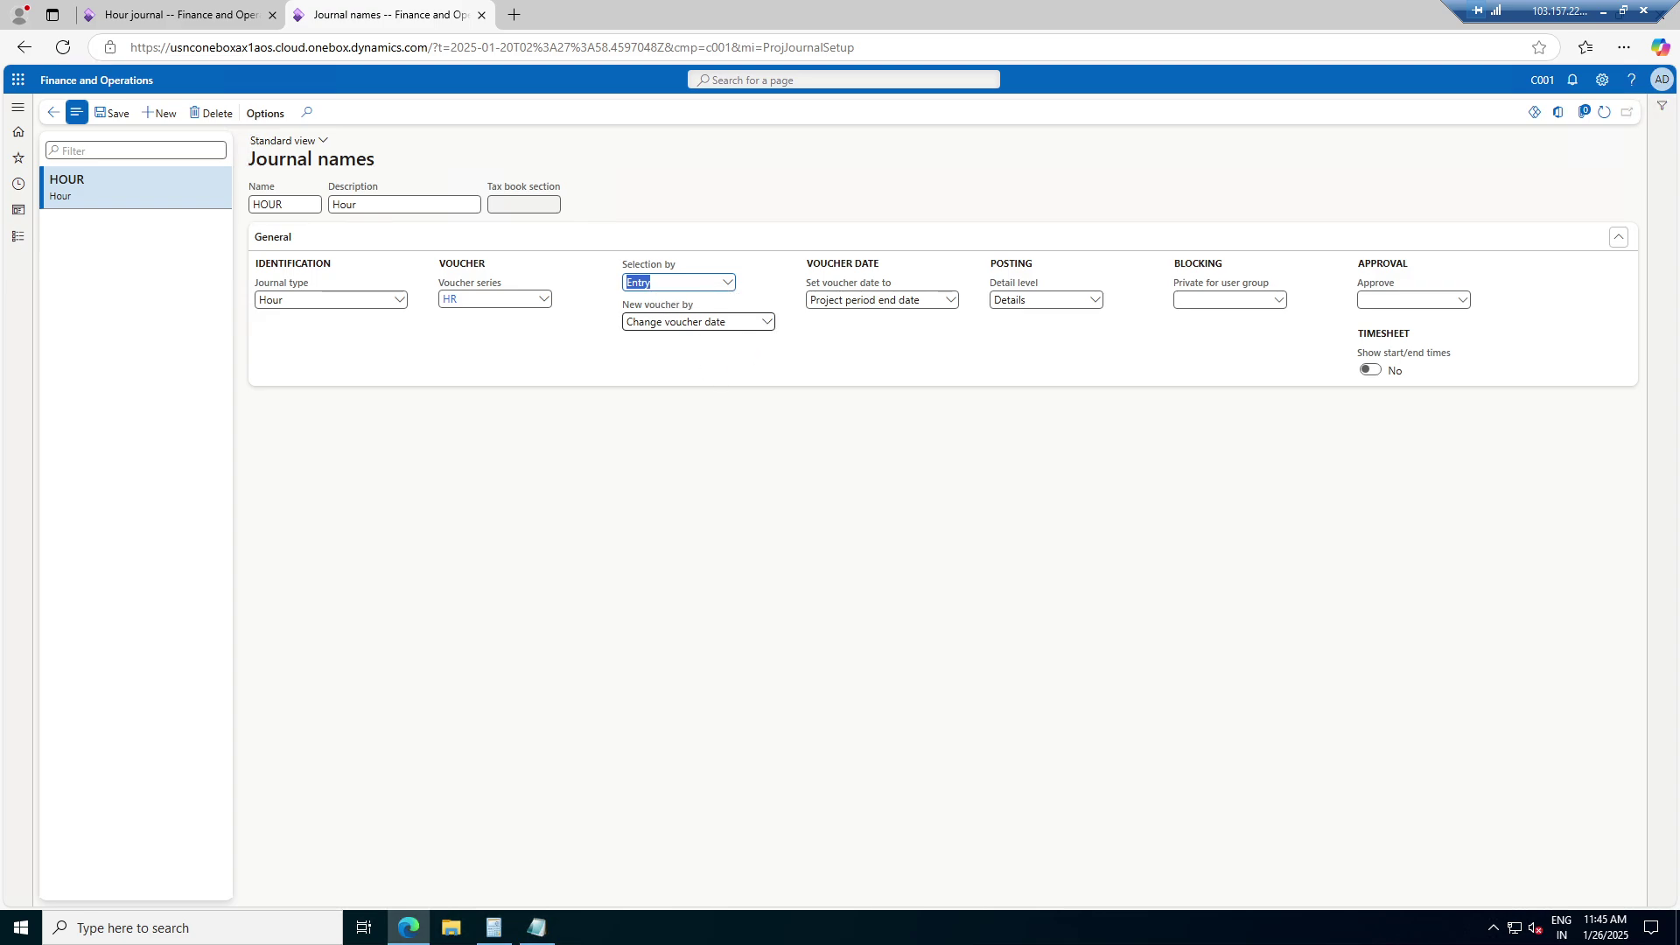
{"action": "left_click", "coordinate": [769, 324]}
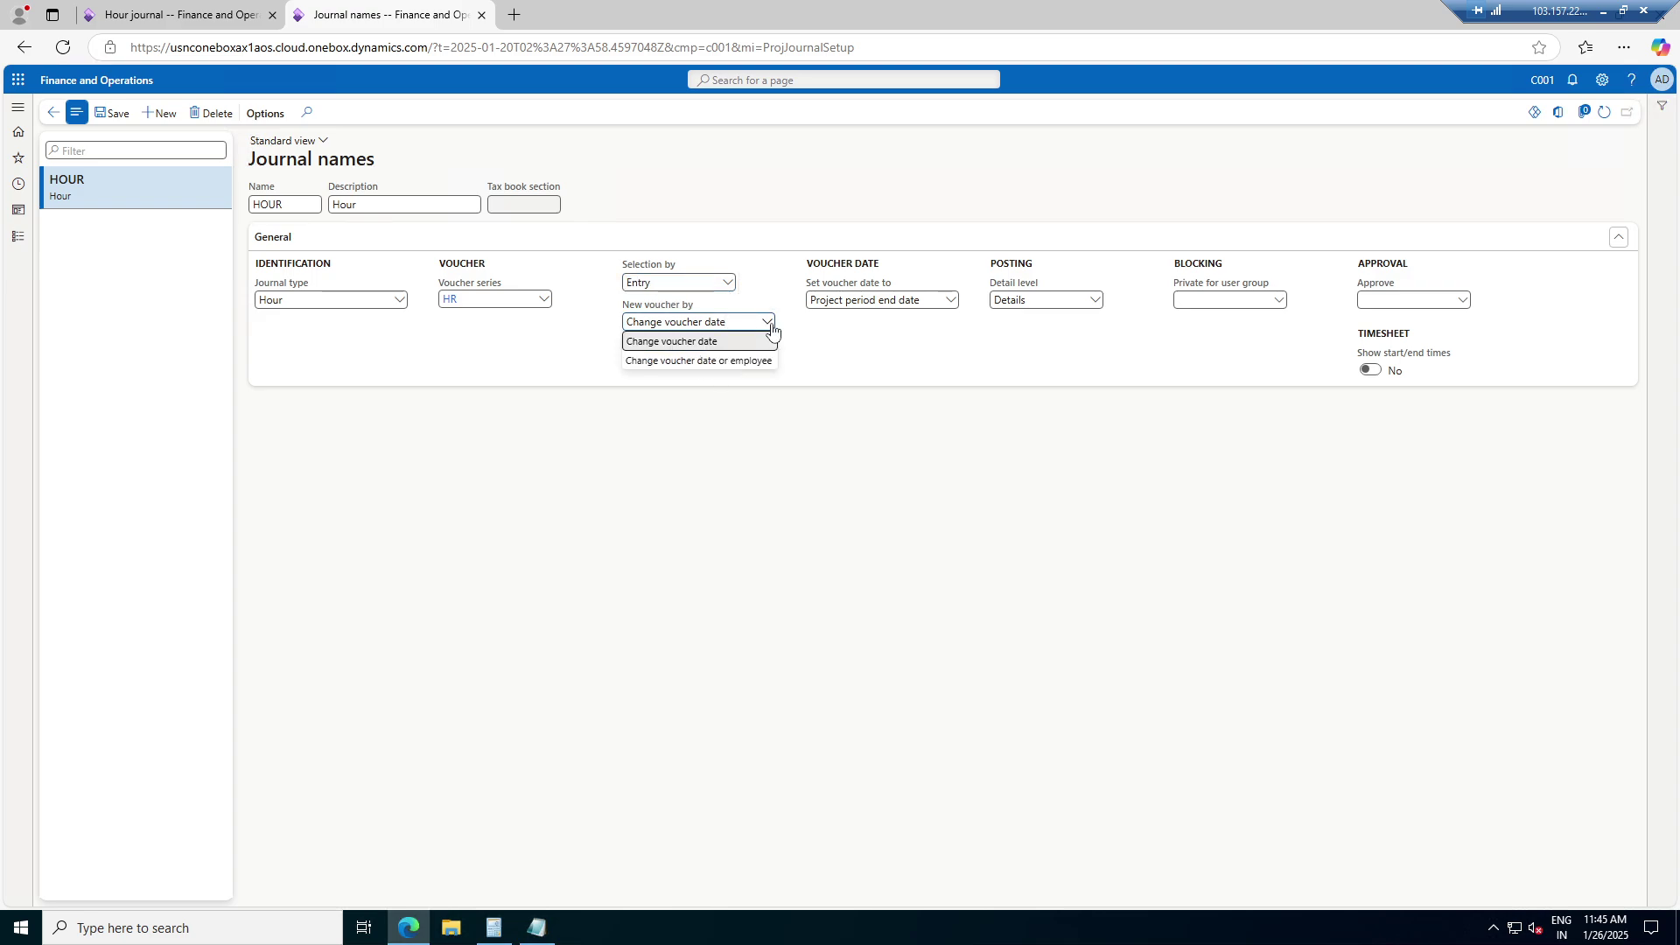
{"action": "left_click", "coordinate": [771, 322]}
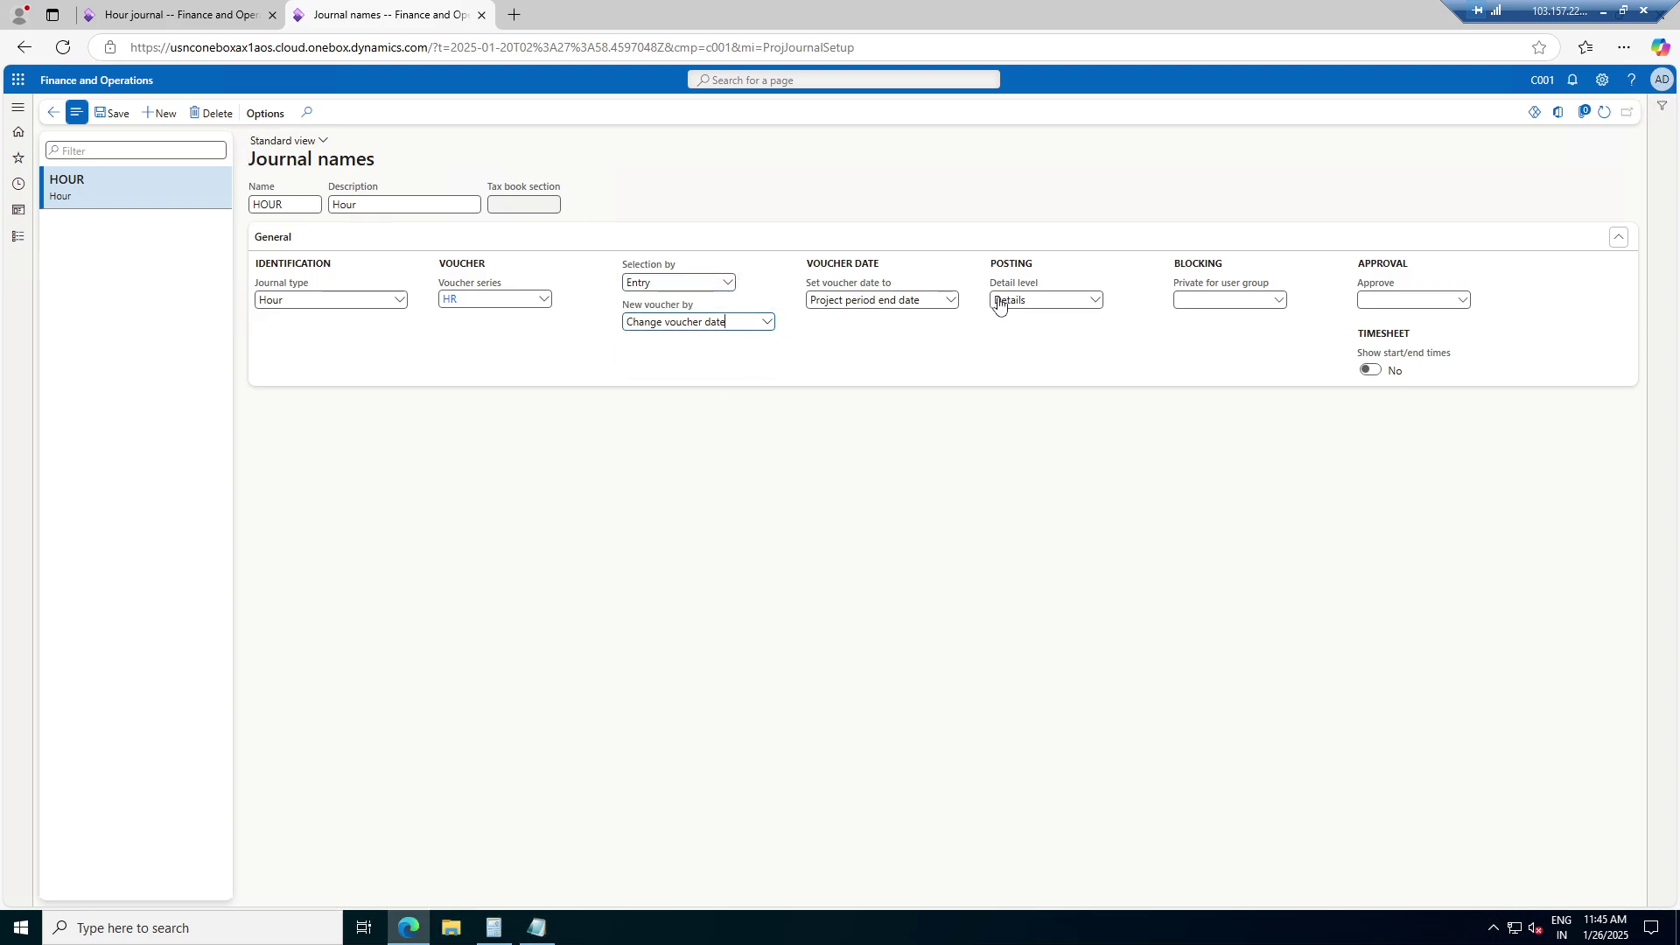
Set the voucher date to Project date and keep the posting detail level at Details
{"action": "left_click", "coordinate": [950, 301]}
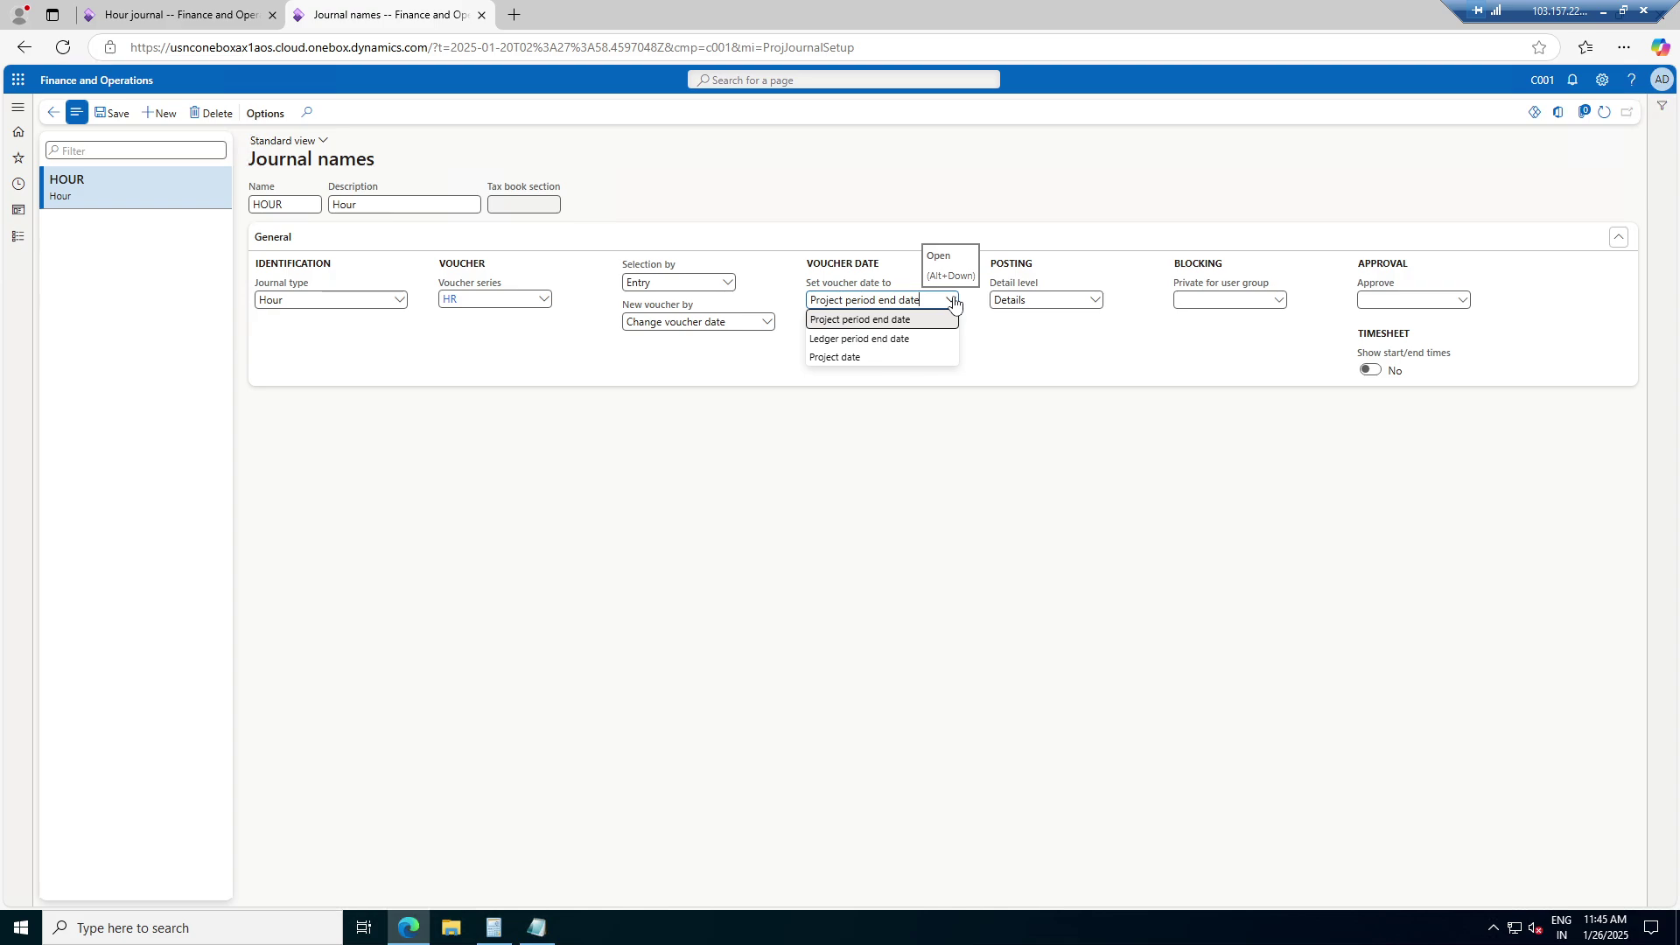
{"action": "left_click", "coordinate": [864, 359]}
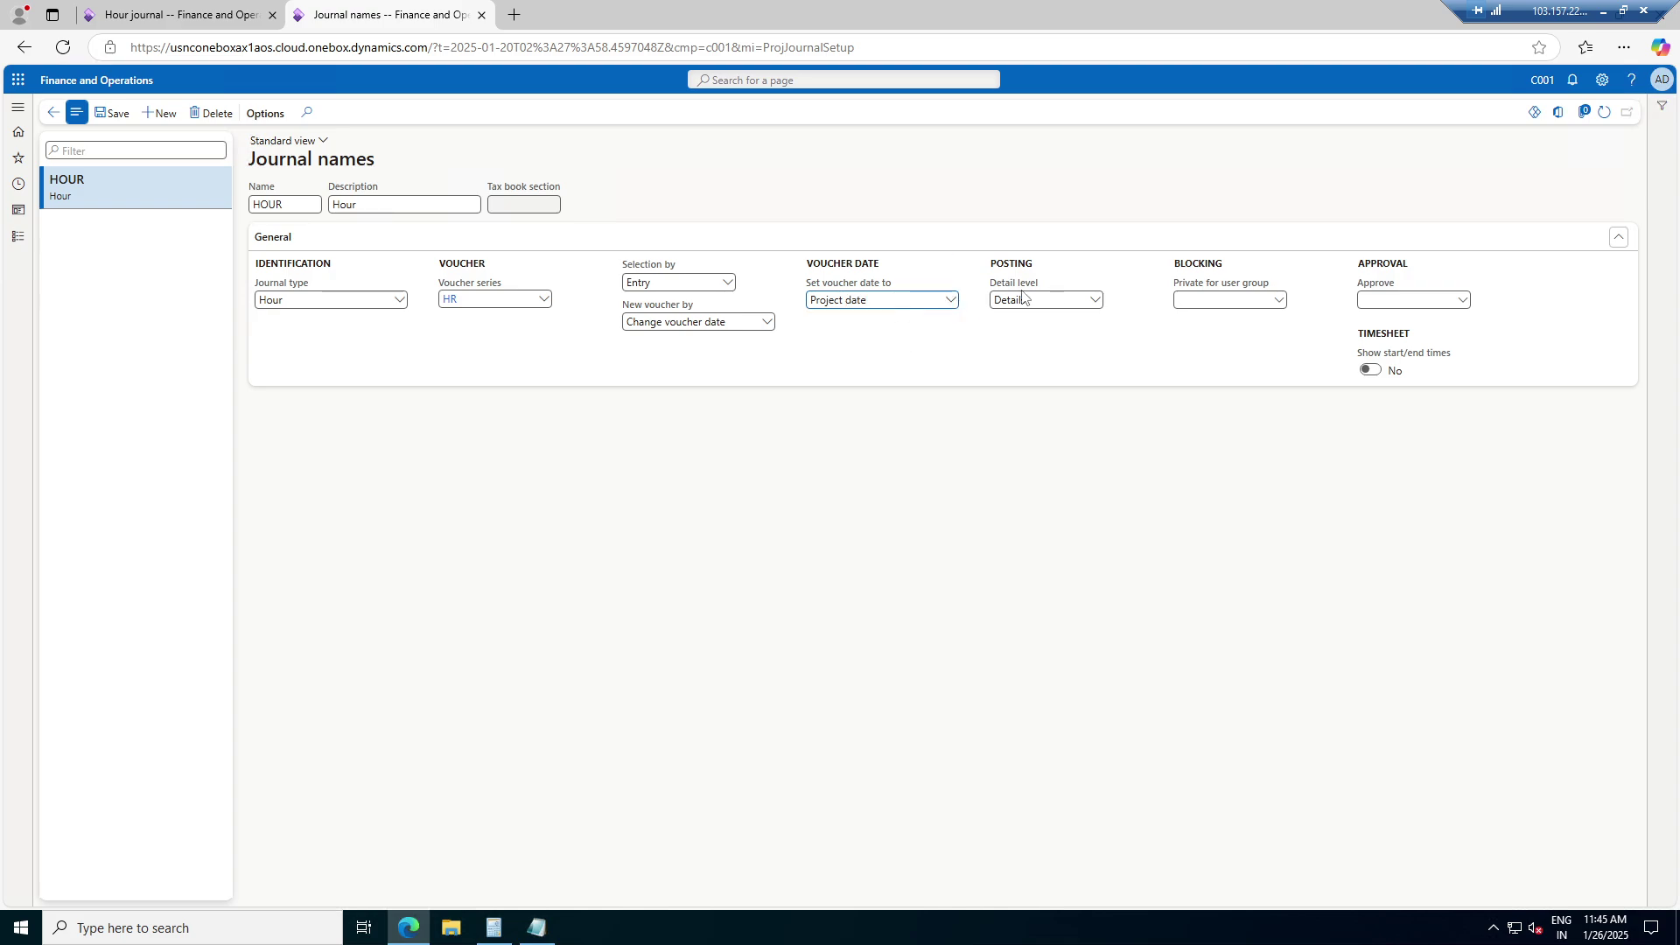
{"action": "left_click", "coordinate": [1093, 302]}
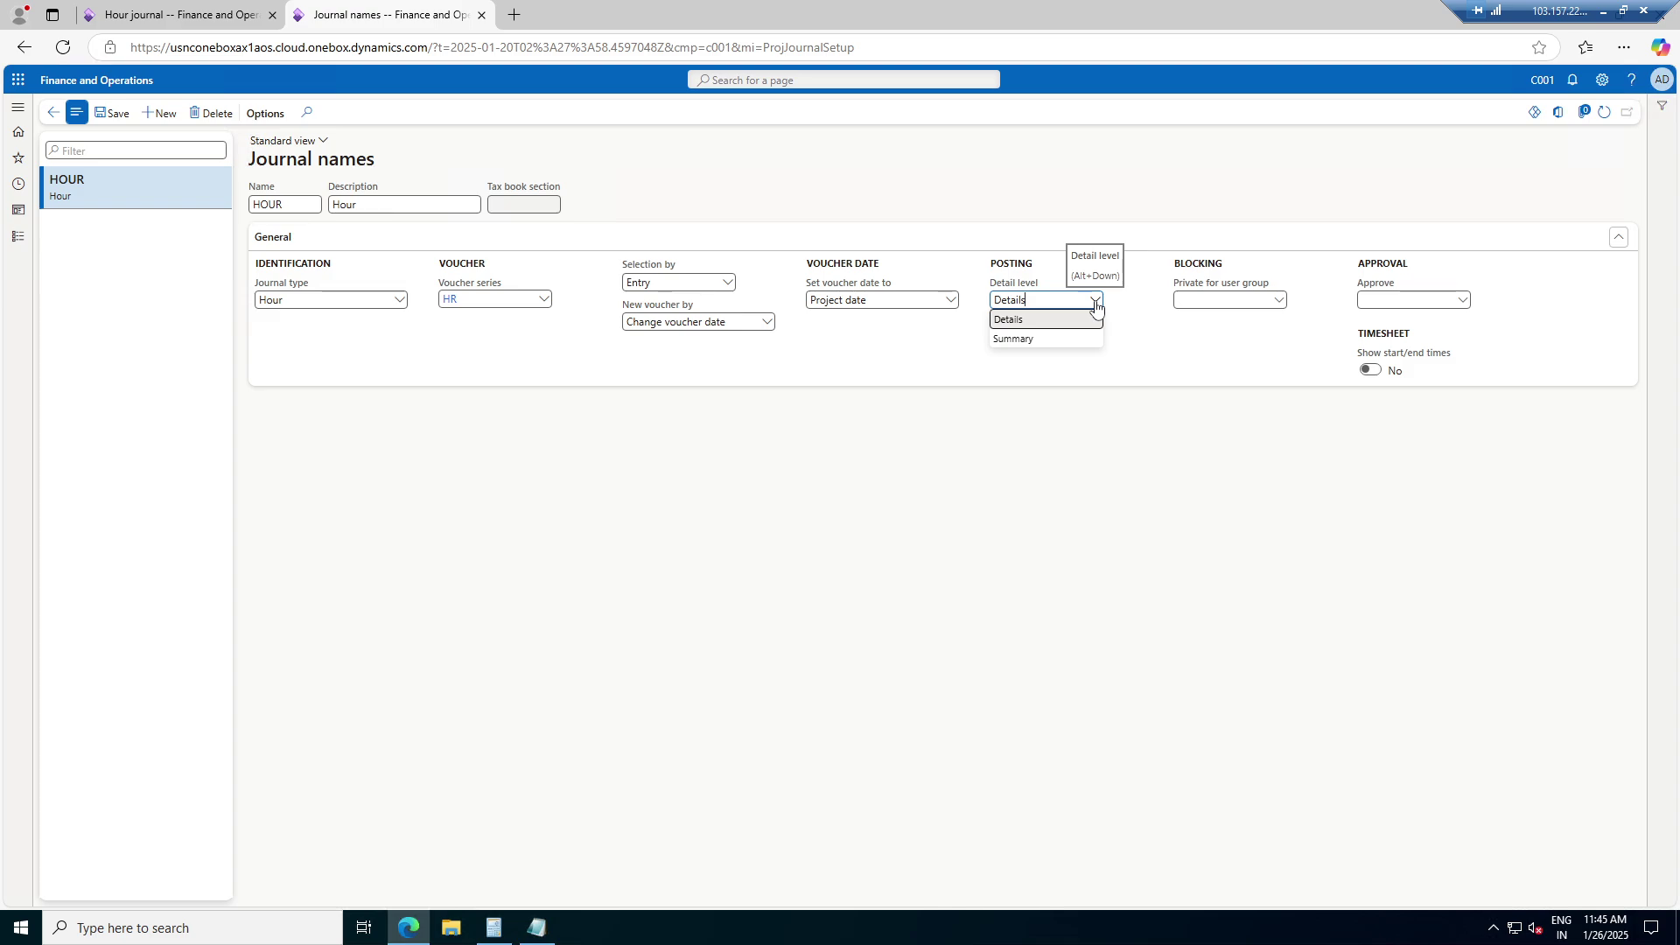
{"action": "left_click", "coordinate": [1094, 301]}
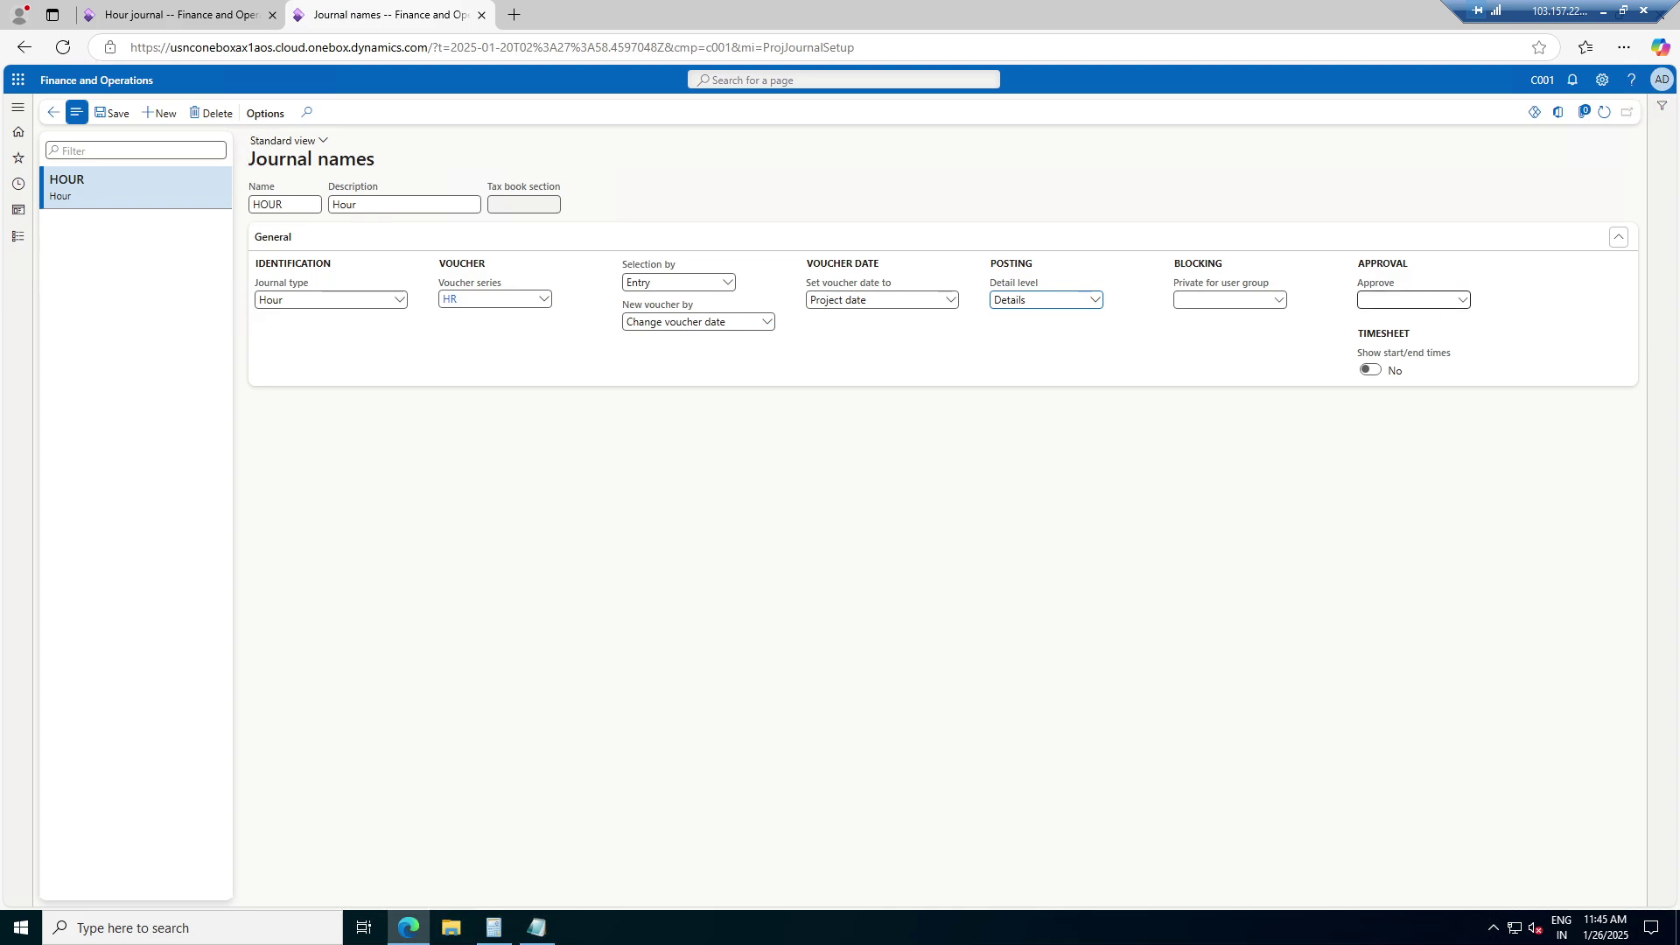
From the HOUR journal's Approve field, open the journal approval setup and create approval Project named Project Approvers
{"action": "left_click", "coordinate": [1462, 301]}
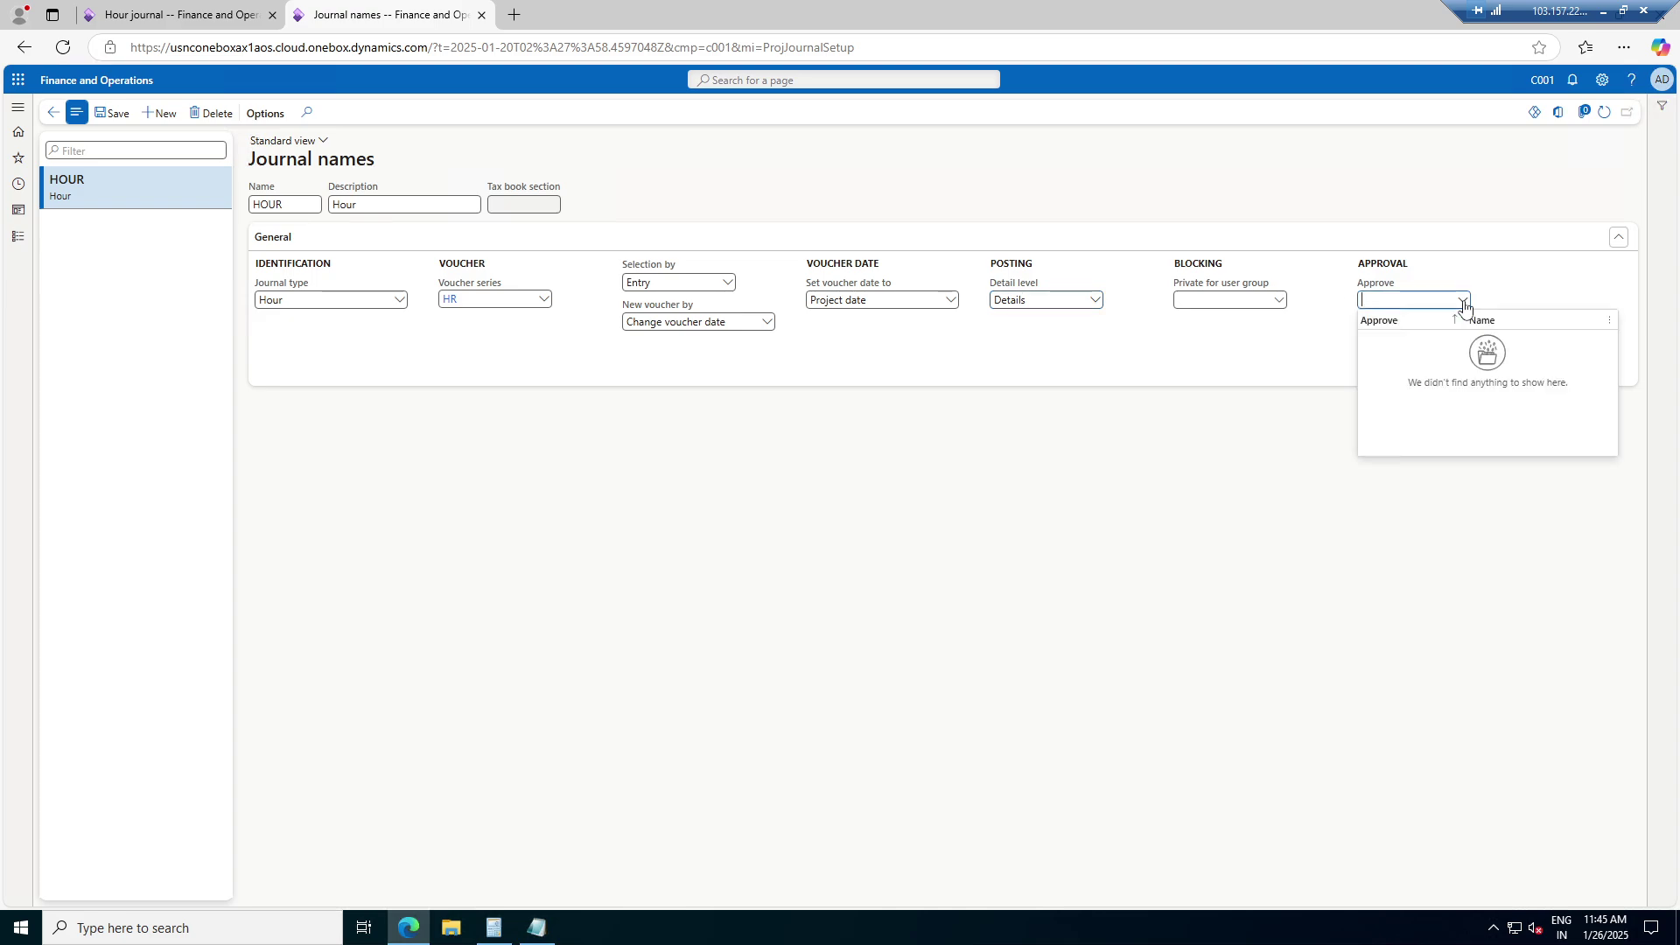
{"action": "left_click", "coordinate": [1270, 337]}
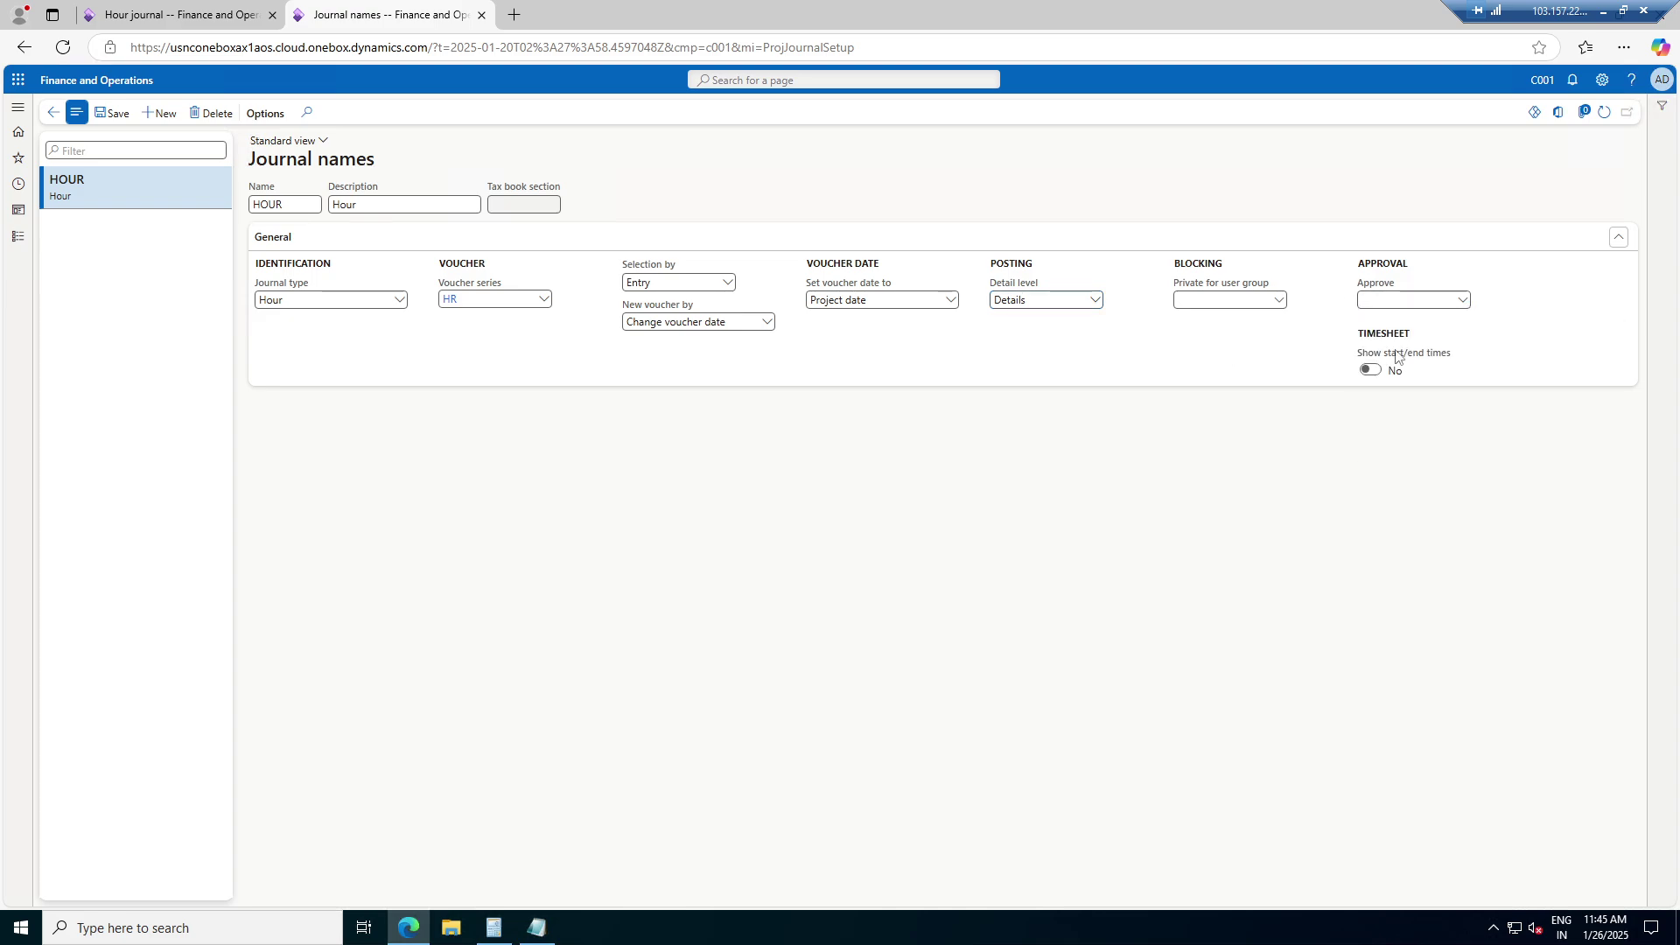
{"action": "right_click", "coordinate": [1464, 303]}
{"action": "left_click", "coordinate": [1501, 373]}
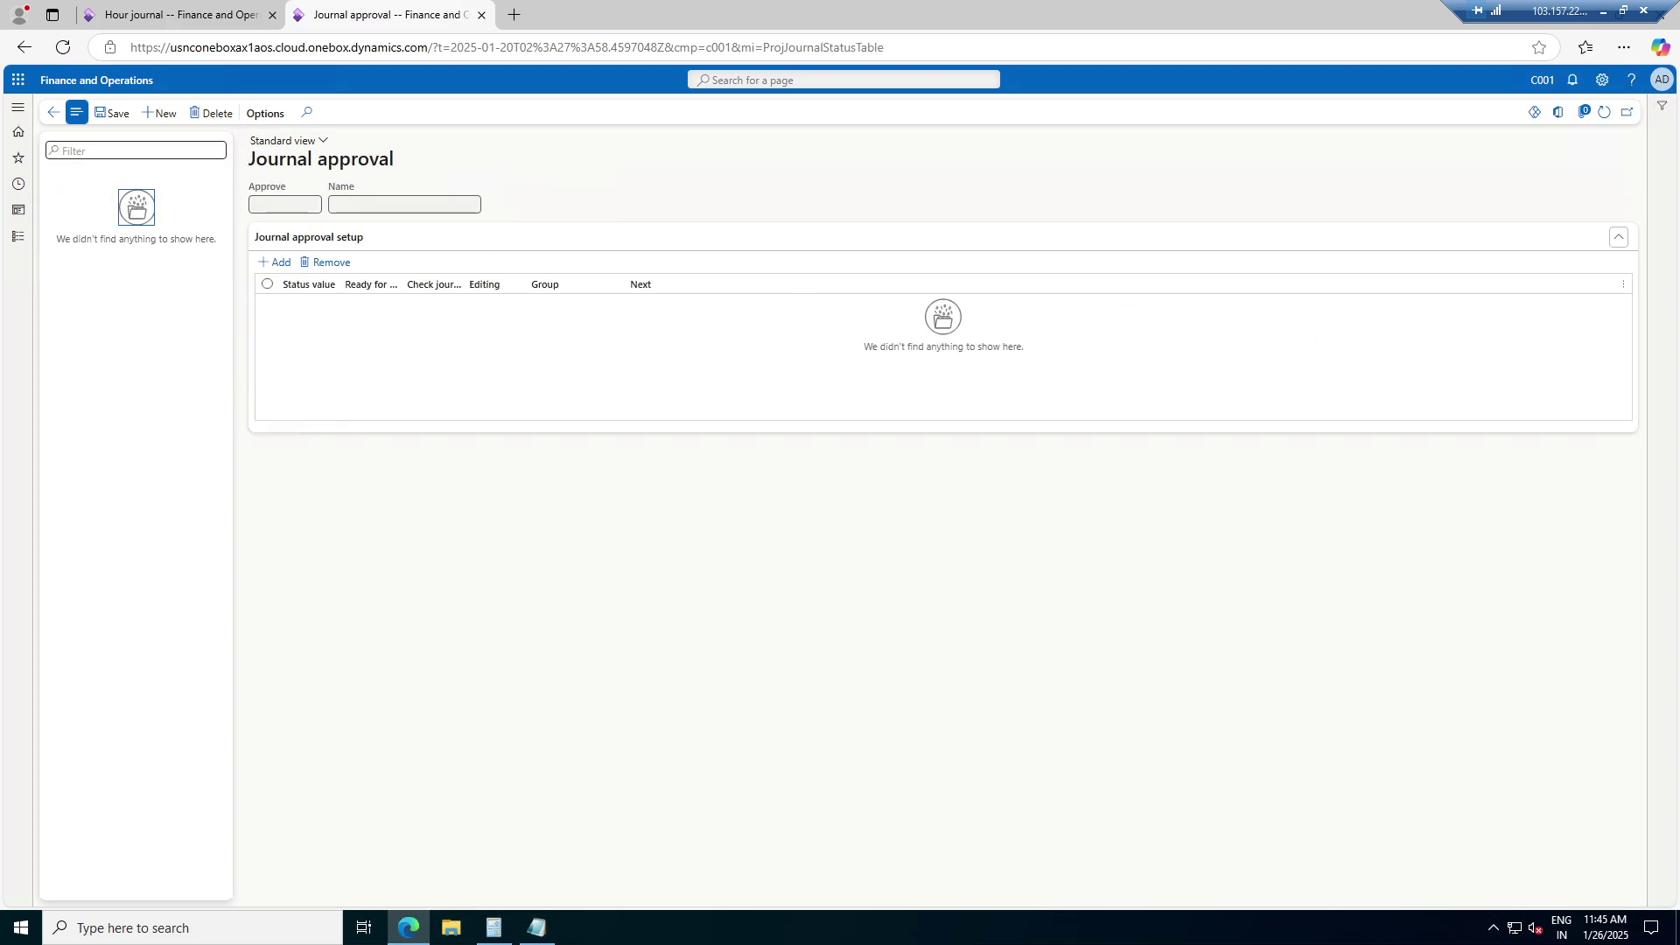
{"action": "left_click", "coordinate": [160, 113]}
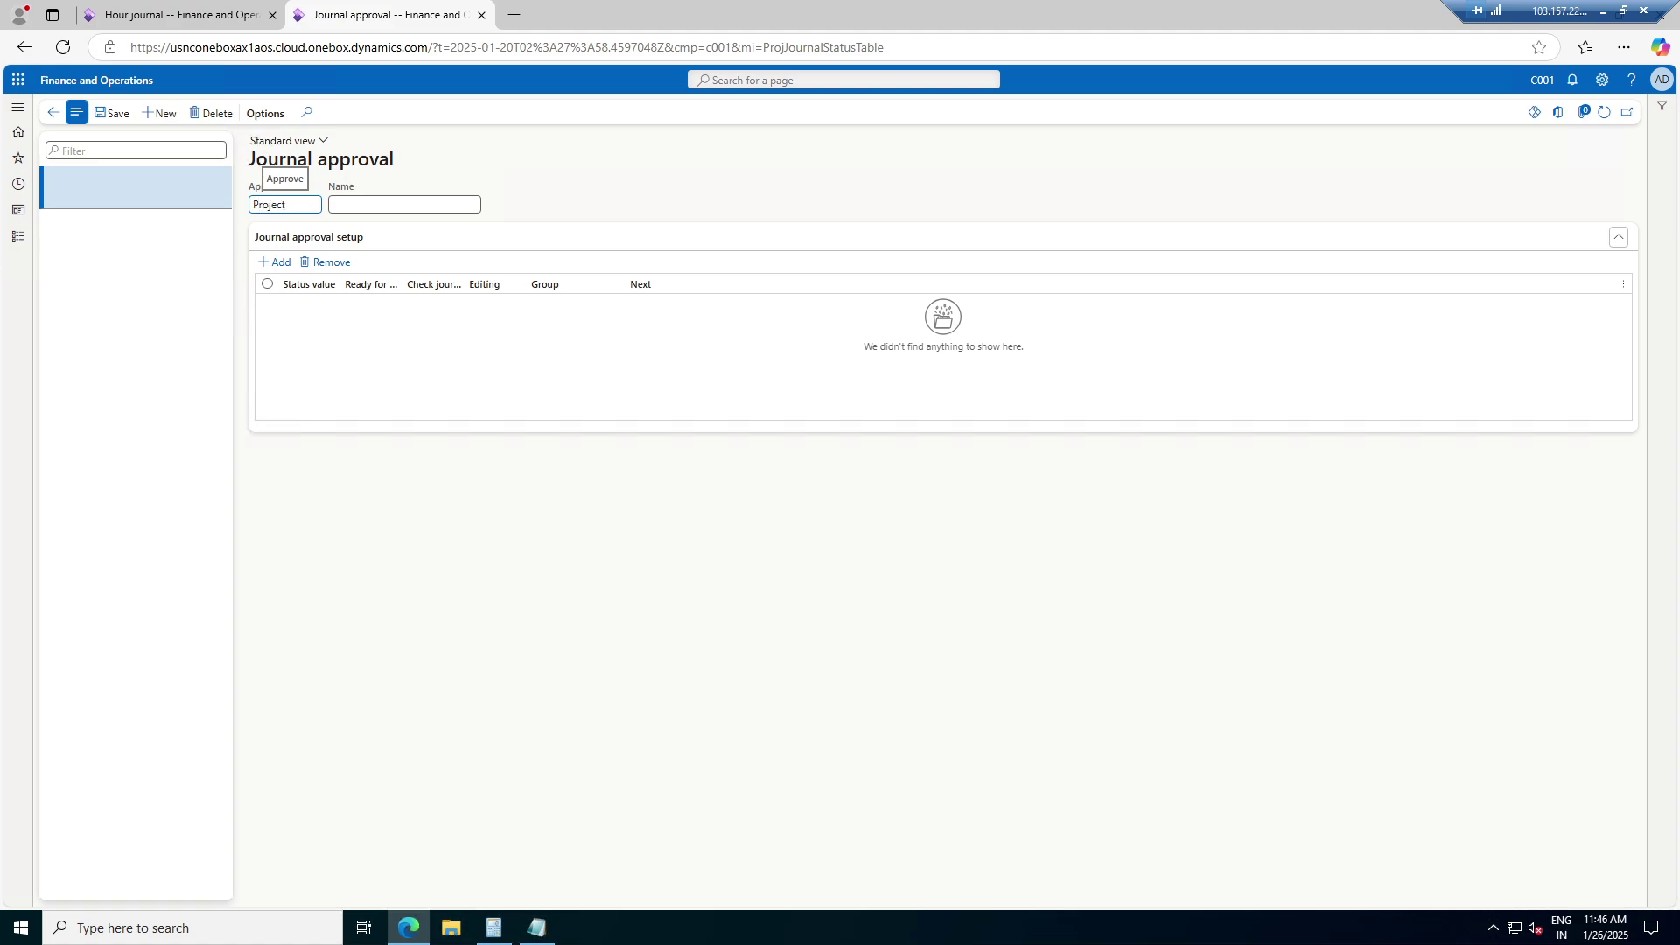
{"action": "key", "text": "Tab"}
{"action": "type", "text": "Pro"}
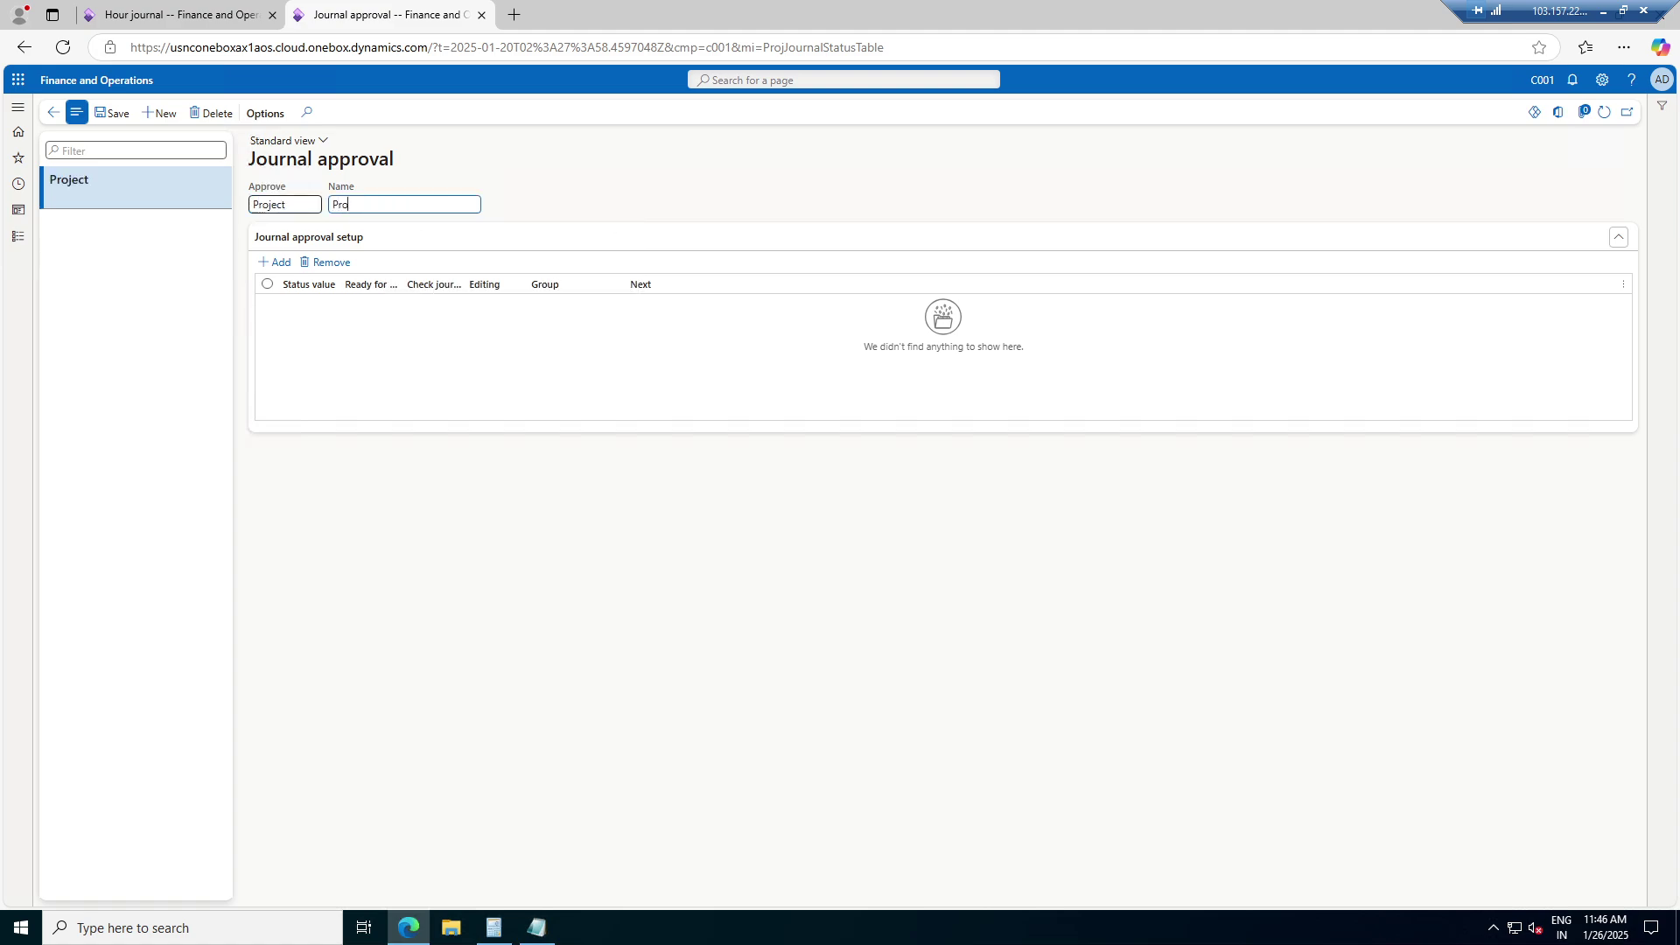
{"action": "type", "text": "ject Approvers"}
Add an approval line with status value 1 and enable Ready for posting, Check journal and Editing on it
{"action": "left_click", "coordinate": [276, 262]}
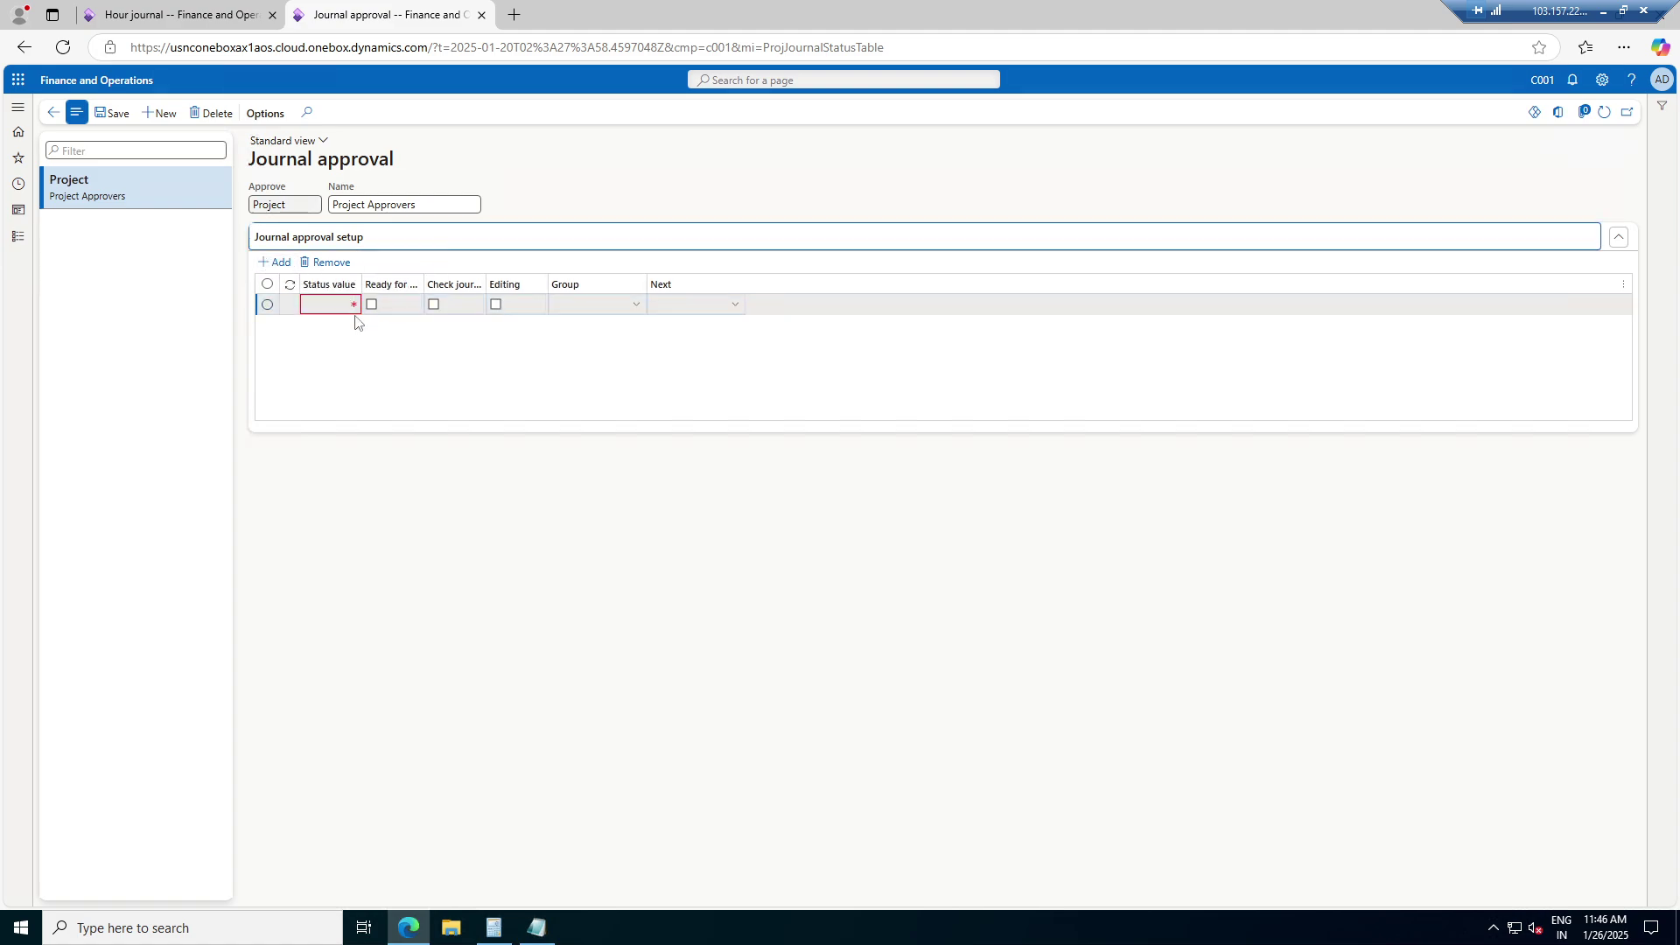
{"action": "left_click", "coordinate": [328, 305]}
{"action": "type", "text": "1"}
{"action": "key", "text": "Tab"}
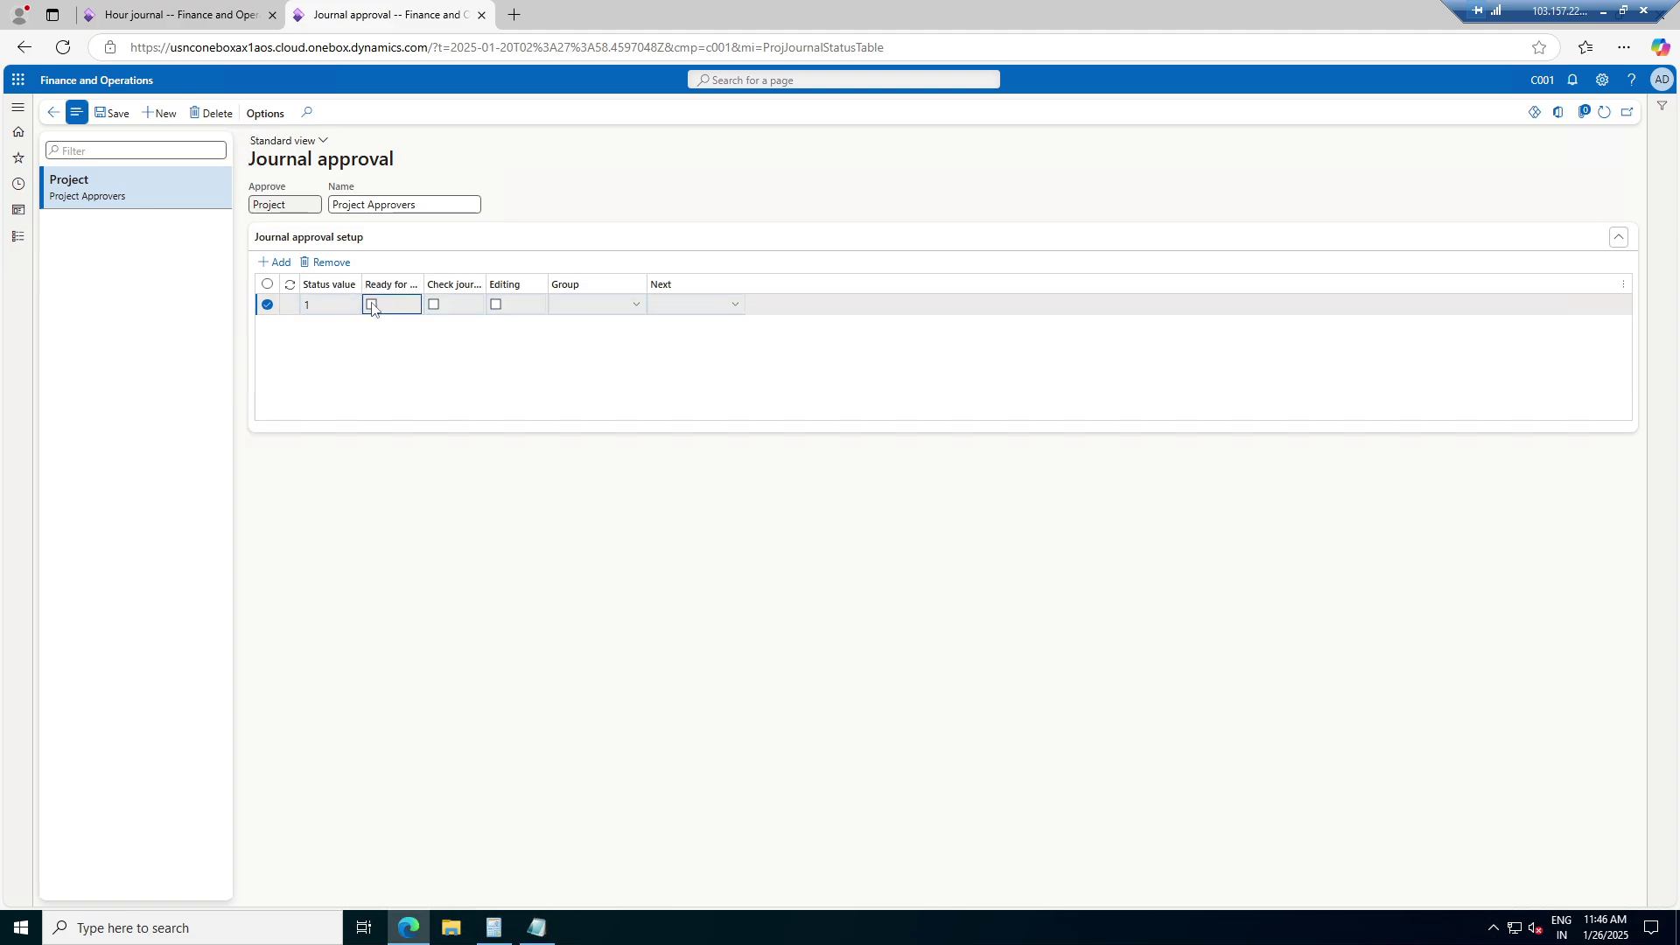
{"action": "left_click", "coordinate": [372, 306]}
{"action": "left_click", "coordinate": [434, 305]}
{"action": "left_click", "coordinate": [434, 305]}
{"action": "left_click", "coordinate": [495, 306]}
Assign the Approvers group to the status 1 line and check the options for its next status
{"action": "left_click", "coordinate": [634, 305]}
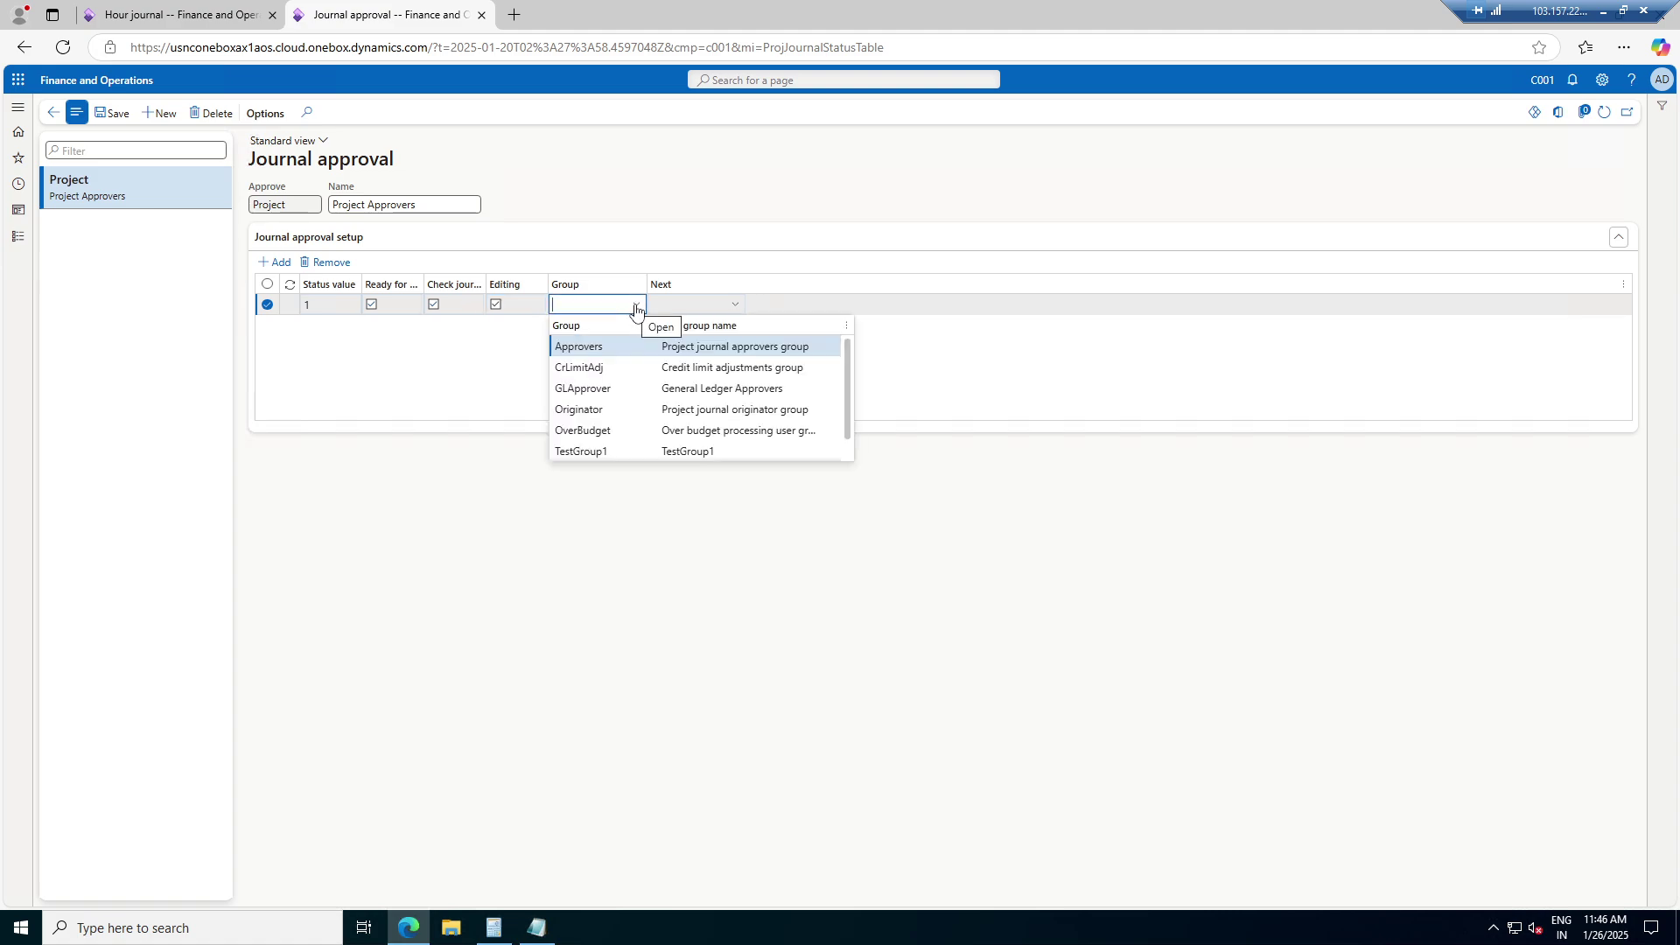
{"action": "left_click", "coordinate": [700, 346]}
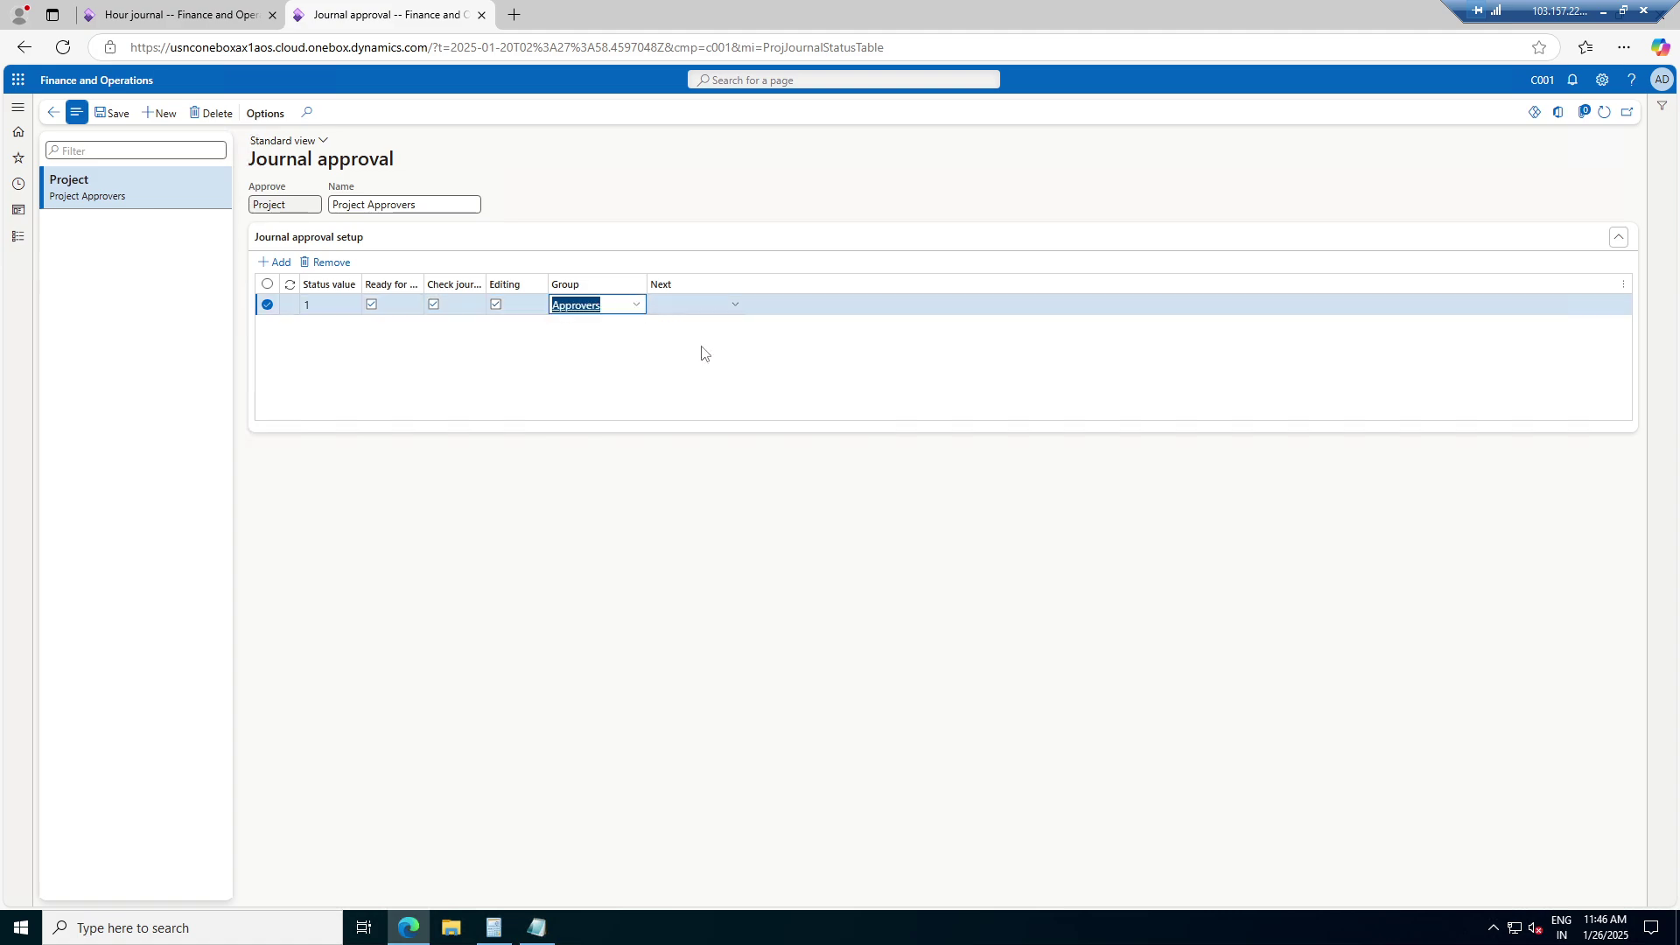
{"action": "left_click", "coordinate": [735, 308]}
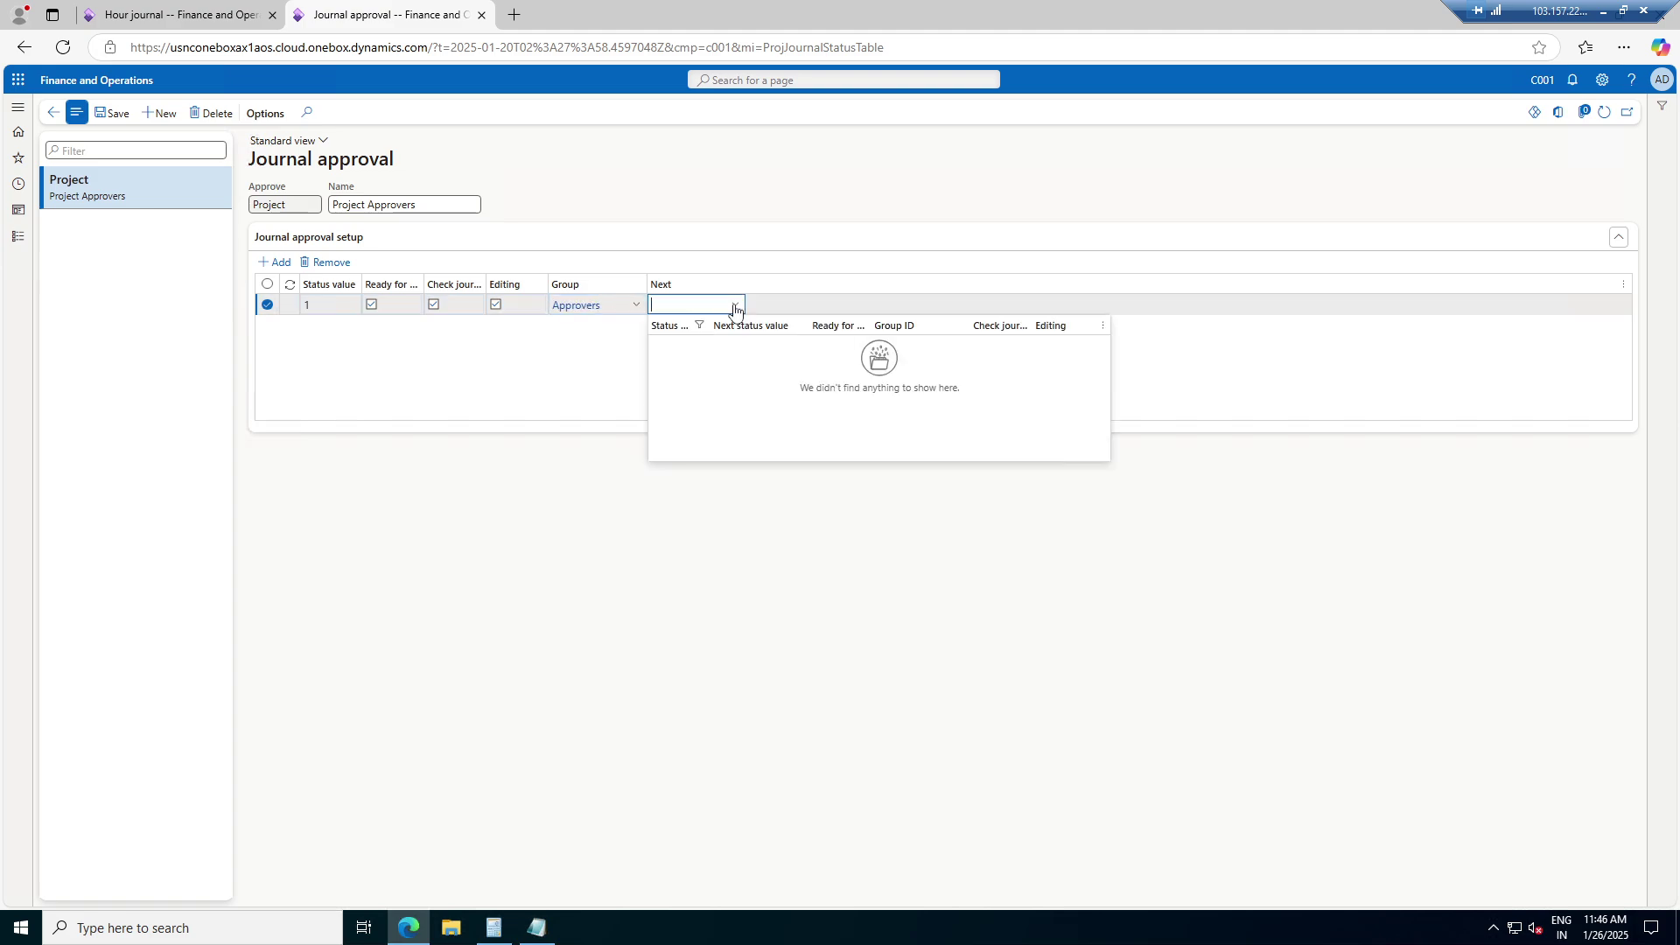
{"action": "left_click", "coordinate": [748, 210]}
Add an approval line with status value 2, then clear Ready for posting on line 1 and set its next status to 2
{"action": "left_click", "coordinate": [274, 262]}
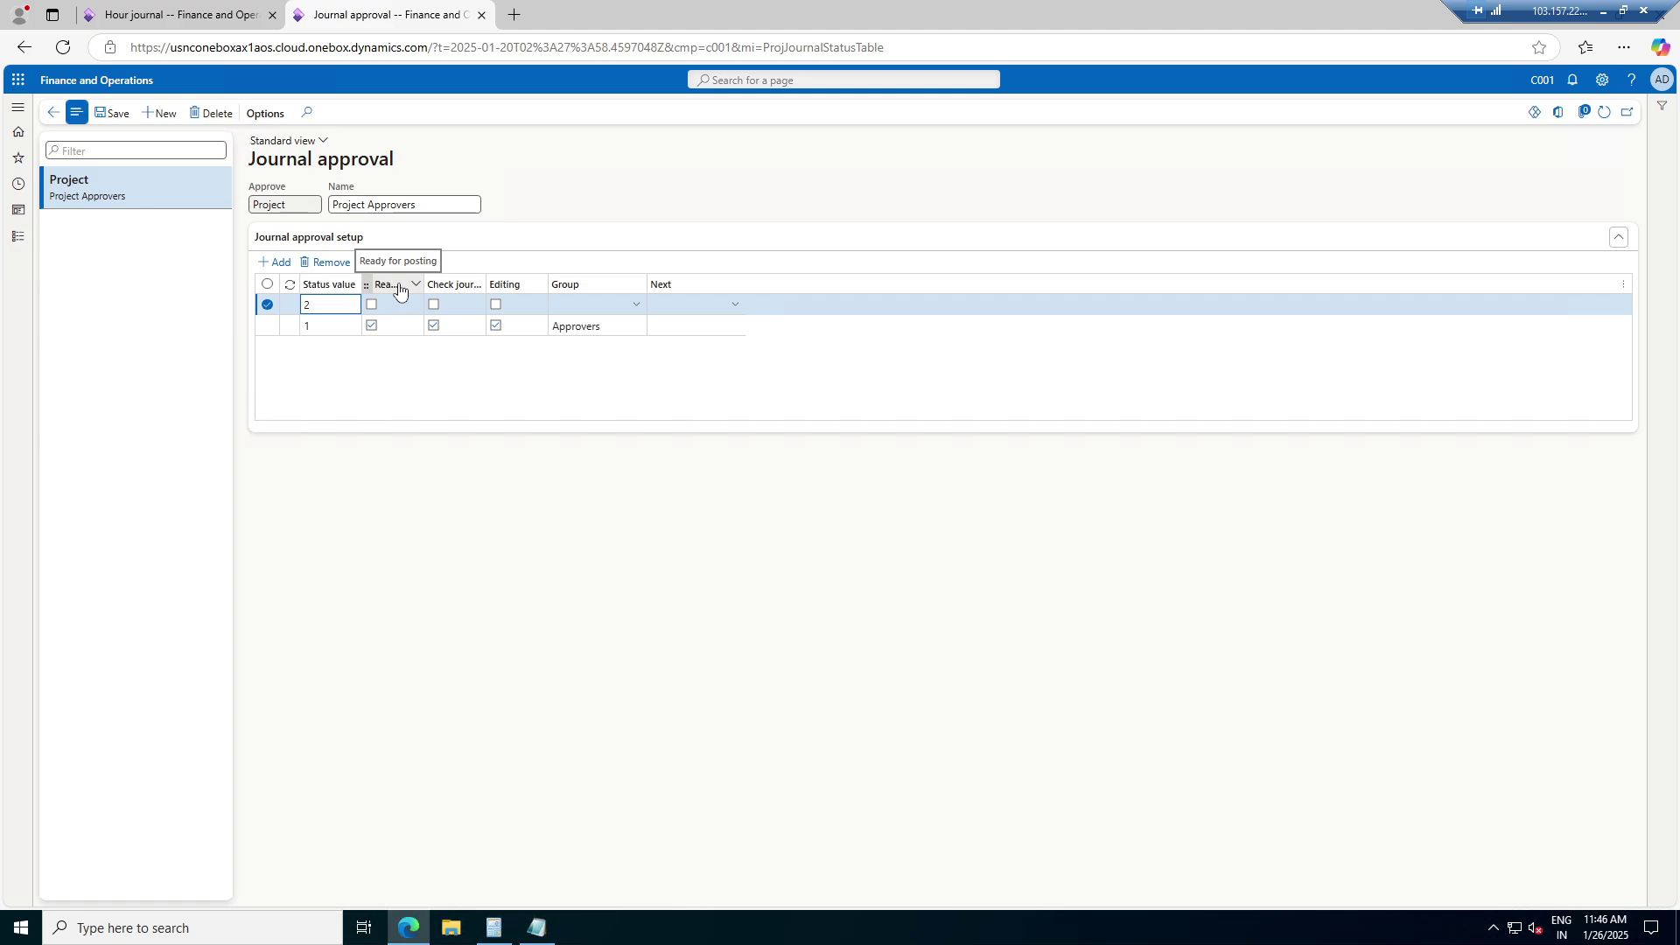
{"action": "left_click", "coordinate": [373, 325]}
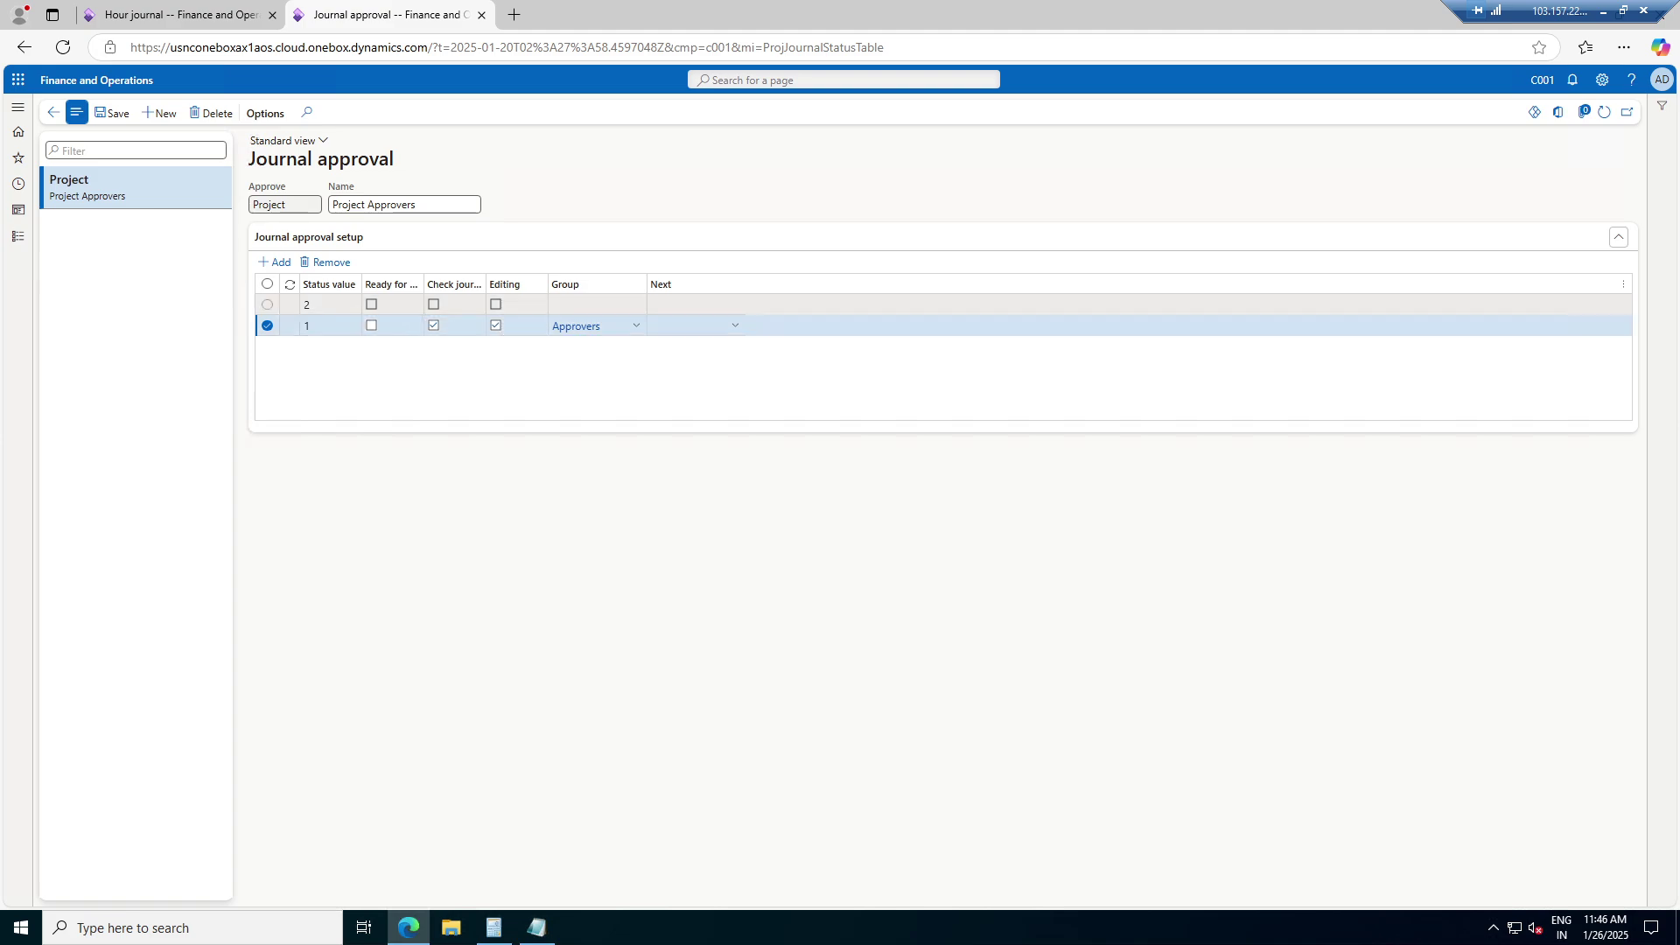
{"action": "left_click", "coordinate": [687, 306]}
{"action": "left_click", "coordinate": [696, 326]}
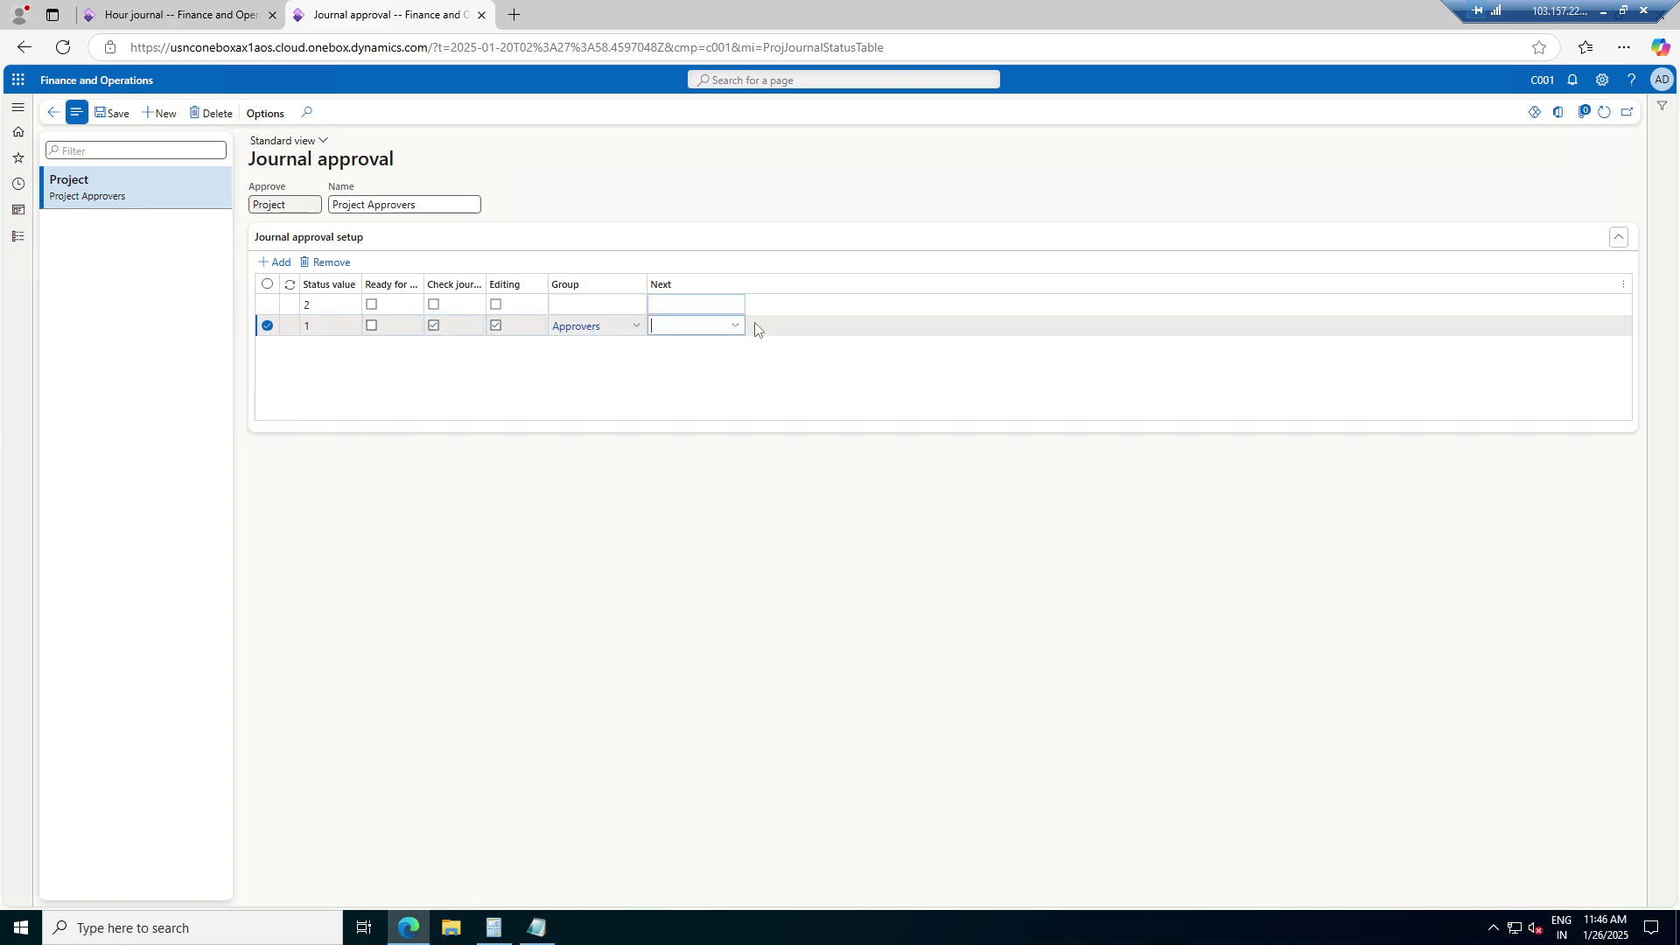
{"action": "left_click", "coordinate": [735, 326]}
{"action": "left_click", "coordinate": [671, 368]}
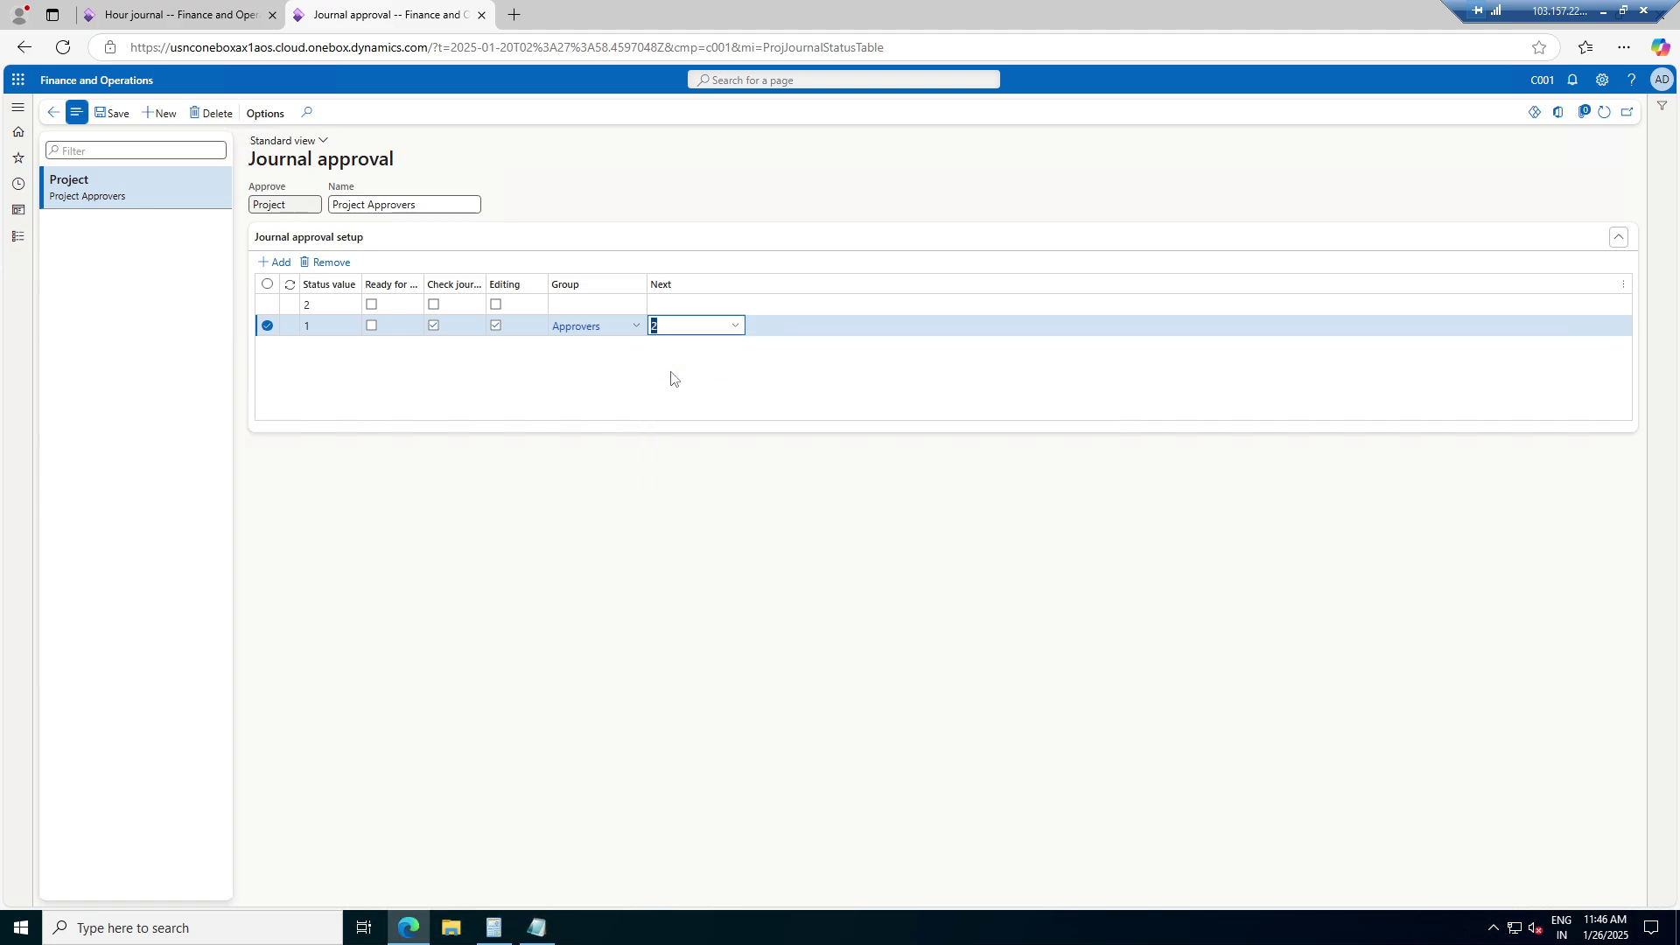
Mark the status 2 line as Ready for posting and assign it to the Approvers group
{"action": "left_click", "coordinate": [371, 305]}
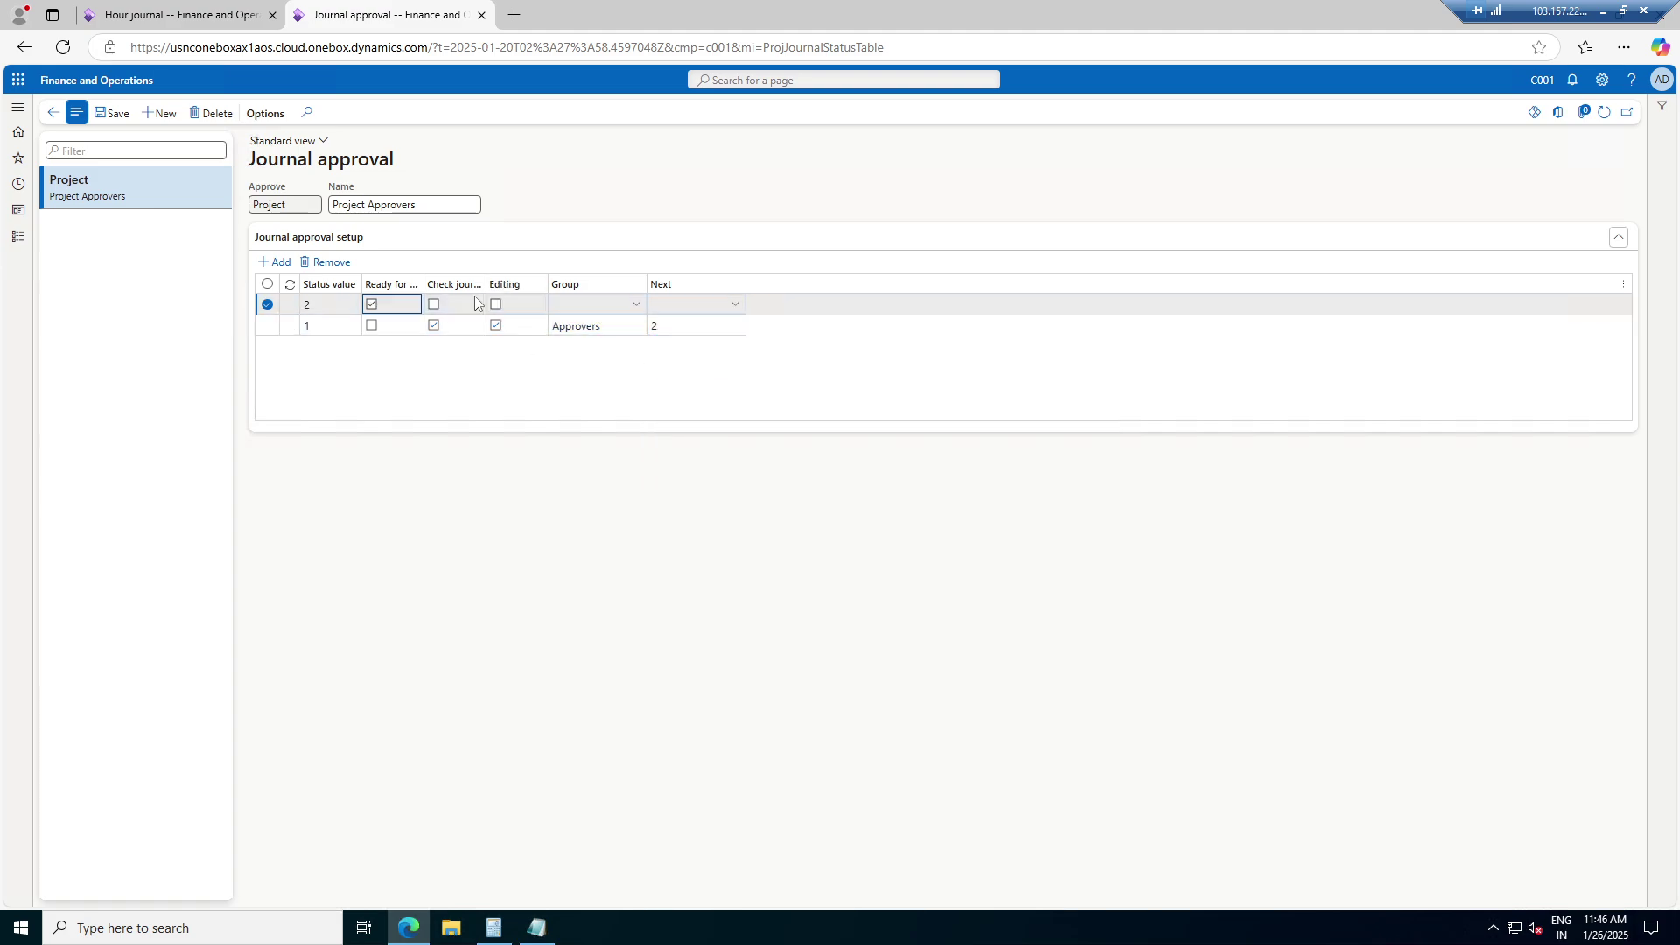
{"action": "left_click", "coordinate": [636, 305]}
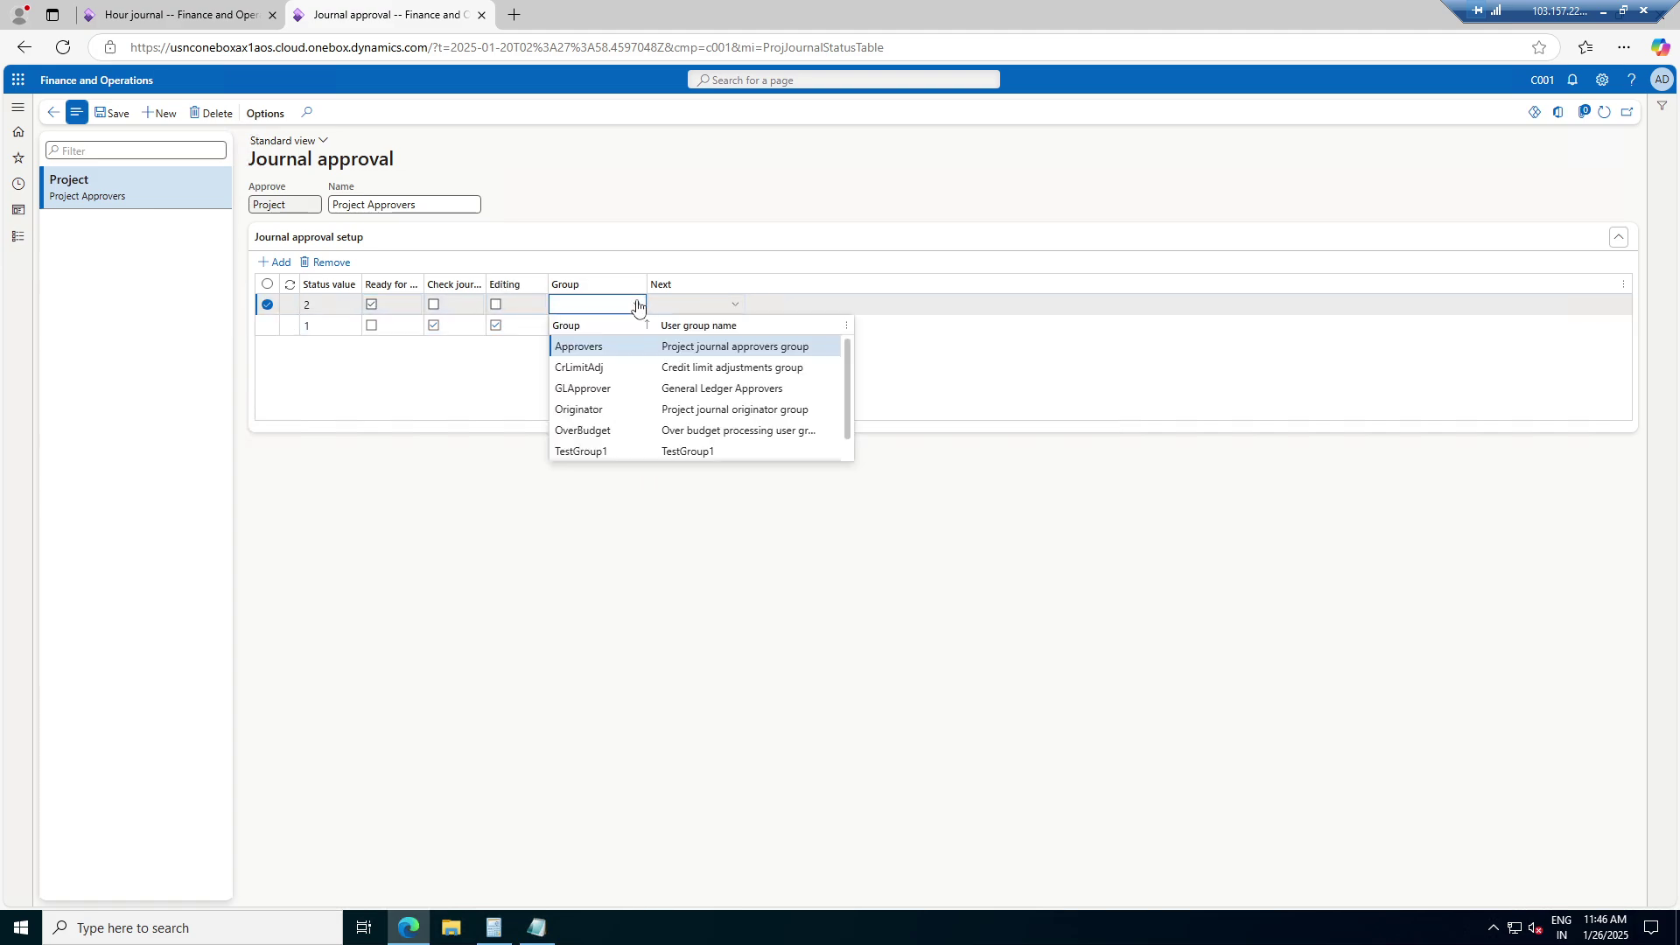
{"action": "left_click", "coordinate": [618, 346]}
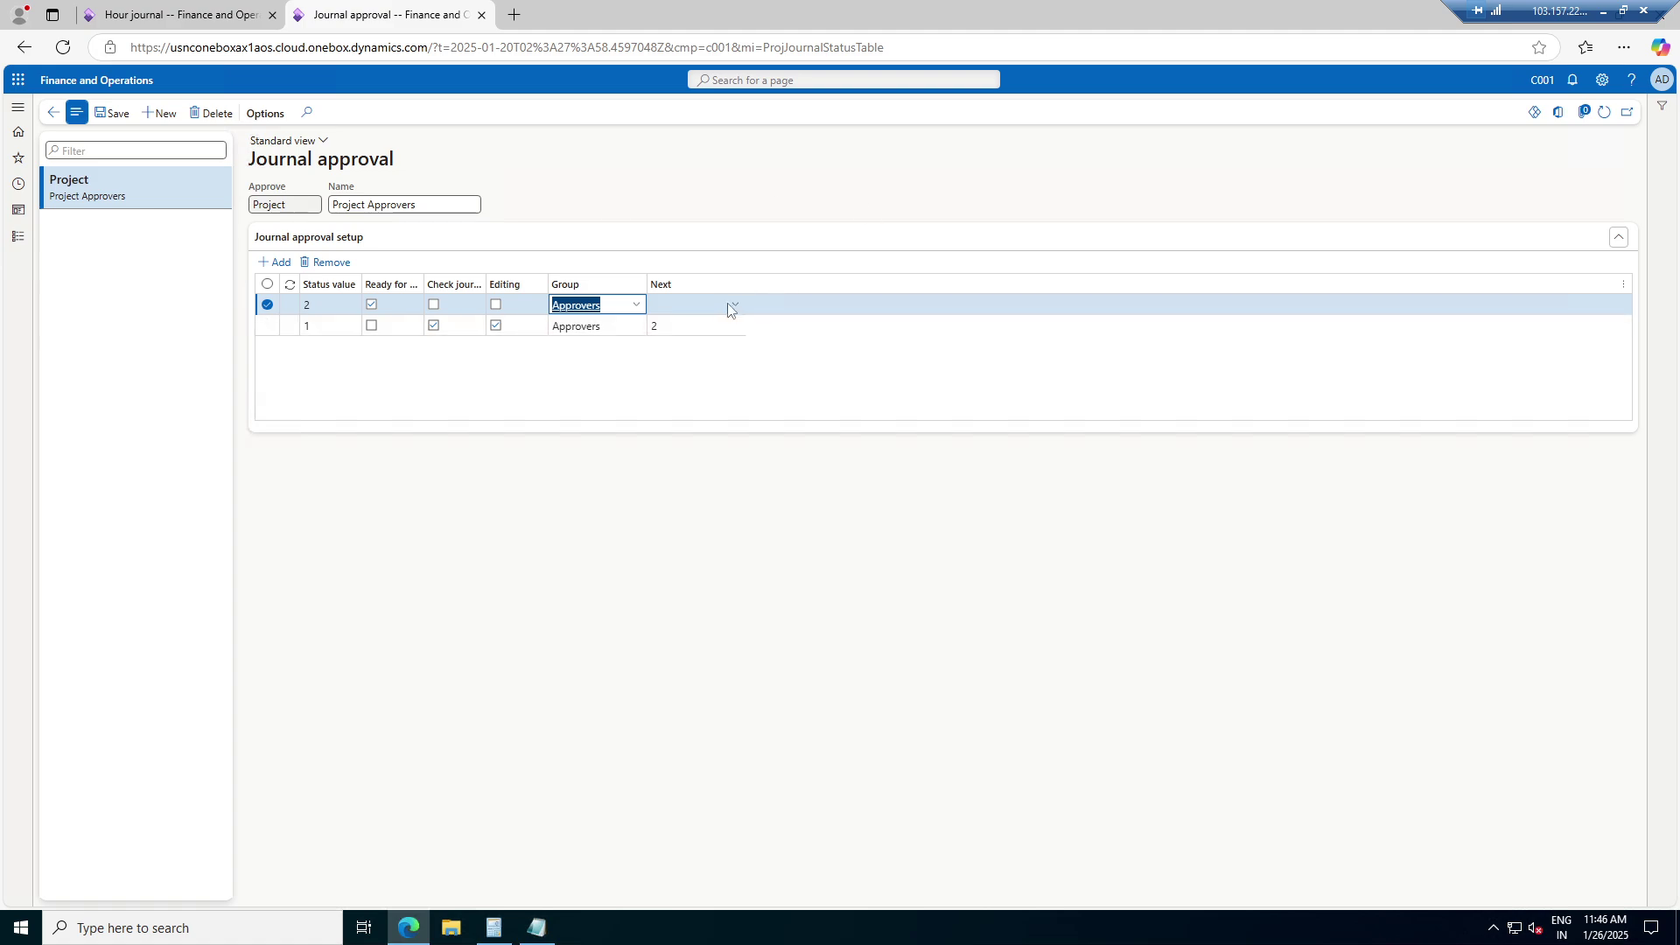
Try to save the journal approval setup, dismissing each error dialog
{"action": "left_click", "coordinate": [105, 115]}
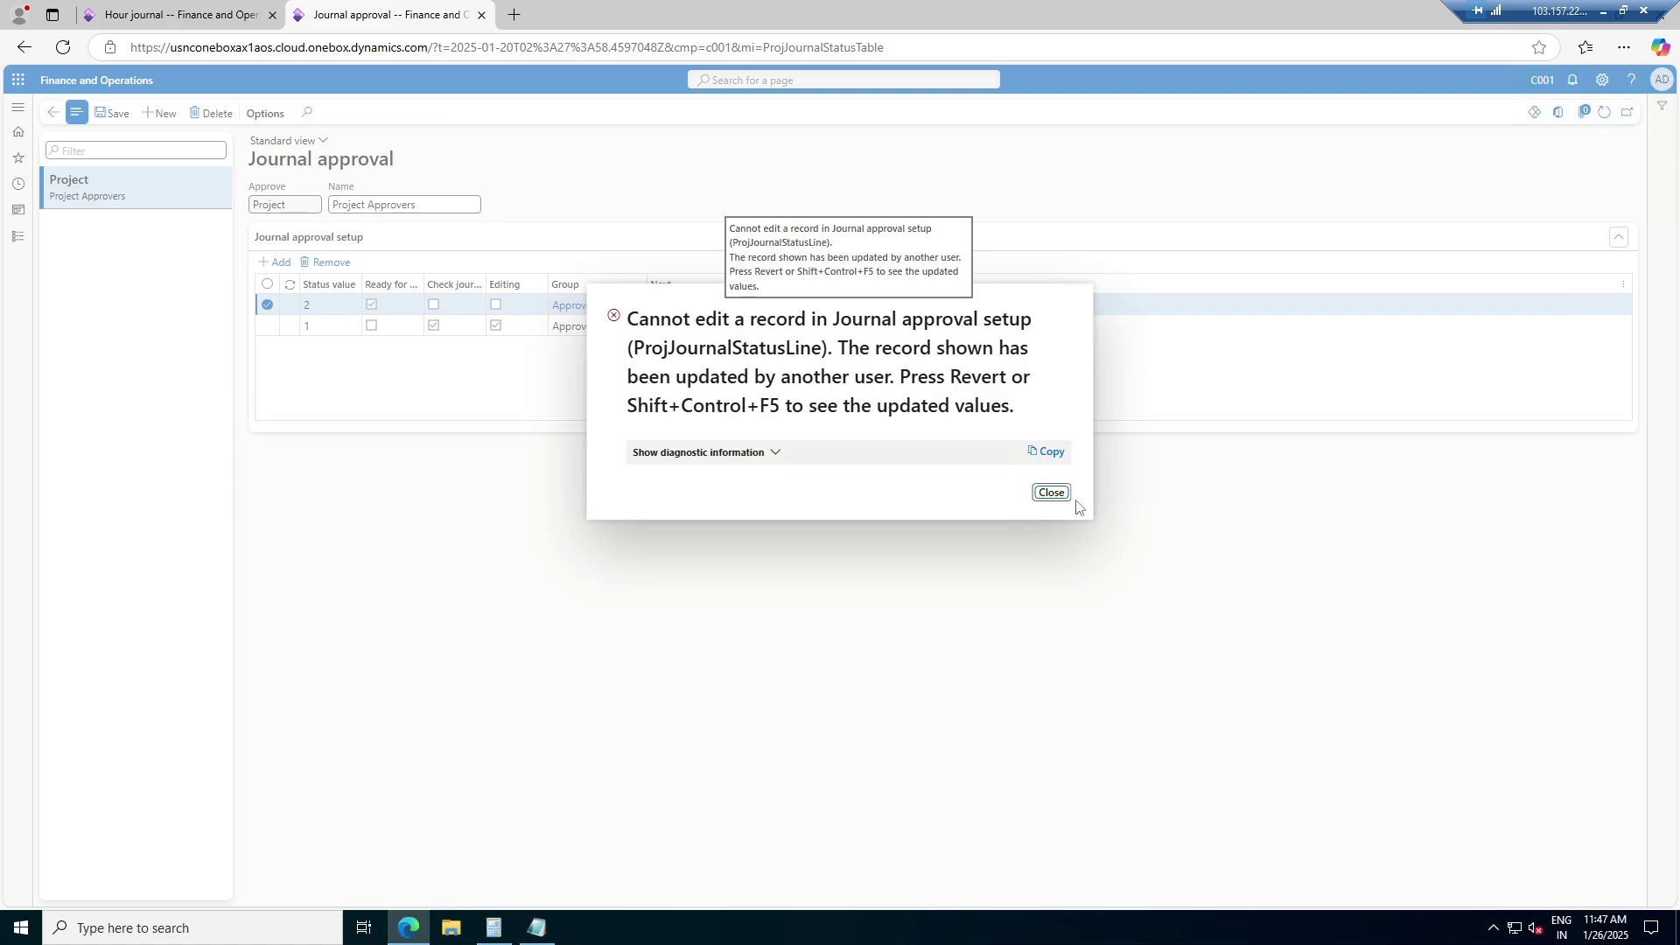
{"action": "left_click", "coordinate": [1052, 492]}
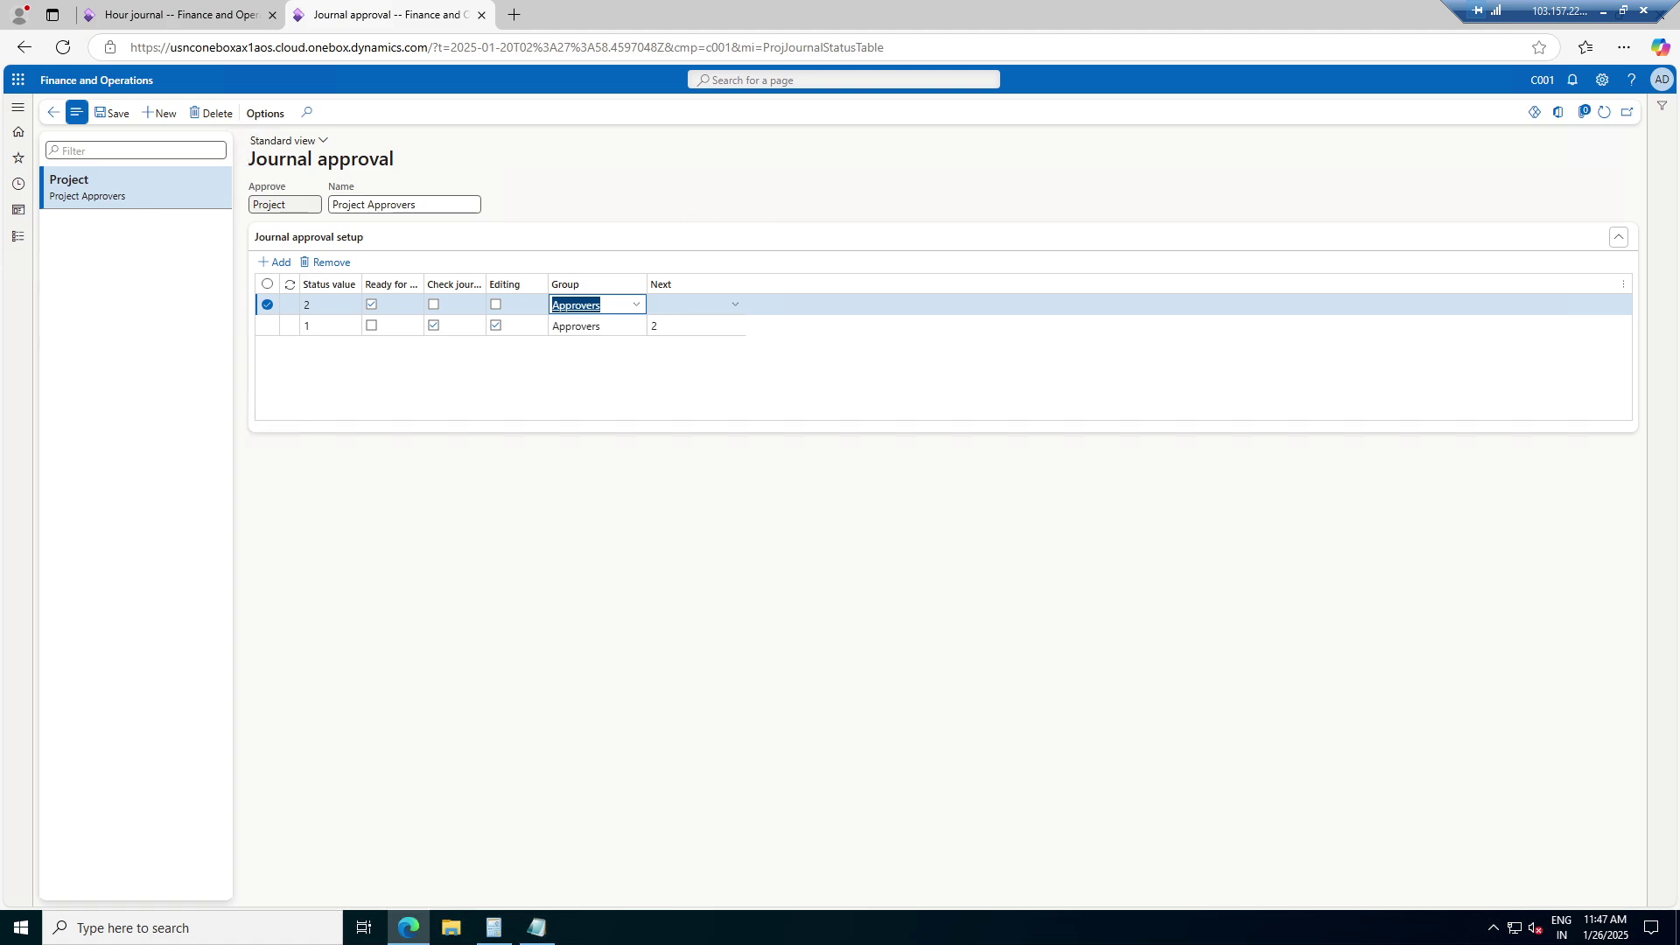
{"action": "left_click", "coordinate": [110, 113]}
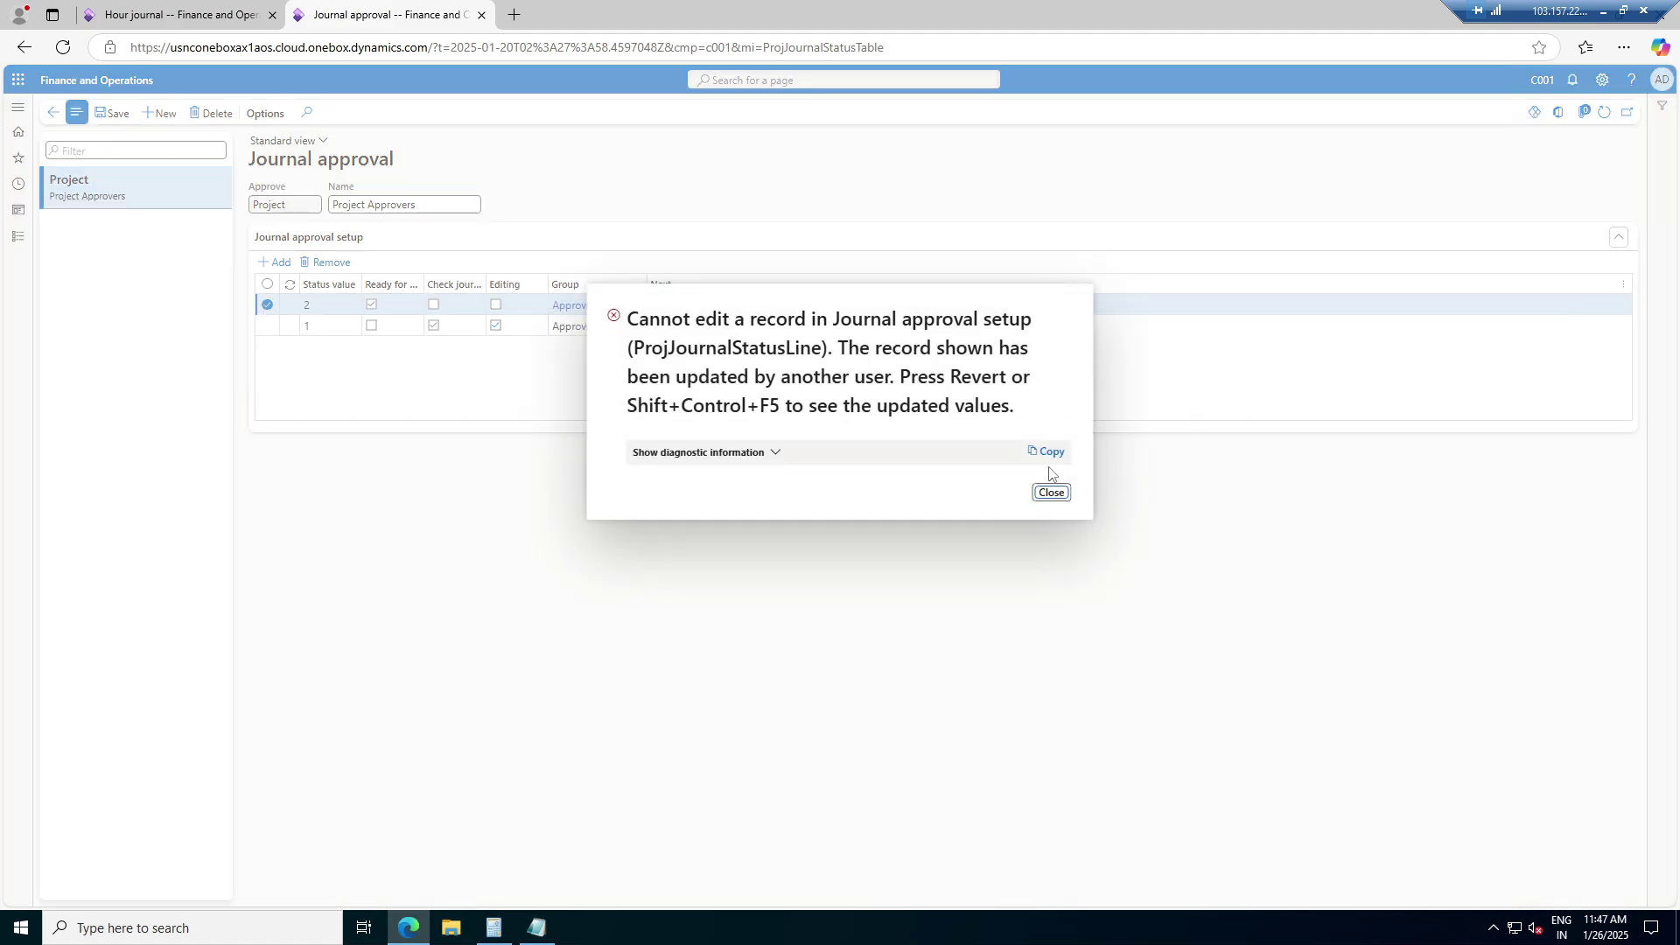
{"action": "left_click", "coordinate": [1051, 493]}
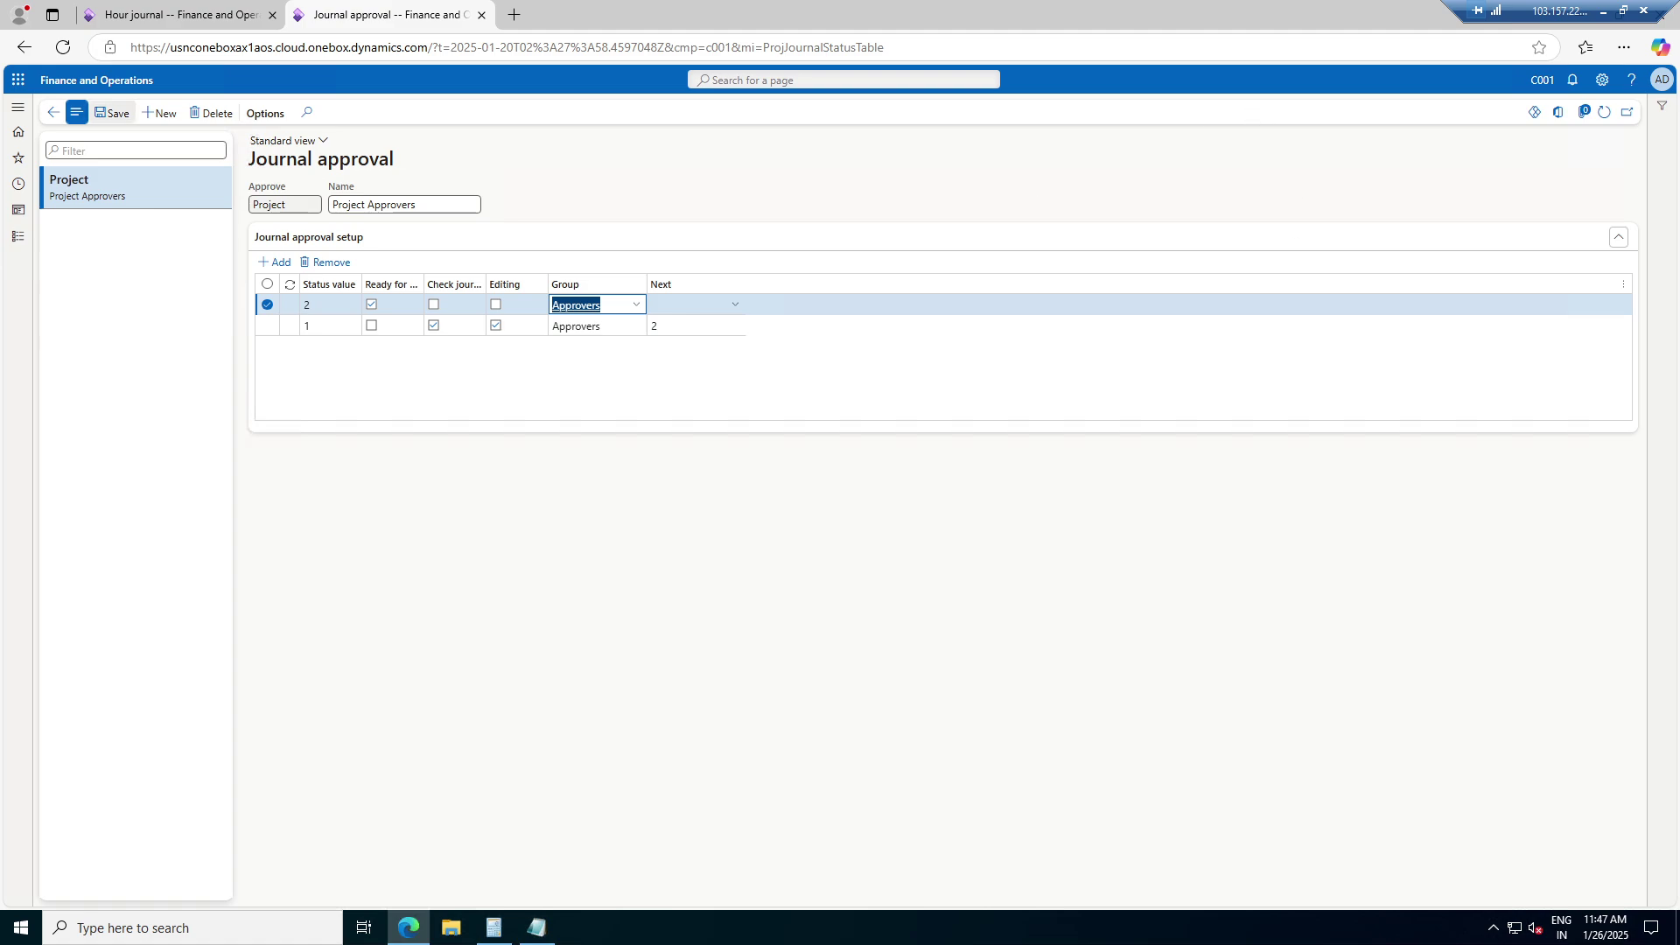
{"action": "left_click", "coordinate": [112, 113]}
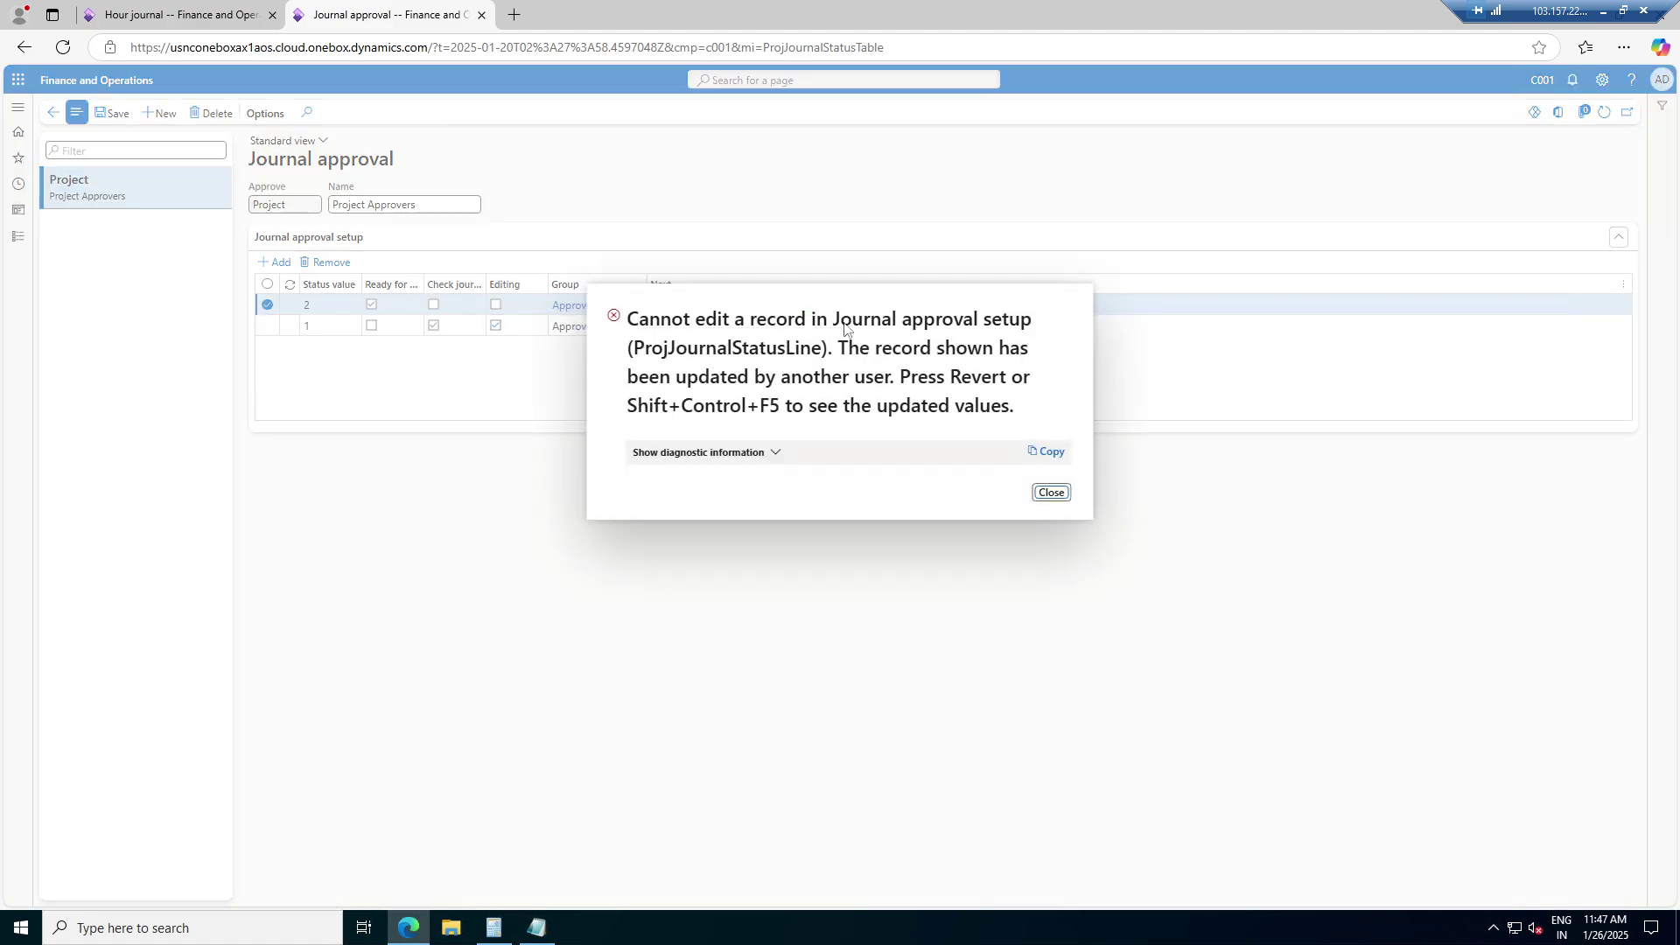
{"action": "left_click", "coordinate": [1051, 492]}
Try to remove the status 2 line from the journal approval setup
{"action": "left_click", "coordinate": [318, 269]}
{"action": "left_click", "coordinate": [996, 449]}
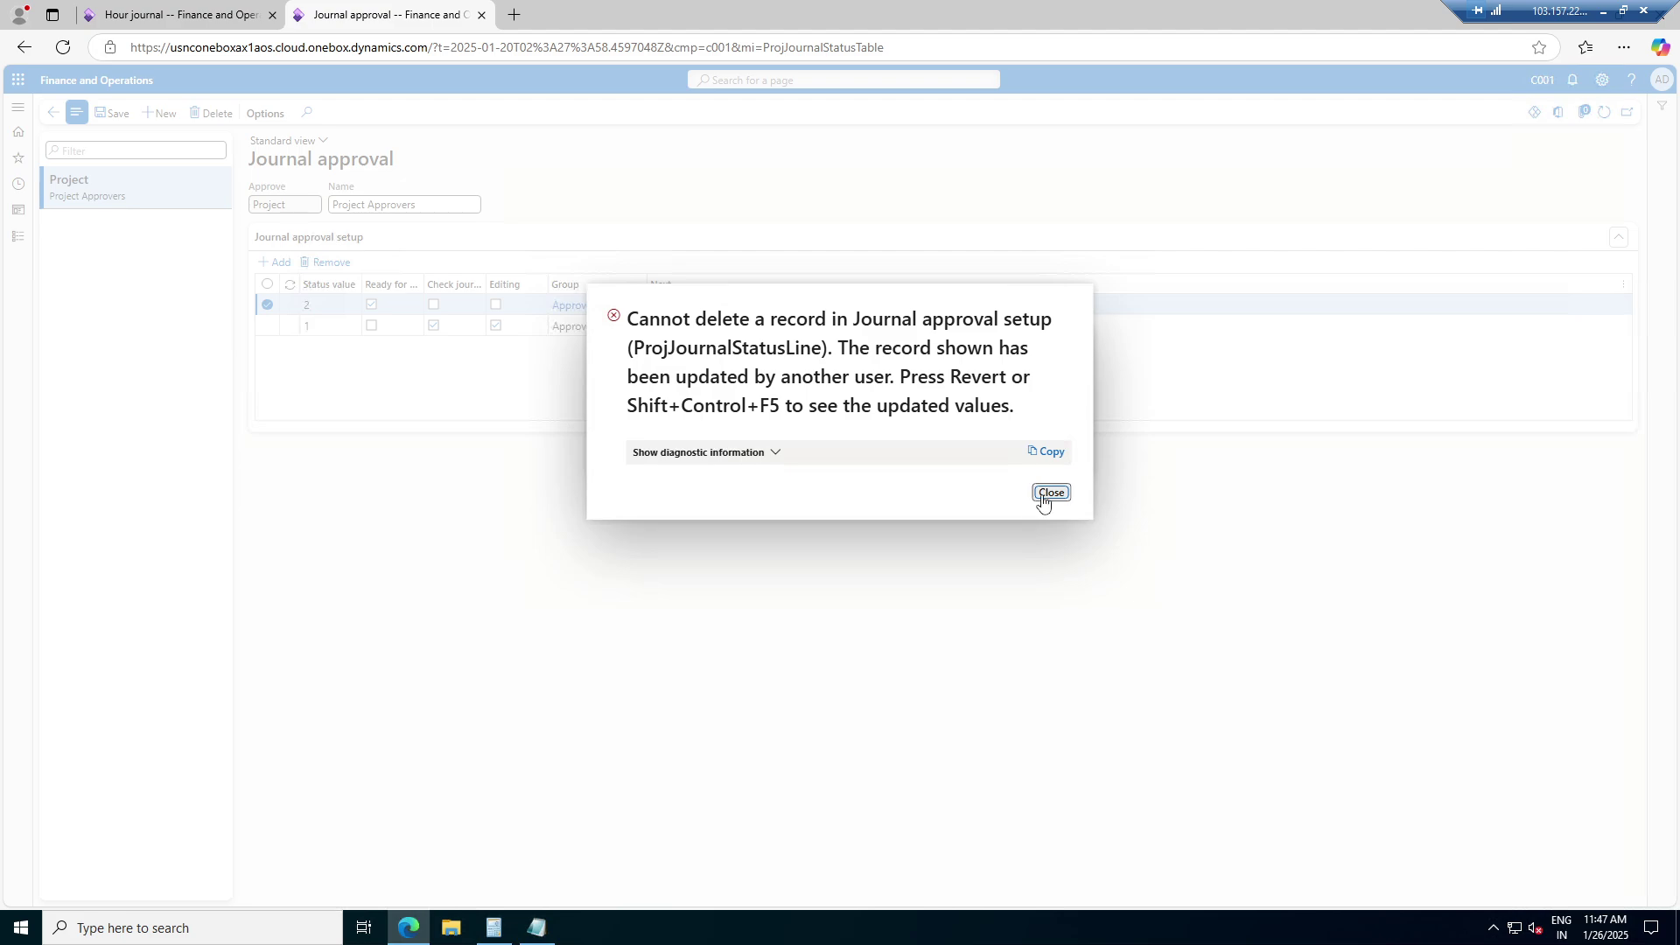
{"action": "left_click", "coordinate": [1041, 495]}
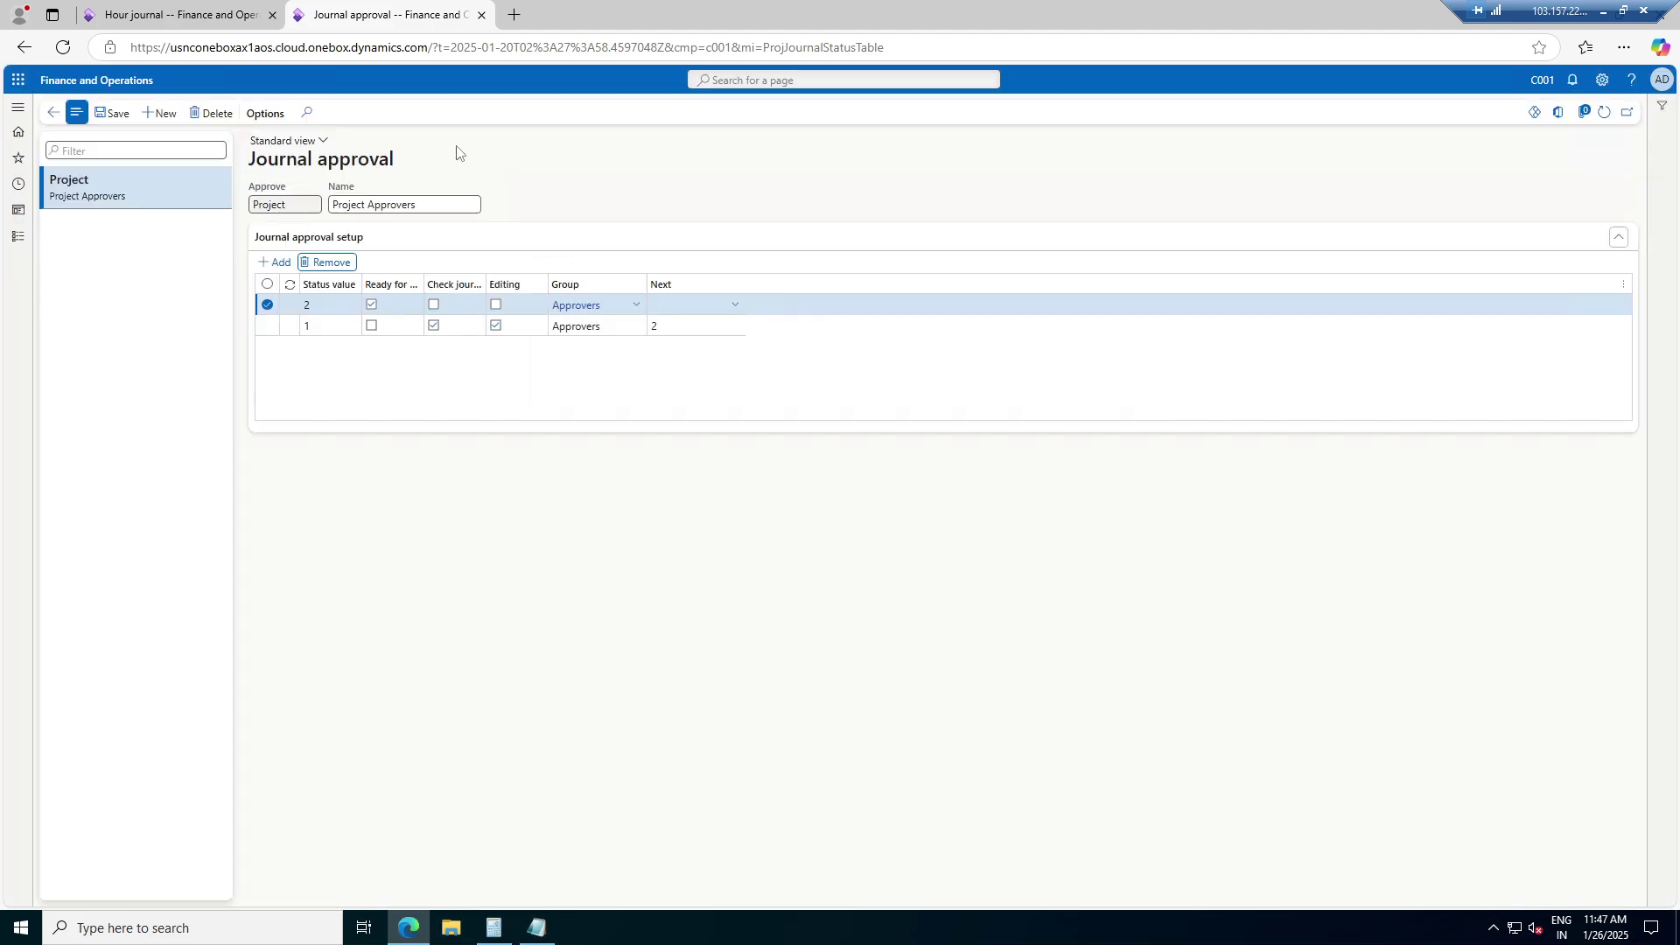
Return to the journal names setup and set the HOUR journal's approval to Project
{"action": "left_click", "coordinate": [53, 113]}
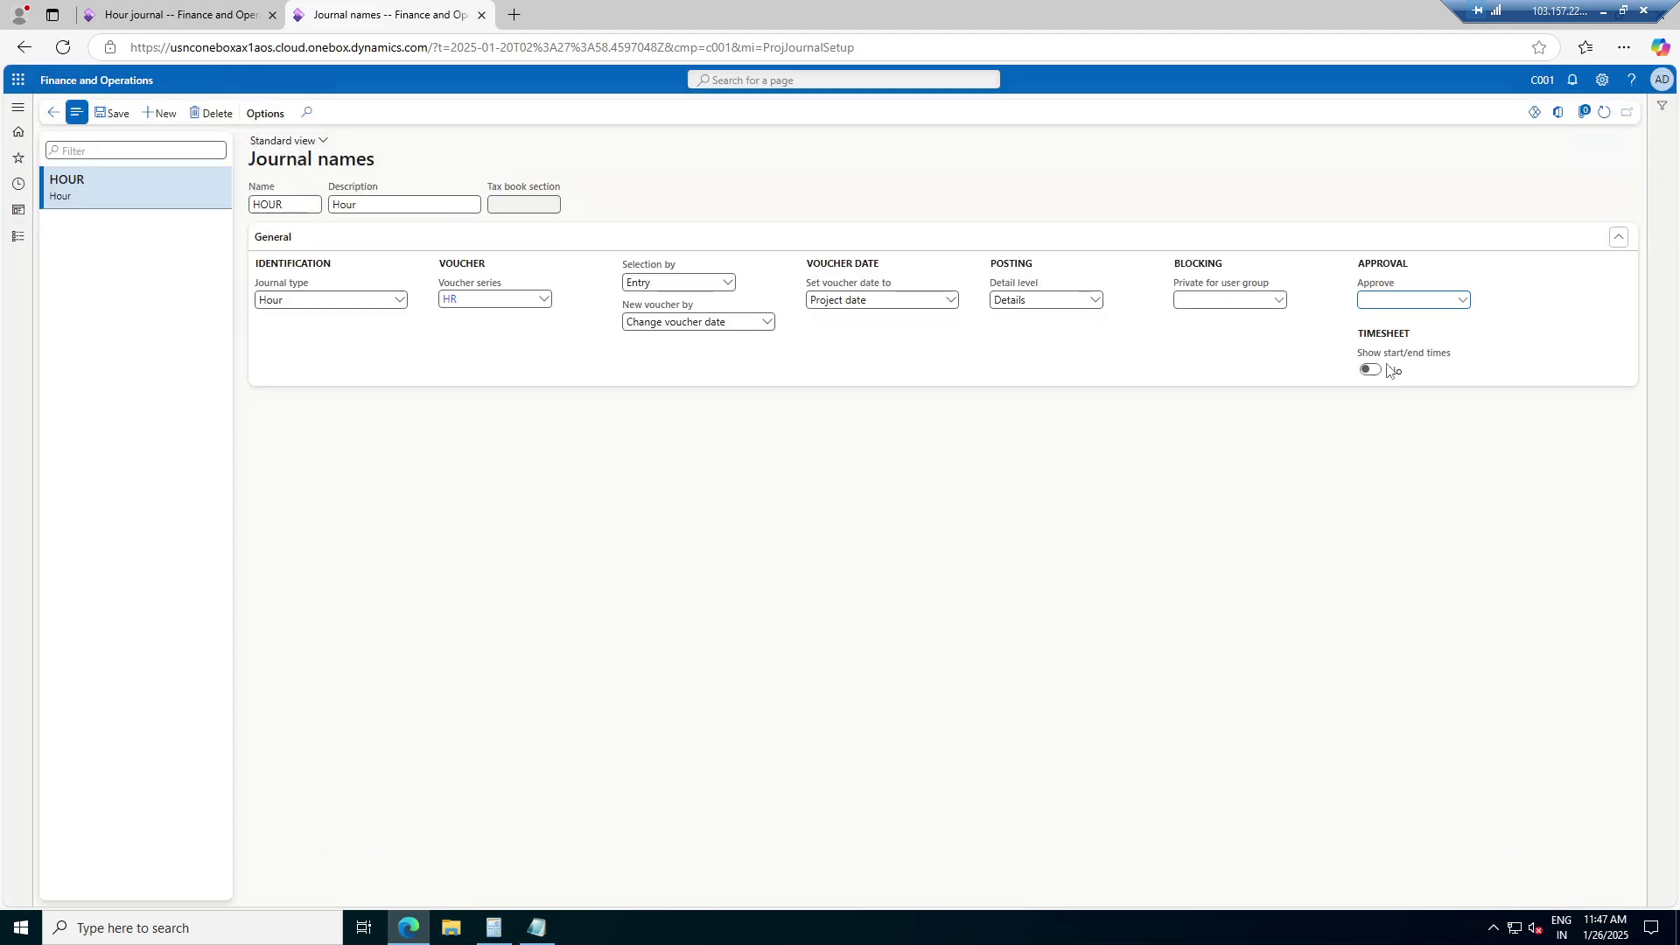
{"action": "left_click", "coordinate": [1462, 301]}
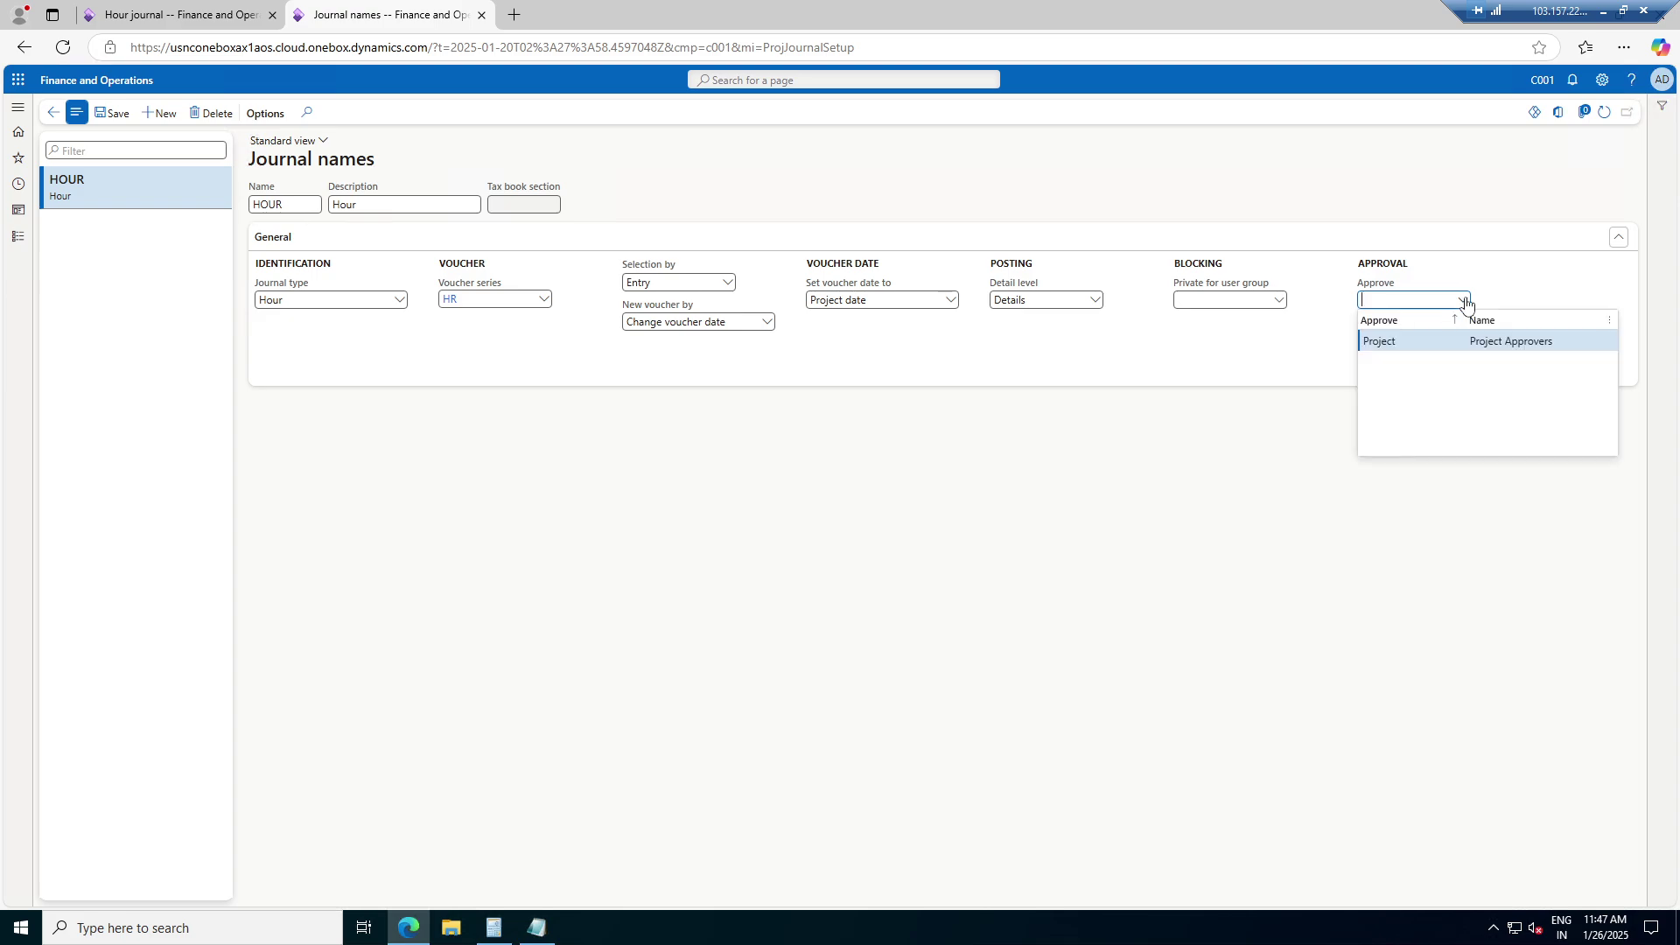
{"action": "left_click", "coordinate": [1463, 301]}
{"action": "left_click", "coordinate": [1462, 301]}
{"action": "left_click", "coordinate": [1415, 344]}
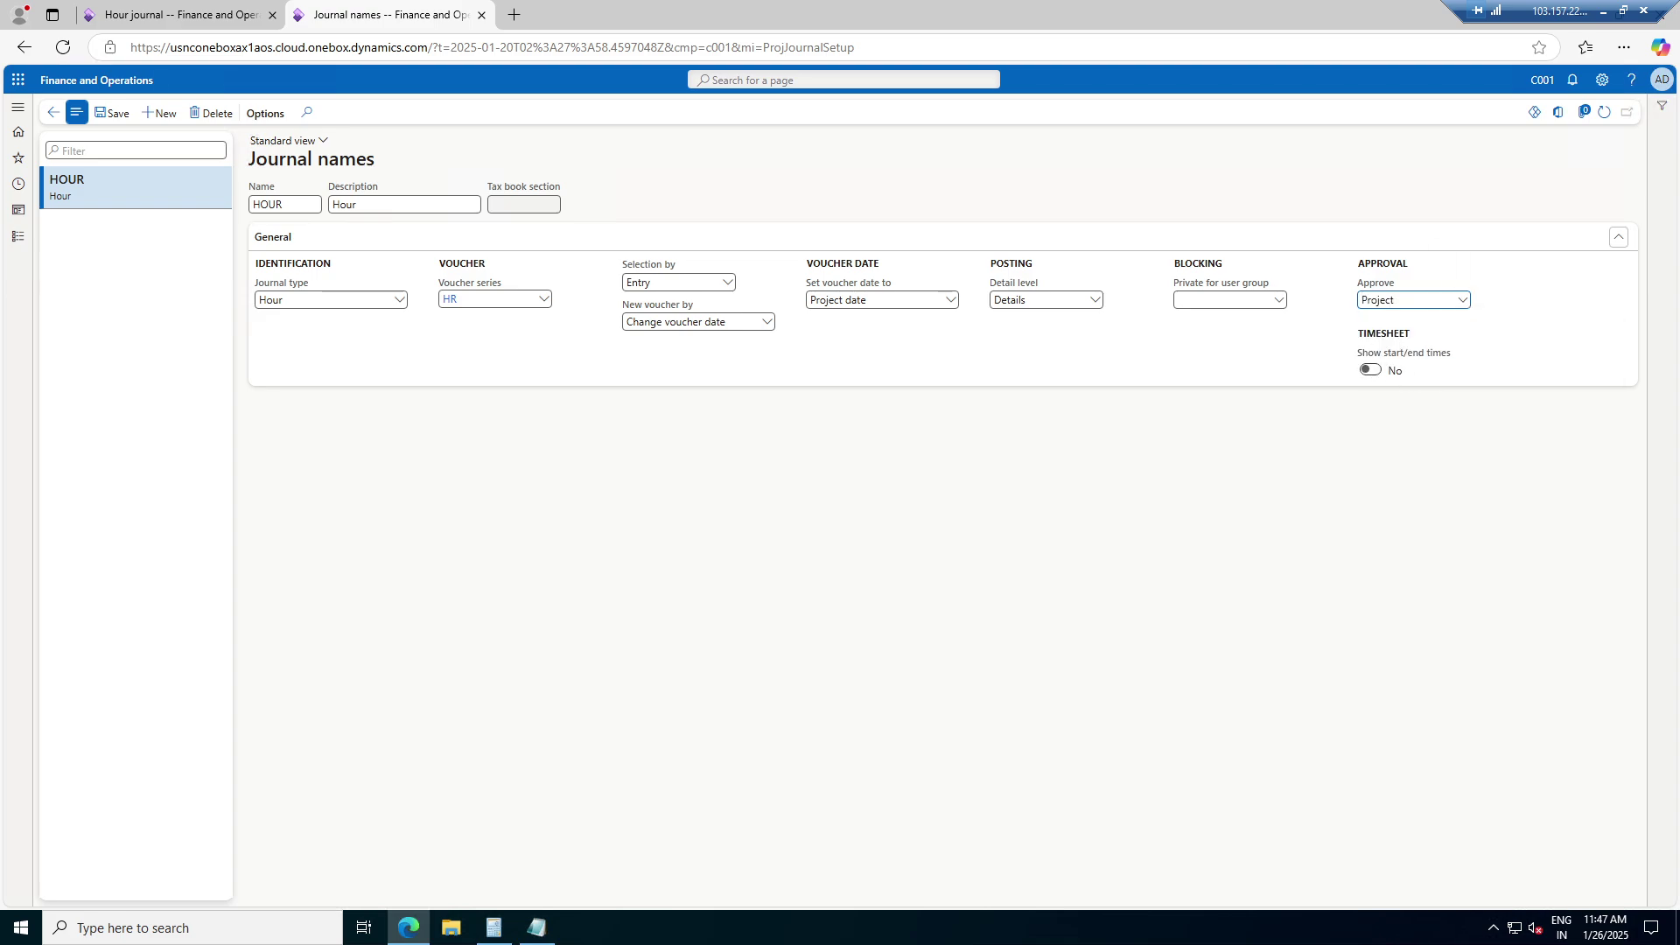
Keep start/end times turned off for the HOUR journal, save the record and leave the journal names setup
{"action": "left_click", "coordinate": [1370, 369]}
{"action": "left_click", "coordinate": [1370, 369]}
{"action": "left_click", "coordinate": [112, 113]}
{"action": "left_click", "coordinate": [54, 113]}
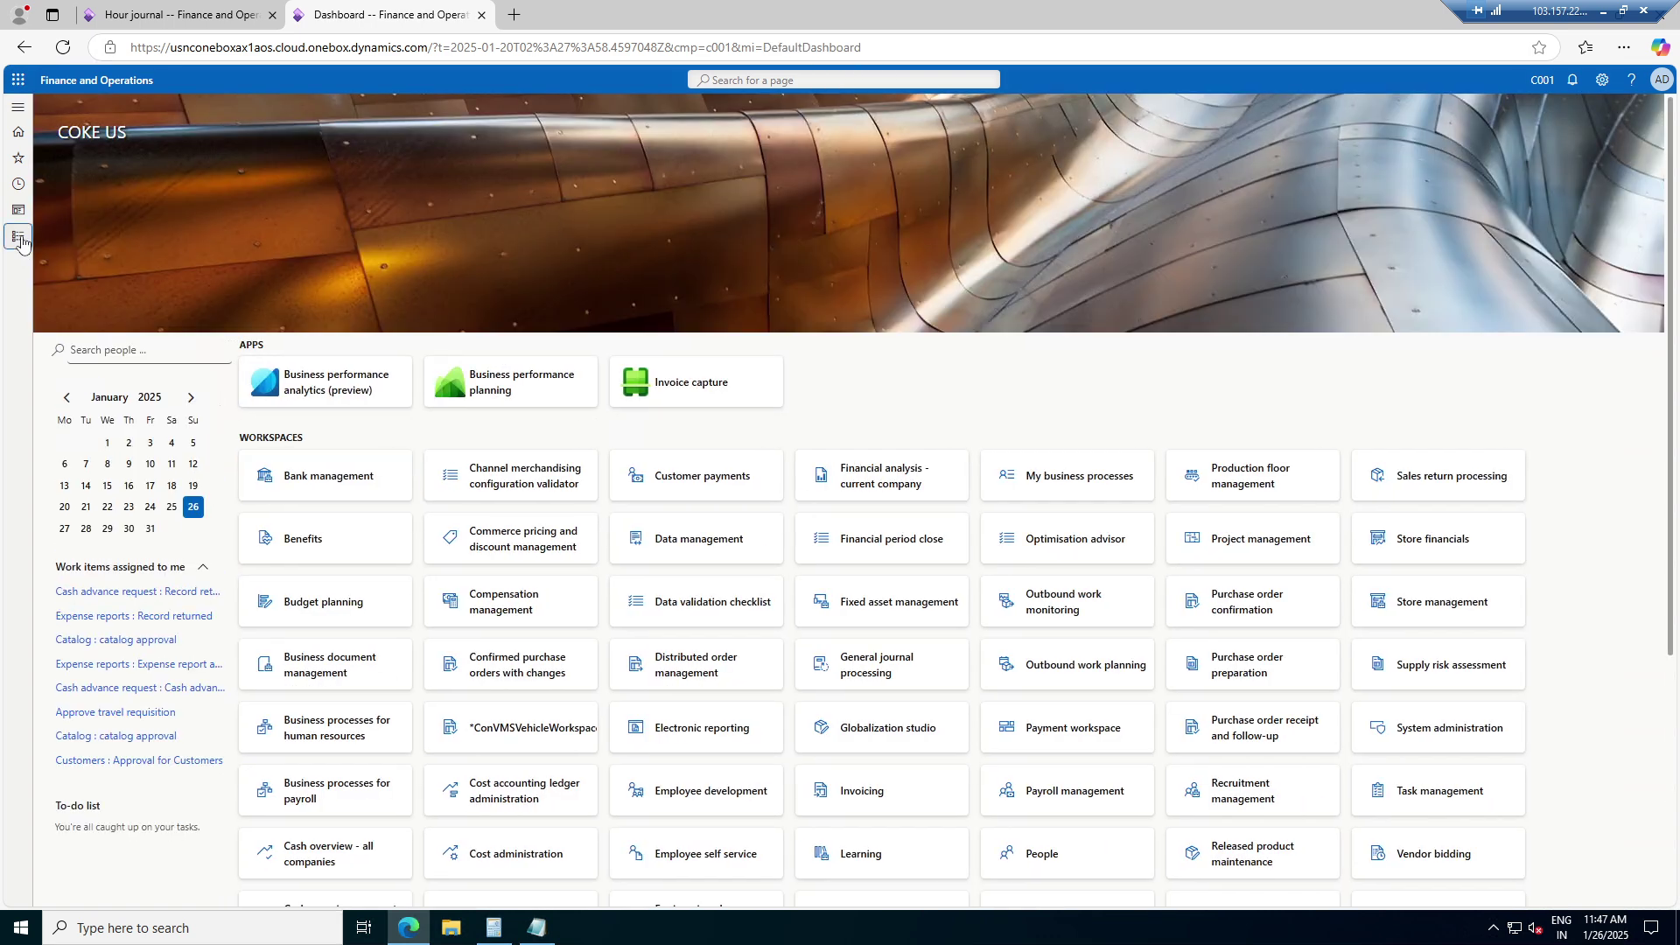
Open the all projects list and go to the hour journal of the ERP Support - Coke project
{"action": "left_click", "coordinate": [19, 238]}
{"action": "left_click", "coordinate": [223, 204]}
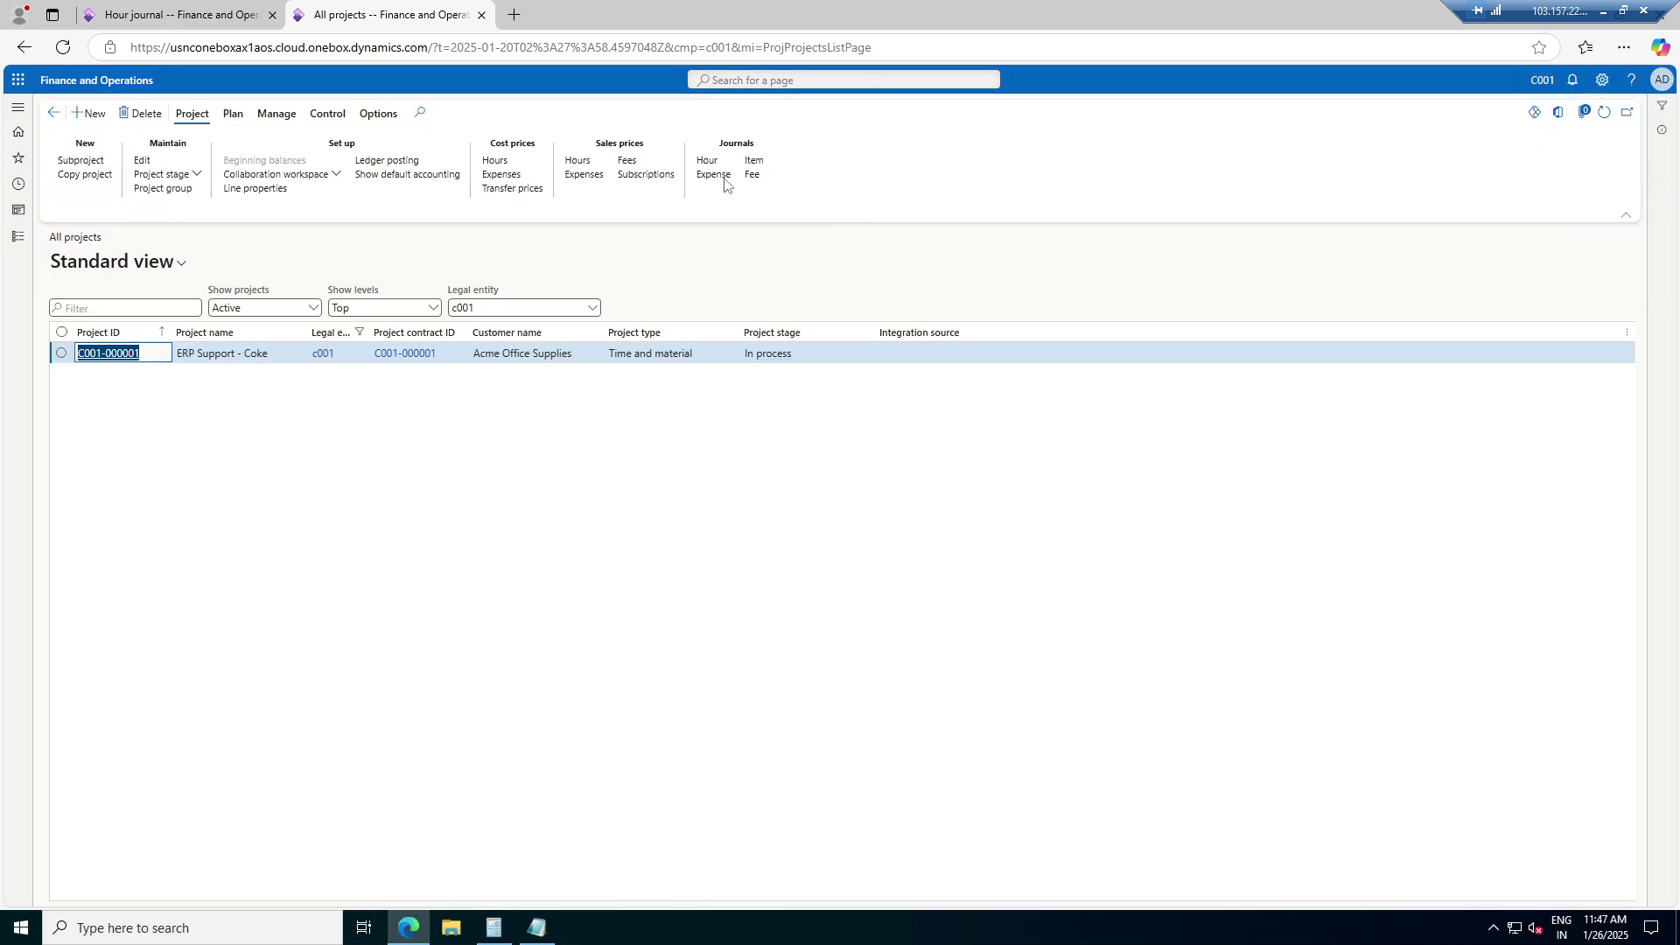
{"action": "left_click", "coordinate": [707, 160]}
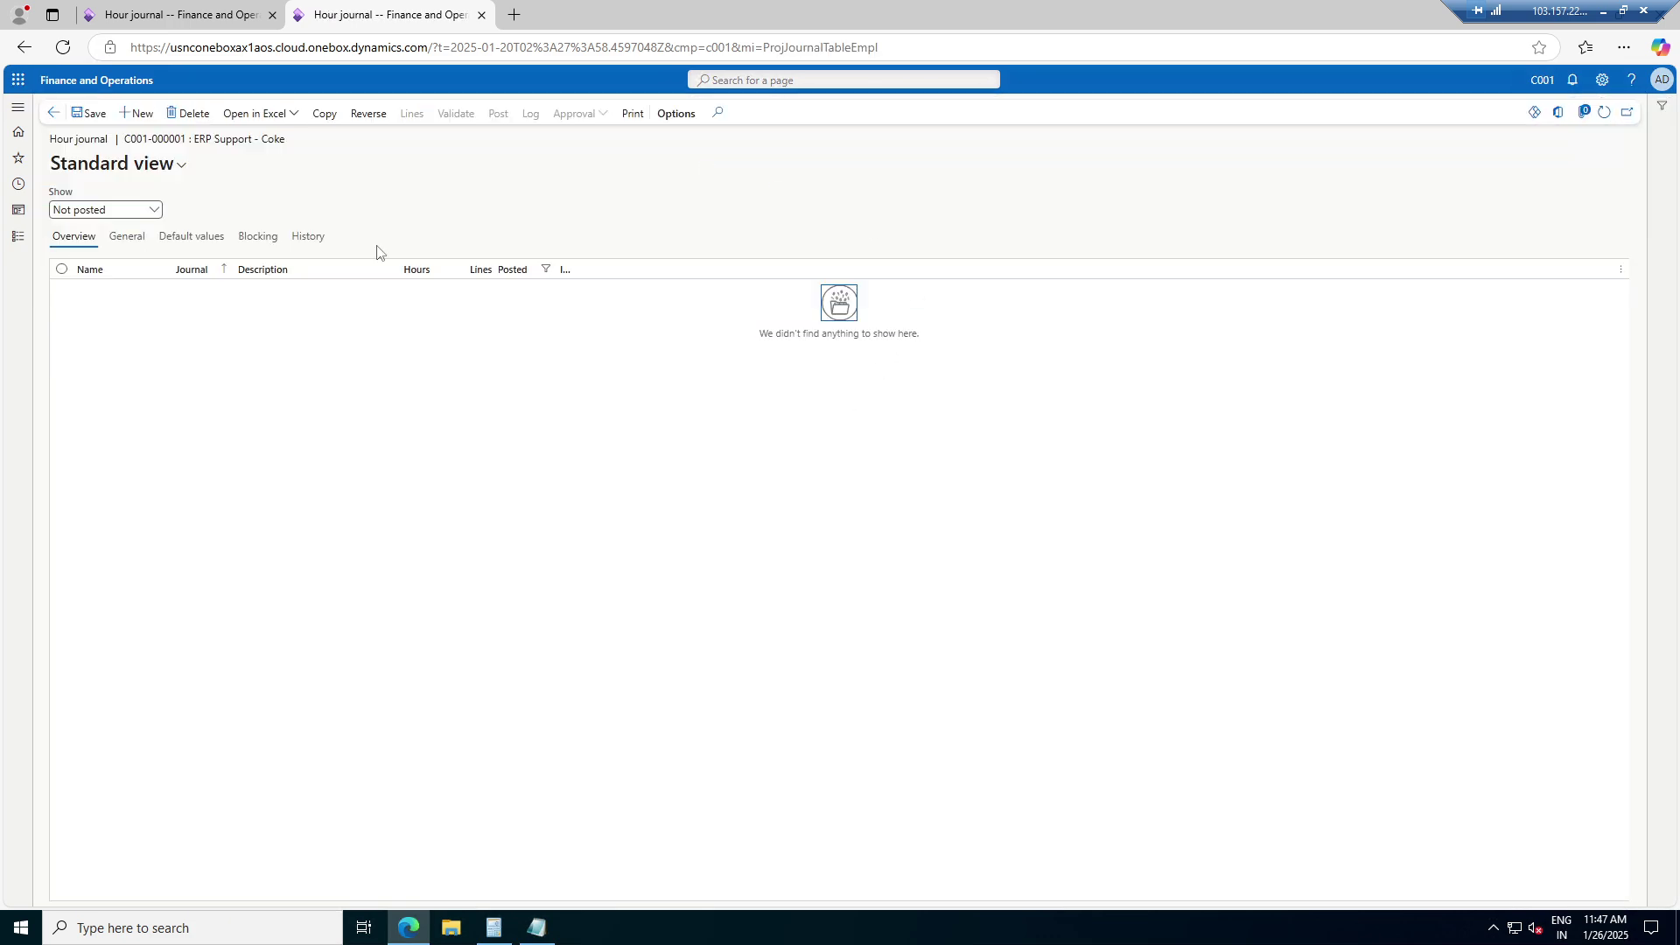
Create a new hour journal with the journal name HOUR and widen the Journal column
{"action": "left_click", "coordinate": [138, 112]}
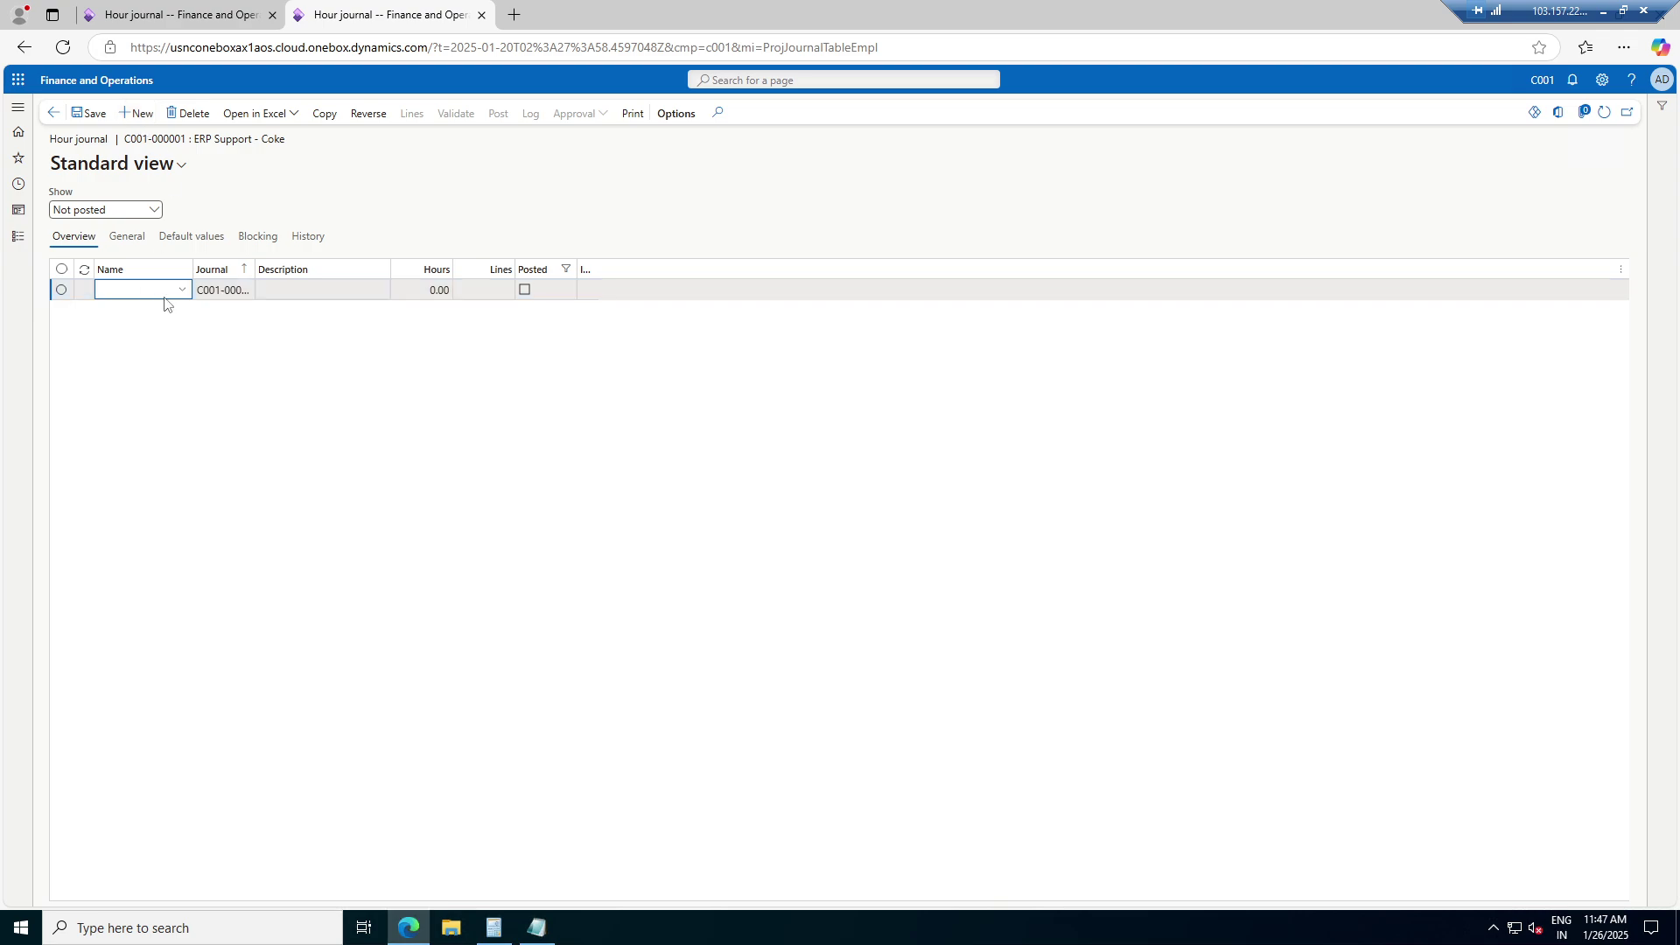
{"action": "left_click", "coordinate": [182, 289]}
{"action": "left_click", "coordinate": [177, 334]}
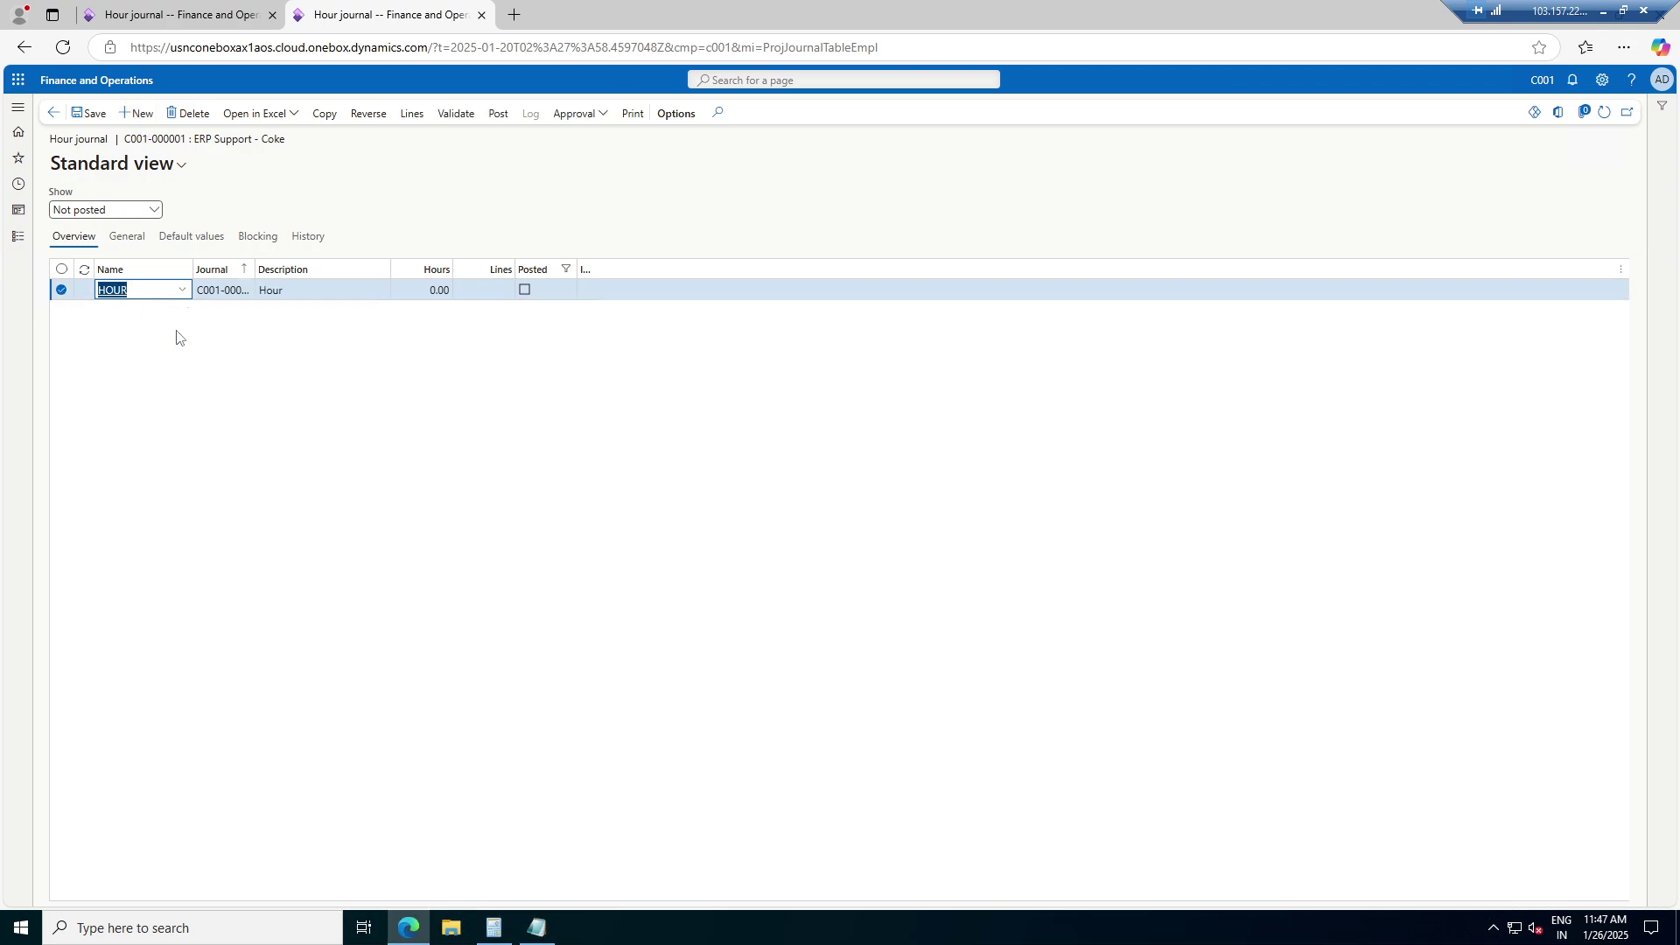
{"action": "left_click_drag", "start_coordinate": [254, 269], "coordinate": [421, 270]}
{"action": "left_click", "coordinate": [394, 293]}
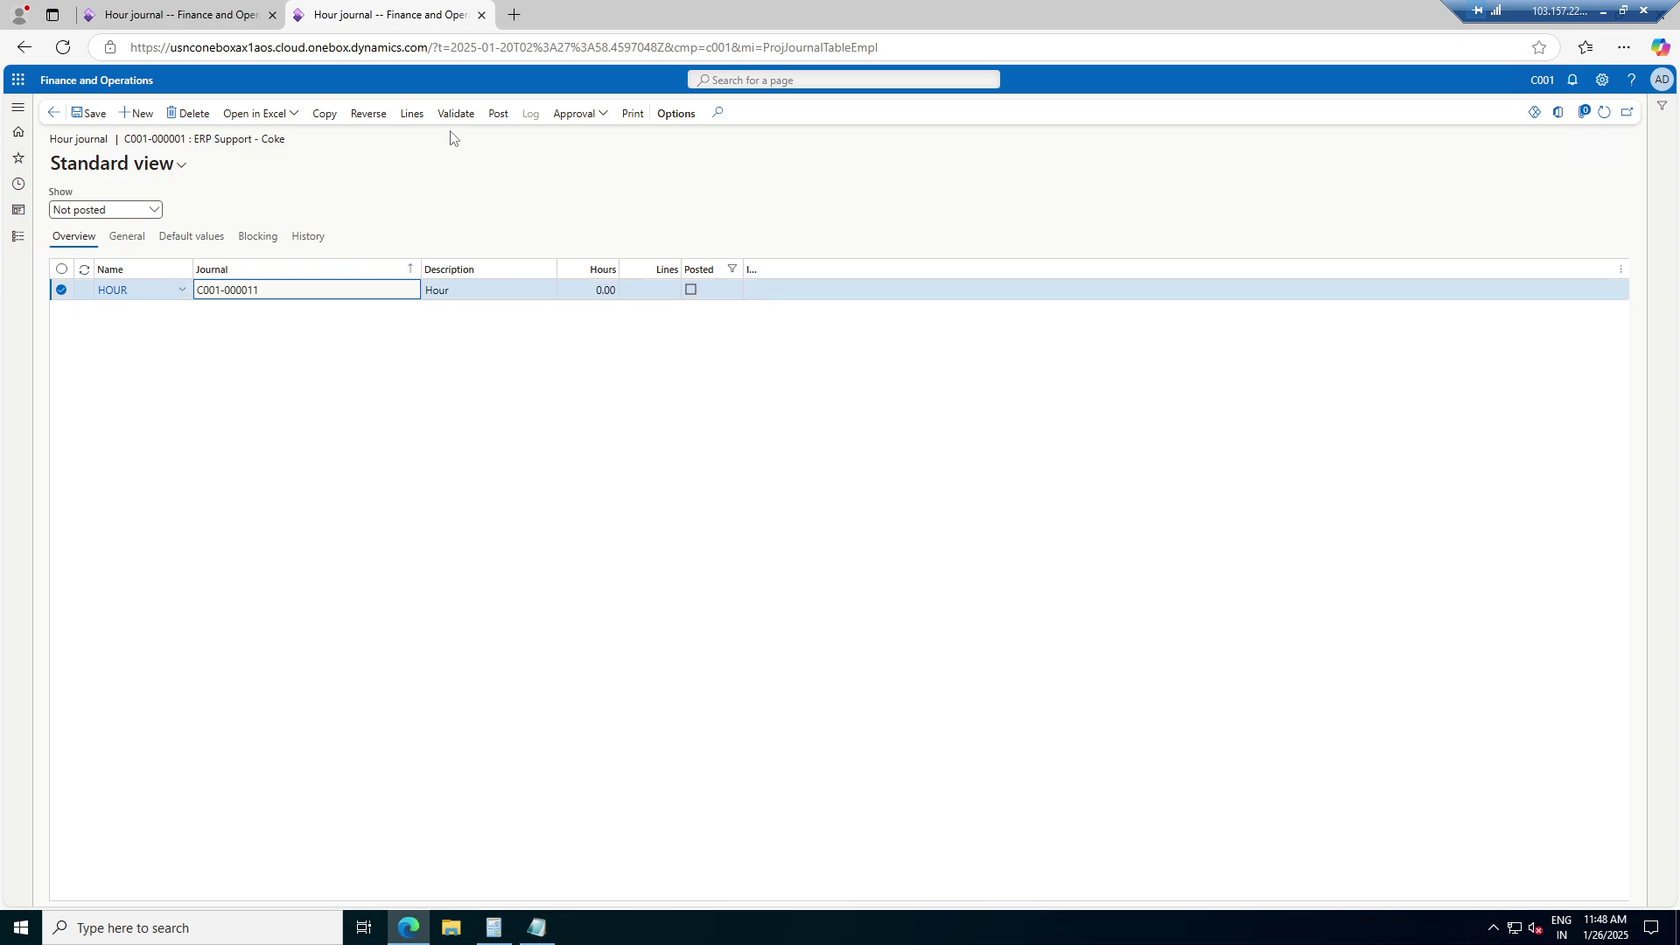
Add a line to the new hour journal and check the categories and transaction type filter offered for it
{"action": "left_click", "coordinate": [411, 118]}
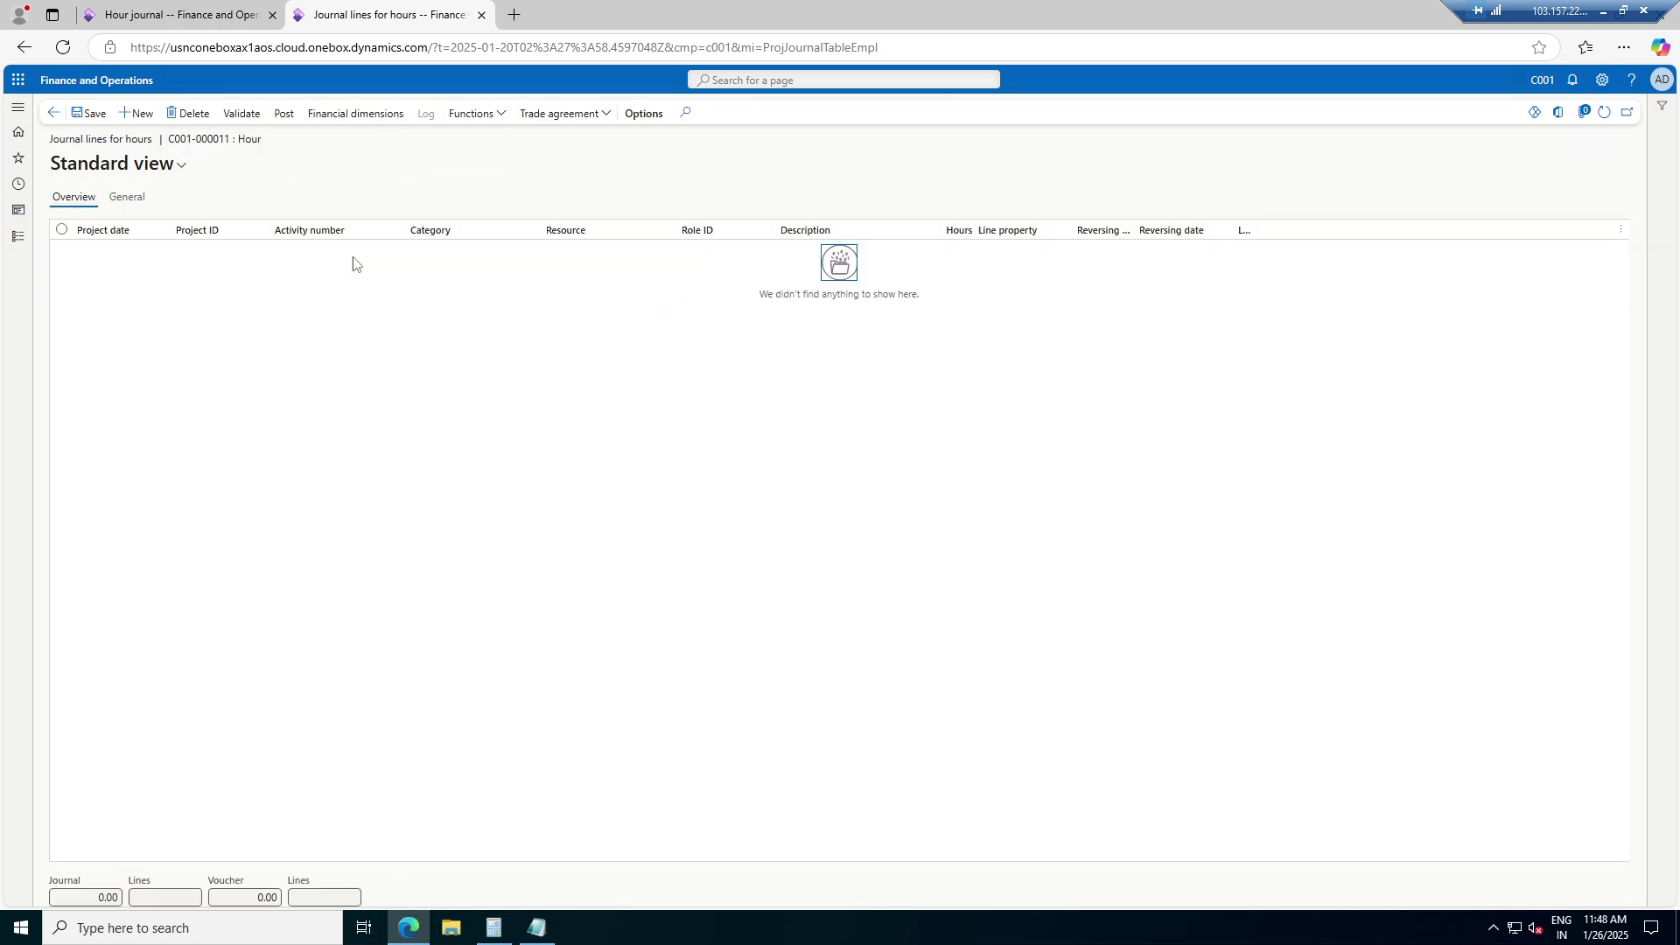
{"action": "left_click", "coordinate": [147, 113]}
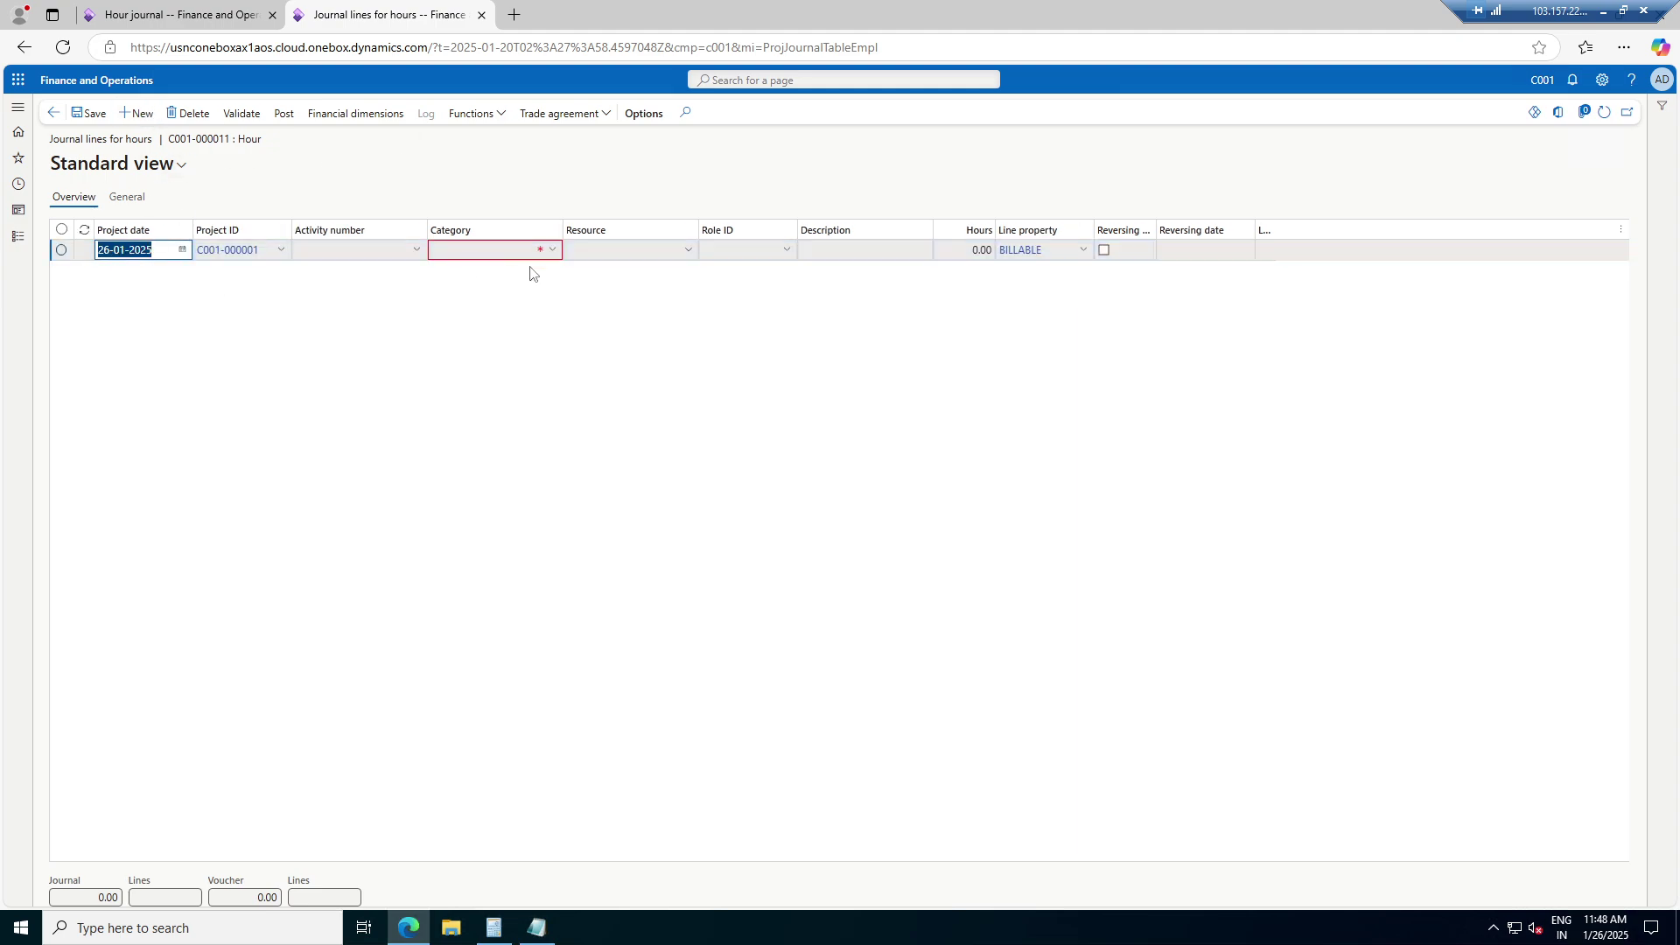
{"action": "left_click", "coordinate": [552, 251]}
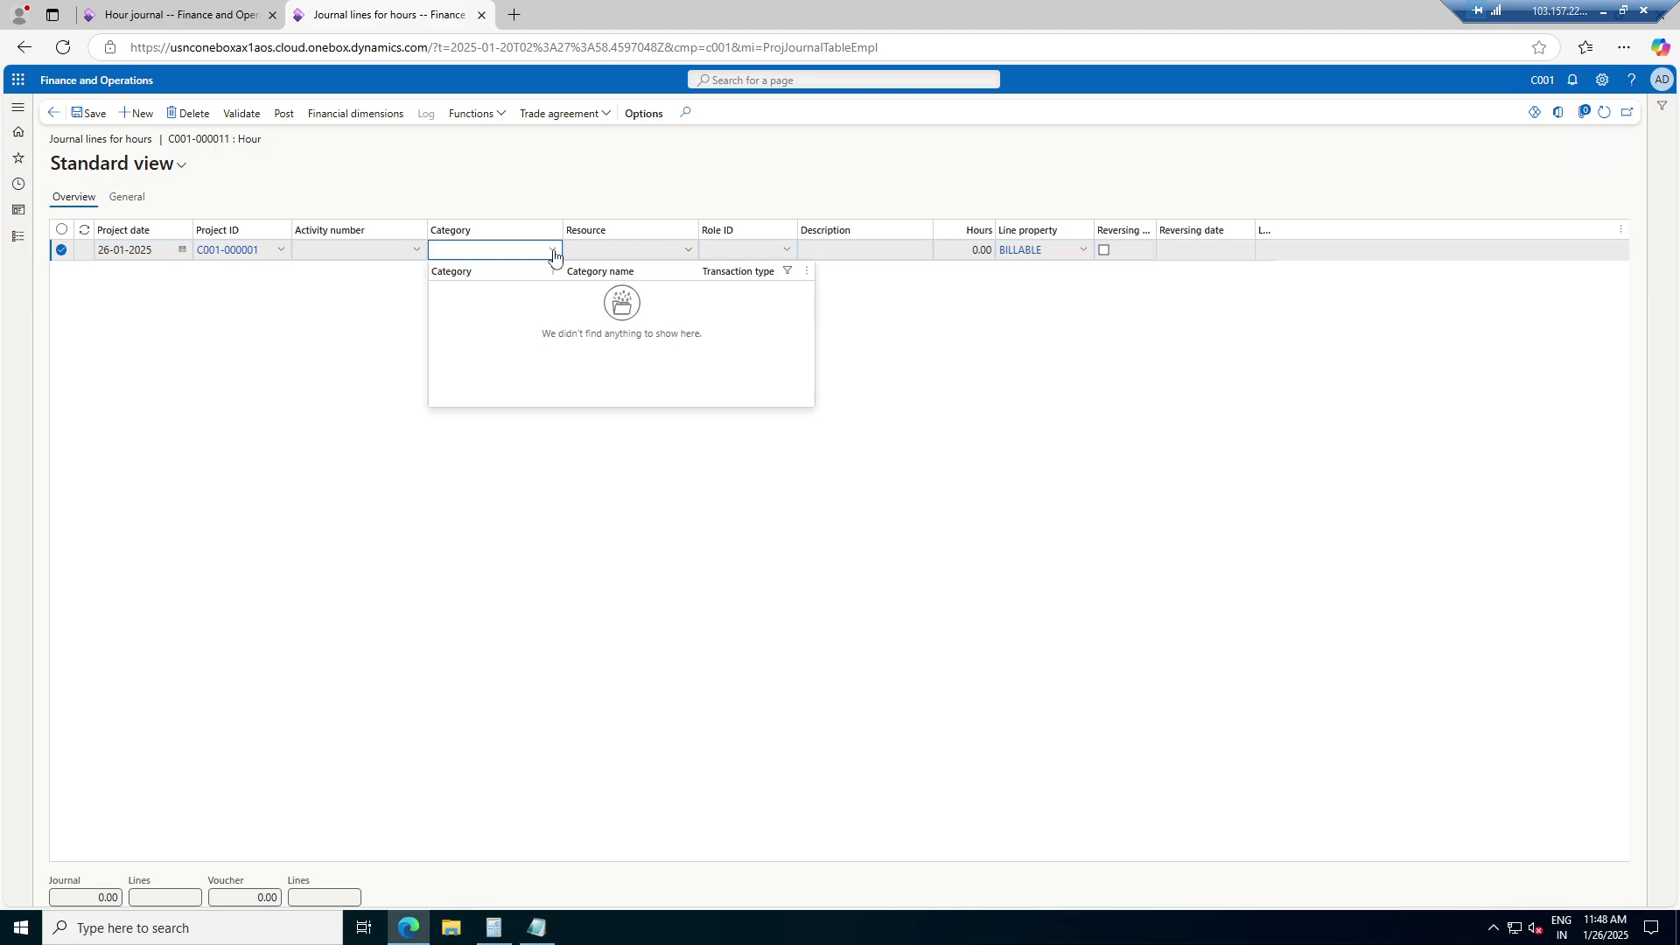
{"action": "left_click", "coordinate": [418, 445]}
{"action": "left_click", "coordinate": [558, 254]}
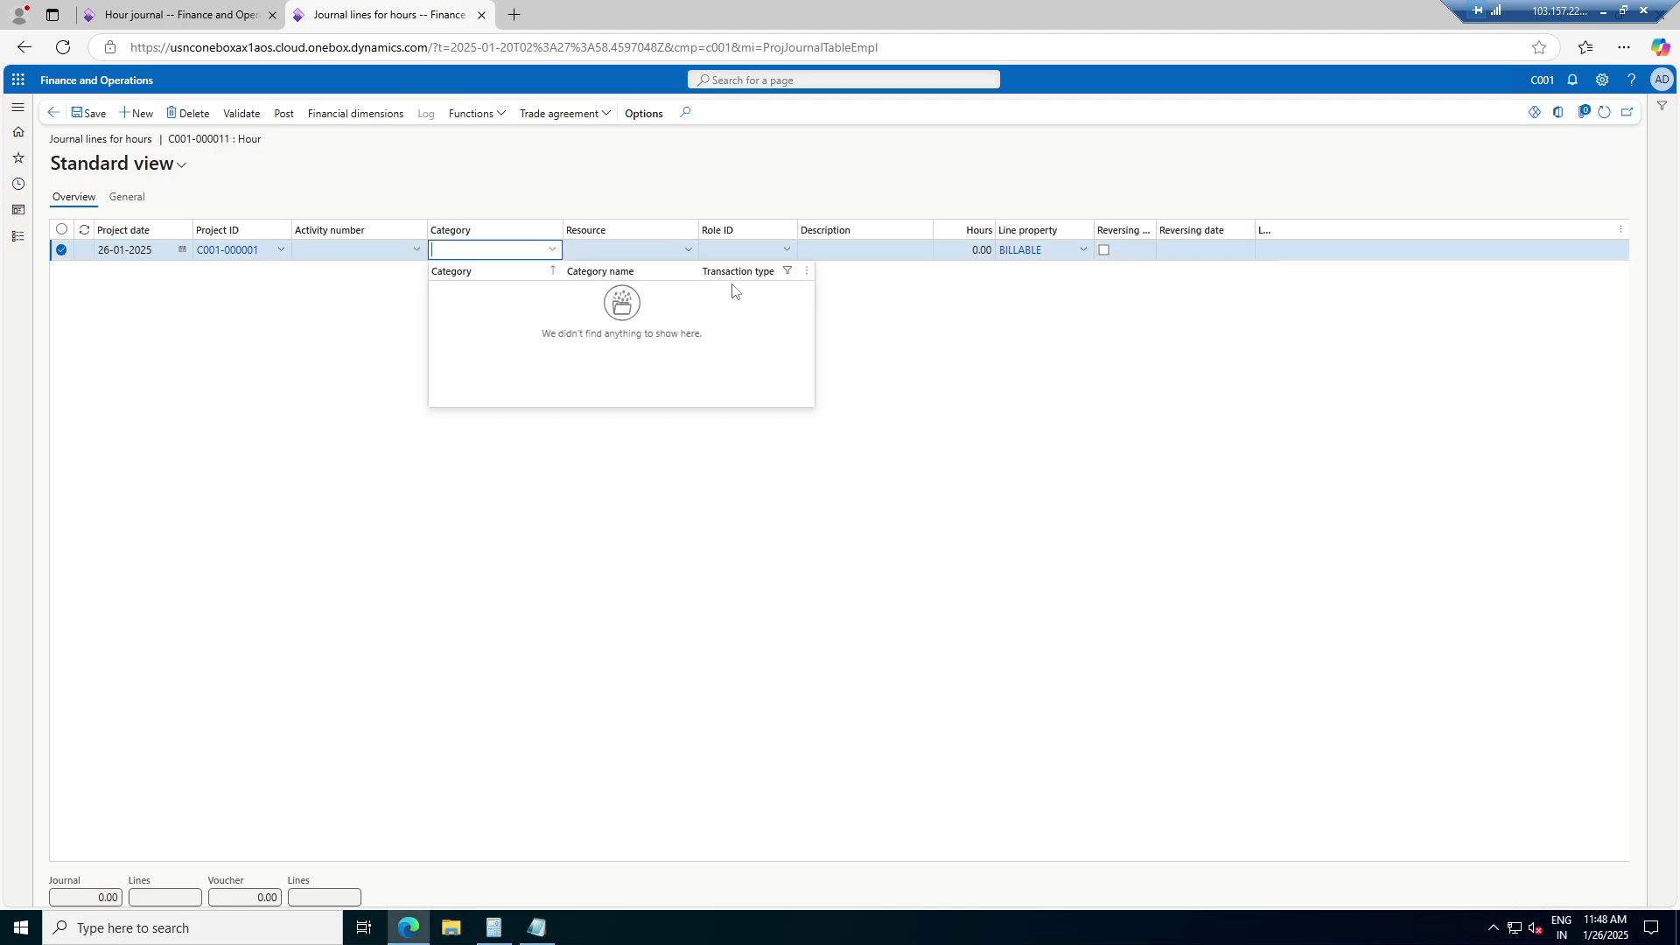
{"action": "left_click", "coordinate": [788, 273]}
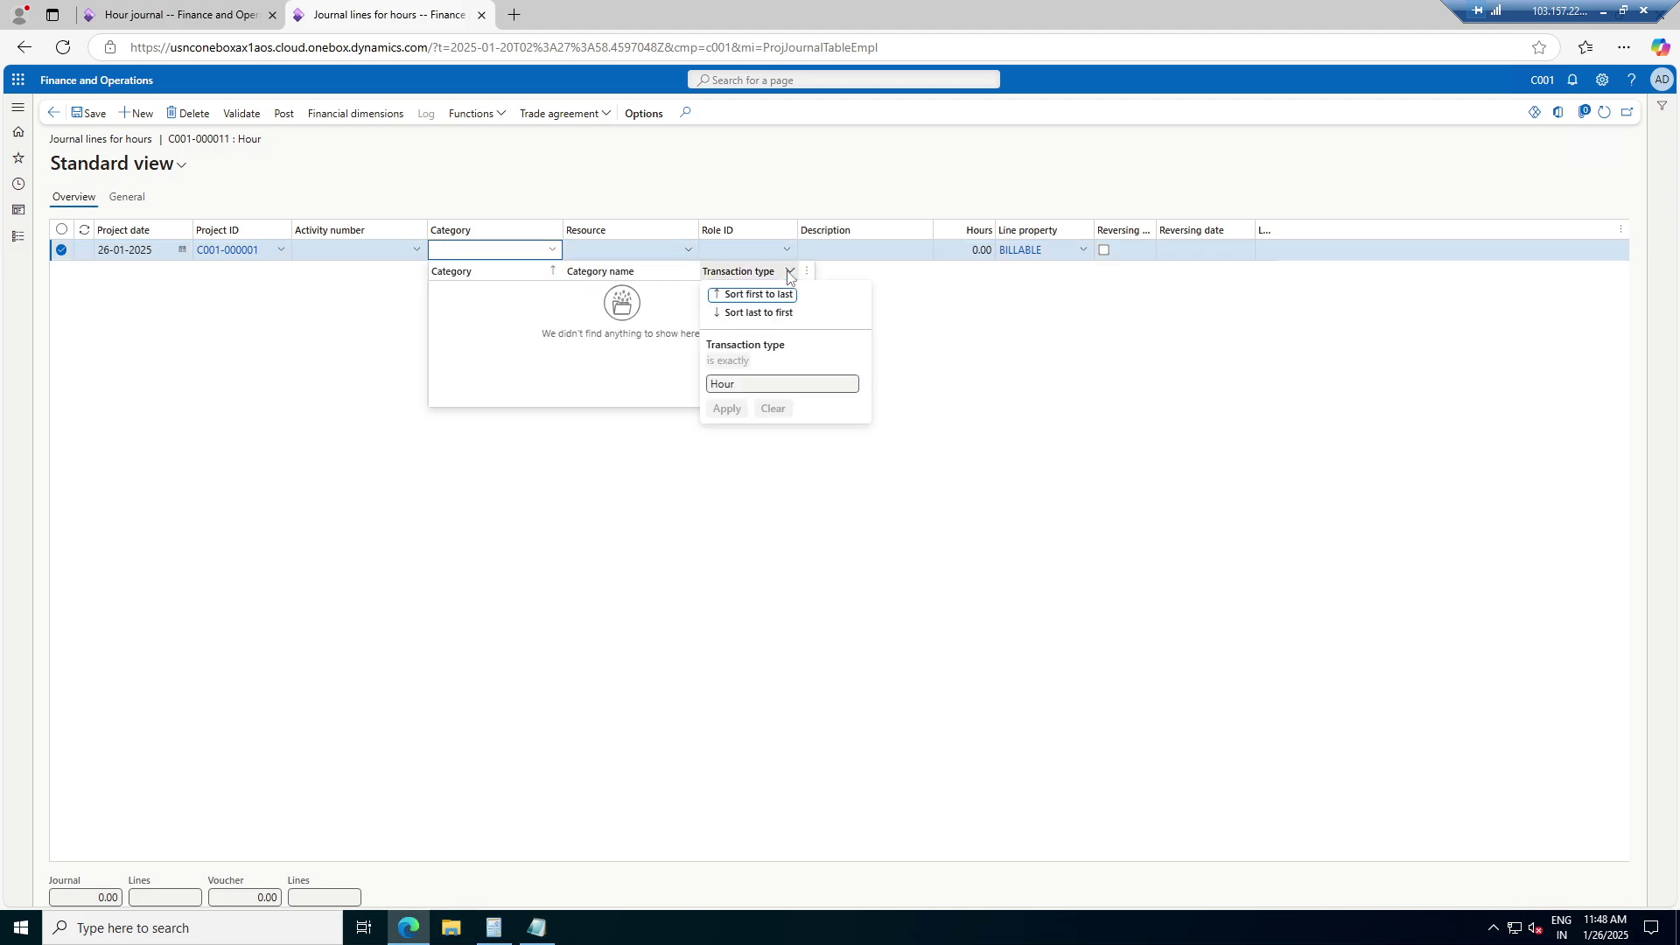
{"action": "left_click", "coordinate": [790, 277]}
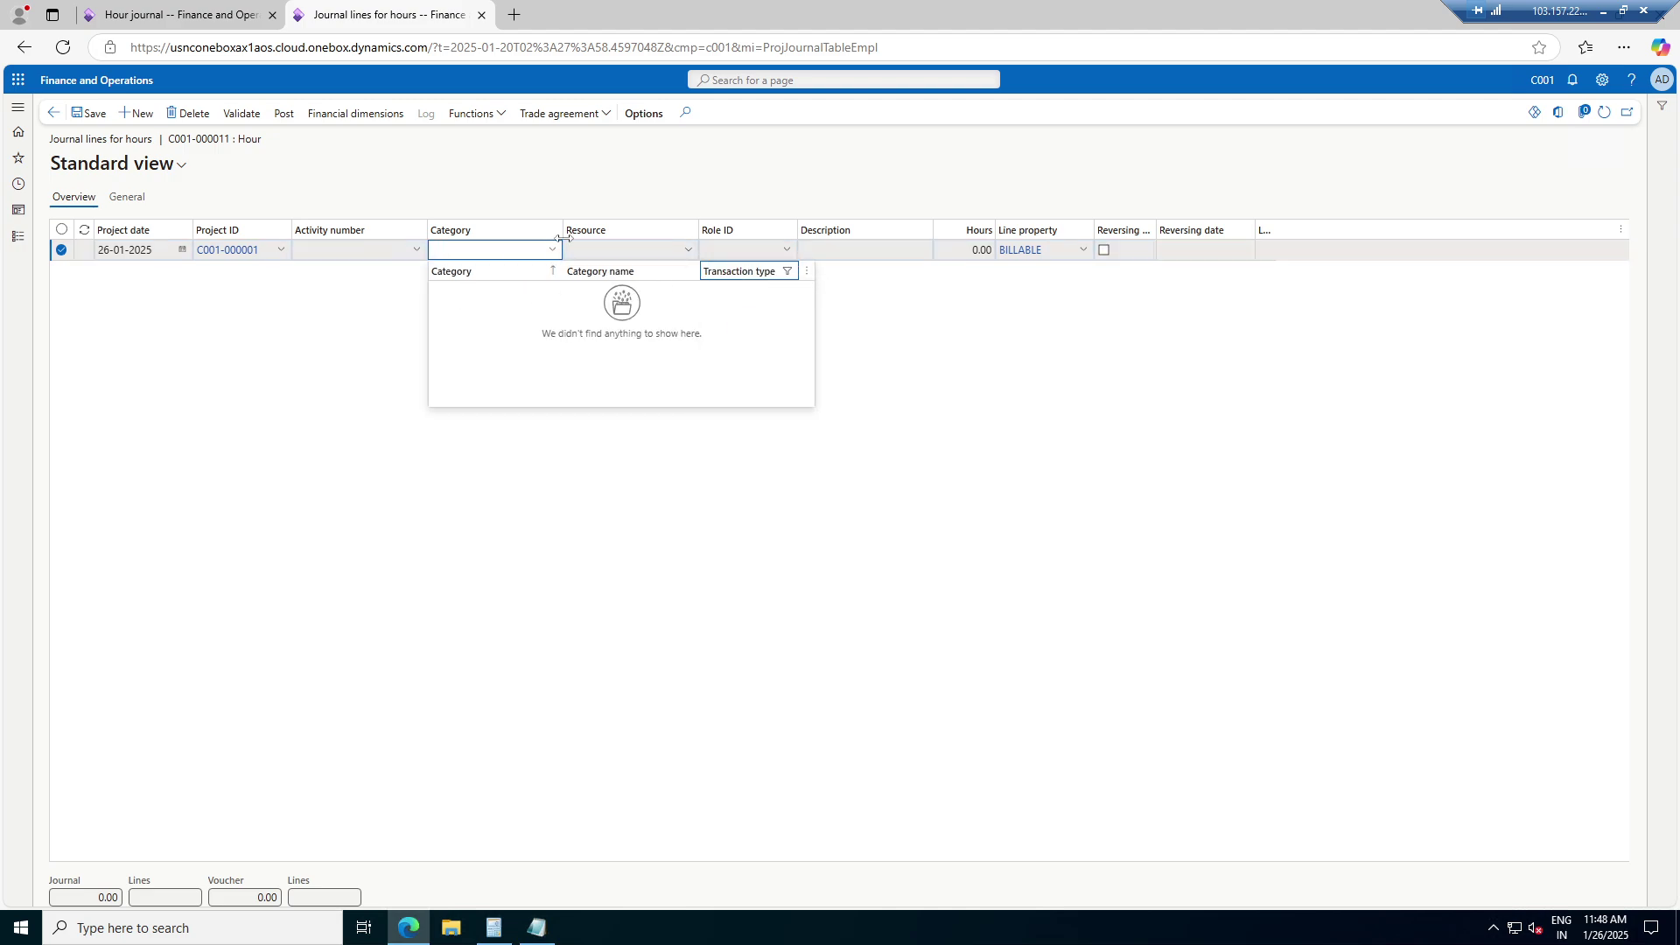
Go to the project categories from the line's category field and start a new category in the HOUR category group
{"action": "right_click", "coordinate": [552, 256]}
{"action": "key", "text": "Escape"}
{"action": "right_click", "coordinate": [553, 251]}
{"action": "left_click", "coordinate": [574, 458]}
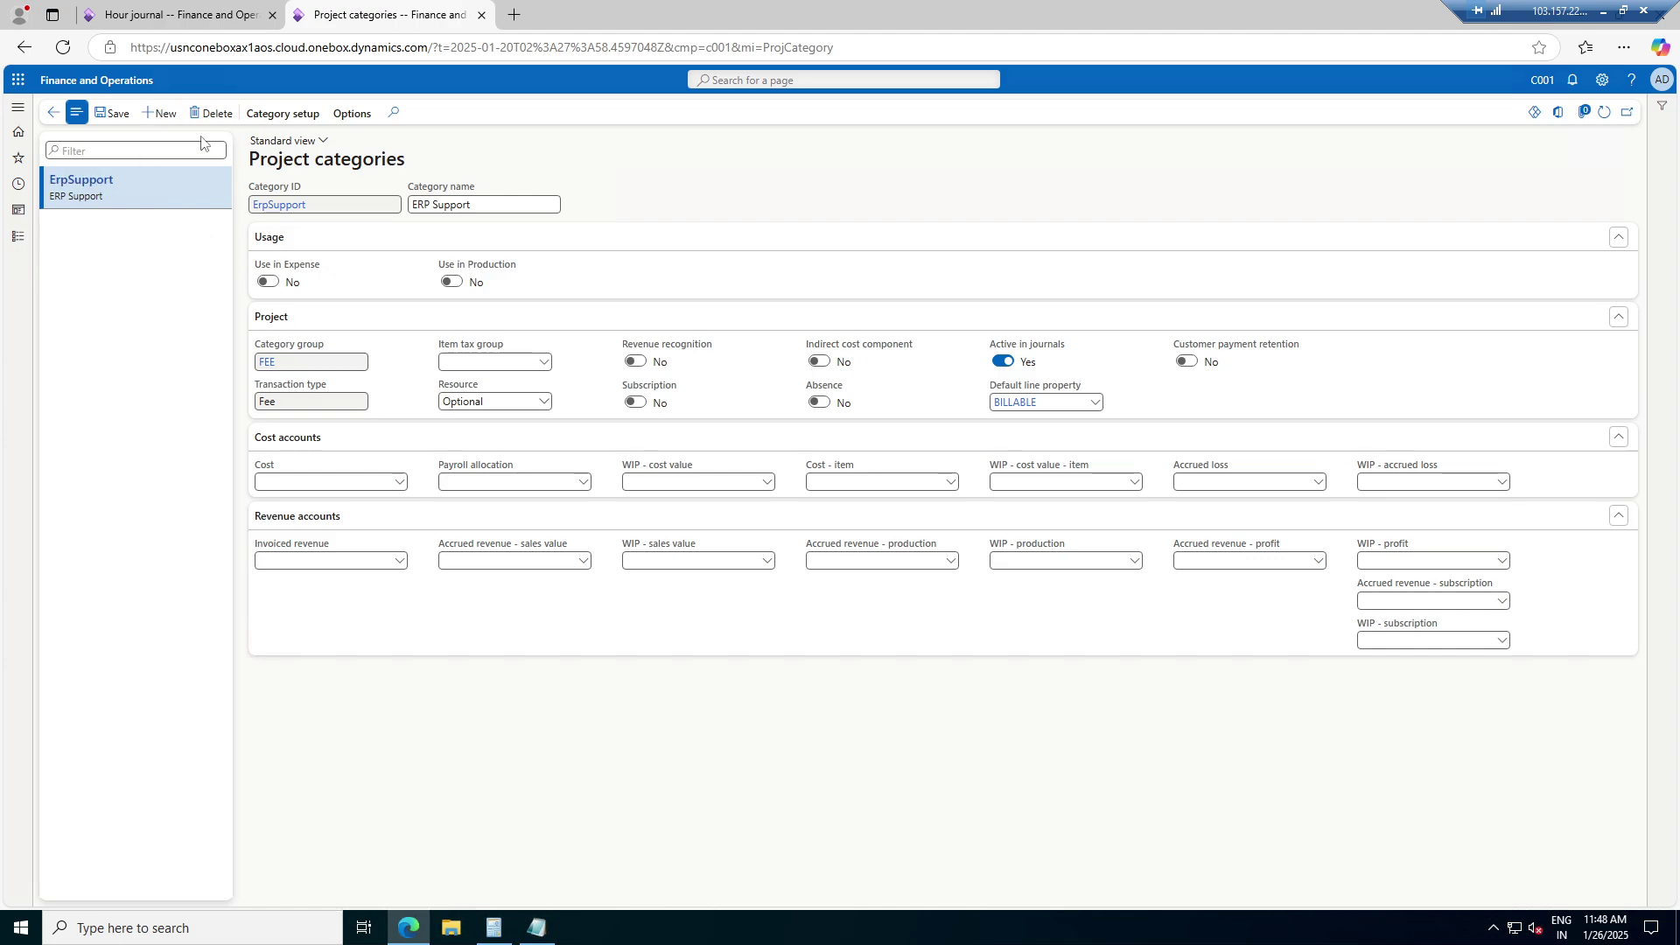
{"action": "key", "text": "alt+n"}
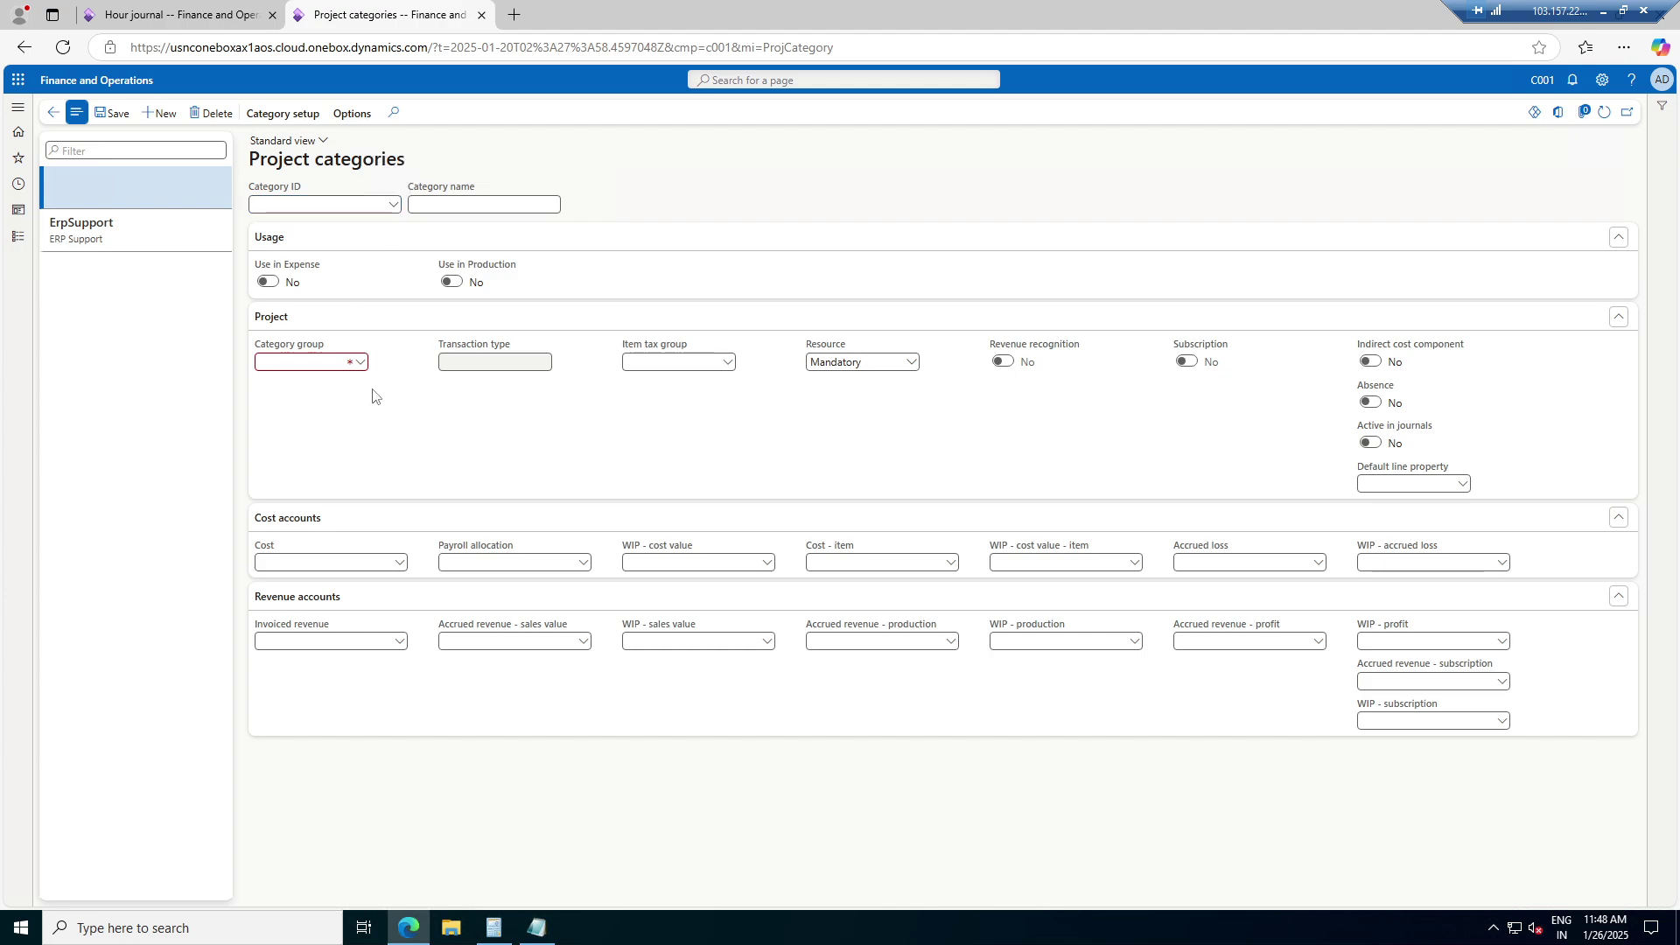
{"action": "left_click", "coordinate": [359, 362]}
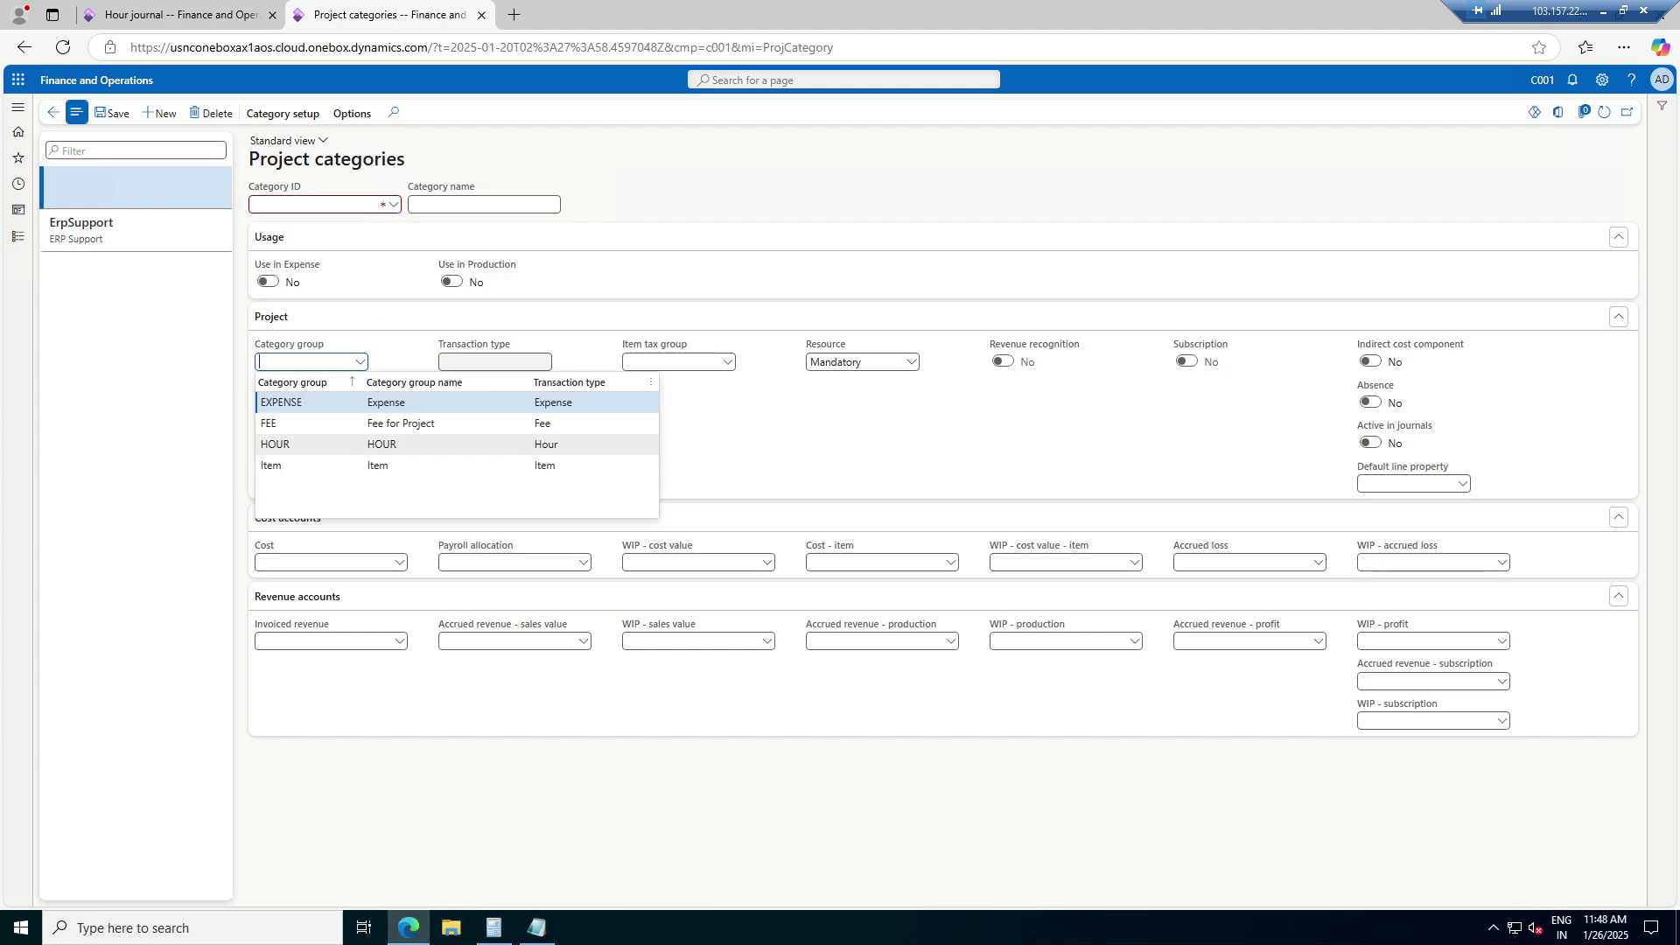
{"action": "left_click", "coordinate": [374, 444]}
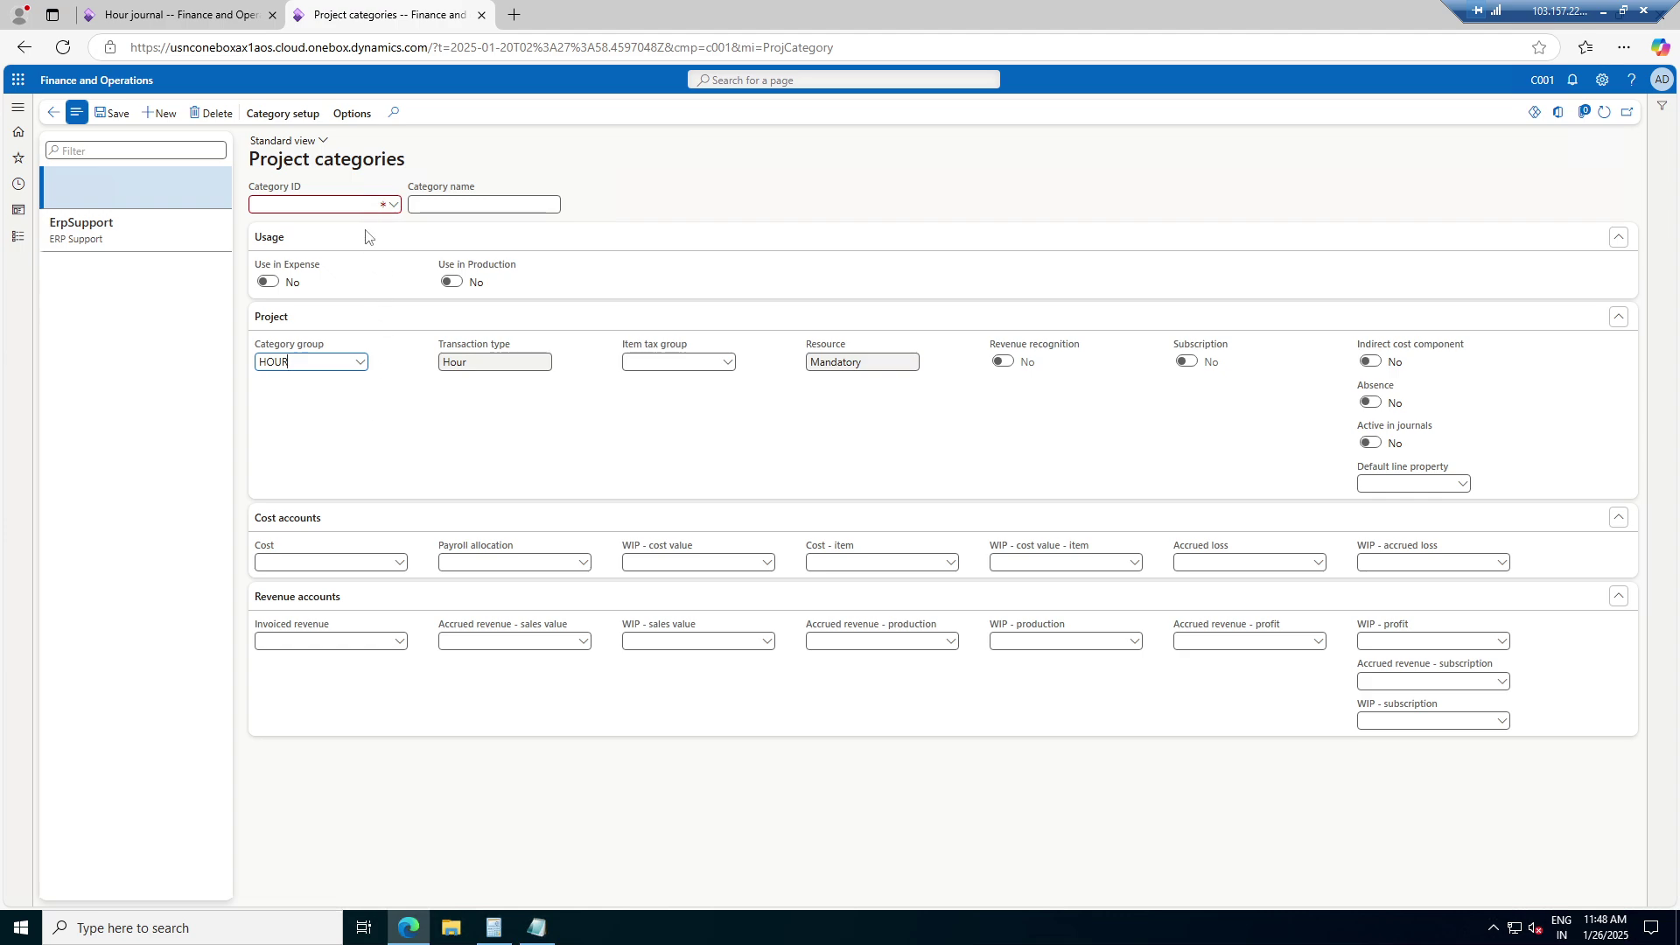
Search the available category IDs for an ERP support entry for the new project category
{"action": "left_click", "coordinate": [316, 205]}
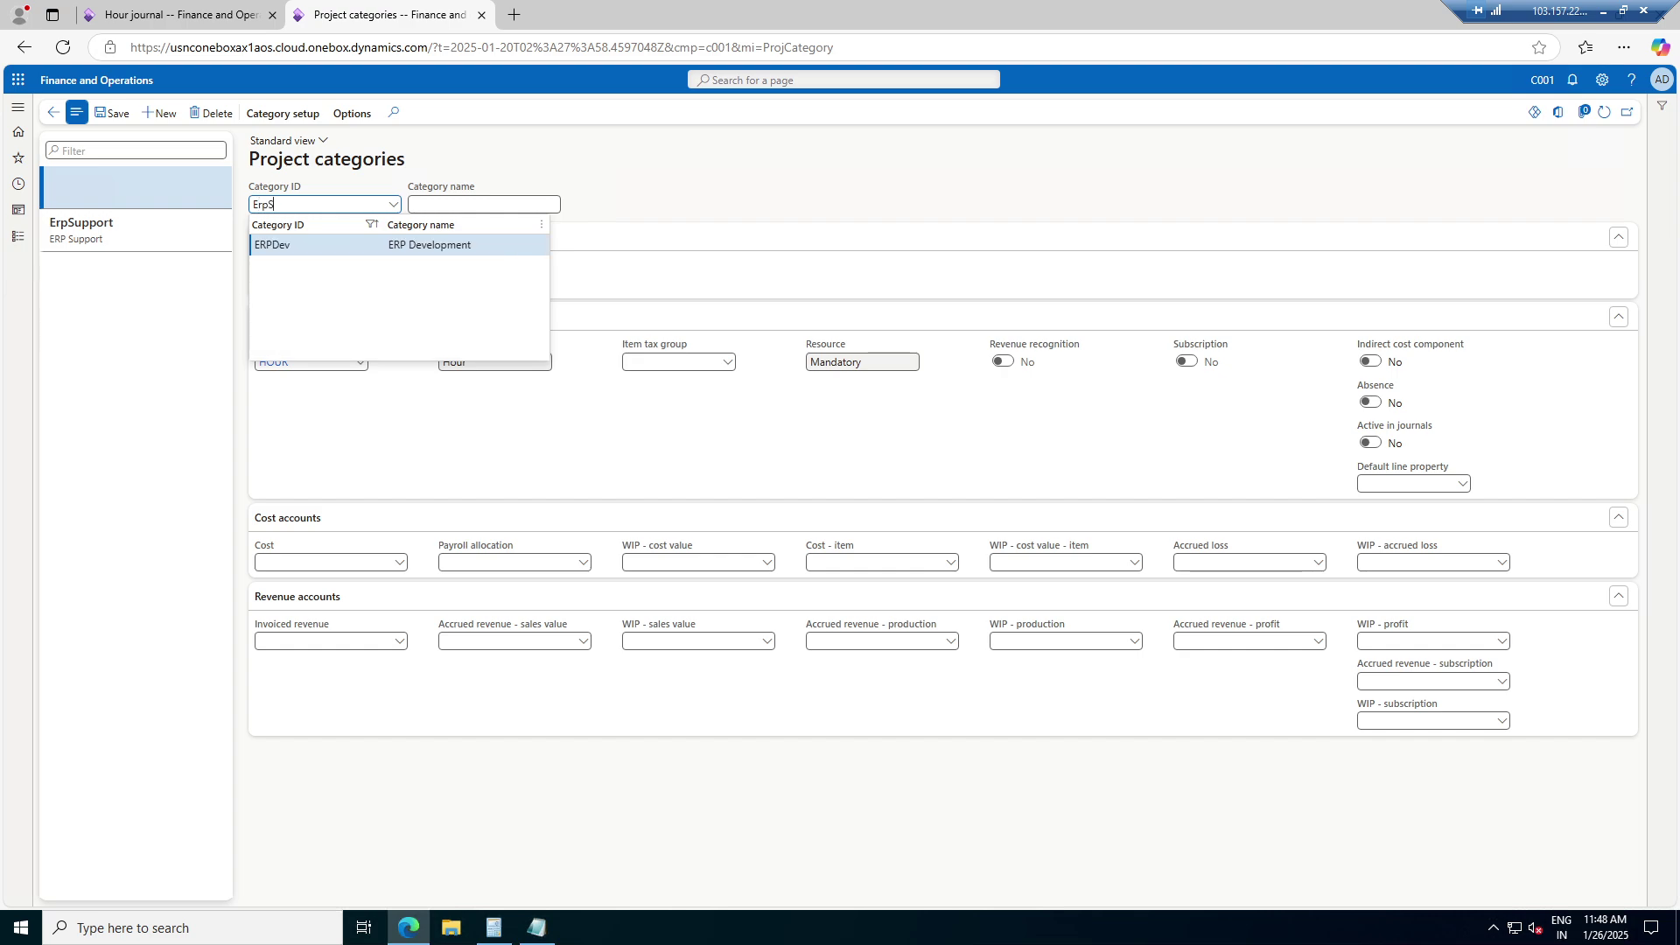
{"action": "type", "text": "pport"}
{"action": "key", "text": "BackSpace"}
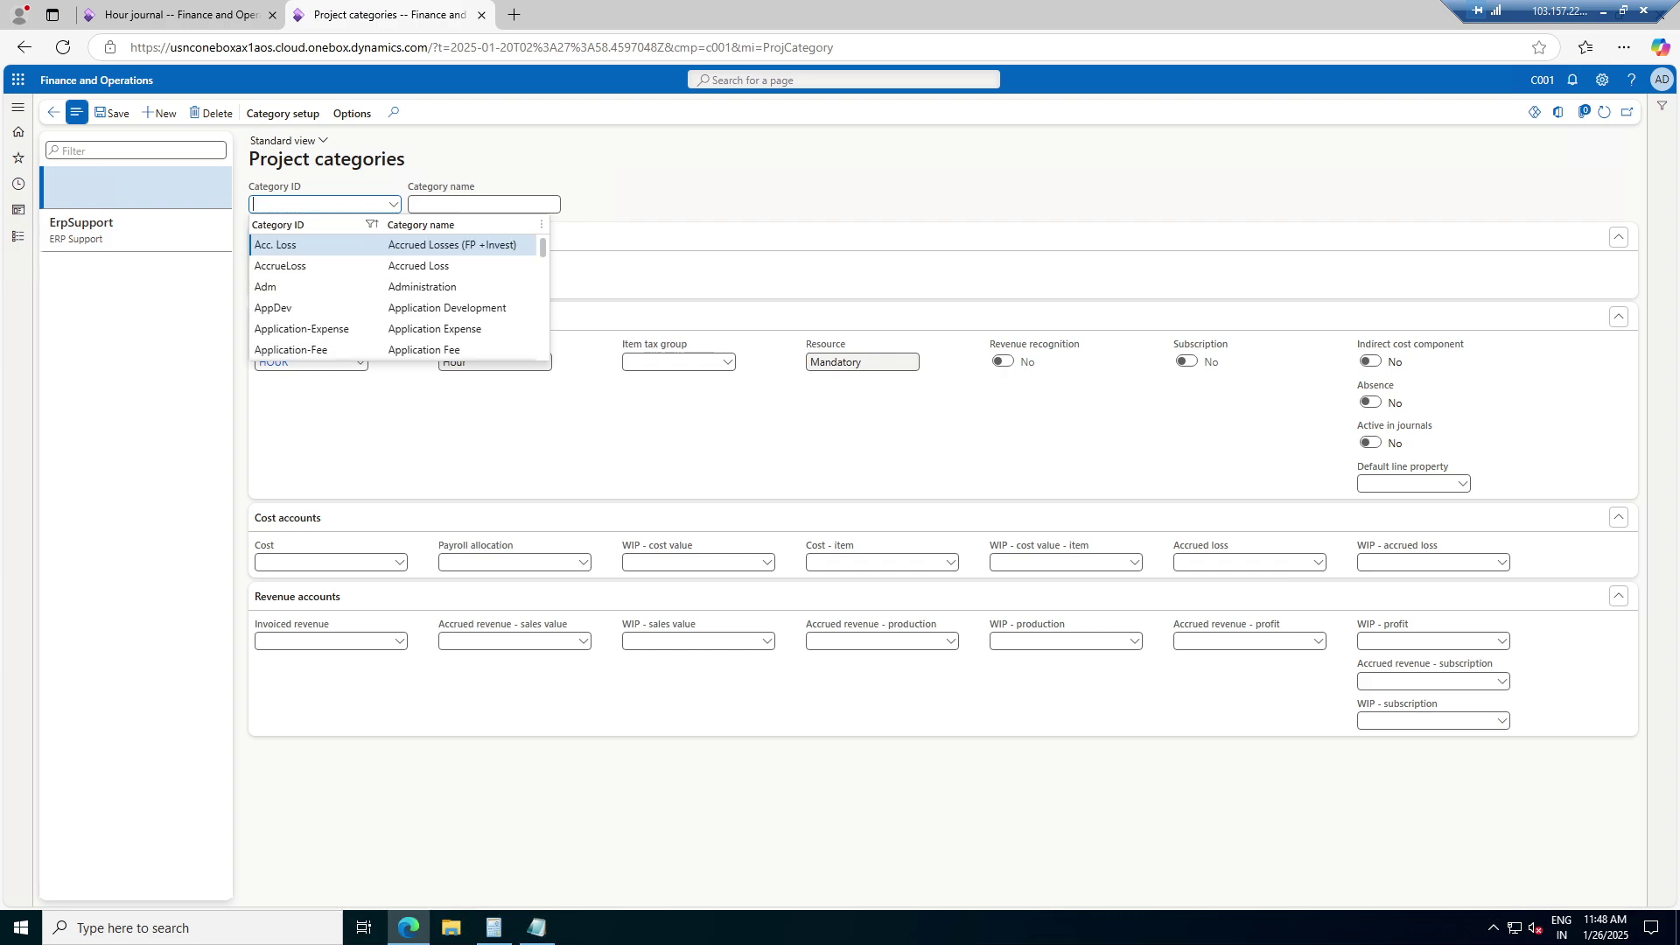
{"action": "scroll", "coordinate": [411, 302], "scroll_direction": "down", "scroll_amount": 2}
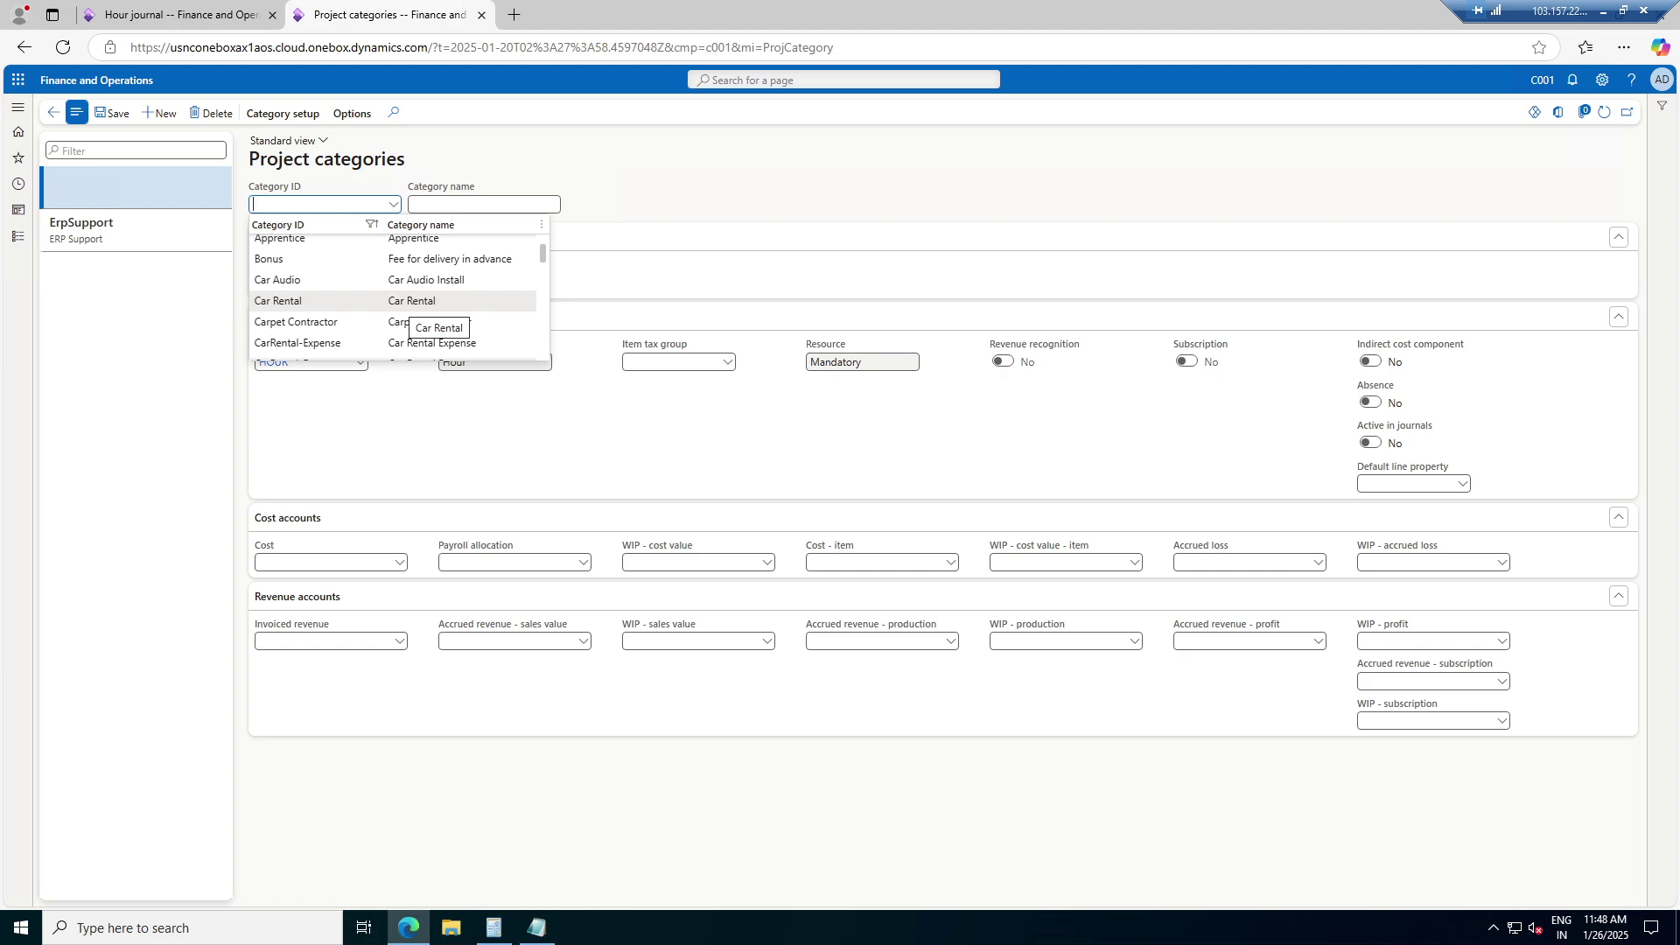
{"action": "scroll", "coordinate": [394, 298], "scroll_direction": "down", "scroll_amount": 3}
{"action": "scroll", "coordinate": [394, 297], "scroll_direction": "up", "scroll_amount": 1}
{"action": "scroll", "coordinate": [394, 302], "scroll_direction": "down", "scroll_amount": 5}
{"action": "scroll", "coordinate": [394, 298], "scroll_direction": "down", "scroll_amount": 2}
{"action": "scroll", "coordinate": [394, 298], "scroll_direction": "up", "scroll_amount": 2}
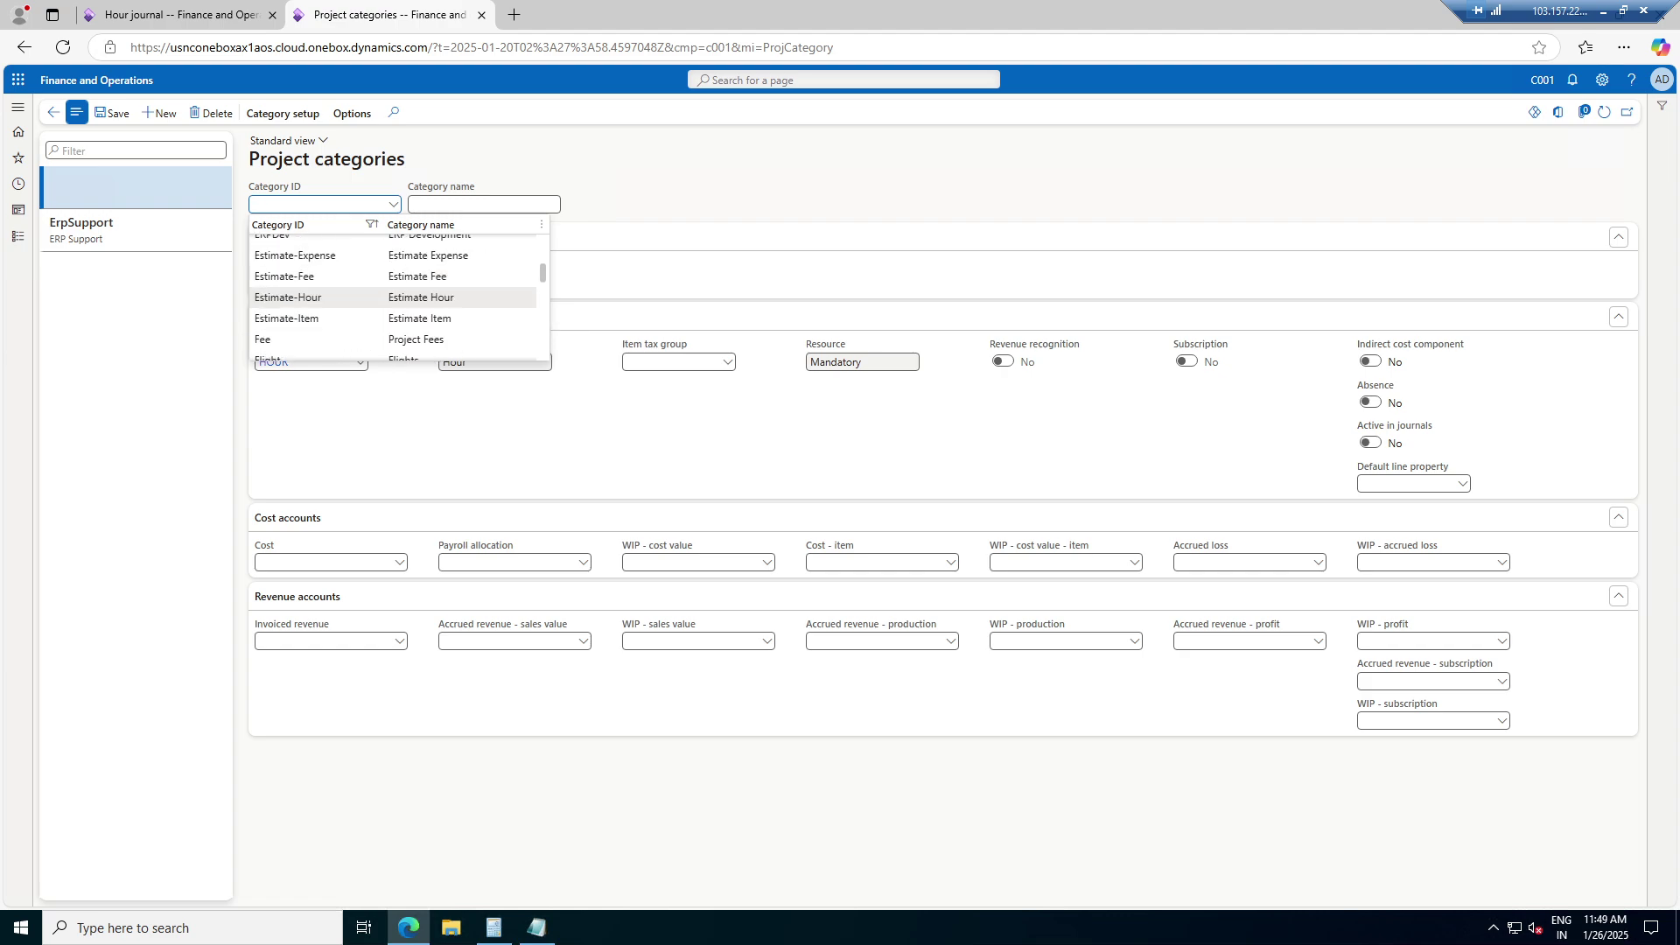
Create and save a shared category with ID and name ErpSupport-Hour that can be used in Project, then return to the project categories
{"action": "right_click", "coordinate": [394, 209]}
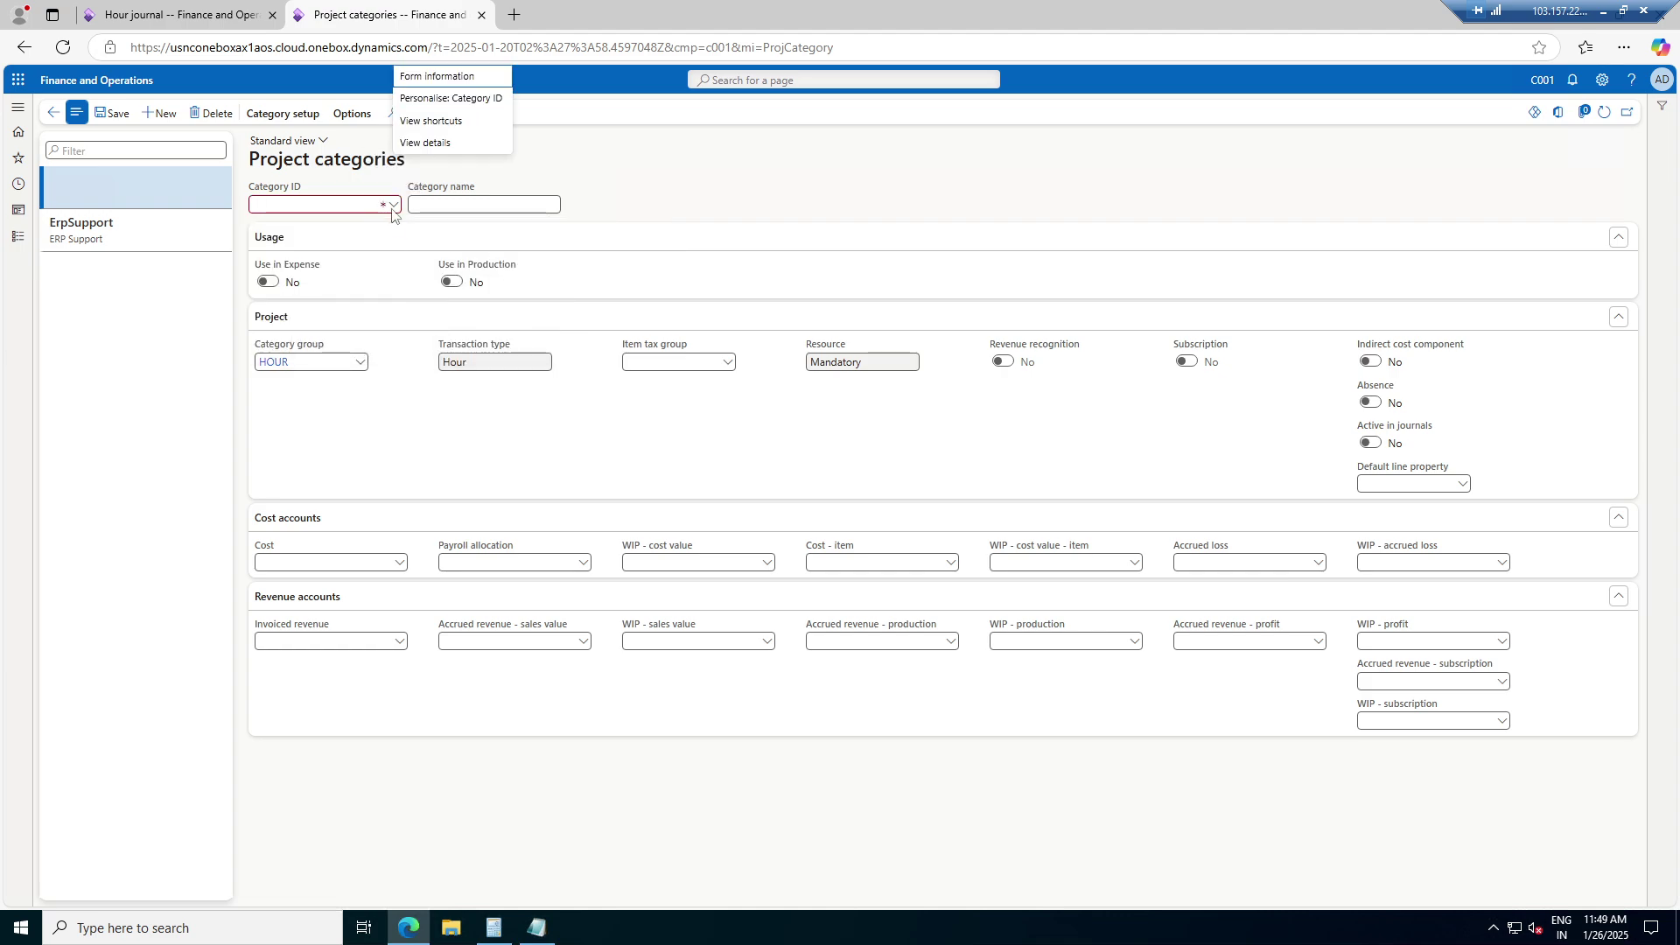
{"action": "right_click", "coordinate": [393, 209]}
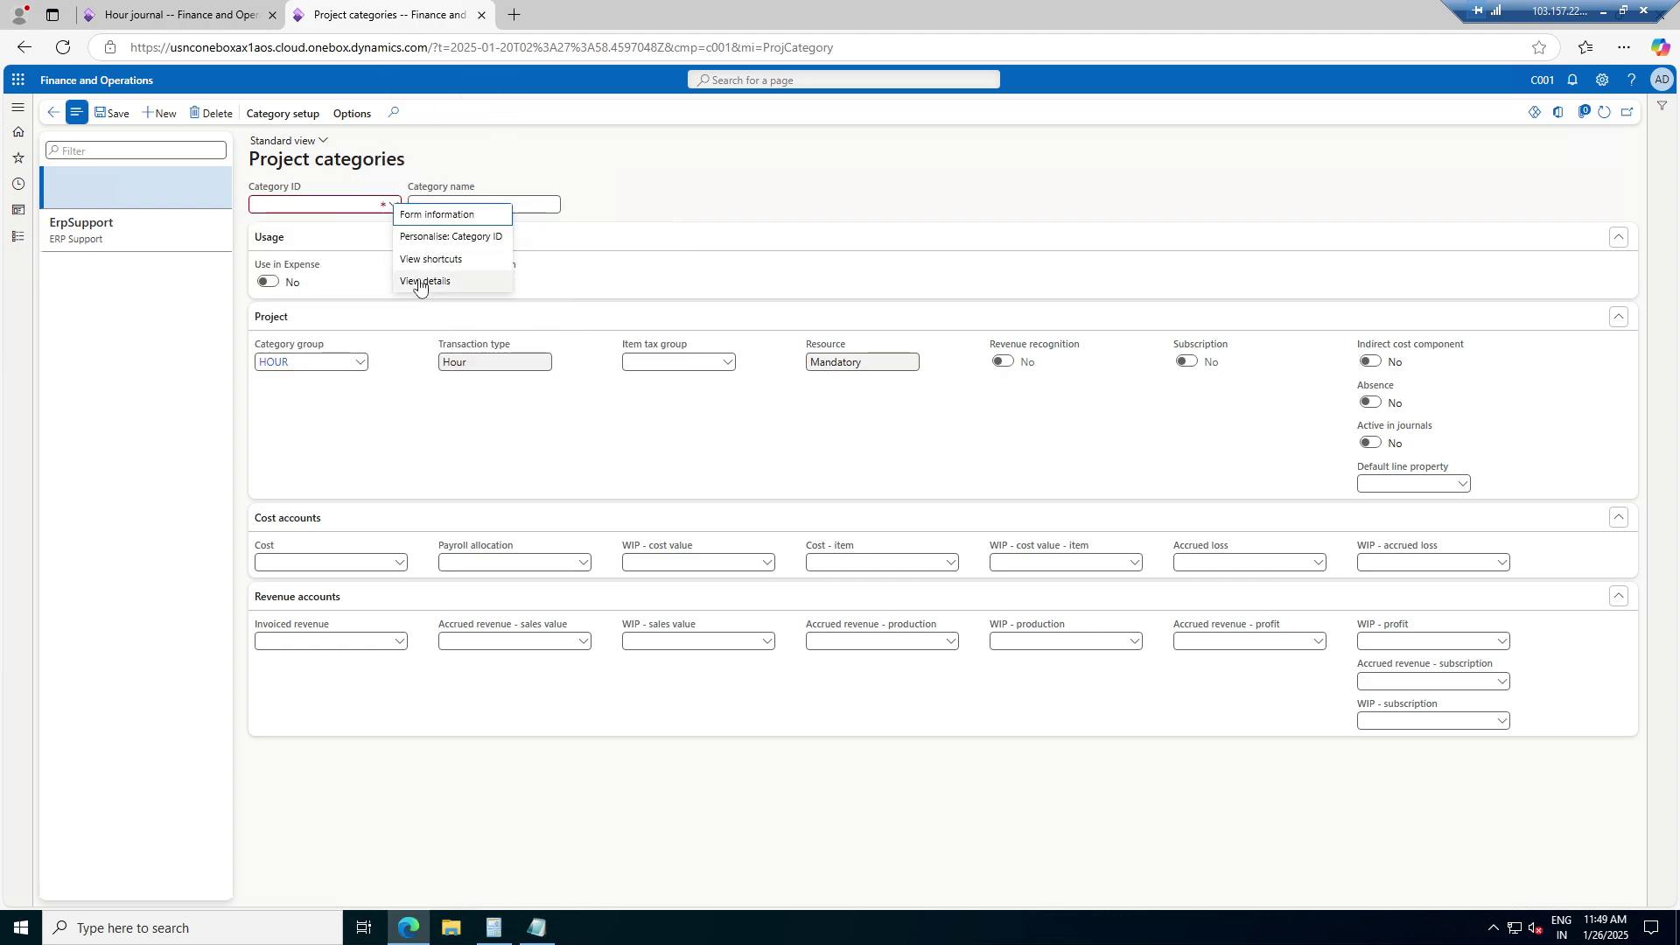
{"action": "left_click", "coordinate": [424, 281]}
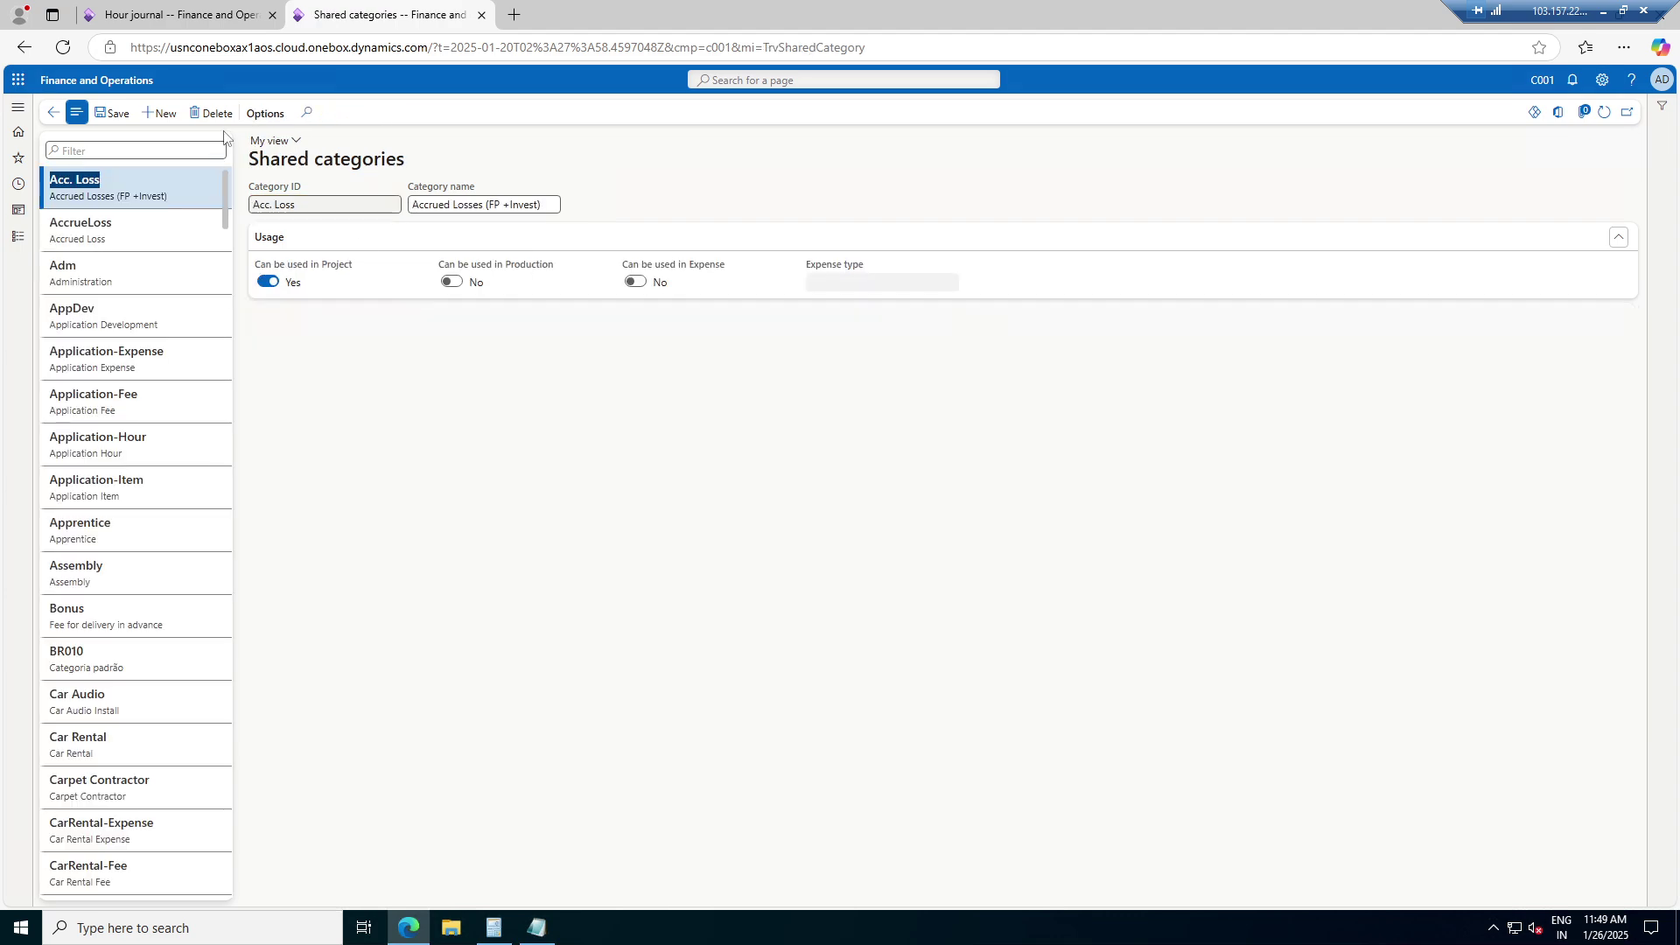
{"action": "left_click", "coordinate": [160, 112]}
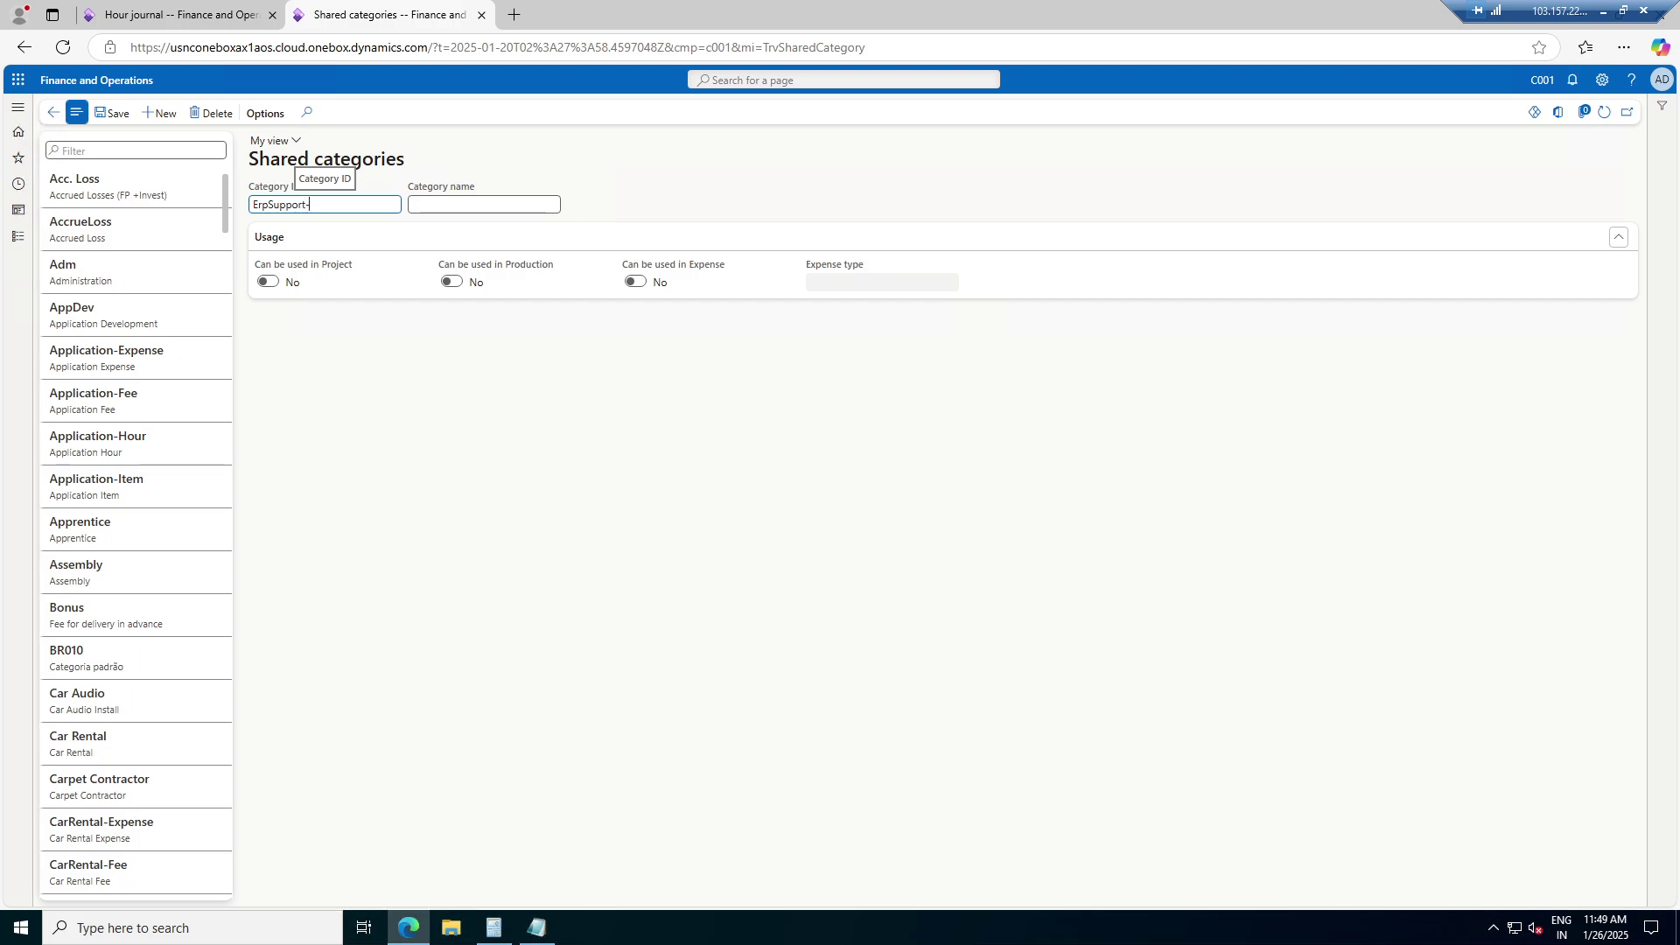
{"action": "key", "text": "Tab"}
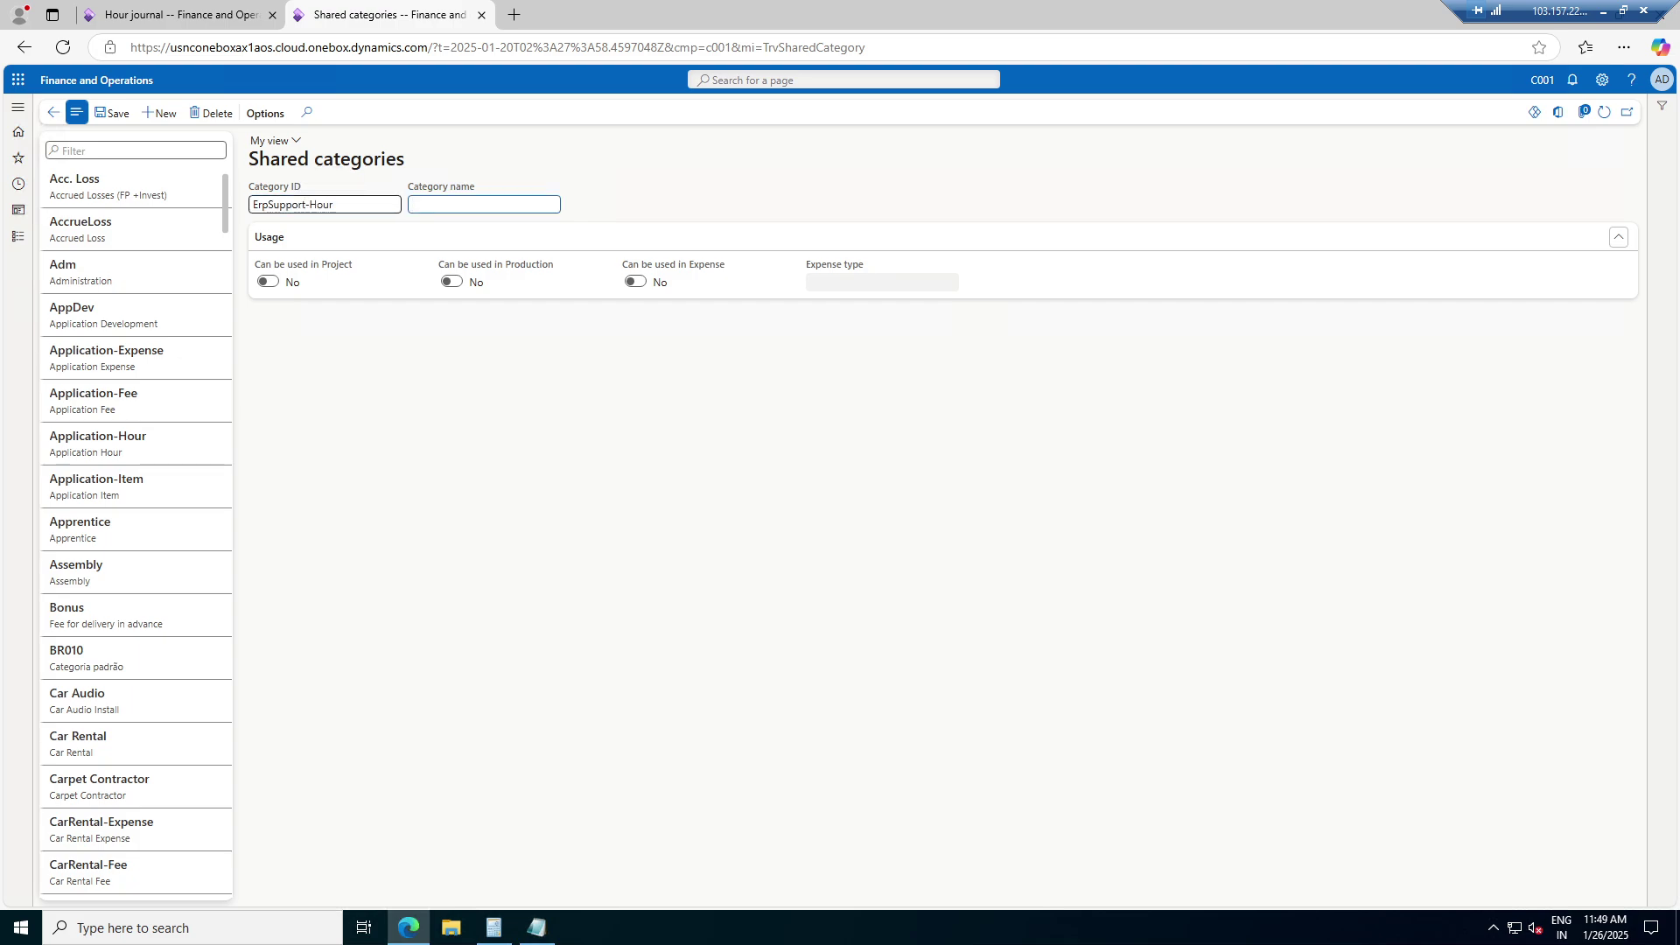
{"action": "key", "text": "shift+Tab"}
{"action": "key", "text": "ctrl+c"}
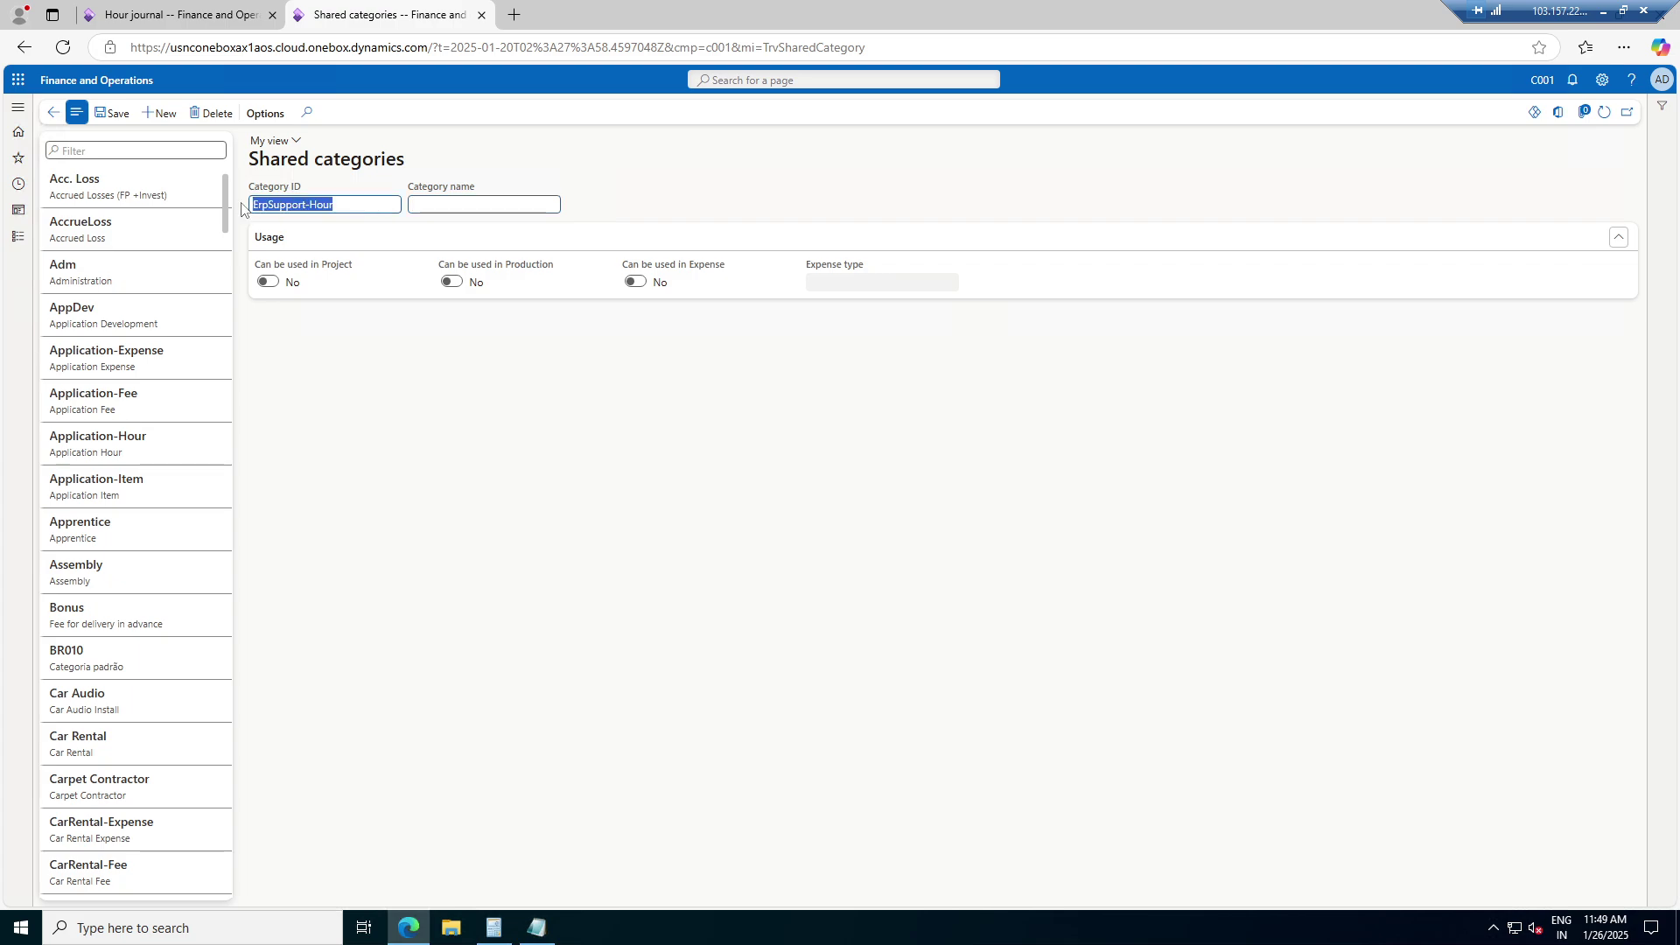
{"action": "key", "text": "Tab"}
{"action": "key", "text": "ctrl+v"}
{"action": "left_click", "coordinate": [268, 281]}
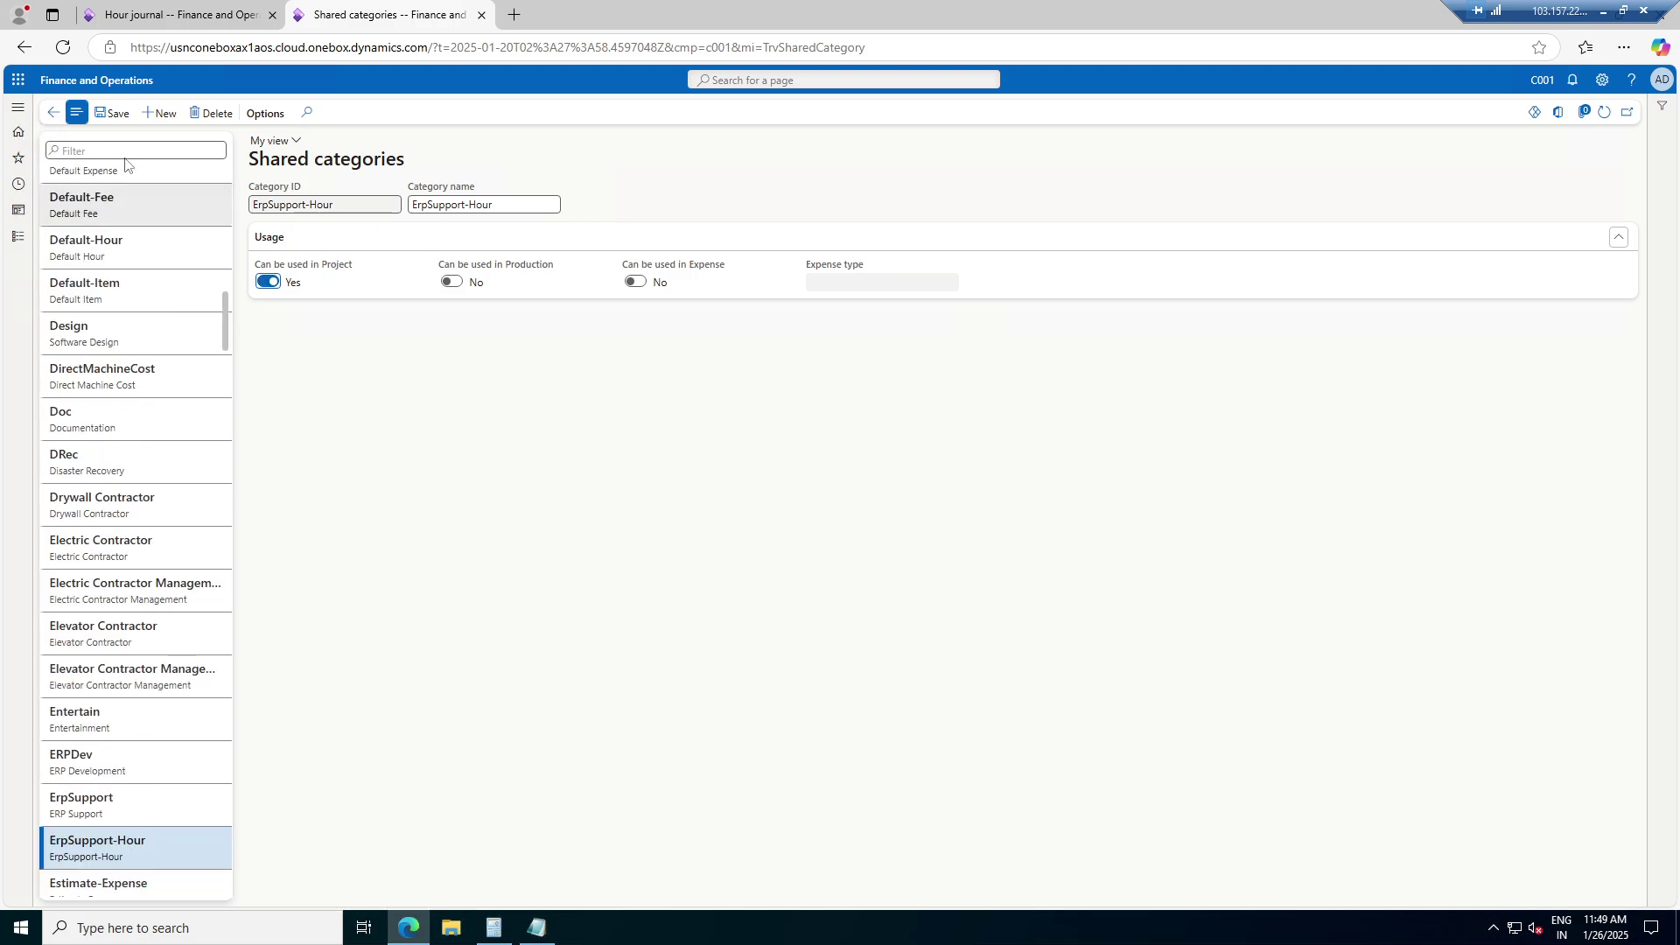
{"action": "left_click", "coordinate": [110, 112]}
{"action": "left_click", "coordinate": [53, 115]}
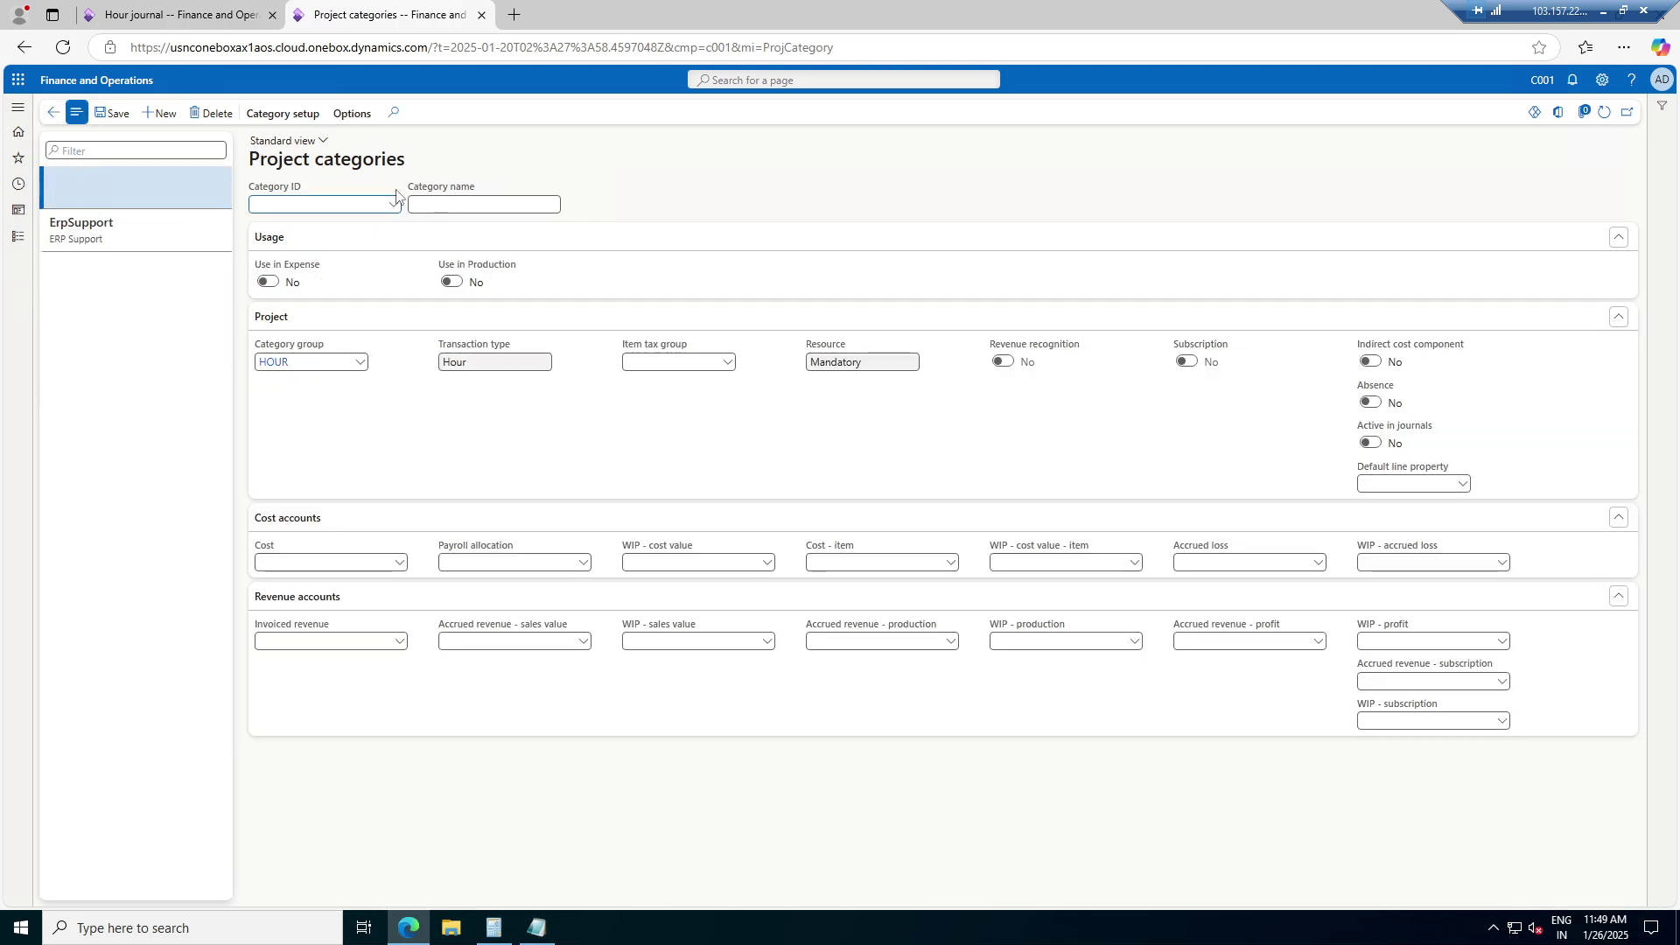
Set the new project category's ID to ErpSupport-Hour and return to the hour journal lines
{"action": "left_click", "coordinate": [393, 204]}
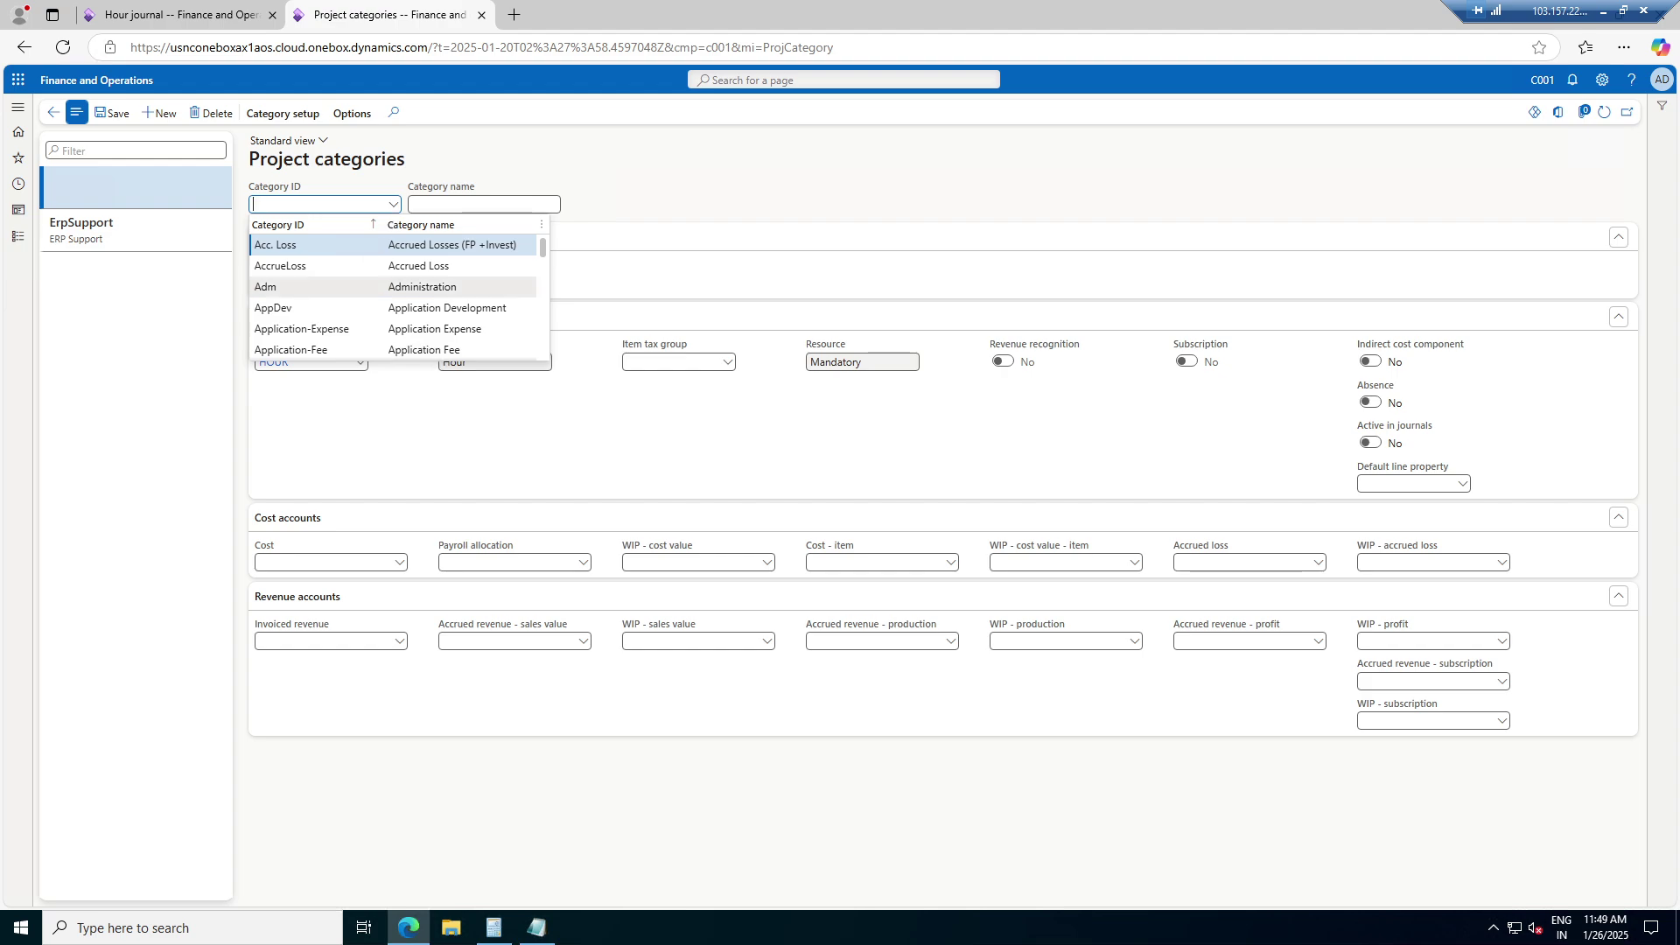
{"action": "scroll", "coordinate": [340, 342], "scroll_direction": "down", "scroll_amount": 1}
{"action": "scroll", "coordinate": [340, 342], "scroll_direction": "down", "scroll_amount": 8}
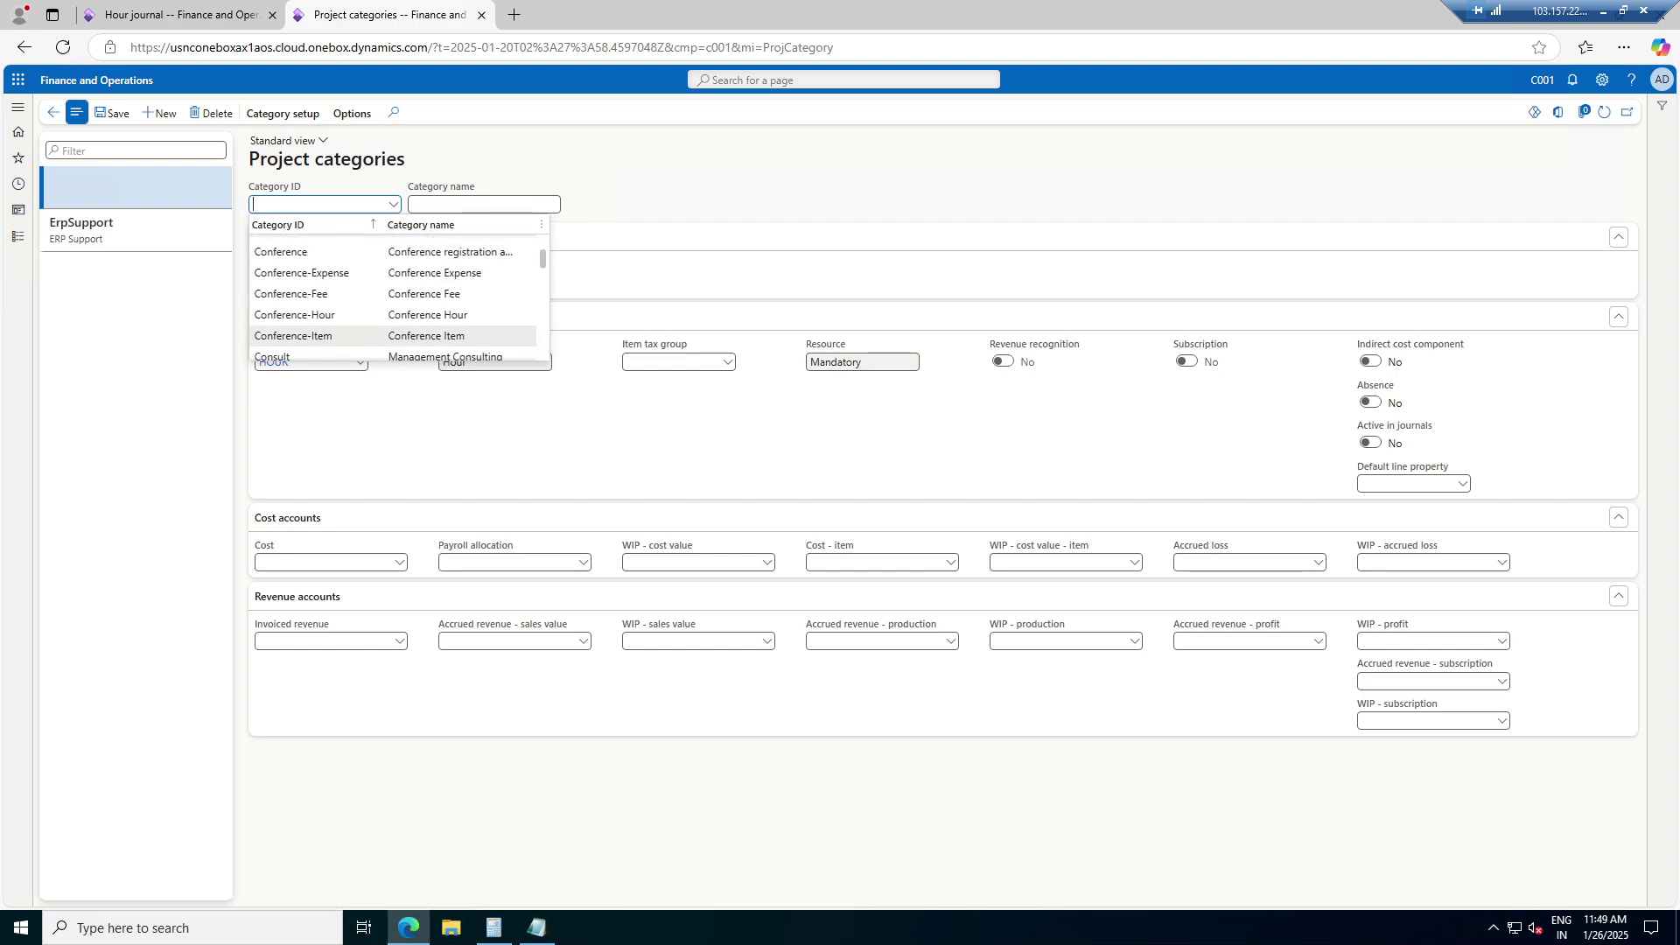
{"action": "scroll", "coordinate": [341, 342], "scroll_direction": "down", "scroll_amount": 5}
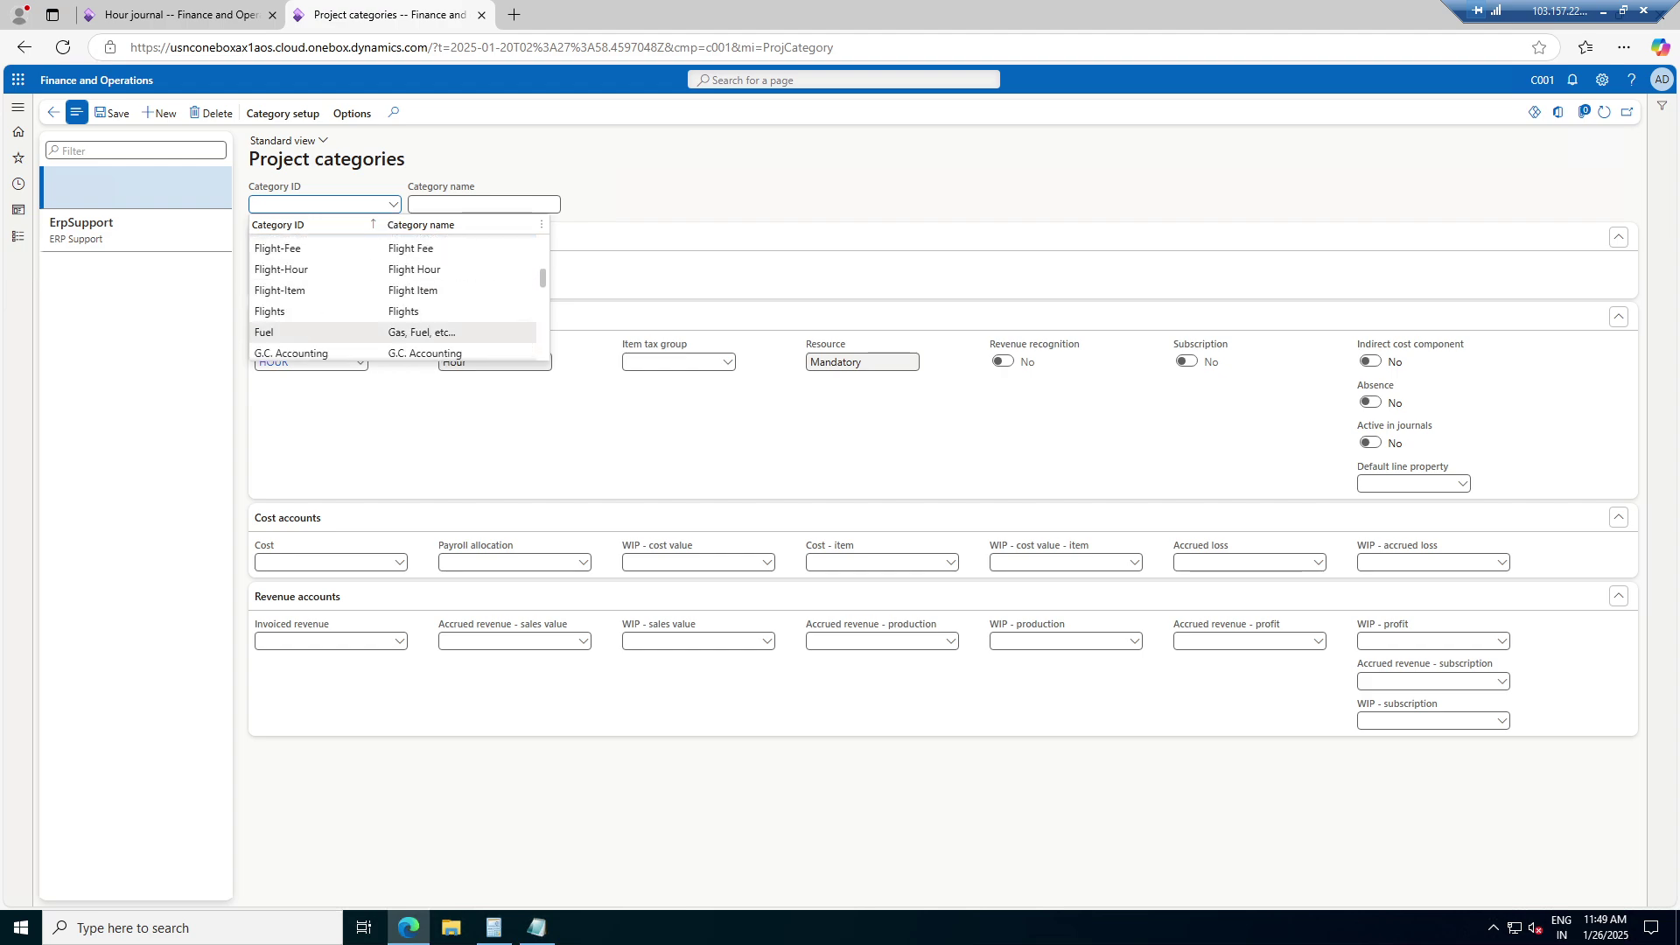
{"action": "scroll", "coordinate": [340, 342], "scroll_direction": "up", "scroll_amount": 2}
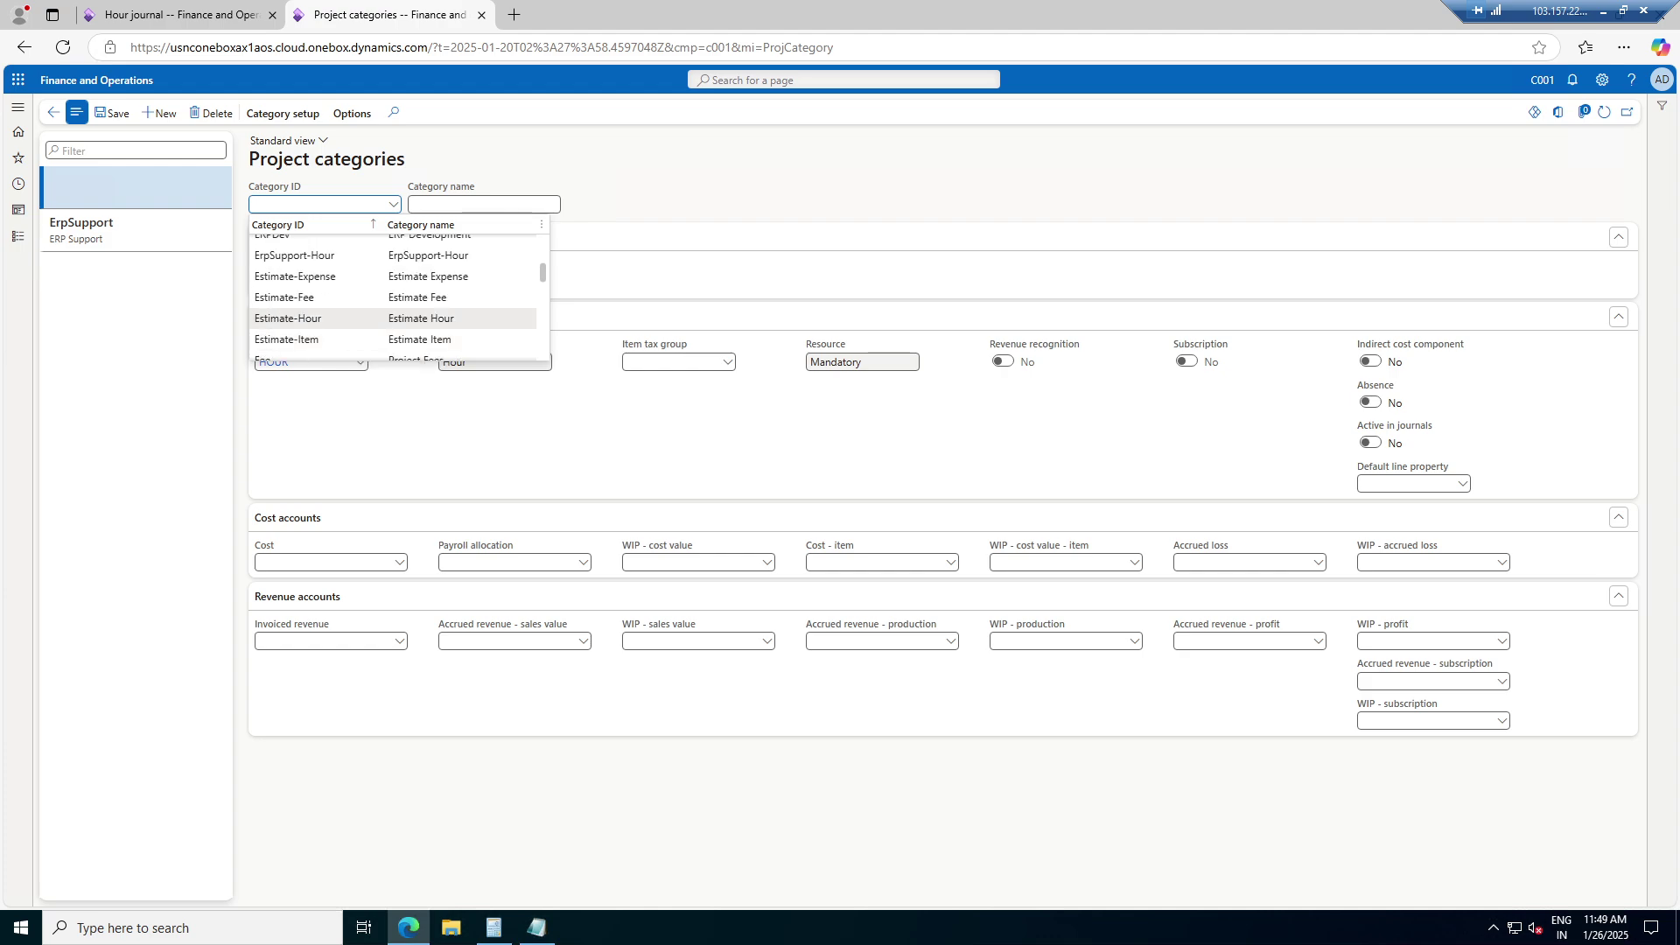
{"action": "left_click", "coordinate": [335, 256]}
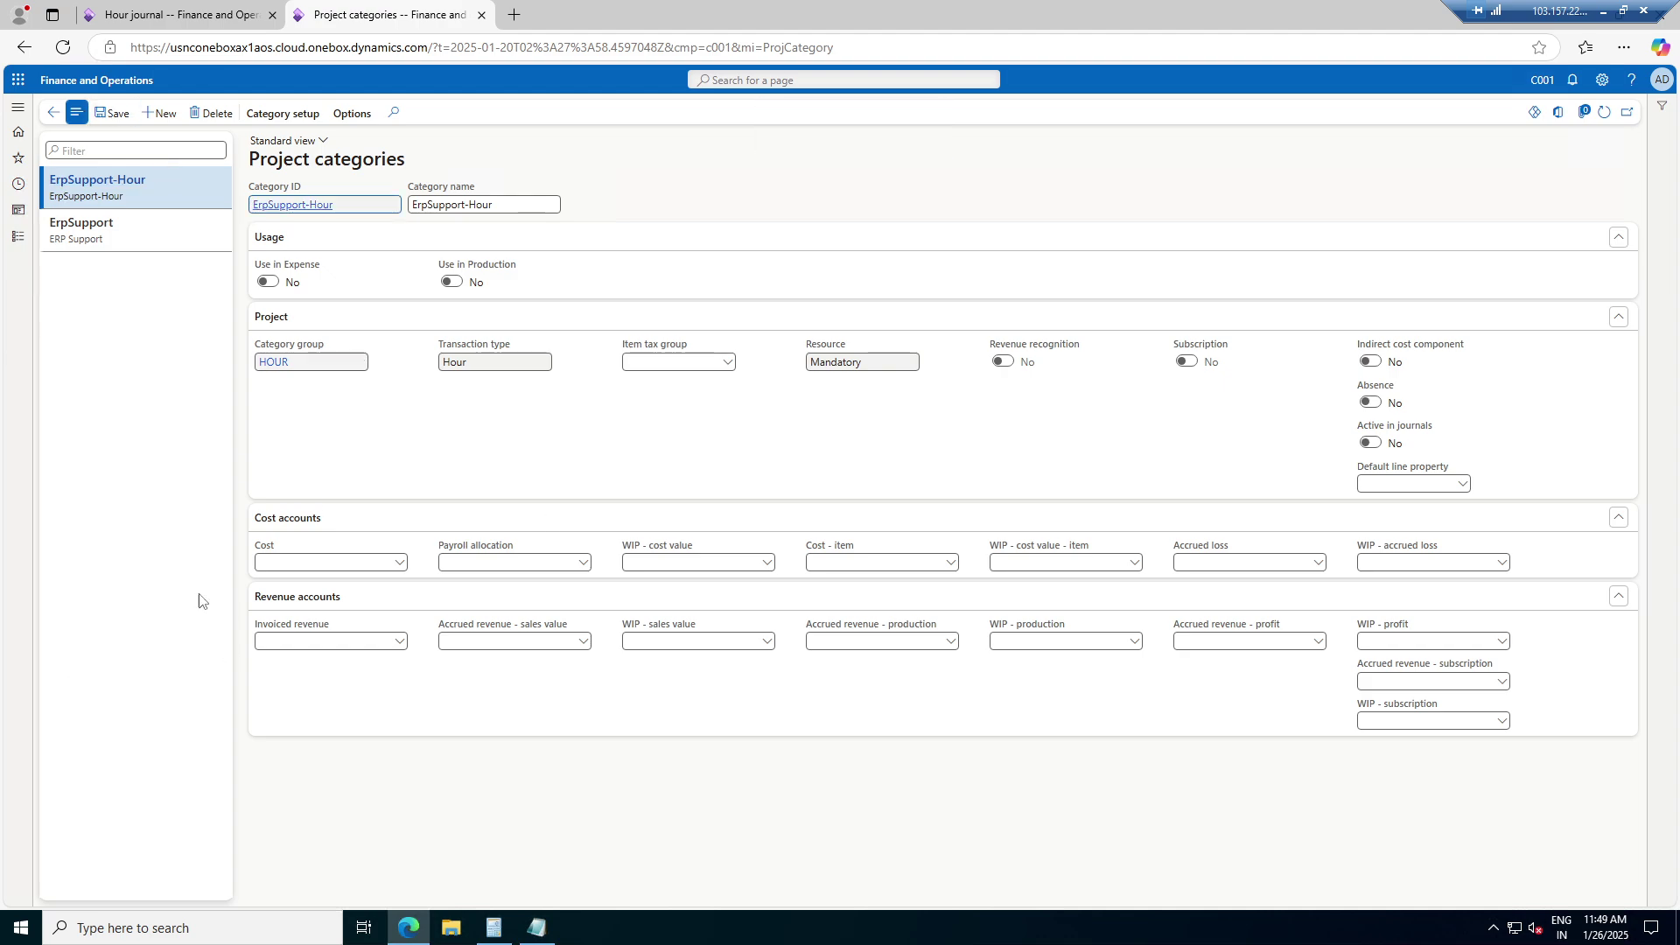
{"action": "left_click", "coordinate": [53, 112]}
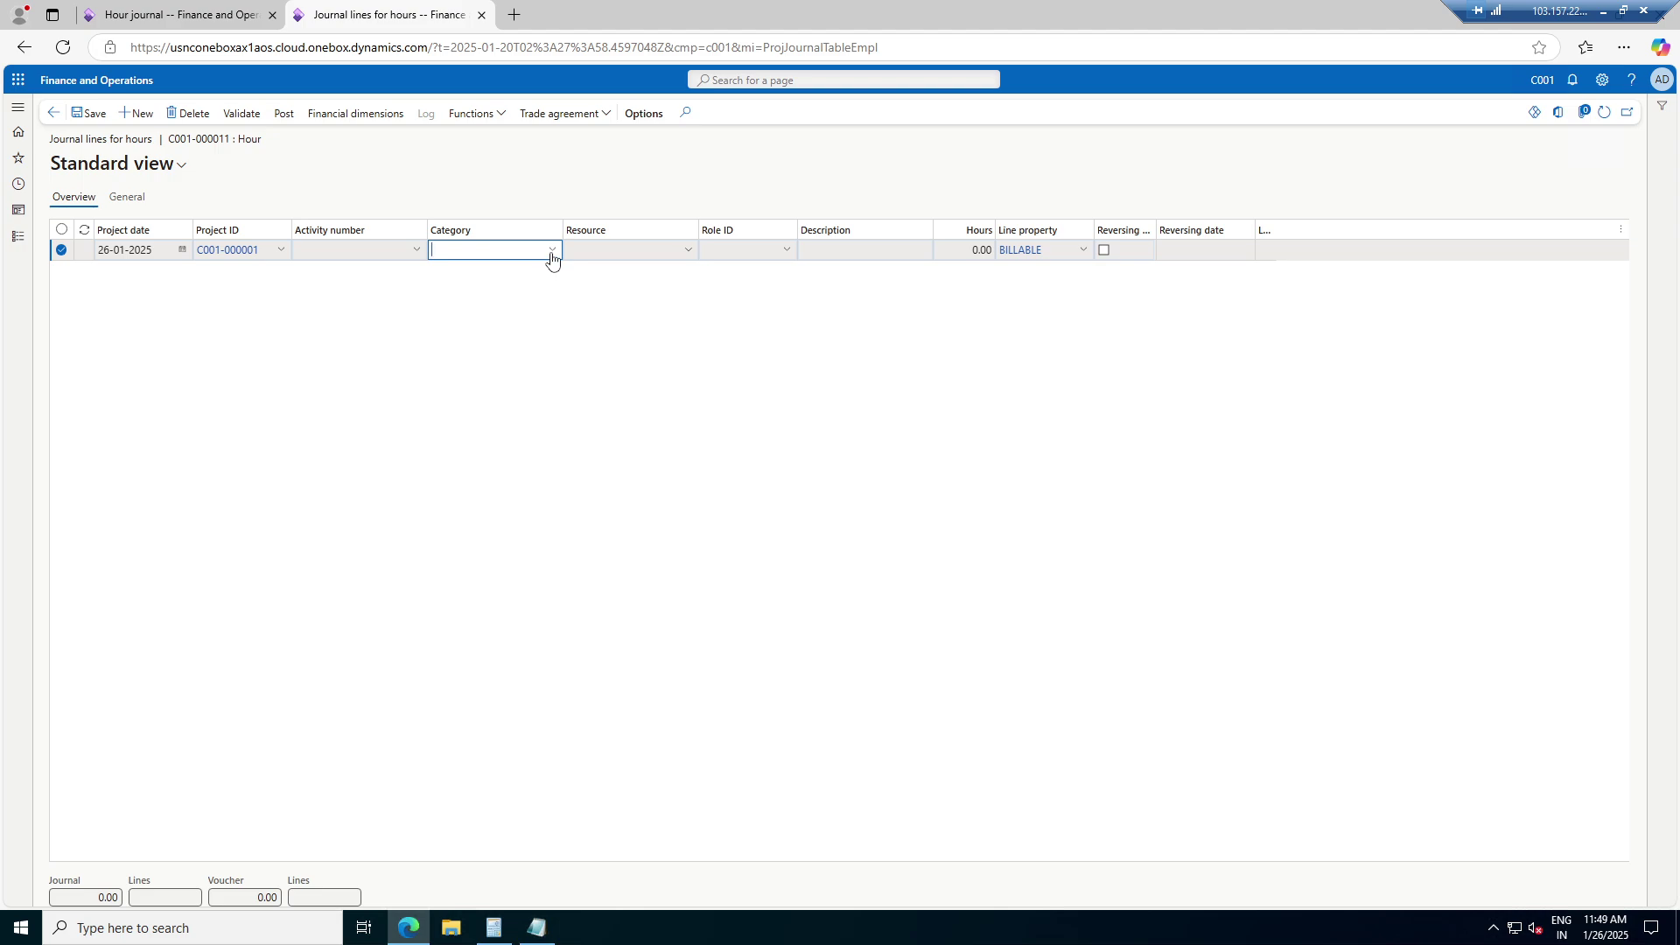
Set the journal line's category to ErpSupport-Hour and its hours to 10
{"action": "left_click", "coordinate": [551, 256]}
{"action": "left_click", "coordinate": [493, 294]}
{"action": "left_click", "coordinate": [963, 250]}
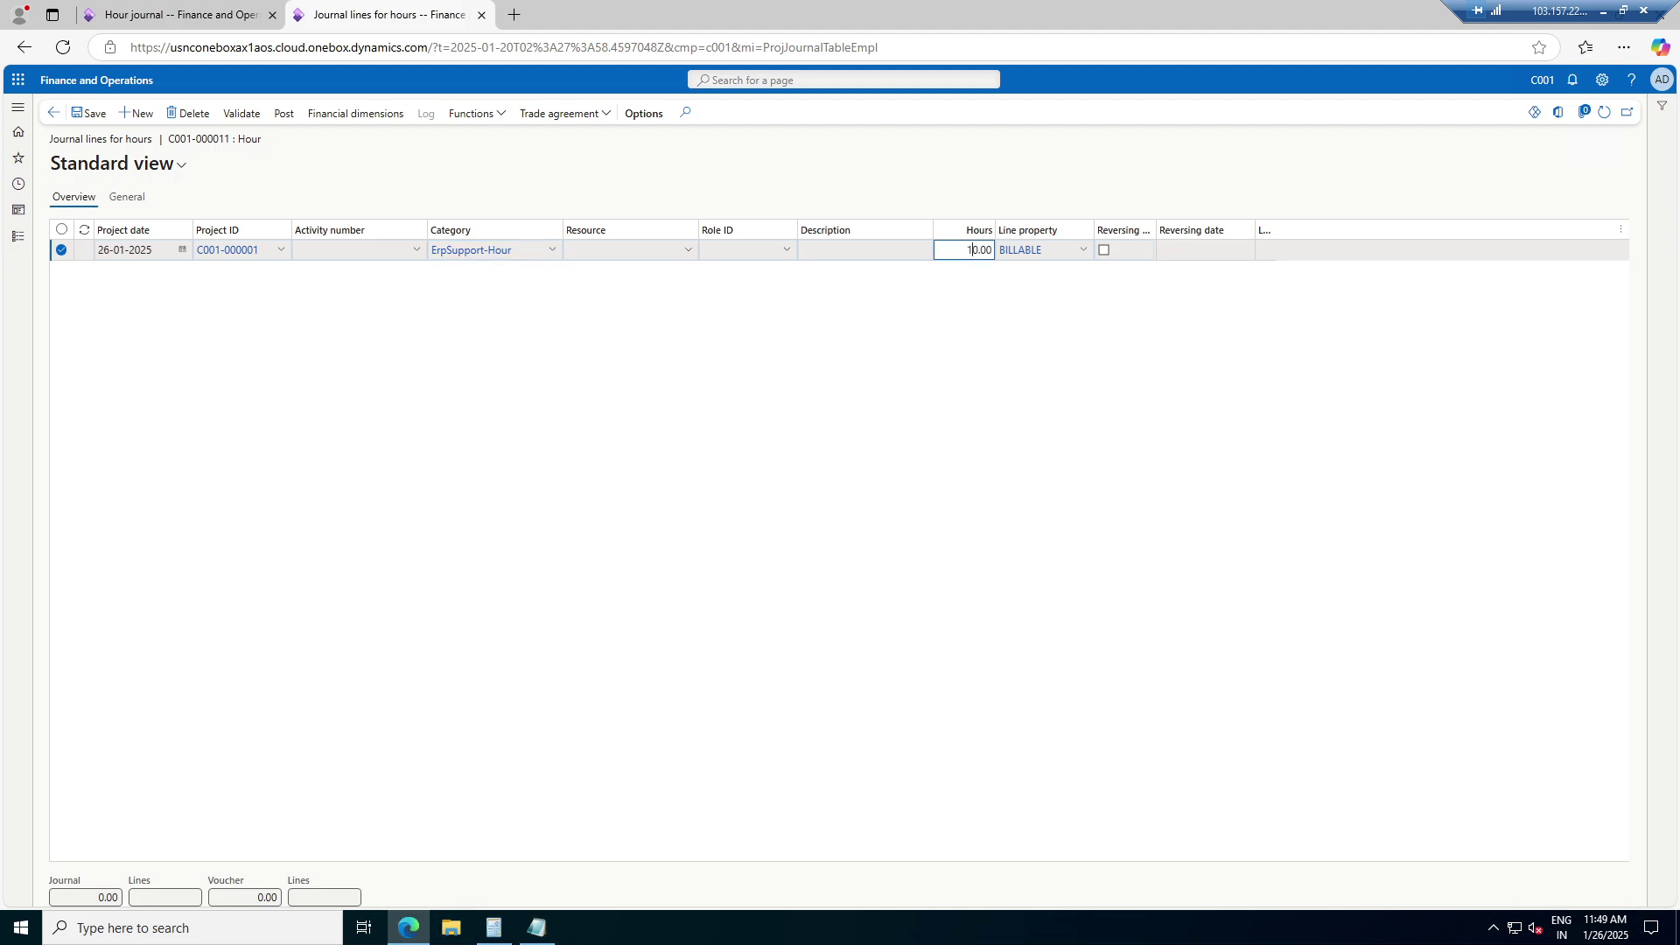
{"action": "key", "text": "Tab"}
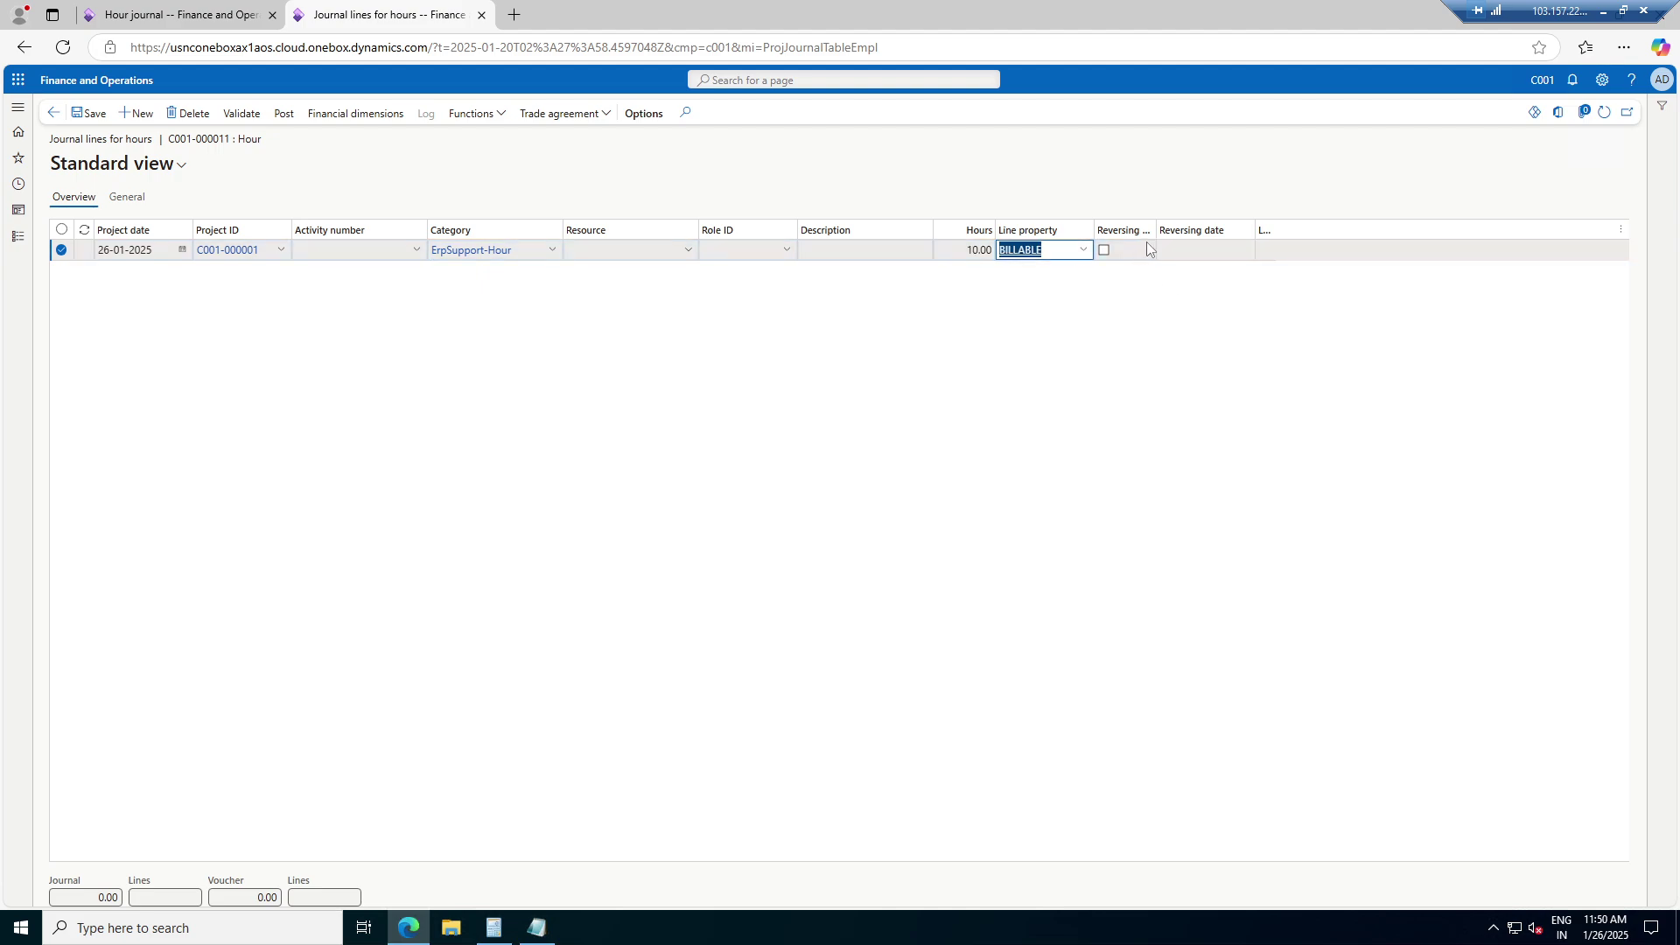
Widen the Log column of the journal lines and save the line
{"action": "left_click_drag", "start_coordinate": [1279, 229], "coordinate": [1325, 228]}
{"action": "left_click", "coordinate": [1296, 253]}
{"action": "left_click", "coordinate": [91, 114]}
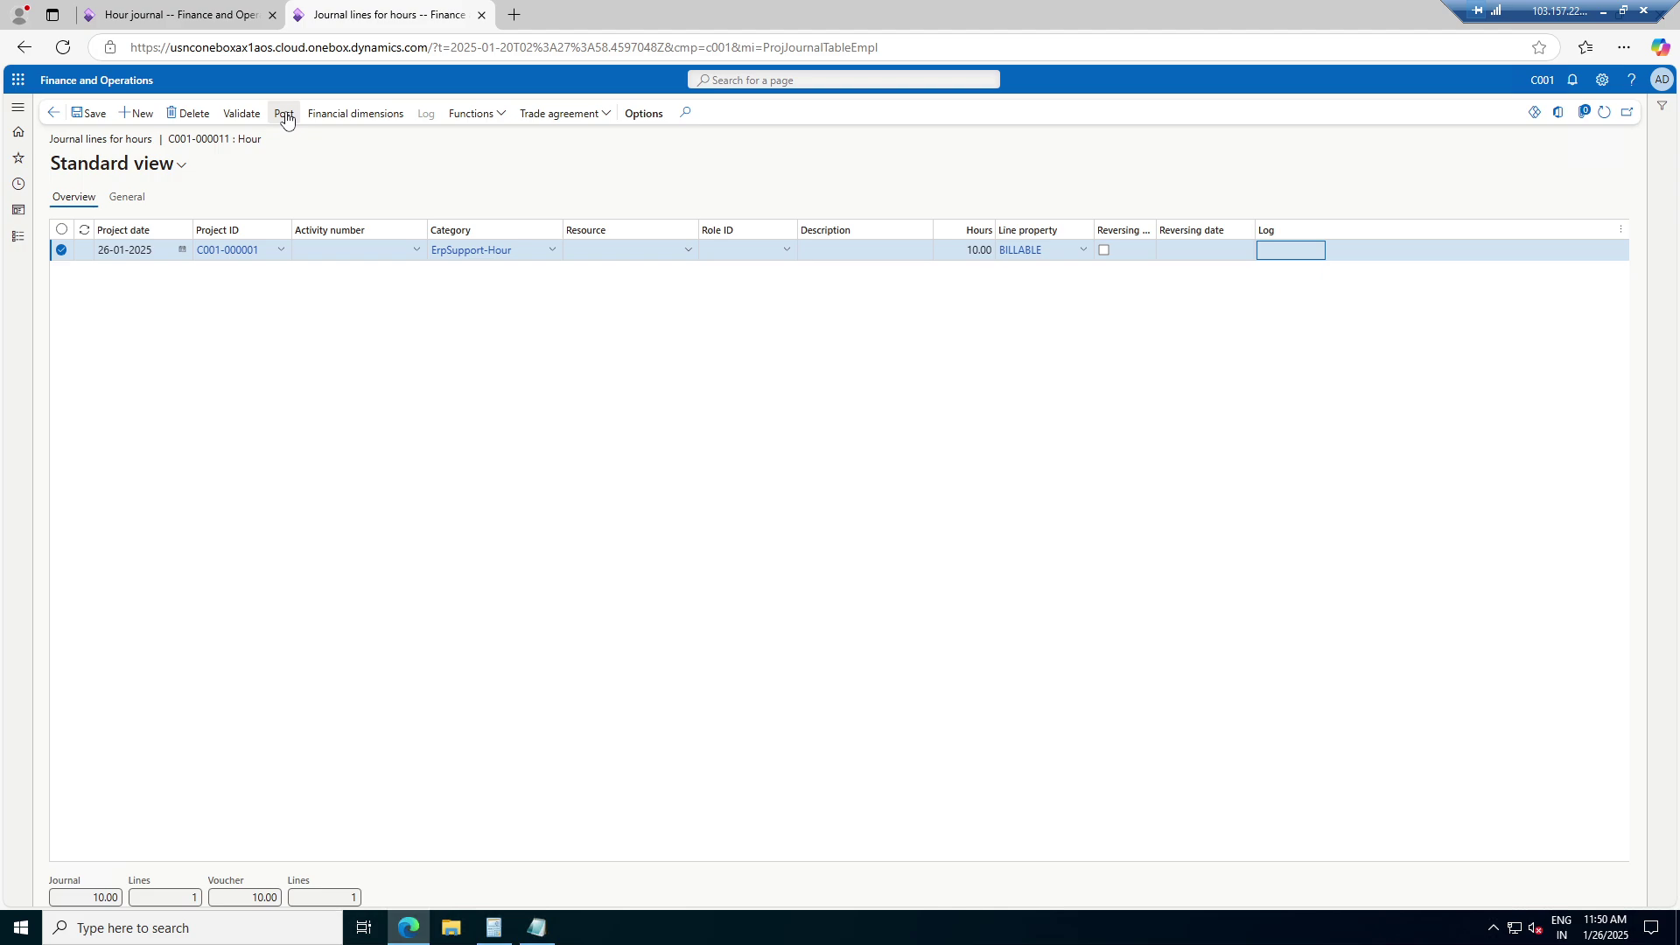
Validate the hour journal and open the details of the validation messages
{"action": "left_click", "coordinate": [244, 115]}
{"action": "left_click", "coordinate": [1594, 880]}
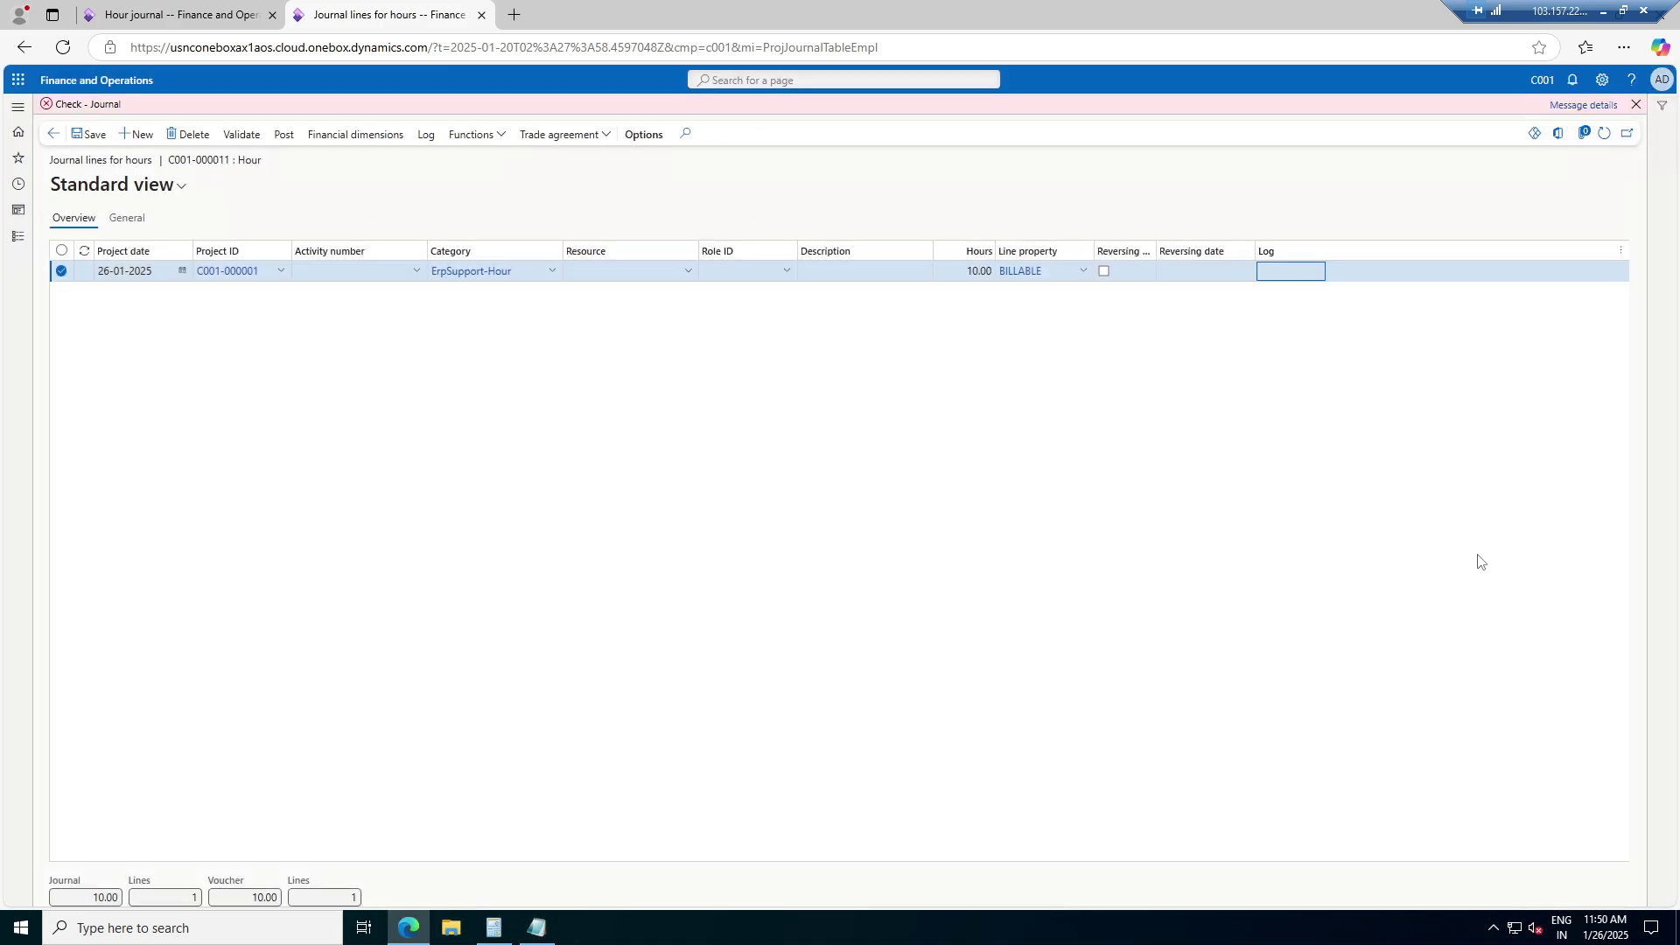
{"action": "left_click", "coordinate": [1584, 105]}
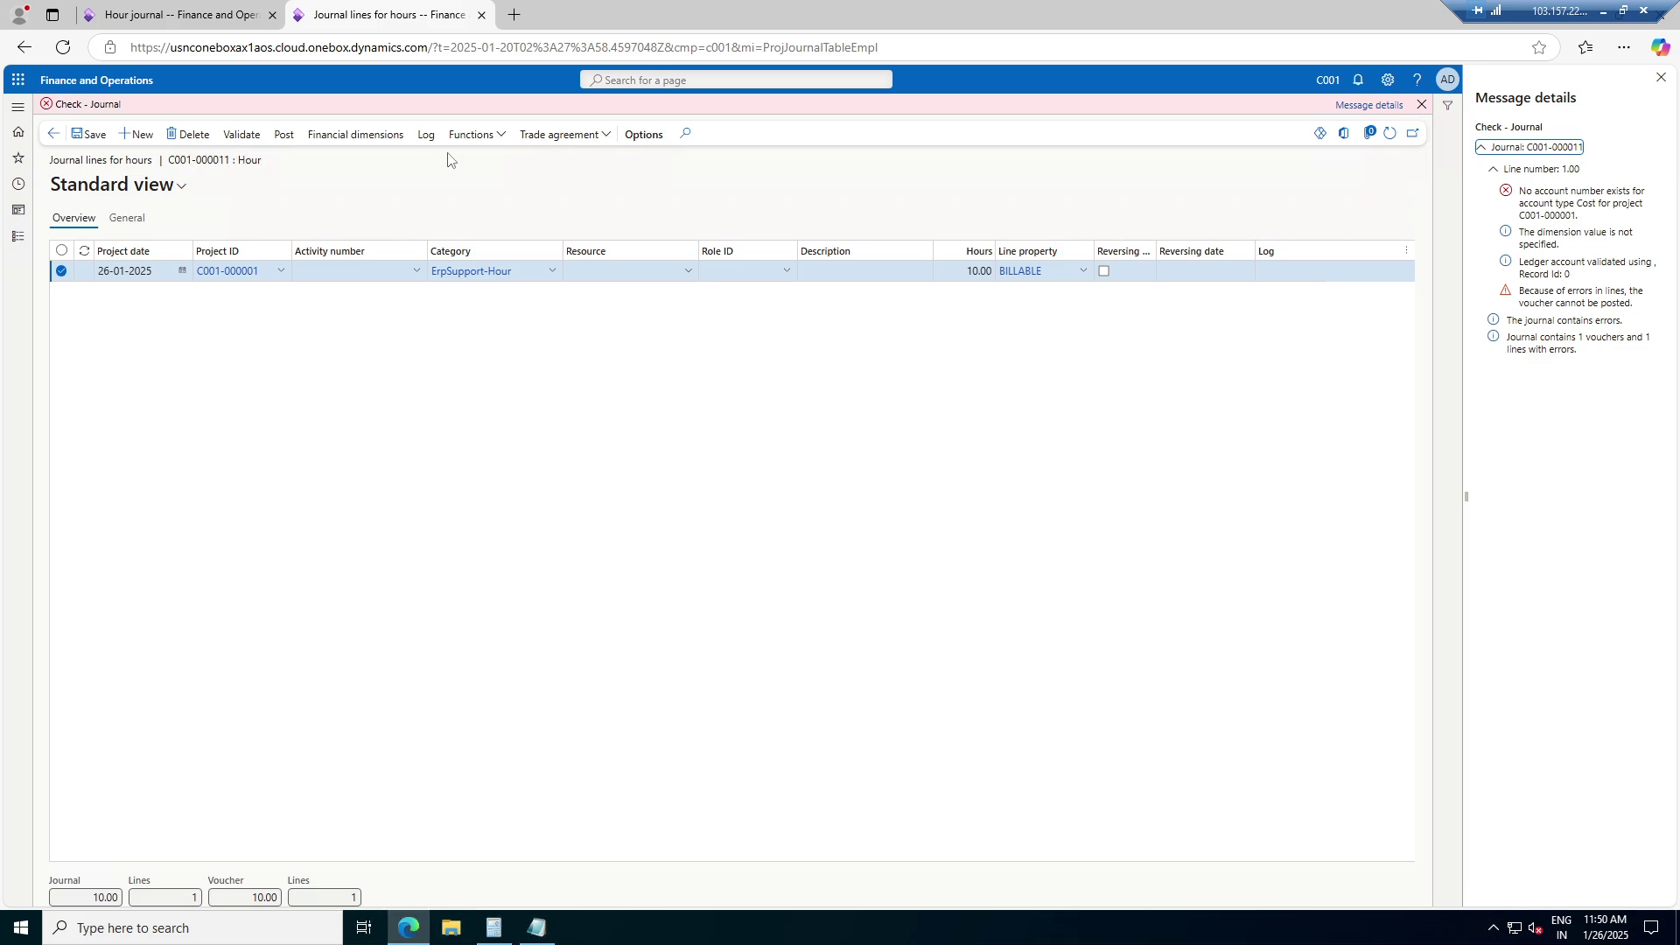
Open the project category record of ErpSupport-Hour from the journal line
{"action": "left_click", "coordinate": [205, 12]}
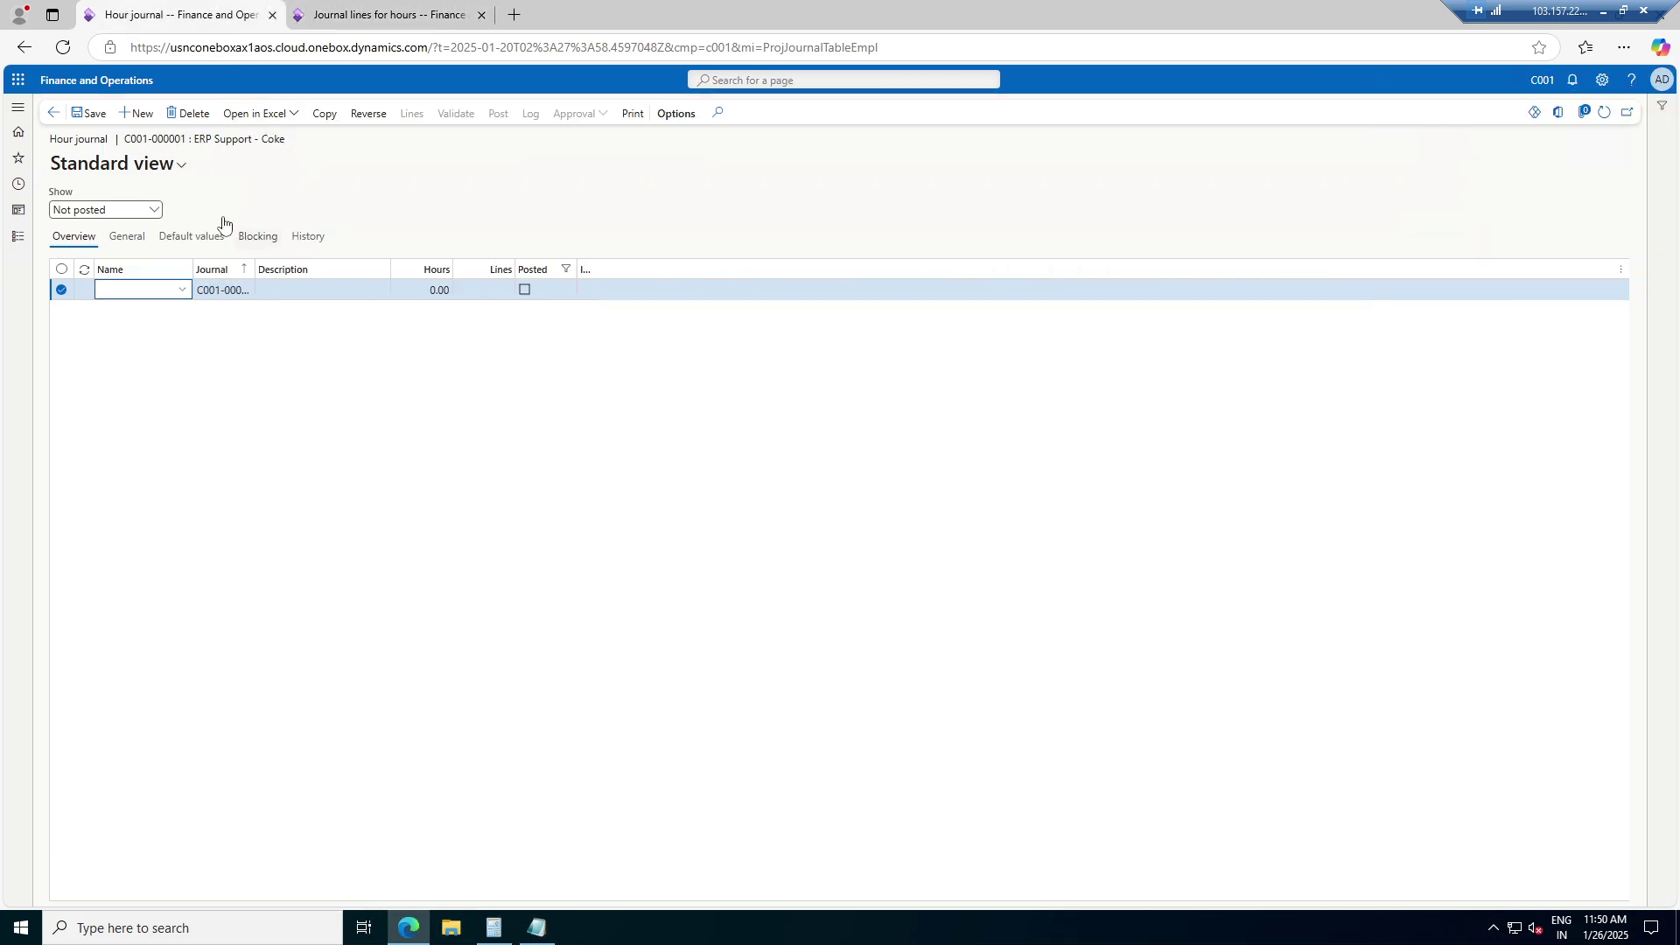
{"action": "left_click", "coordinate": [382, 14]}
{"action": "left_click", "coordinate": [482, 273]}
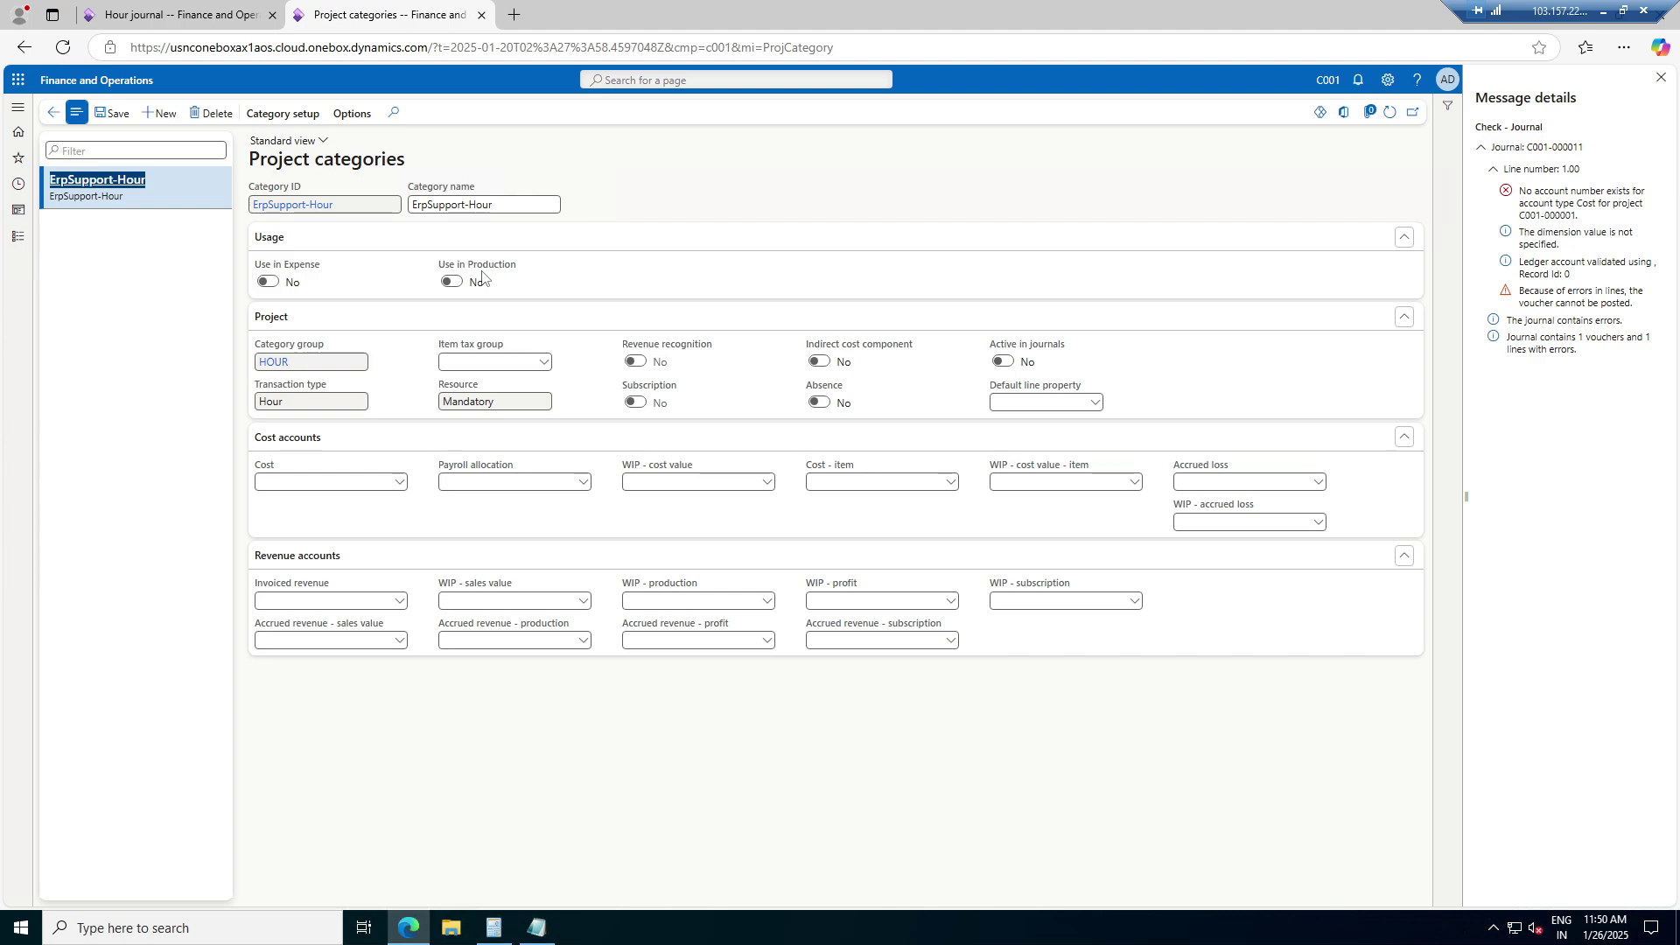
{"action": "left_click", "coordinate": [254, 14]}
{"action": "left_click", "coordinate": [385, 14]}
{"action": "left_click", "coordinate": [308, 114]}
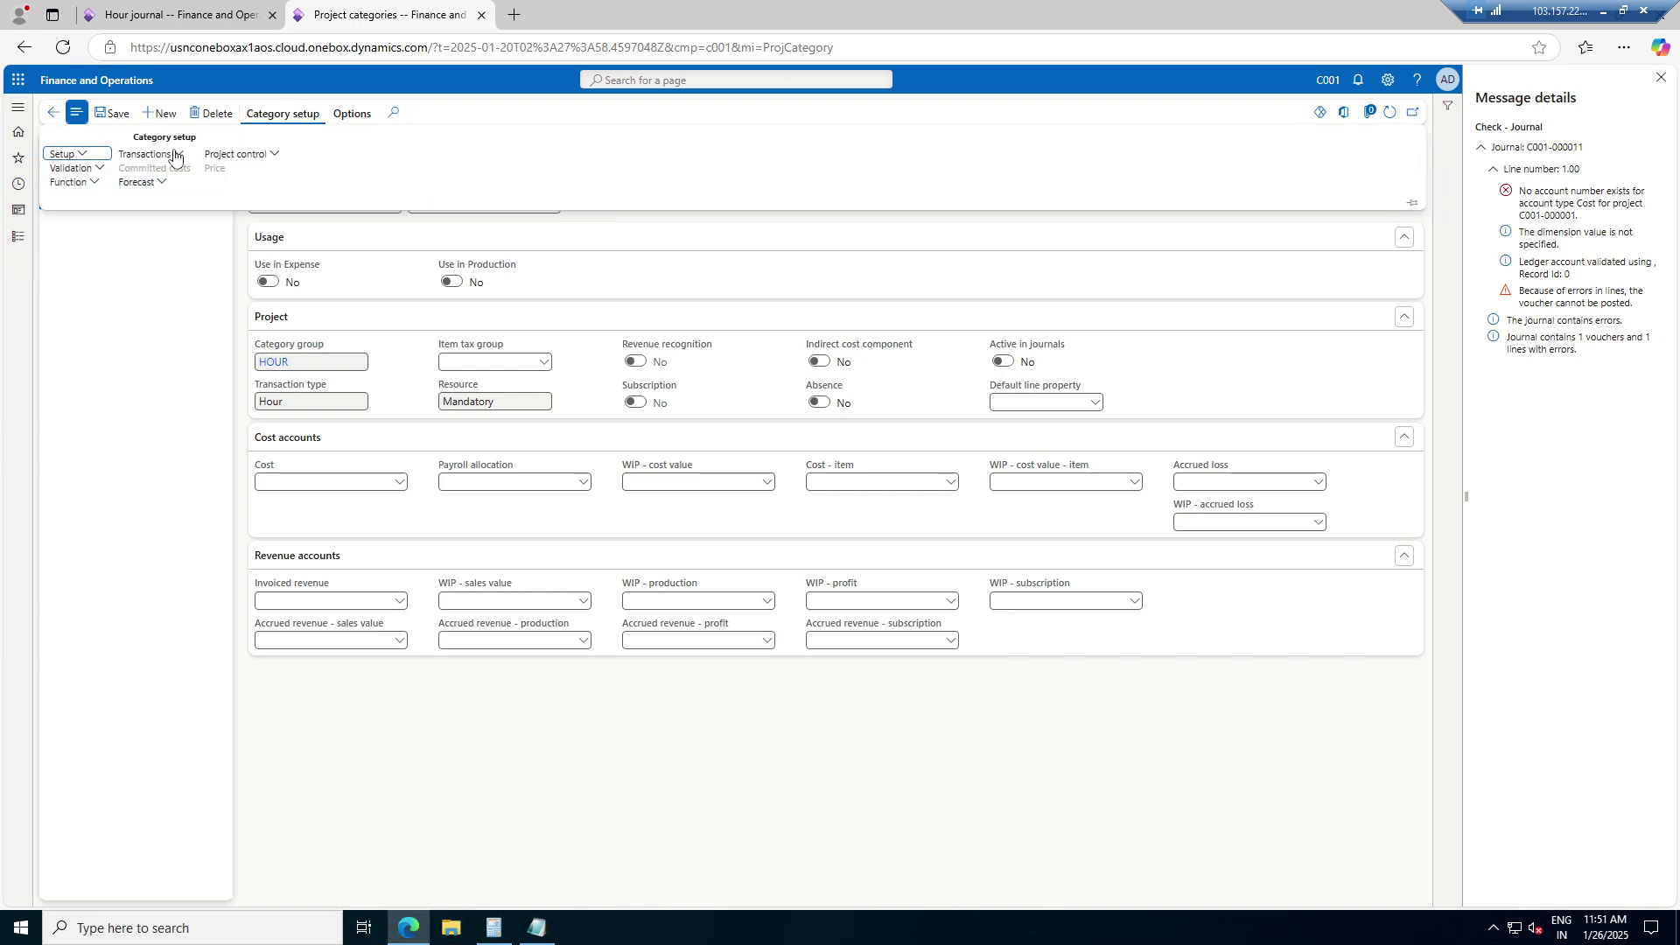
{"action": "left_click", "coordinate": [86, 155]}
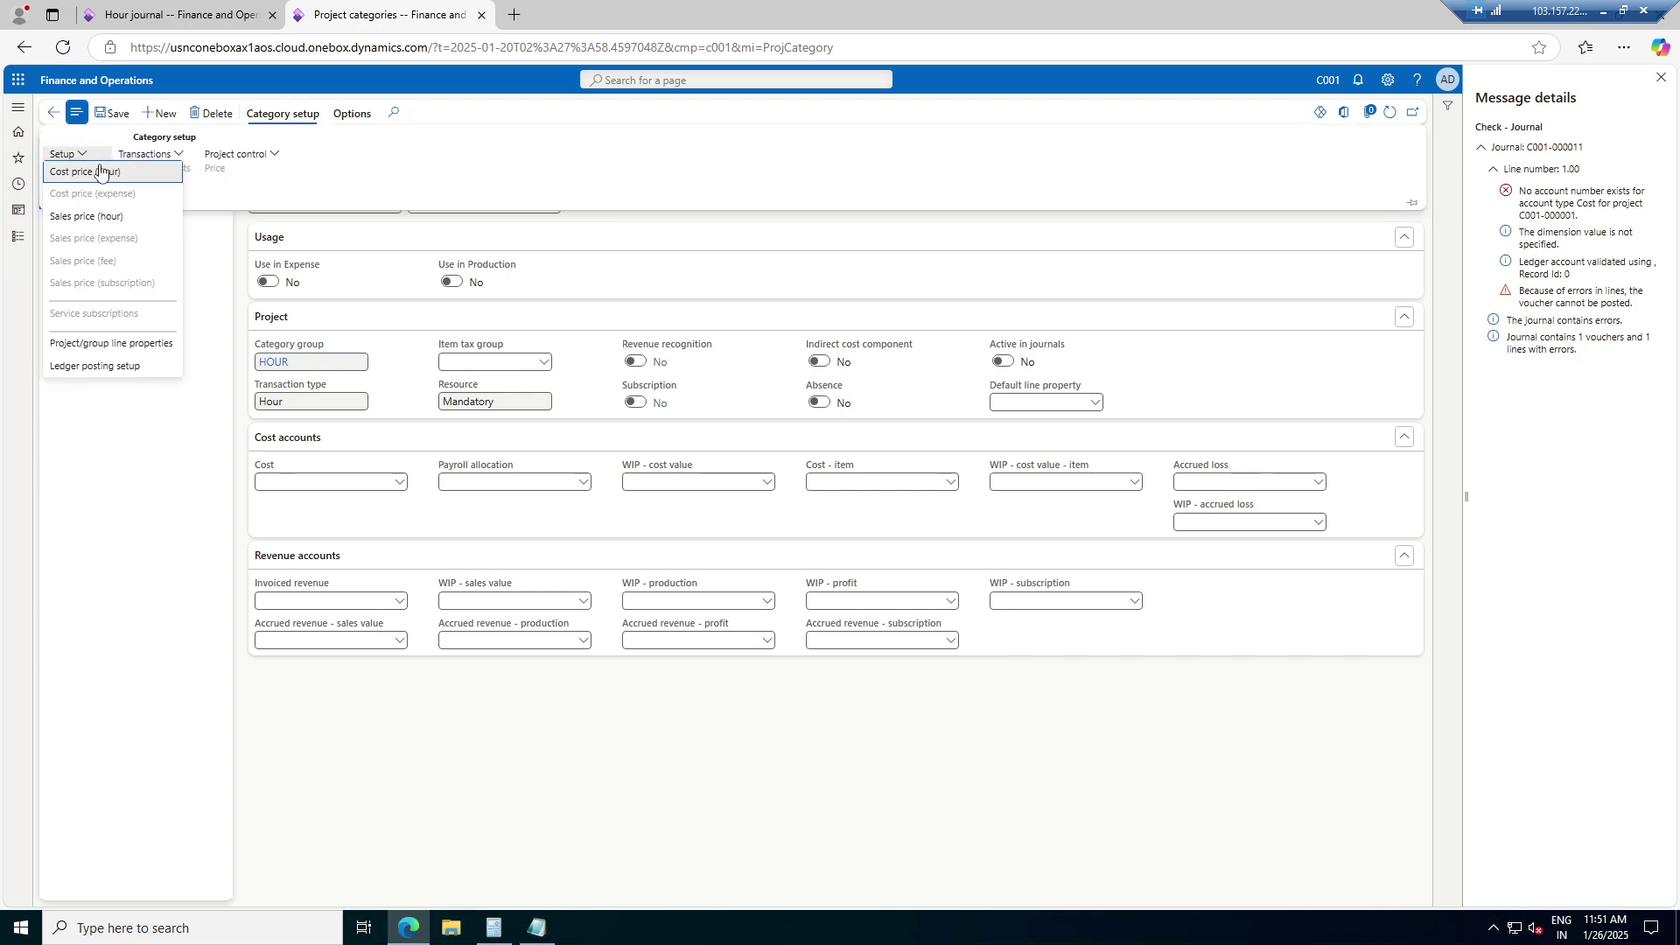
{"action": "left_click", "coordinate": [97, 175]}
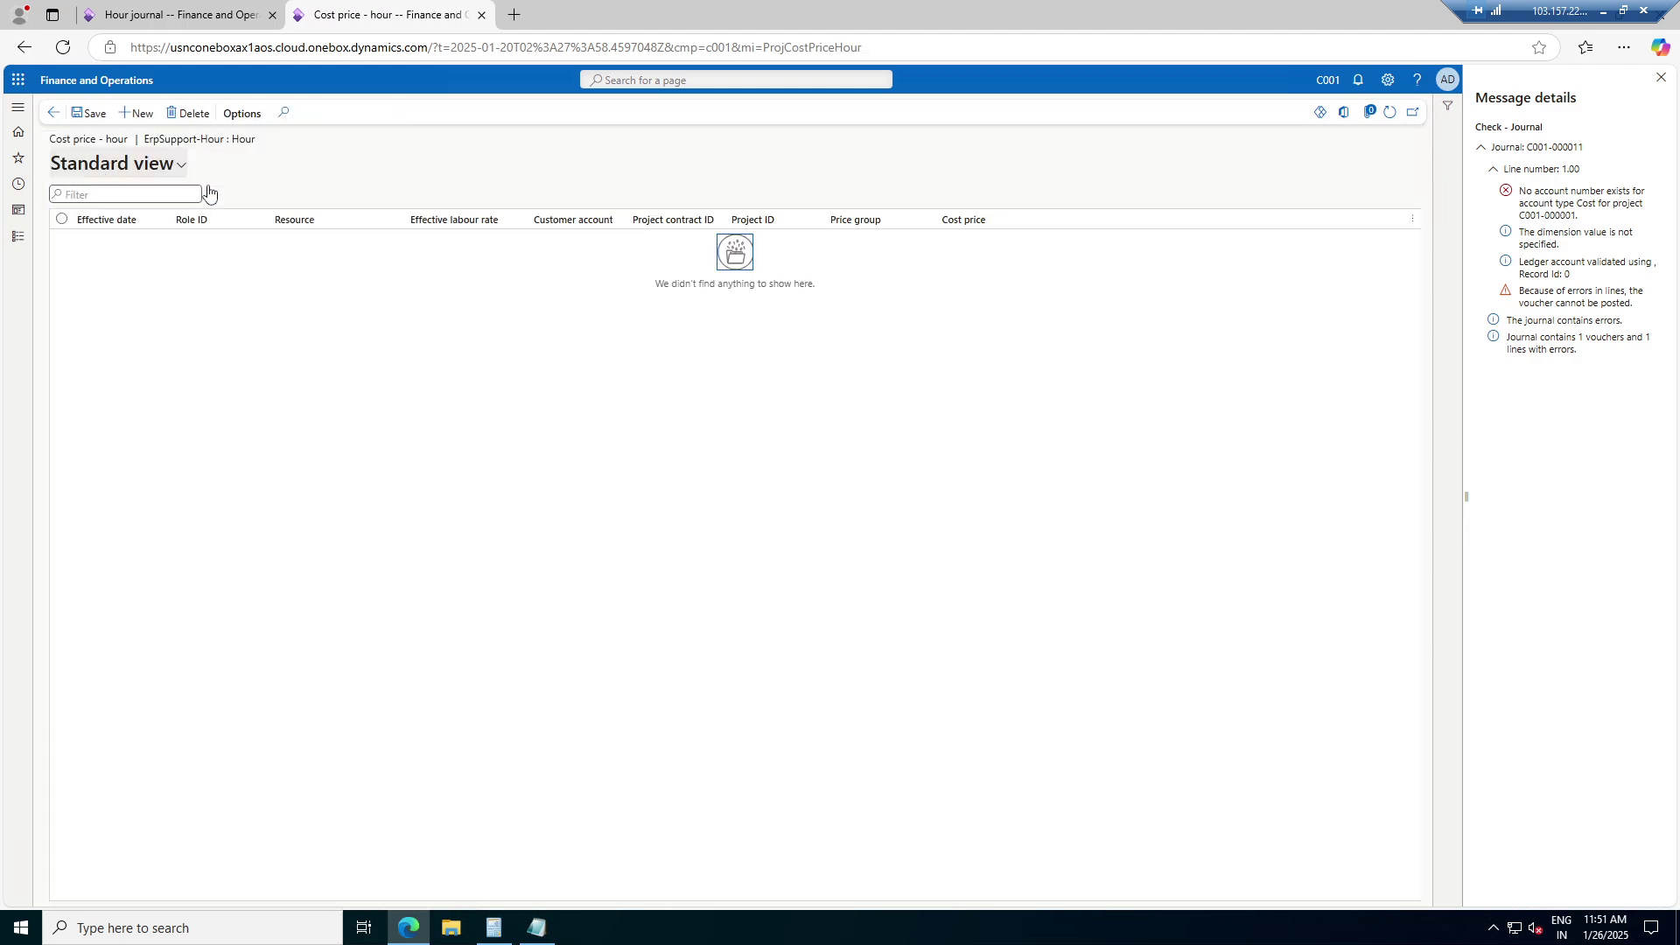
{"action": "left_click", "coordinate": [135, 112]}
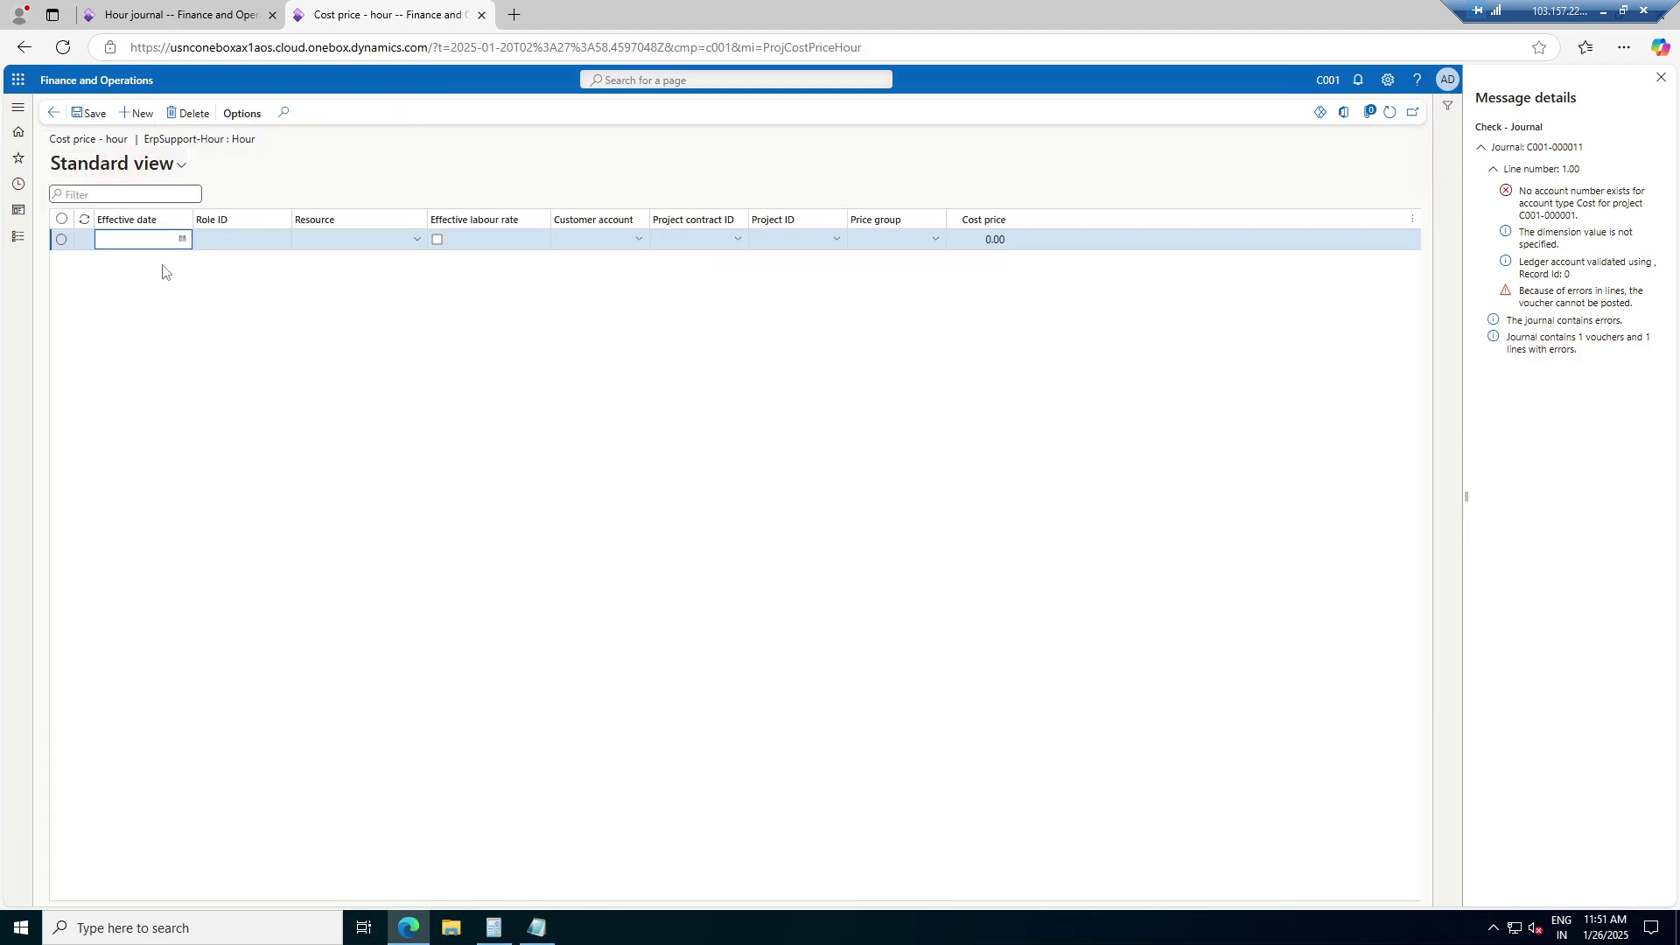
{"action": "left_click", "coordinate": [183, 239]}
{"action": "left_click", "coordinate": [246, 361]}
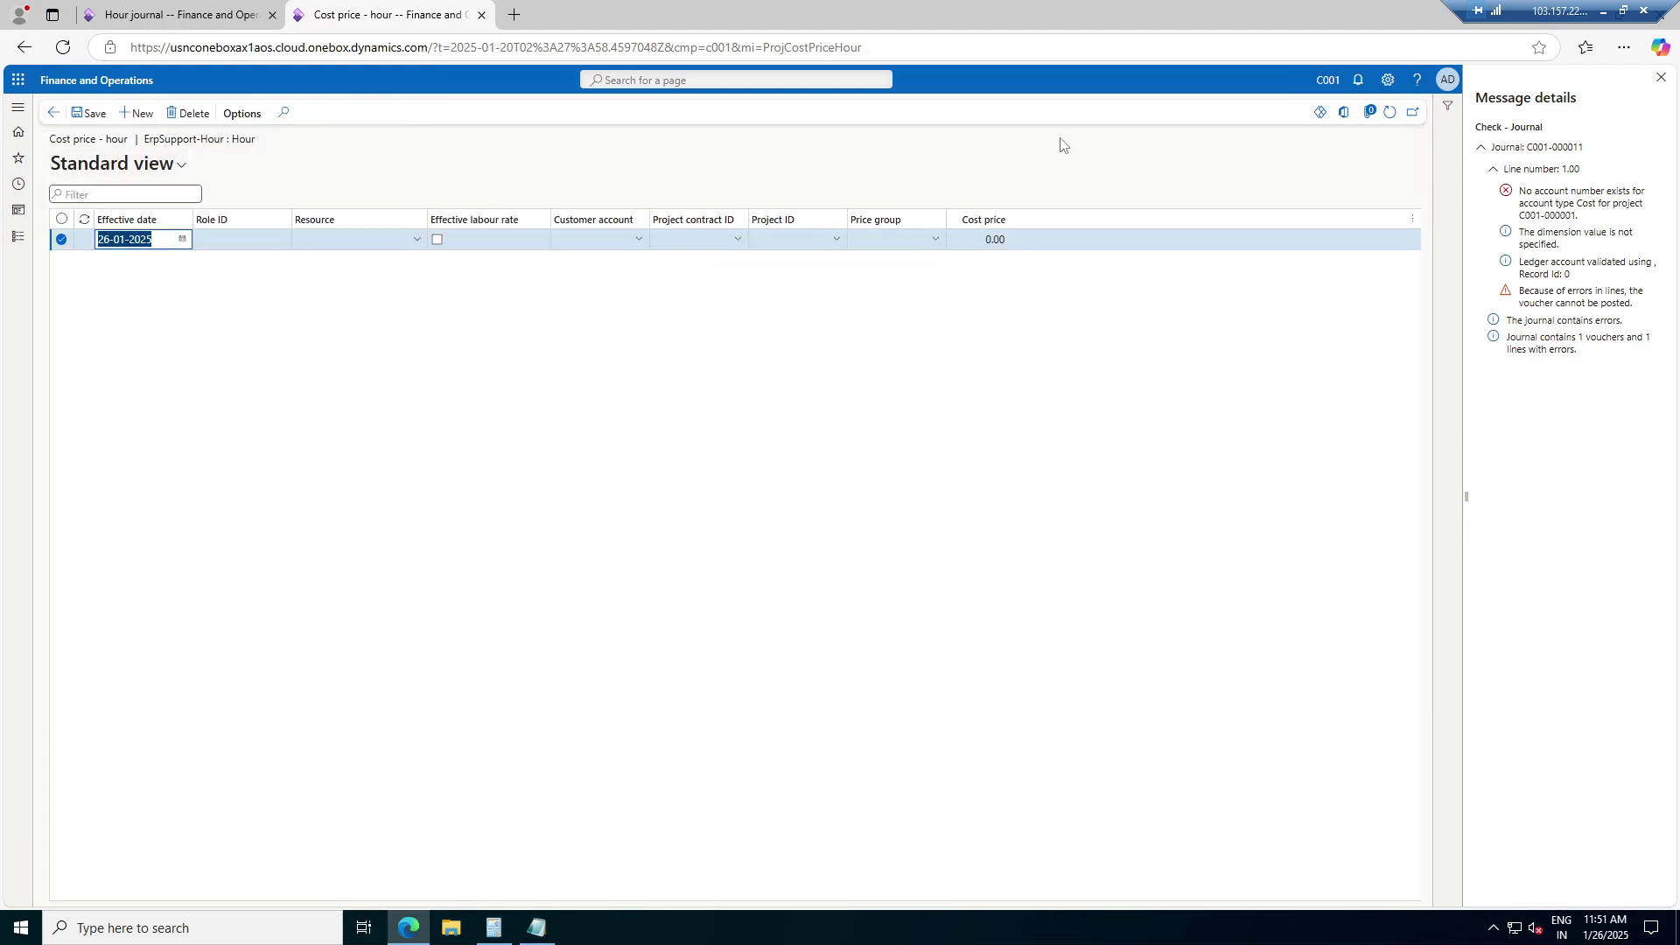
{"action": "left_click", "coordinate": [188, 112]}
{"action": "left_click", "coordinate": [52, 115]}
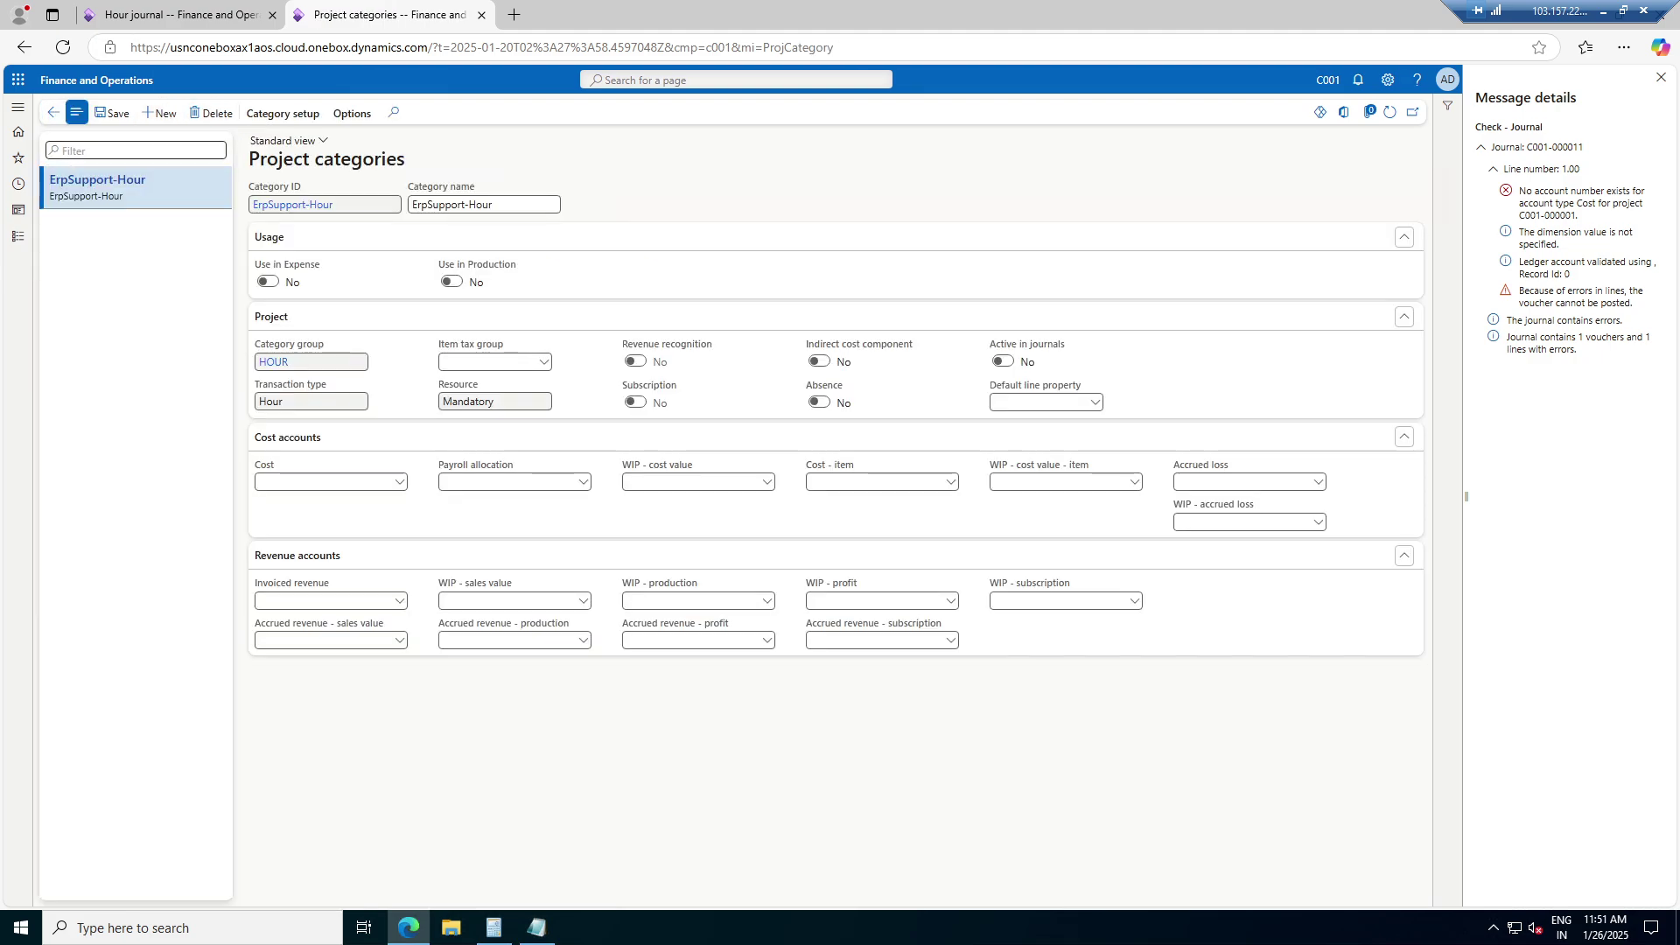
Examine the category setup options and the hour transactions of the ErpSupport-Hour category, and return to the category record
{"action": "left_click", "coordinate": [267, 114]}
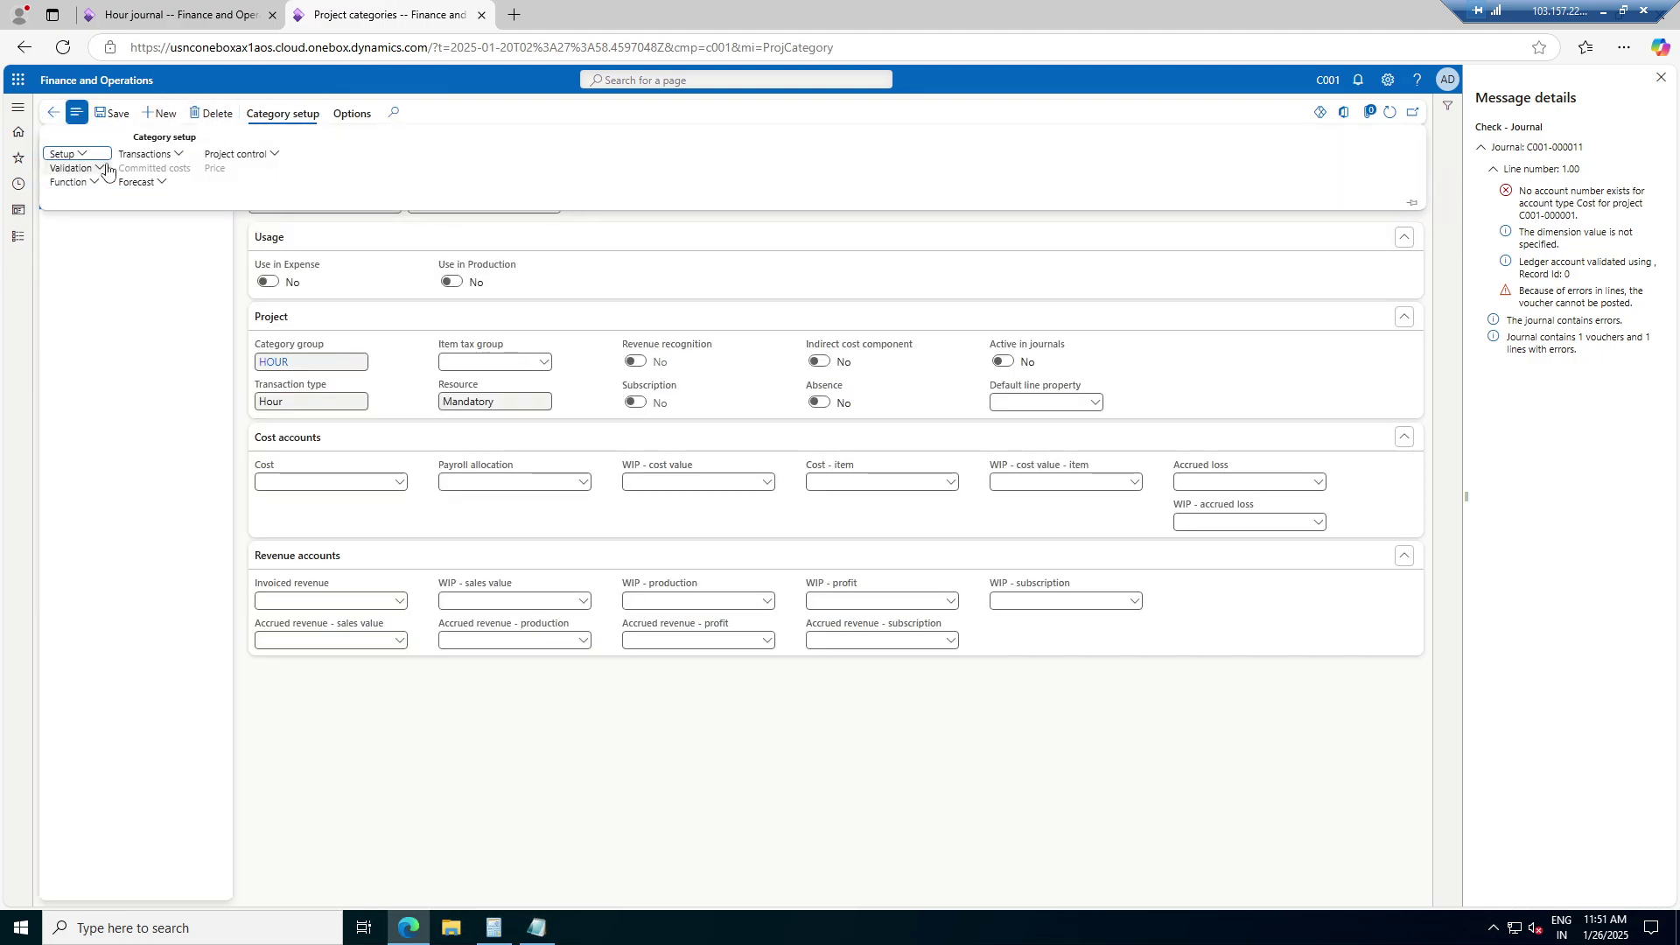
{"action": "left_click", "coordinate": [97, 169]}
{"action": "left_click", "coordinate": [97, 170]}
{"action": "left_click", "coordinate": [82, 183]}
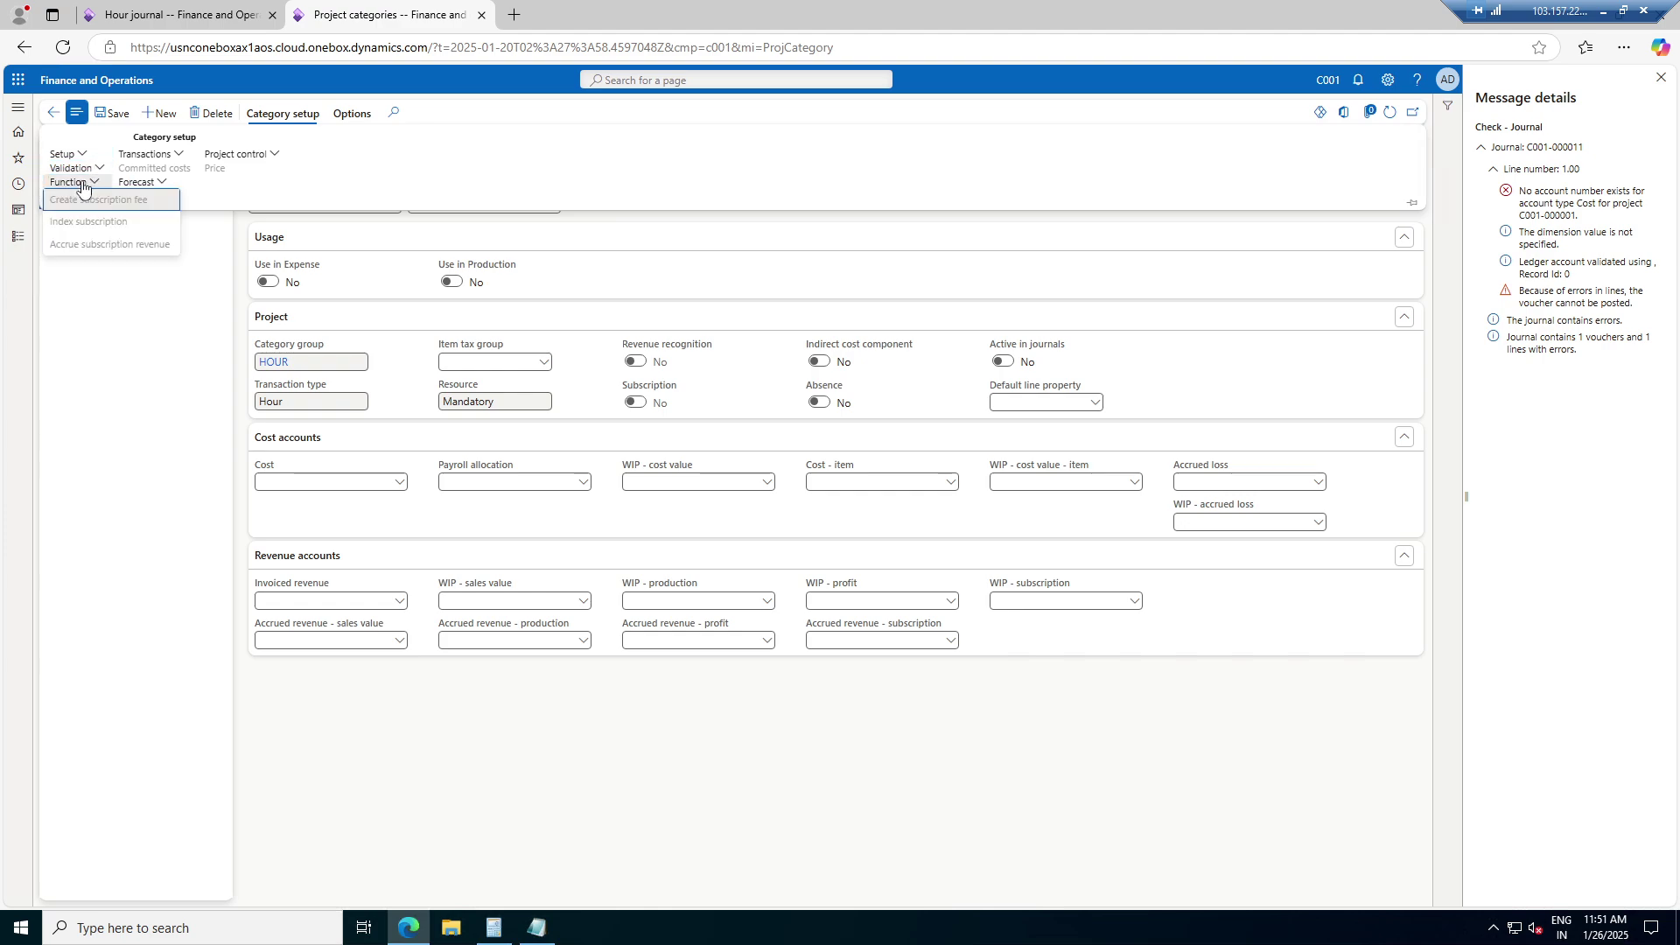
{"action": "left_click", "coordinate": [171, 157]}
{"action": "left_click", "coordinate": [171, 160]}
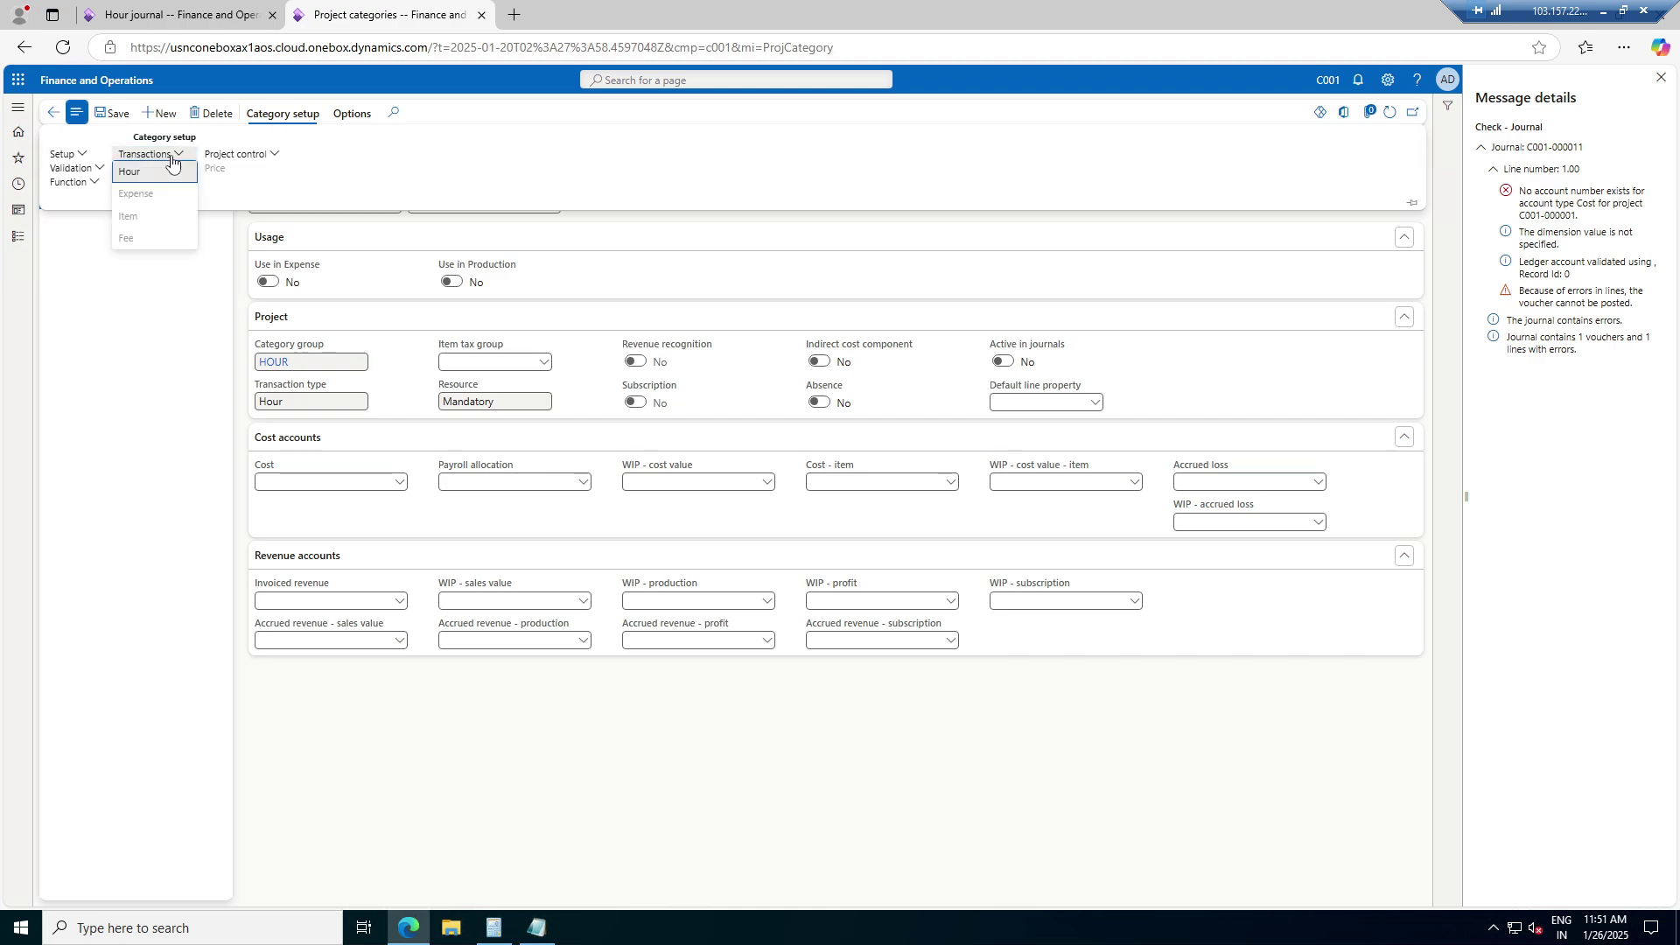
{"action": "left_click", "coordinate": [171, 158]}
{"action": "left_click", "coordinate": [171, 157]}
{"action": "left_click", "coordinate": [148, 174]}
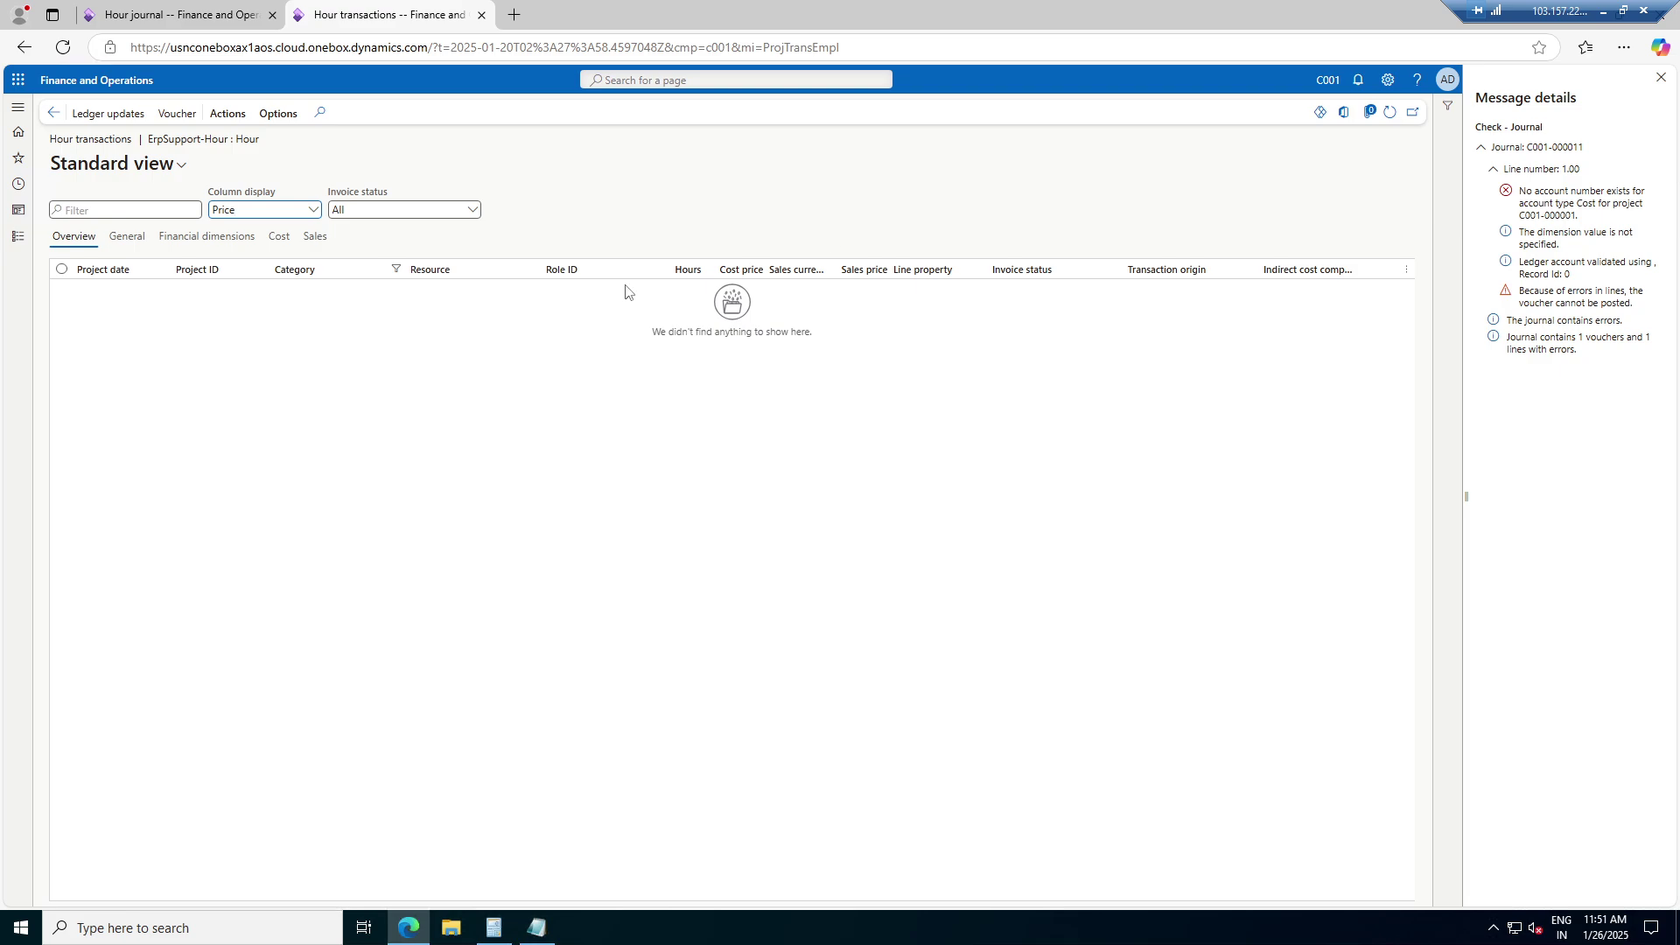
{"action": "left_click", "coordinate": [53, 113]}
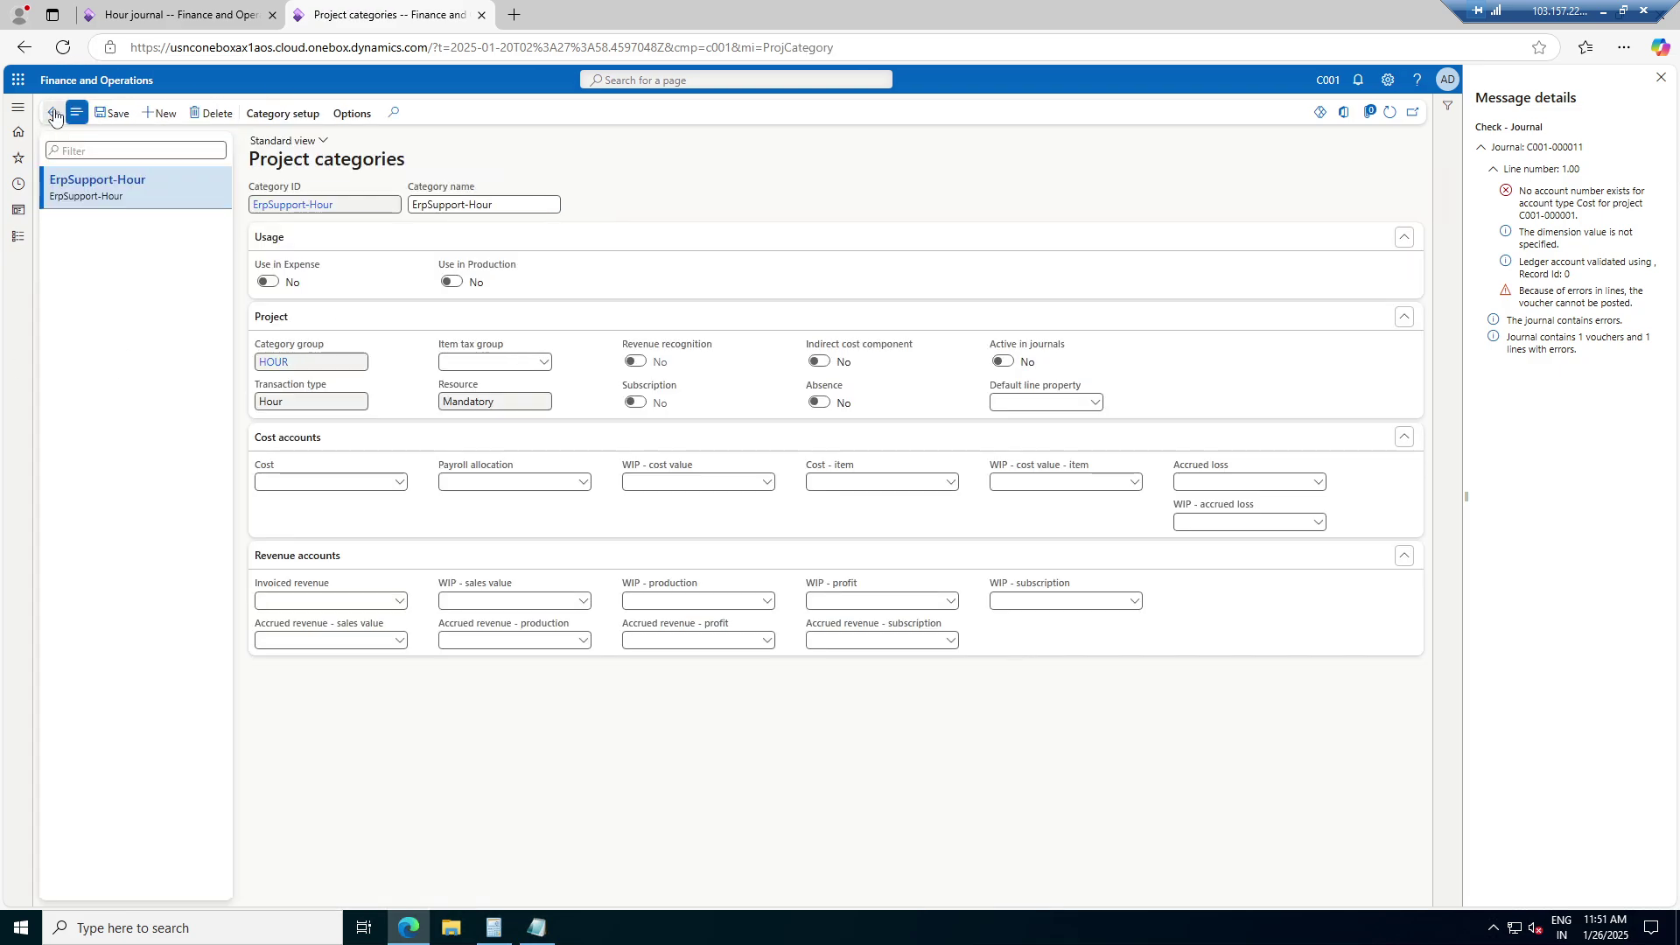
Look through the main accounts offered for the category's Cost account and open the main accounts form from that field
{"action": "left_click", "coordinate": [402, 482]}
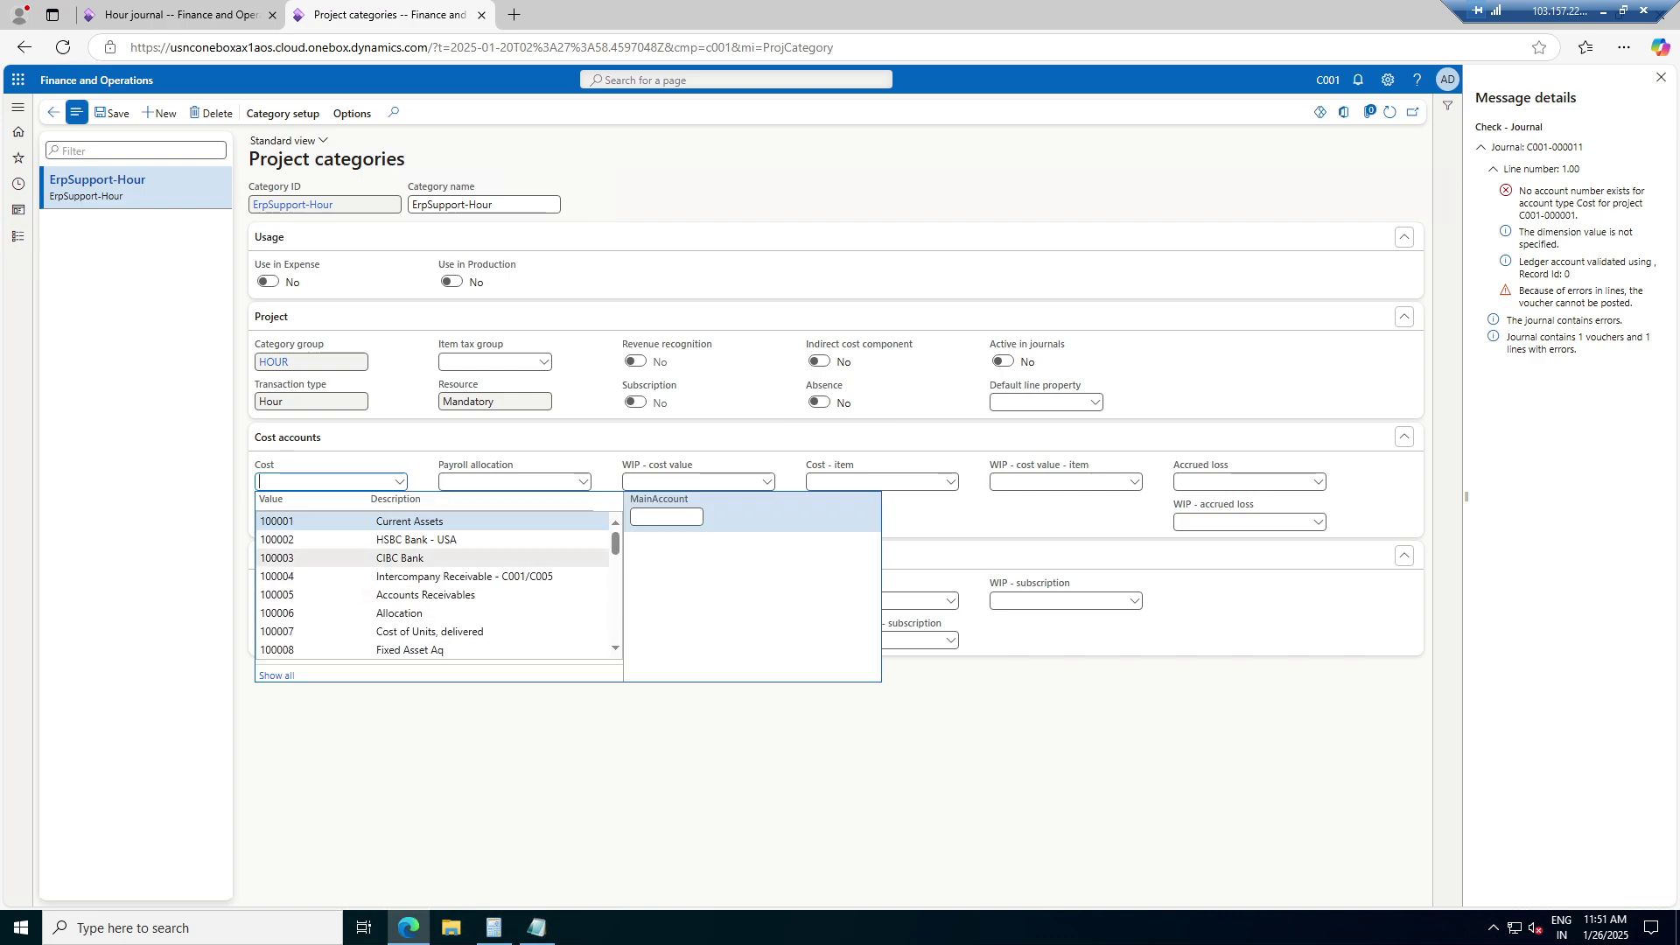
{"action": "scroll", "coordinate": [433, 584], "scroll_direction": "down", "scroll_amount": 10}
{"action": "scroll", "coordinate": [433, 584], "scroll_direction": "down", "scroll_amount": 3}
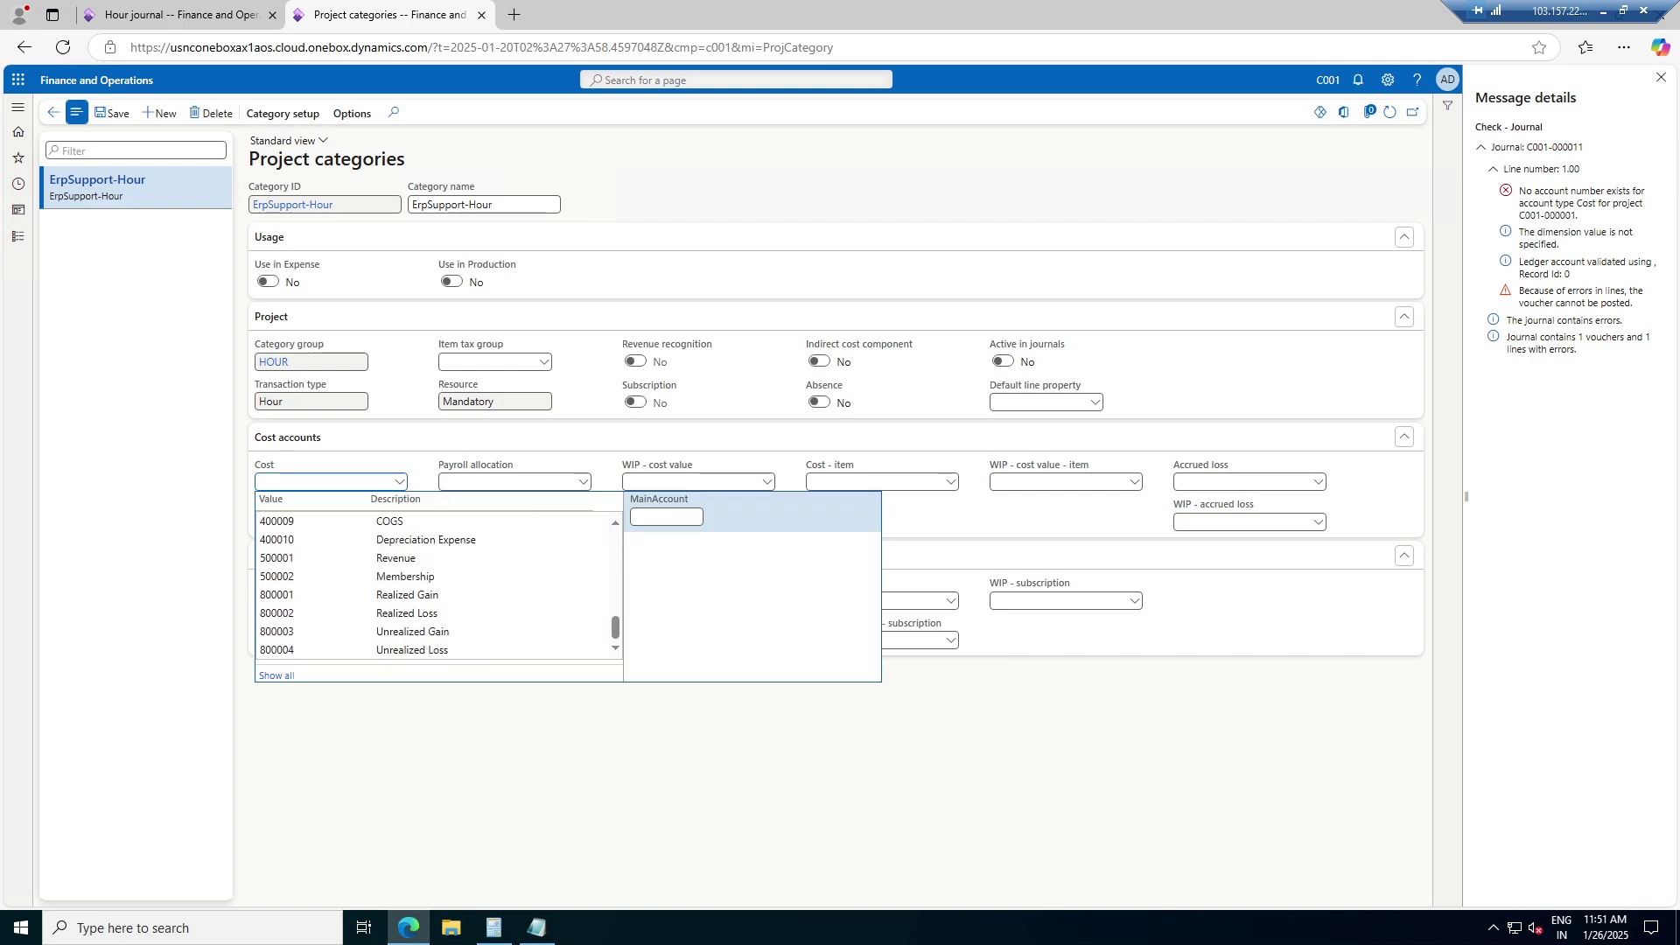
{"action": "scroll", "coordinate": [433, 584], "scroll_direction": "up", "scroll_amount": 13}
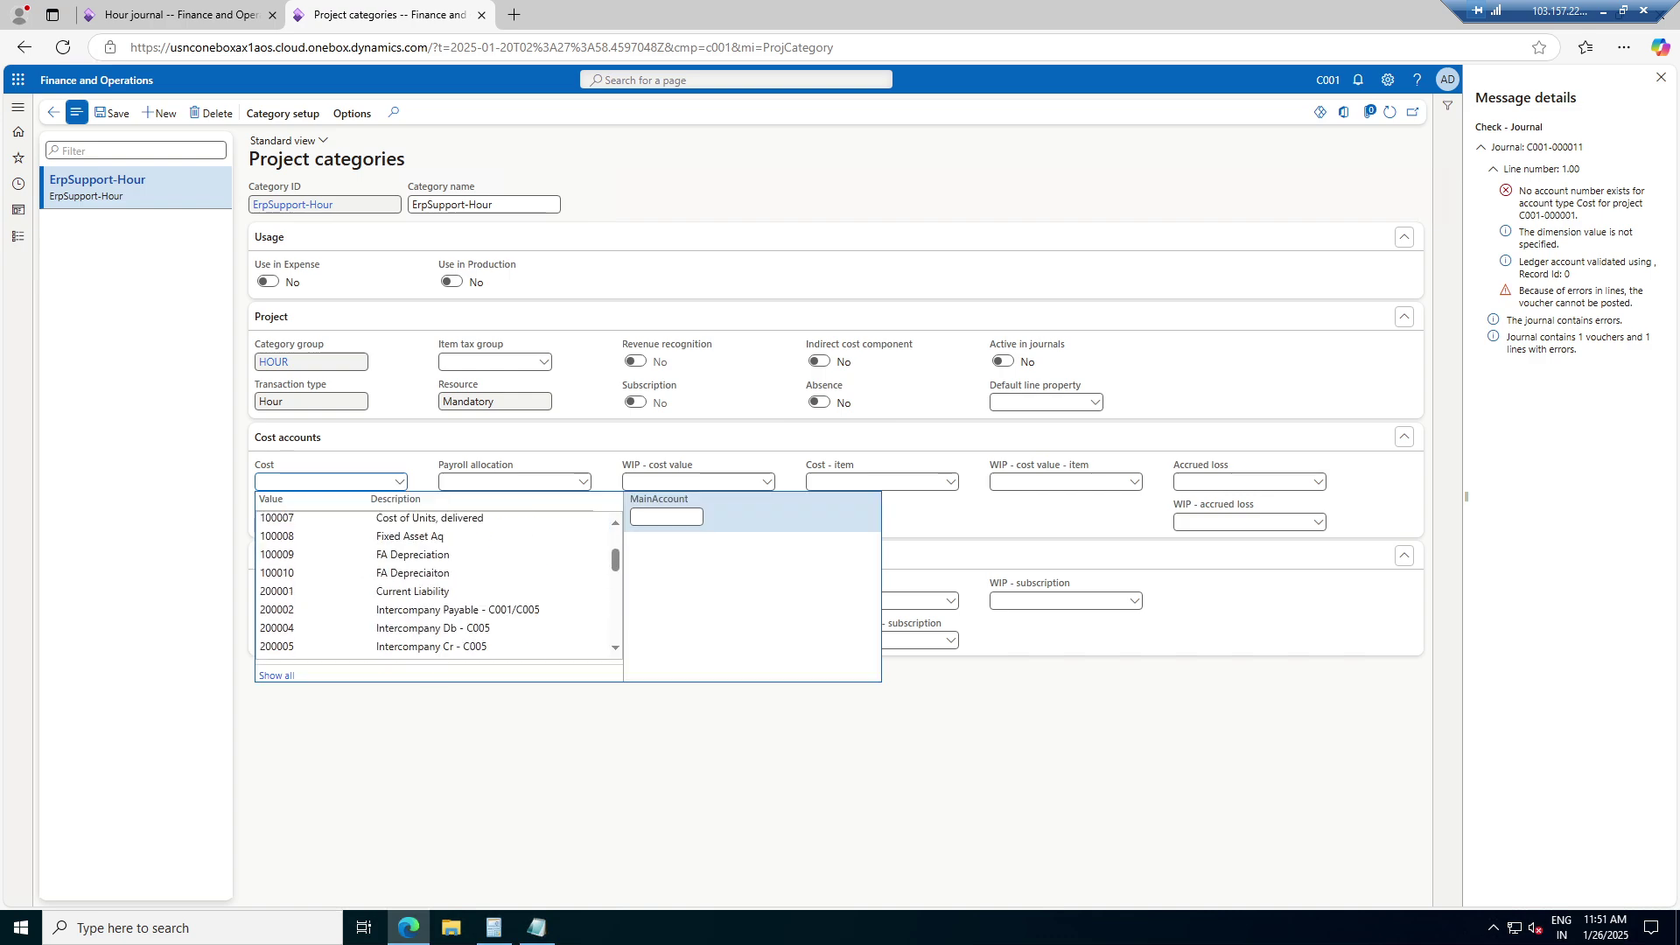
{"action": "right_click", "coordinate": [401, 487]}
{"action": "left_click", "coordinate": [426, 582]}
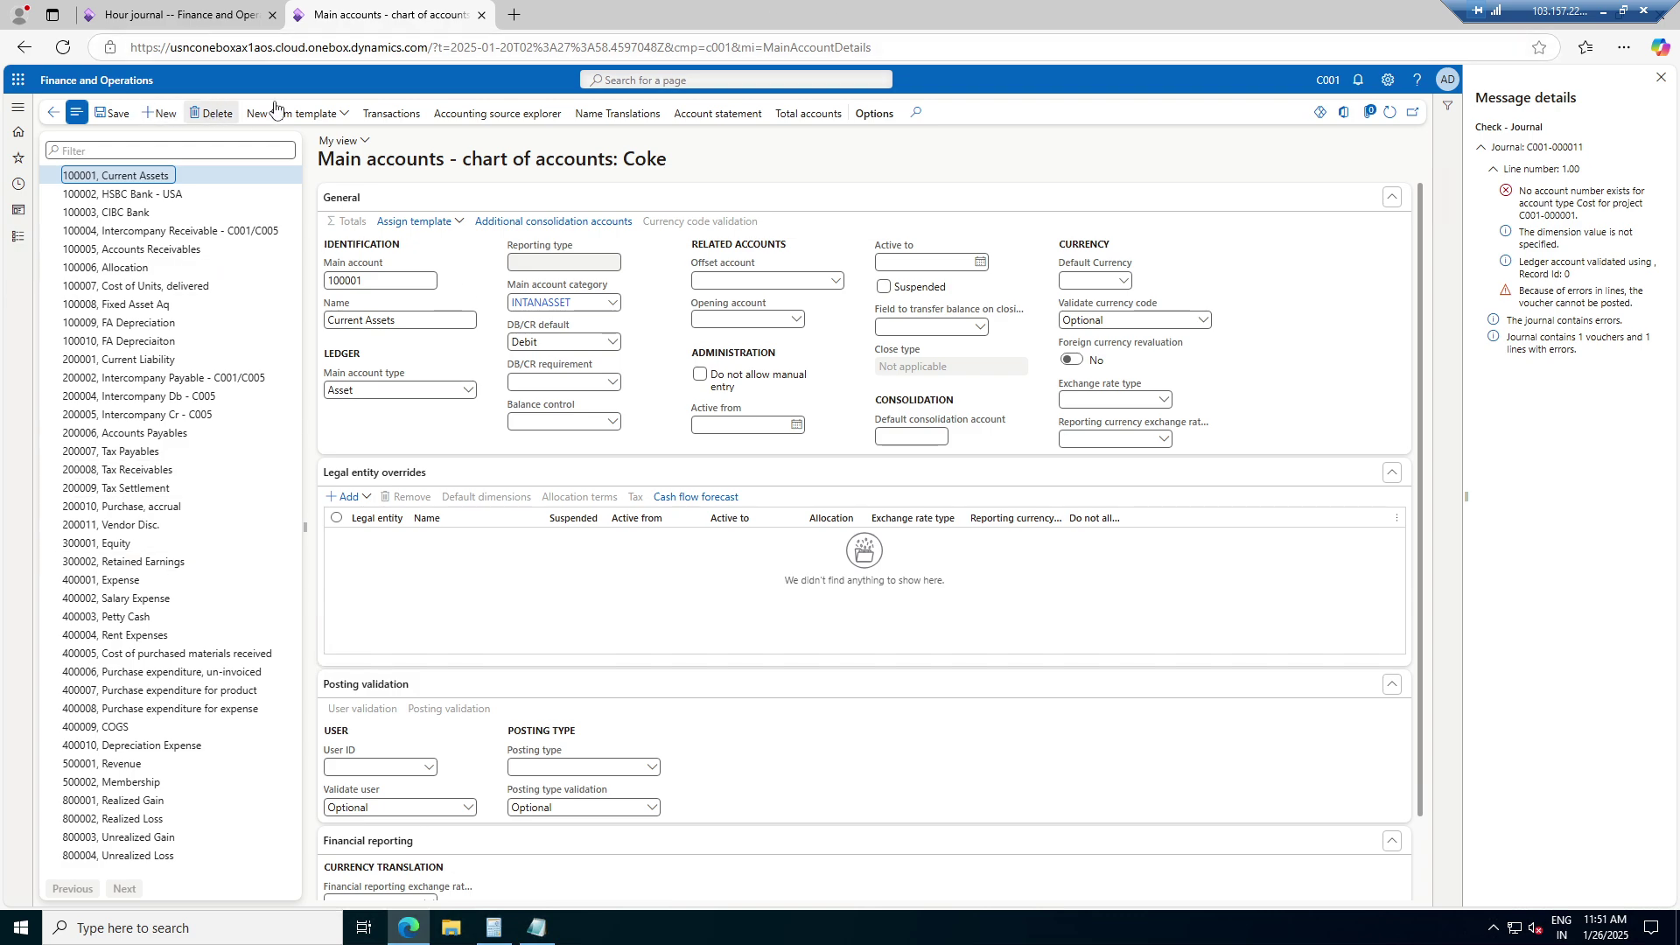
Start a new main account in the Coke chart of accounts and name it Project Cost
{"action": "left_click", "coordinate": [155, 115]}
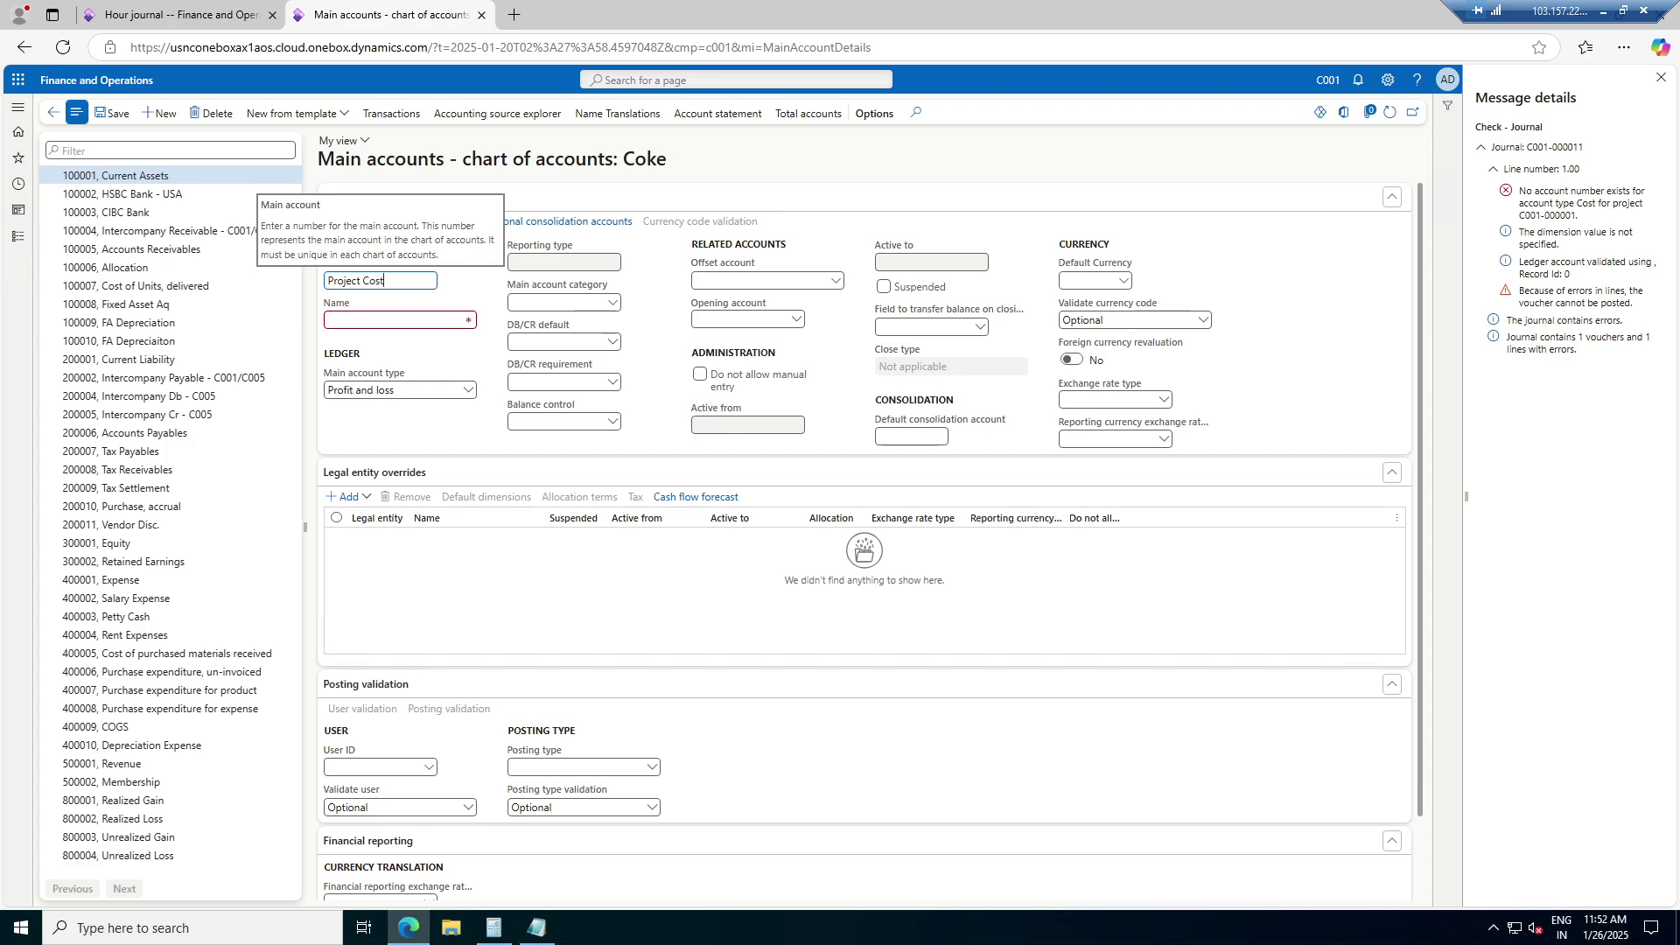
{"action": "key", "text": "Tab"}
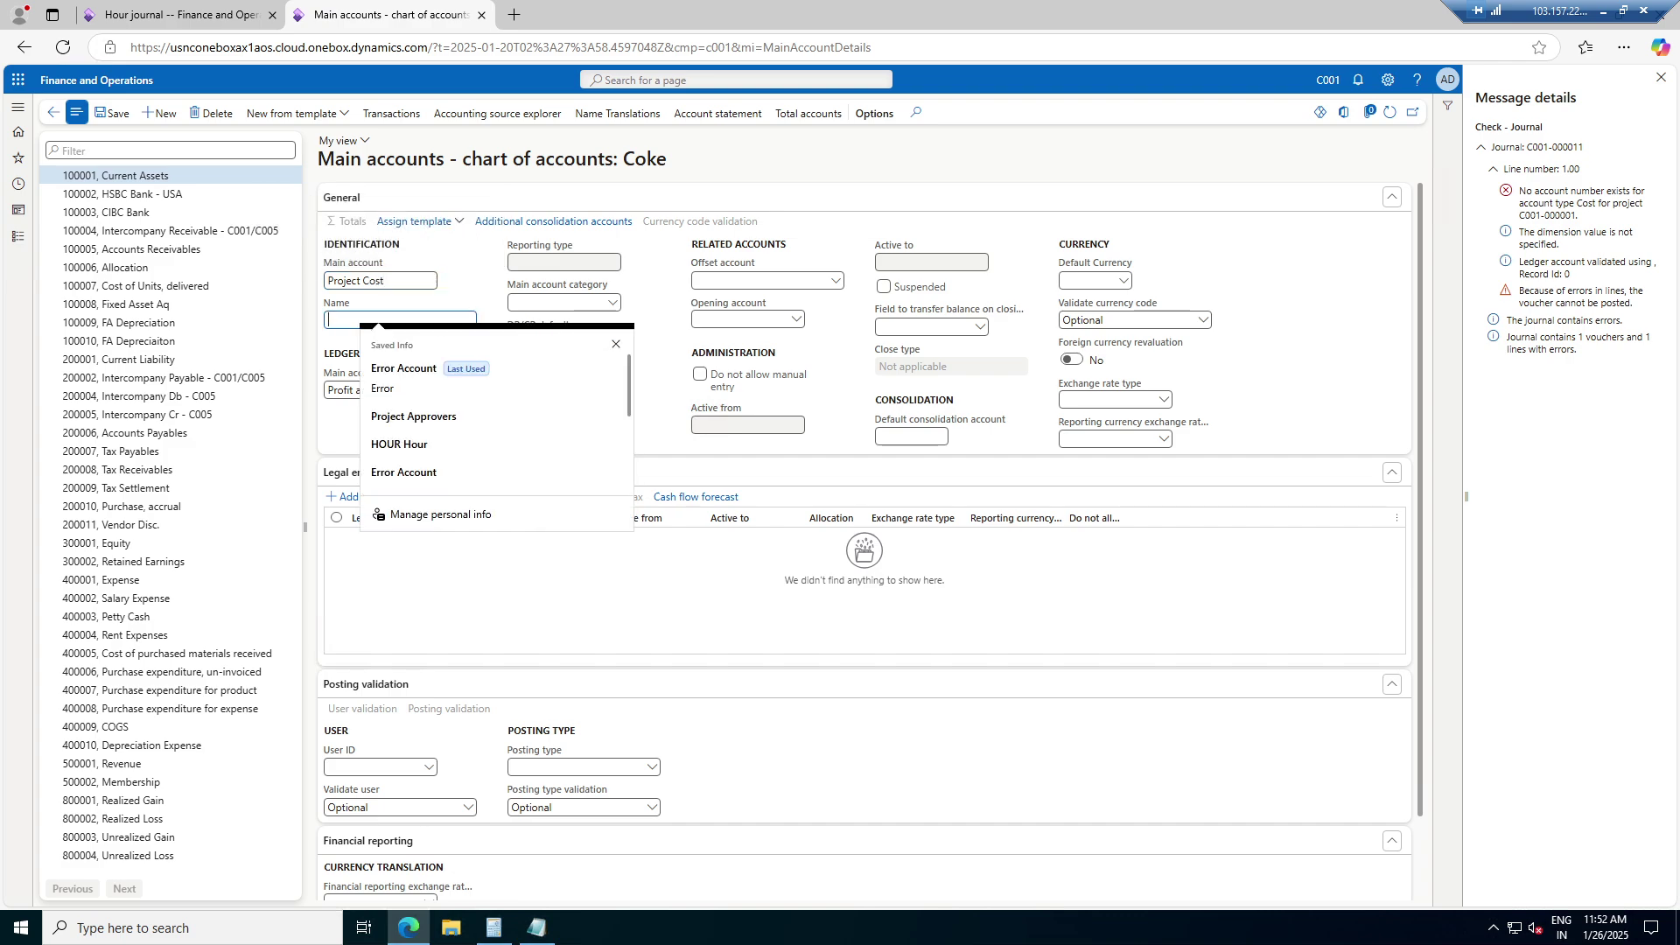
{"action": "type", "text": "Project"}
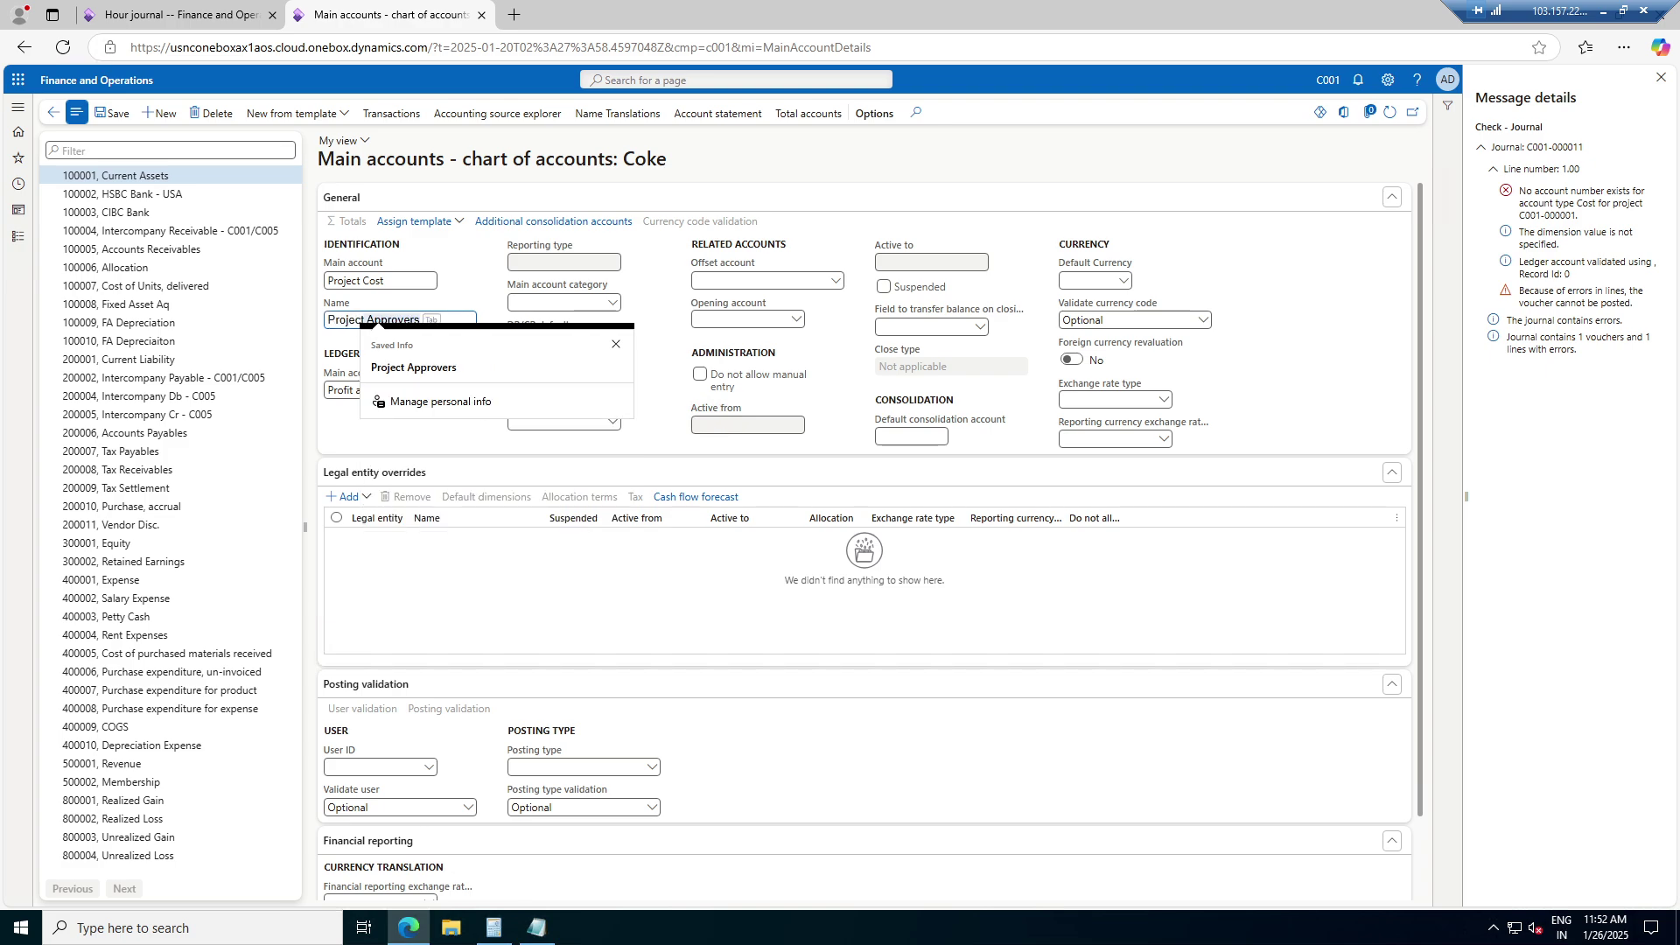
{"action": "type", "text": " Cos"}
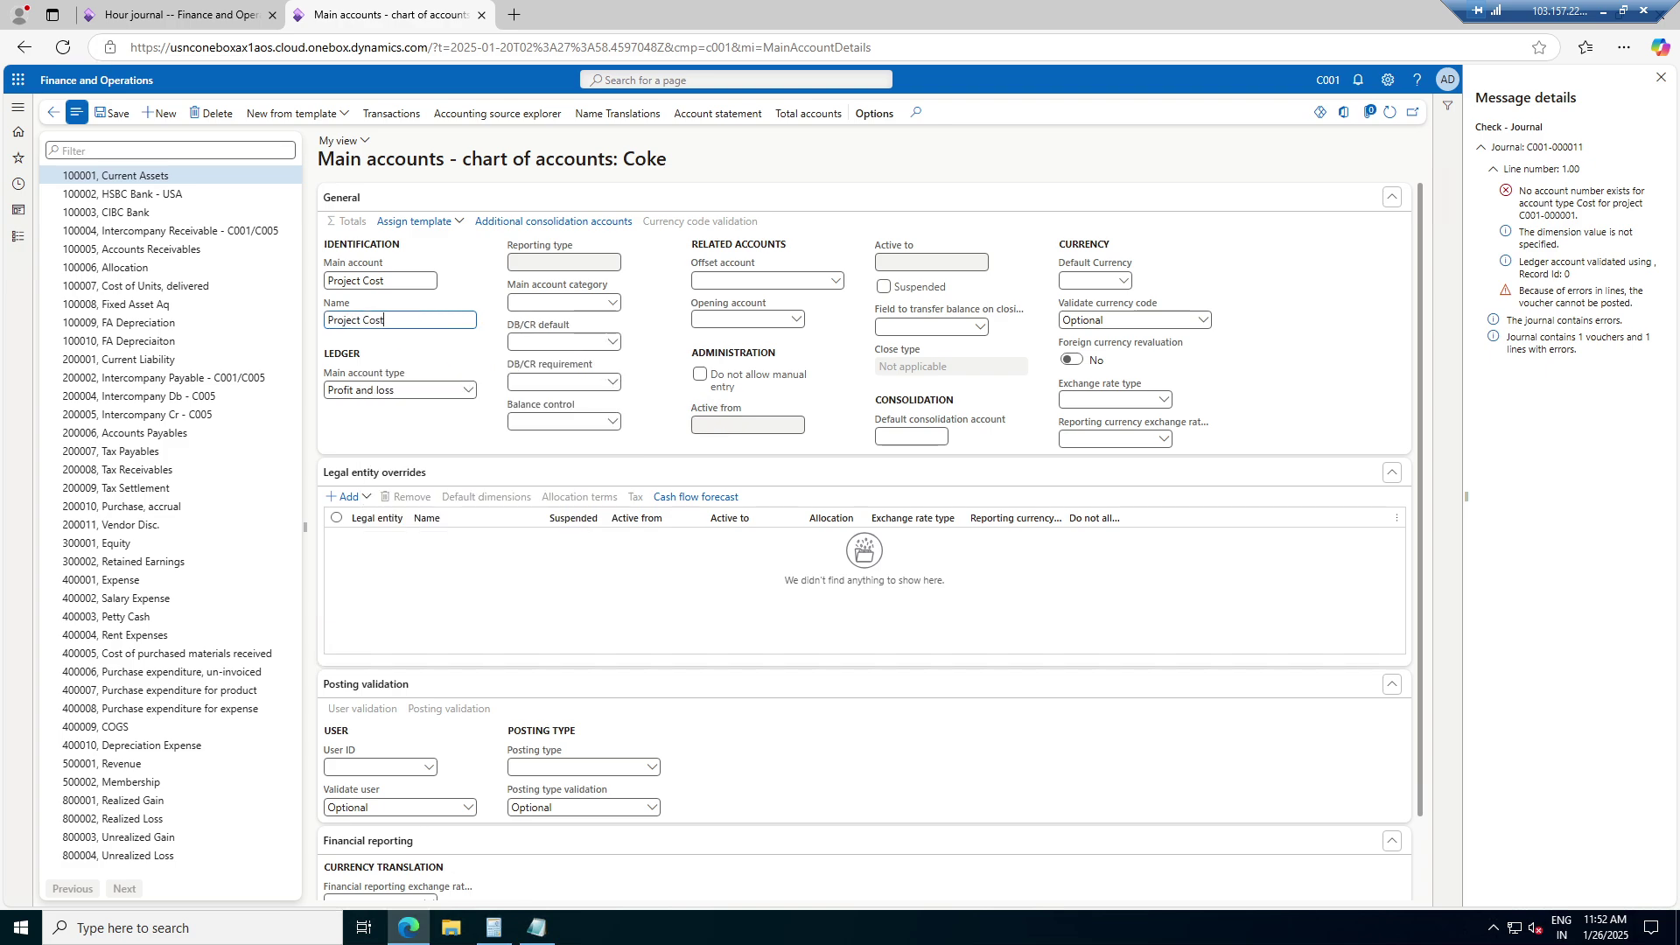
{"action": "type", "text": "t"}
Set the Project Cost account's main account number to 400011 and save the account
{"action": "key", "text": "shift+Tab"}
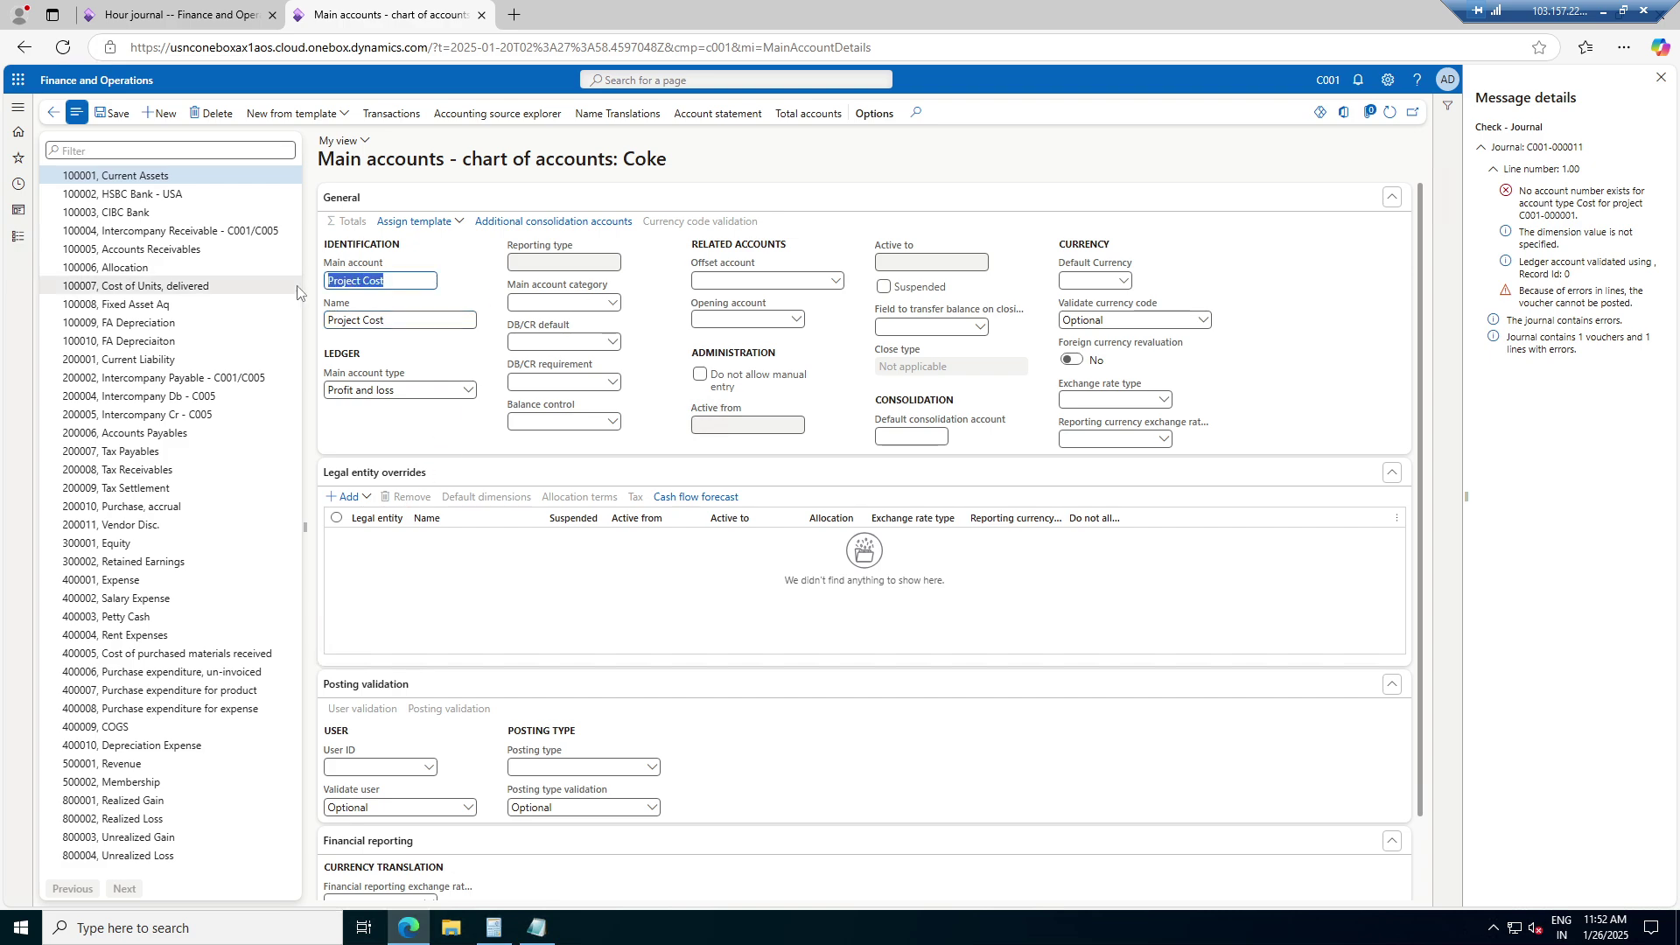
{"action": "type", "text": "4000011"}
{"action": "left_click", "coordinate": [101, 115]}
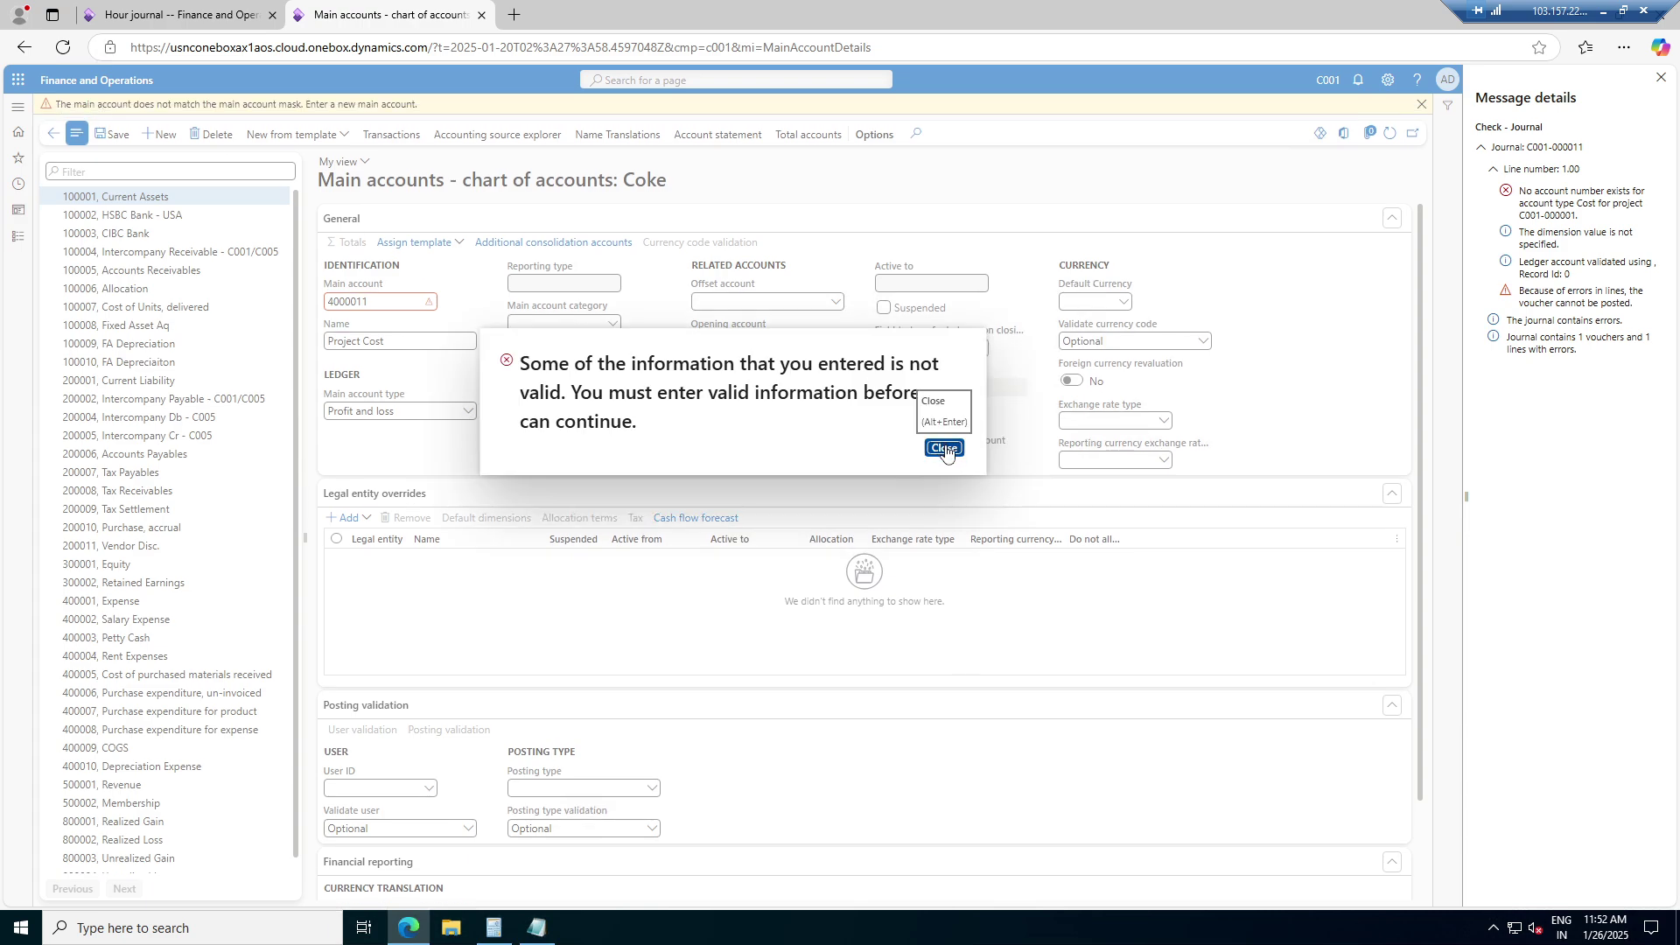
{"action": "left_click", "coordinate": [944, 449]}
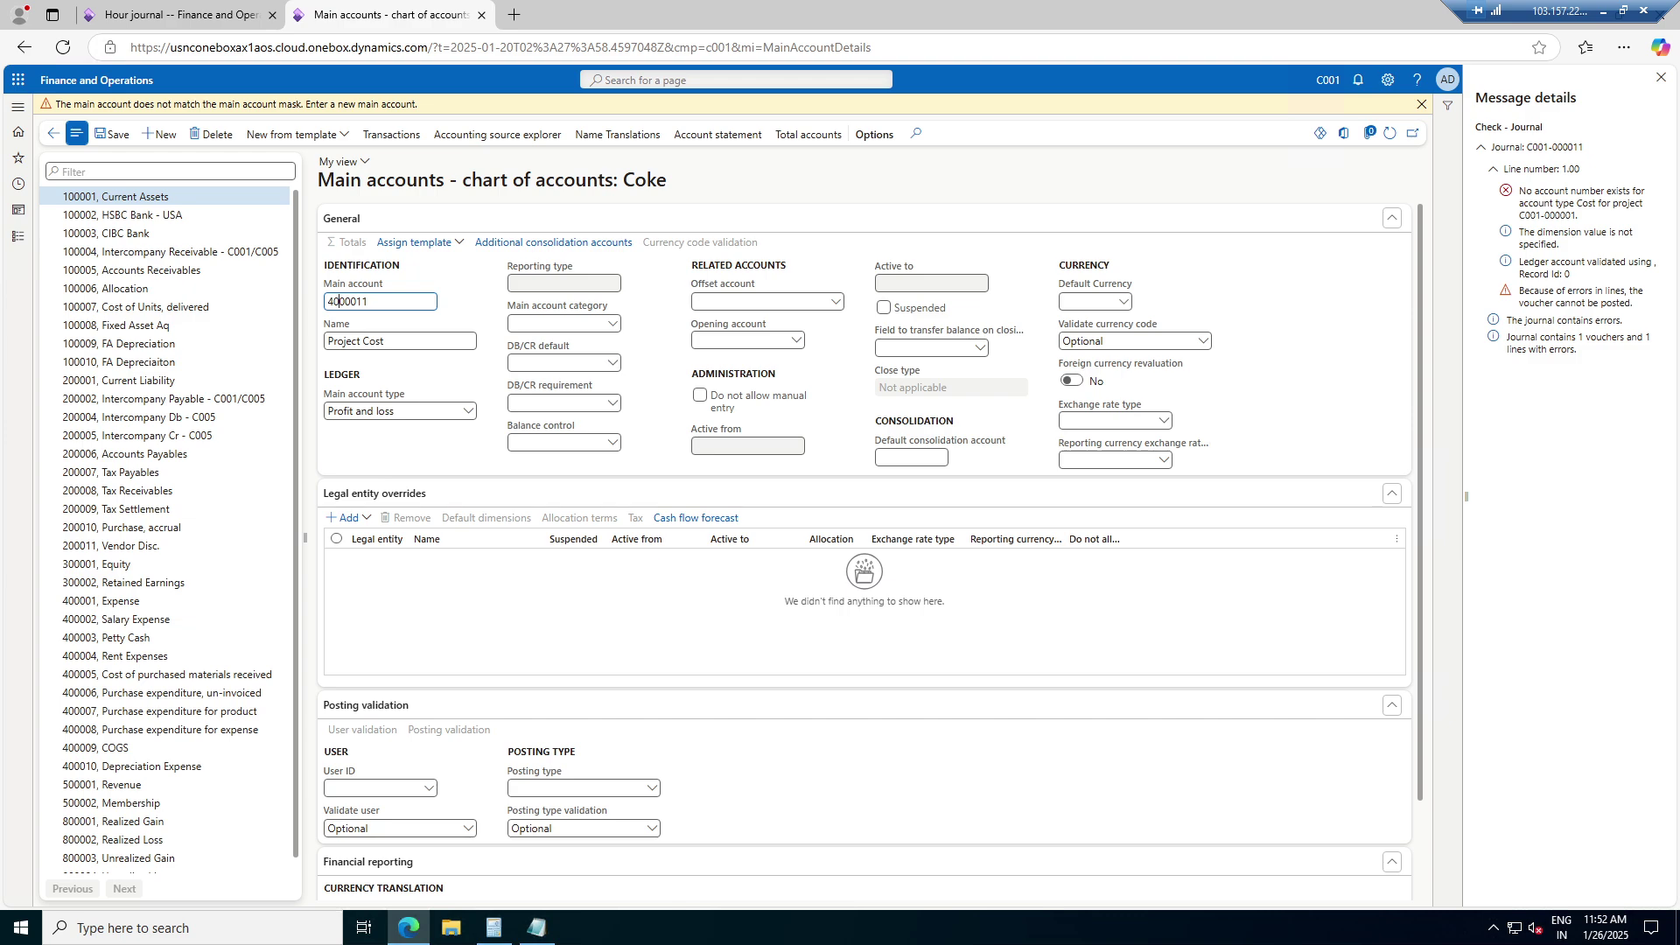
{"action": "left_click", "coordinate": [118, 134]}
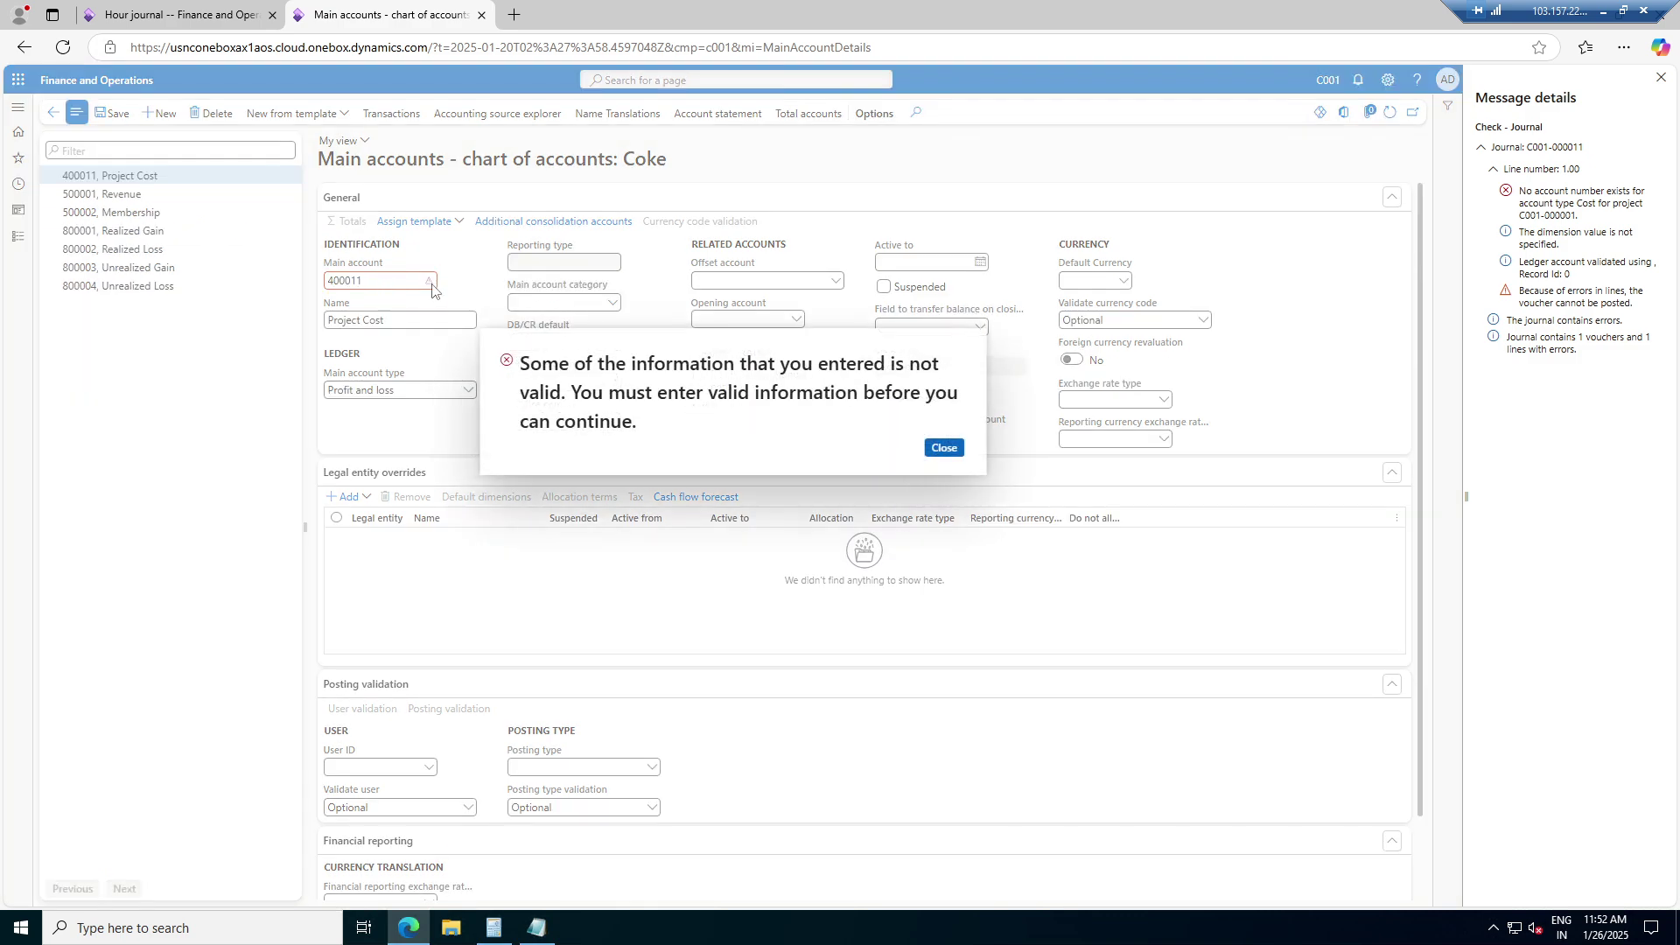
{"action": "left_click", "coordinate": [946, 452]}
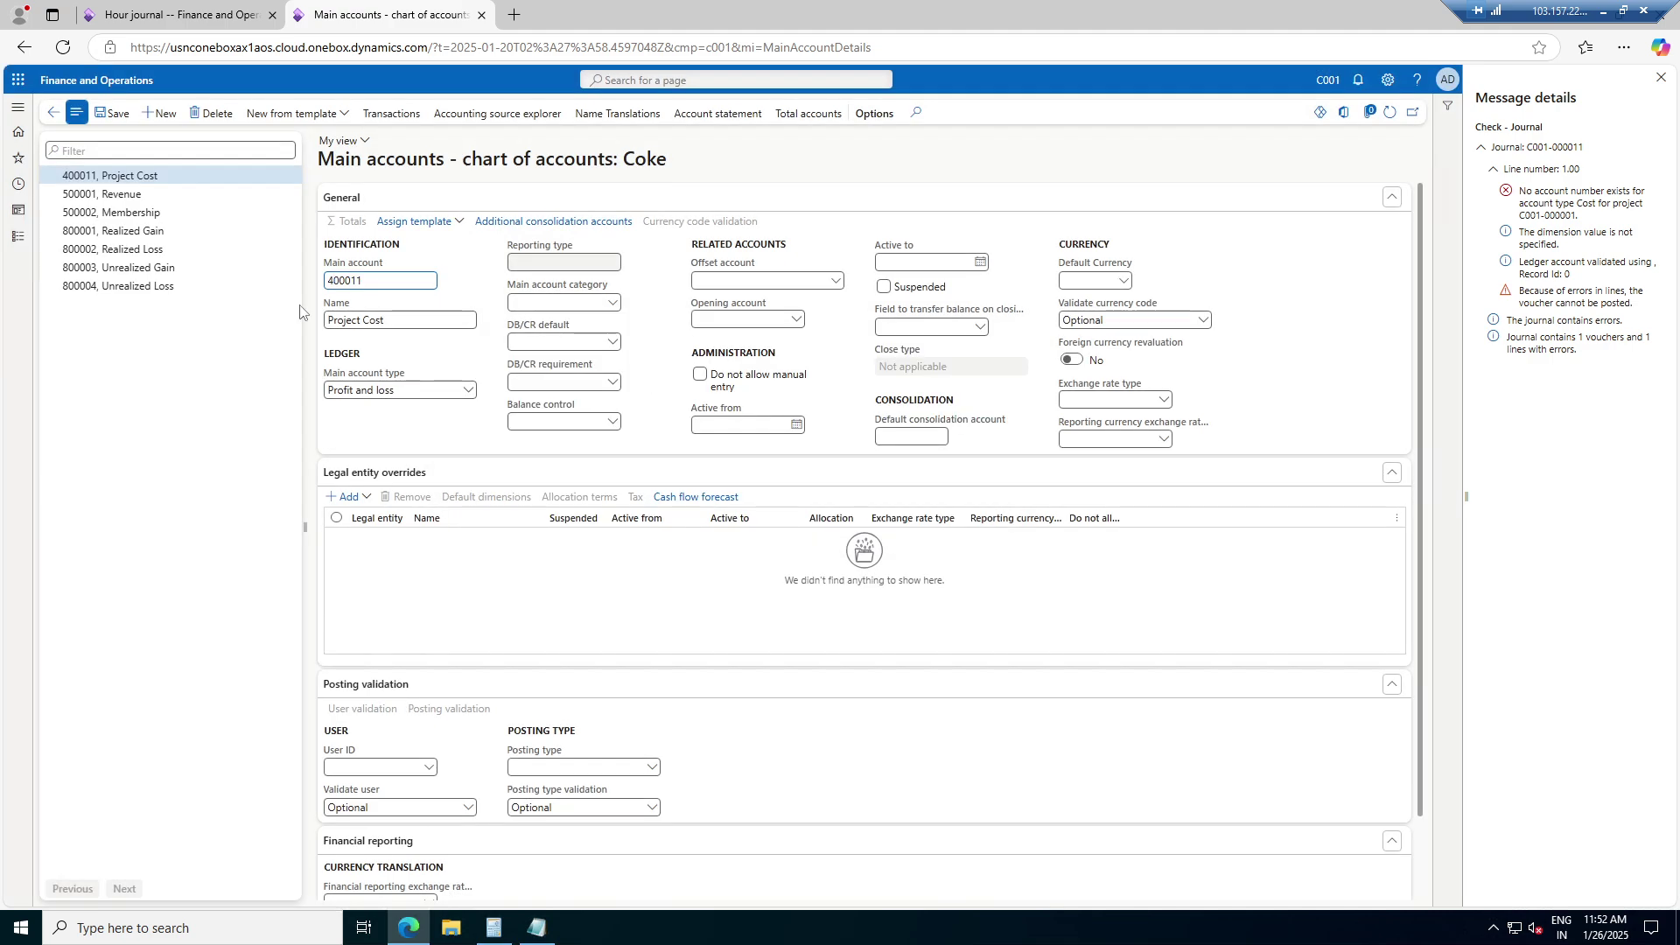
Return to the ErpSupport-Hour category and set its Cost account to 400011
{"action": "left_click_drag", "start_coordinate": [367, 282], "coordinate": [305, 287]}
{"action": "left_click", "coordinate": [53, 112]}
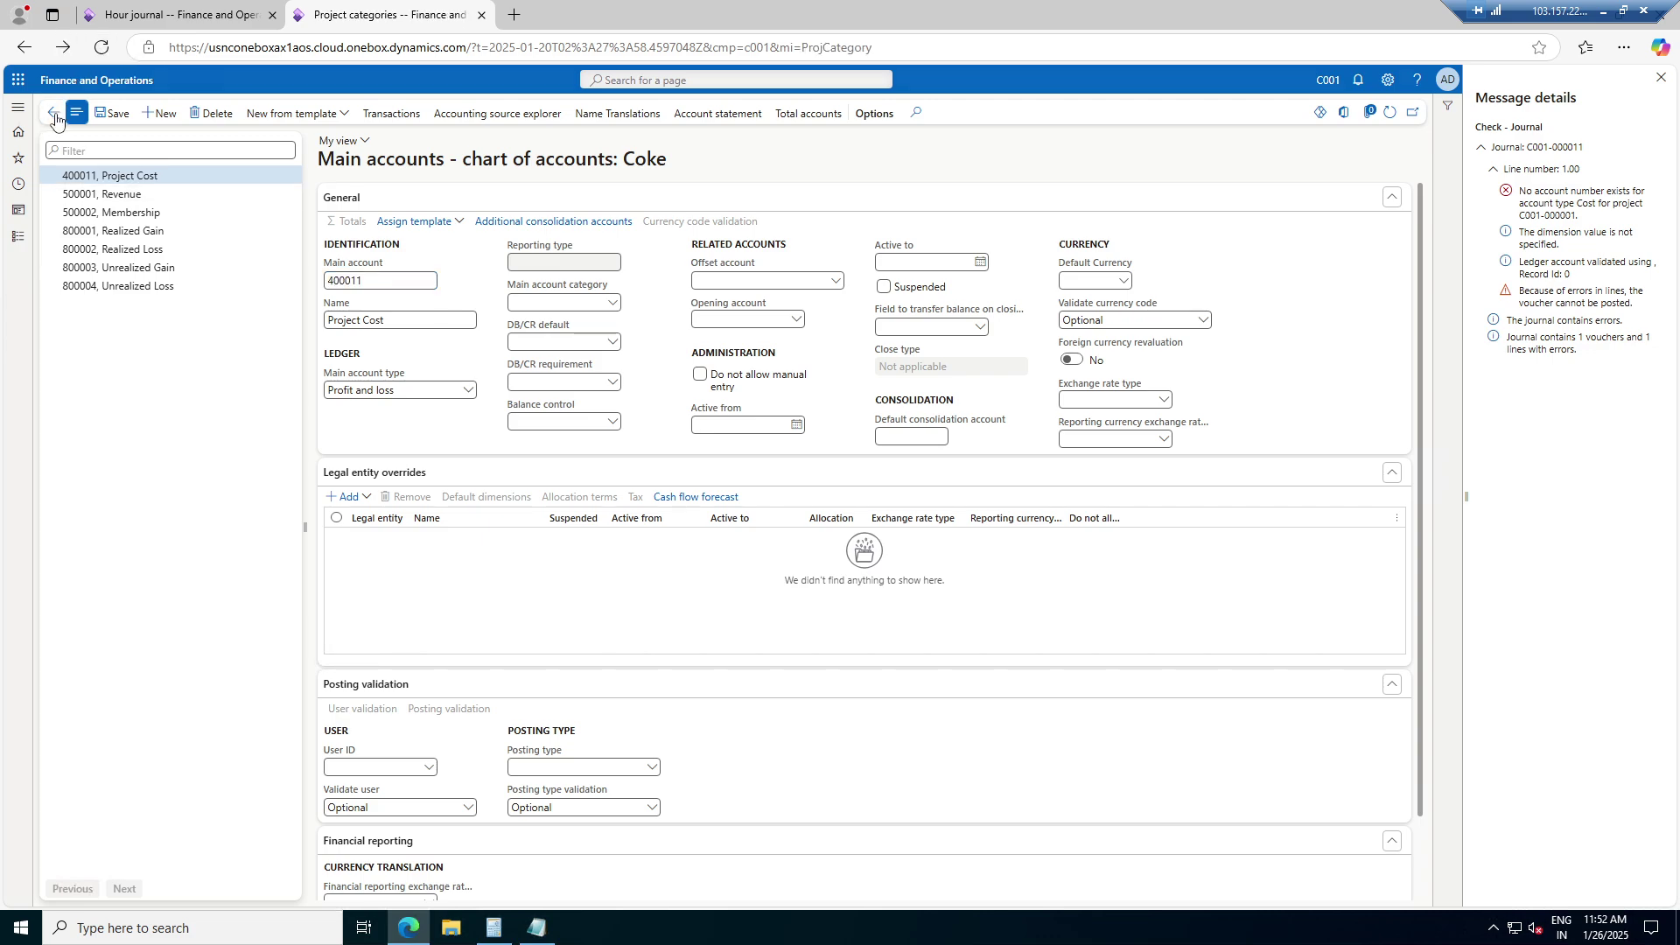
{"action": "type", "text": "400011"}
Open the main accounts form from the category's Invoiced revenue account and look through the existing revenue accounts
{"action": "left_click", "coordinate": [332, 600]}
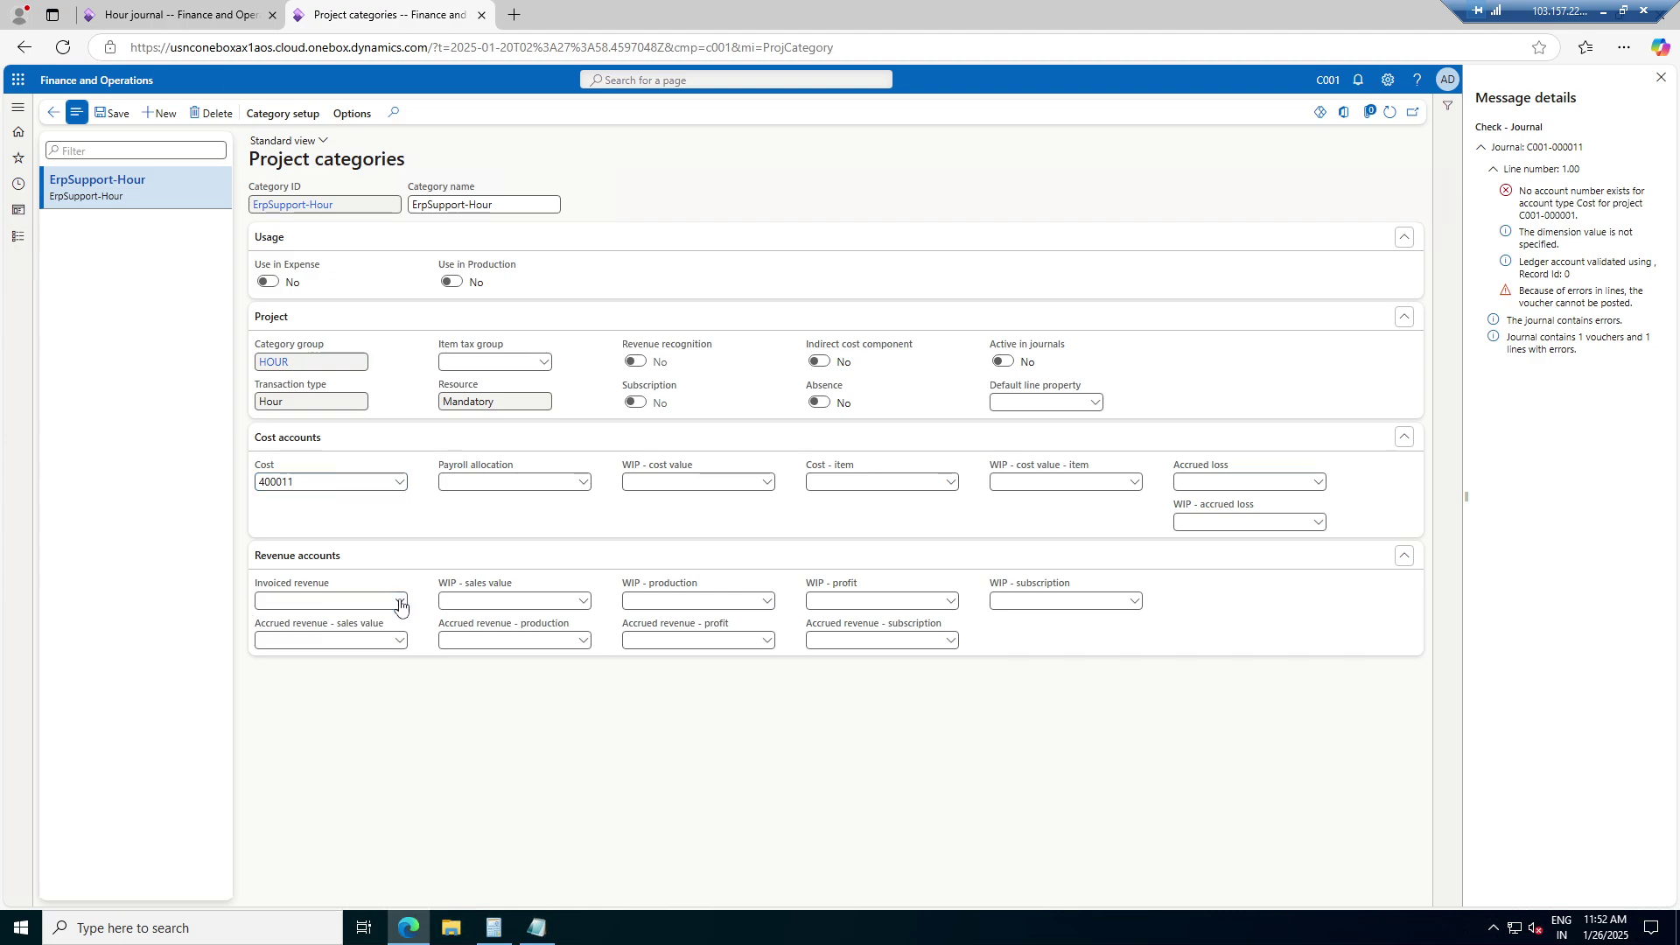
{"action": "right_click", "coordinate": [399, 604]}
{"action": "left_click", "coordinate": [432, 697]}
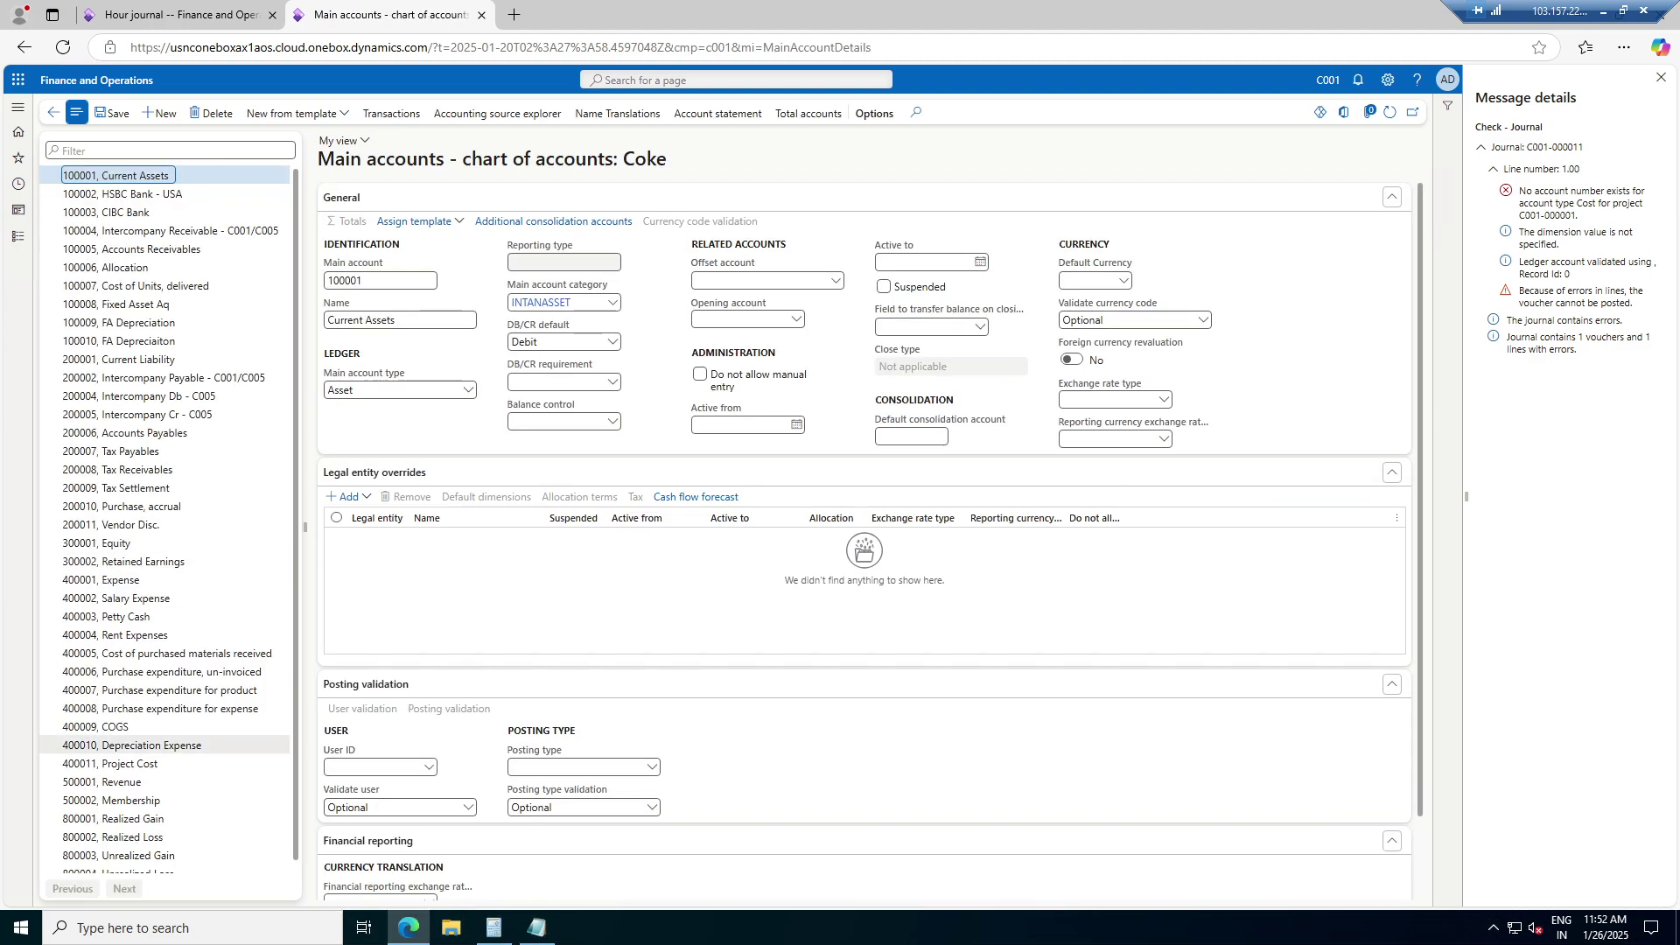
{"action": "scroll", "coordinate": [164, 748], "scroll_direction": "down", "scroll_amount": 1}
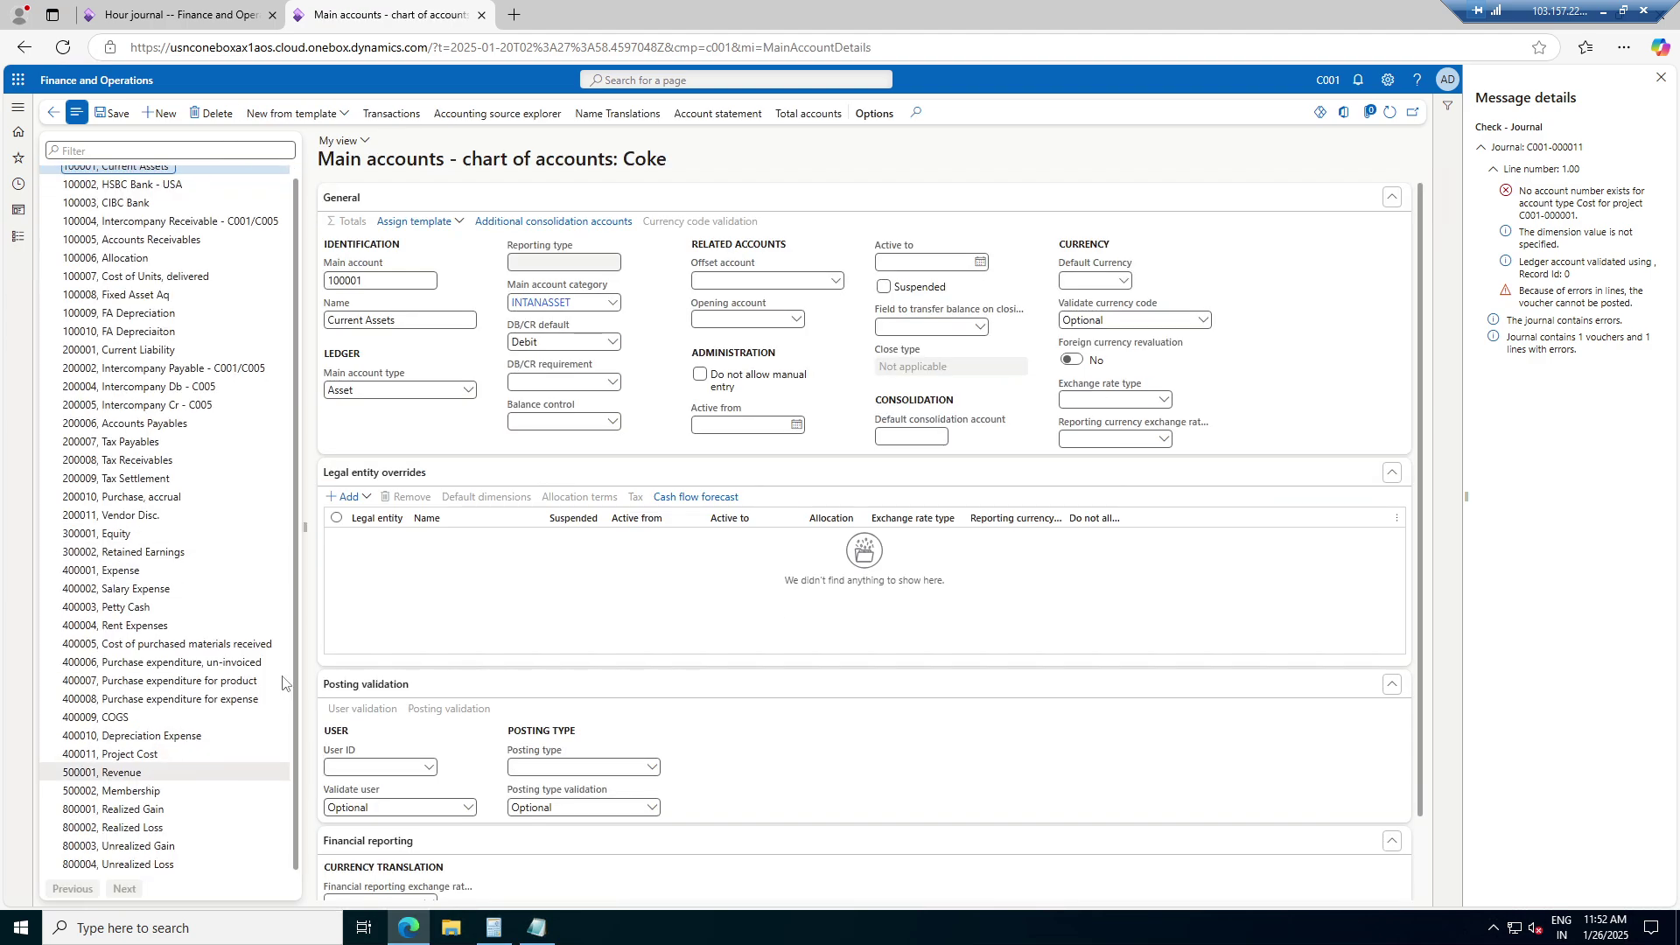
Create main account 500003 named Project Revenue in the Coke chart of accounts and save it
{"action": "left_click", "coordinate": [161, 112]}
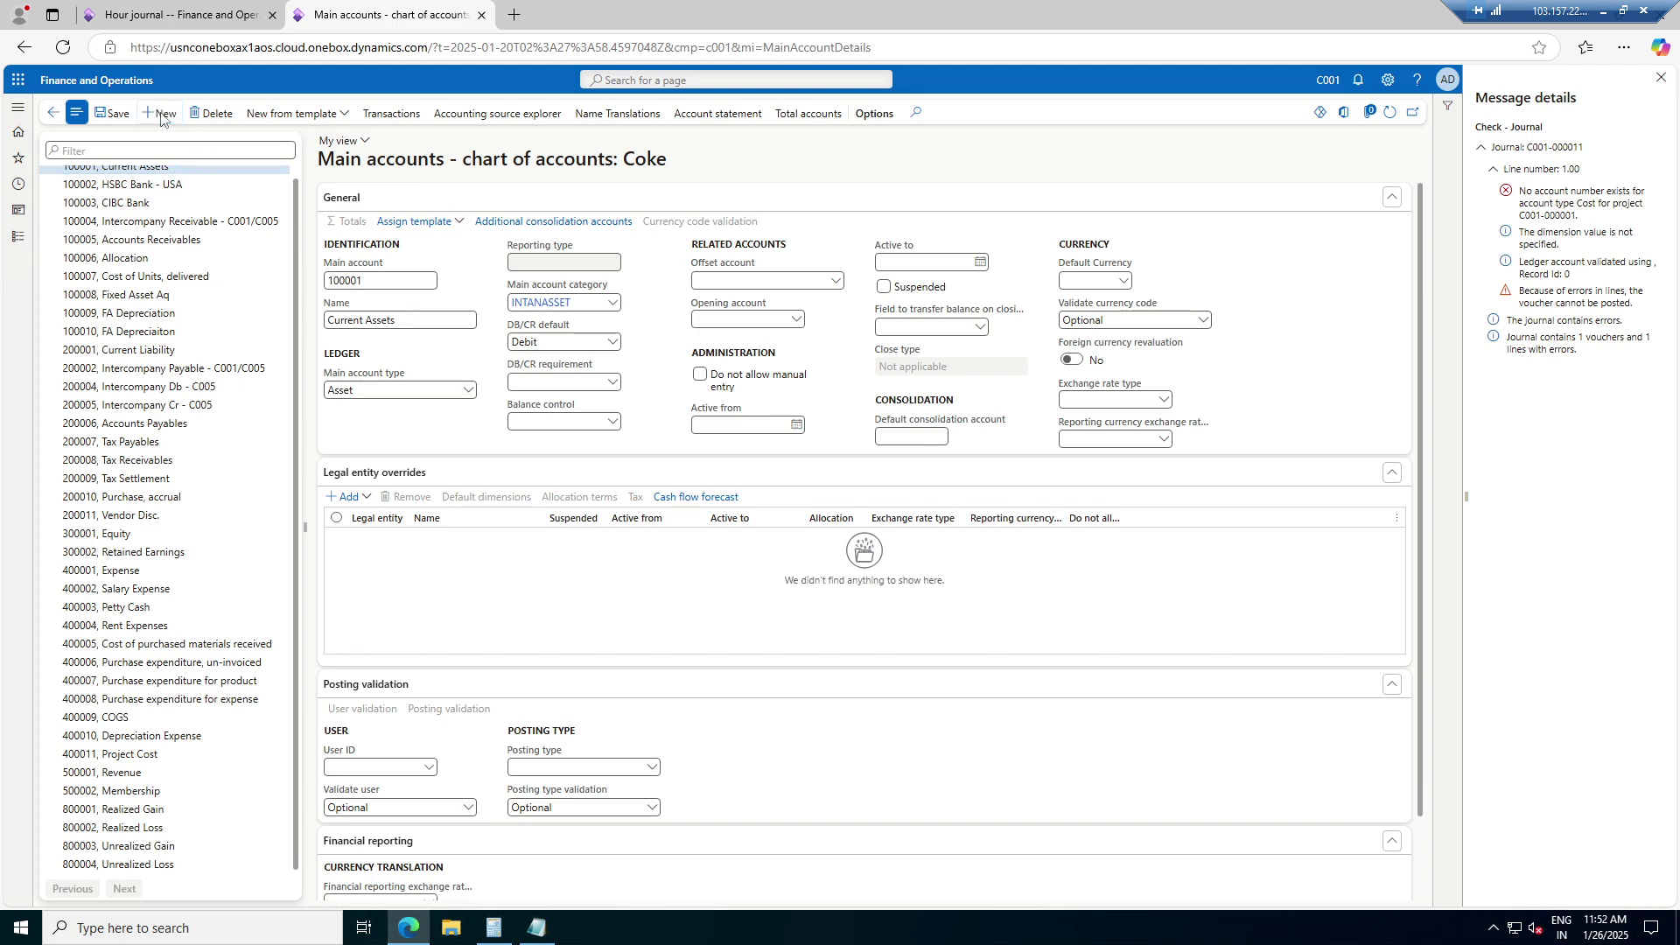
{"action": "type", "text": "50"}
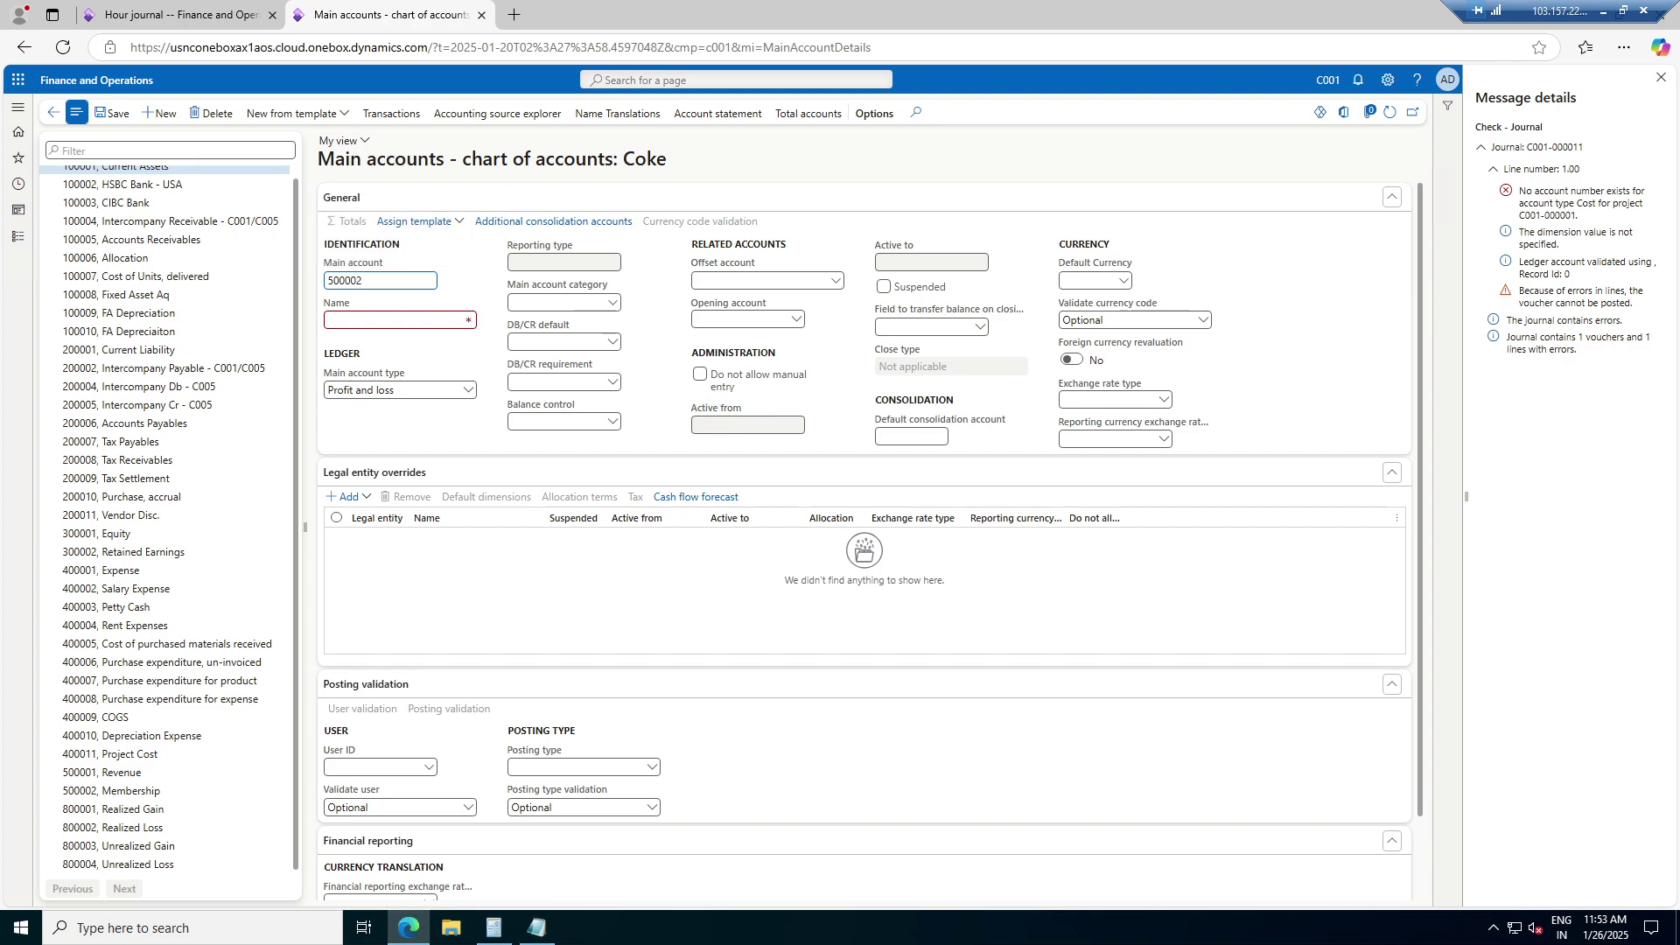
{"action": "key", "text": "Tab"}
{"action": "type", "text": "Reven"}
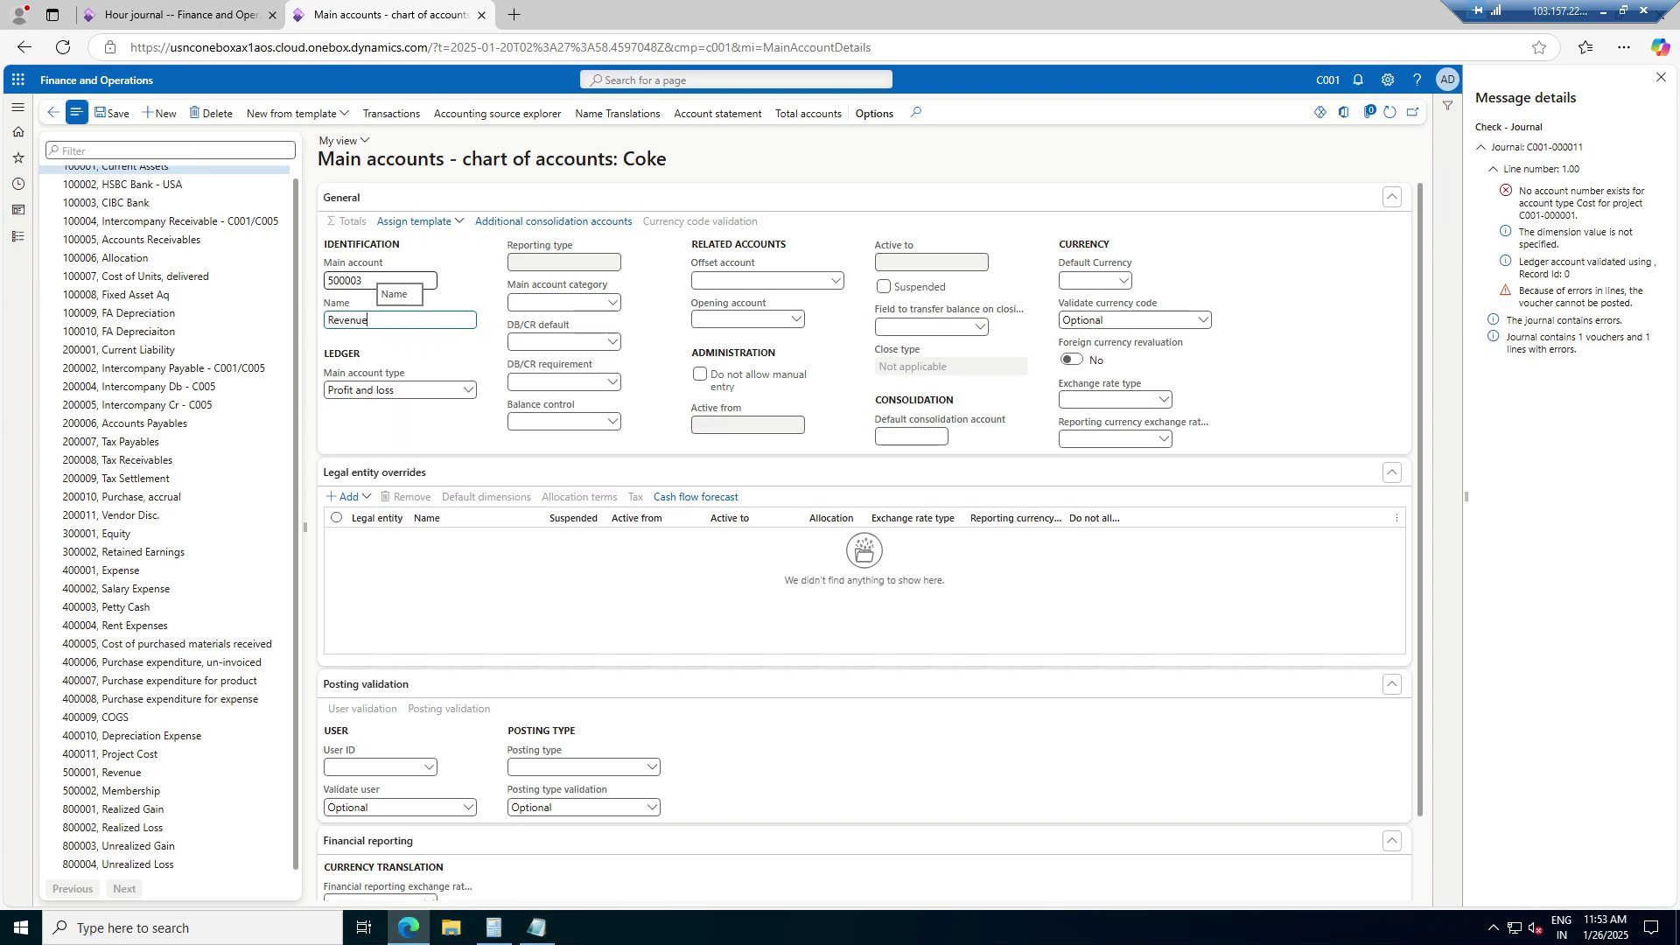
{"action": "key", "text": "Home"}
{"action": "type", "text": "Project"}
{"action": "left_click", "coordinate": [112, 113]}
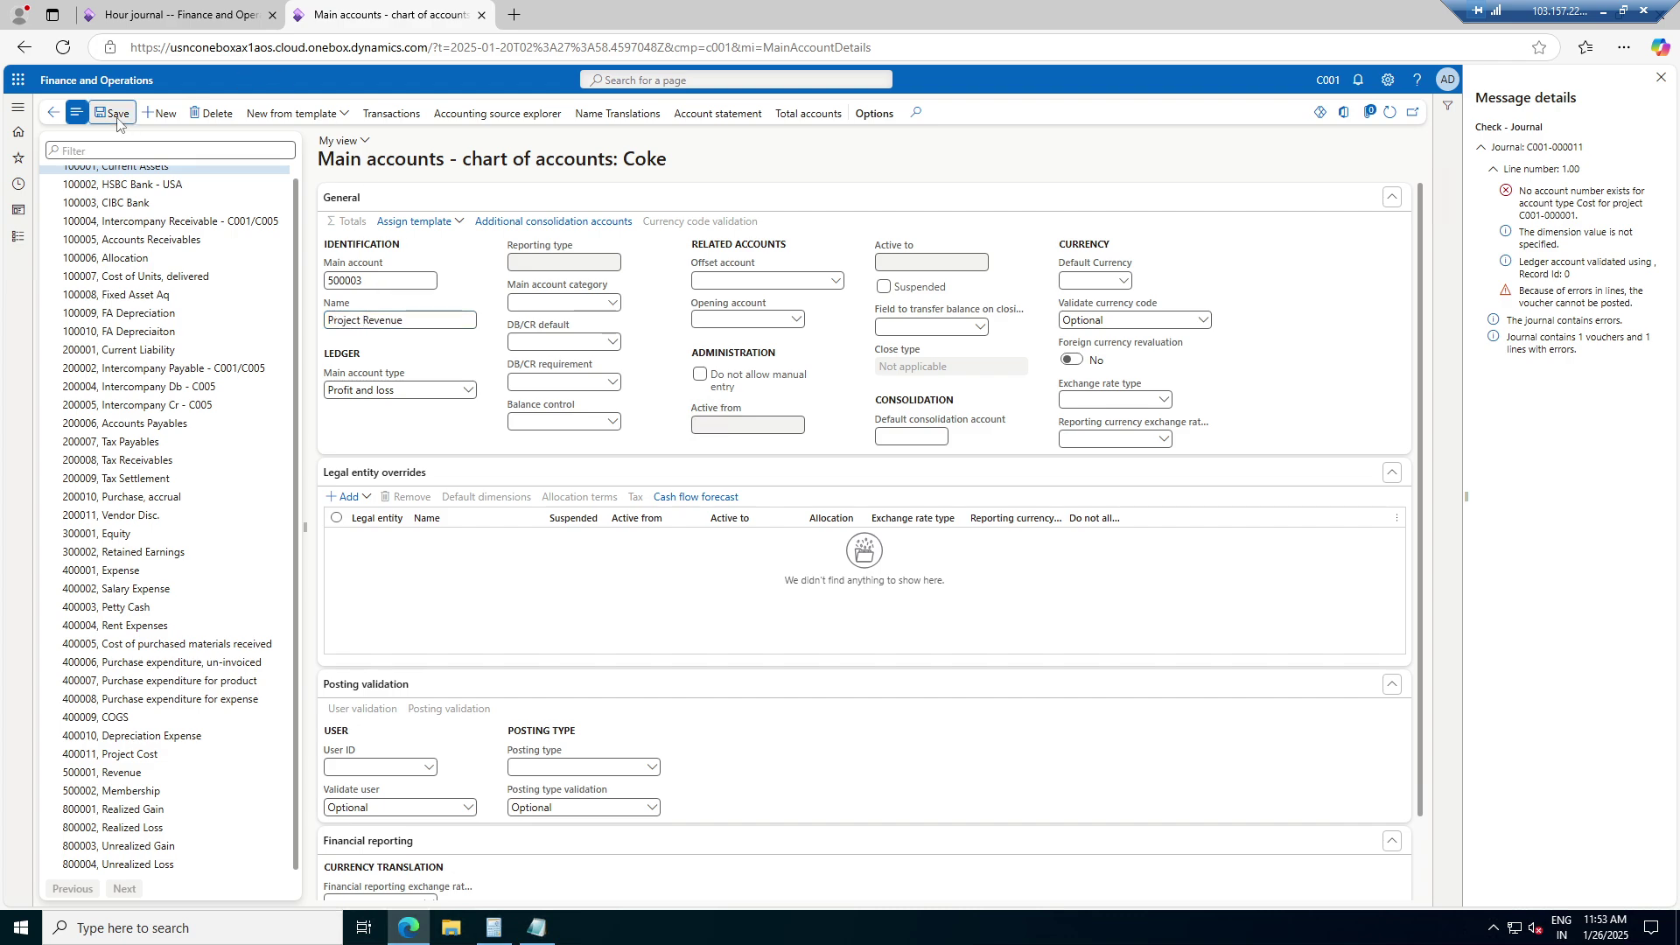
Copy the new revenue account's number into the Invoiced revenue account of the ErpSupport-Hour category and save the category with 500003
{"action": "left_click_drag", "start_coordinate": [364, 281], "coordinate": [320, 283]}
{"action": "key", "text": "ctrl+c"}
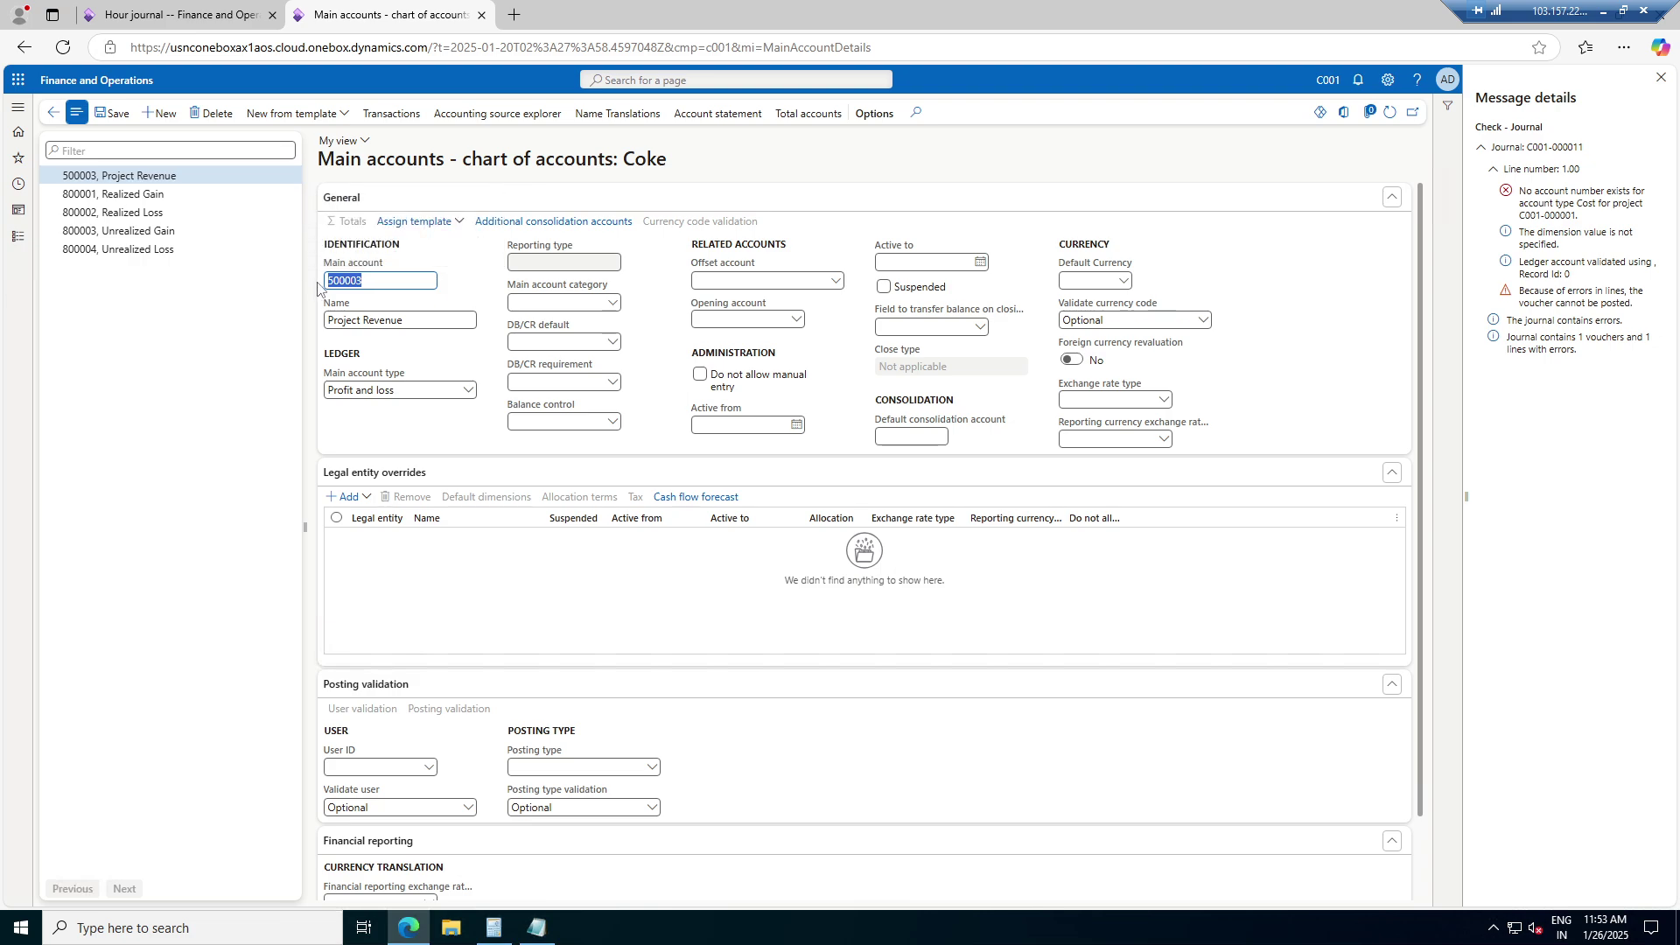
{"action": "left_click", "coordinate": [50, 112]}
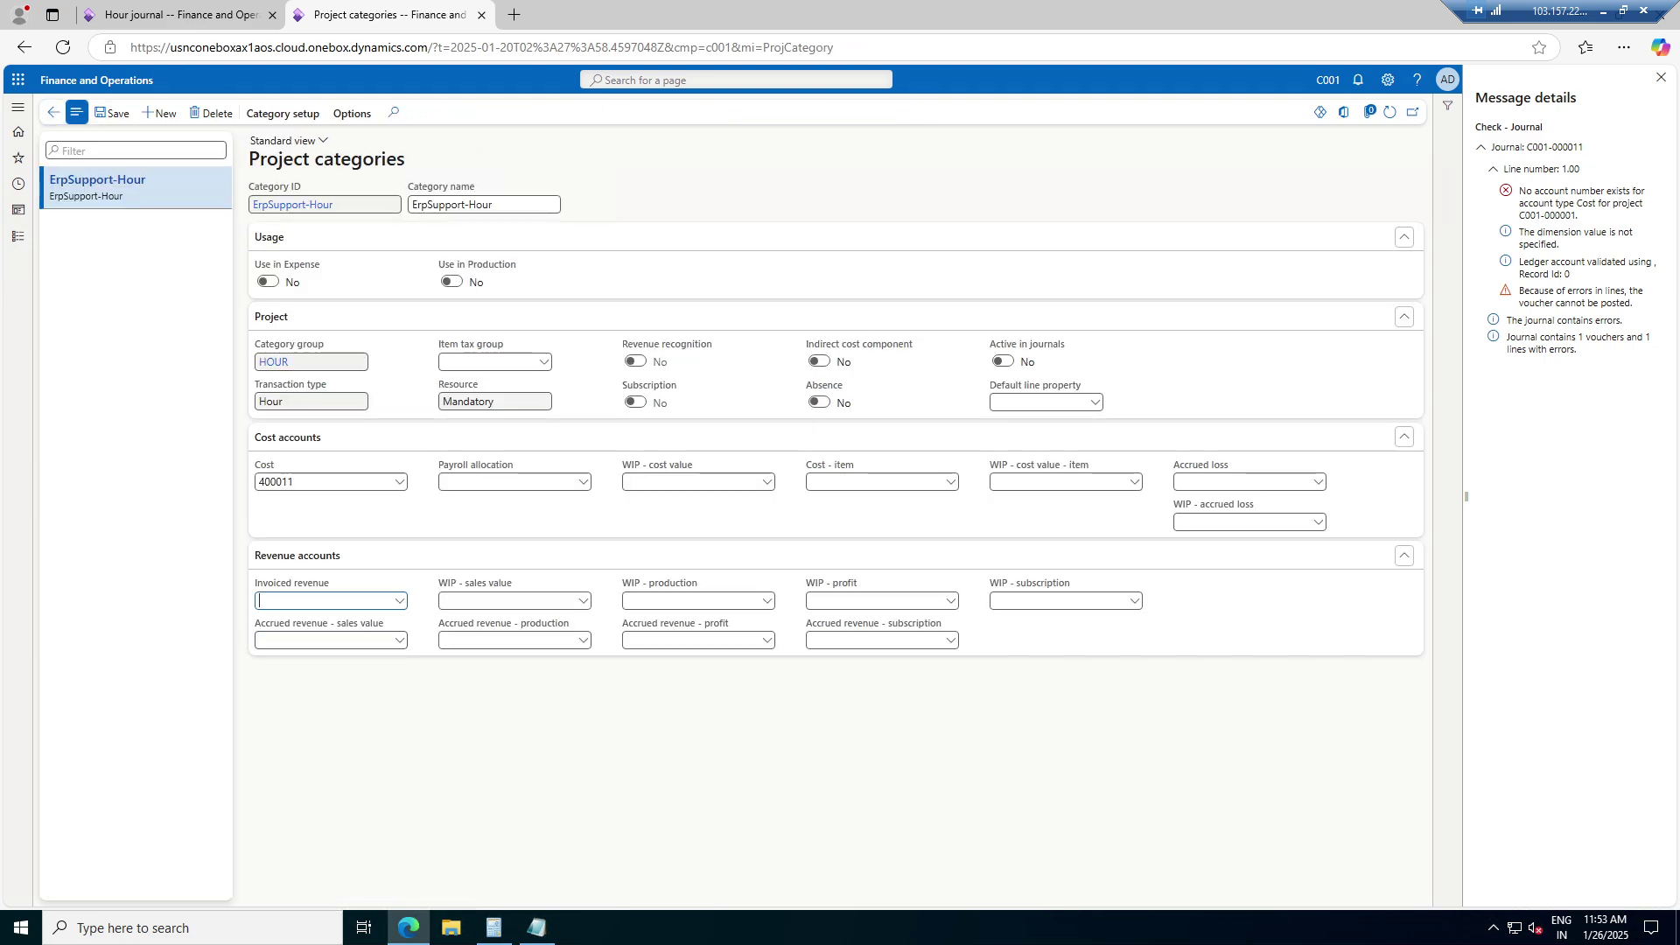
{"action": "key", "text": "ctrl+v"}
{"action": "left_click", "coordinate": [119, 114]}
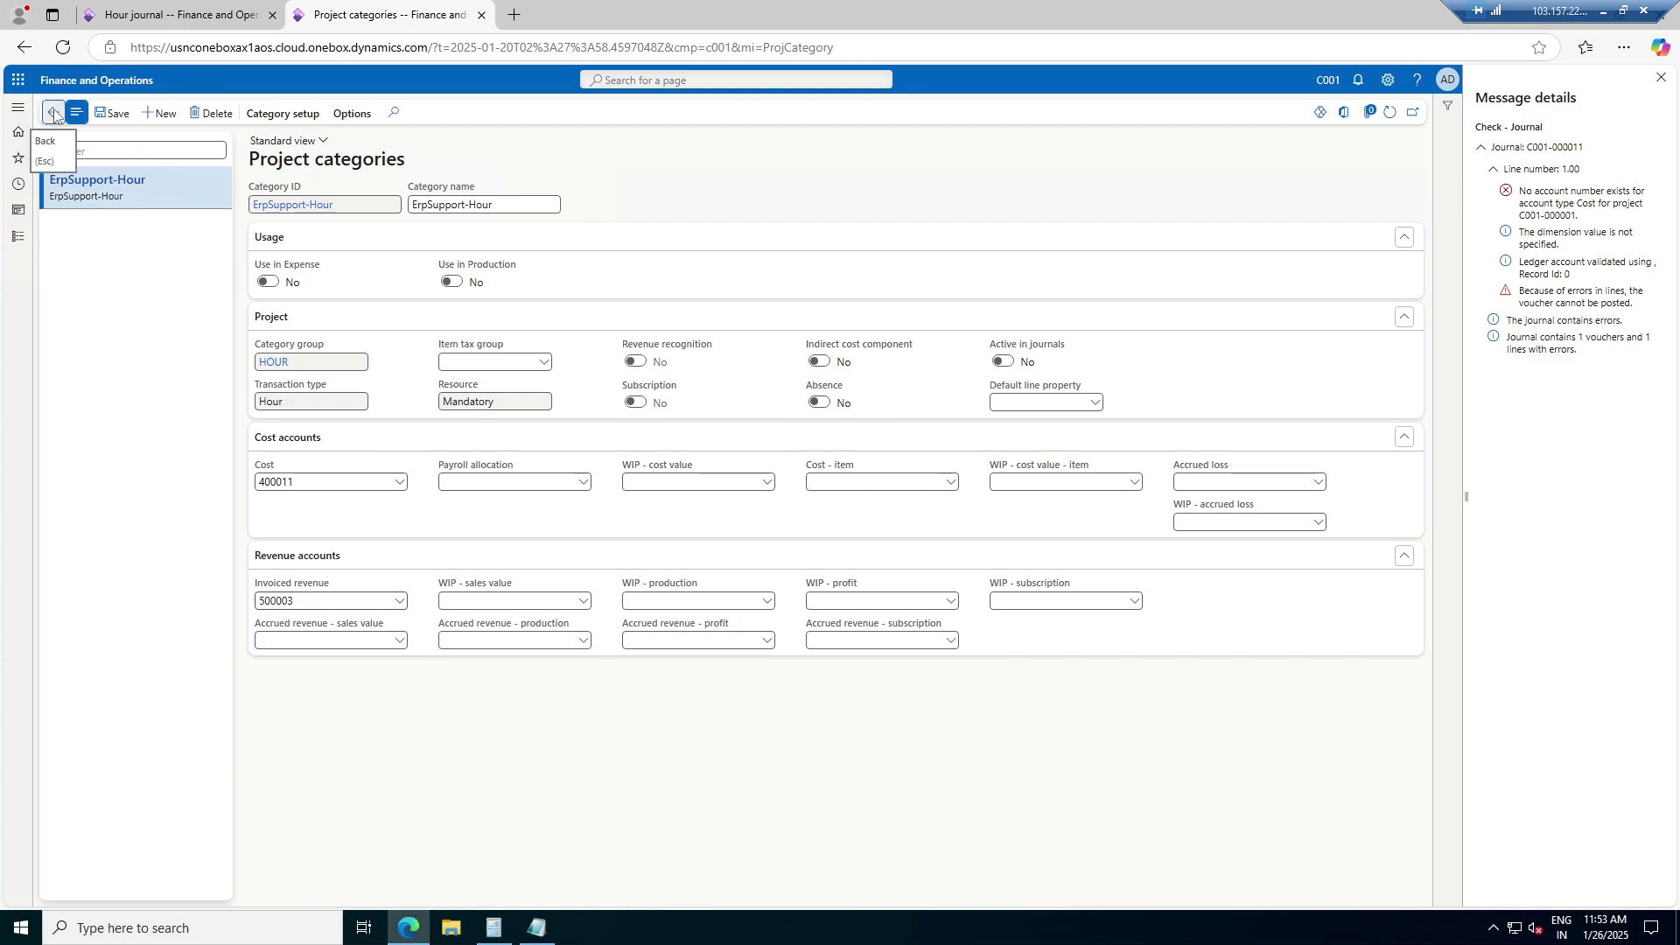
Return to the hour journal lines, validate the whole journal again and read the message details of the check
{"action": "left_click", "coordinate": [54, 113]}
{"action": "left_click", "coordinate": [1420, 104]}
{"action": "left_click", "coordinate": [228, 116]}
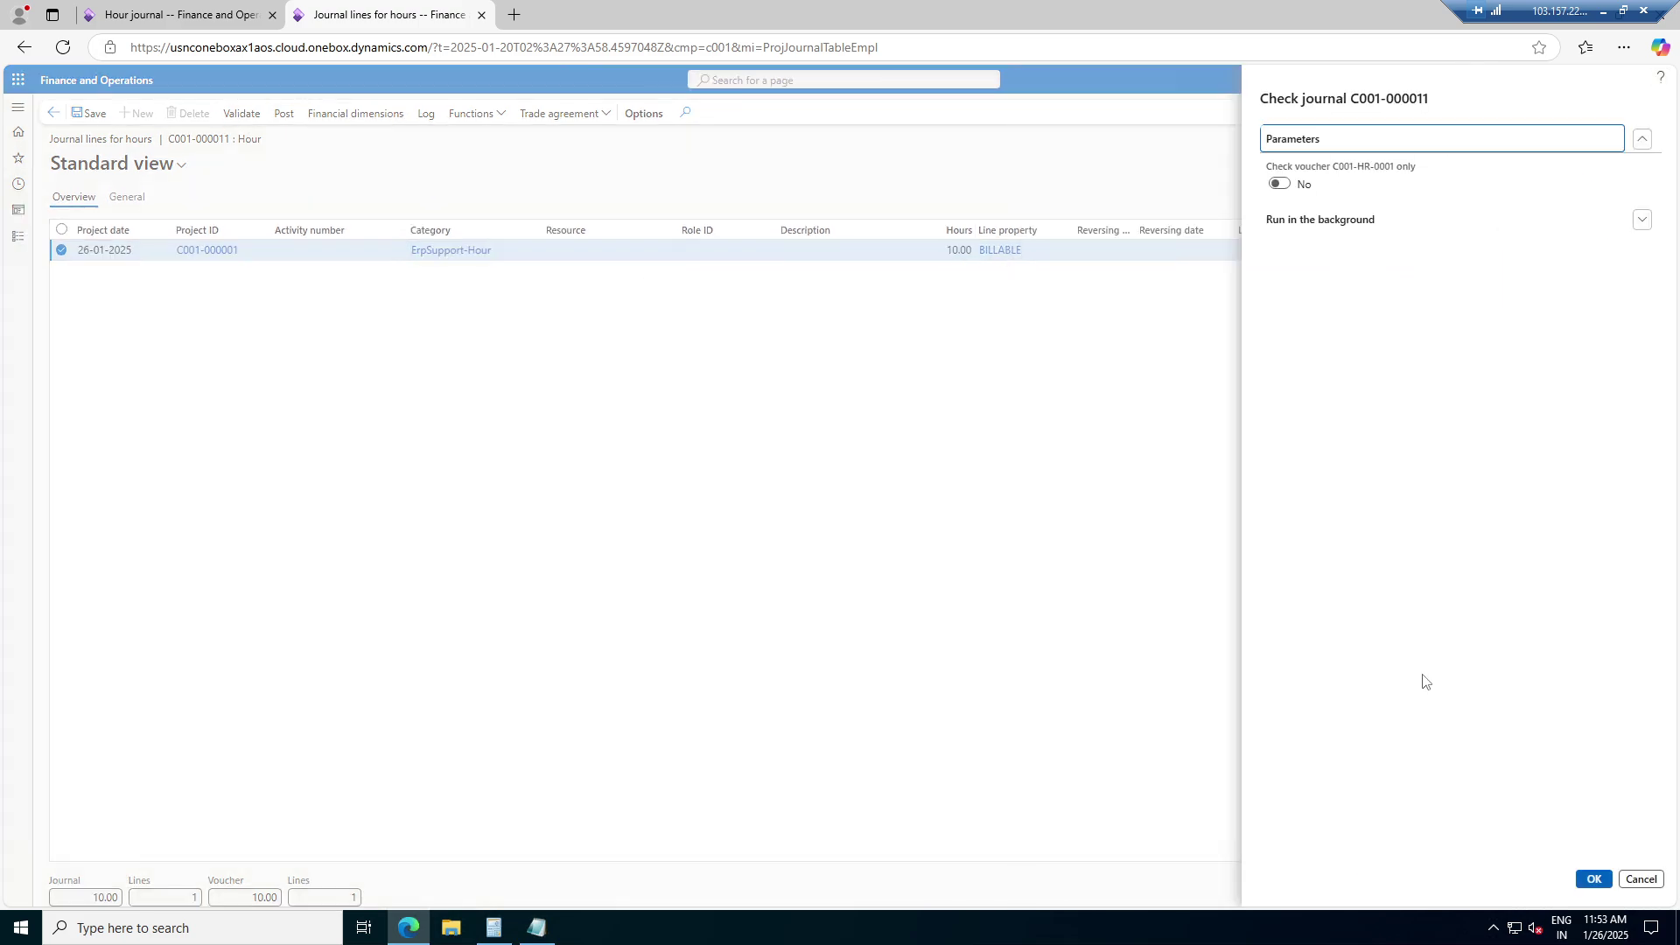
{"action": "left_click", "coordinate": [1593, 878]}
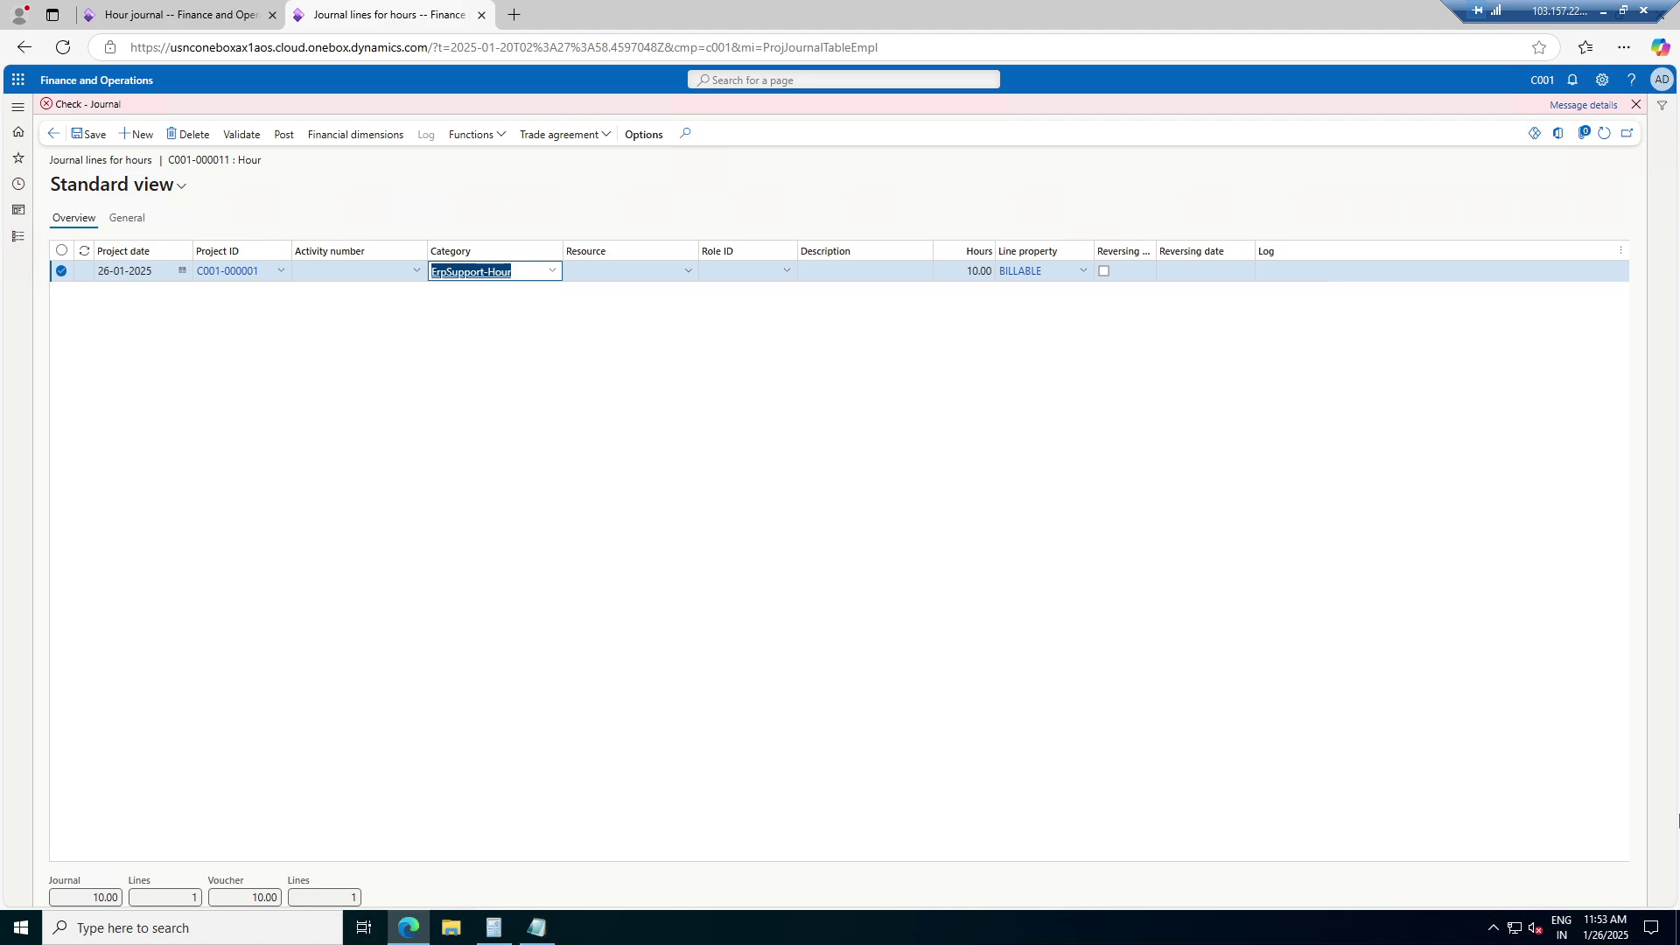
{"action": "left_click", "coordinate": [1586, 105]}
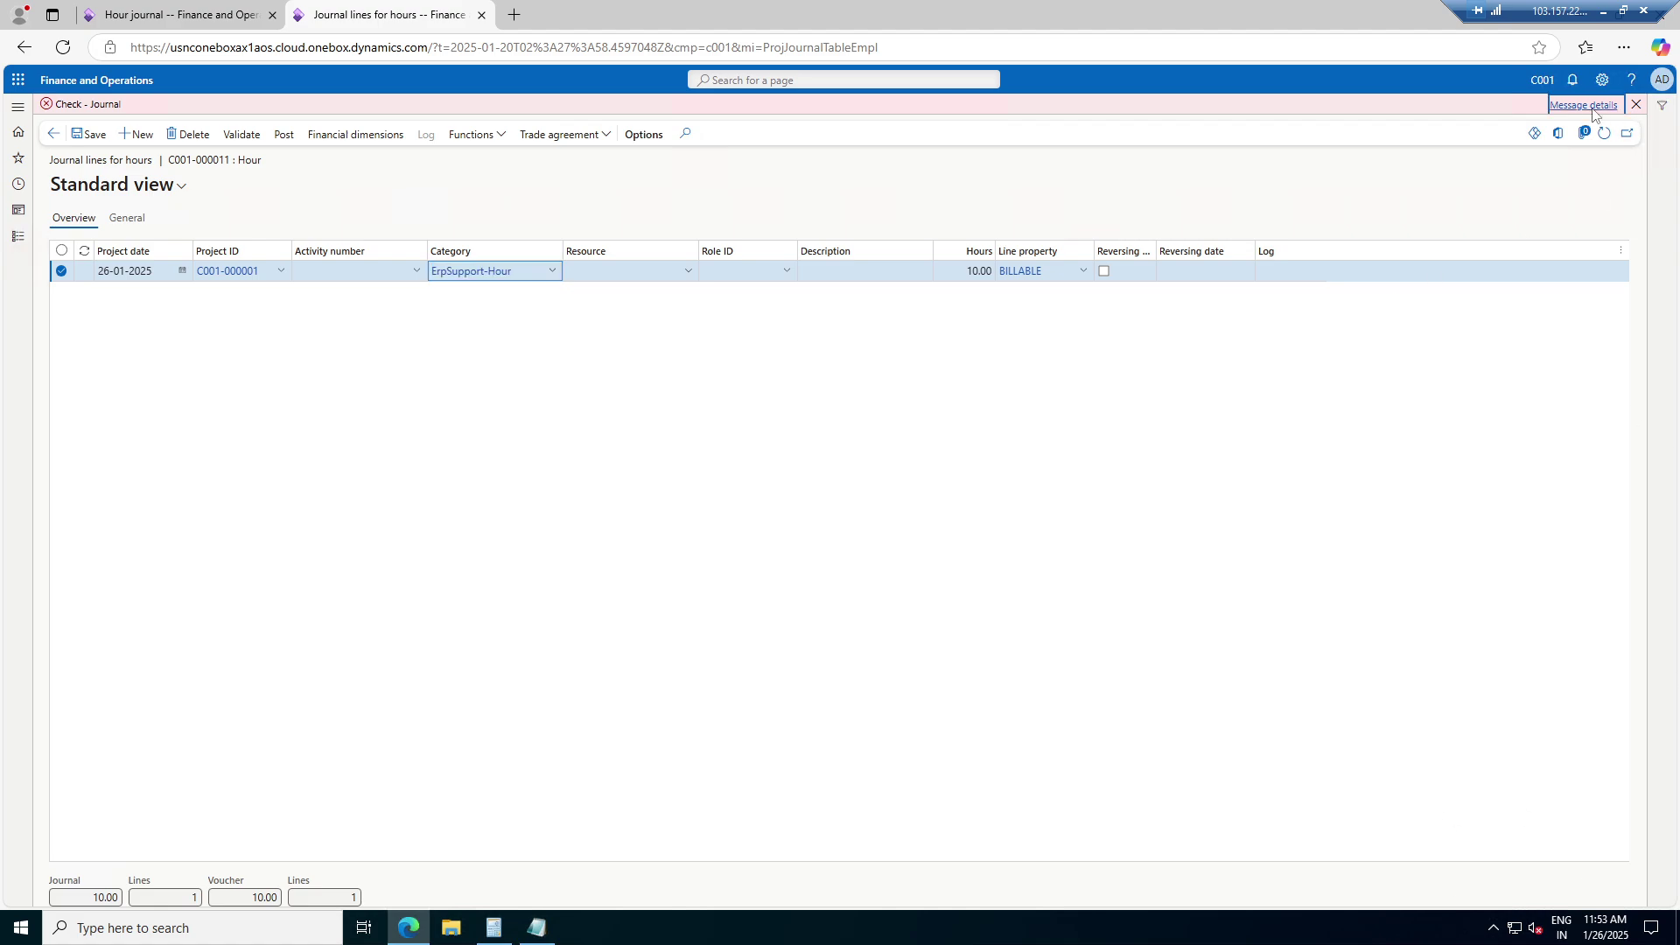
{"action": "left_click_drag", "start_coordinate": [1518, 190], "coordinate": [1608, 215]}
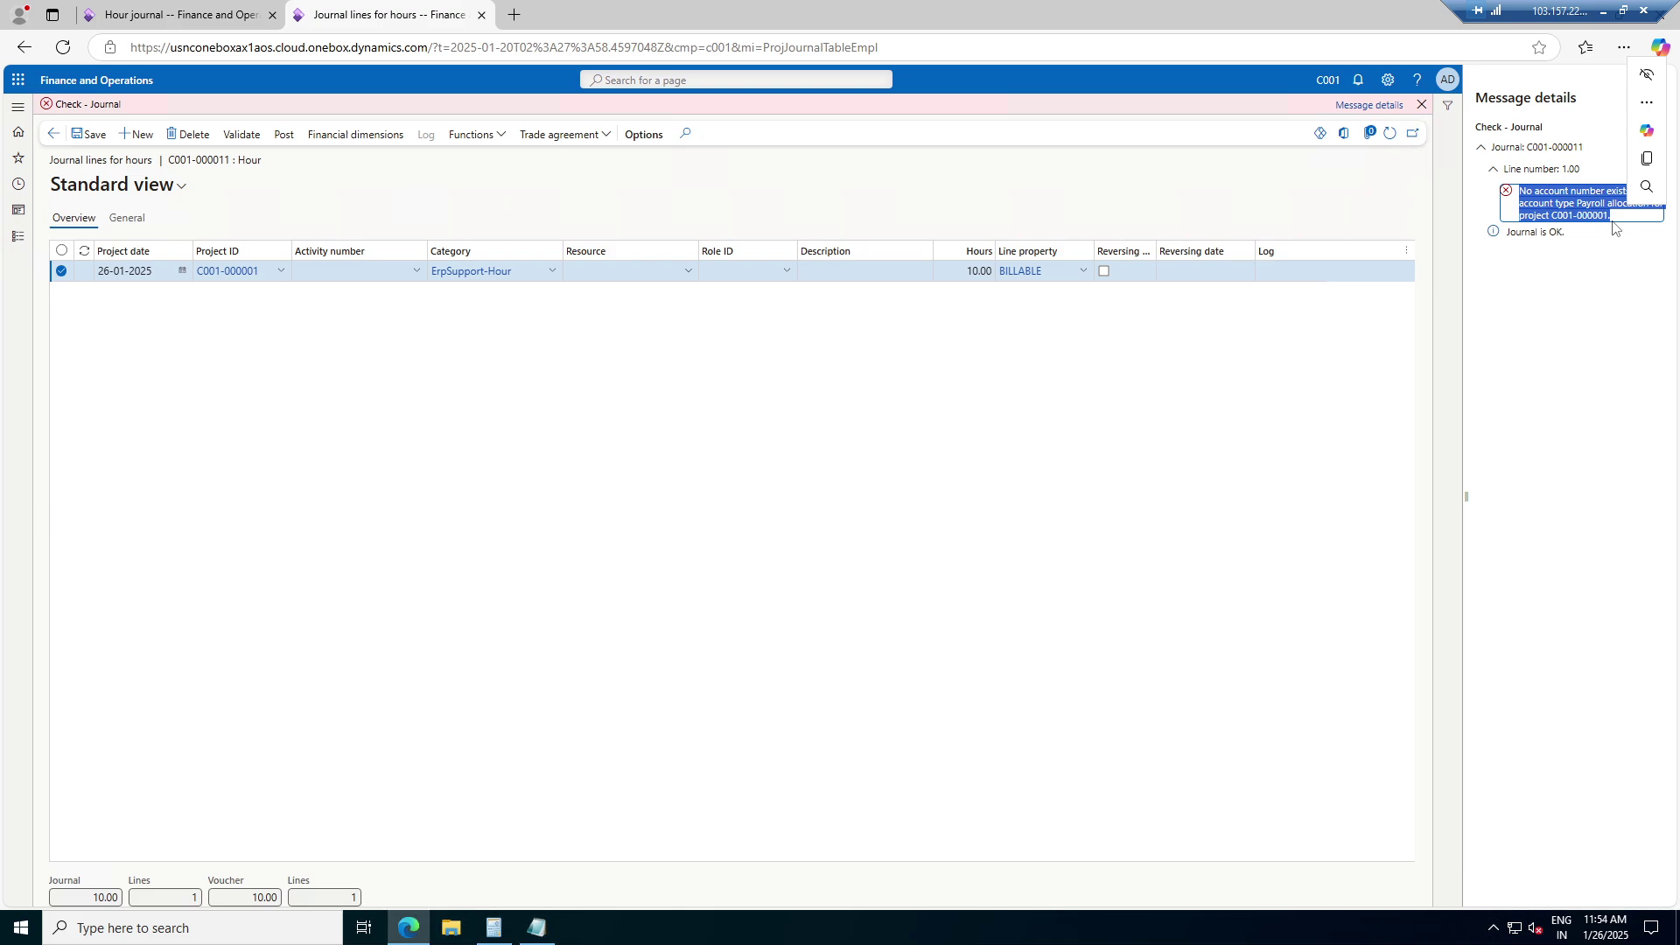
{"action": "left_click", "coordinate": [1618, 343]}
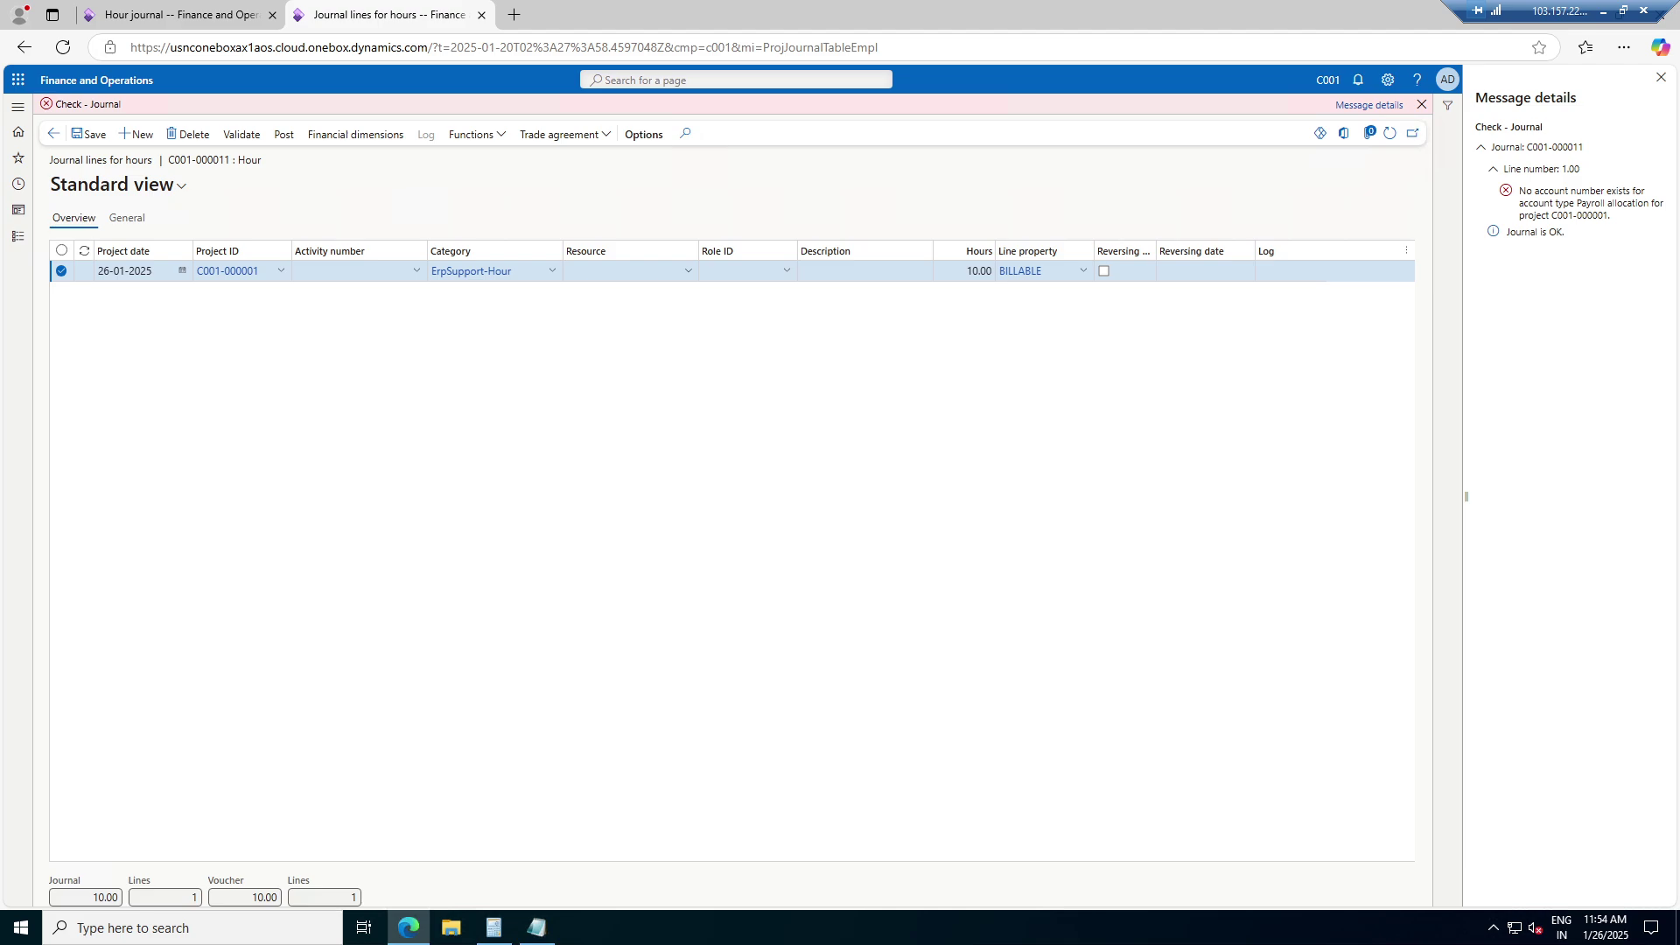
{"action": "left_click_drag", "start_coordinate": [1576, 203], "coordinate": [1648, 203]}
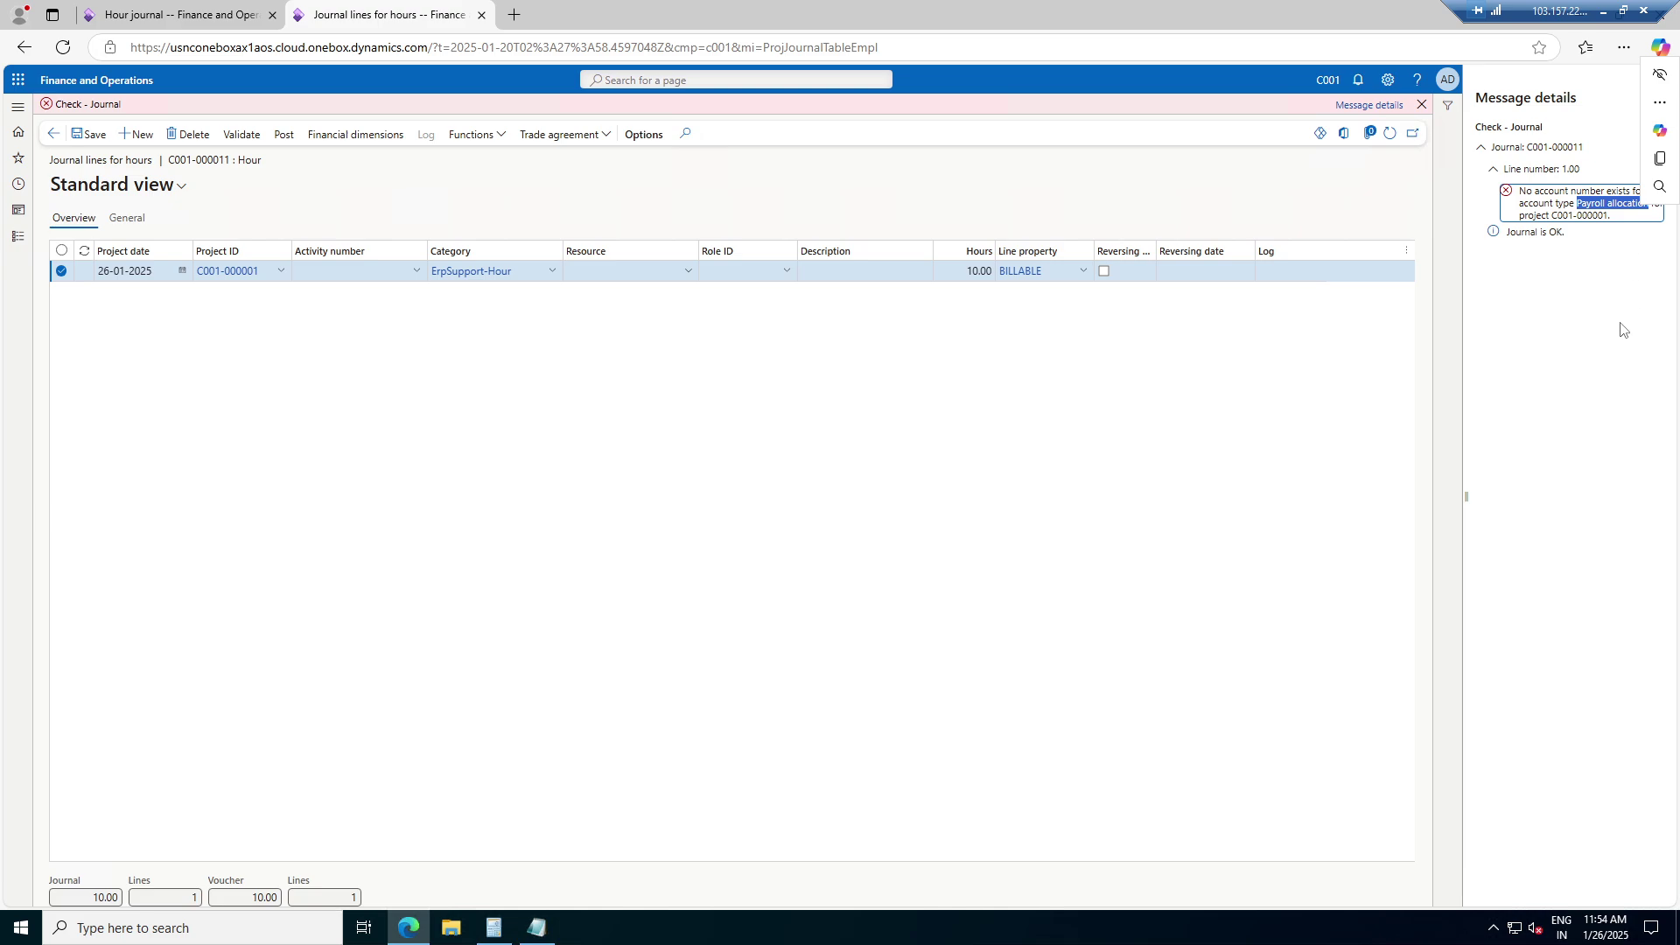
Open the ErpSupport-Hour category from the journal line and open the main accounts form from its Payroll allocation account
{"action": "left_click", "coordinate": [470, 272]}
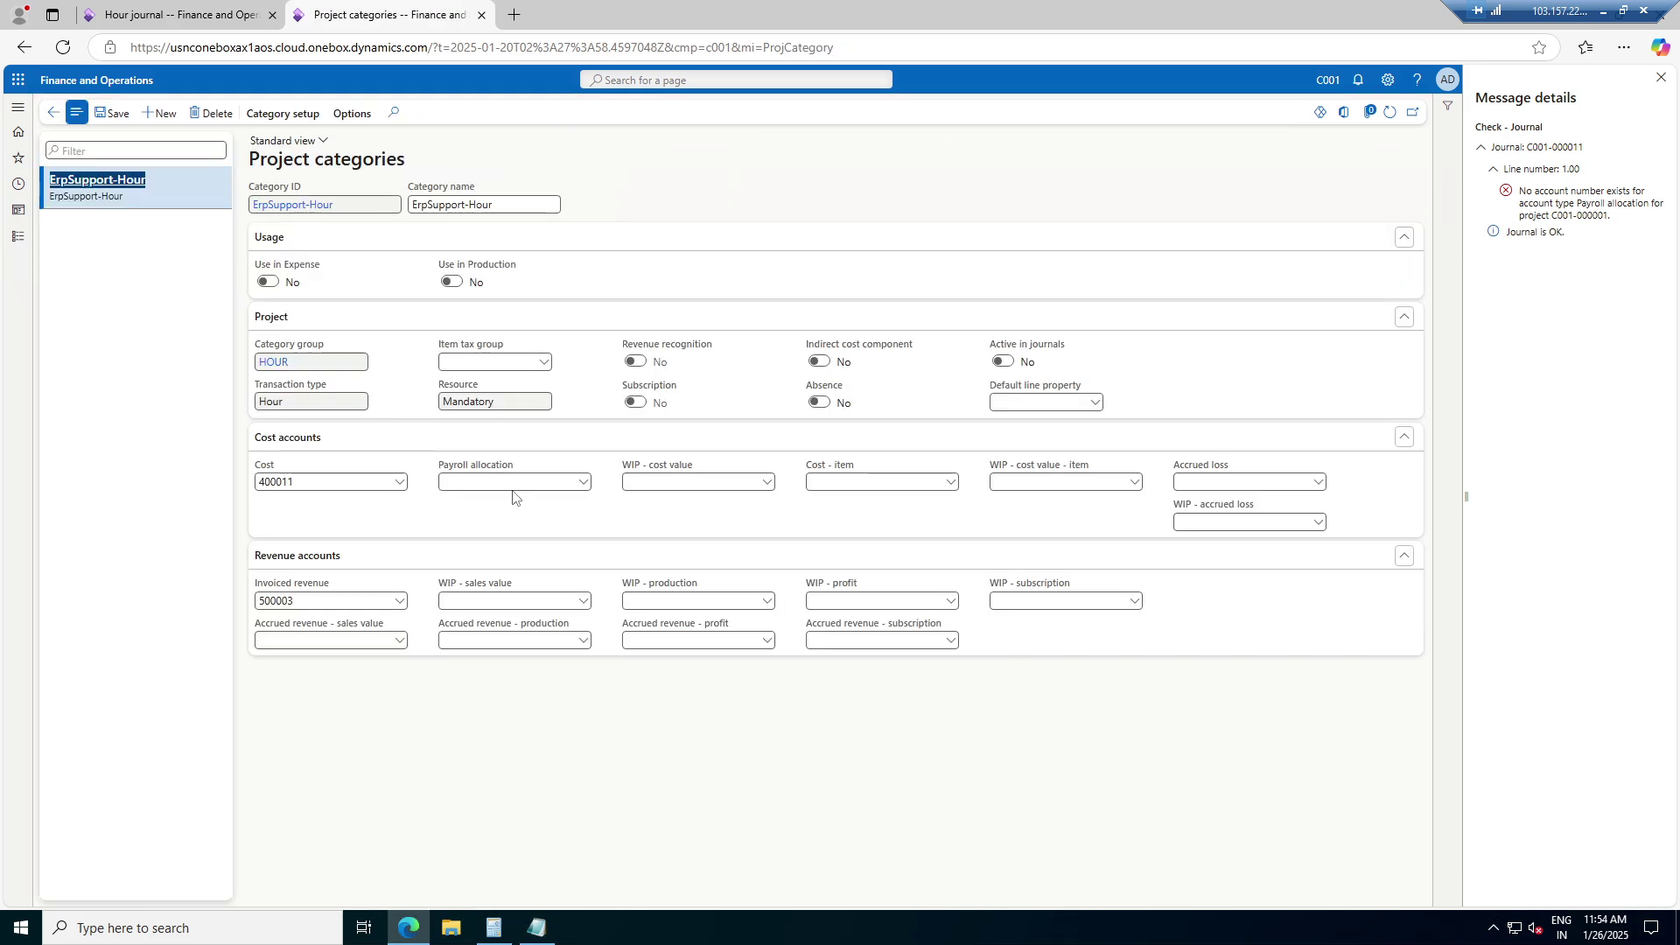
{"action": "left_click", "coordinate": [585, 486]}
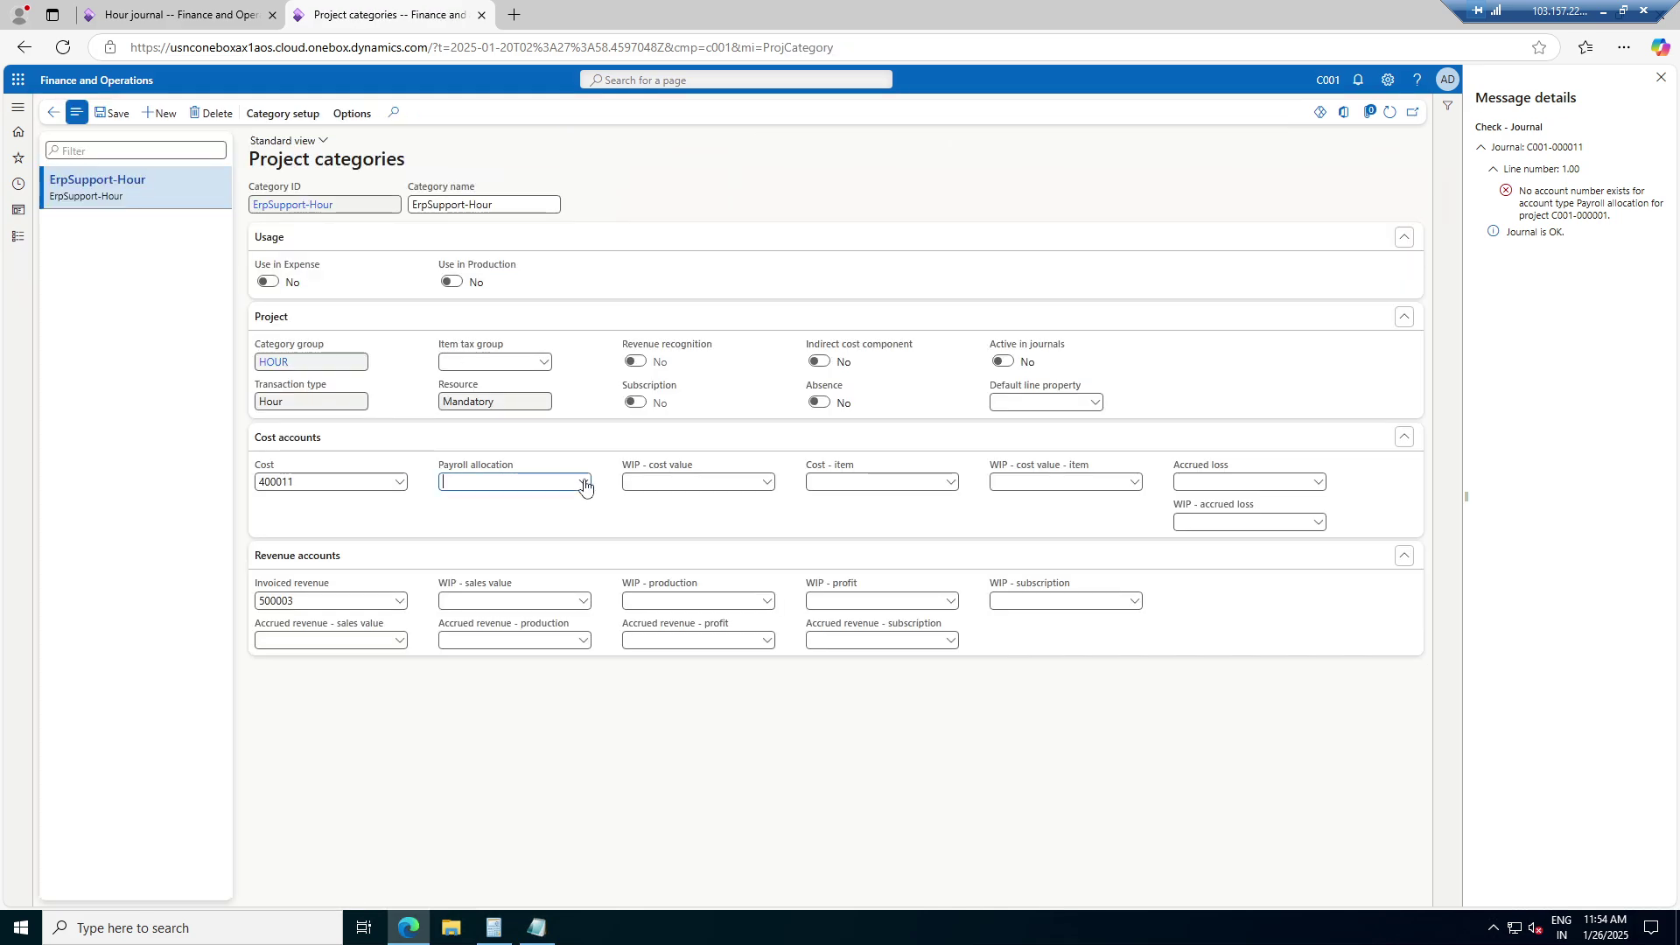
{"action": "left_click", "coordinate": [584, 483]}
{"action": "right_click", "coordinate": [584, 481]}
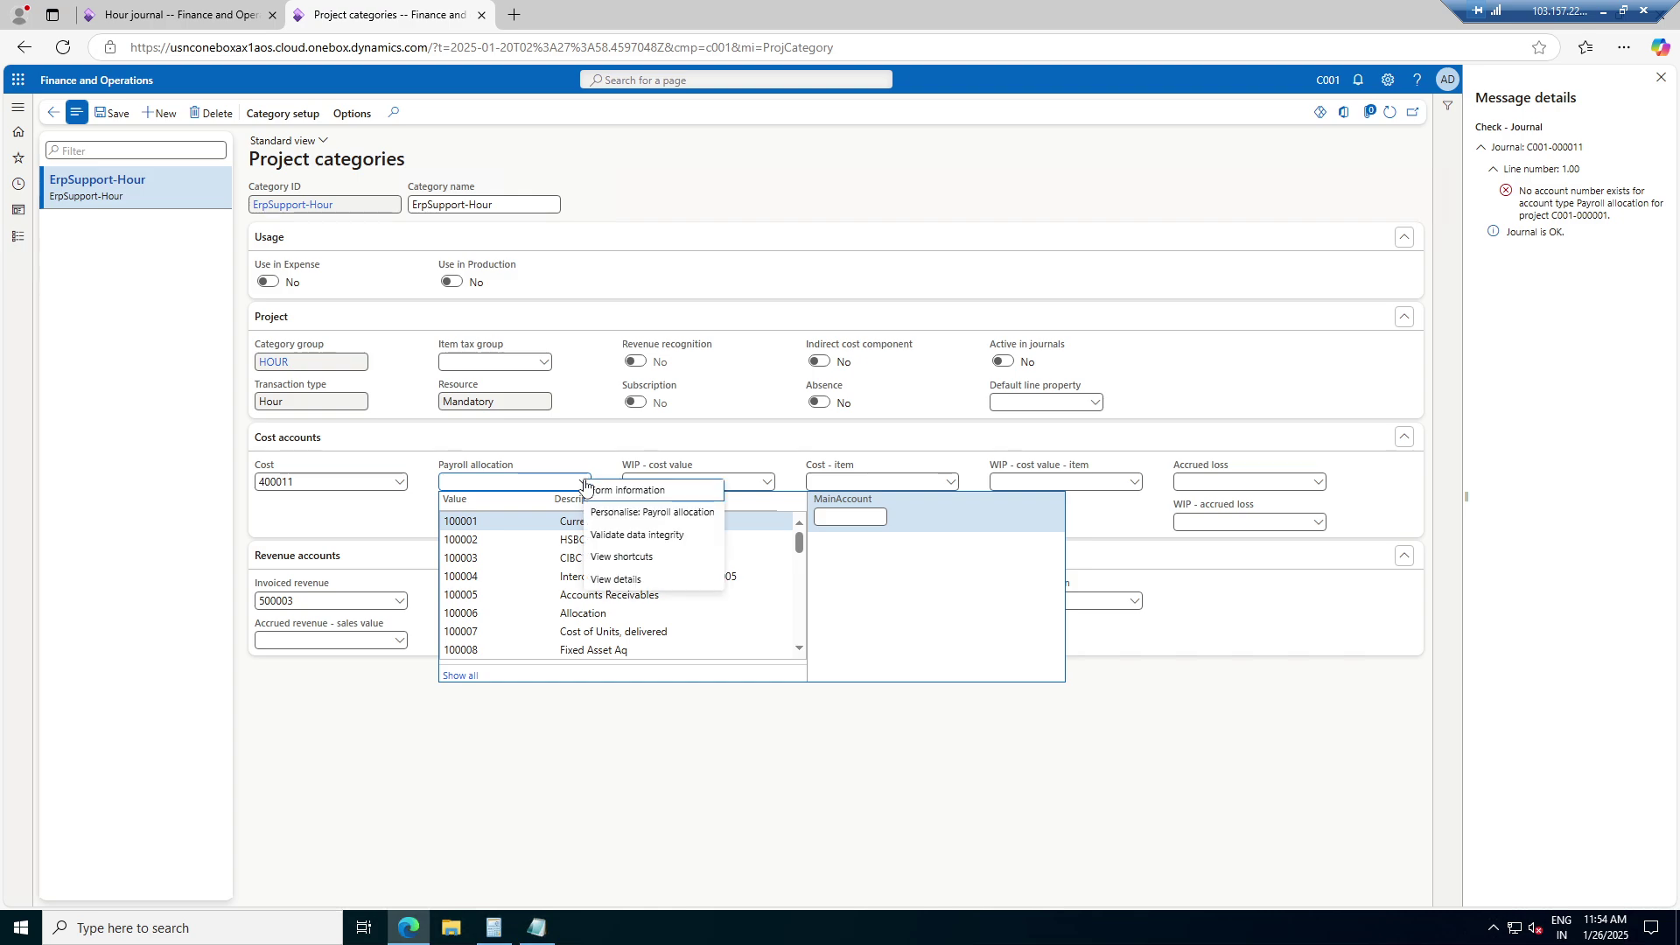
{"action": "left_click", "coordinate": [614, 579]}
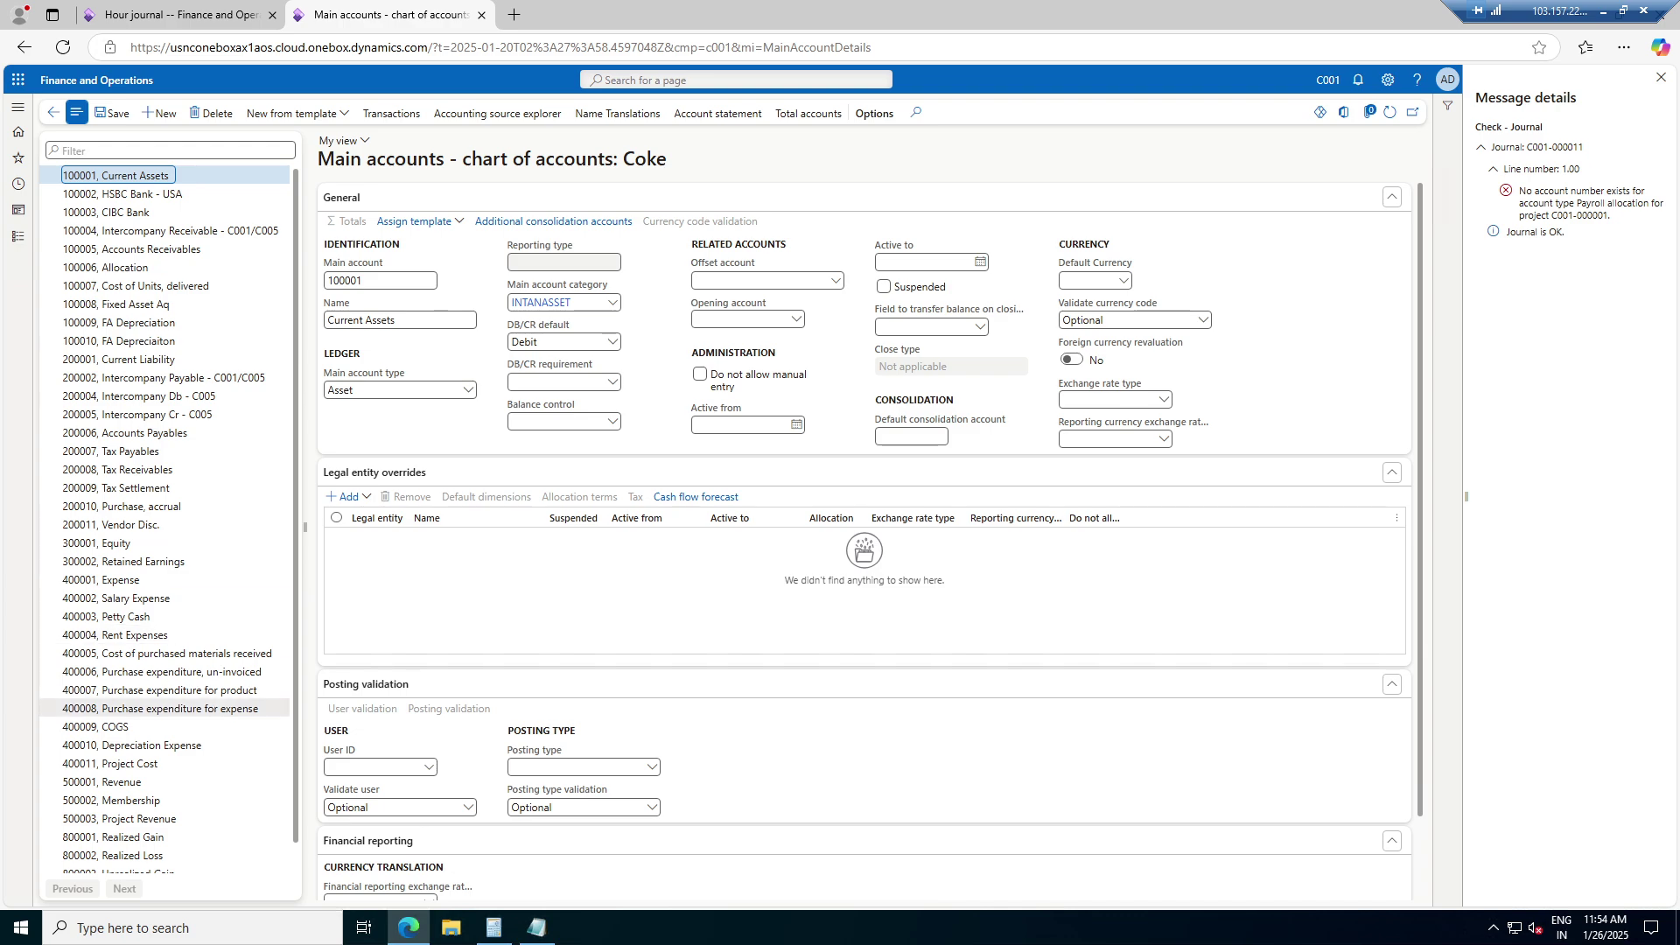
Create main account 400012 named Payroll Allocation, basing its number on the Project Cost account, and save it
{"action": "left_click_drag", "start_coordinate": [96, 764], "coordinate": [63, 764]}
{"action": "key", "text": "ctrl+c"}
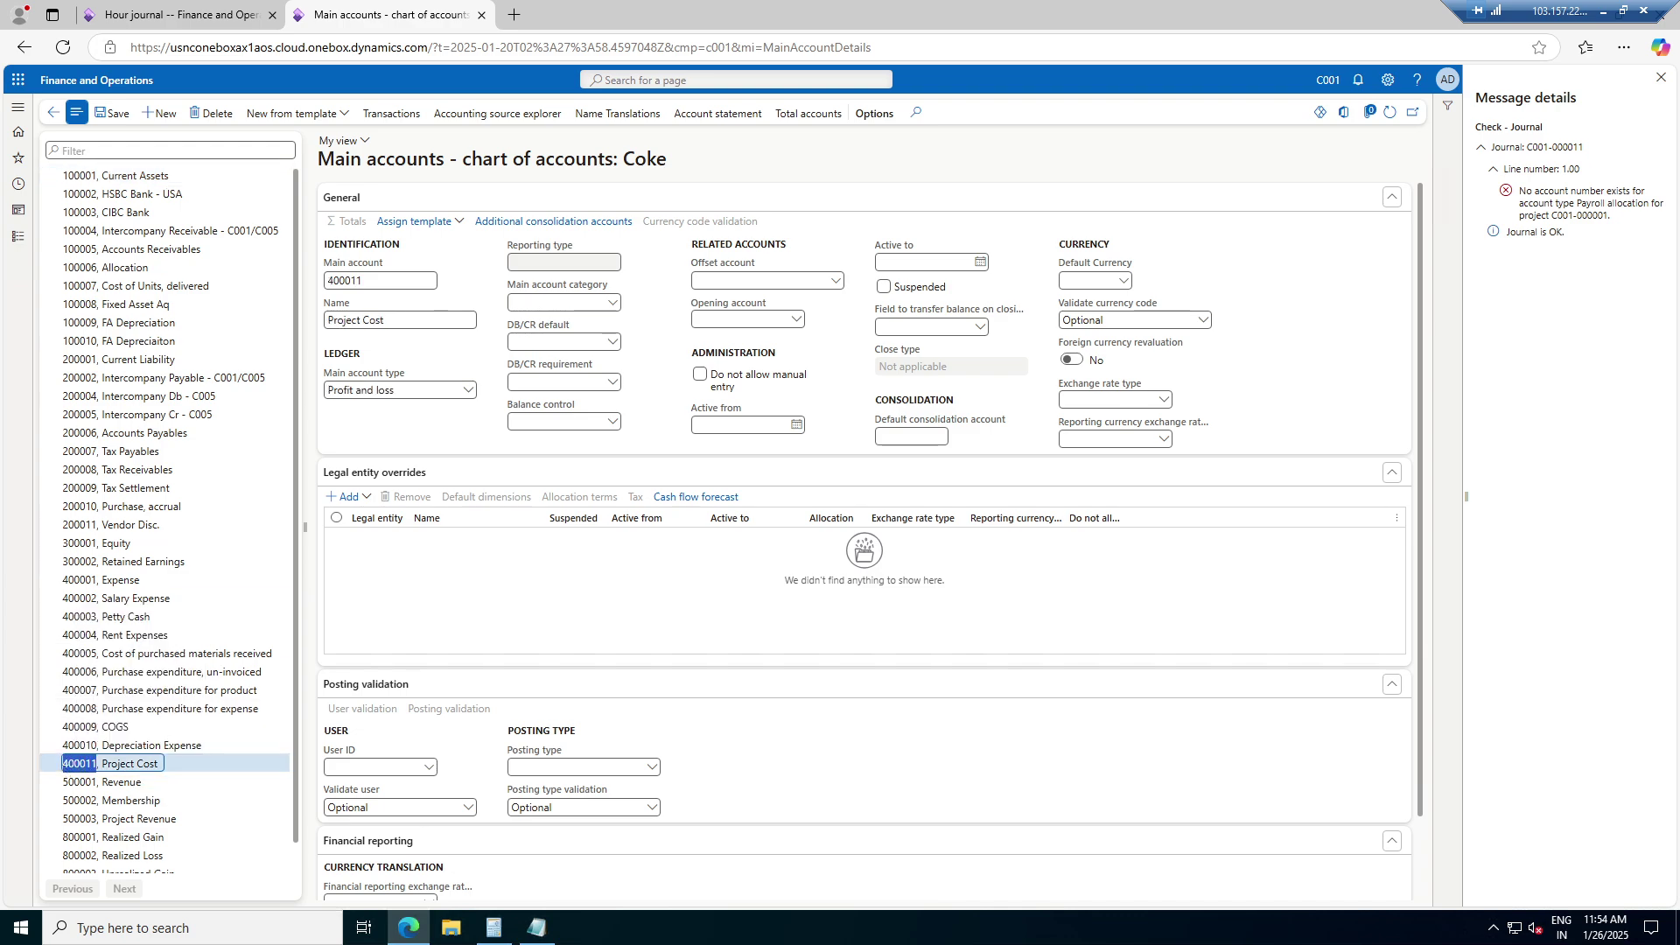
{"action": "left_click", "coordinate": [160, 113]}
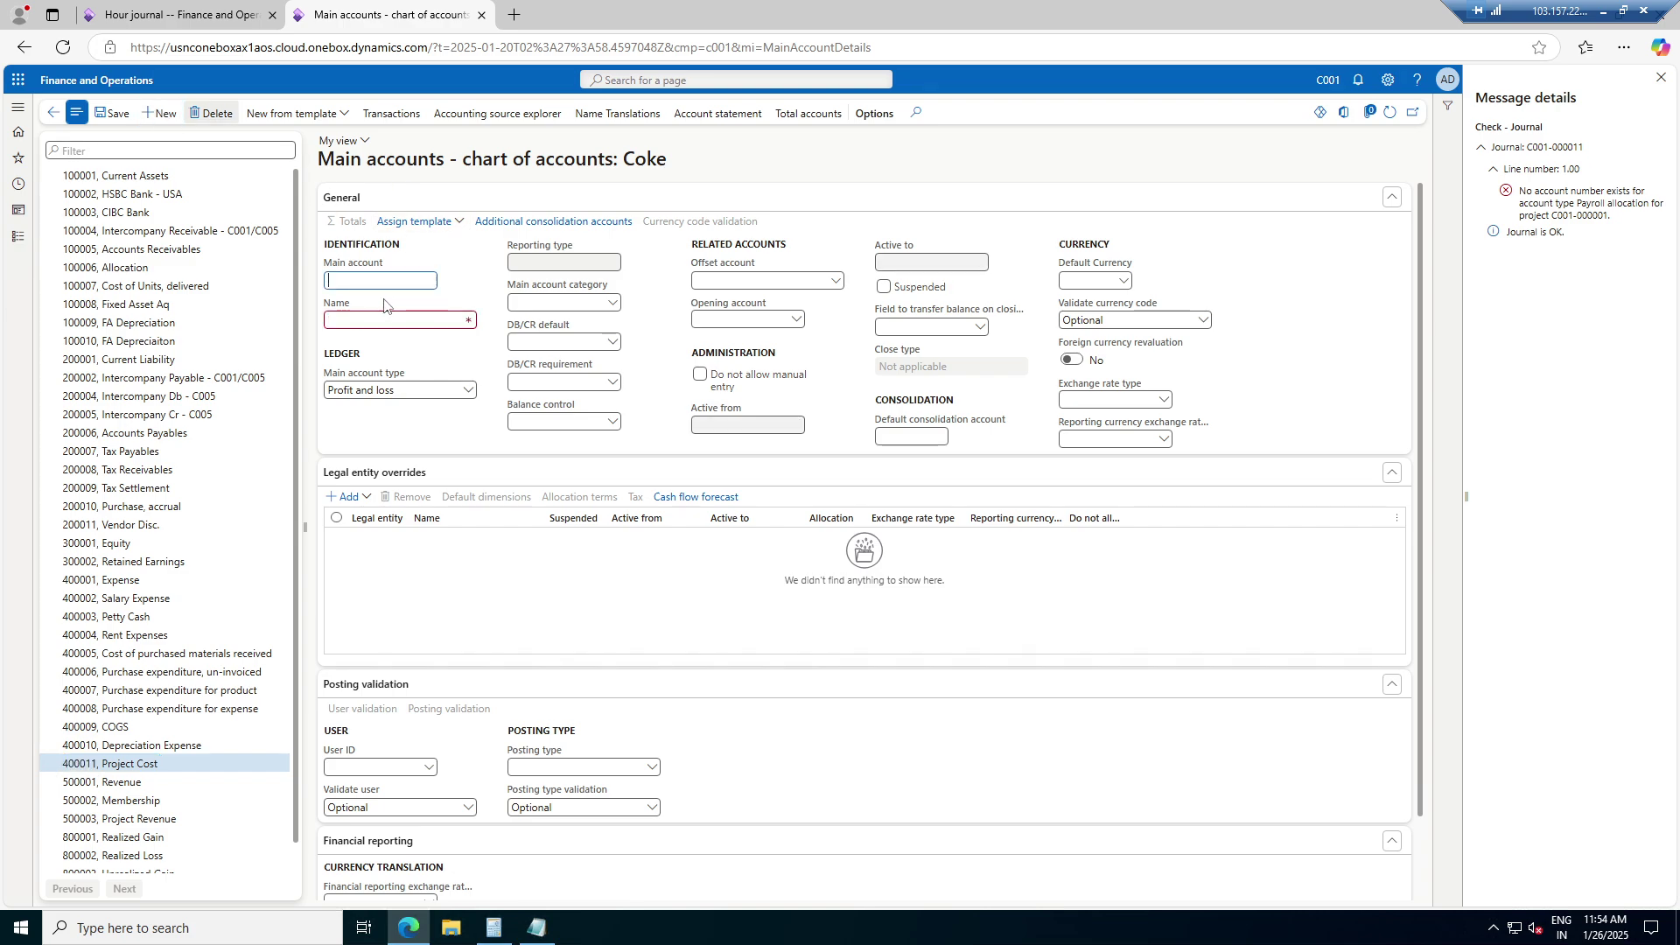
{"action": "key", "text": "ctrl+v"}
{"action": "type", "text": "2"}
{"action": "key", "text": "Tab"}
{"action": "type", "text": "Payroll Alloca"}
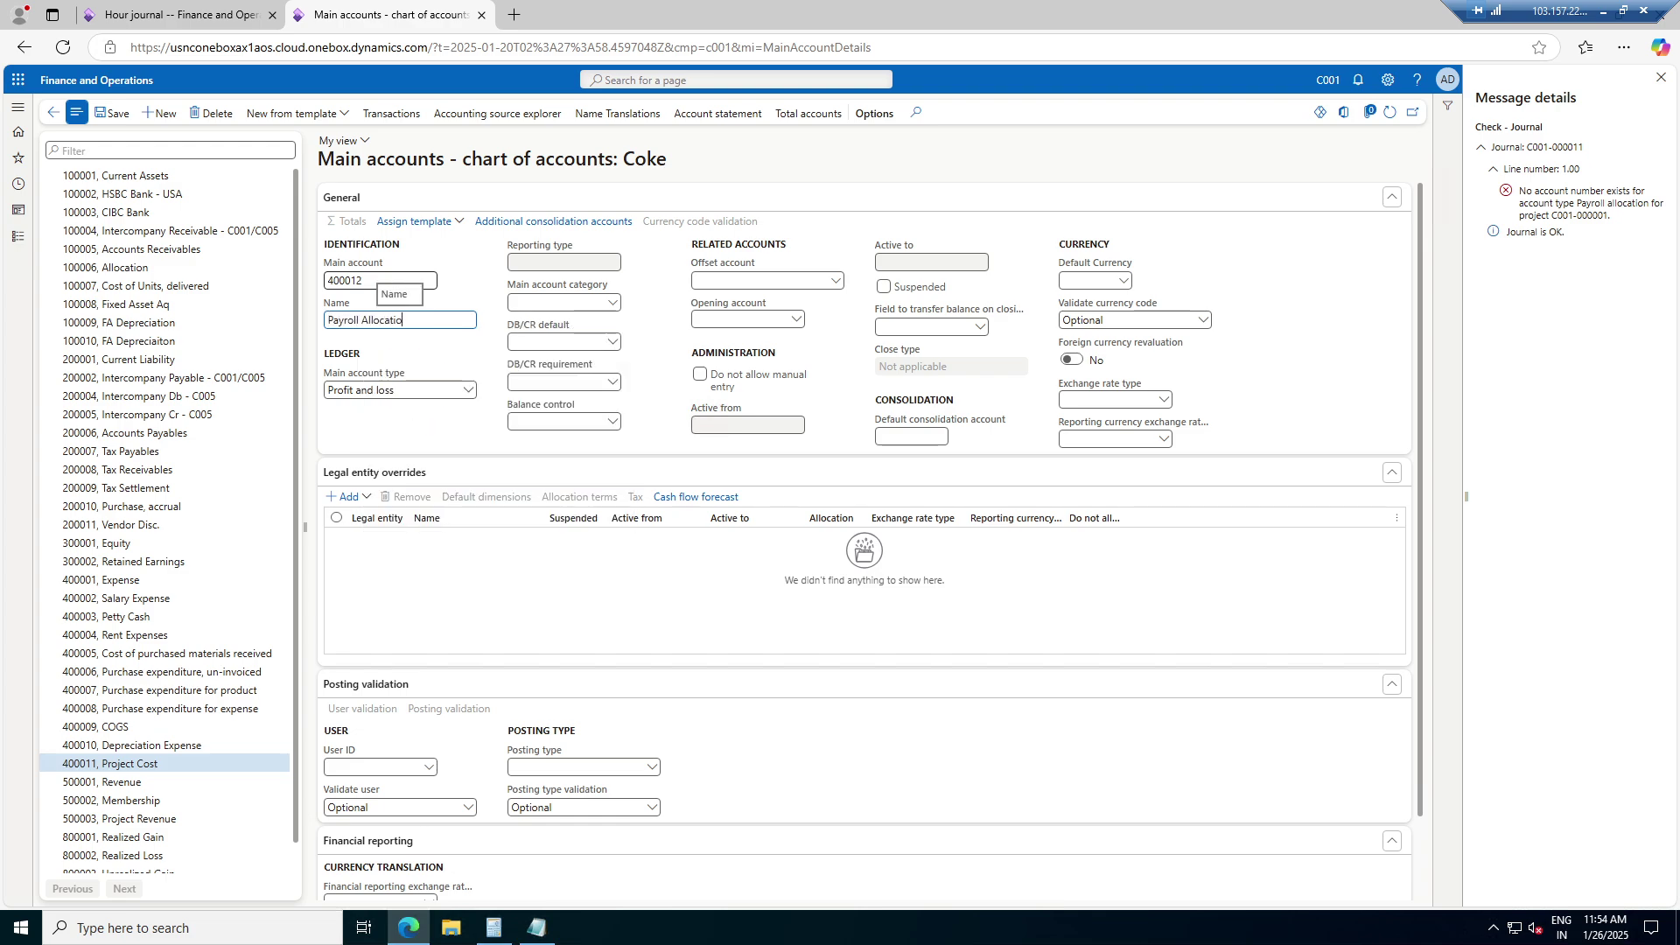
{"action": "type", "text": "tion"}
{"action": "key", "text": "Tab"}
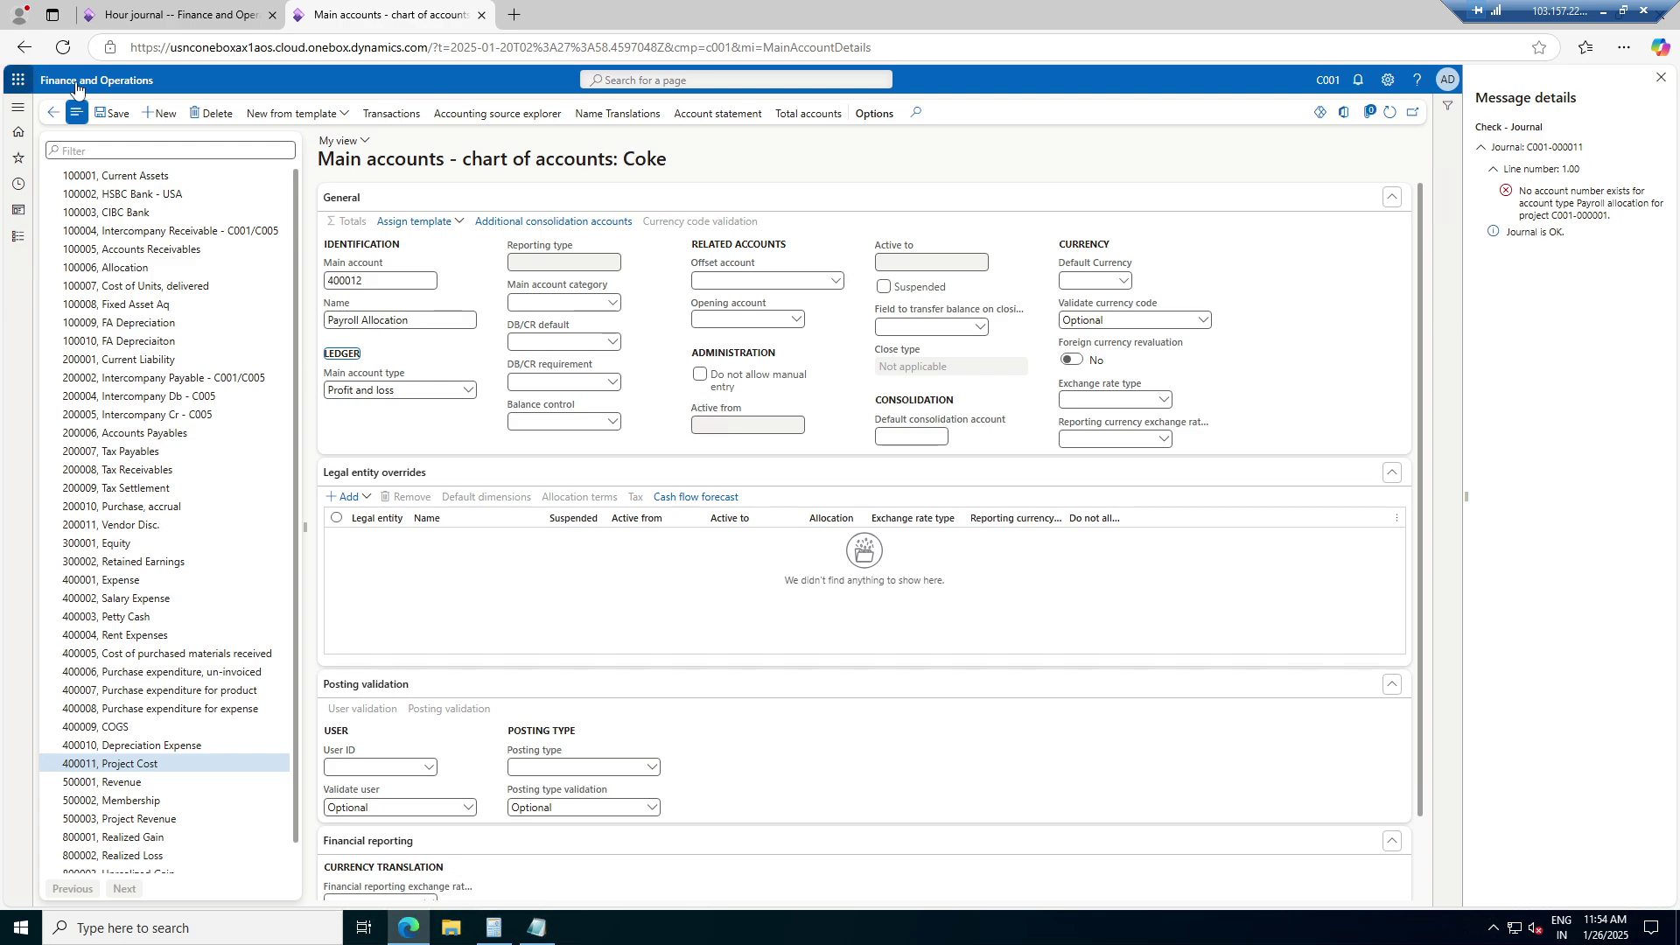
{"action": "left_click", "coordinate": [107, 114]}
Return to the ErpSupport-Hour category, set its Payroll allocation account to 400012 and save the category
{"action": "left_click", "coordinate": [54, 112]}
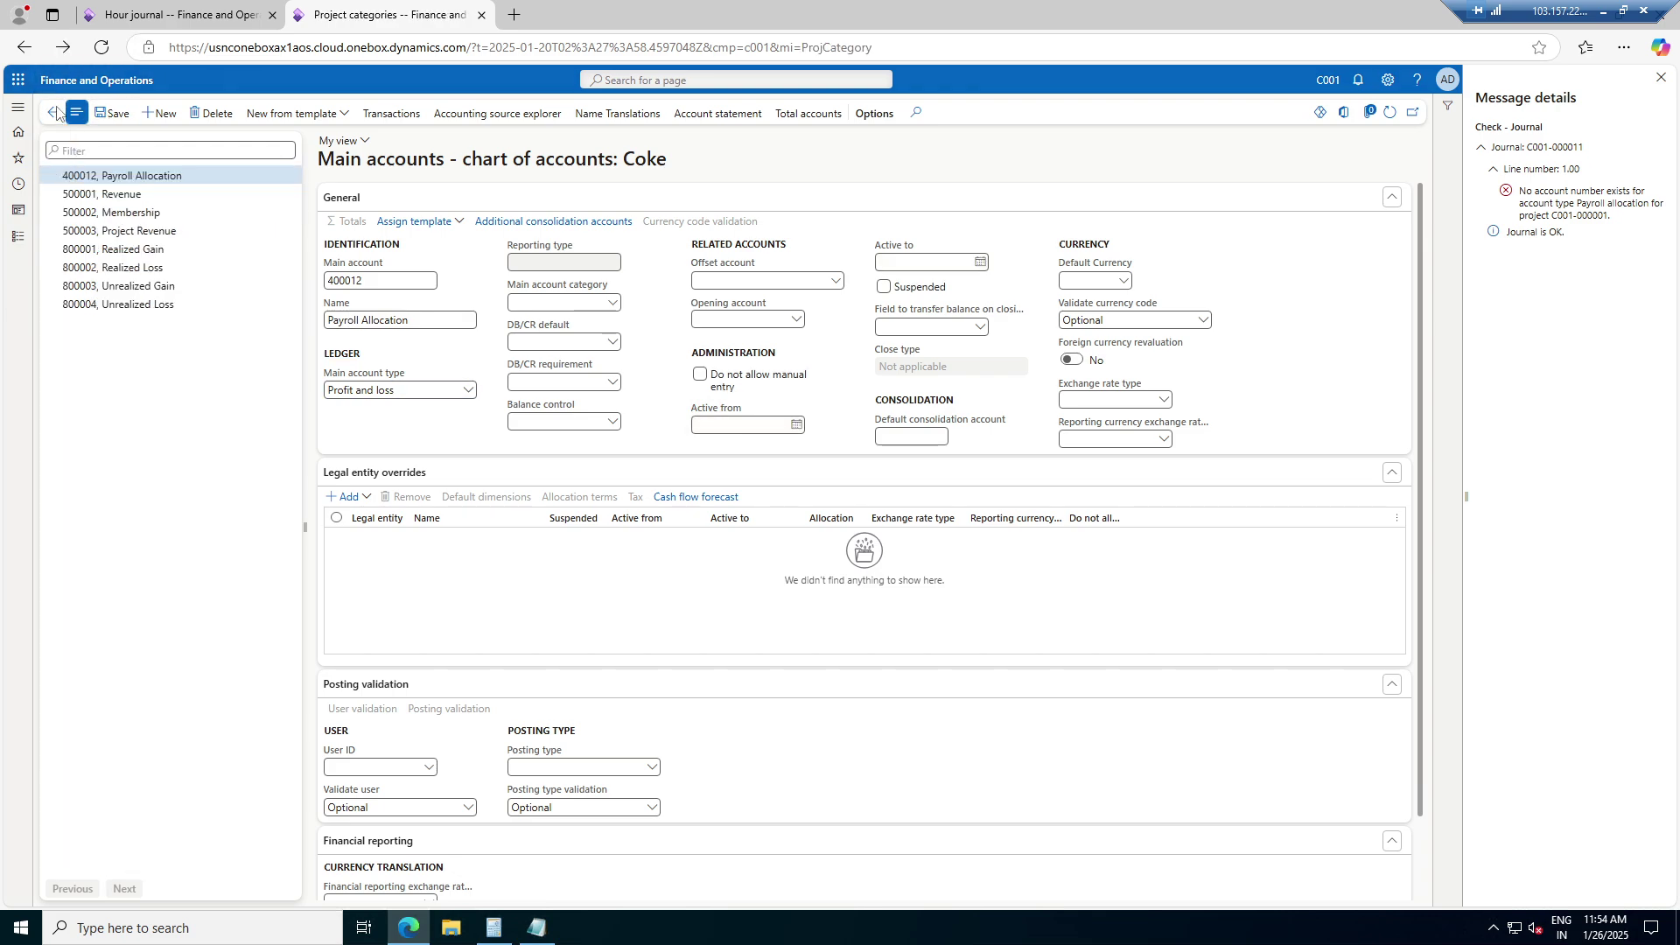
{"action": "key", "text": "ctrl+v"}
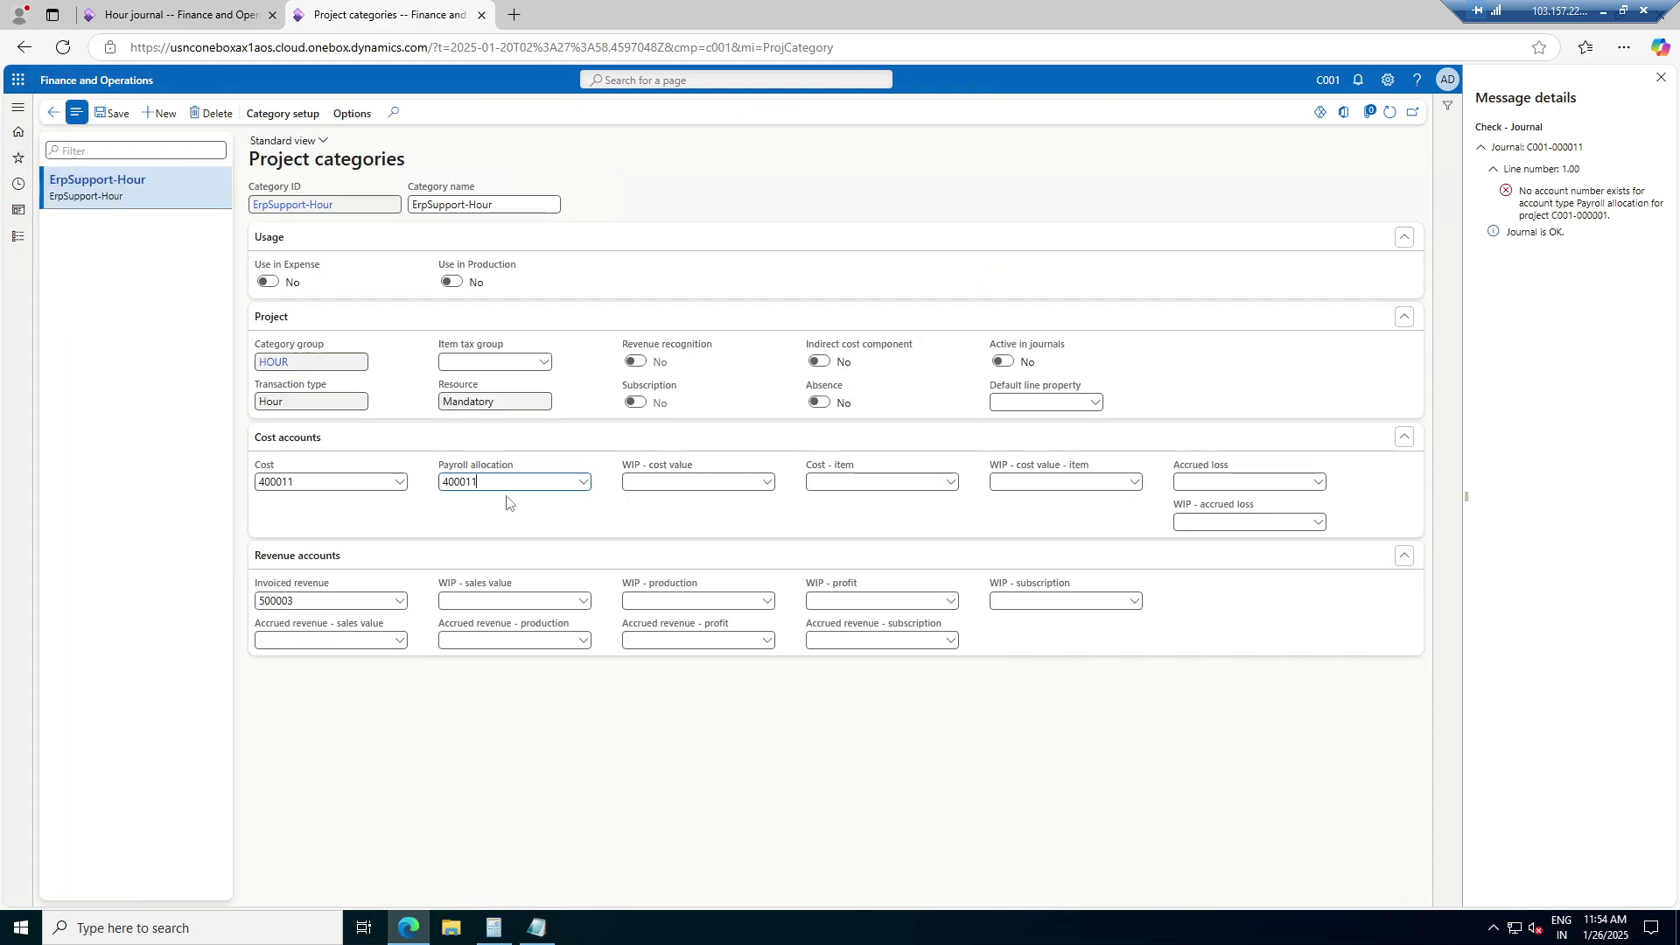
{"action": "key", "text": "BackSpace"}
{"action": "type", "text": "2"}
{"action": "left_click", "coordinate": [114, 113]}
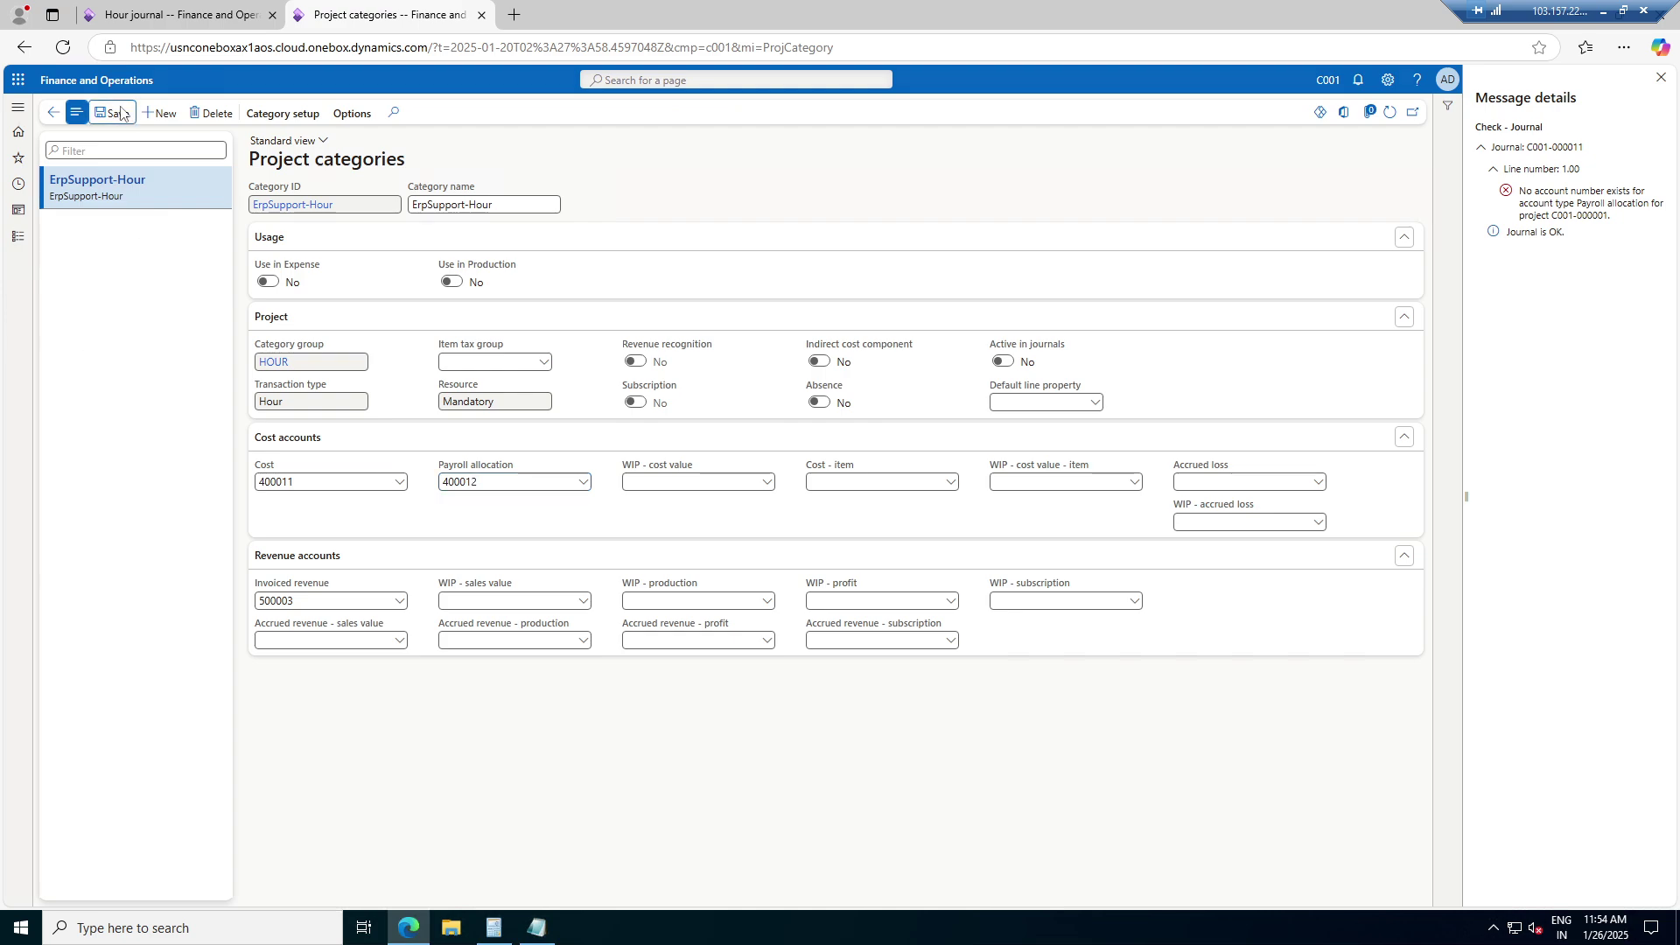
Open the category's ledger posting setup and review the ledger account types available for revenue and cost accounts
{"action": "left_click", "coordinate": [306, 115]}
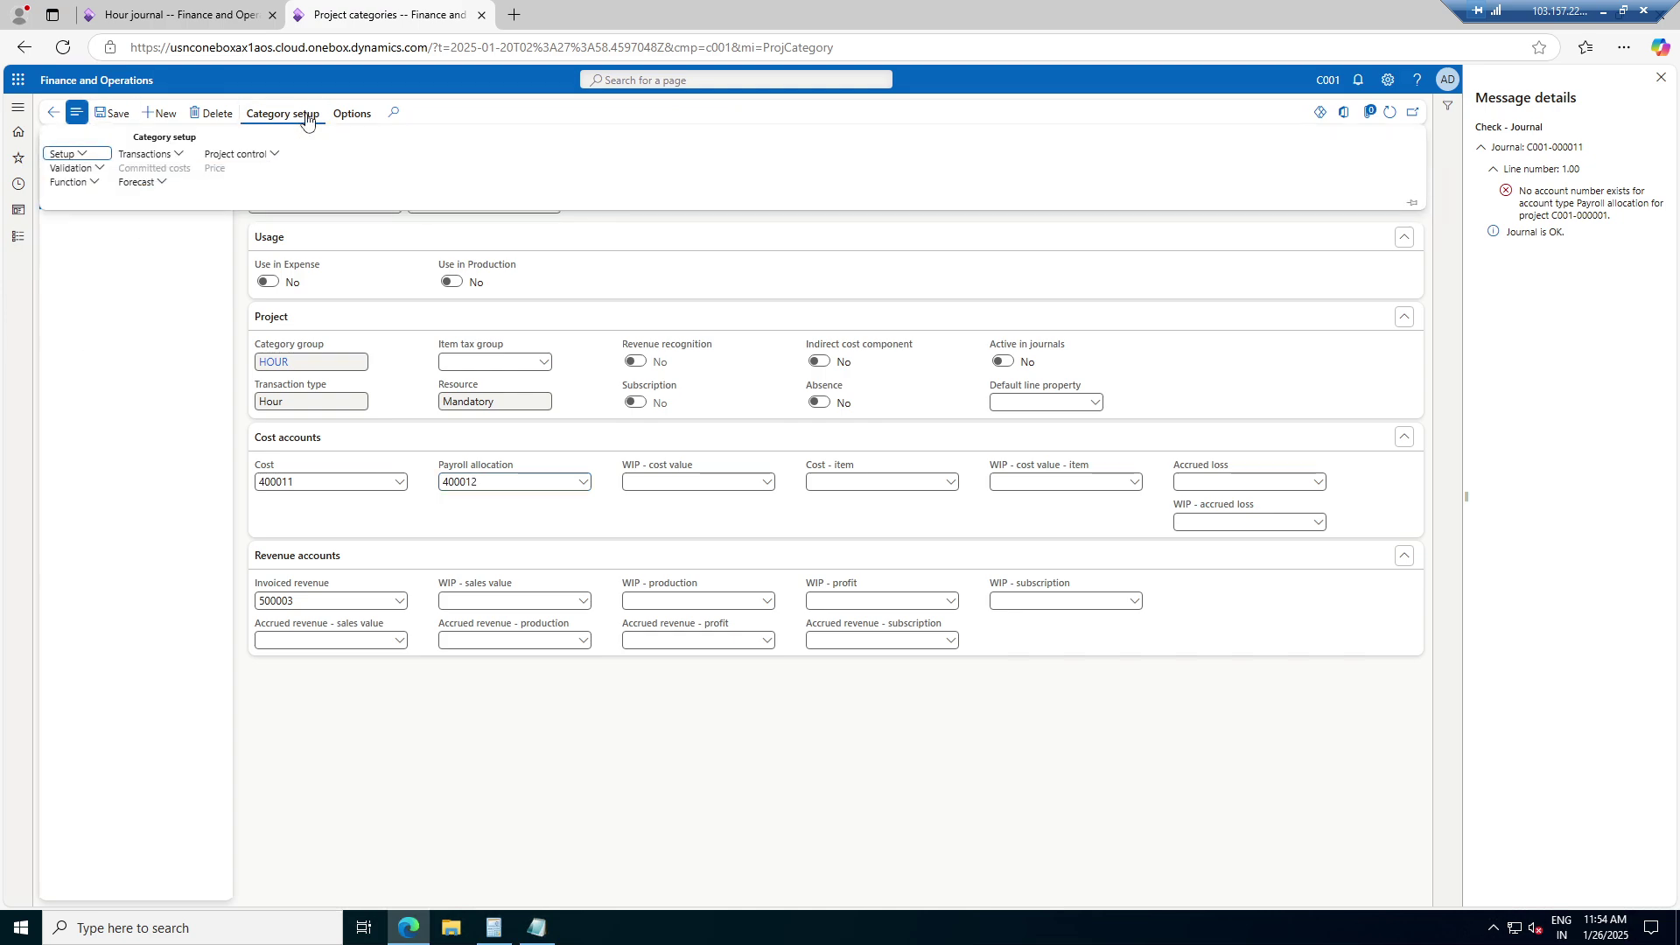
{"action": "left_click", "coordinate": [265, 156]}
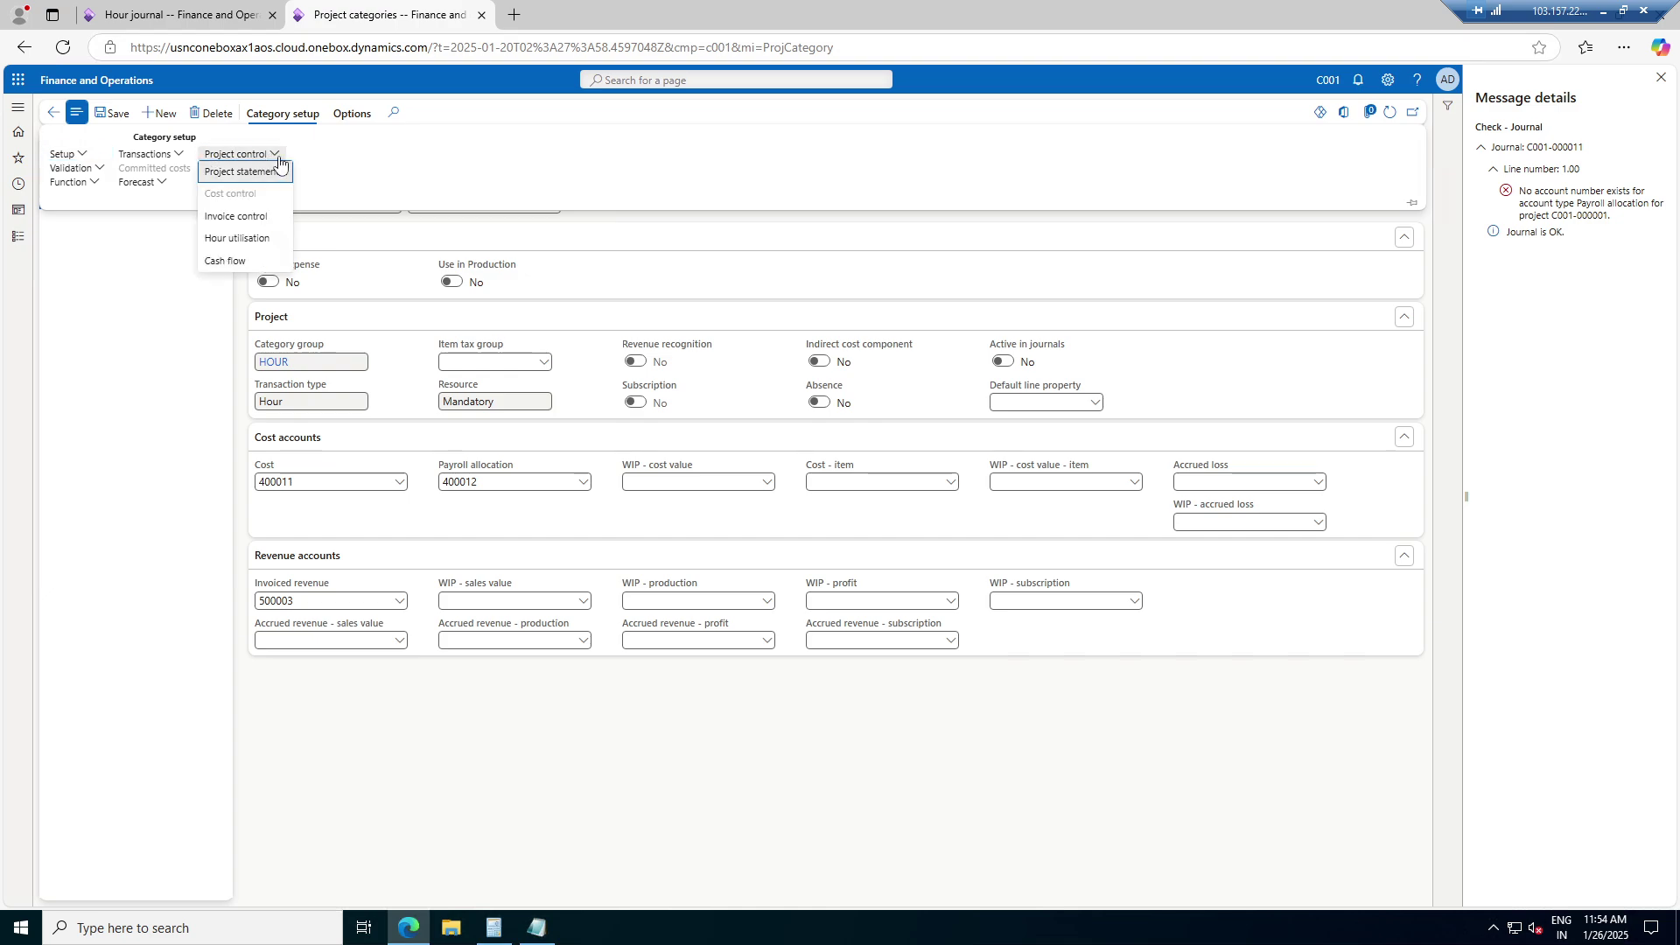
{"action": "left_click", "coordinate": [78, 162]}
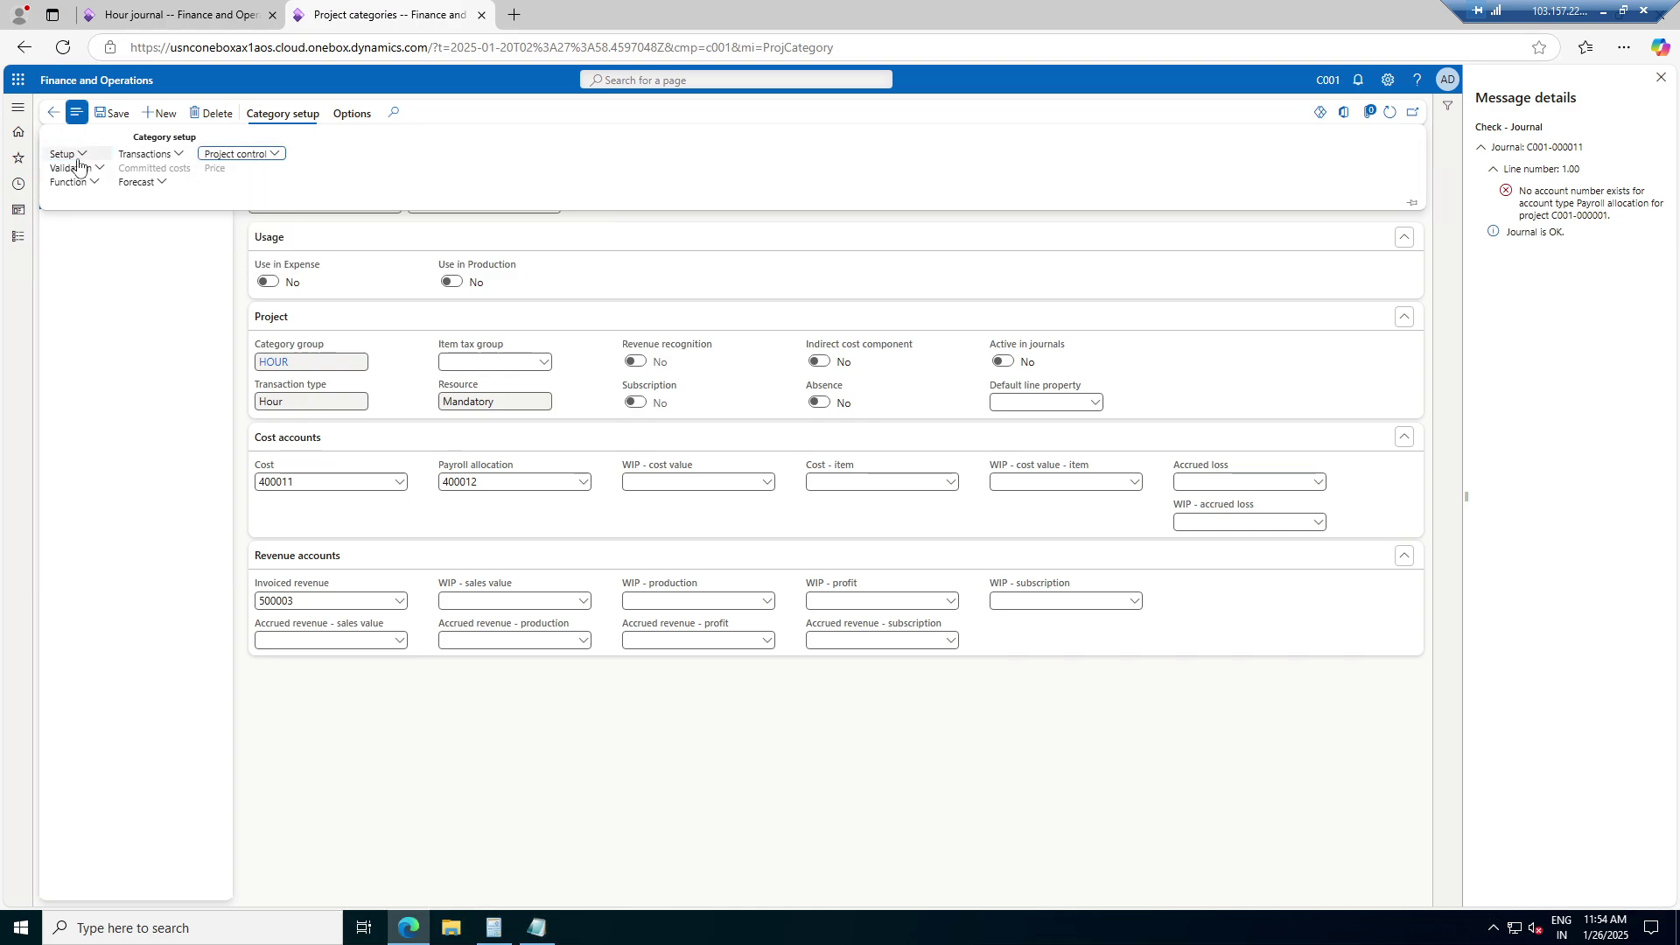
{"action": "left_click", "coordinate": [80, 159]}
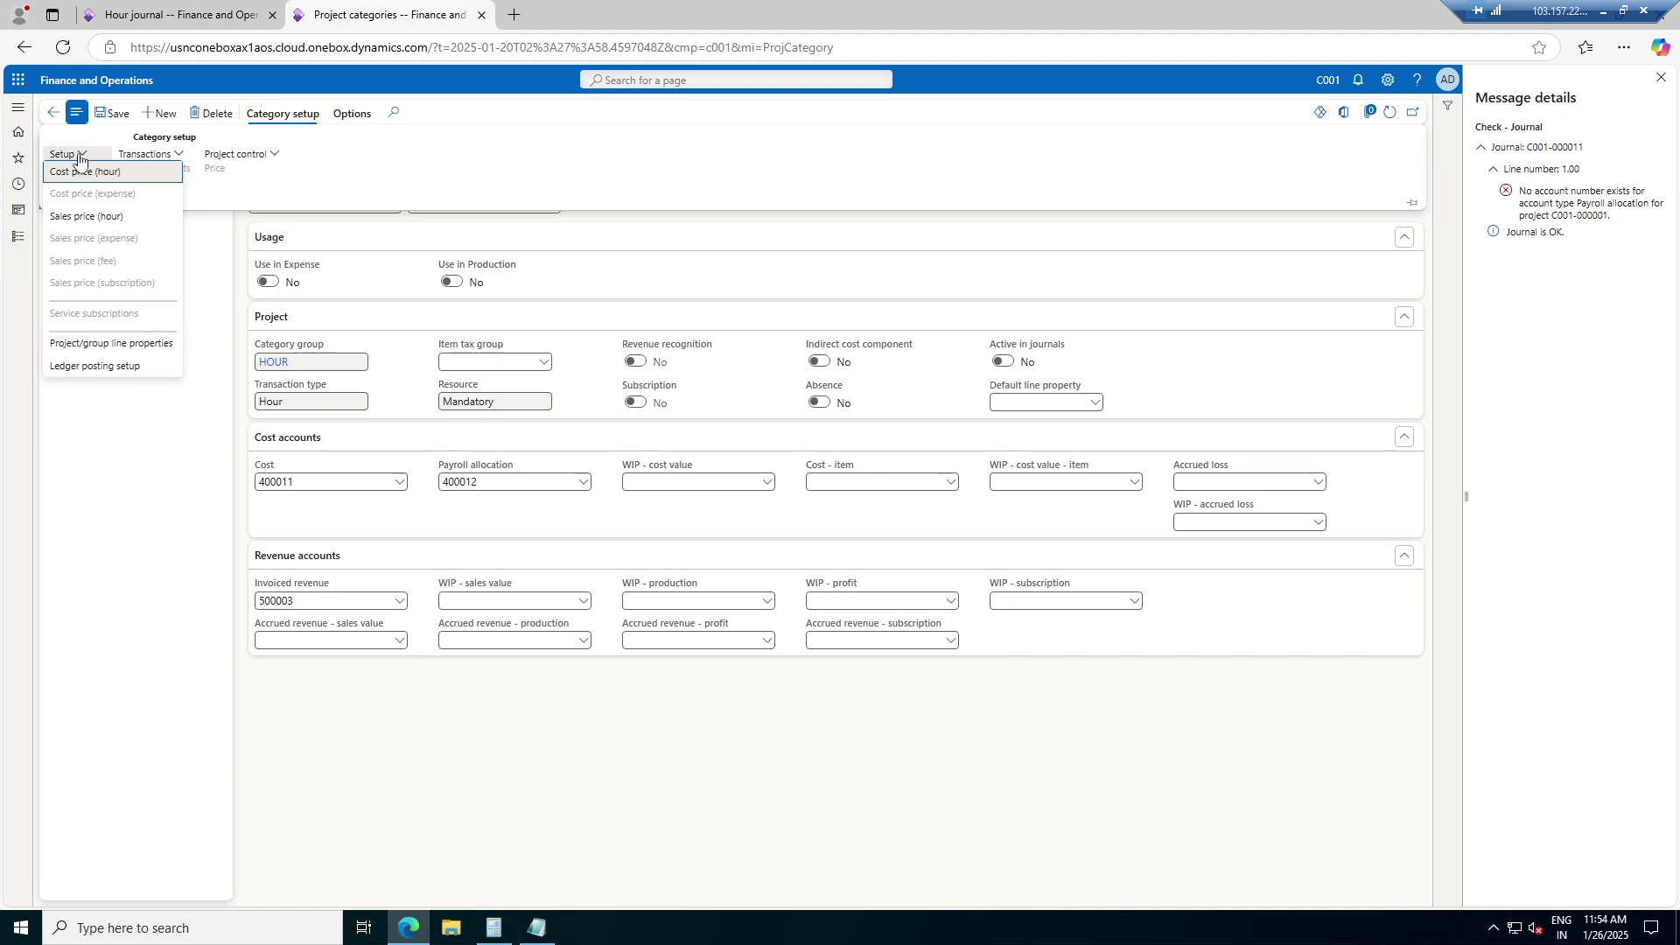
{"action": "left_click", "coordinate": [131, 365]}
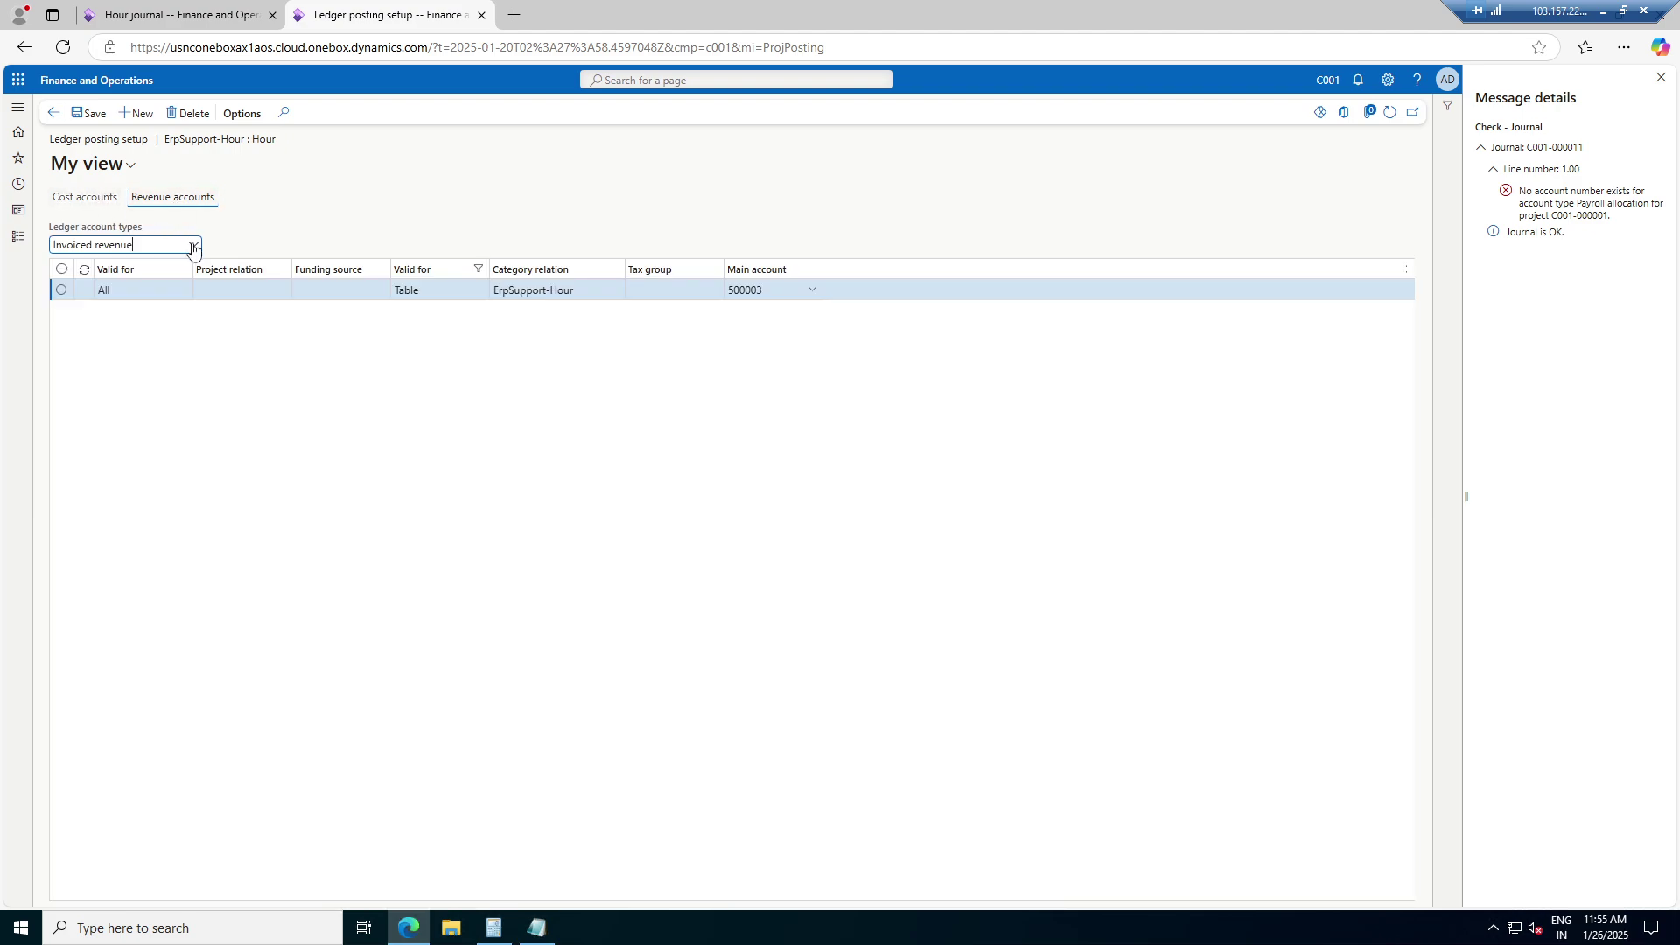
{"action": "left_click", "coordinate": [193, 248]}
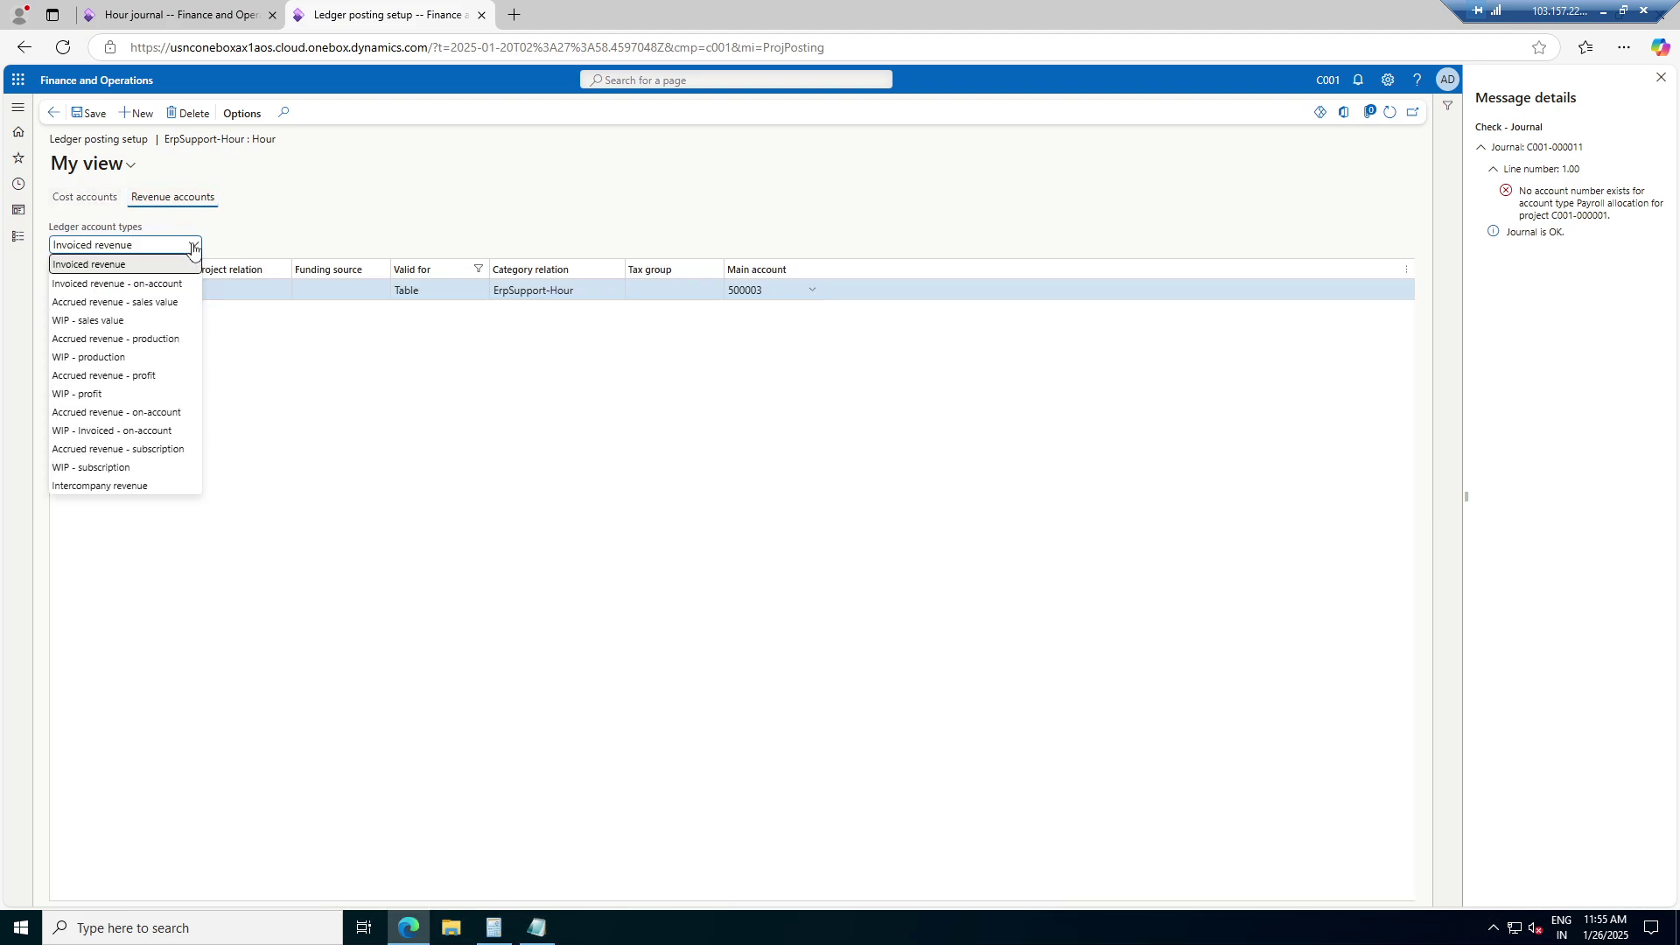
{"action": "left_click", "coordinate": [79, 199]}
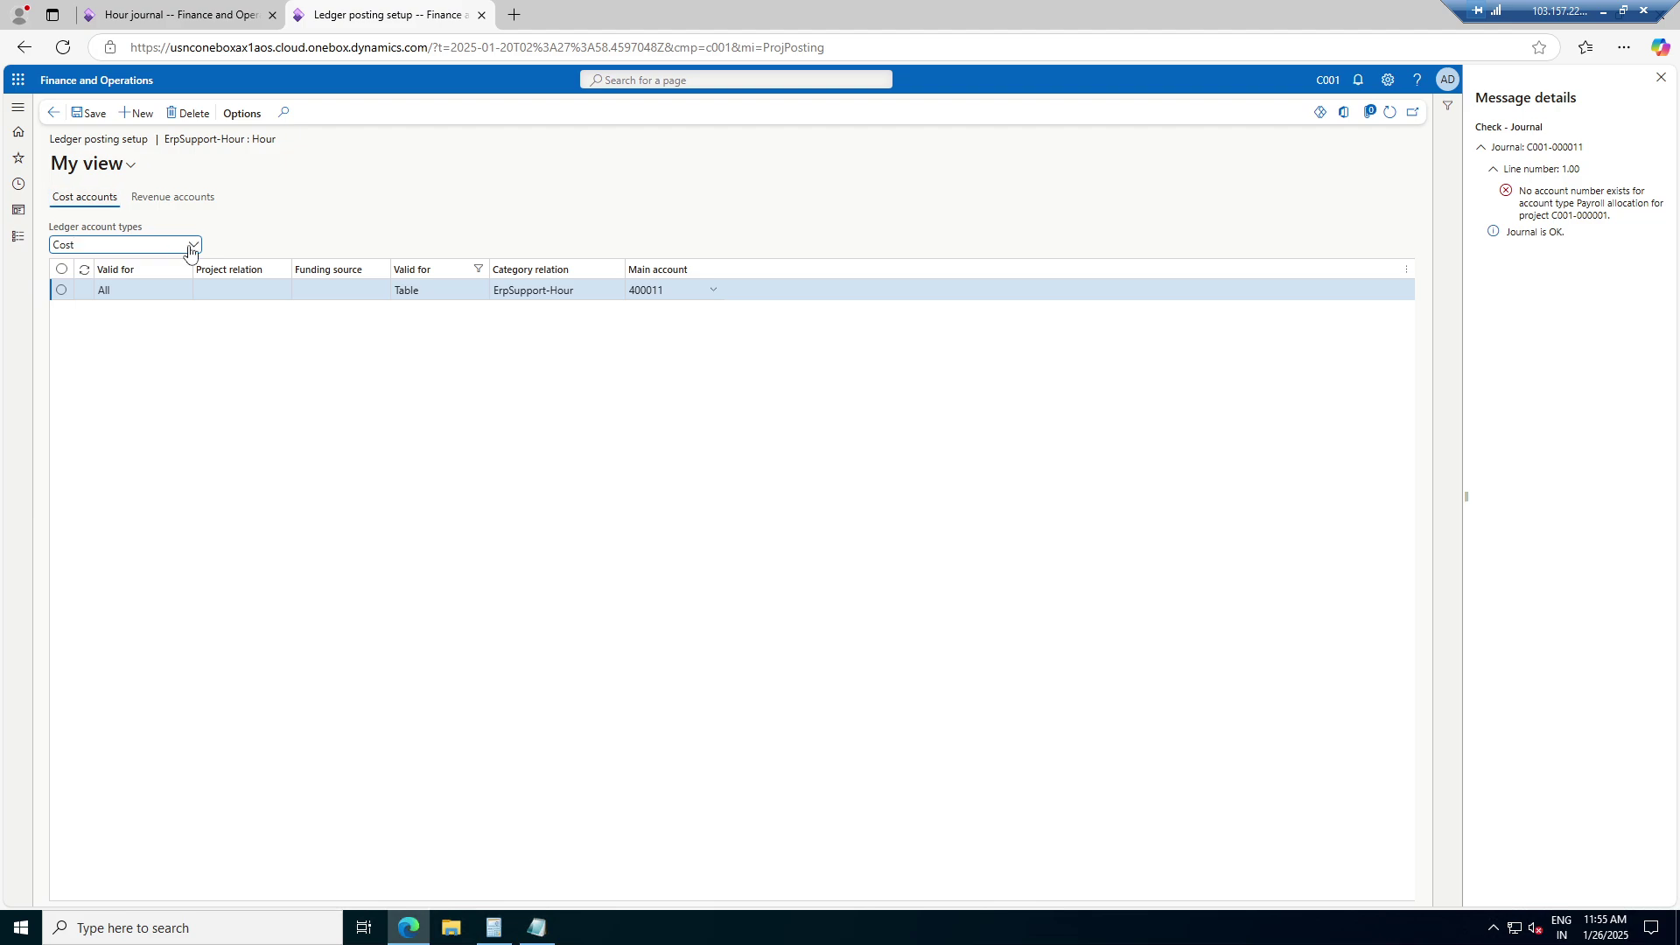
{"action": "left_click", "coordinate": [190, 251]}
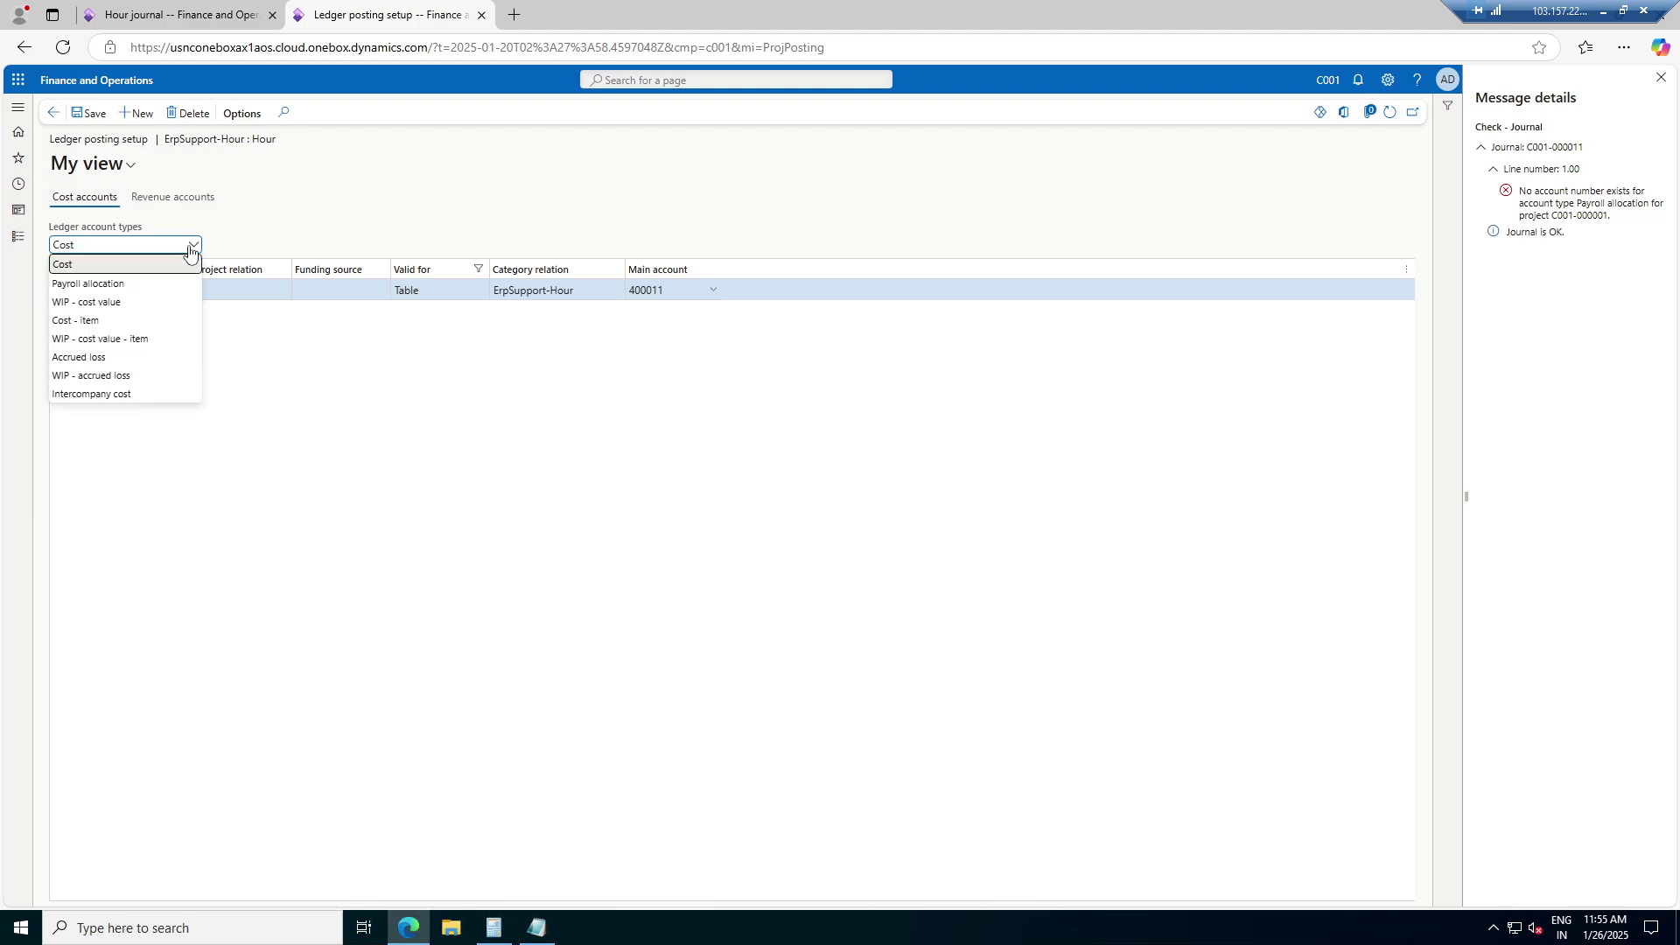
{"action": "left_click", "coordinate": [303, 228]}
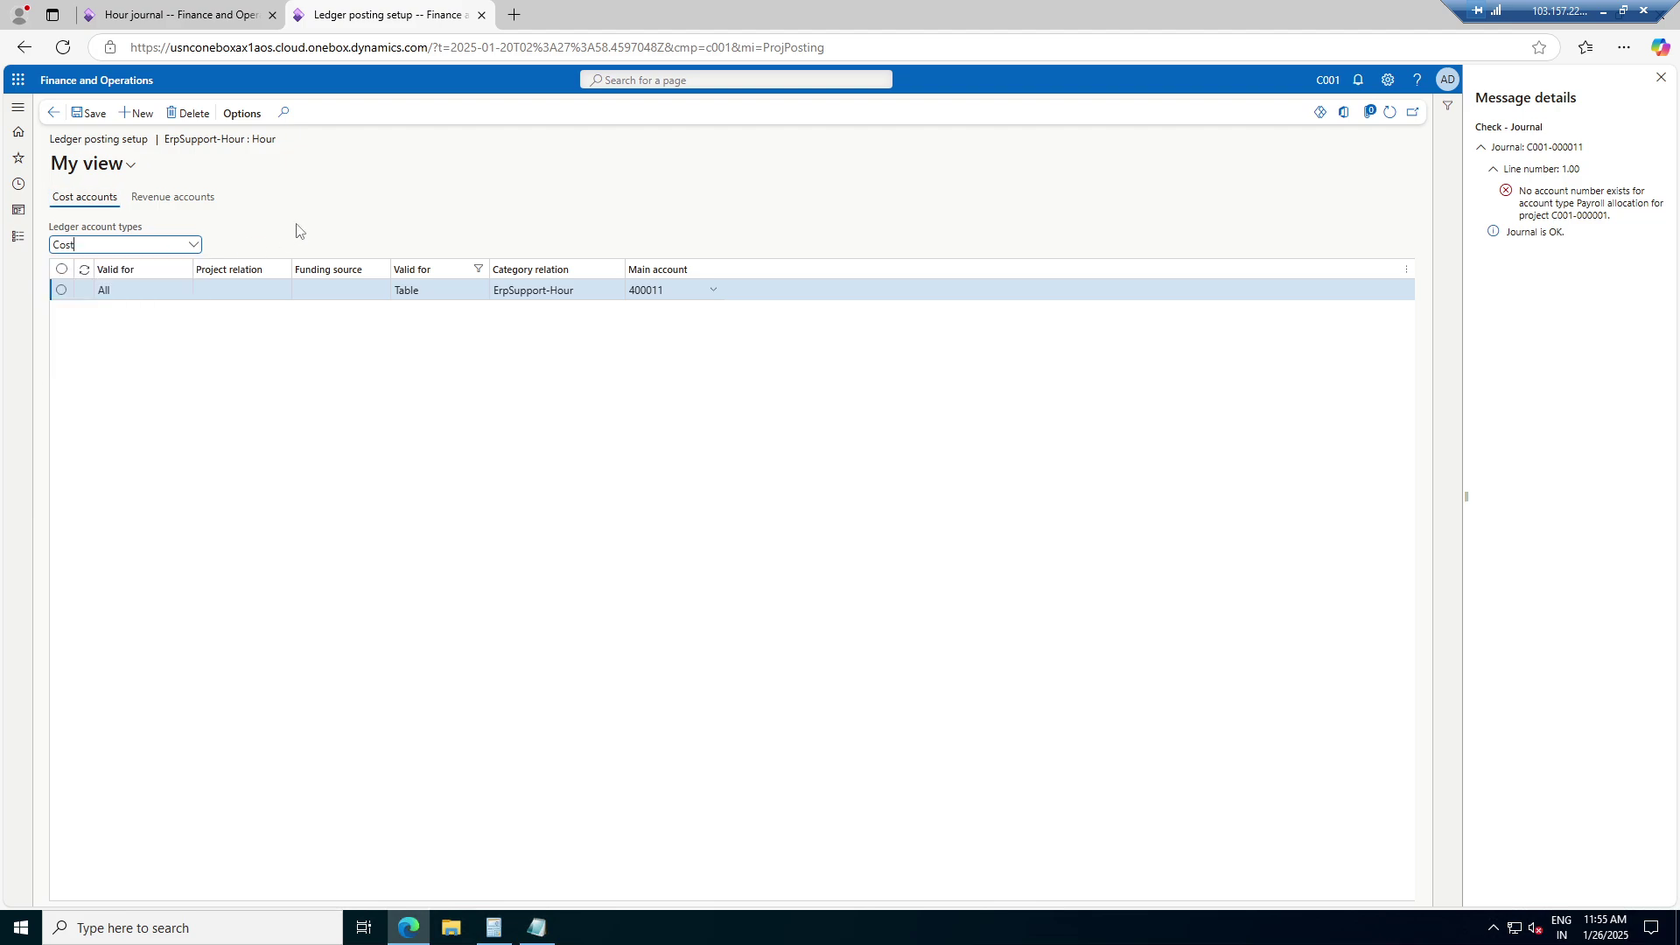
{"action": "left_click", "coordinate": [53, 112]}
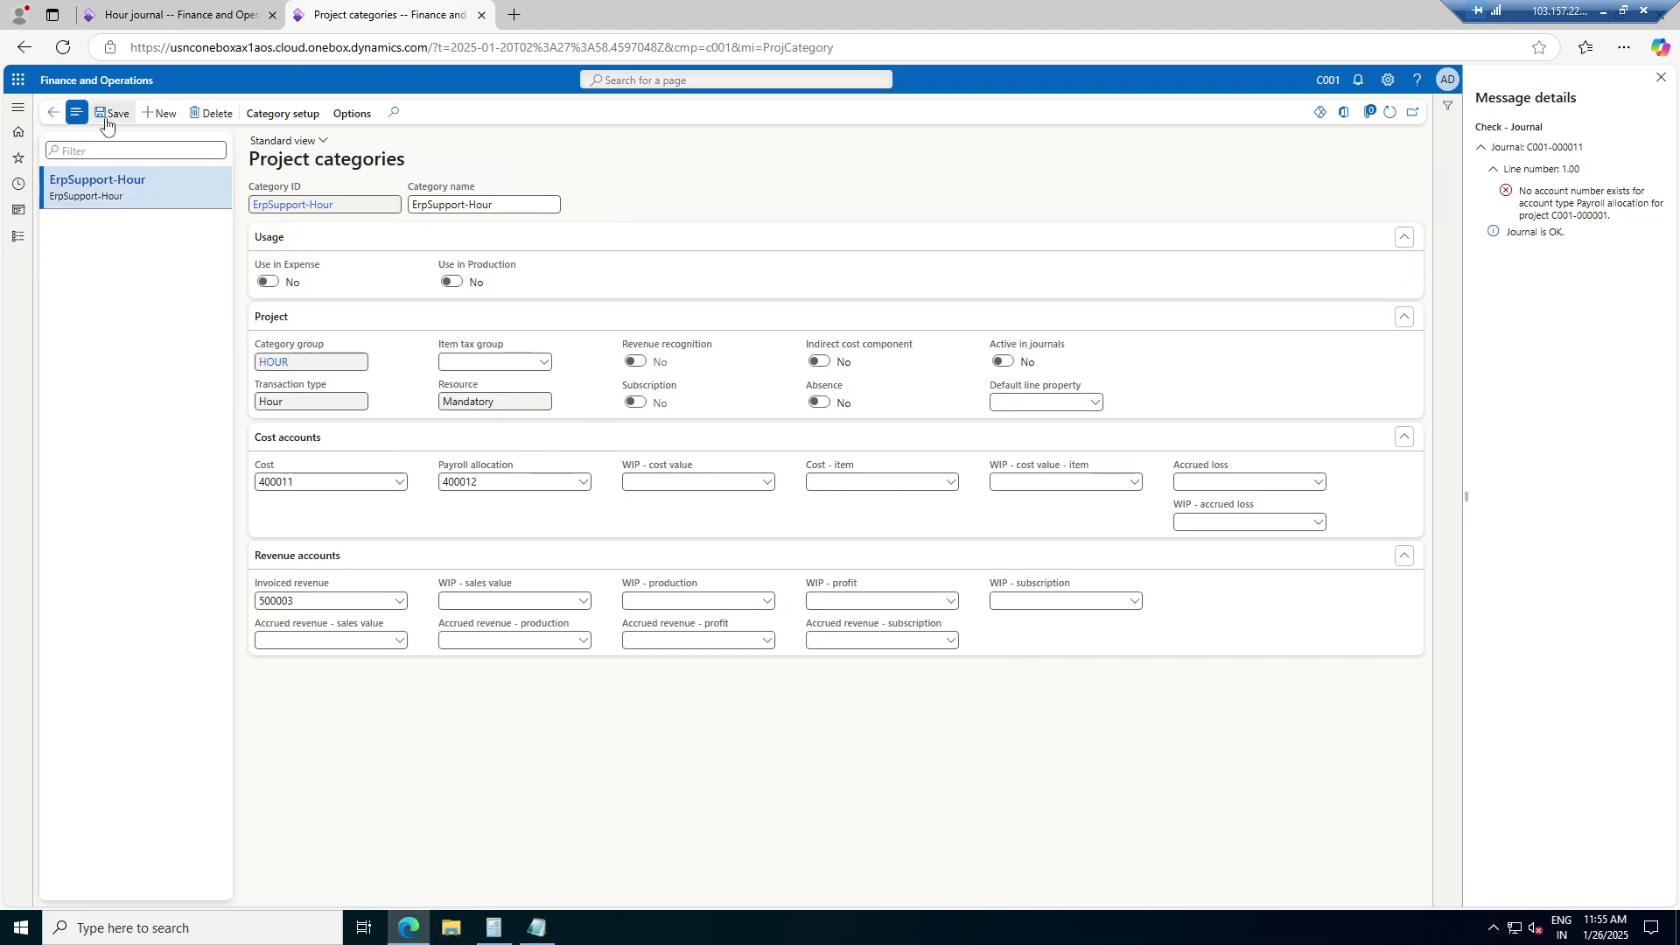
Return to the hour journal lines, clear the old check messages and validate the whole journal again
{"action": "left_click", "coordinate": [53, 112]}
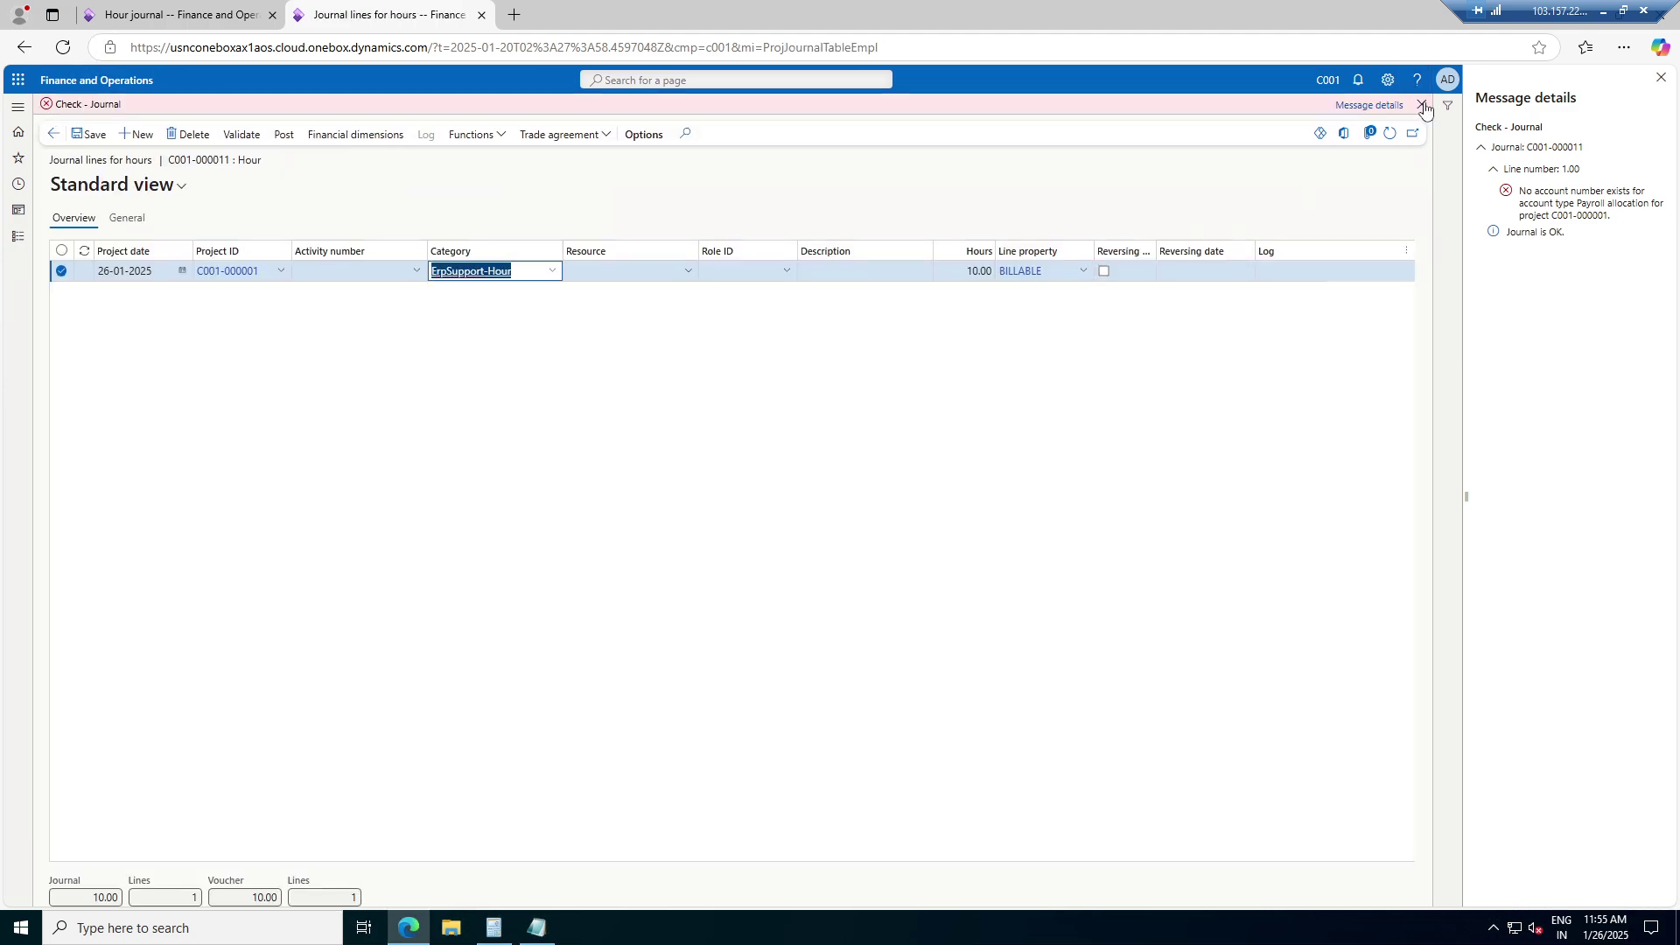
{"action": "left_click", "coordinate": [1421, 104]}
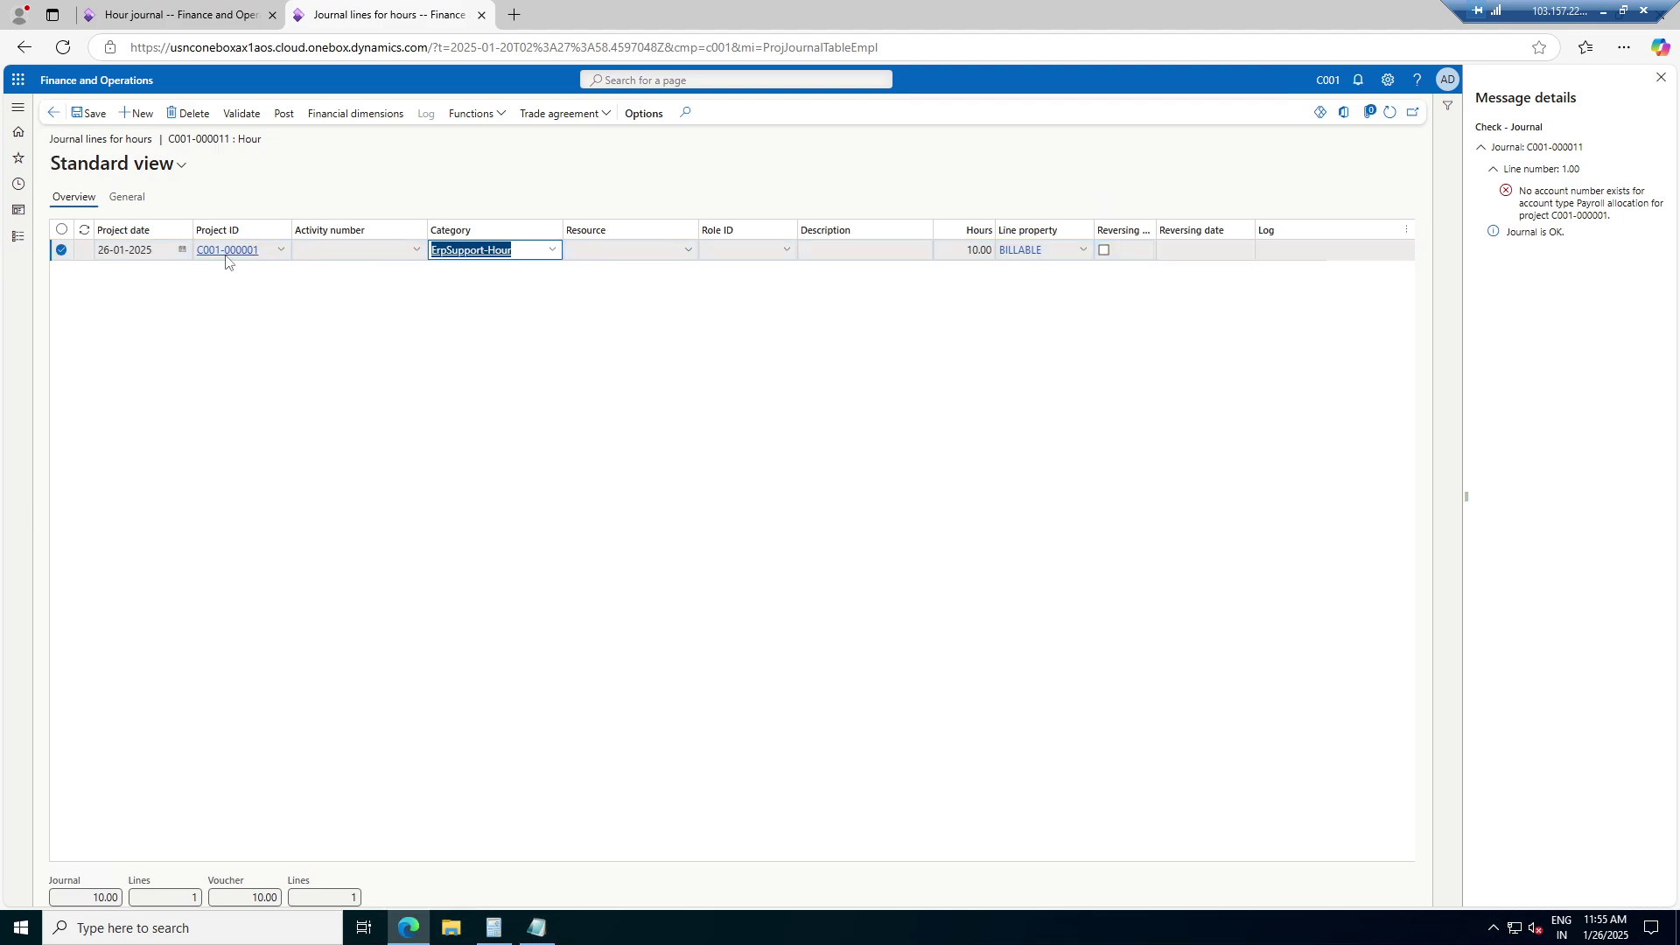
{"action": "mouse_move", "coordinate": [226, 260]}
{"action": "left_click", "coordinate": [1660, 77]}
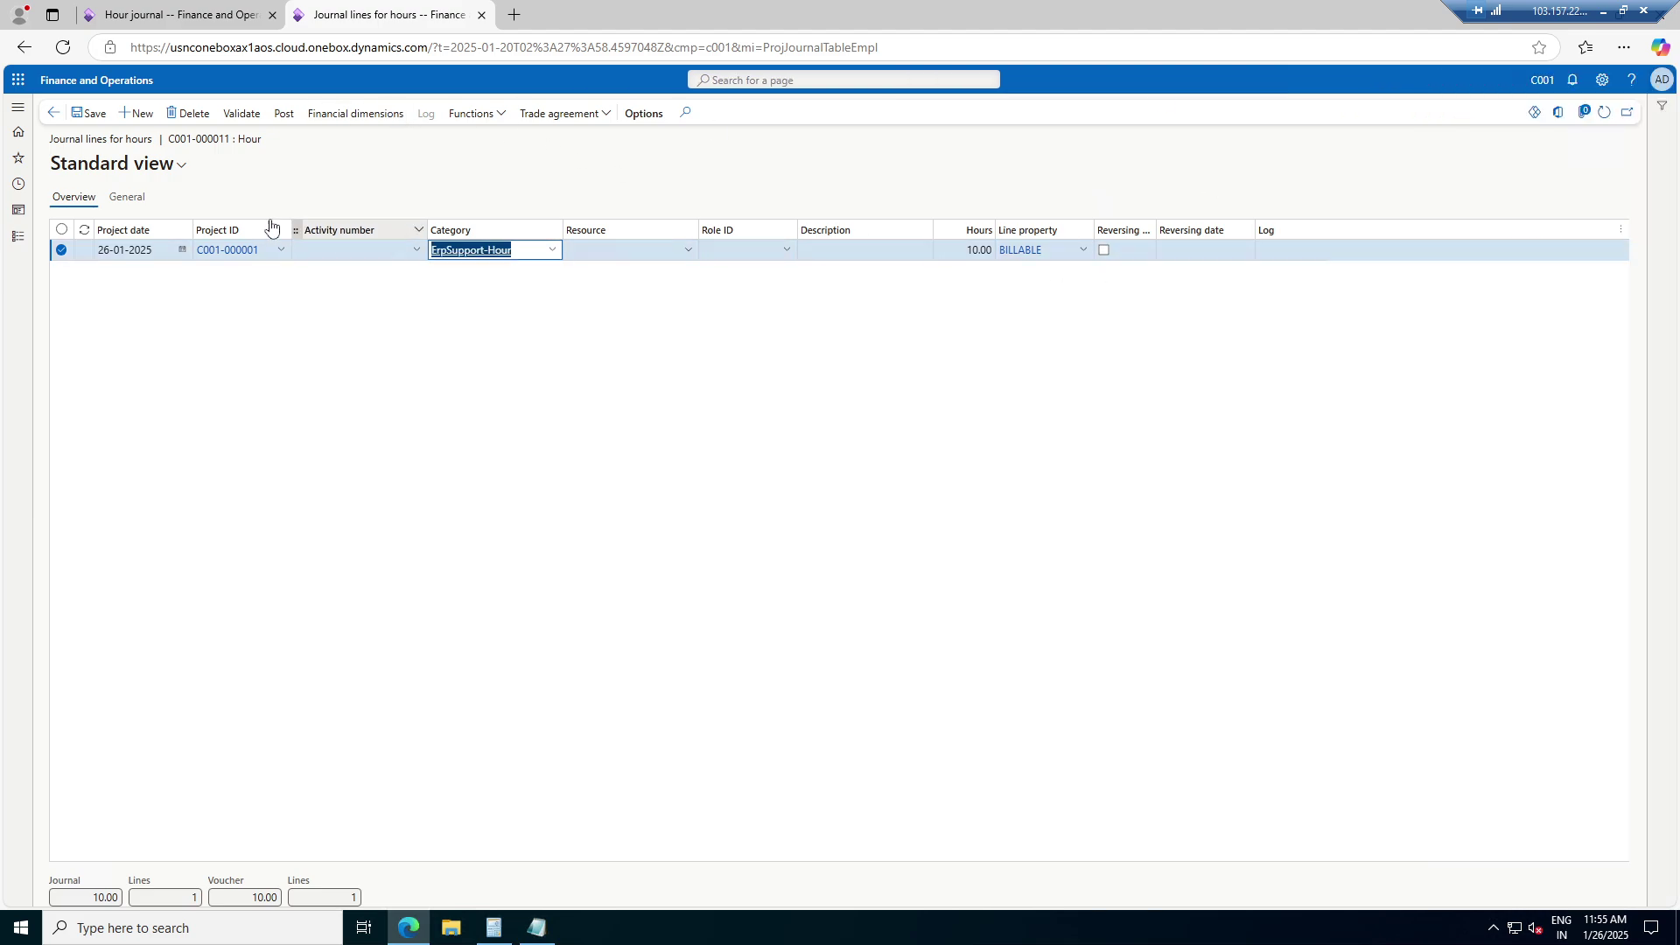
{"action": "left_click", "coordinate": [240, 114]}
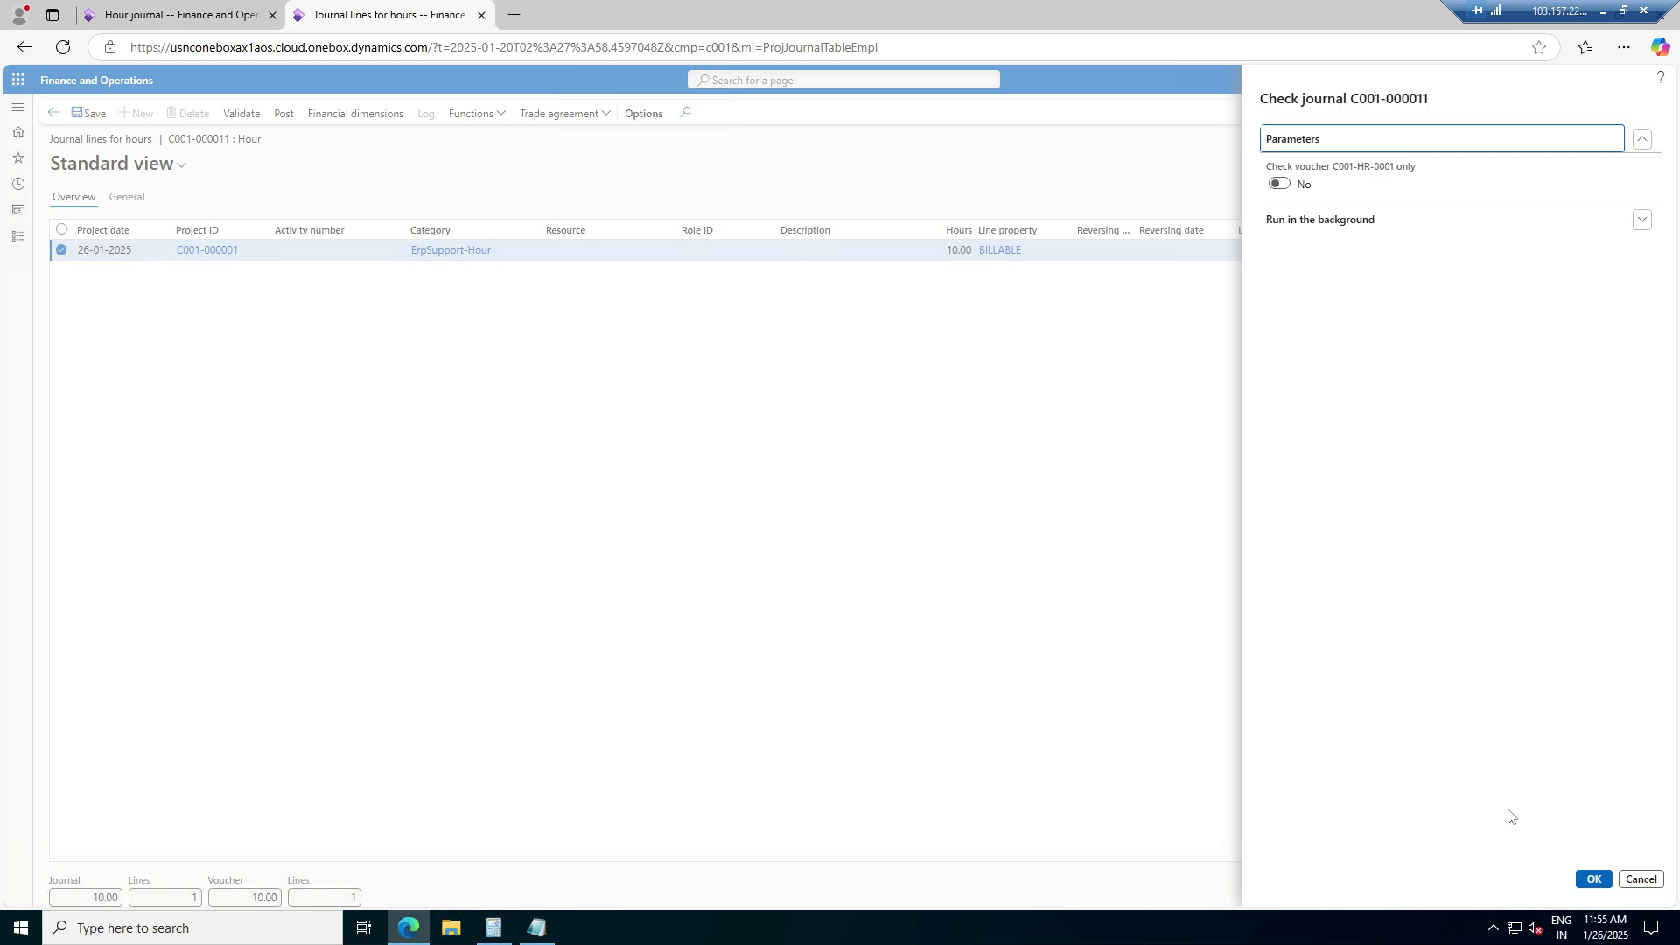
{"action": "left_click", "coordinate": [1593, 878]}
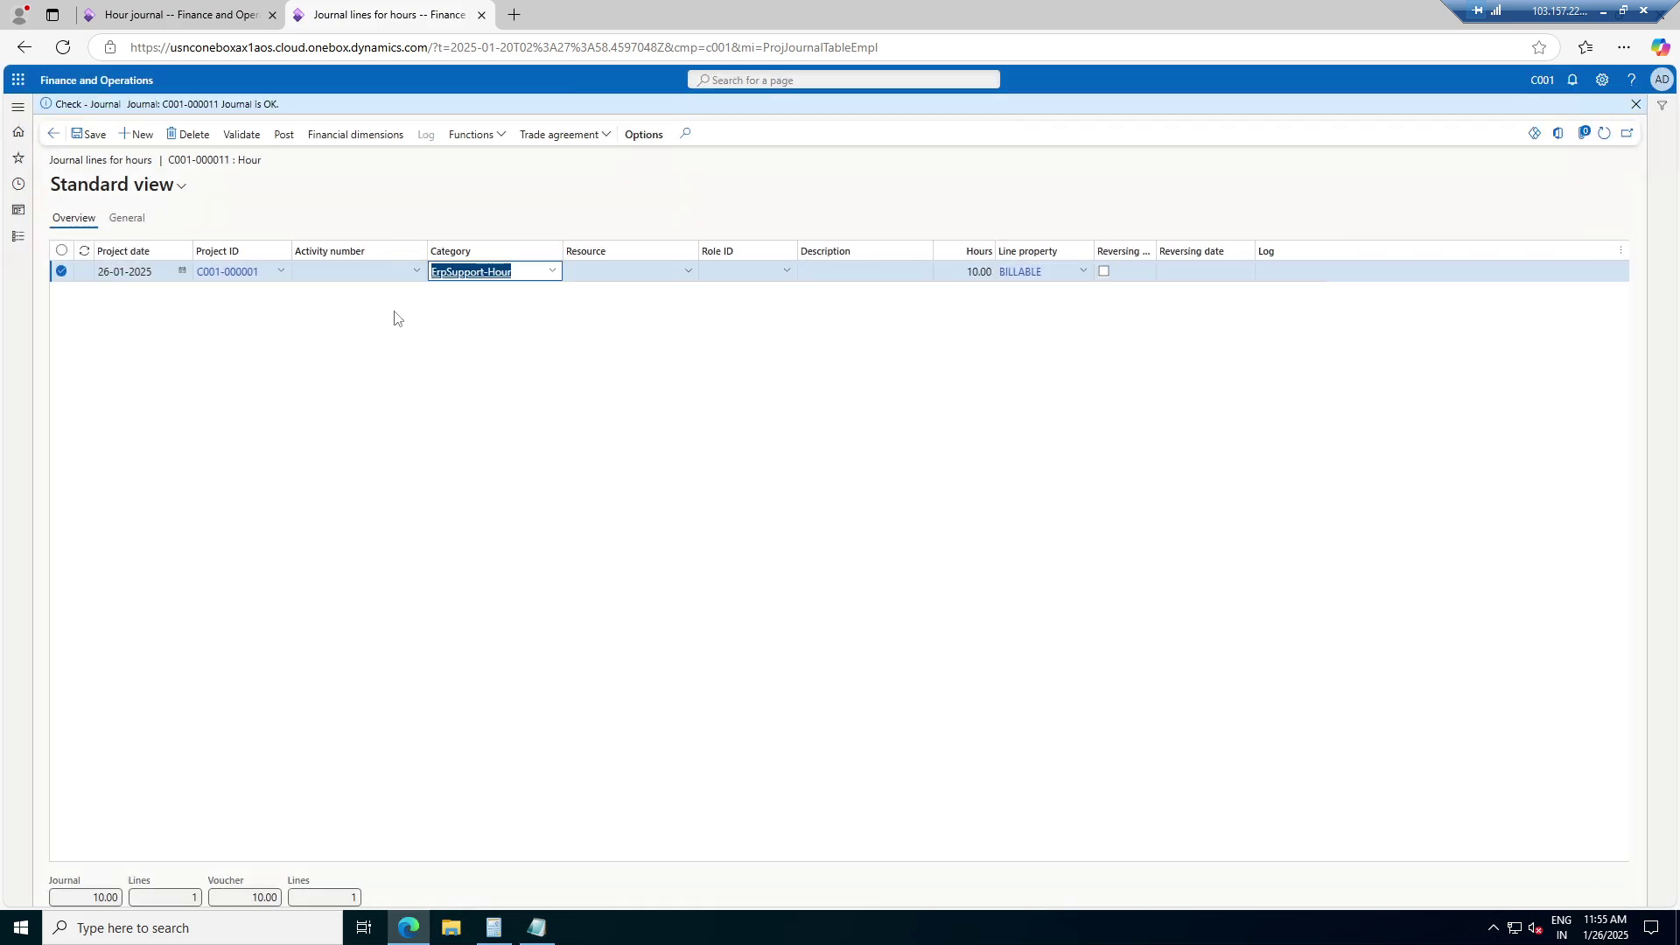
{"action": "left_click", "coordinate": [284, 136]}
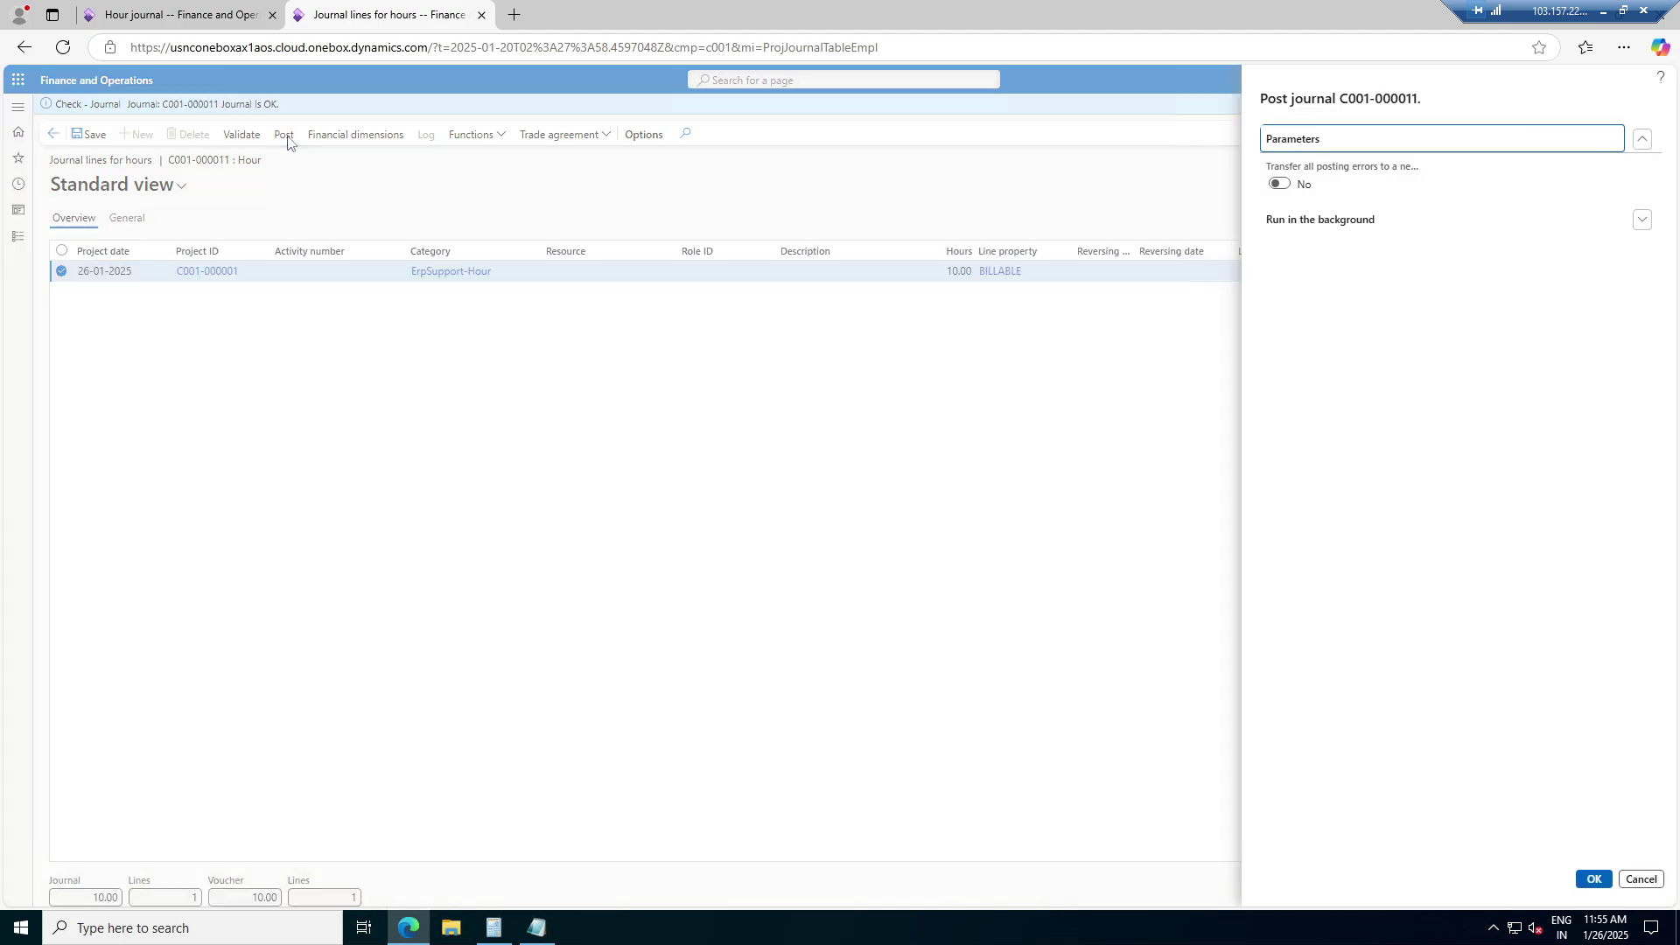
{"action": "left_click", "coordinate": [1640, 878]}
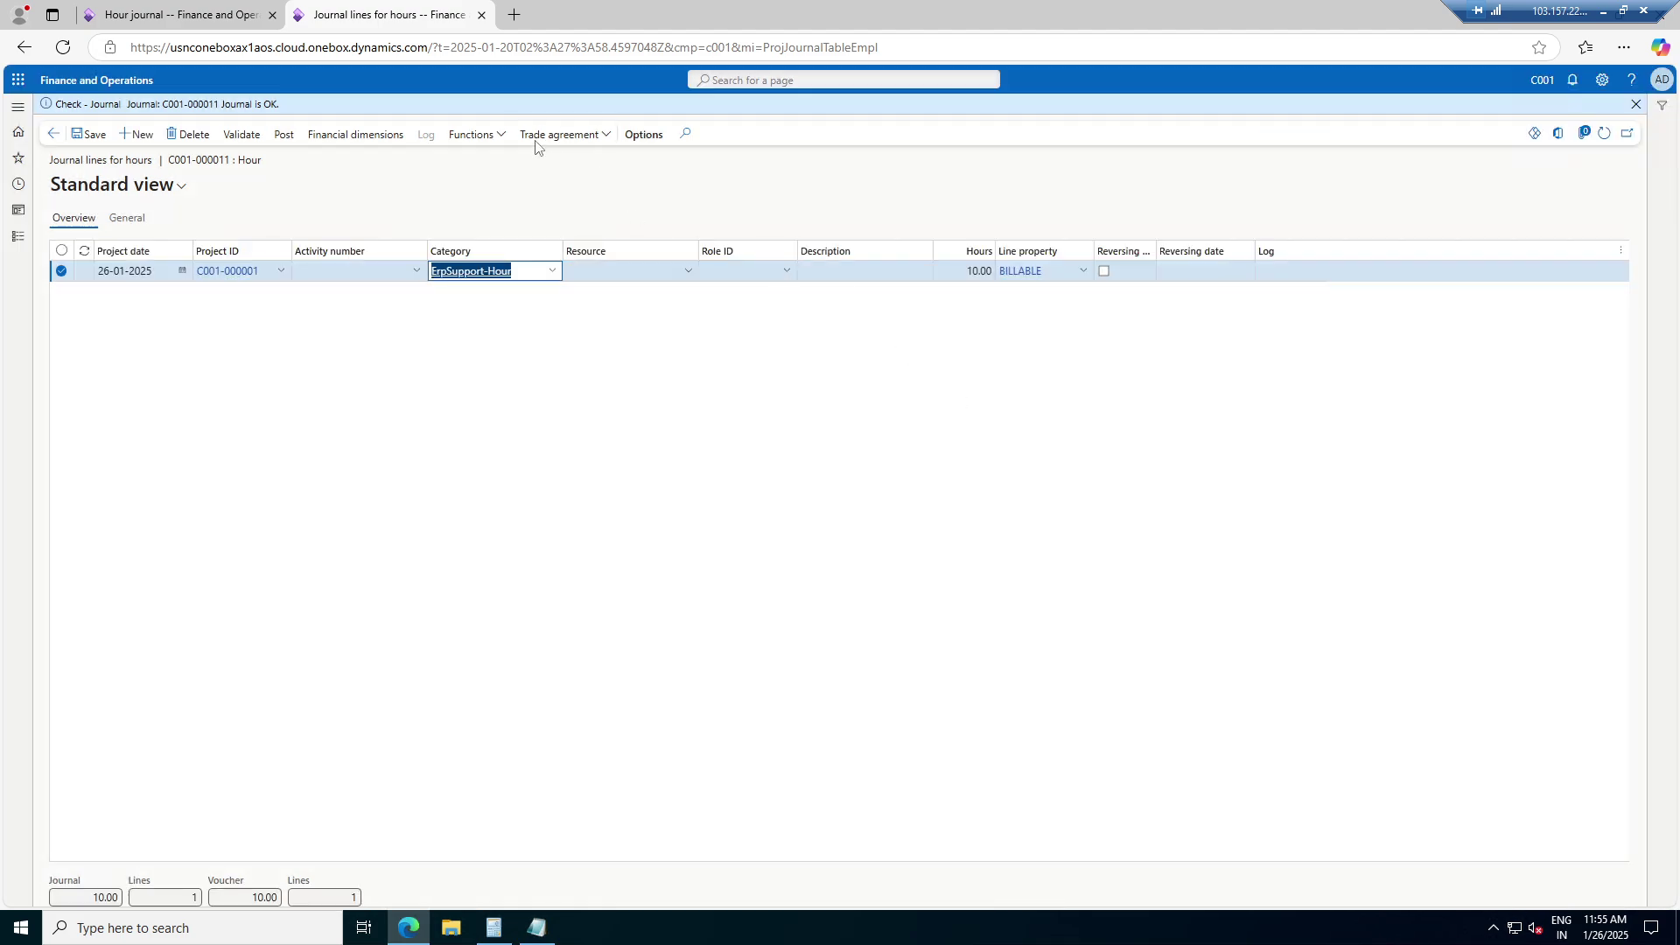
{"action": "left_click", "coordinate": [494, 137]}
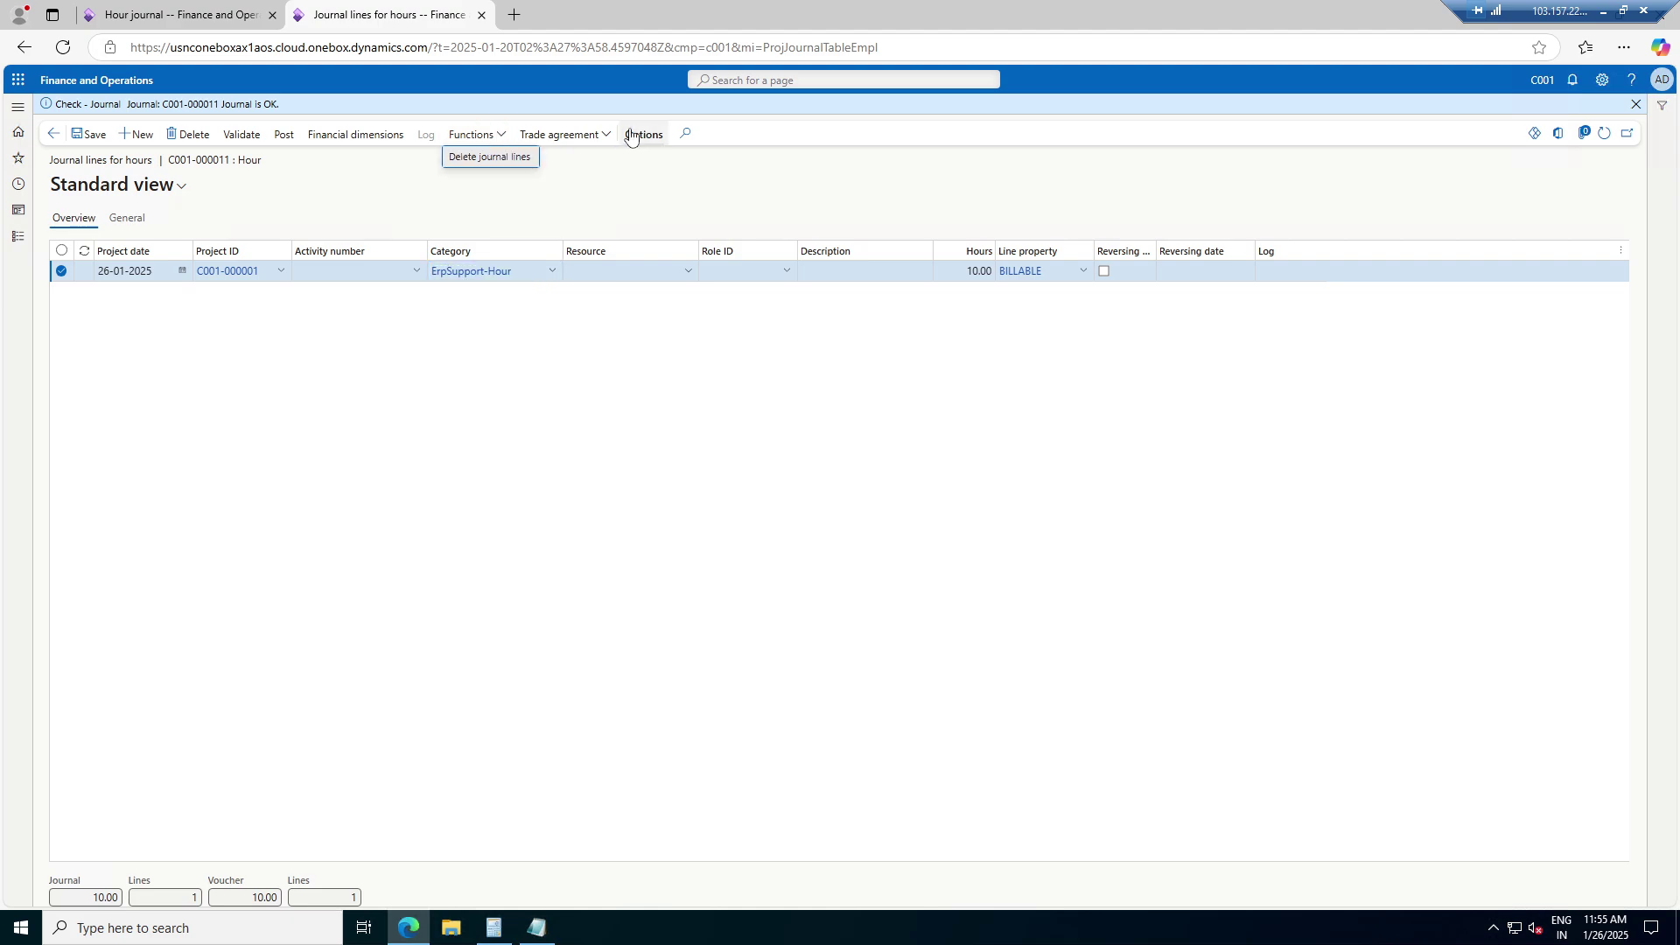
{"action": "left_click", "coordinate": [603, 134]}
{"action": "left_click", "coordinate": [608, 133]}
{"action": "left_click", "coordinate": [608, 134]}
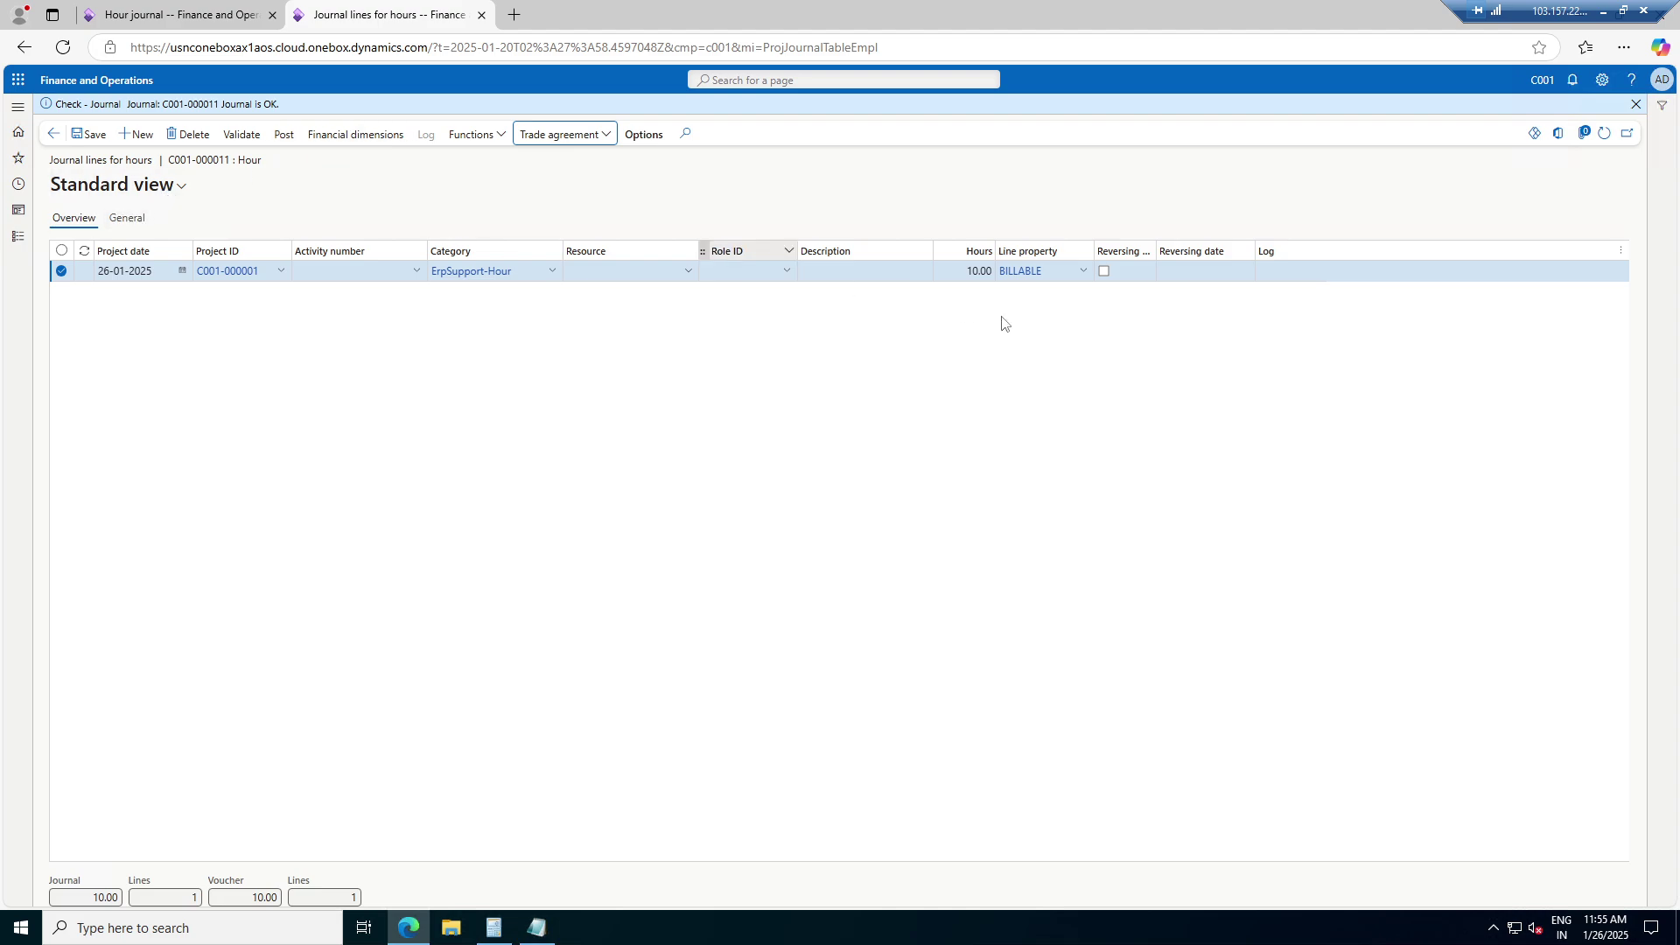
Post the hour journal and return to the list of all projects
{"action": "left_click", "coordinate": [280, 136]}
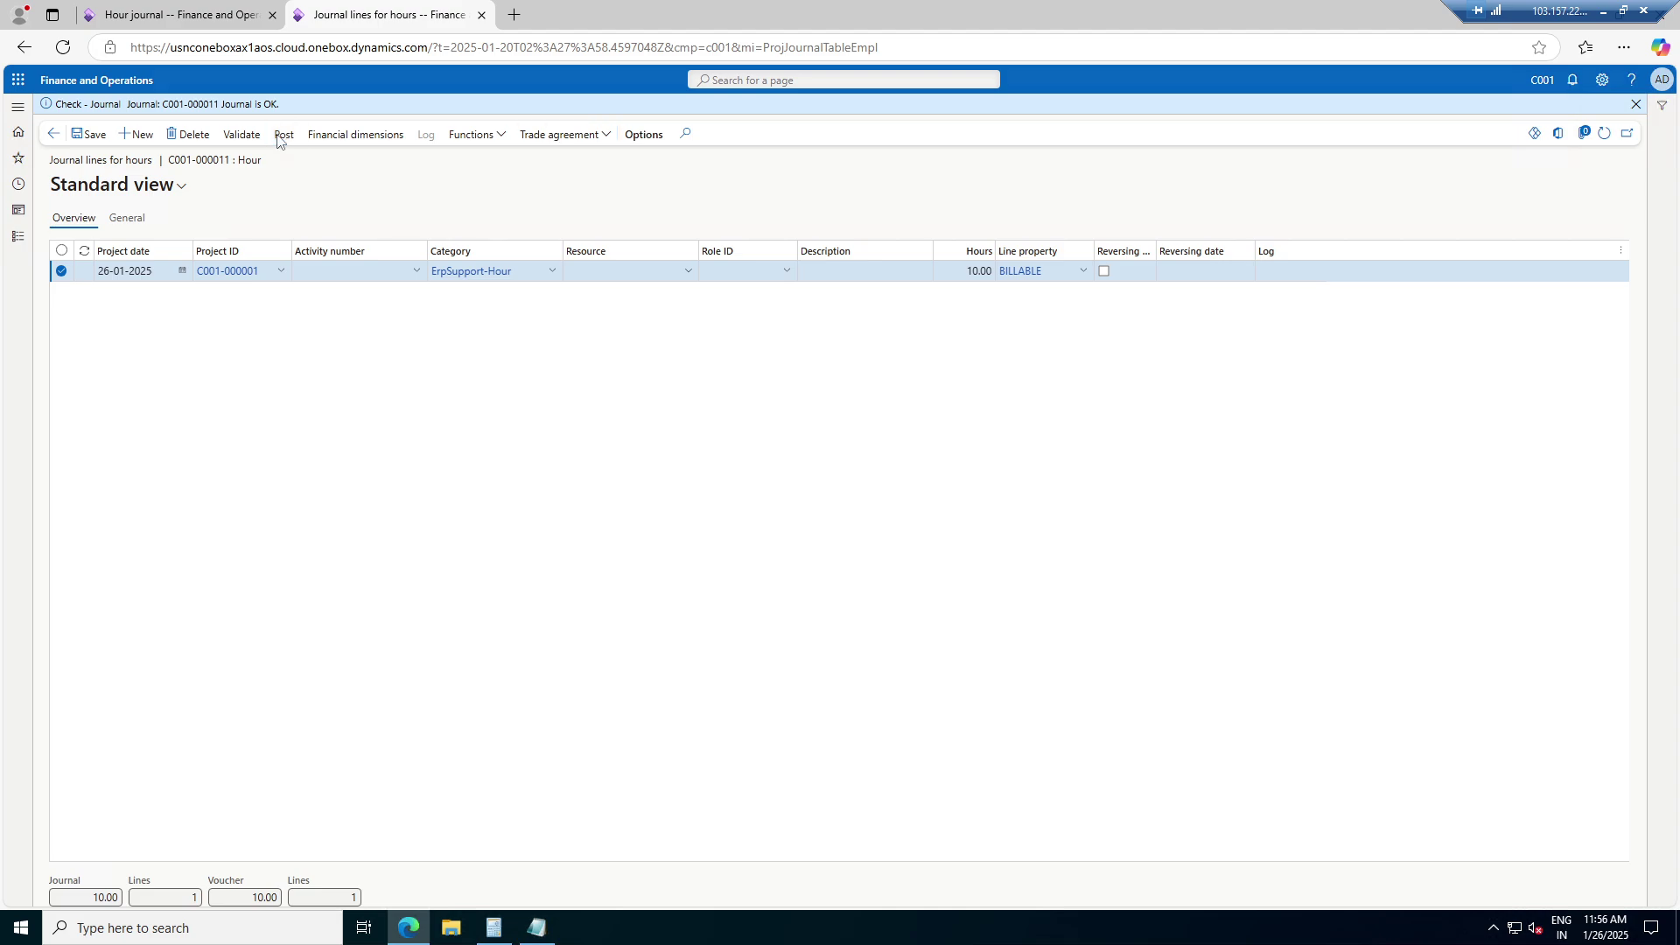
{"action": "left_click", "coordinate": [1594, 880]}
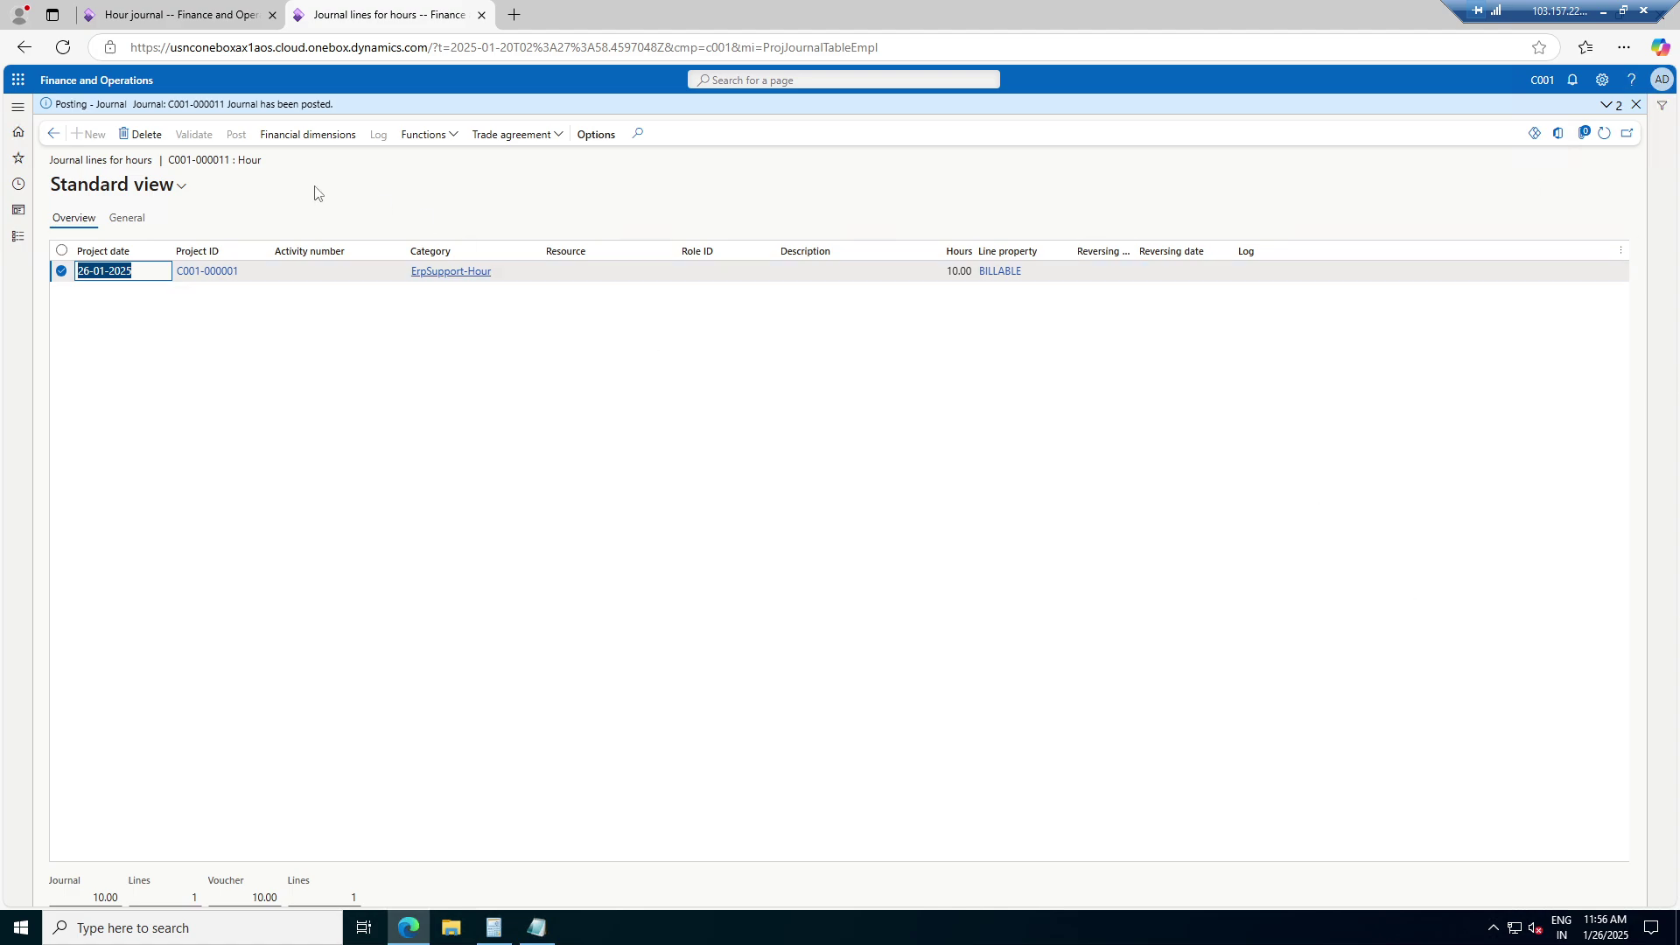
{"action": "left_click", "coordinate": [52, 134]}
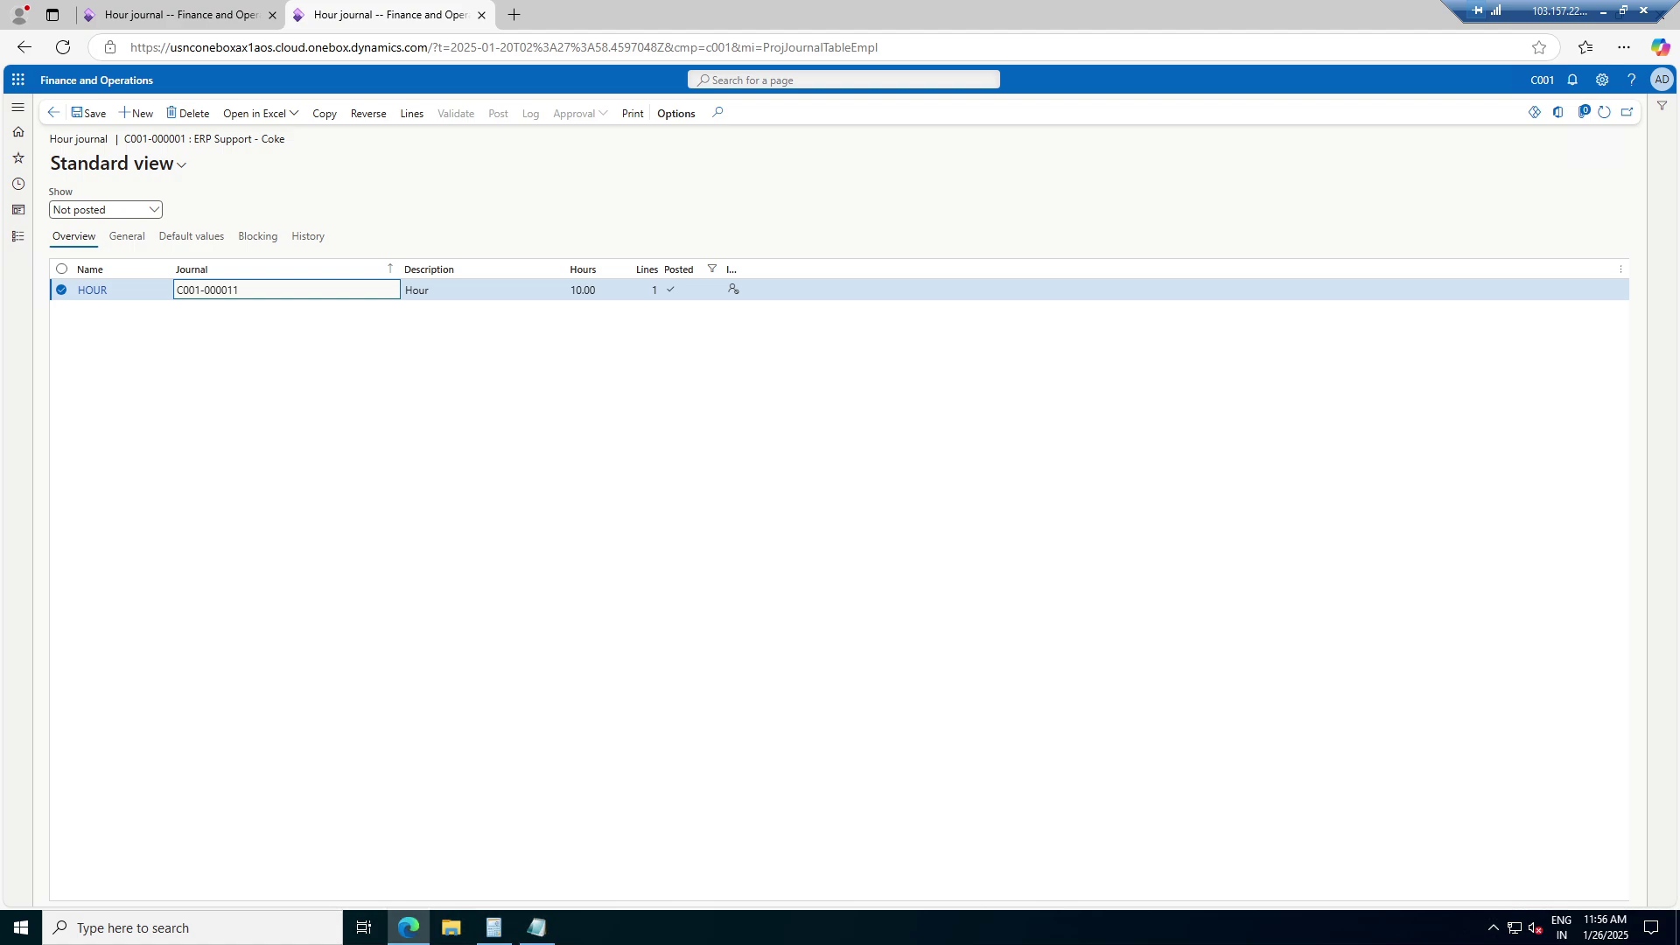
{"action": "left_click", "coordinate": [53, 113]}
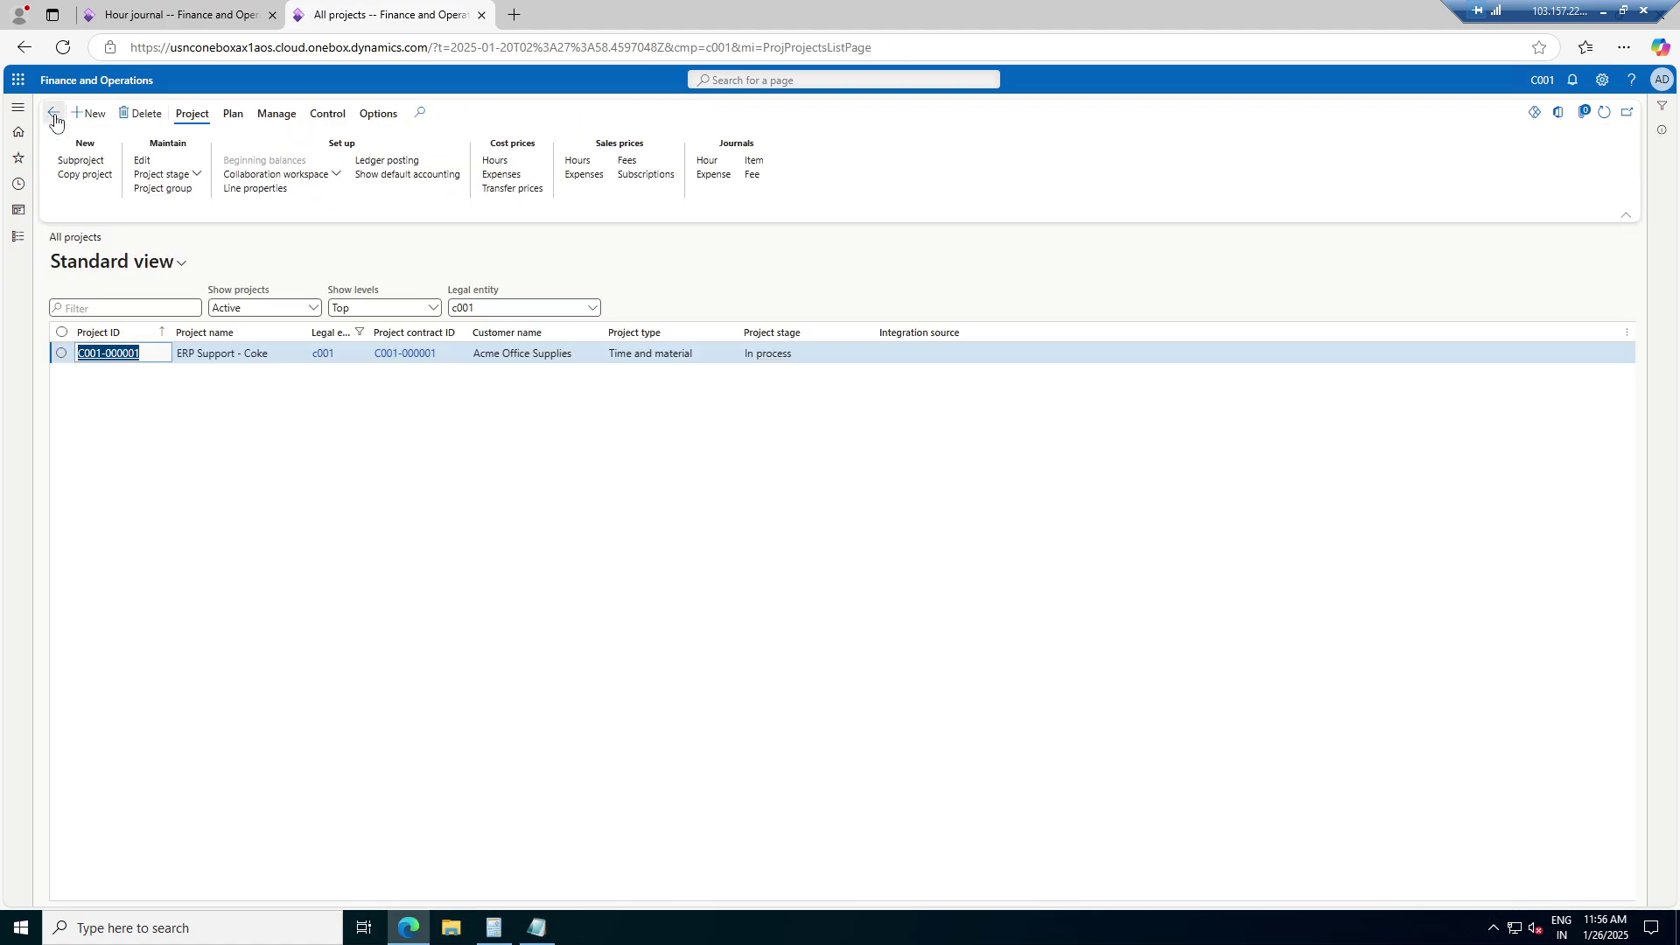
{"action": "left_click", "coordinate": [273, 114]}
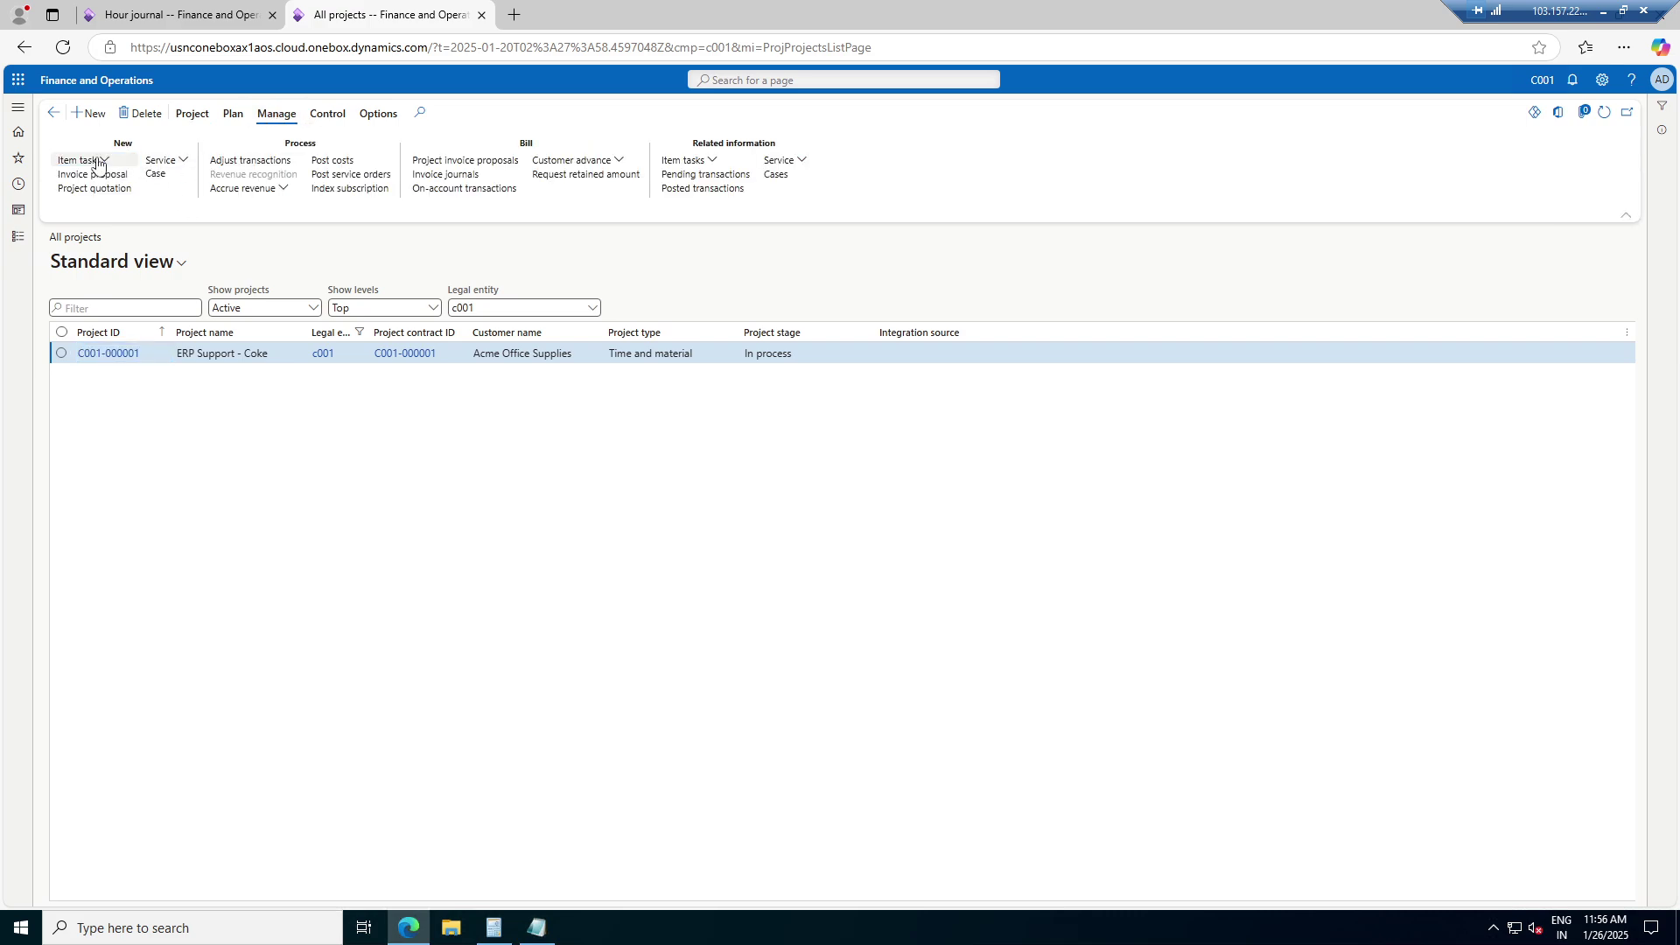
{"action": "left_click", "coordinate": [490, 162]}
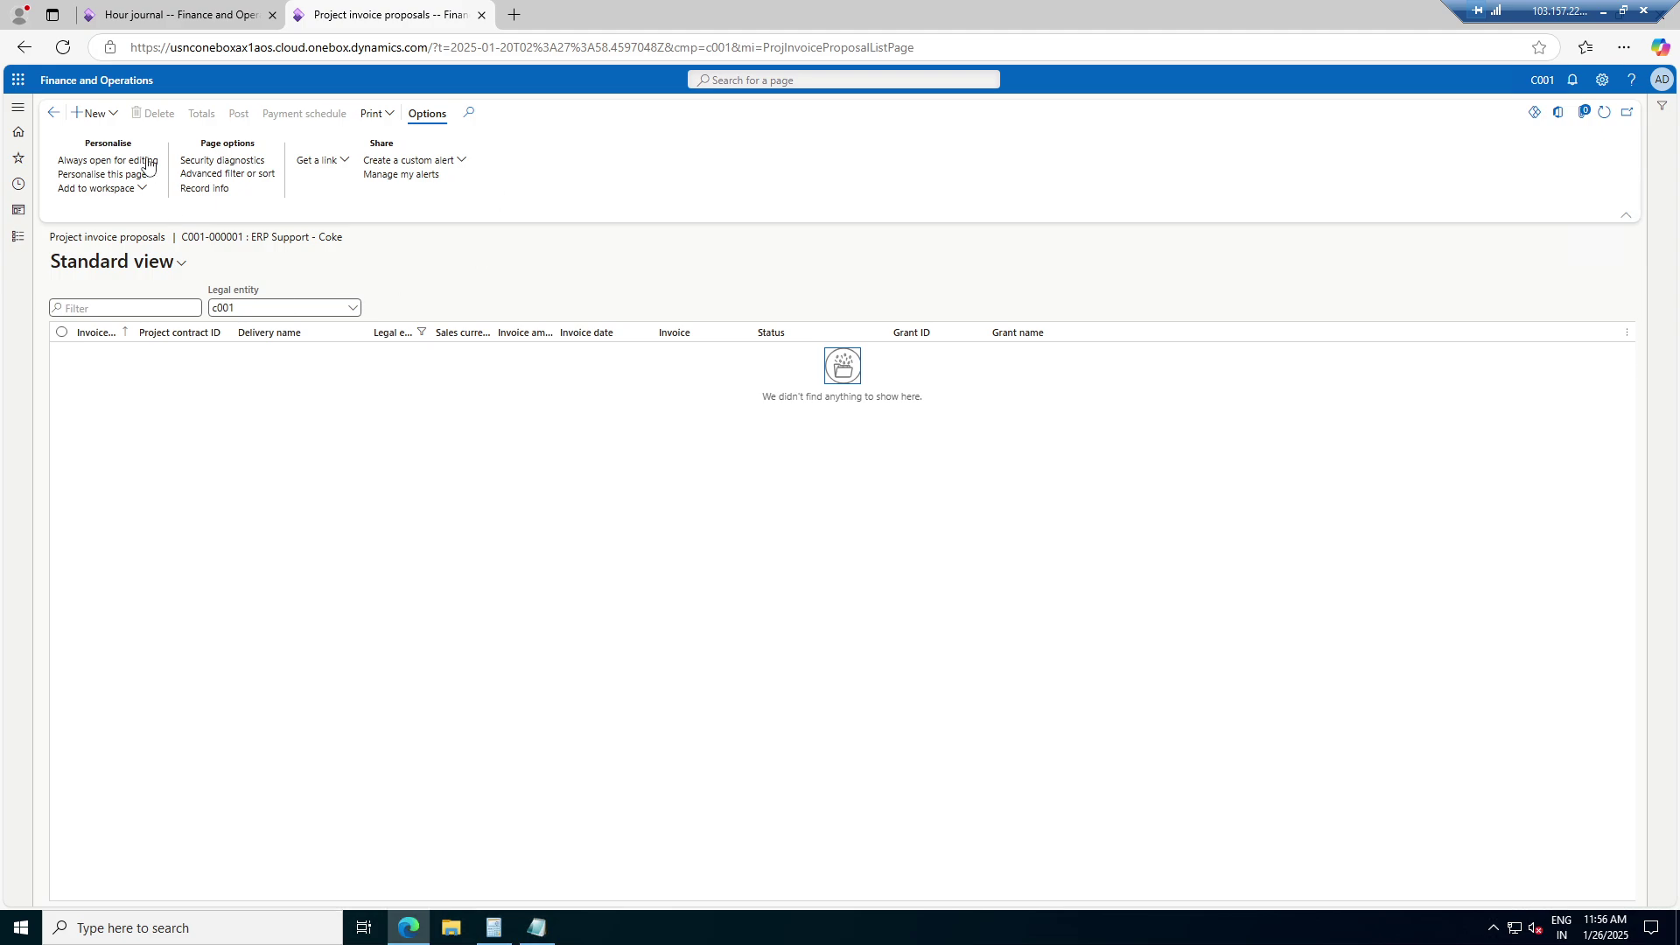
{"action": "left_click", "coordinate": [111, 115]}
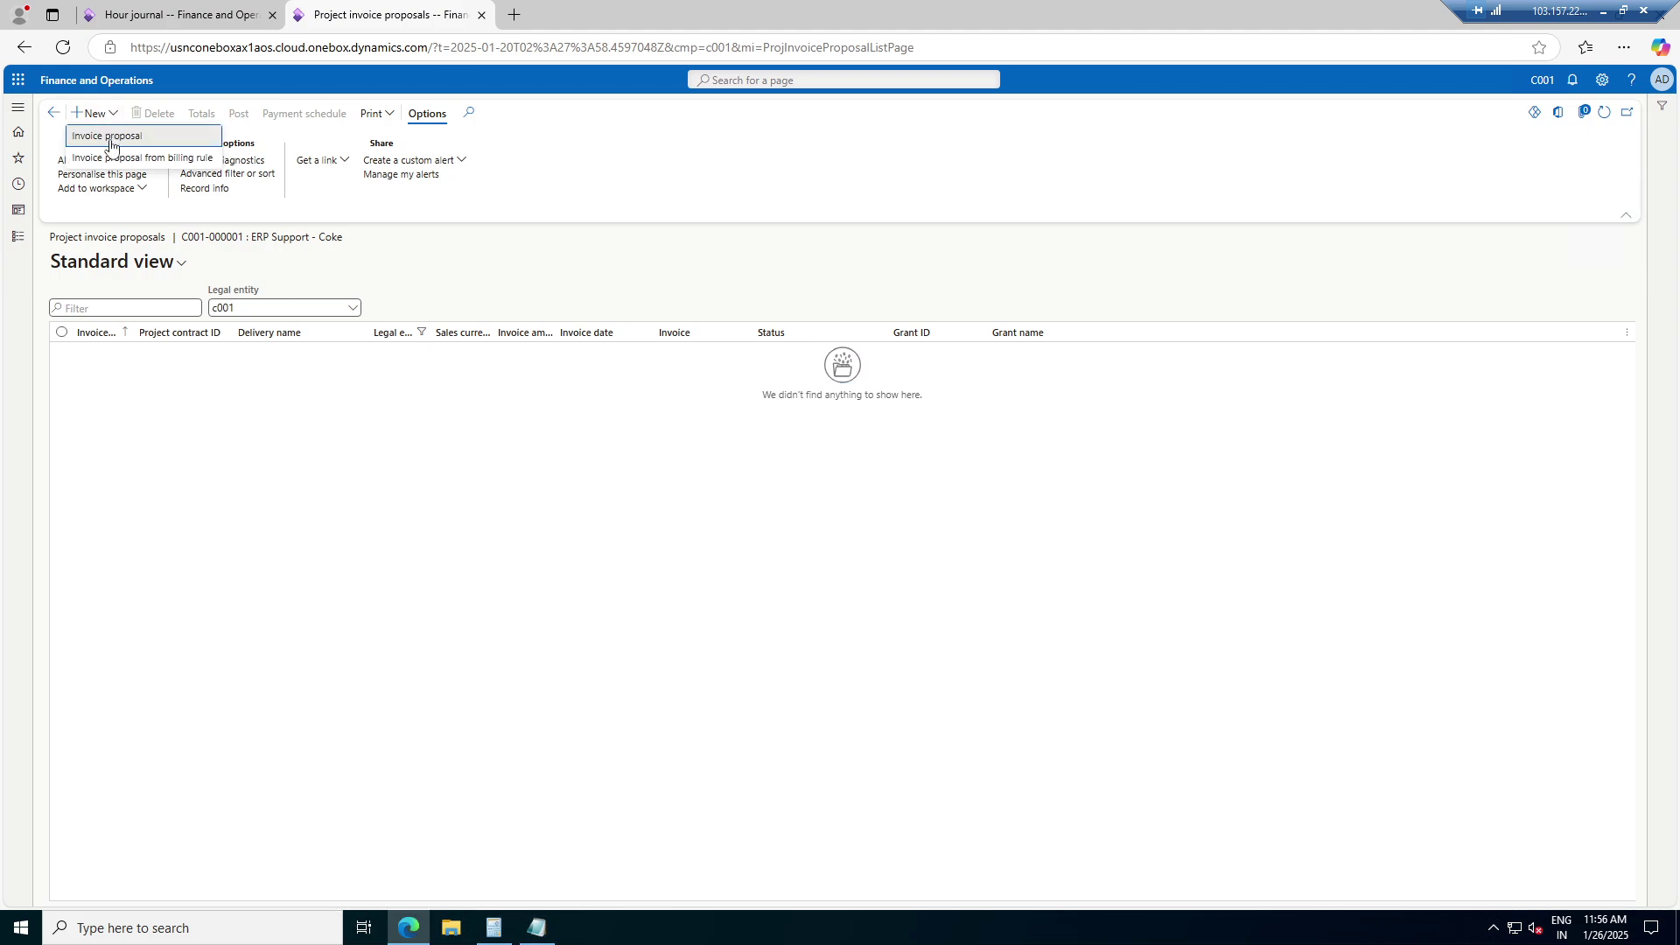
{"action": "left_click", "coordinate": [111, 140]}
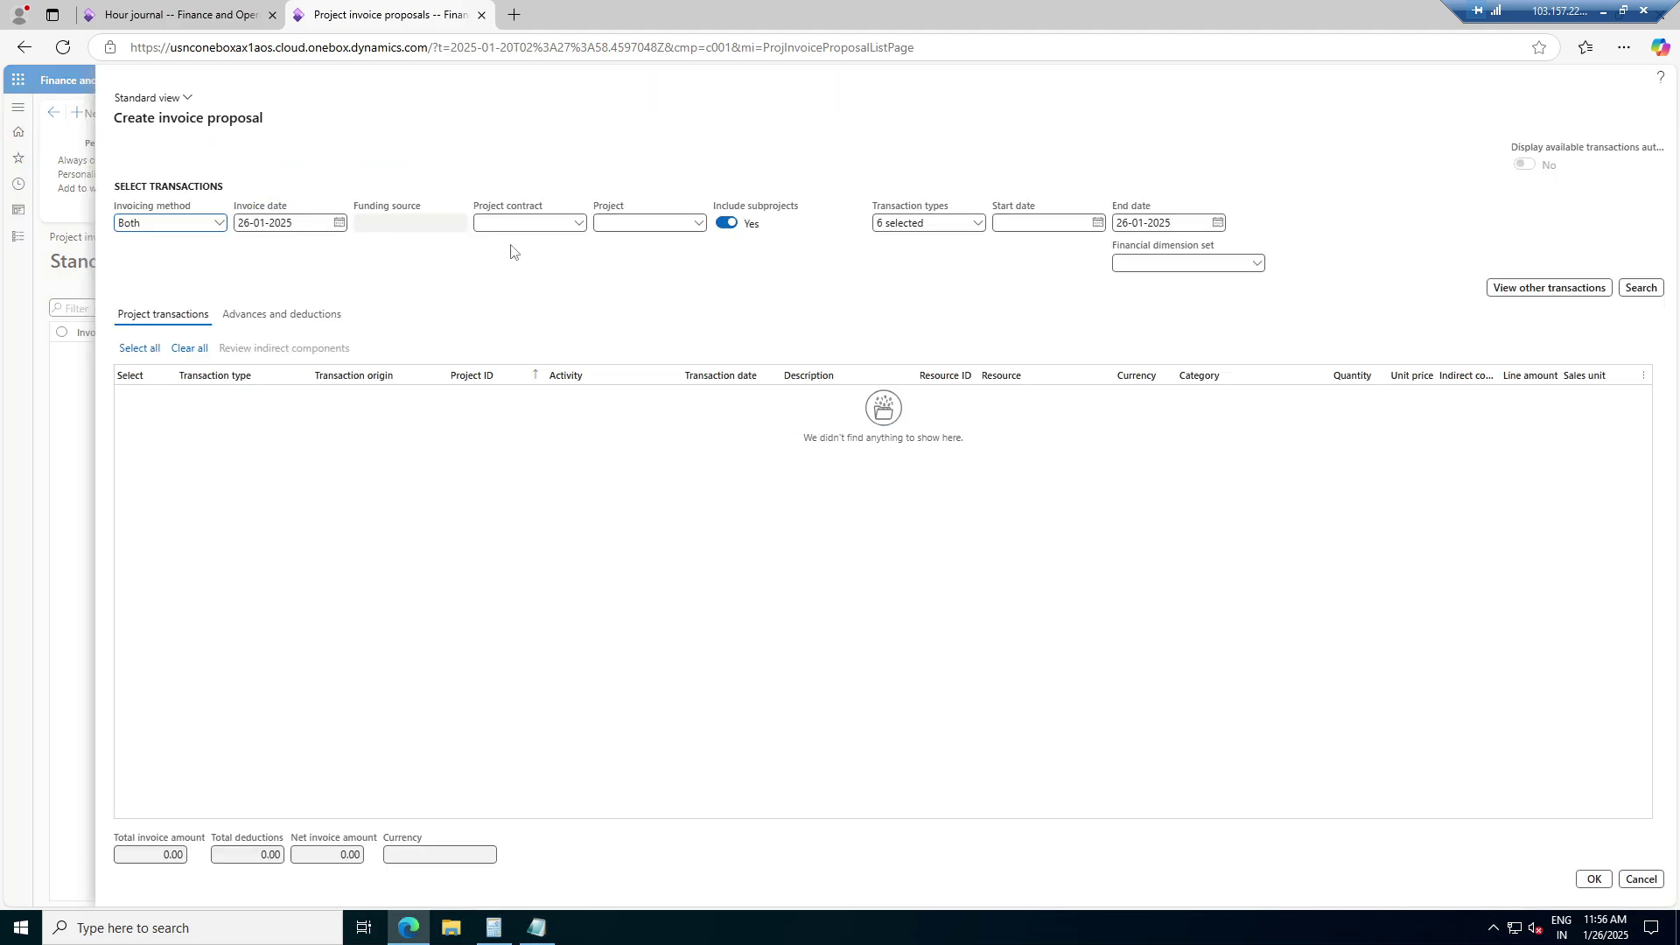
{"action": "left_click", "coordinate": [698, 223]}
{"action": "left_click", "coordinate": [660, 265]}
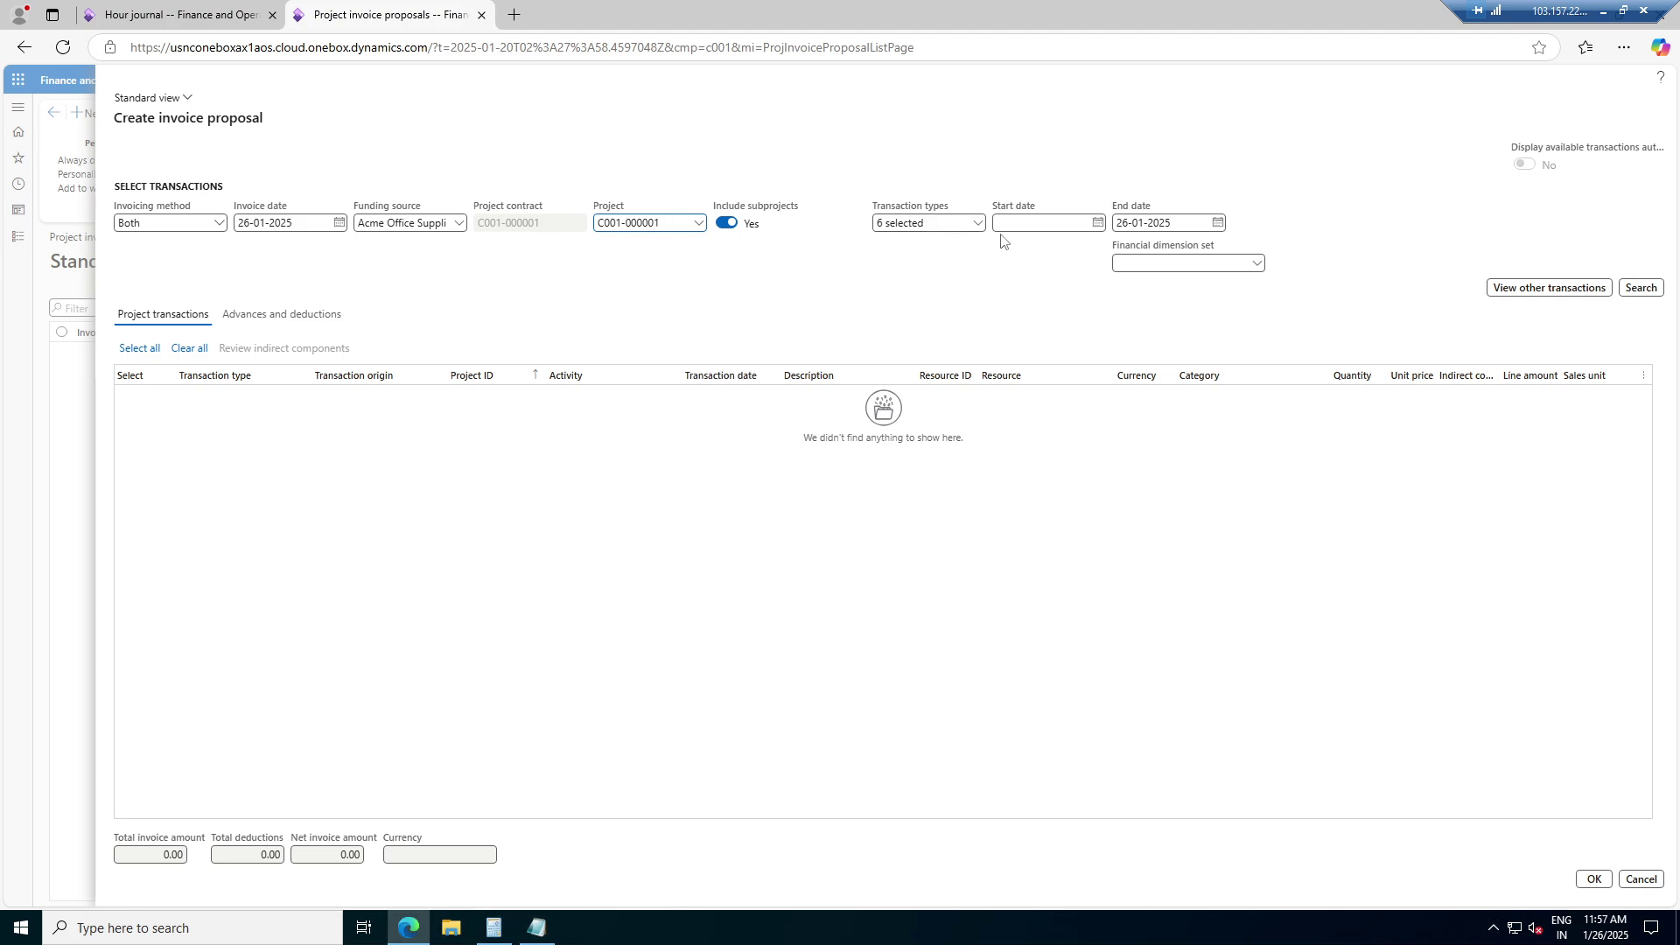
{"action": "left_click", "coordinate": [1097, 222]}
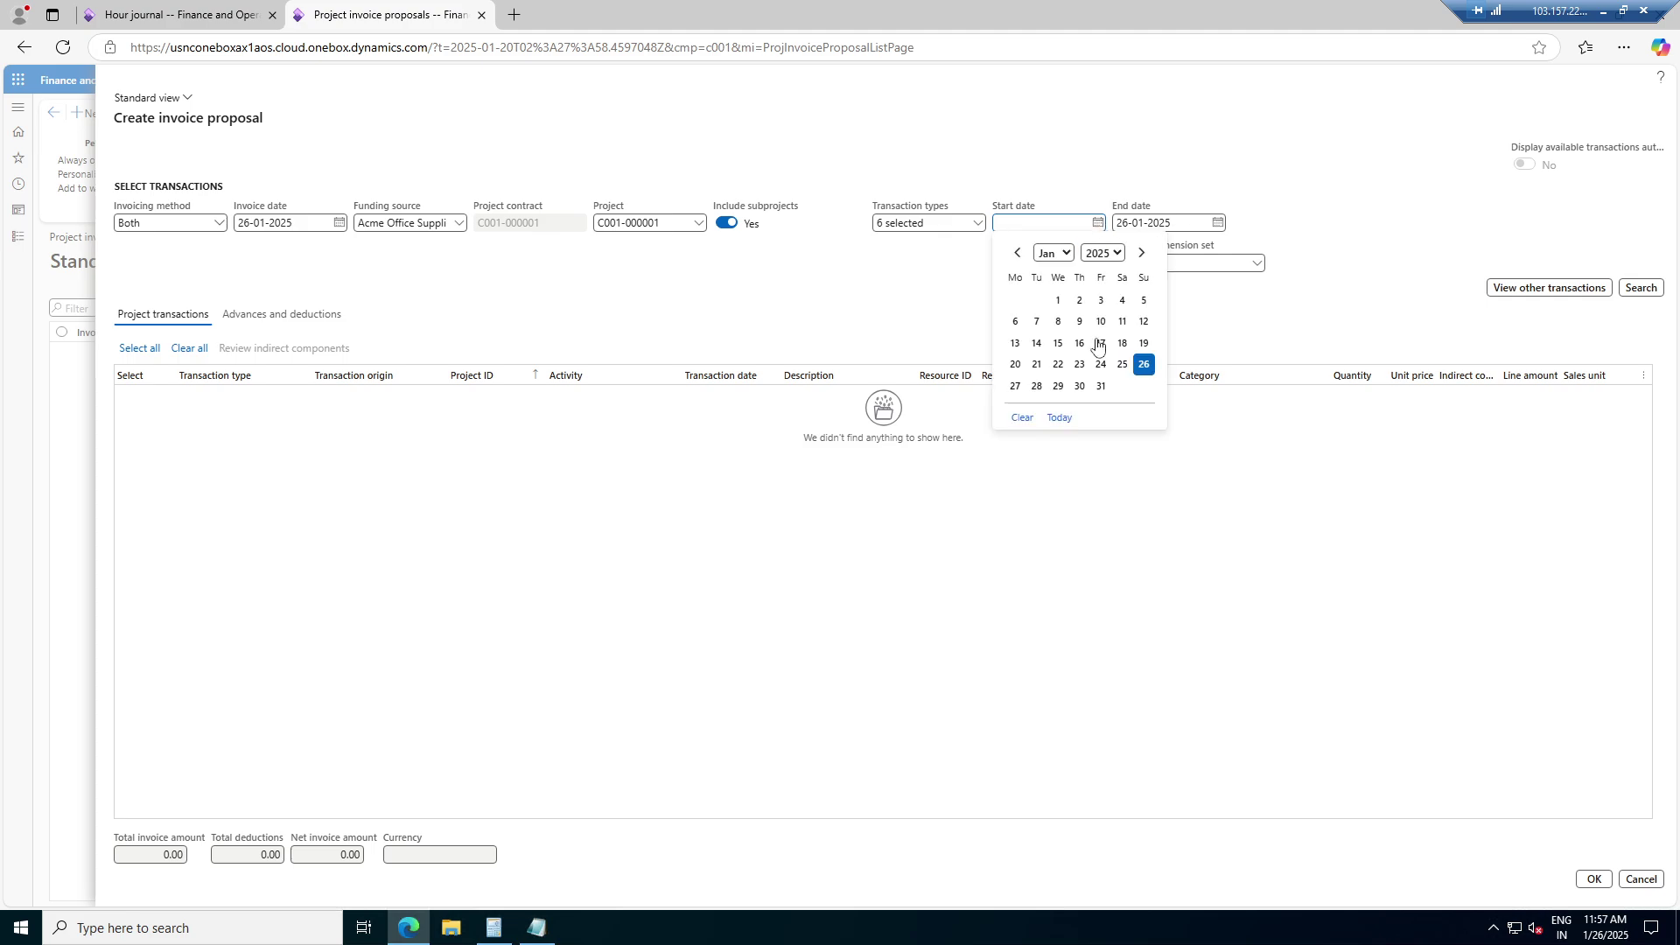
{"action": "left_click", "coordinate": [1142, 365]}
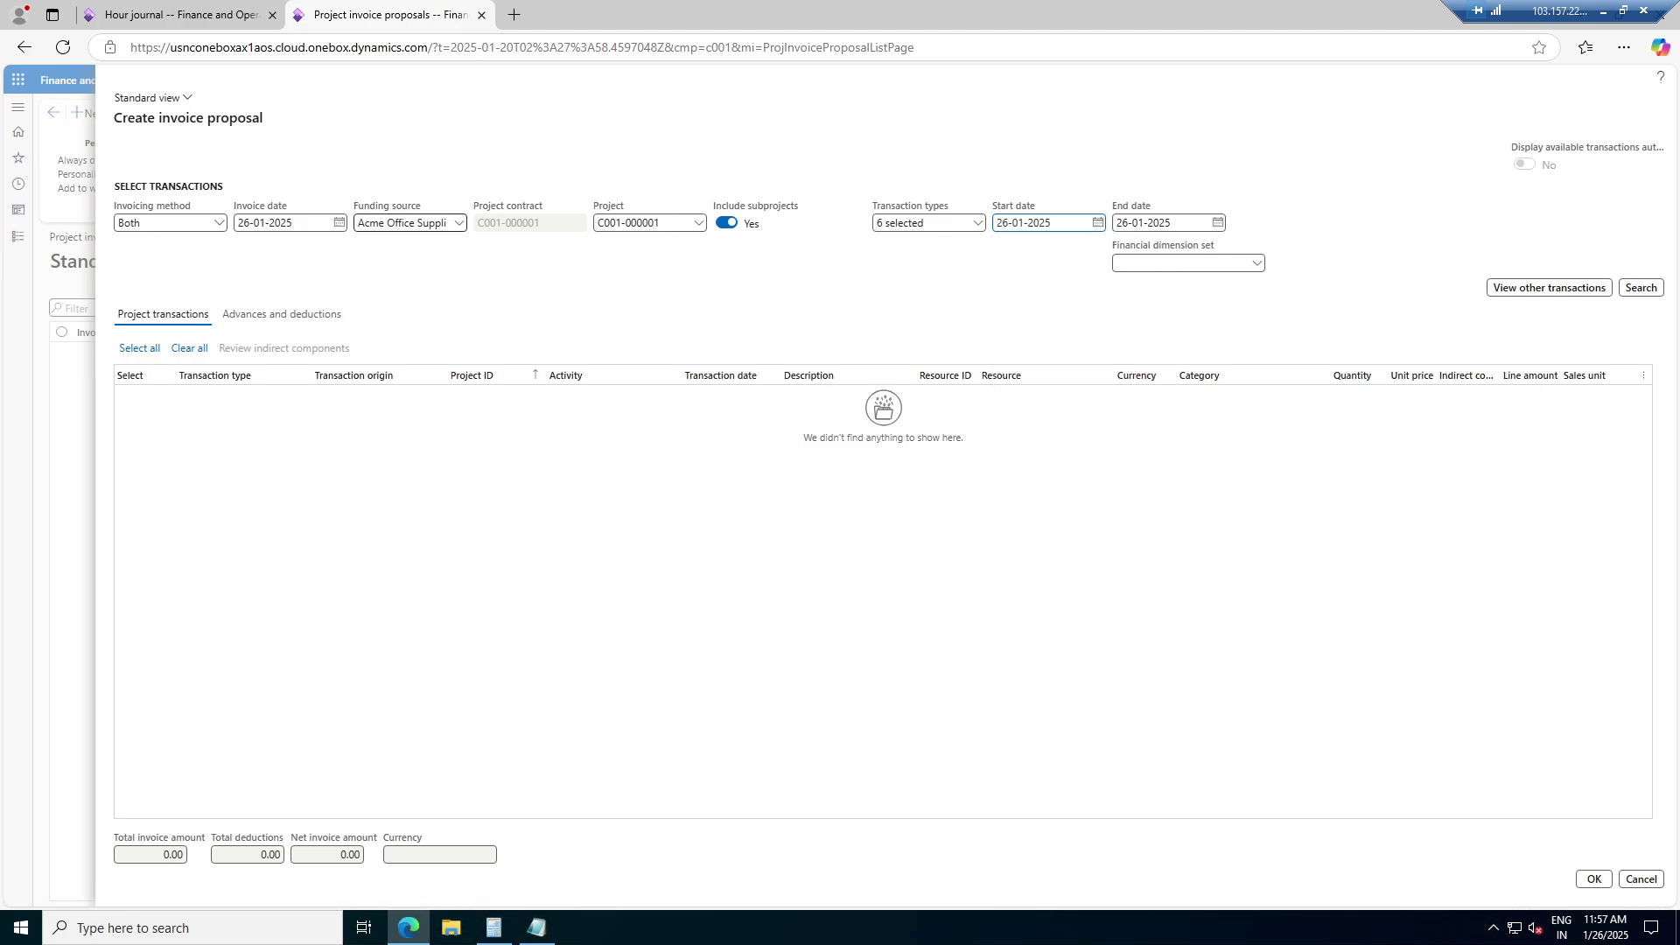
{"action": "left_click", "coordinate": [1641, 879]}
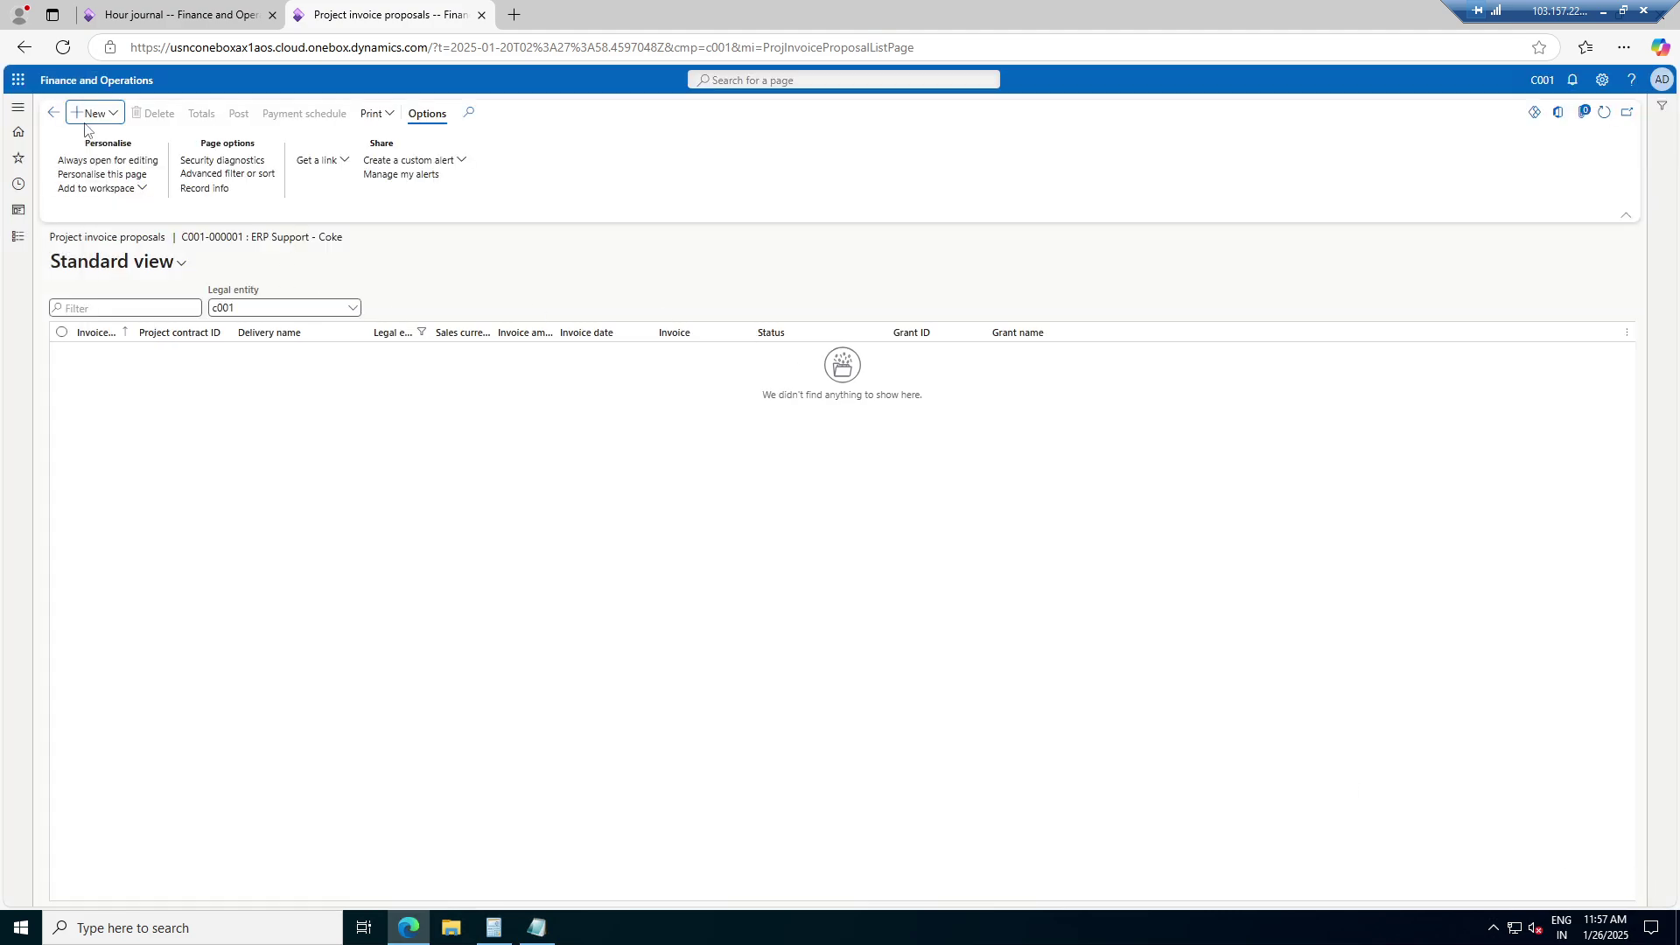
{"action": "left_click", "coordinate": [54, 113]}
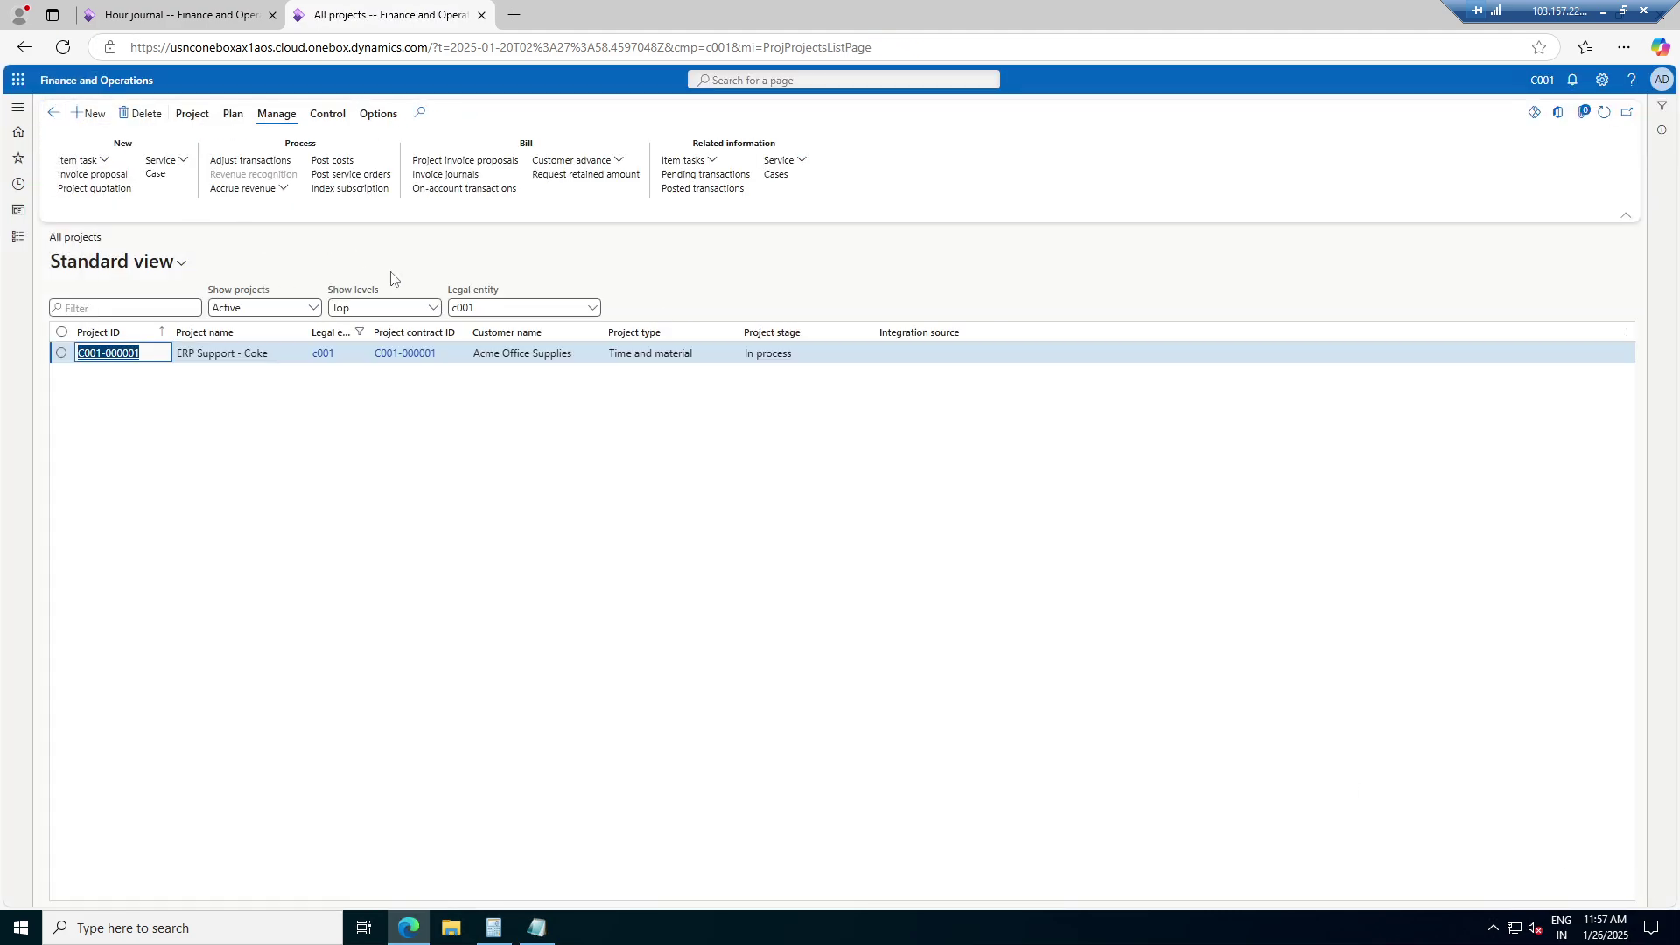
Review the lines of the ERP Support - Coke project's posted hour journal and return to the project list
{"action": "left_click", "coordinate": [191, 117]}
{"action": "left_click", "coordinate": [710, 167]}
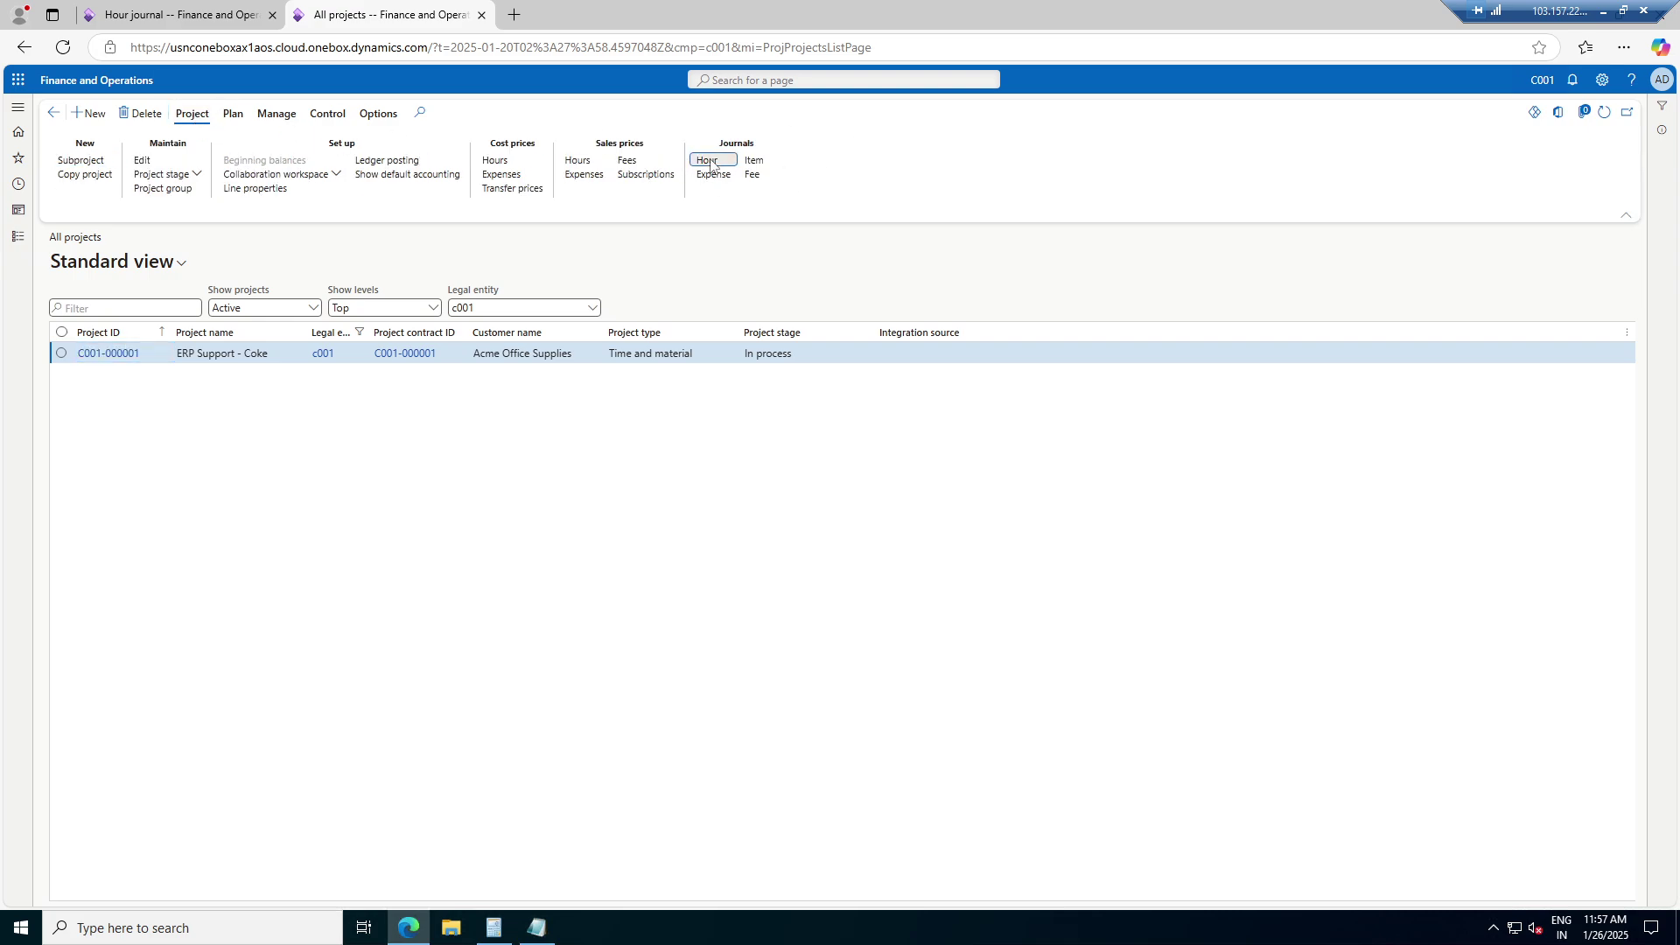
{"action": "left_click", "coordinate": [154, 210]}
{"action": "left_click", "coordinate": [102, 266]}
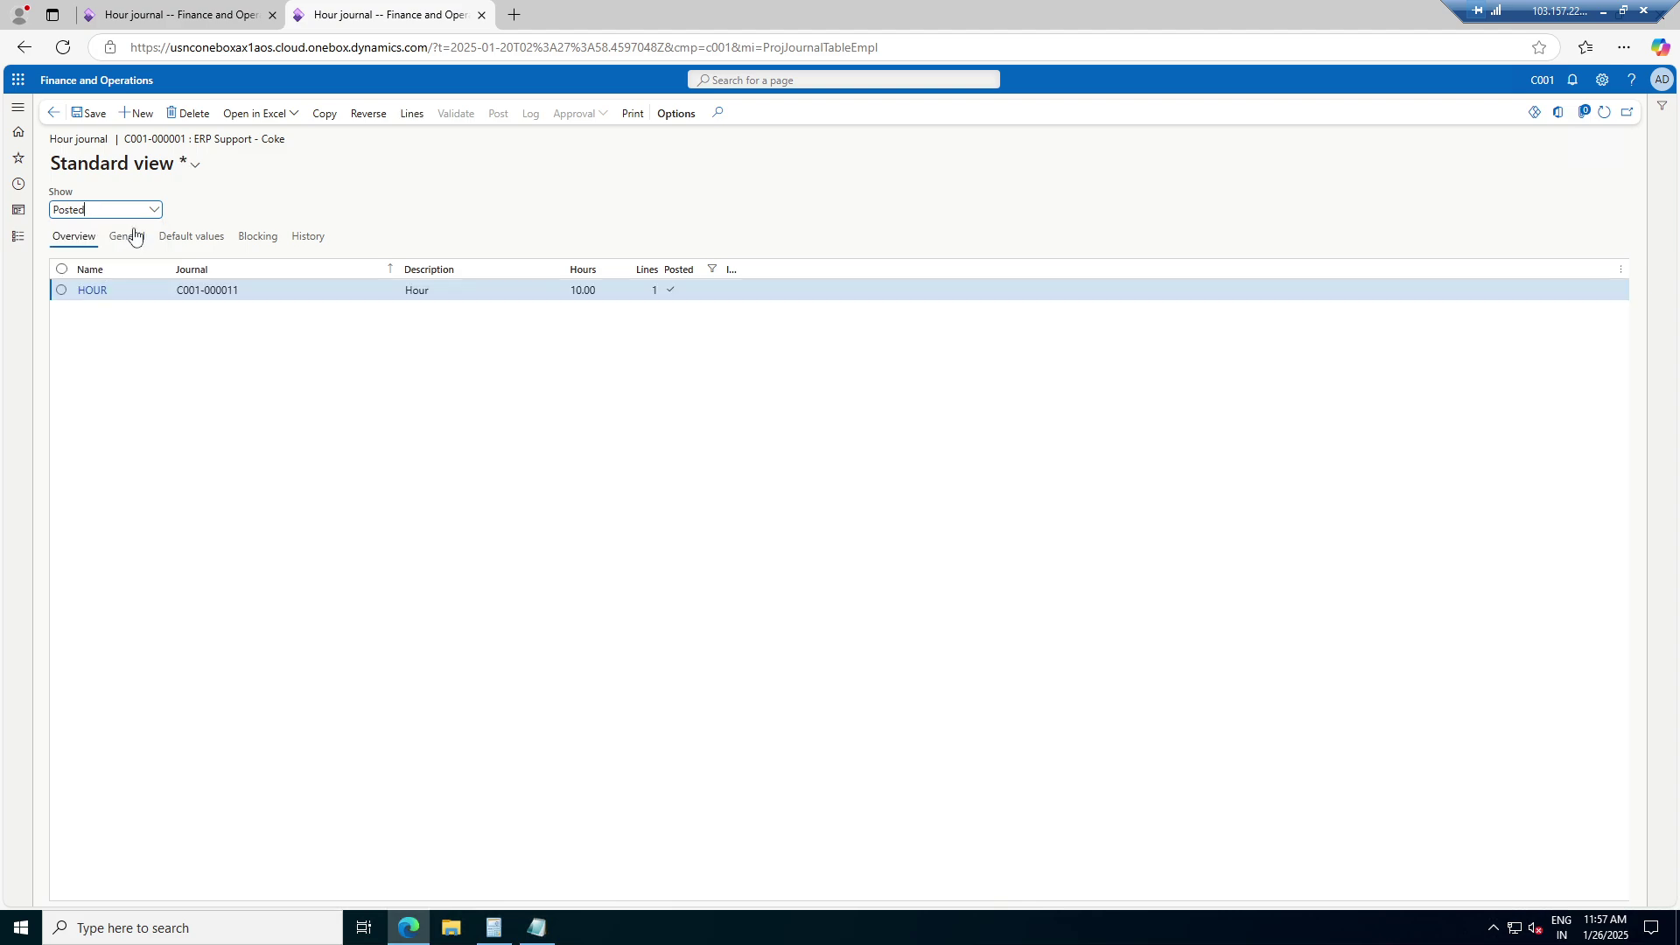
{"action": "left_click", "coordinate": [412, 118]}
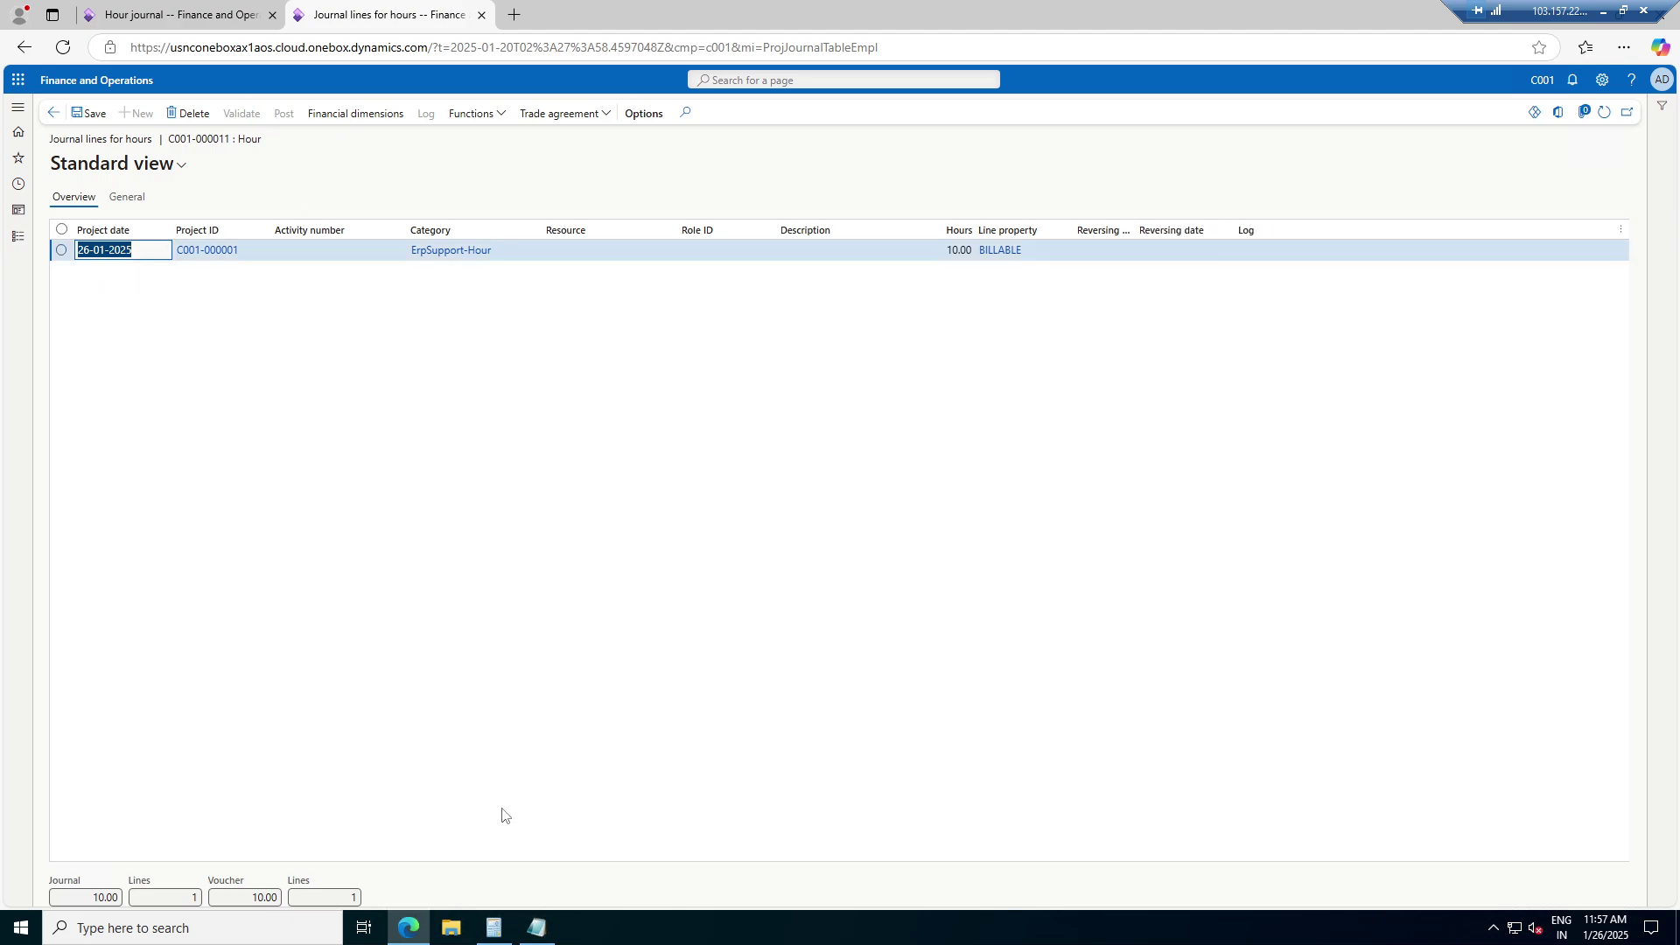
{"action": "left_click", "coordinate": [88, 113]}
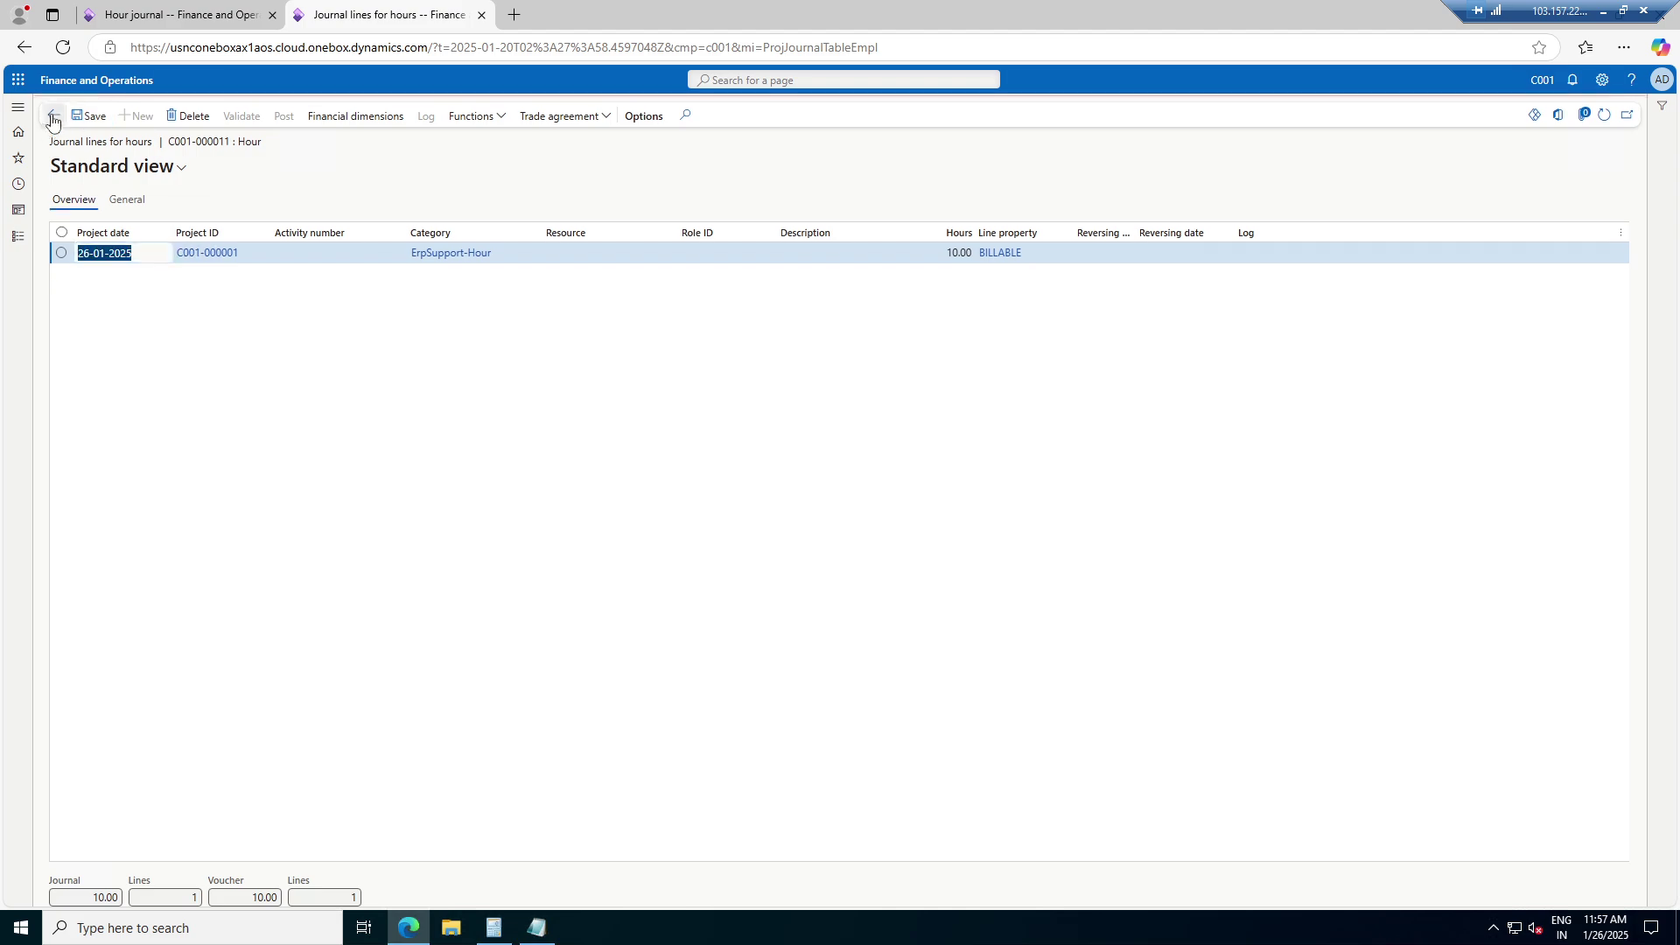
{"action": "left_click", "coordinate": [54, 136]}
{"action": "left_click", "coordinate": [52, 116]}
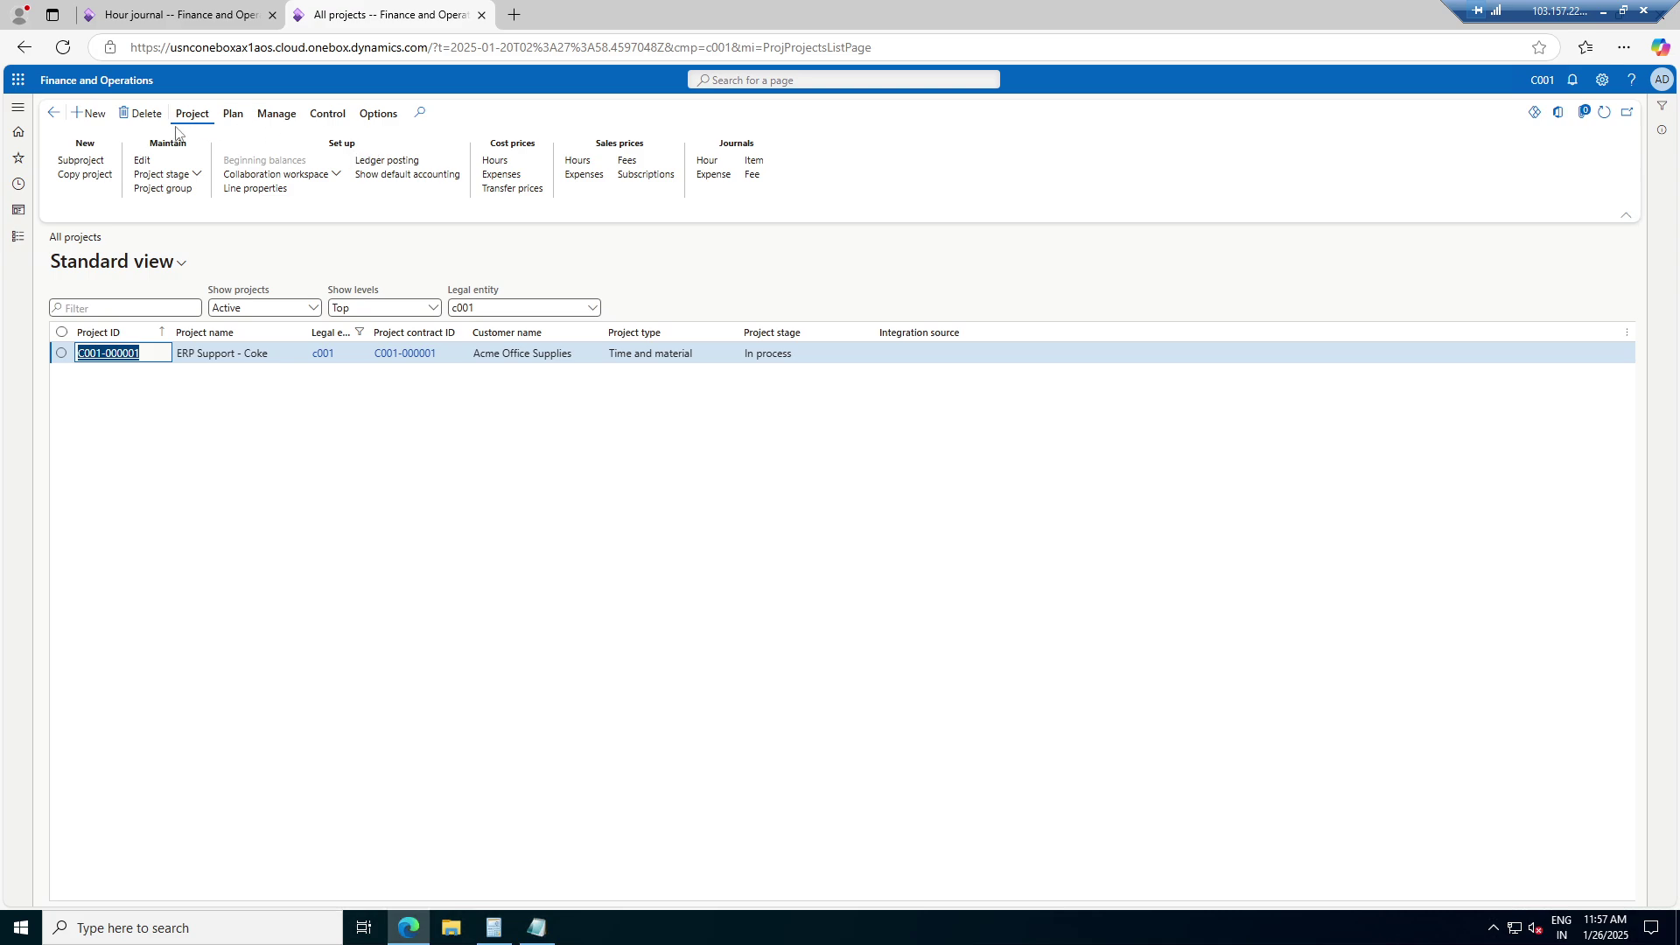
Duplicate the All projects page in a new browser tab and switch to the copy
{"action": "right_click", "coordinate": [373, 5]}
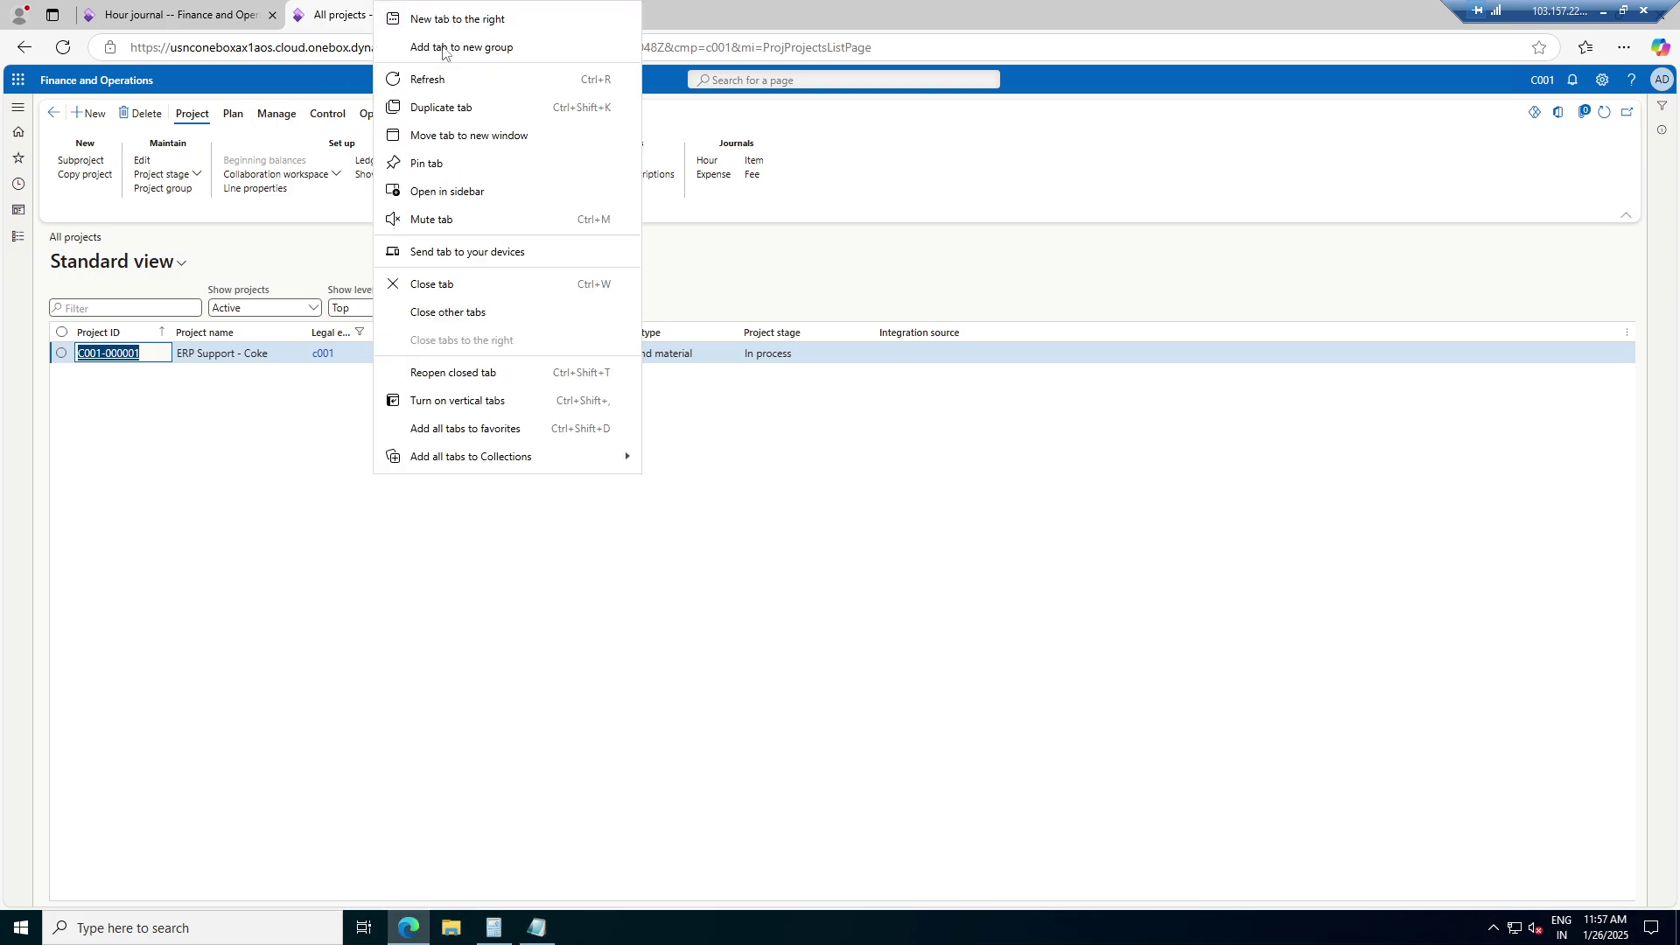
{"action": "left_click", "coordinate": [433, 106]}
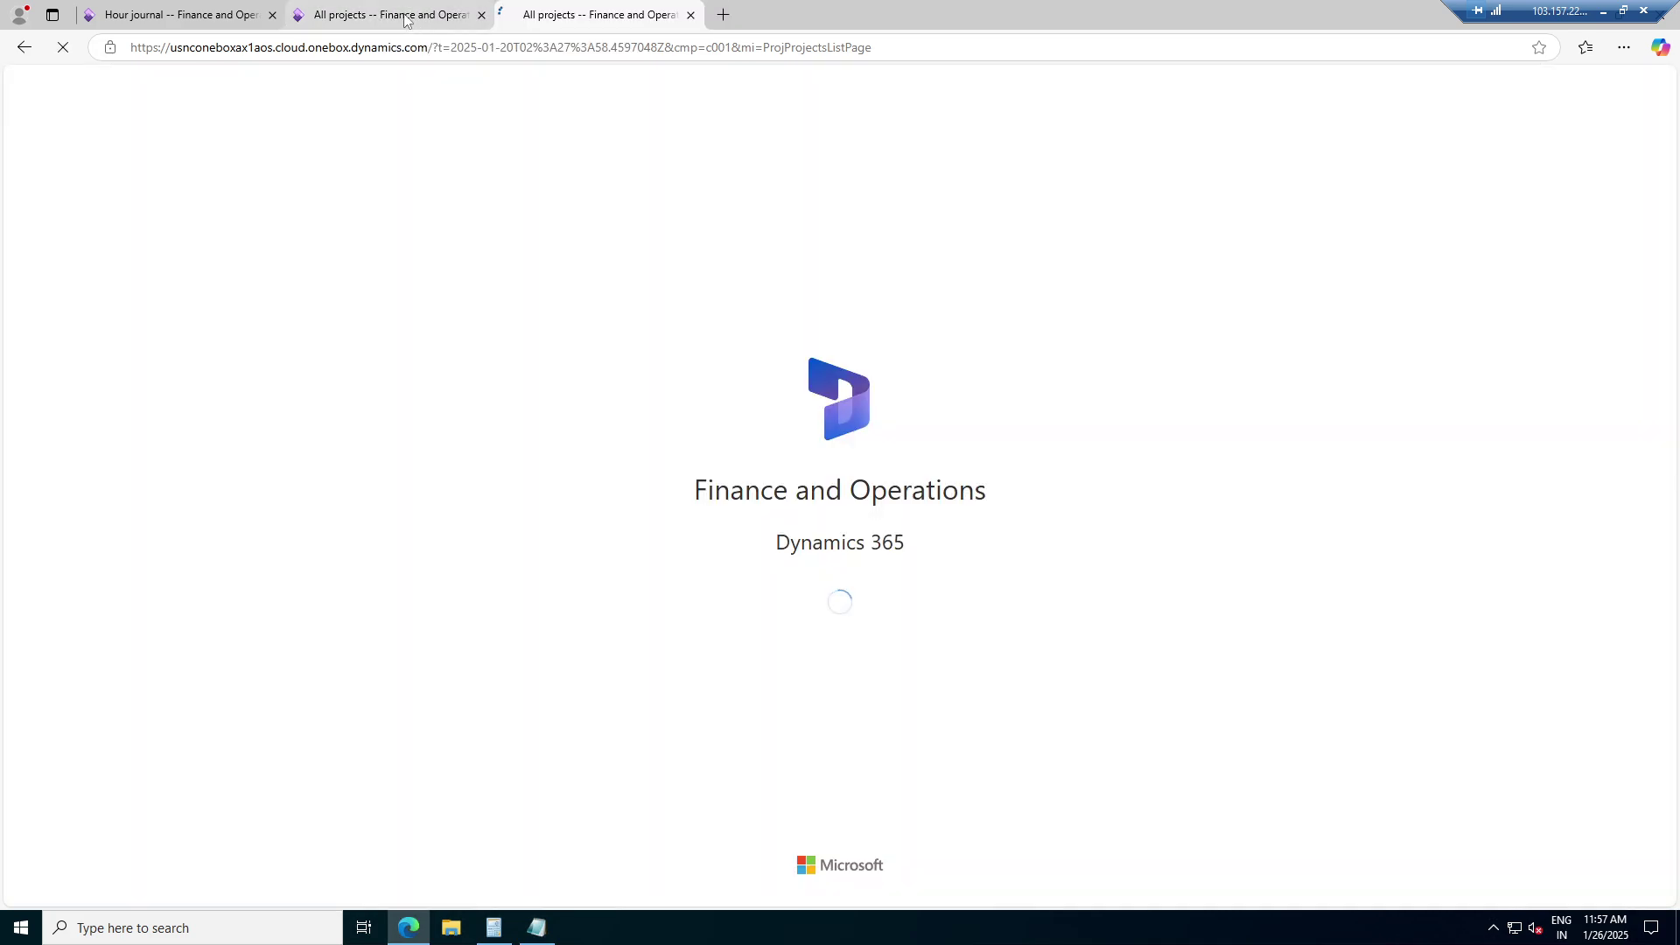
{"action": "left_click", "coordinate": [412, 9]}
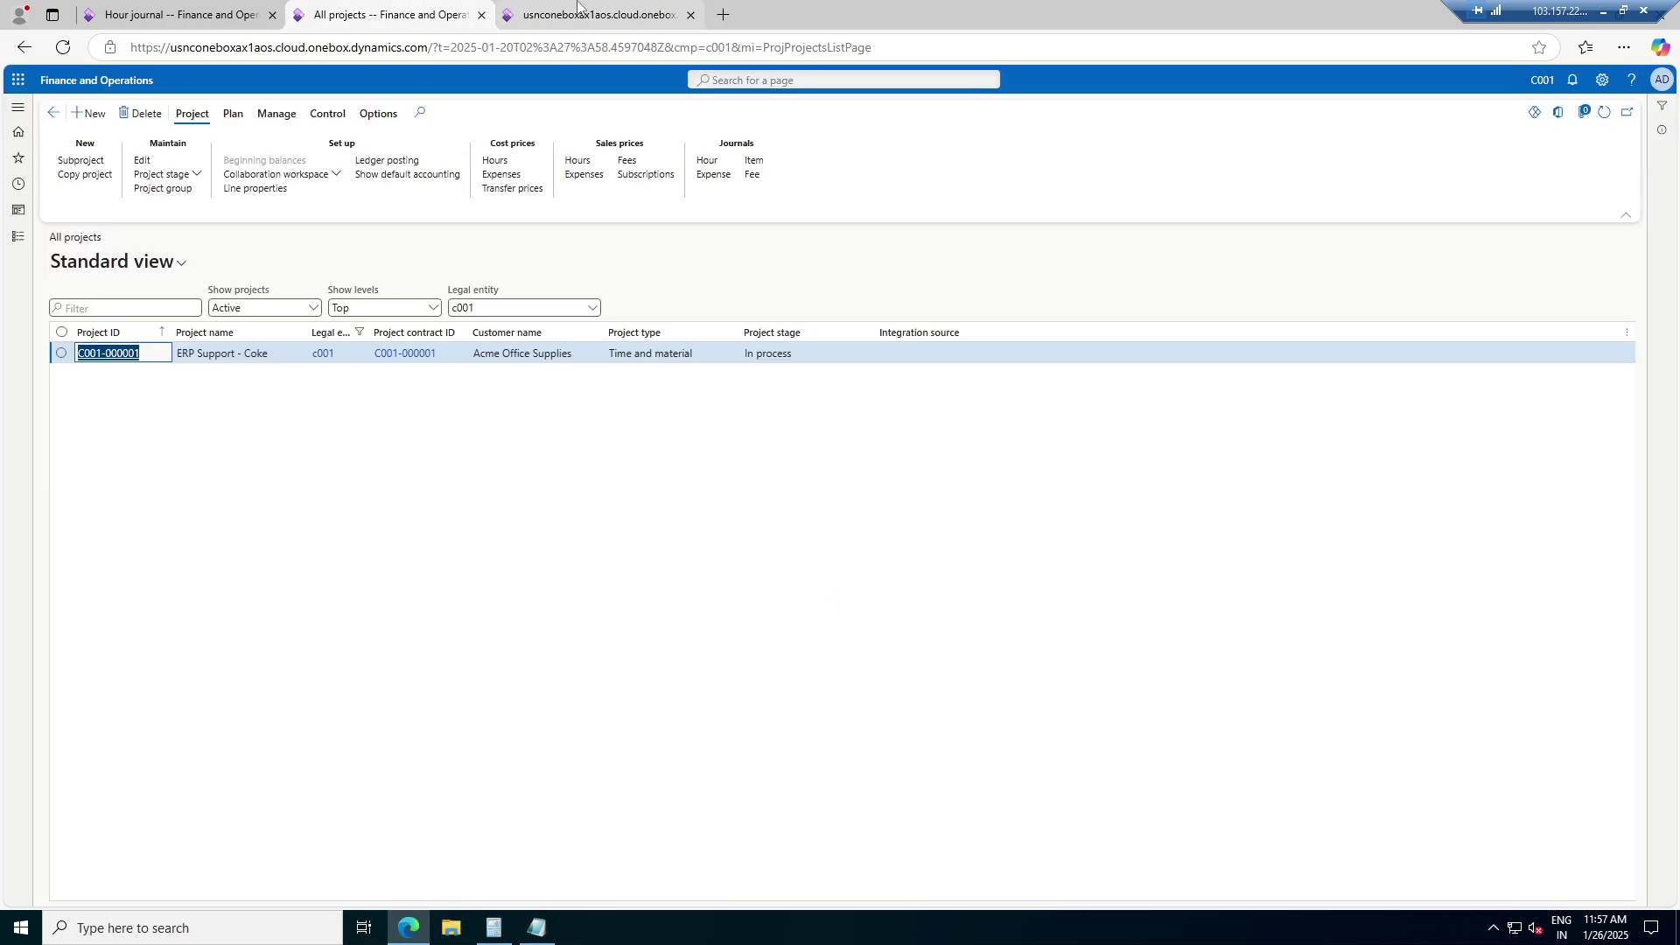
{"action": "left_click", "coordinate": [553, 14]}
{"action": "left_click", "coordinate": [339, 11]}
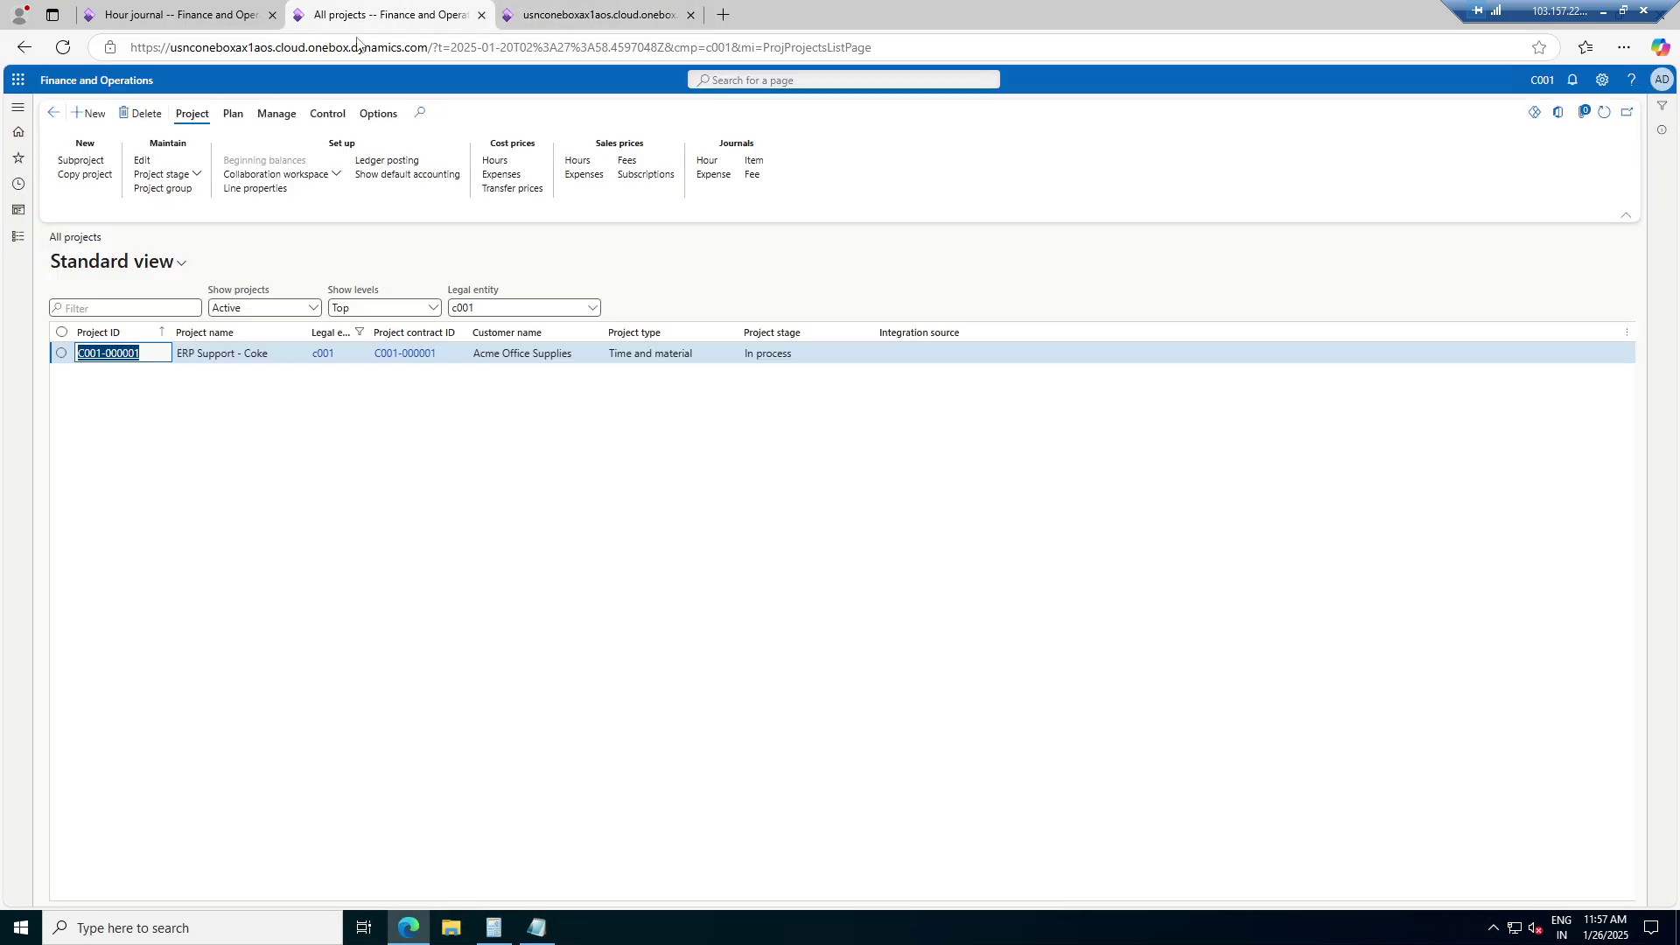
{"action": "left_click", "coordinate": [623, 12]}
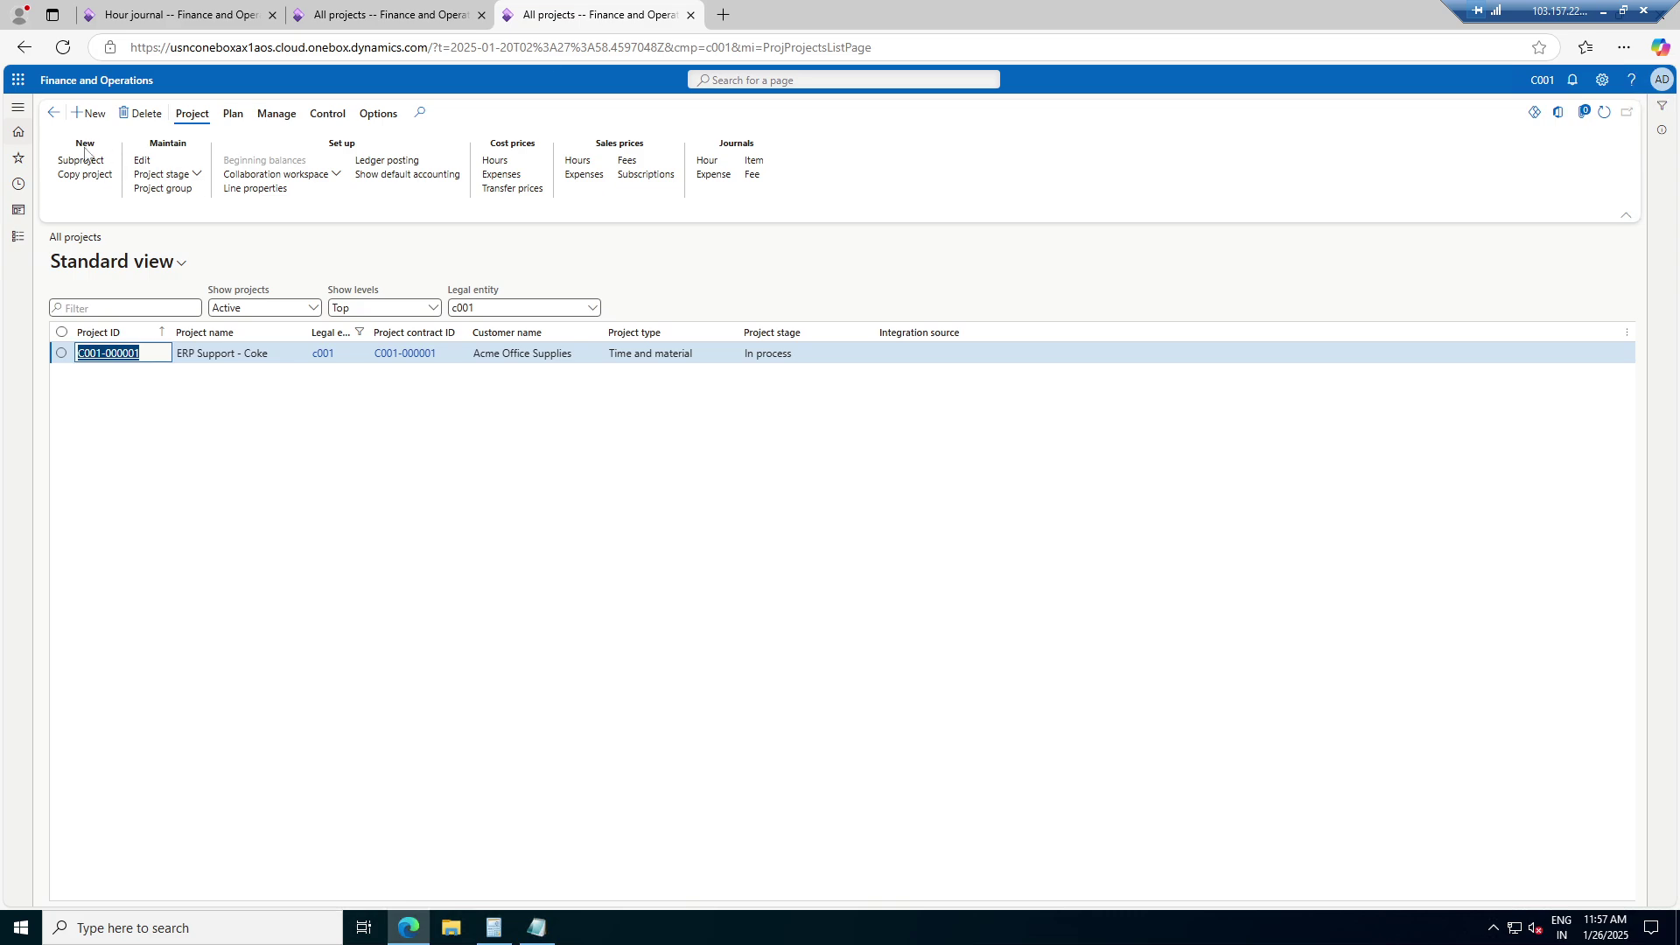
Open the Project invoice proposals list of the Project management and accounting module
{"action": "left_click", "coordinate": [16, 238]}
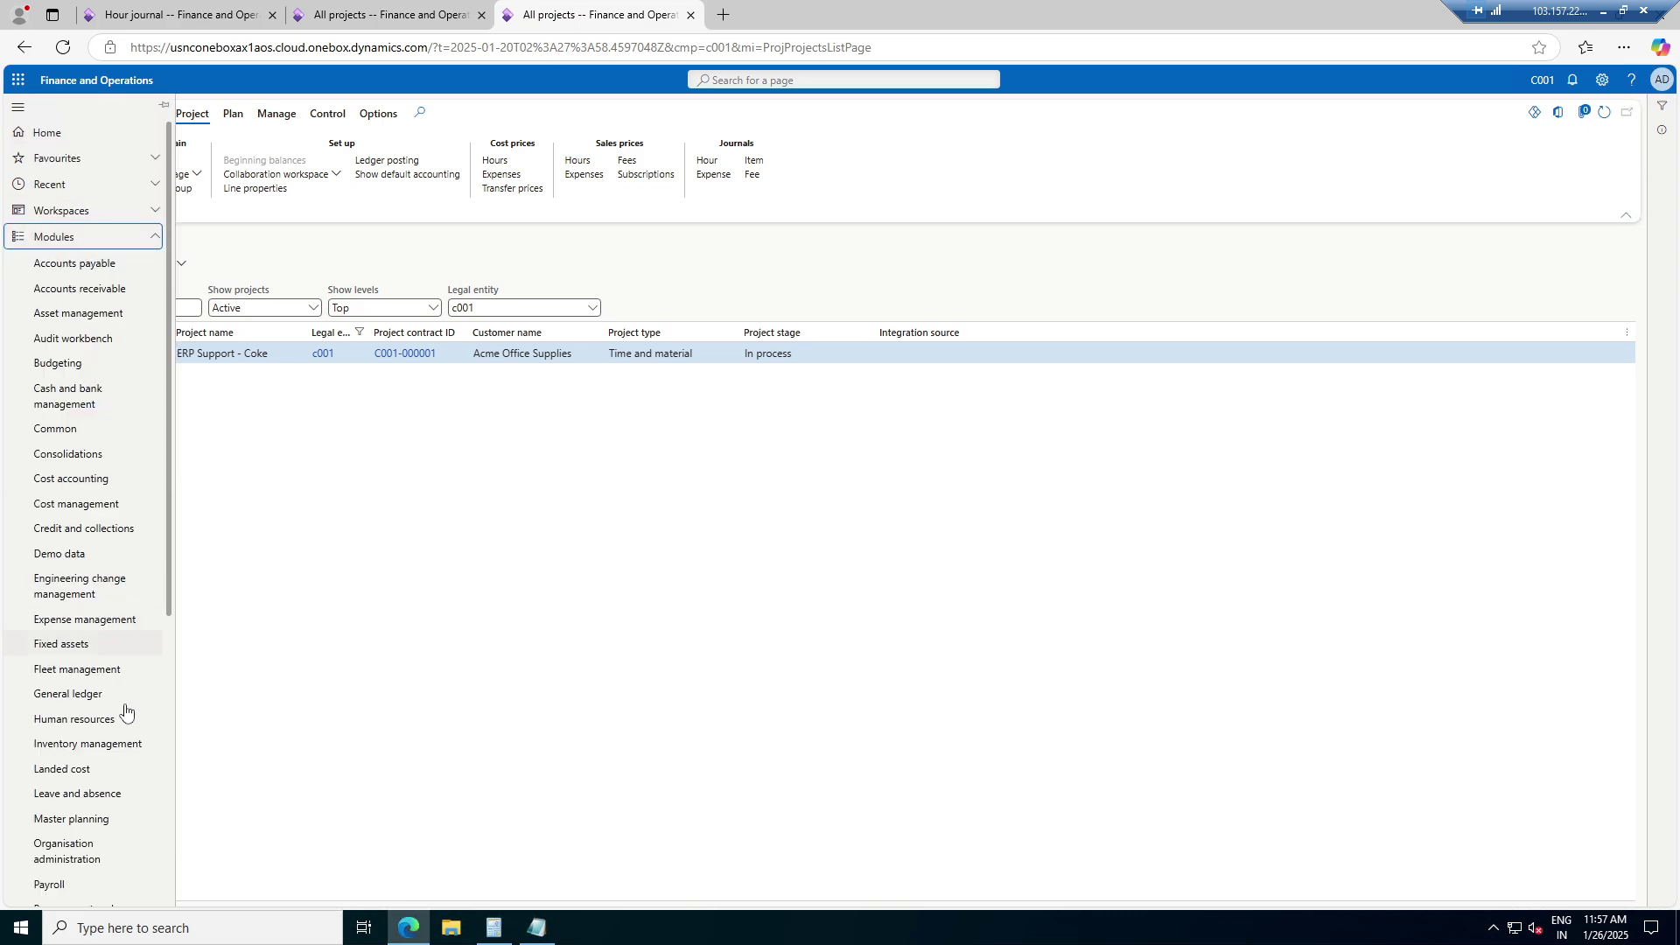
{"action": "scroll", "coordinate": [107, 792], "scroll_direction": "down", "scroll_amount": 5}
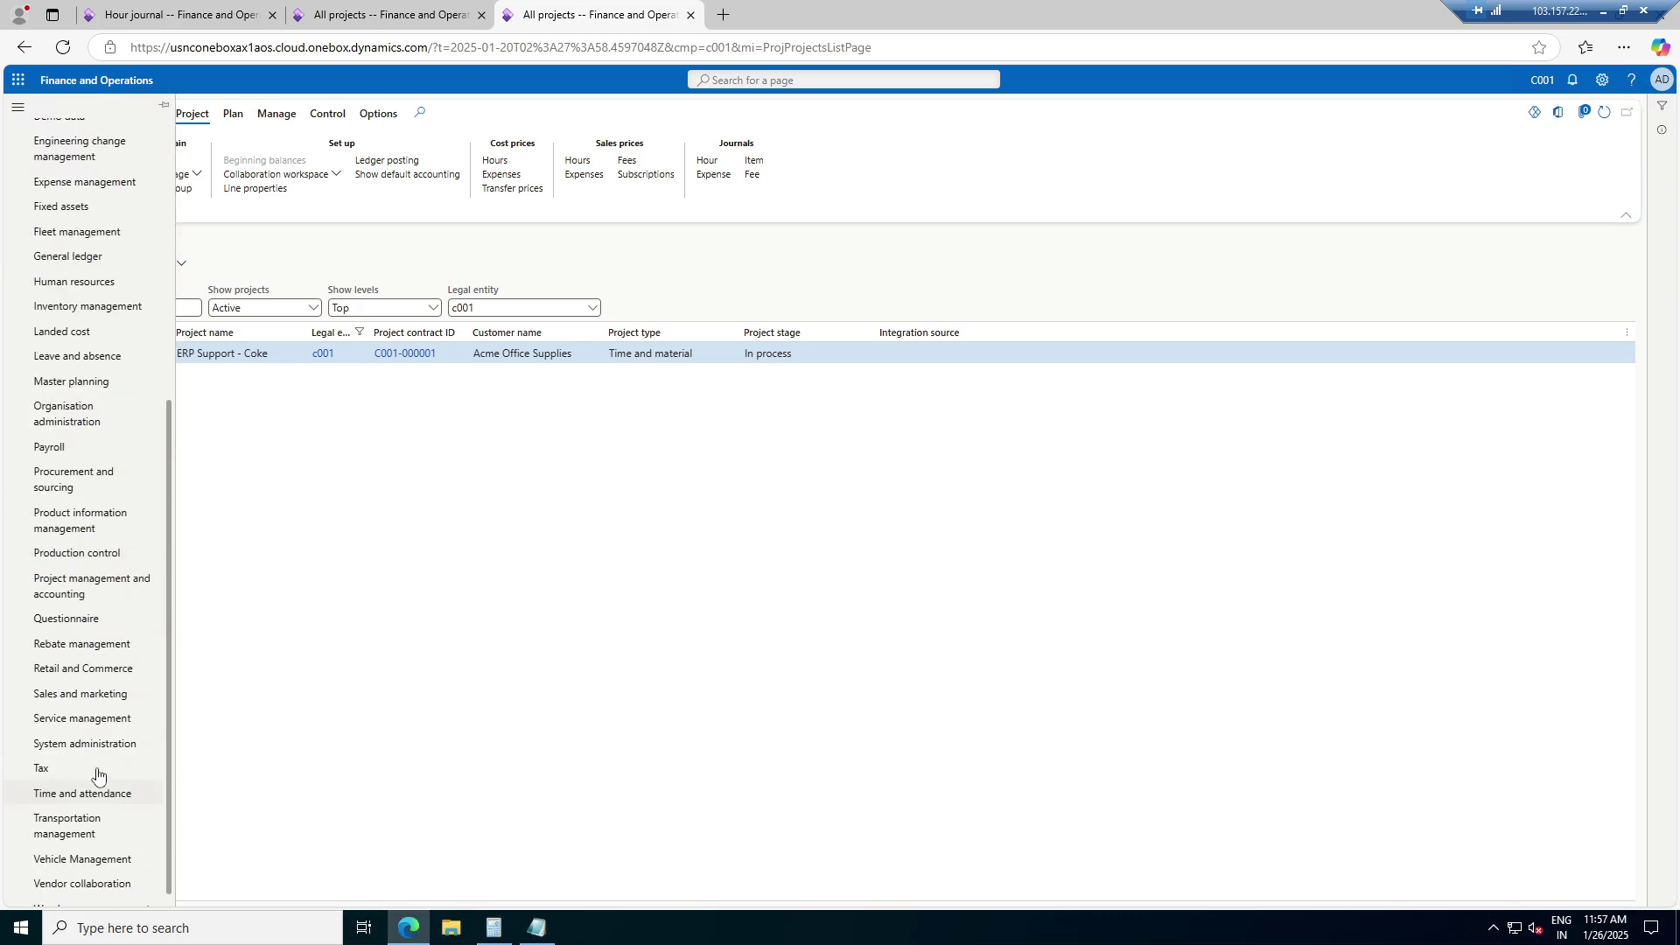
{"action": "left_click", "coordinate": [89, 588]}
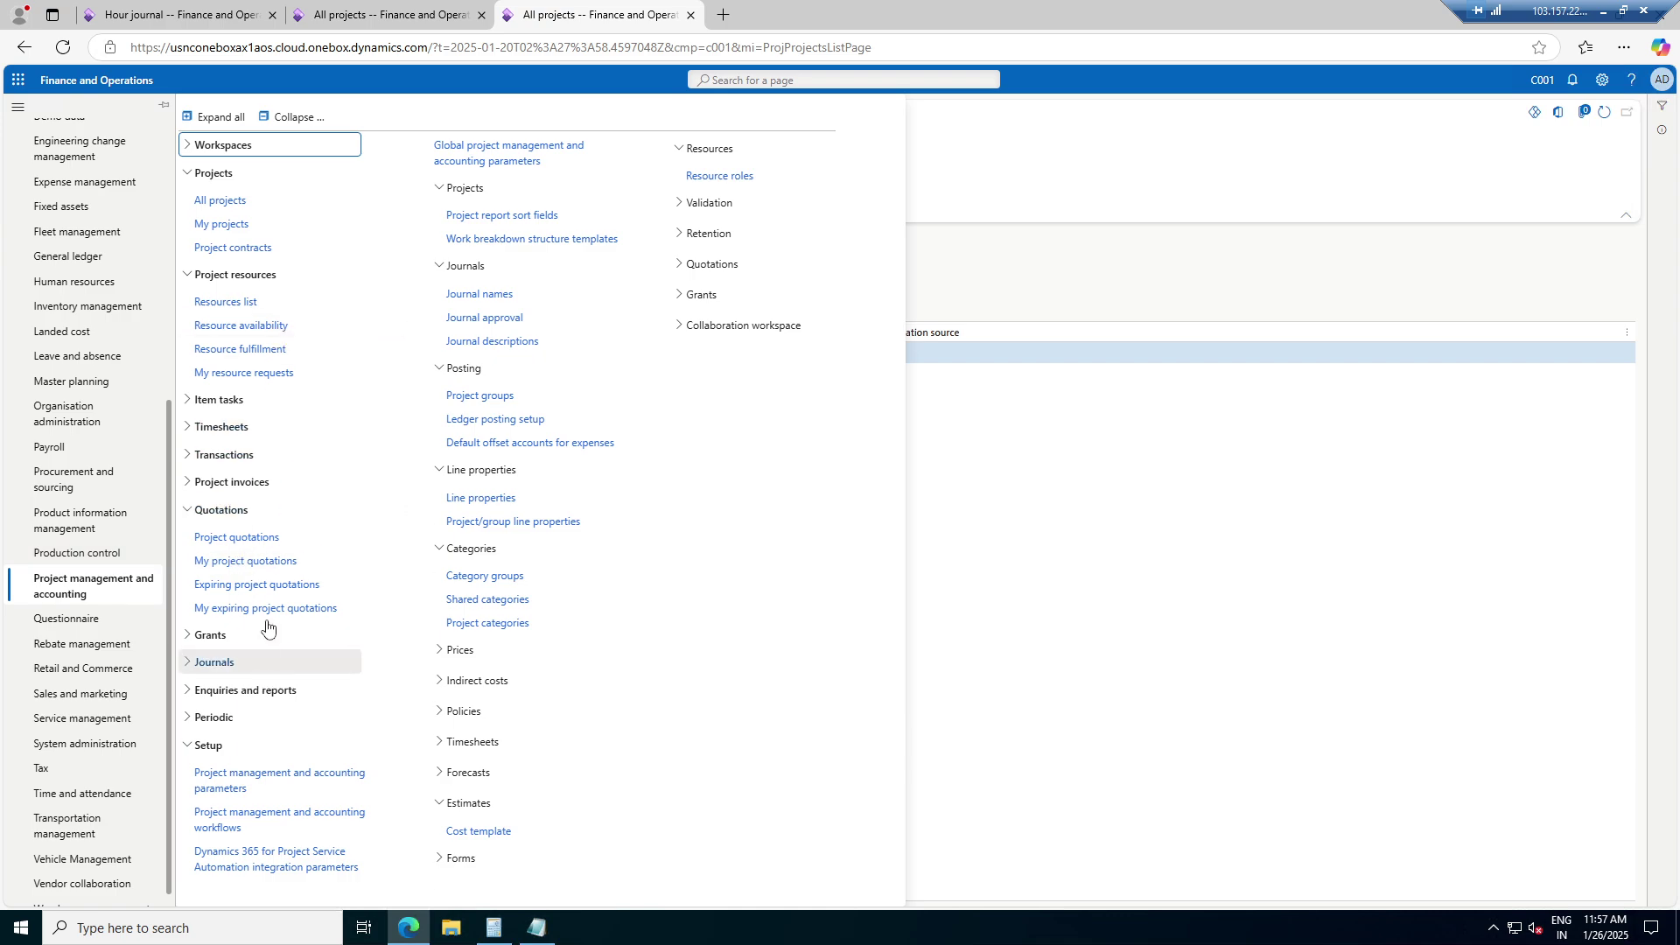
{"action": "left_click", "coordinate": [238, 482]}
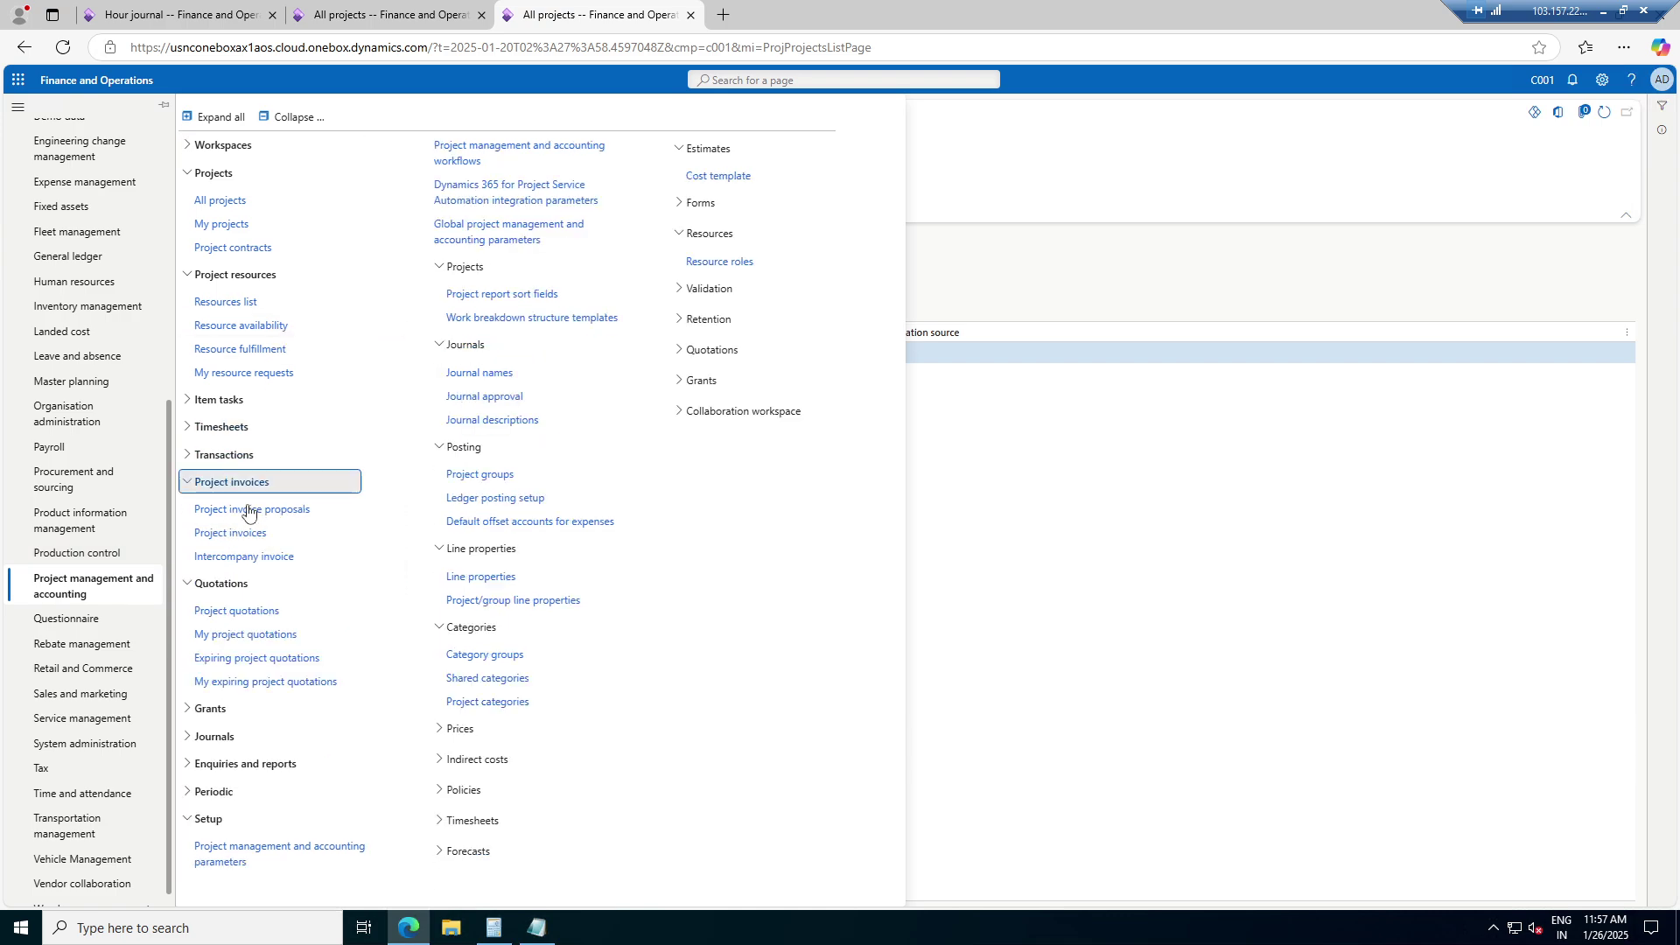
{"action": "left_click", "coordinate": [251, 509]}
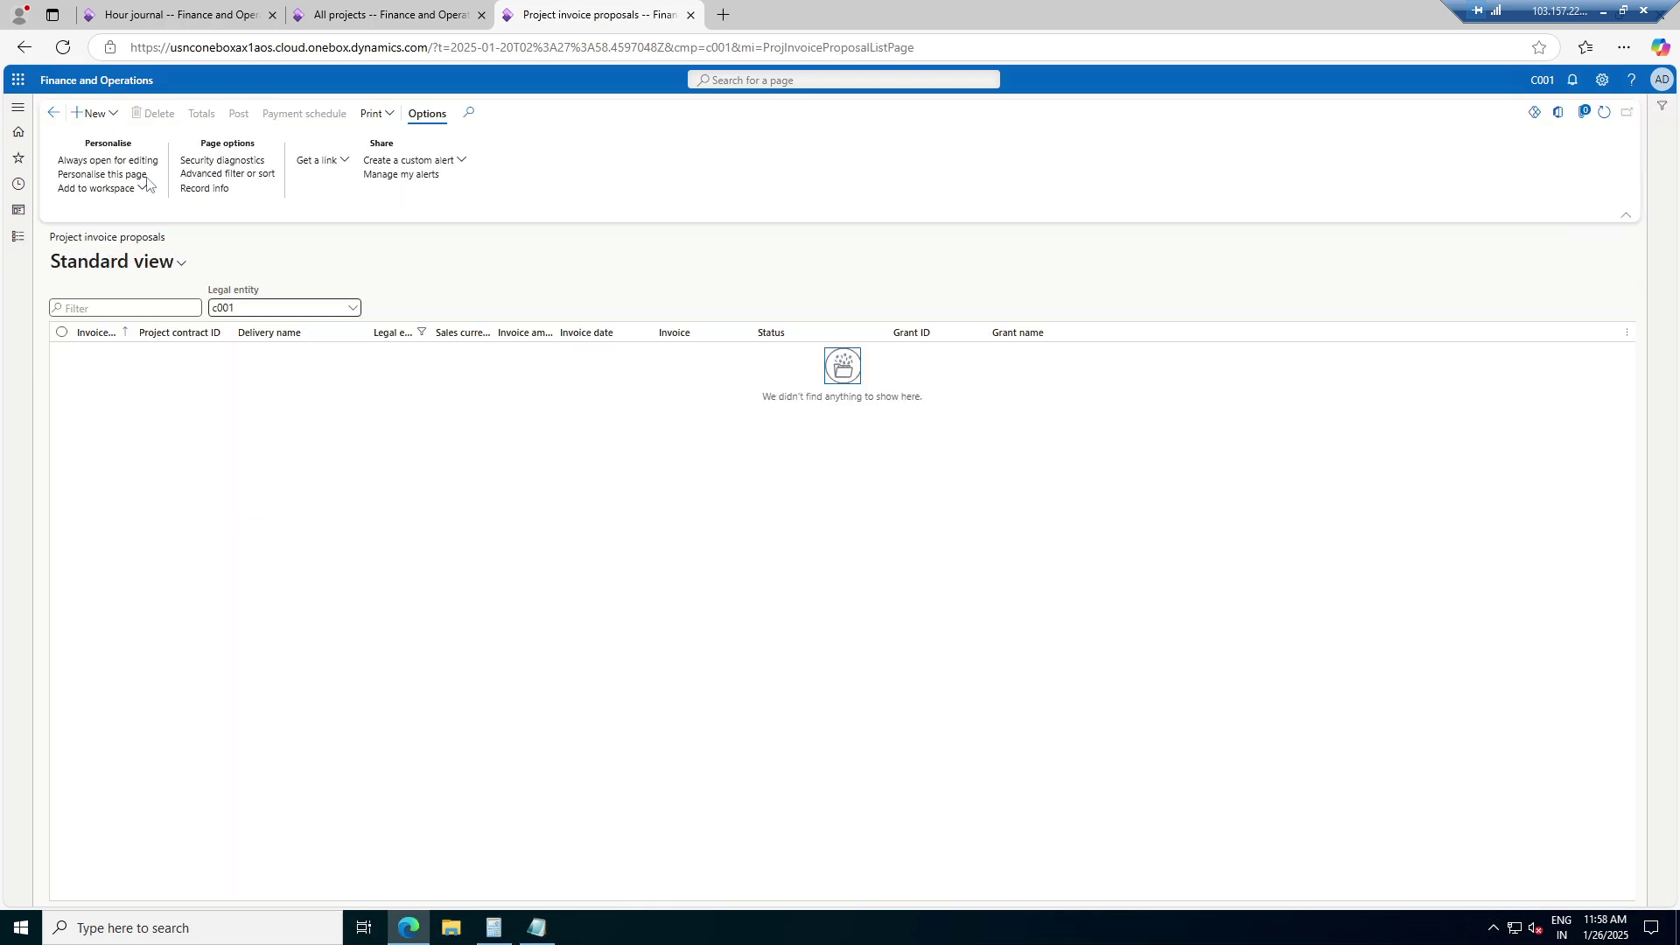
Create an invoice proposal for the ERP Support - Coke project from its 10-hour ErpSupport-Hour journal transaction
{"action": "left_click", "coordinate": [110, 120]}
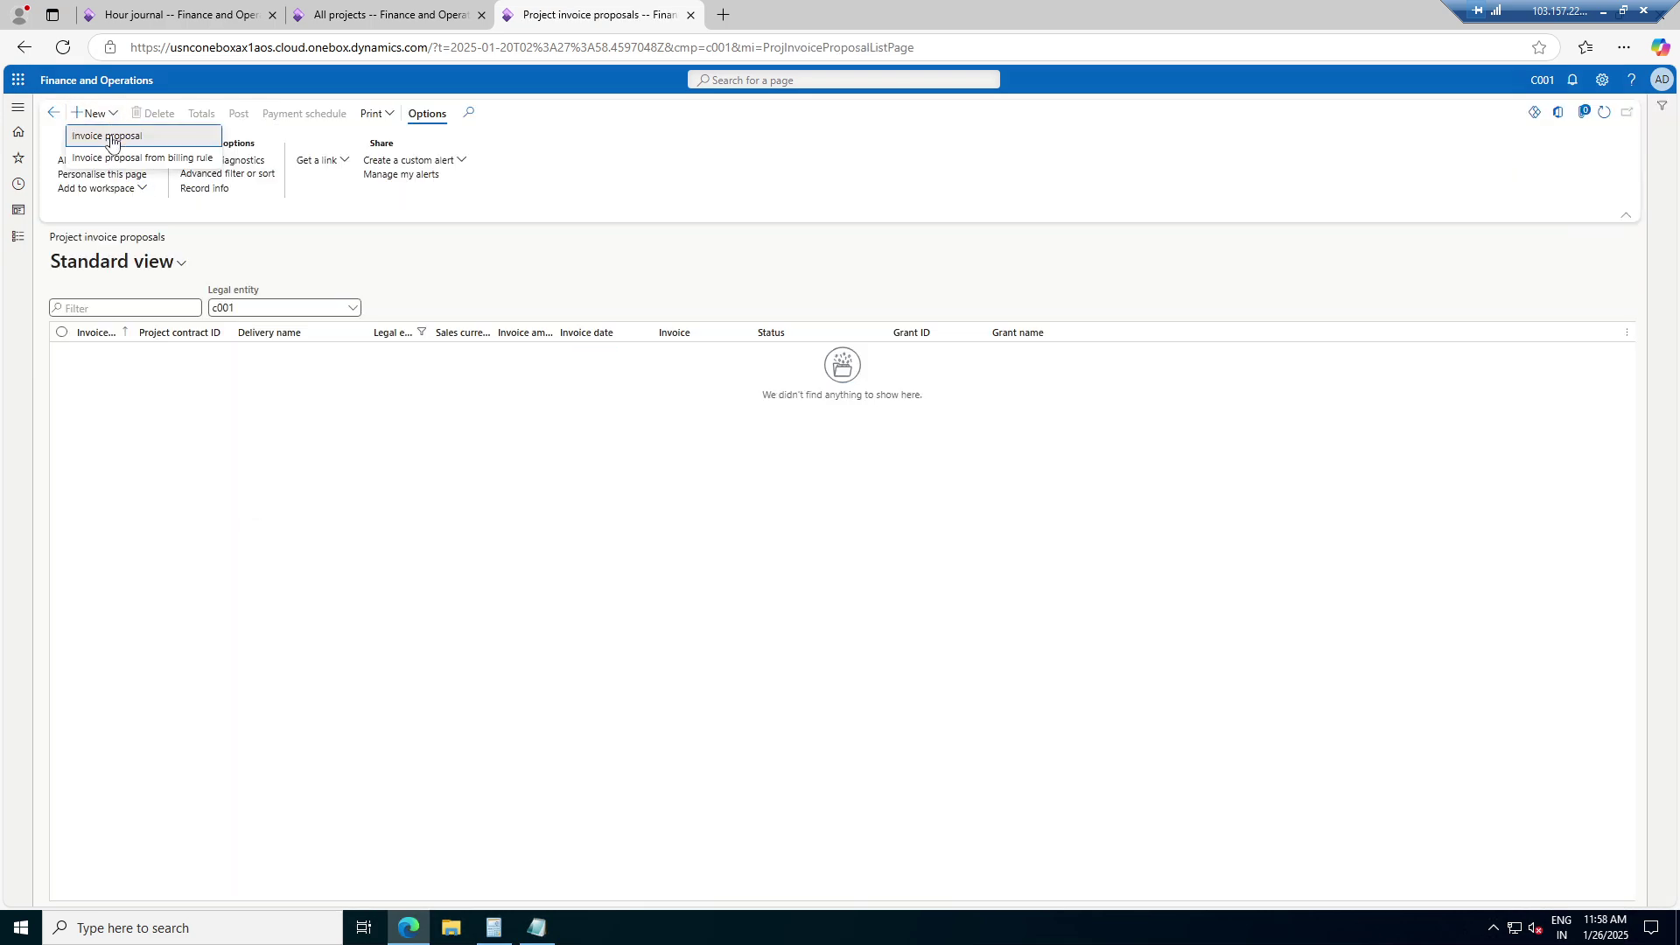
{"action": "left_click", "coordinate": [108, 137]}
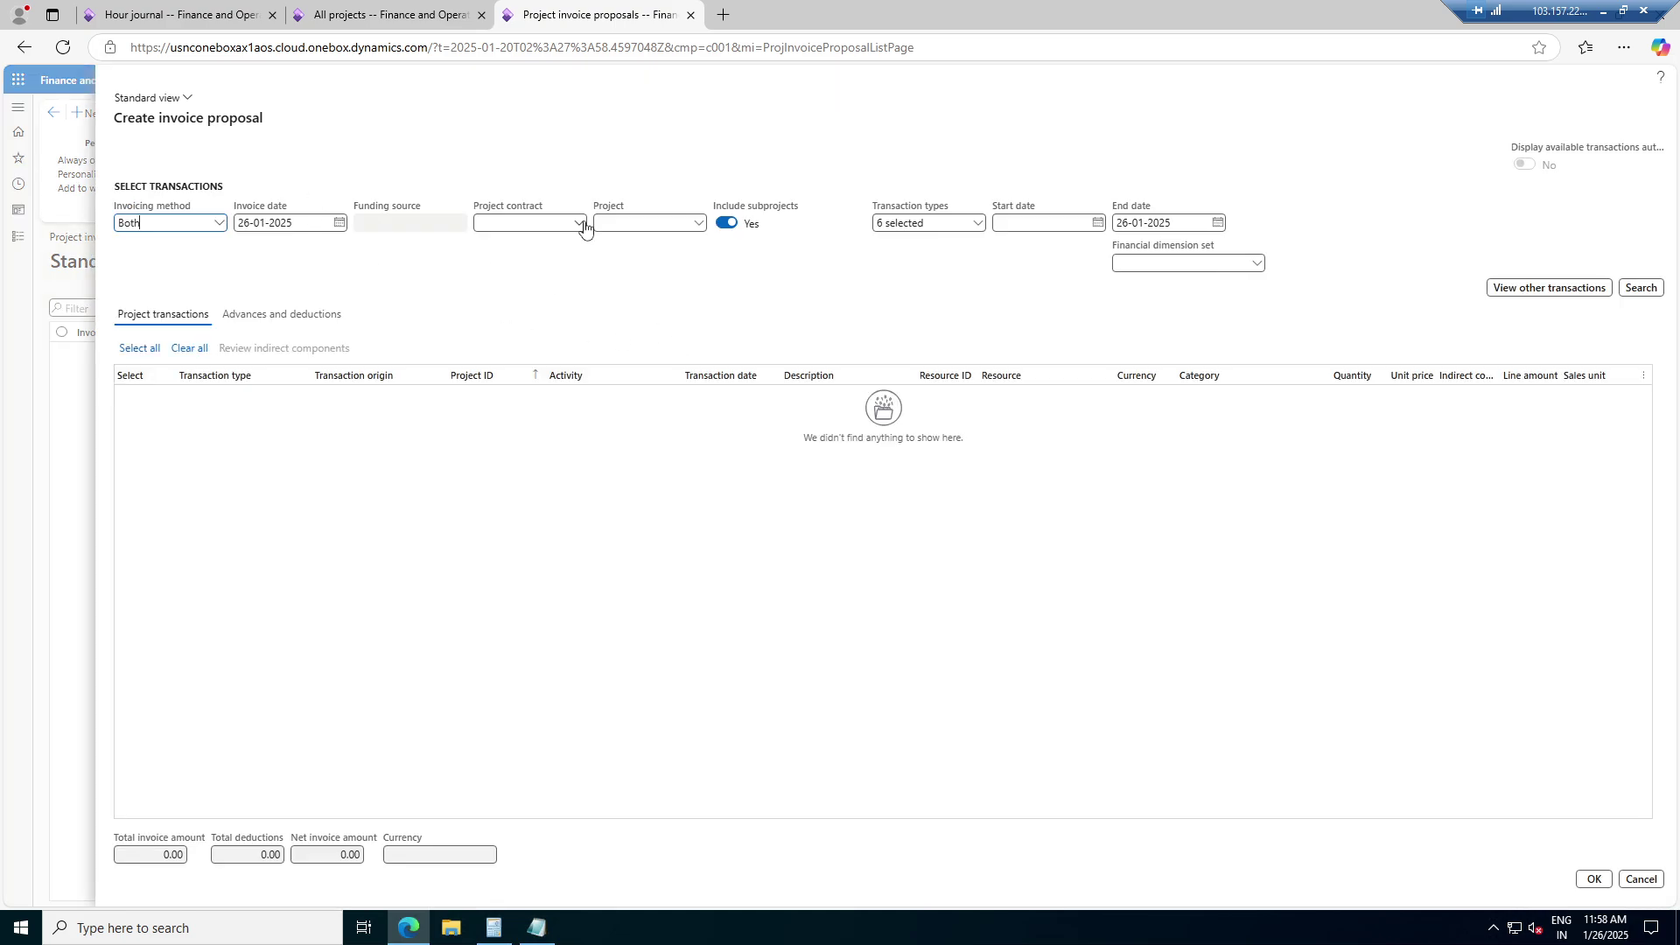
{"action": "left_click", "coordinate": [700, 224]}
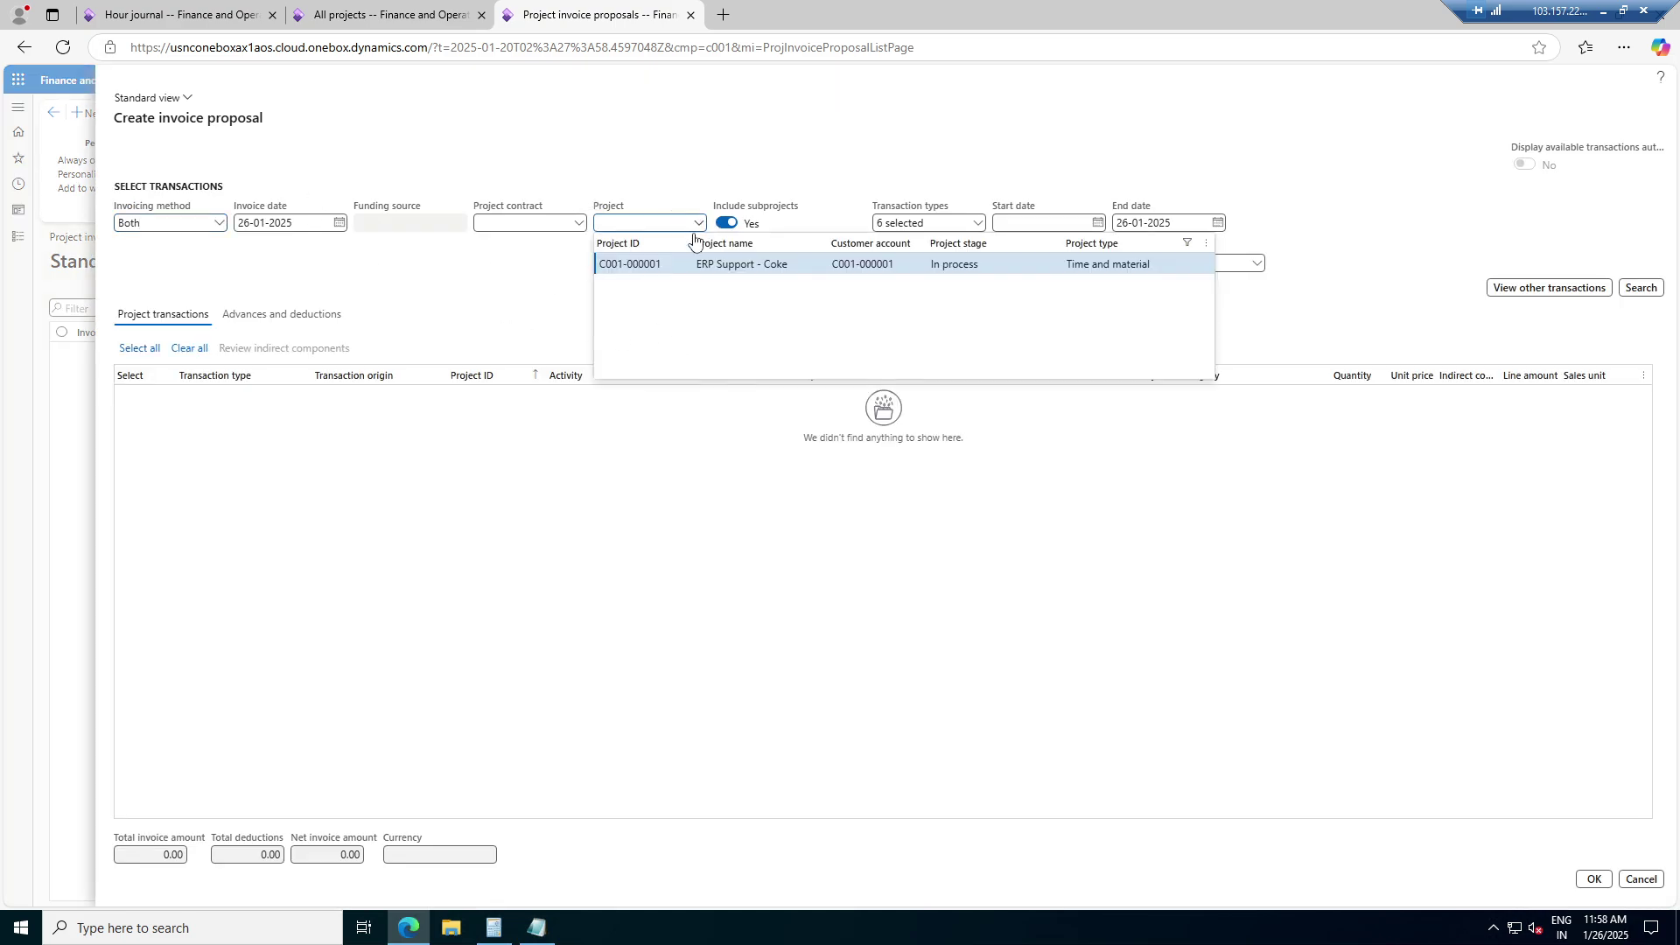
{"action": "left_click", "coordinate": [664, 264]}
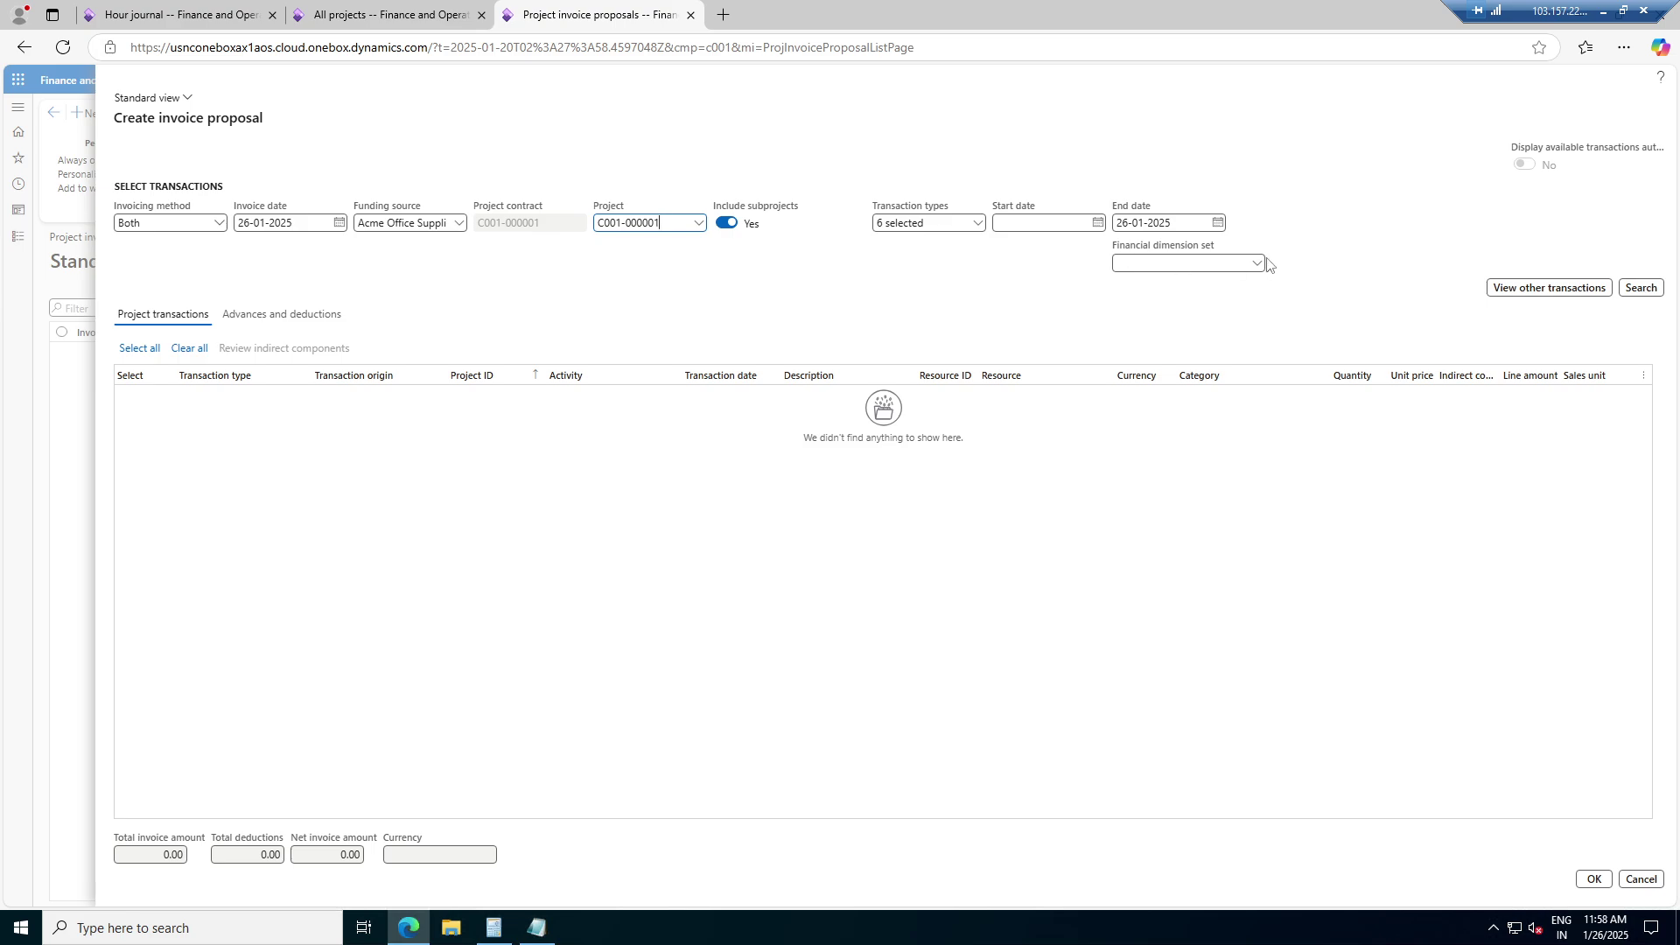
{"action": "left_click", "coordinate": [1640, 288]}
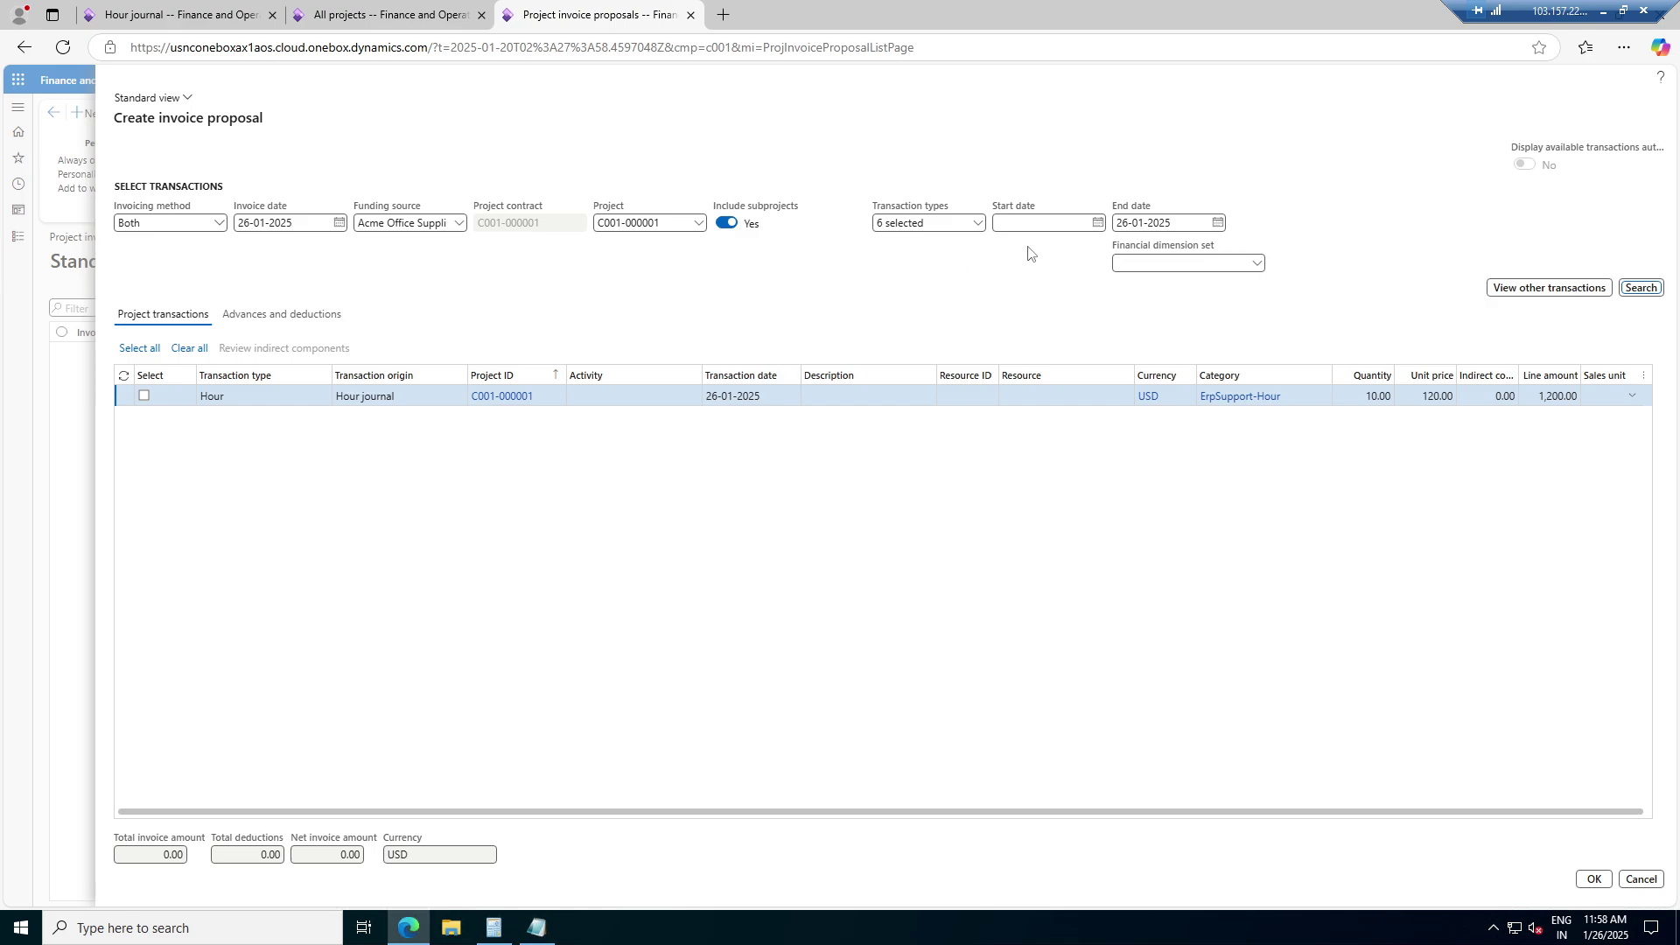
{"action": "left_click", "coordinate": [145, 398]}
{"action": "left_click", "coordinate": [1594, 879]}
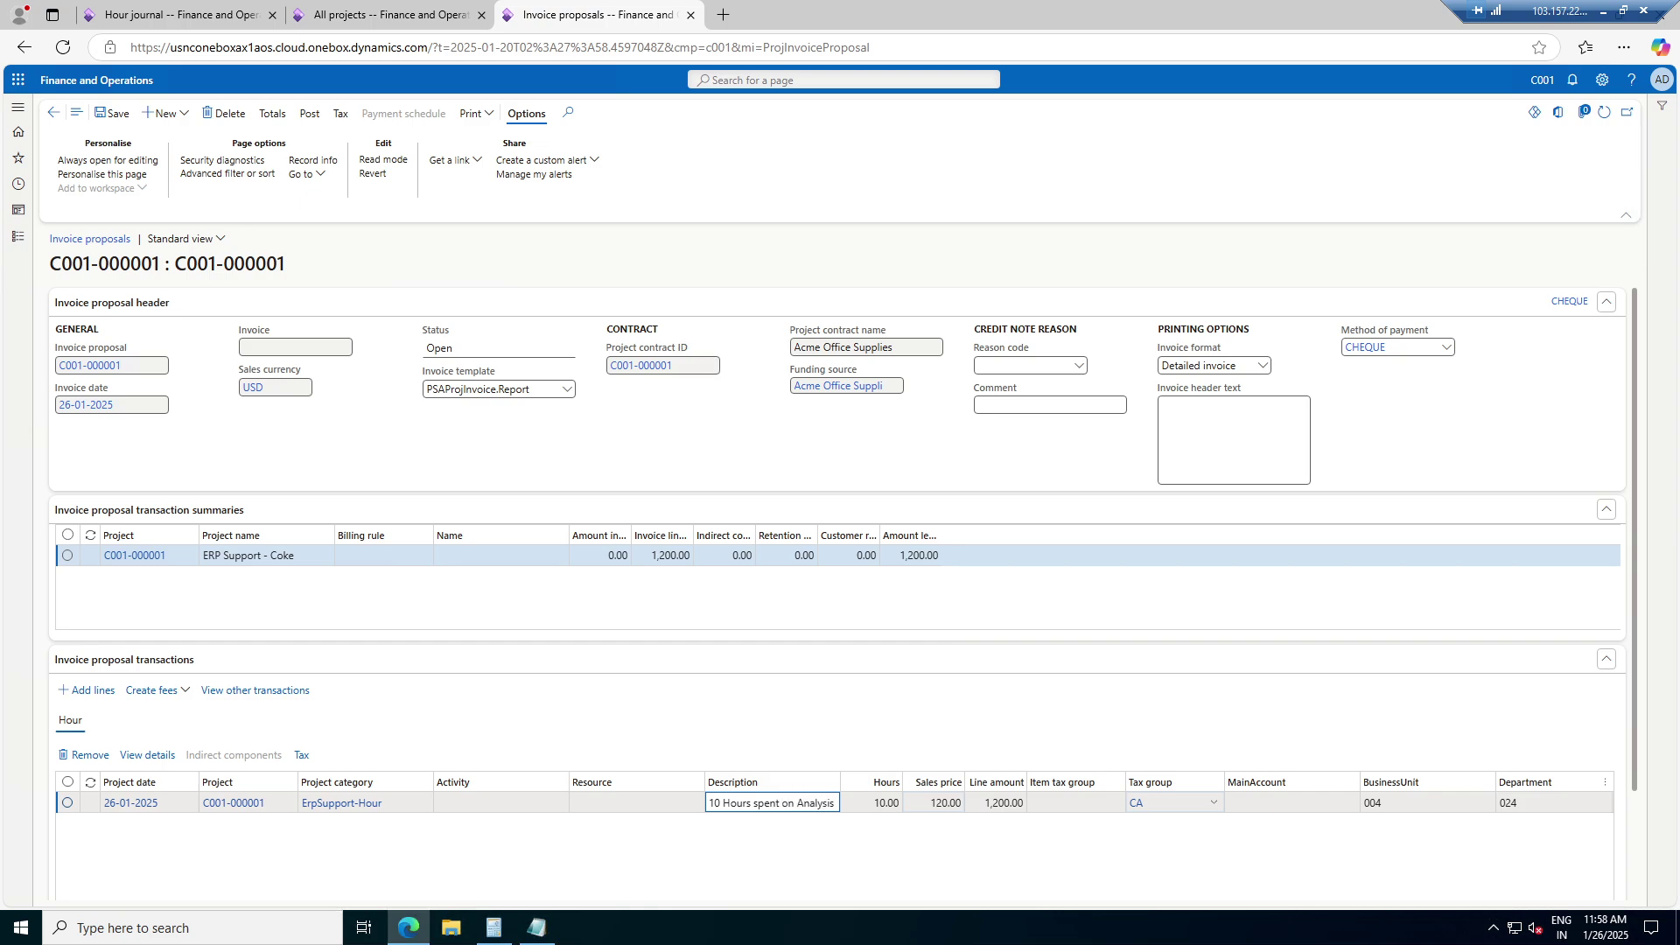
Examine the invoice proposal's ErpSupport-Hour line and its temporary tax transactions
{"action": "key", "text": "Tab"}
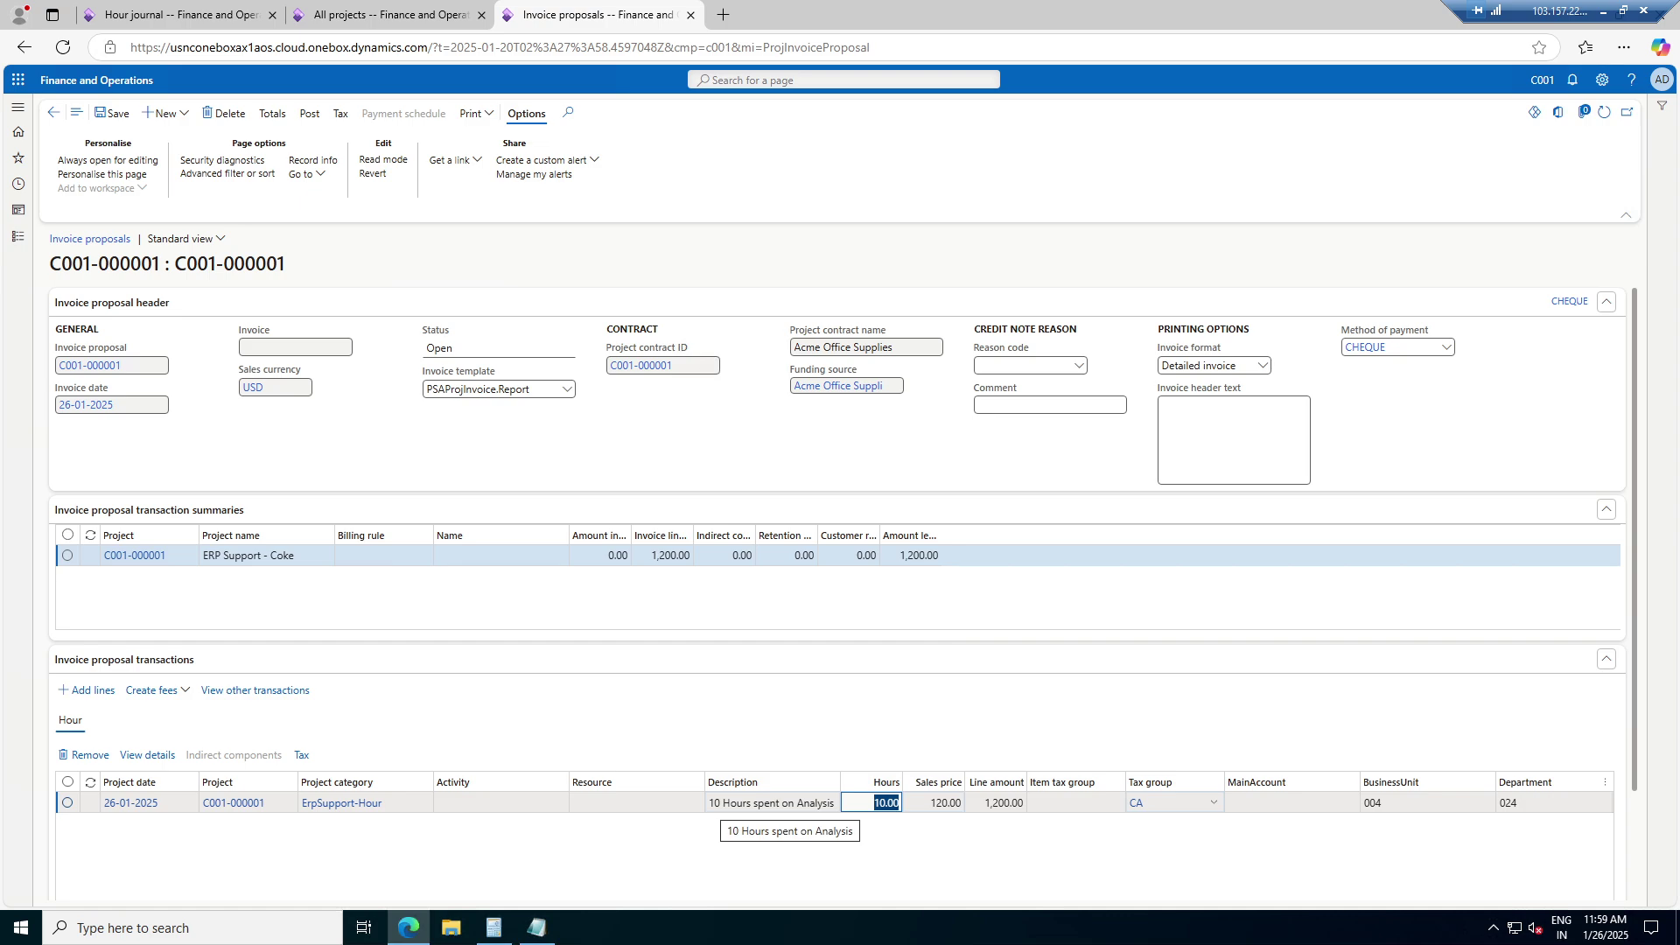
{"action": "left_click", "coordinate": [498, 805]}
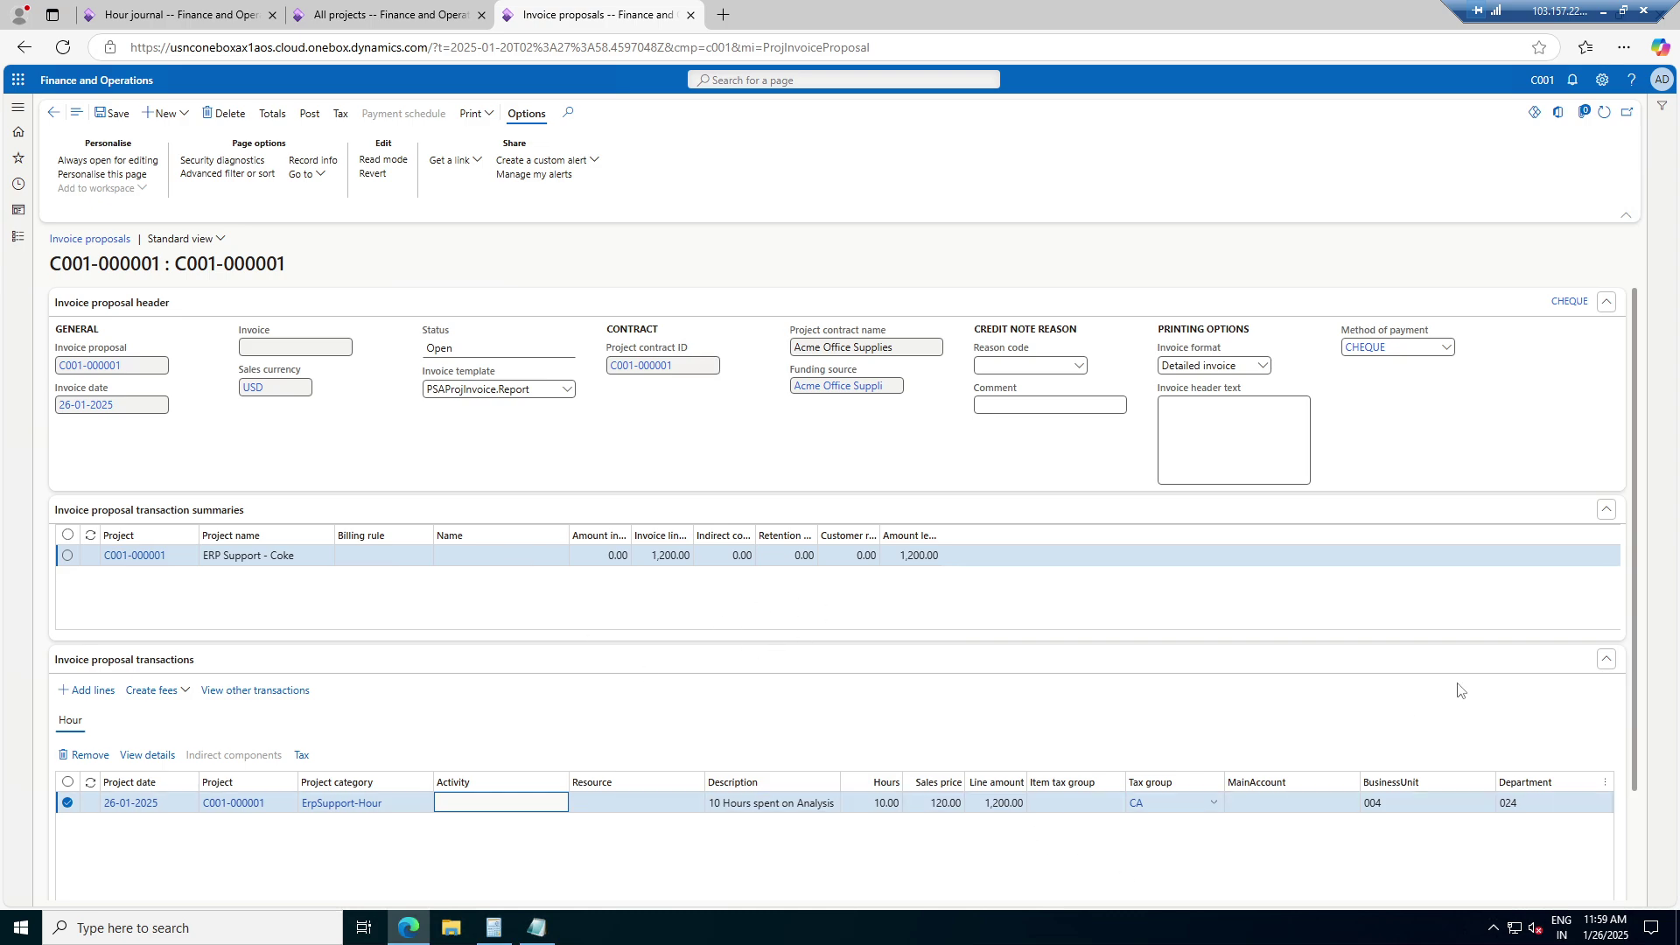
{"action": "key", "text": "ctrl+a"}
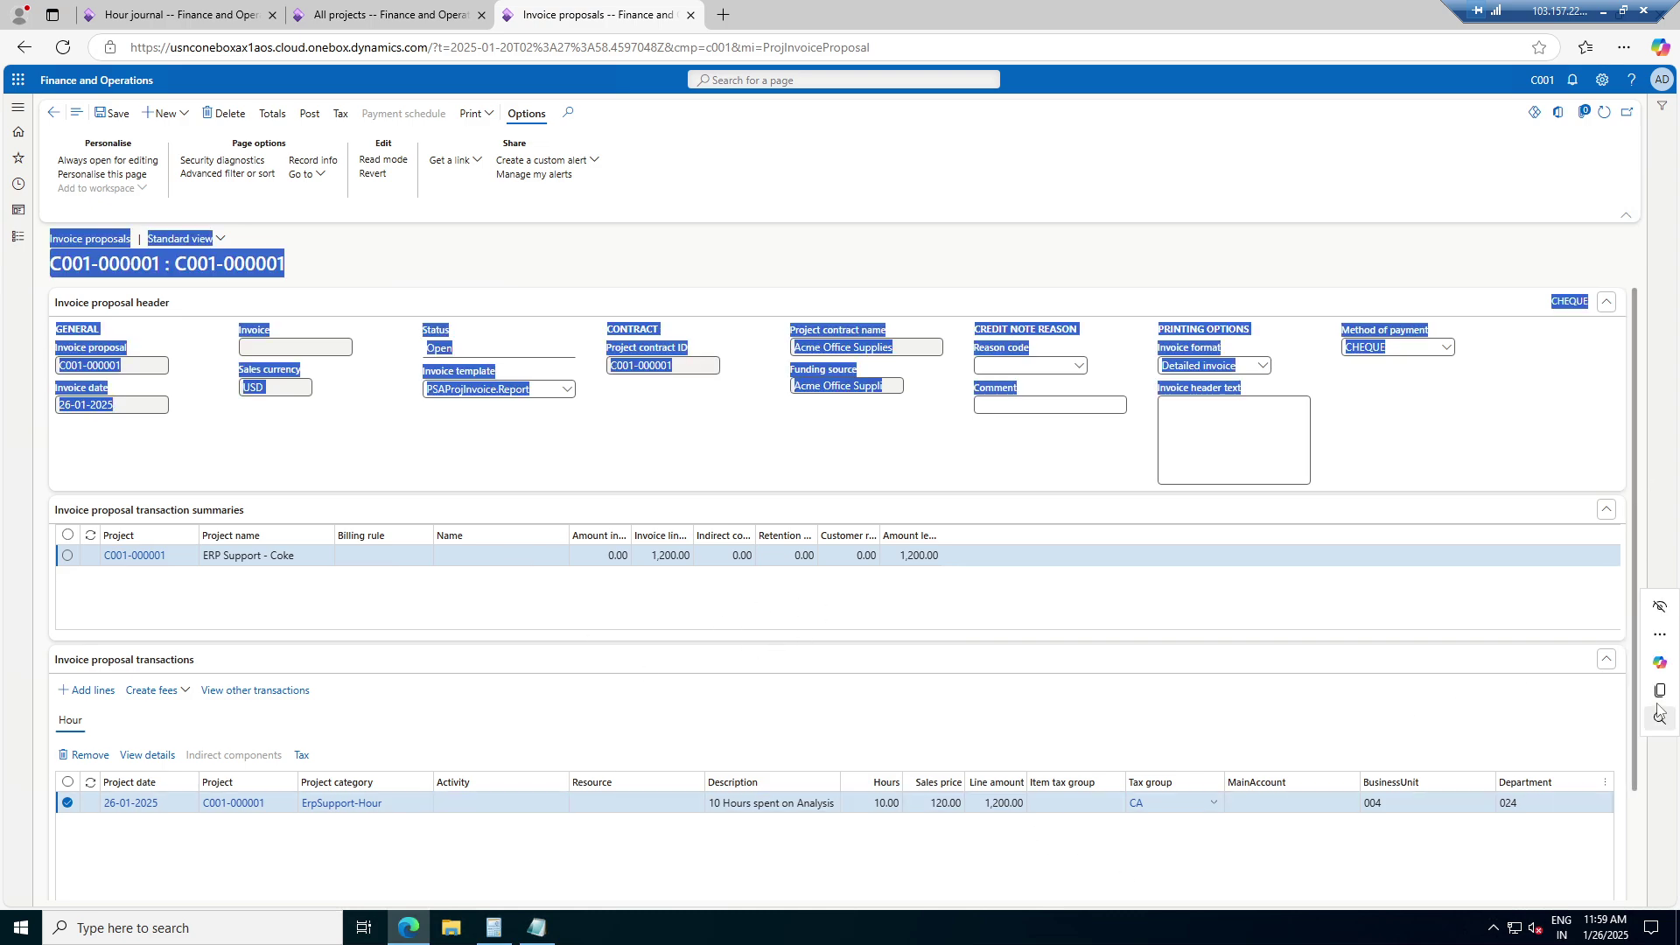
{"action": "left_click", "coordinate": [1659, 374]}
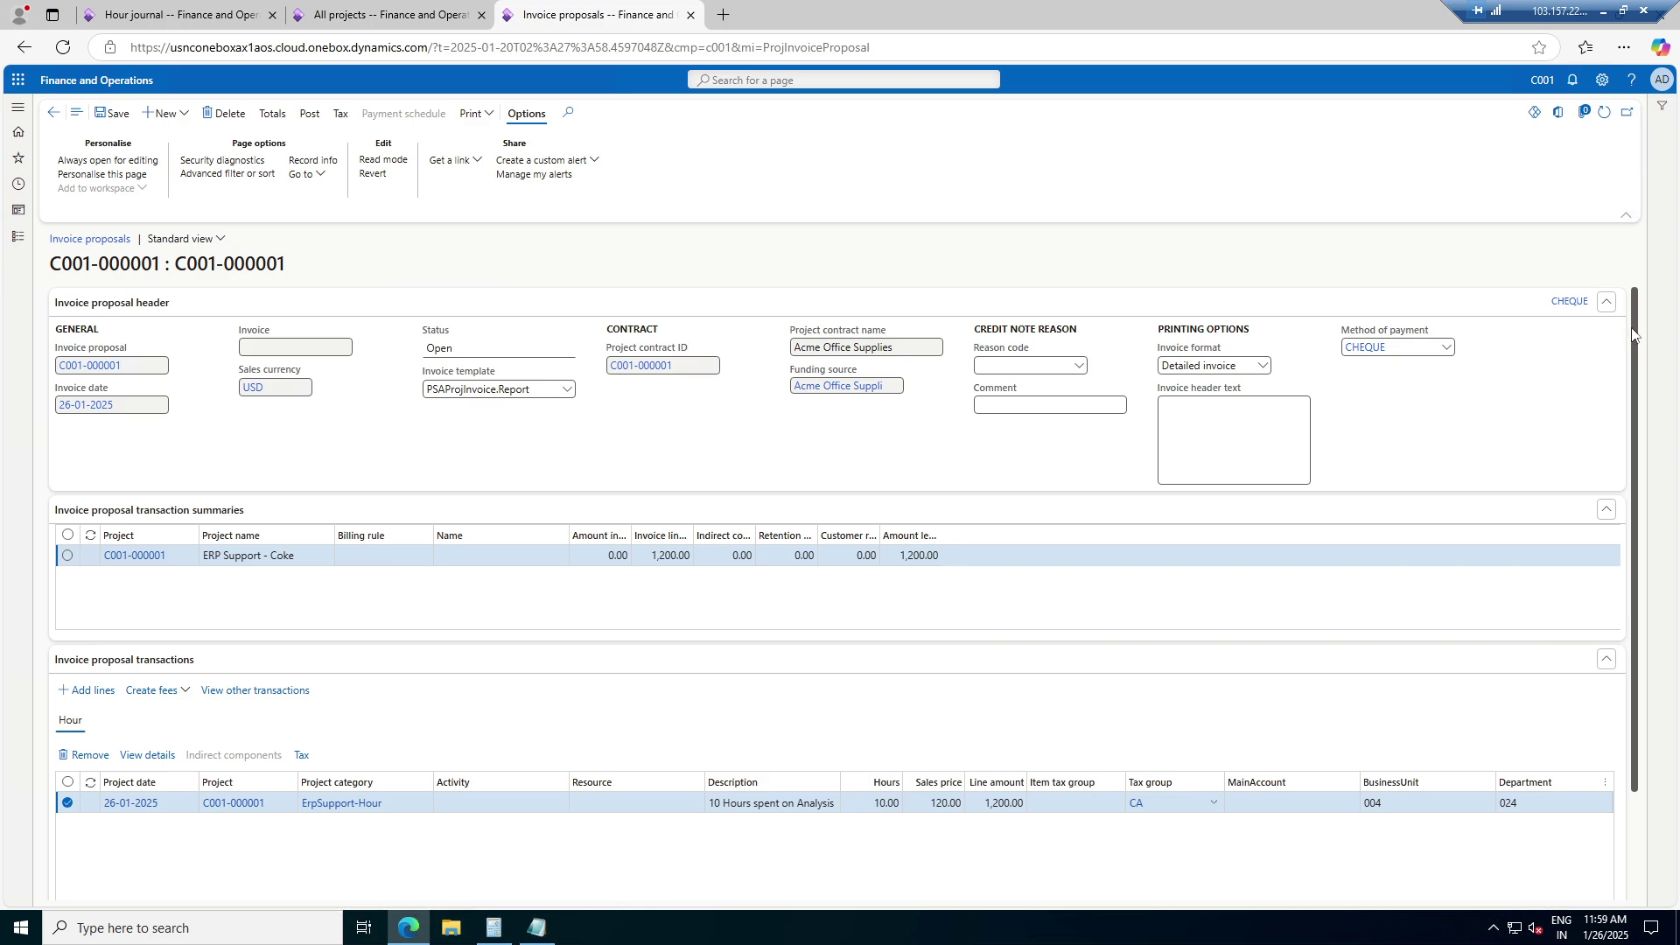
{"action": "scroll", "coordinate": [1634, 656], "scroll_direction": "down", "scroll_amount": 2}
{"action": "left_click_drag", "start_coordinate": [1229, 881], "coordinate": [1396, 866]}
{"action": "left_click_drag", "start_coordinate": [525, 882], "coordinate": [106, 839]}
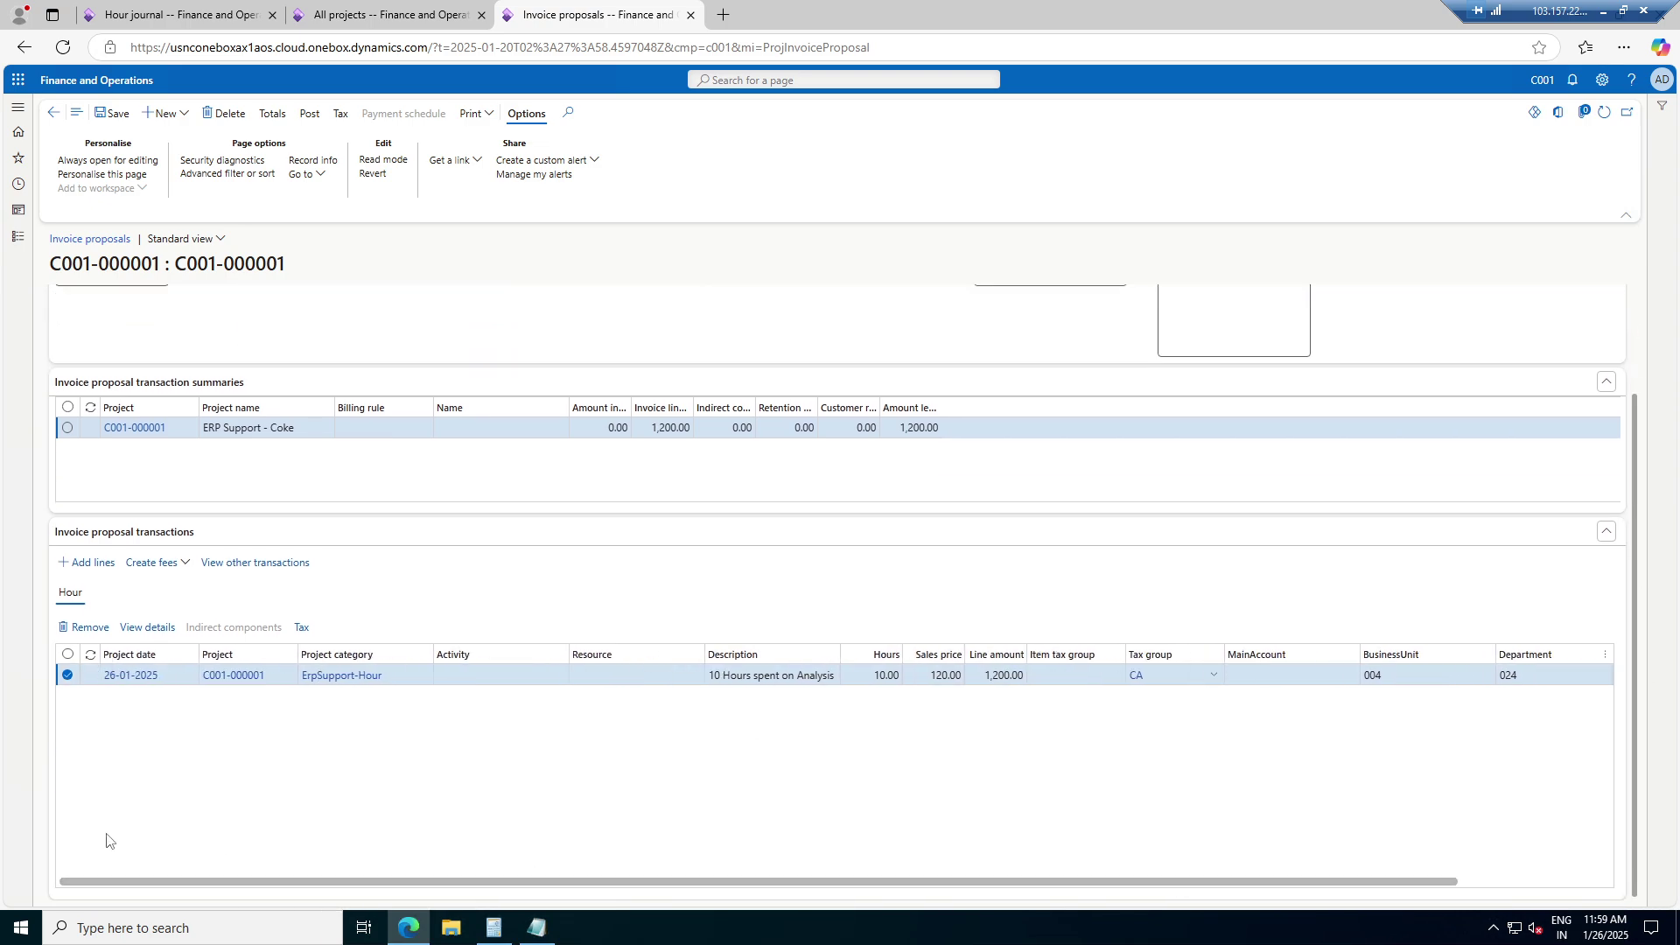
{"action": "left_click", "coordinate": [302, 628]}
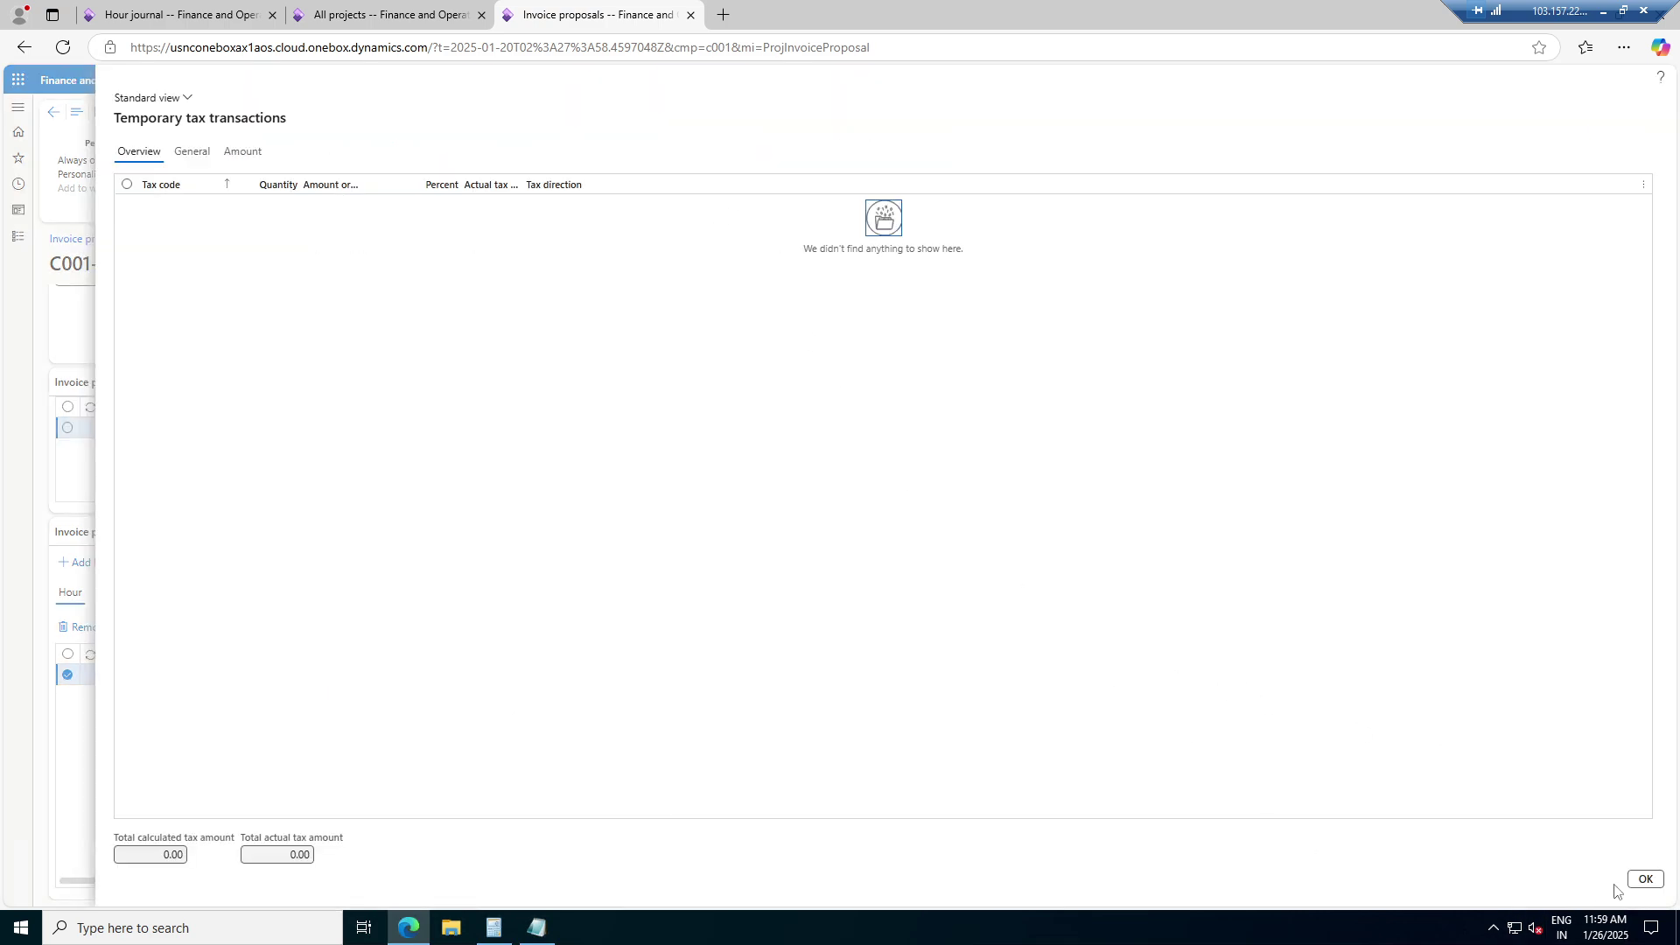
{"action": "left_click", "coordinate": [1641, 878]}
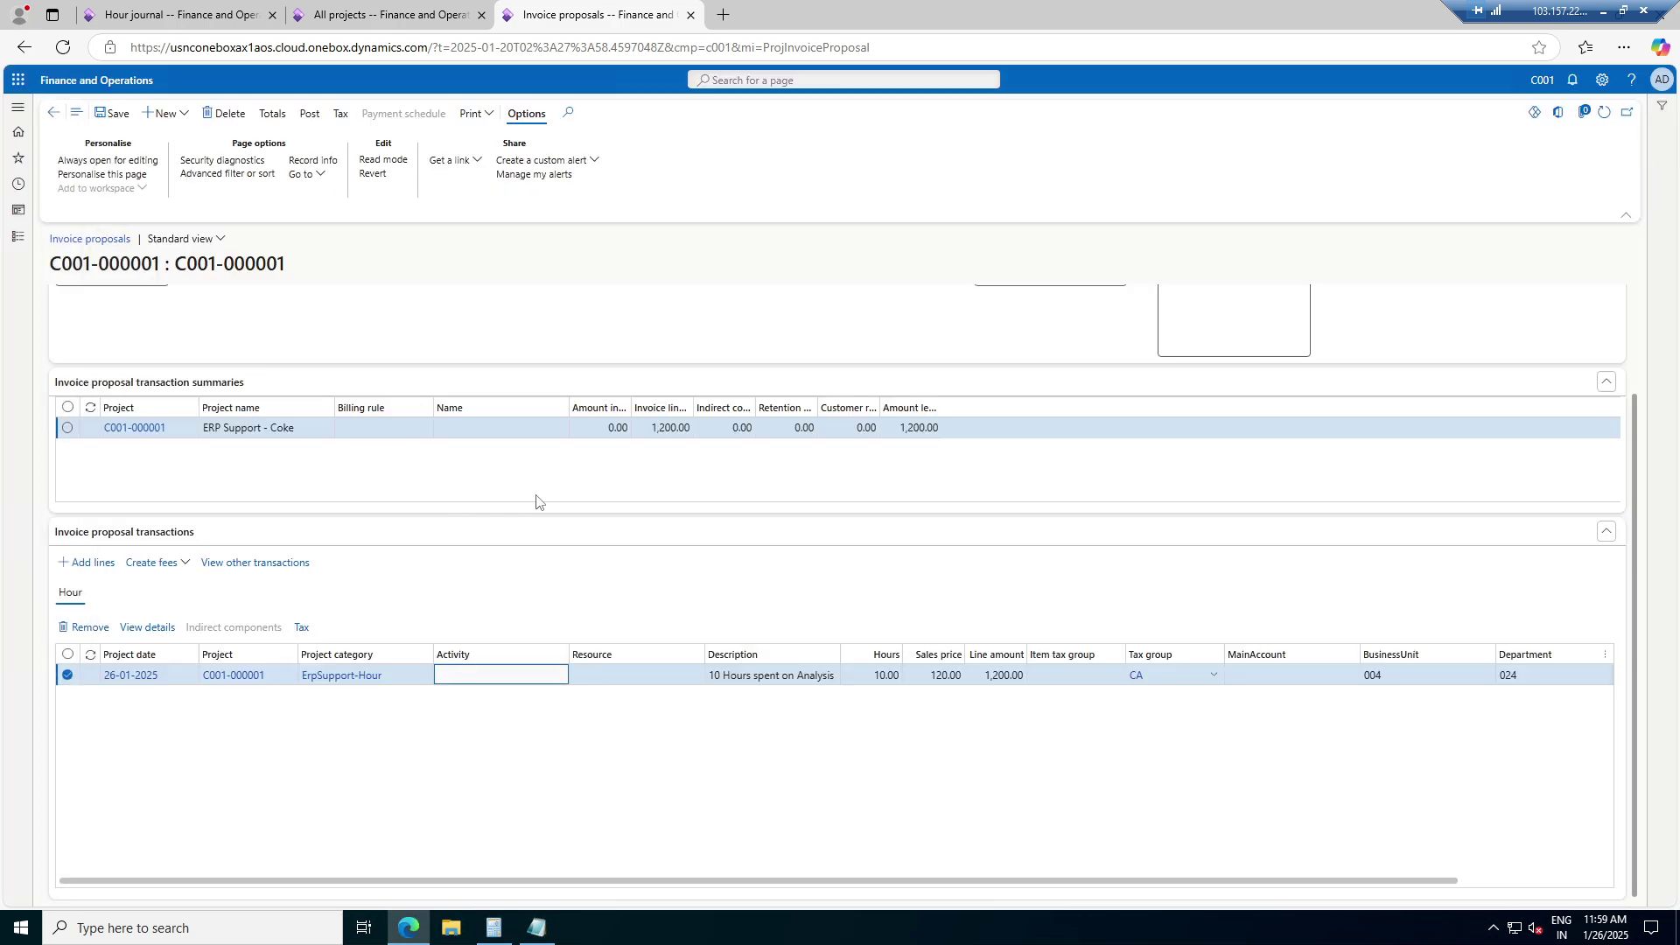
{"action": "scroll", "coordinate": [669, 502], "scroll_direction": "up", "scroll_amount": 2}
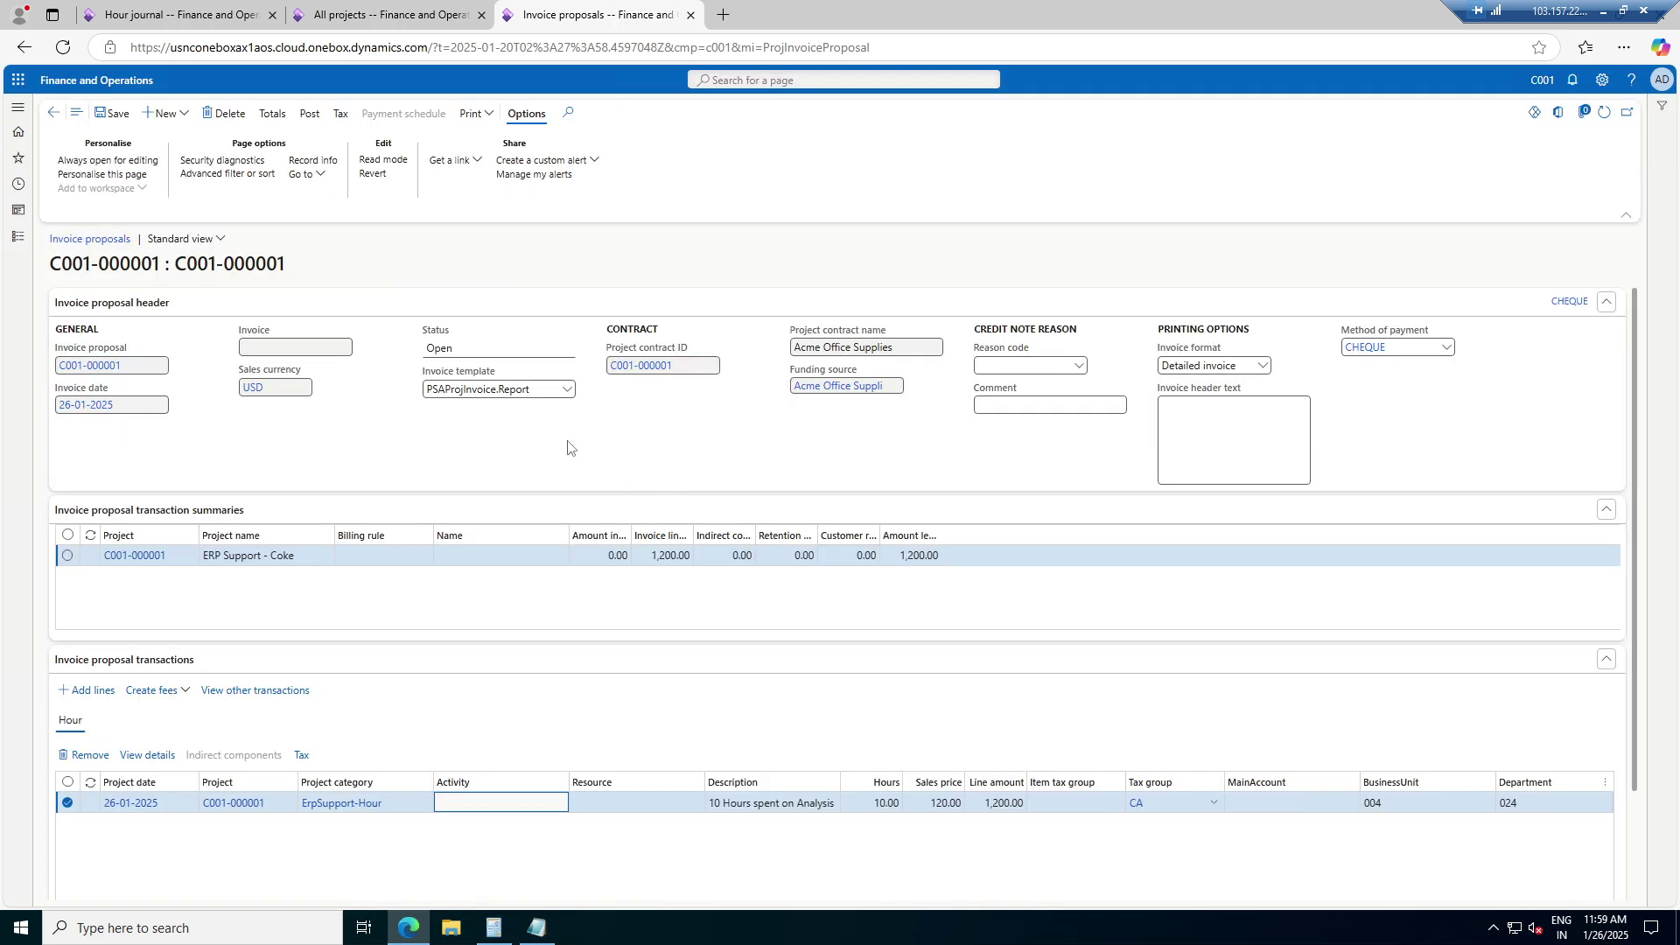
Post the ERP Support - Coke invoice proposal without printing the document
{"action": "left_click", "coordinate": [311, 114]}
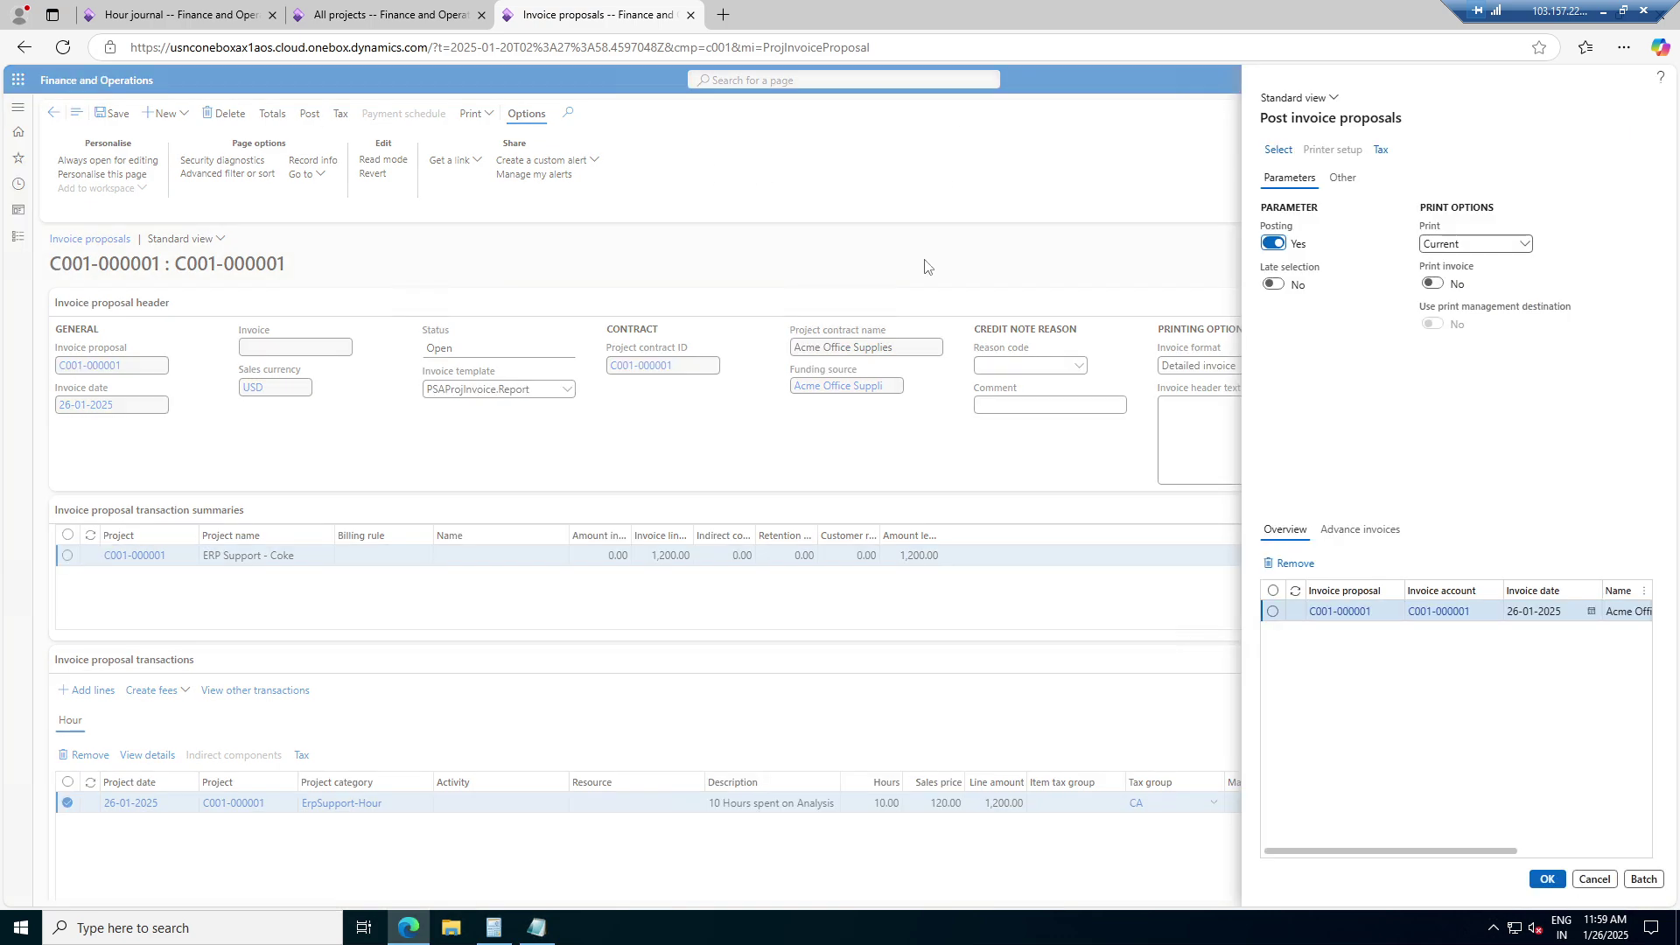
{"action": "left_click", "coordinate": [1274, 612]}
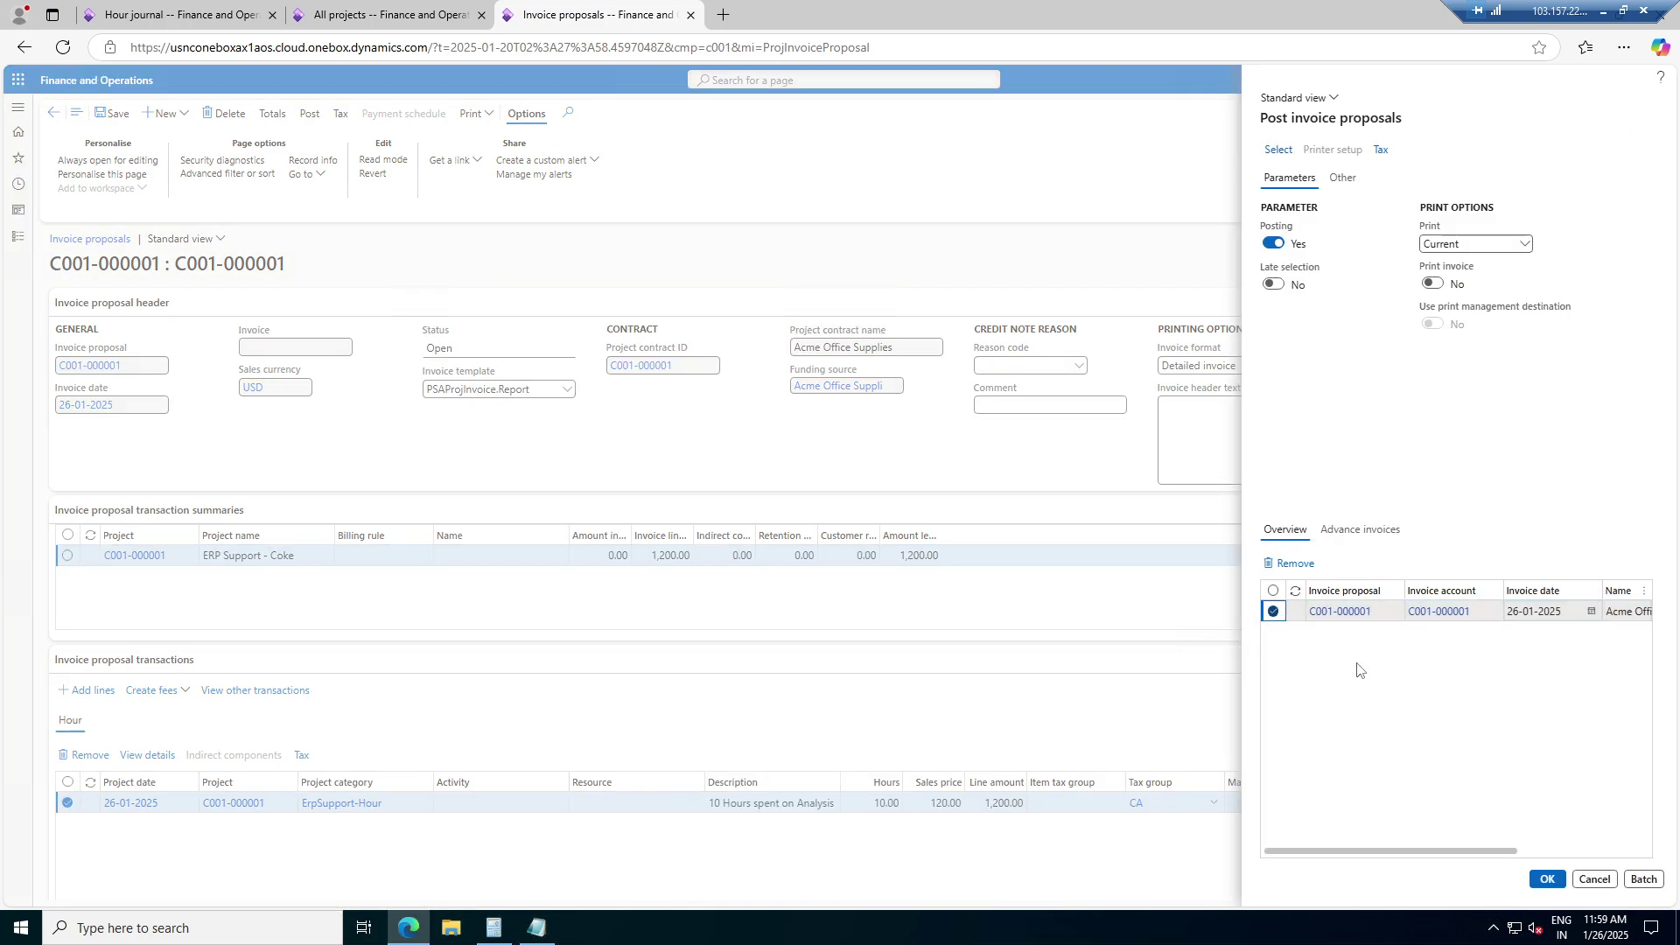
{"action": "left_click", "coordinate": [1548, 880]}
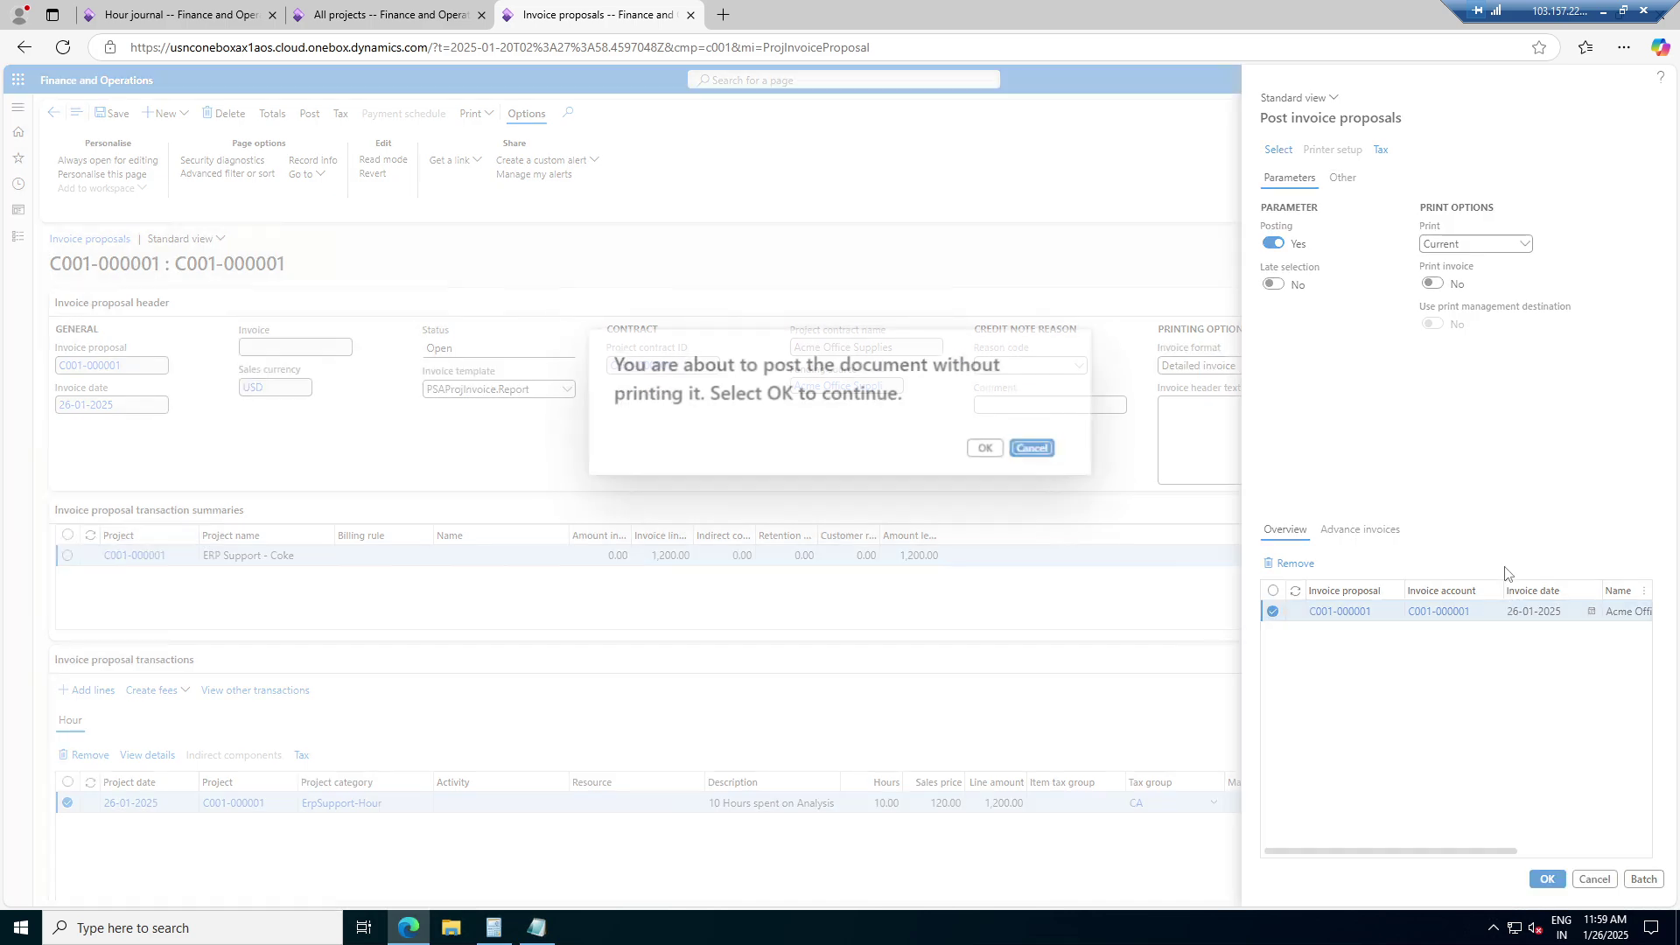
{"action": "left_click", "coordinate": [987, 448]}
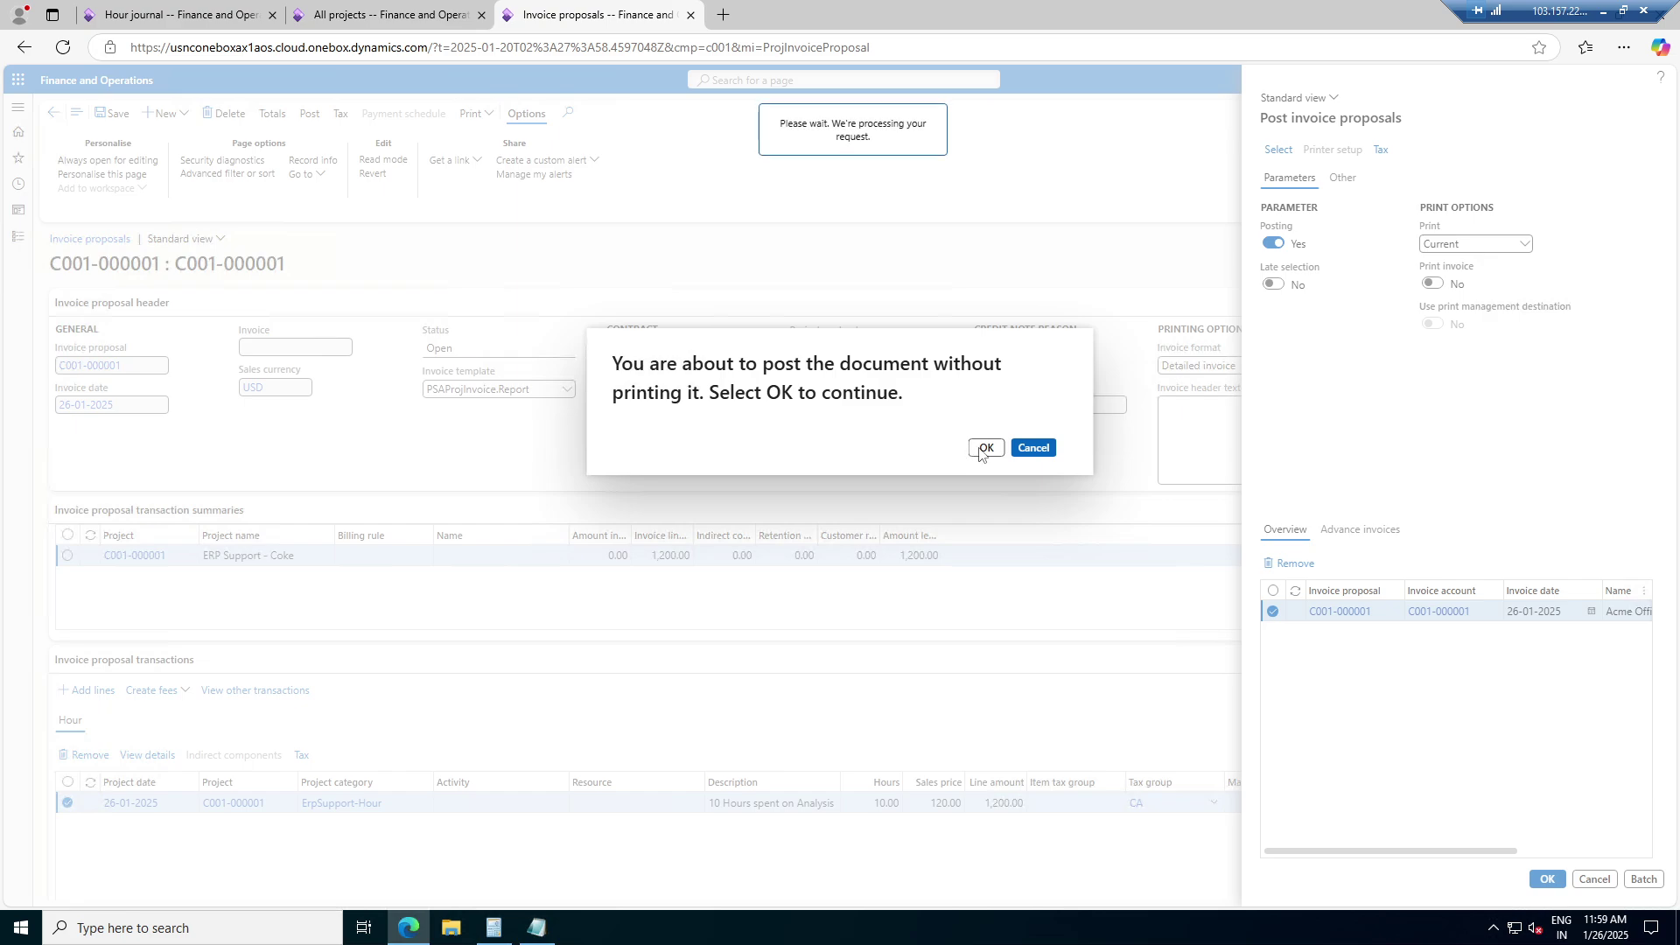
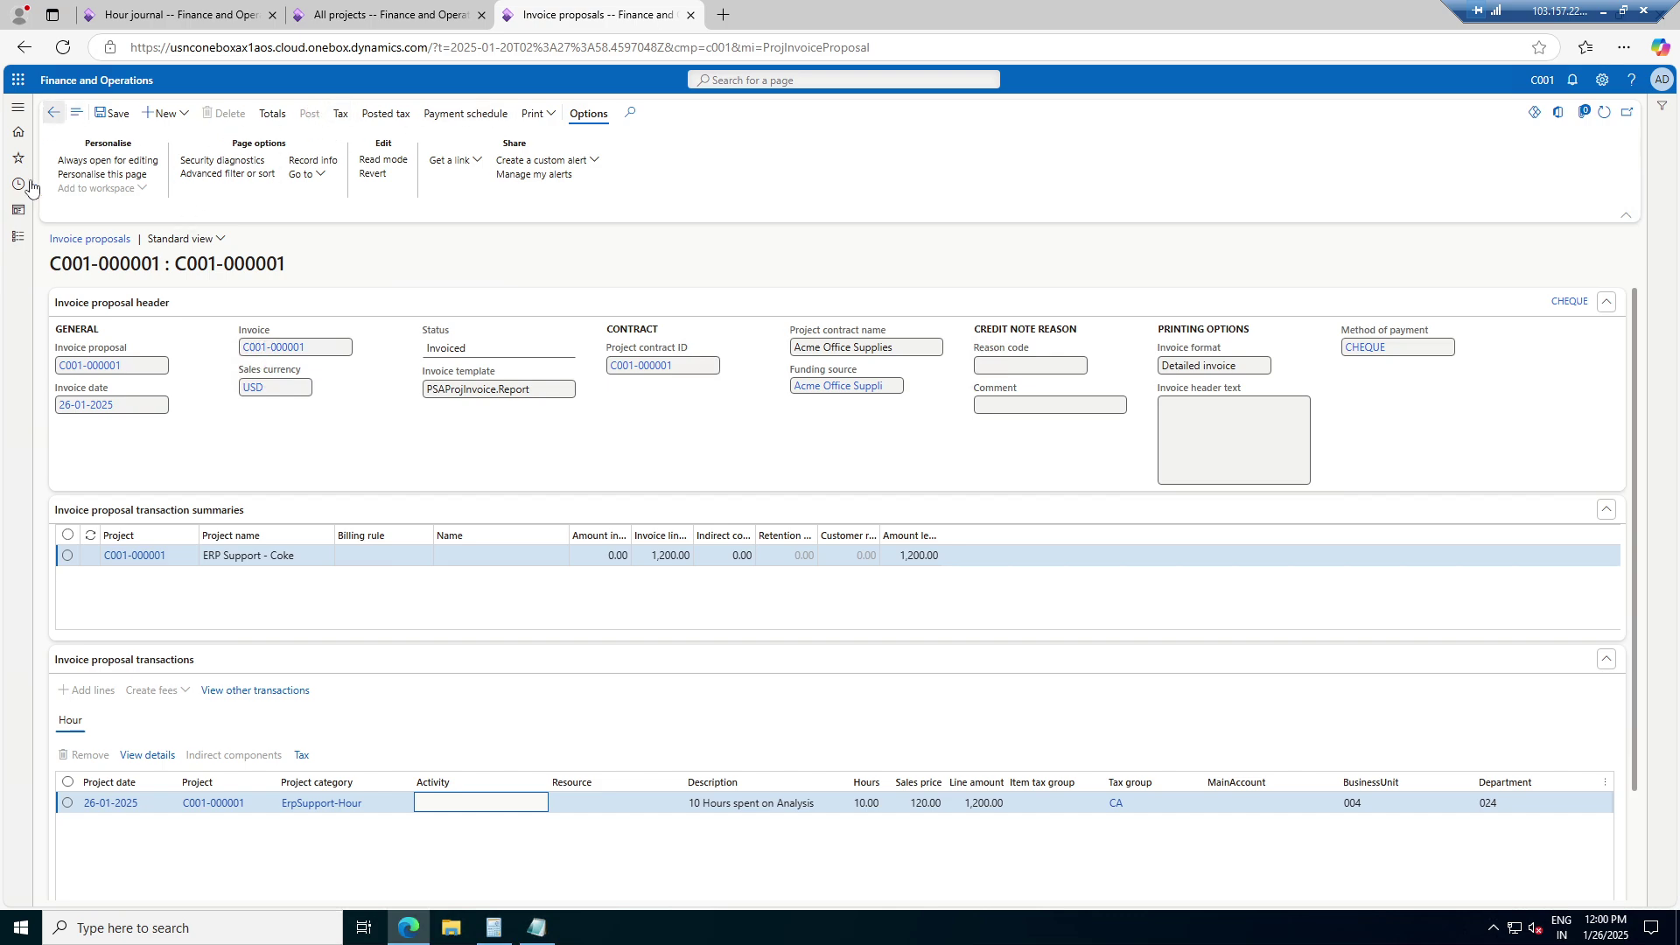
Open the Project invoices list, widen its Invoice column and request a view of the posted invoice document
{"action": "left_click", "coordinate": [11, 238]}
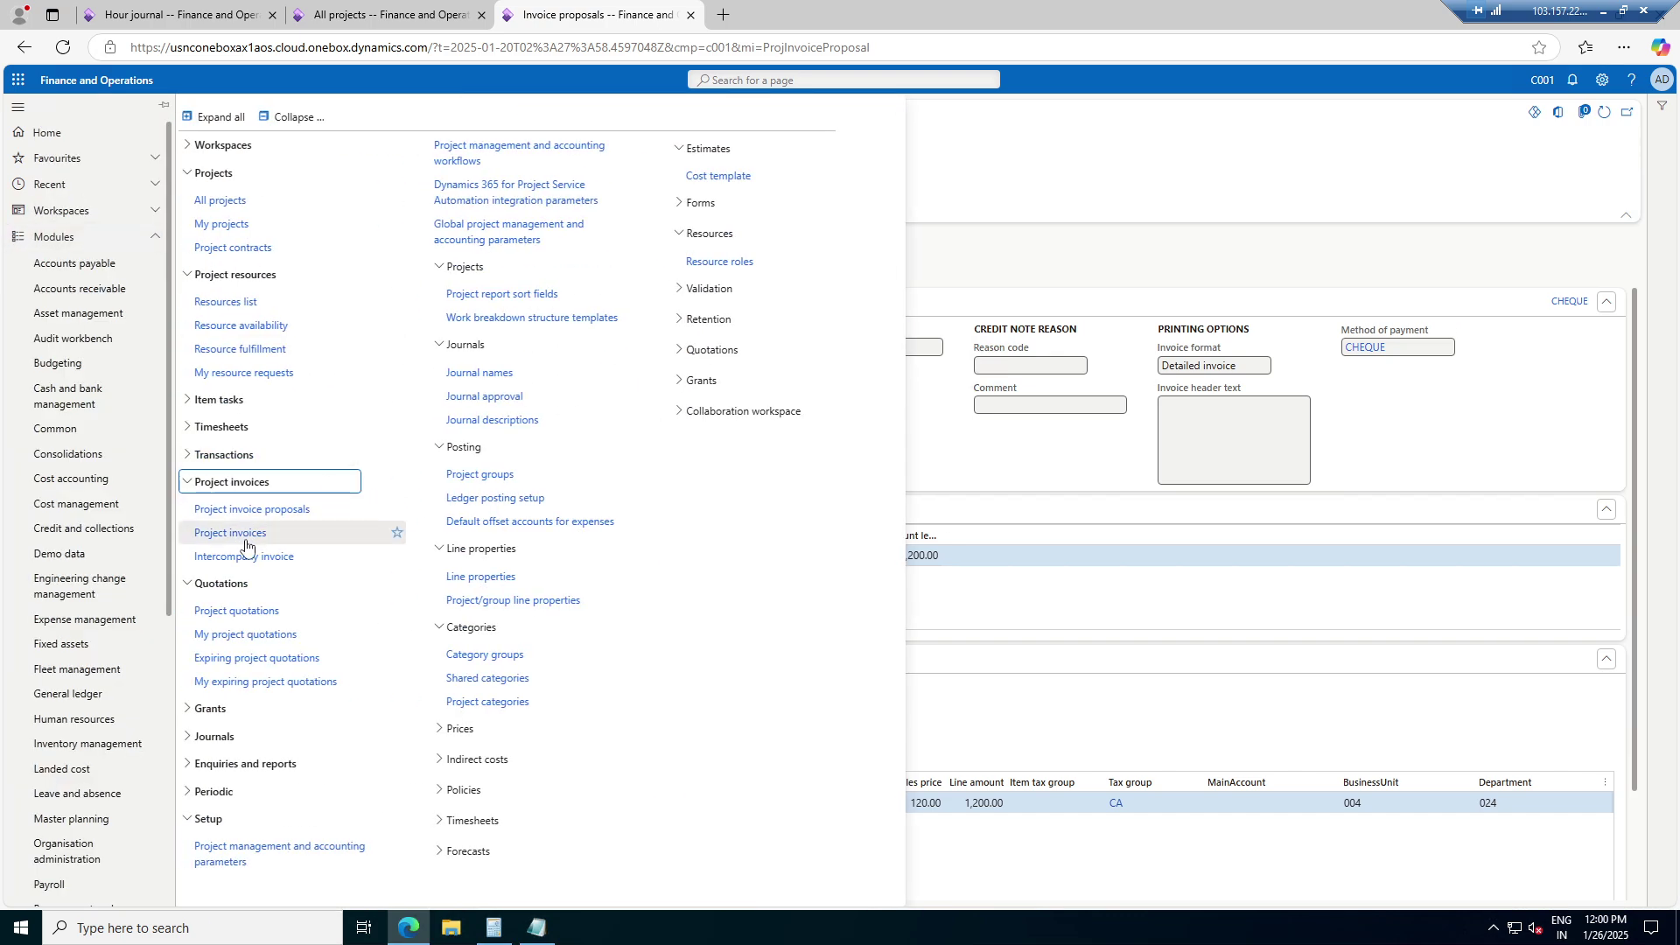
{"action": "key", "text": "Escape"}
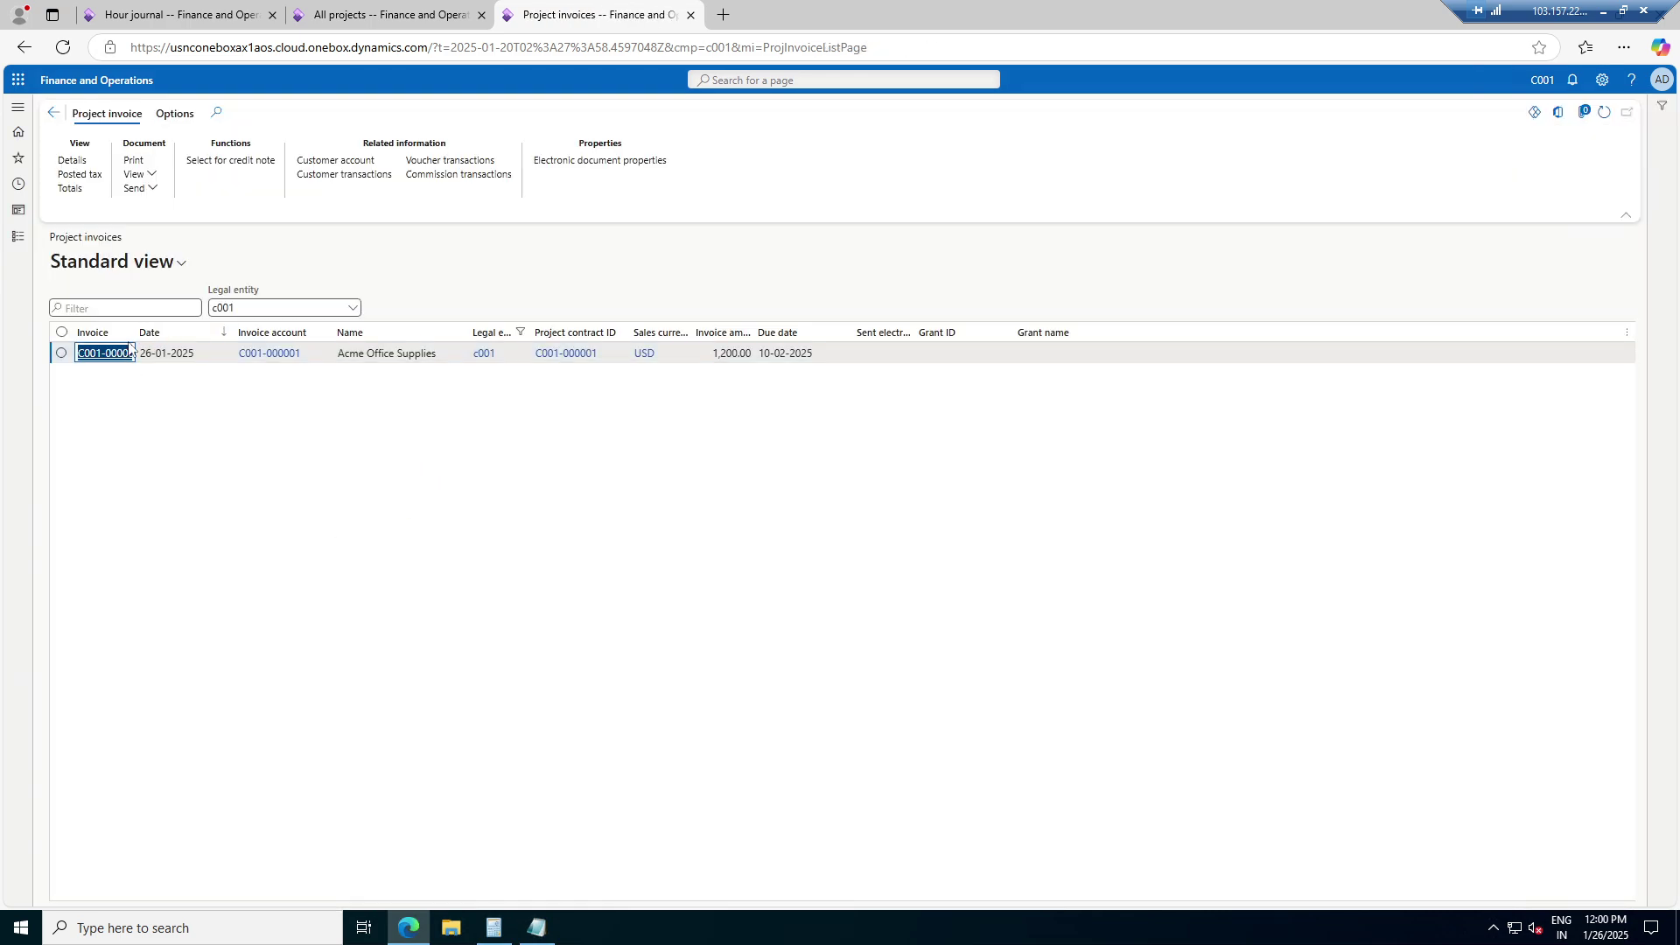
{"action": "left_click_drag", "start_coordinate": [131, 333], "coordinate": [199, 333]}
{"action": "left_click", "coordinate": [149, 174]}
{"action": "left_click", "coordinate": [141, 198]}
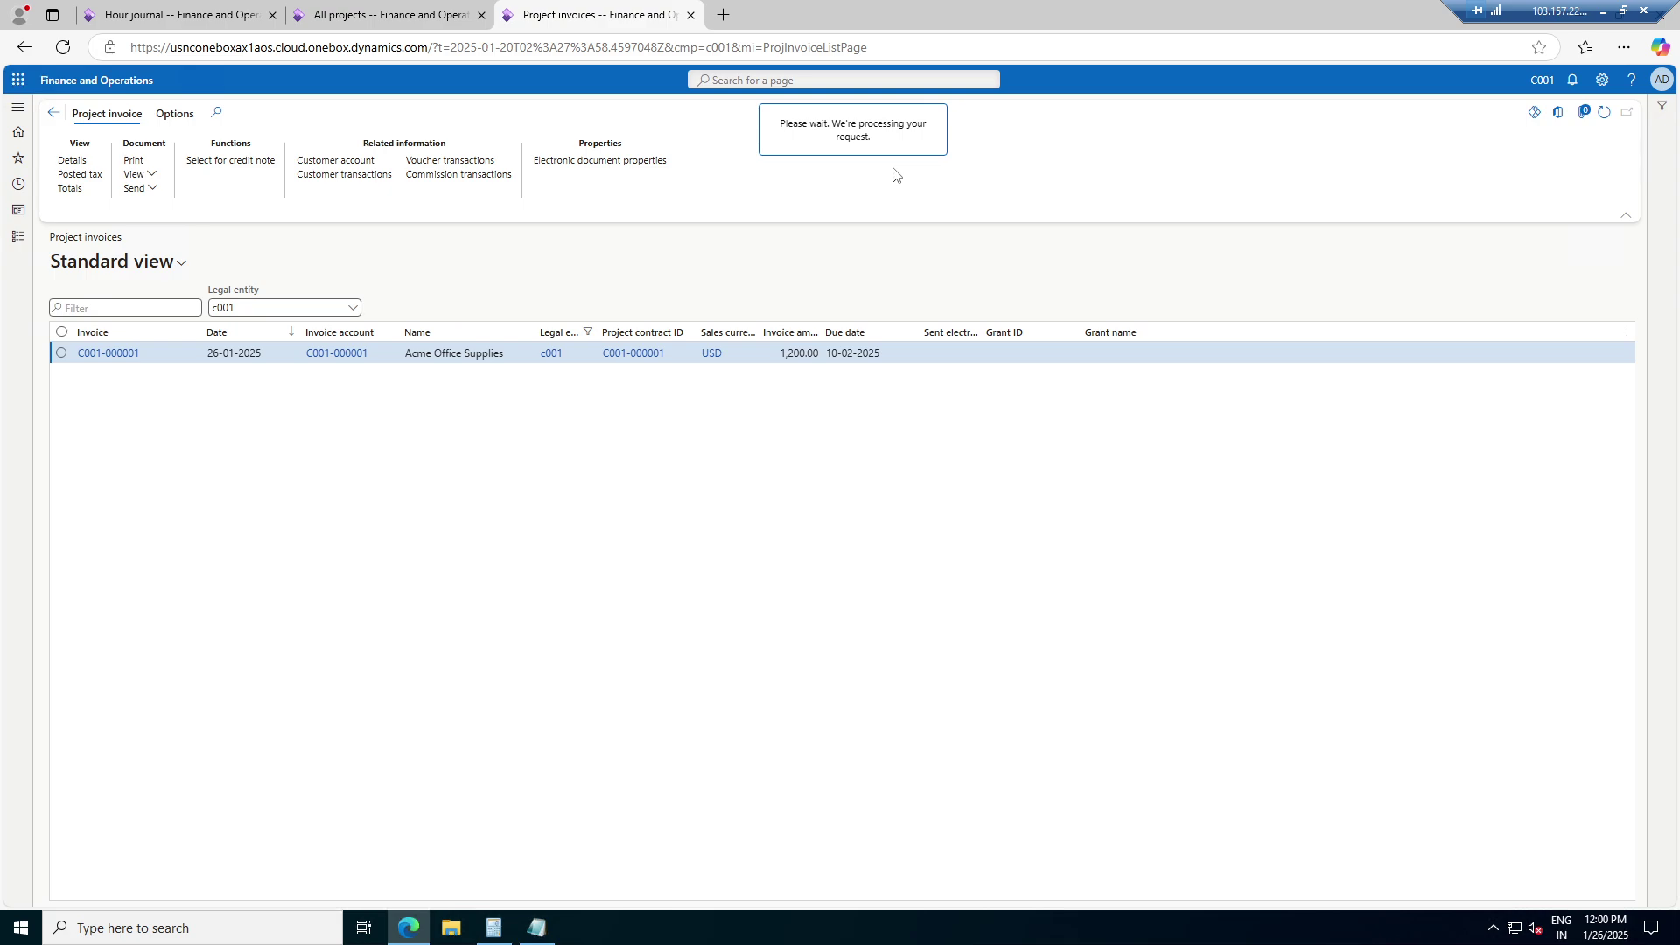
In the All projects browser tab, open the customer transactions of Acme Office Supplies from the Accounts receivable customer list
{"action": "left_click", "coordinate": [385, 15]}
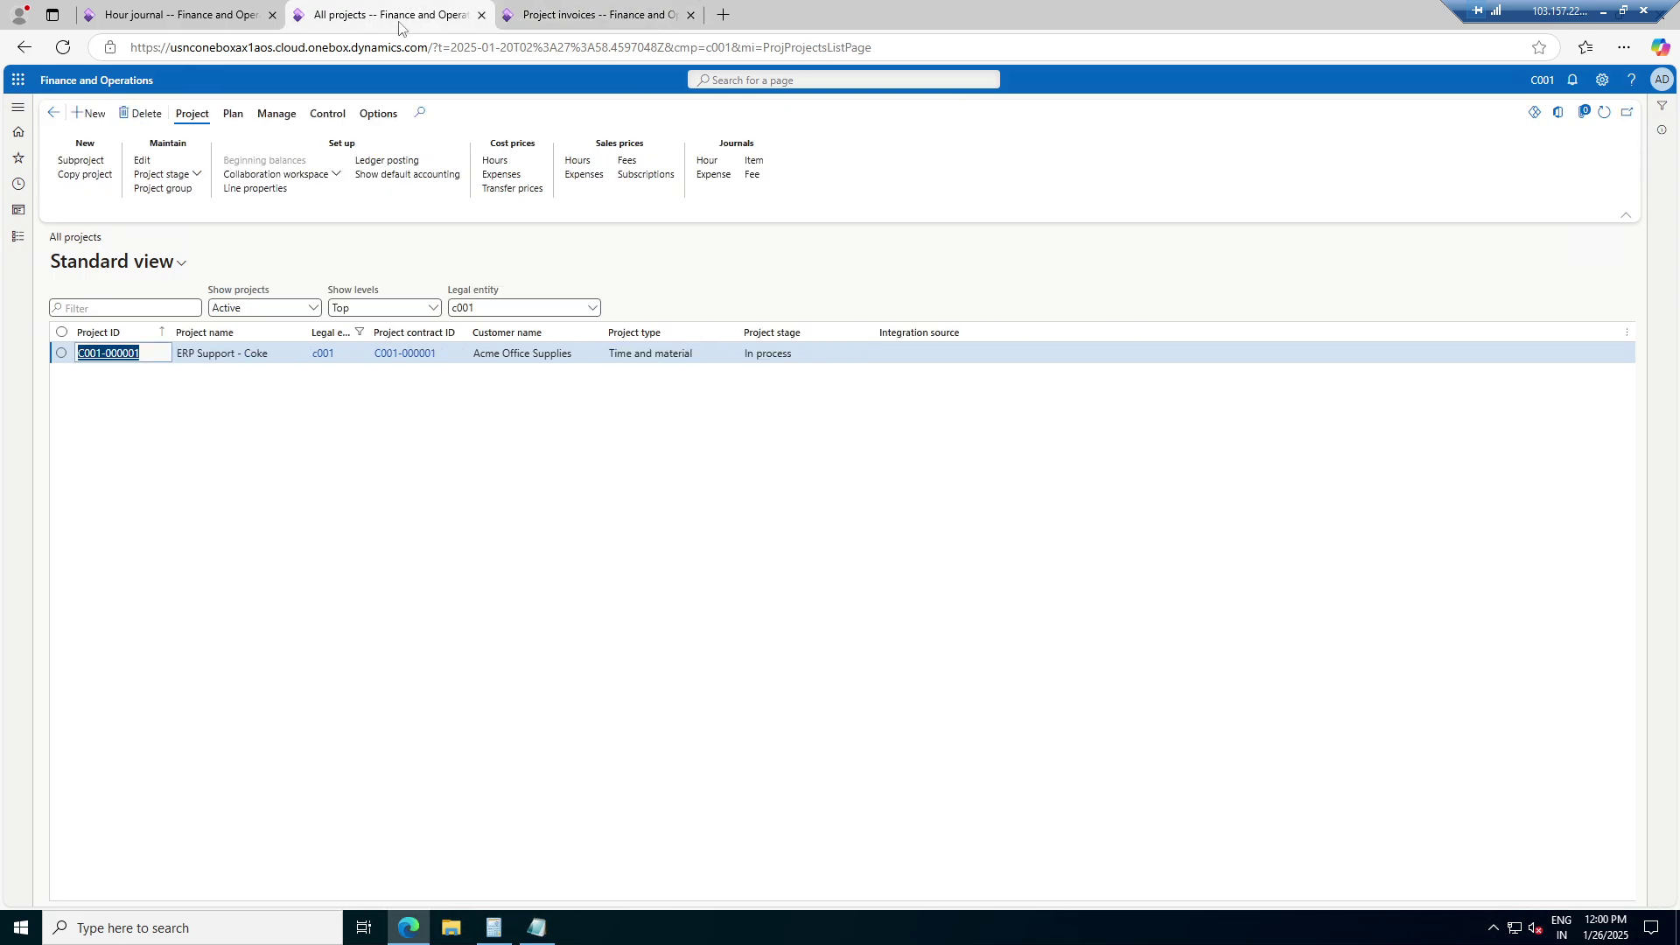
{"action": "left_click", "coordinate": [18, 237]}
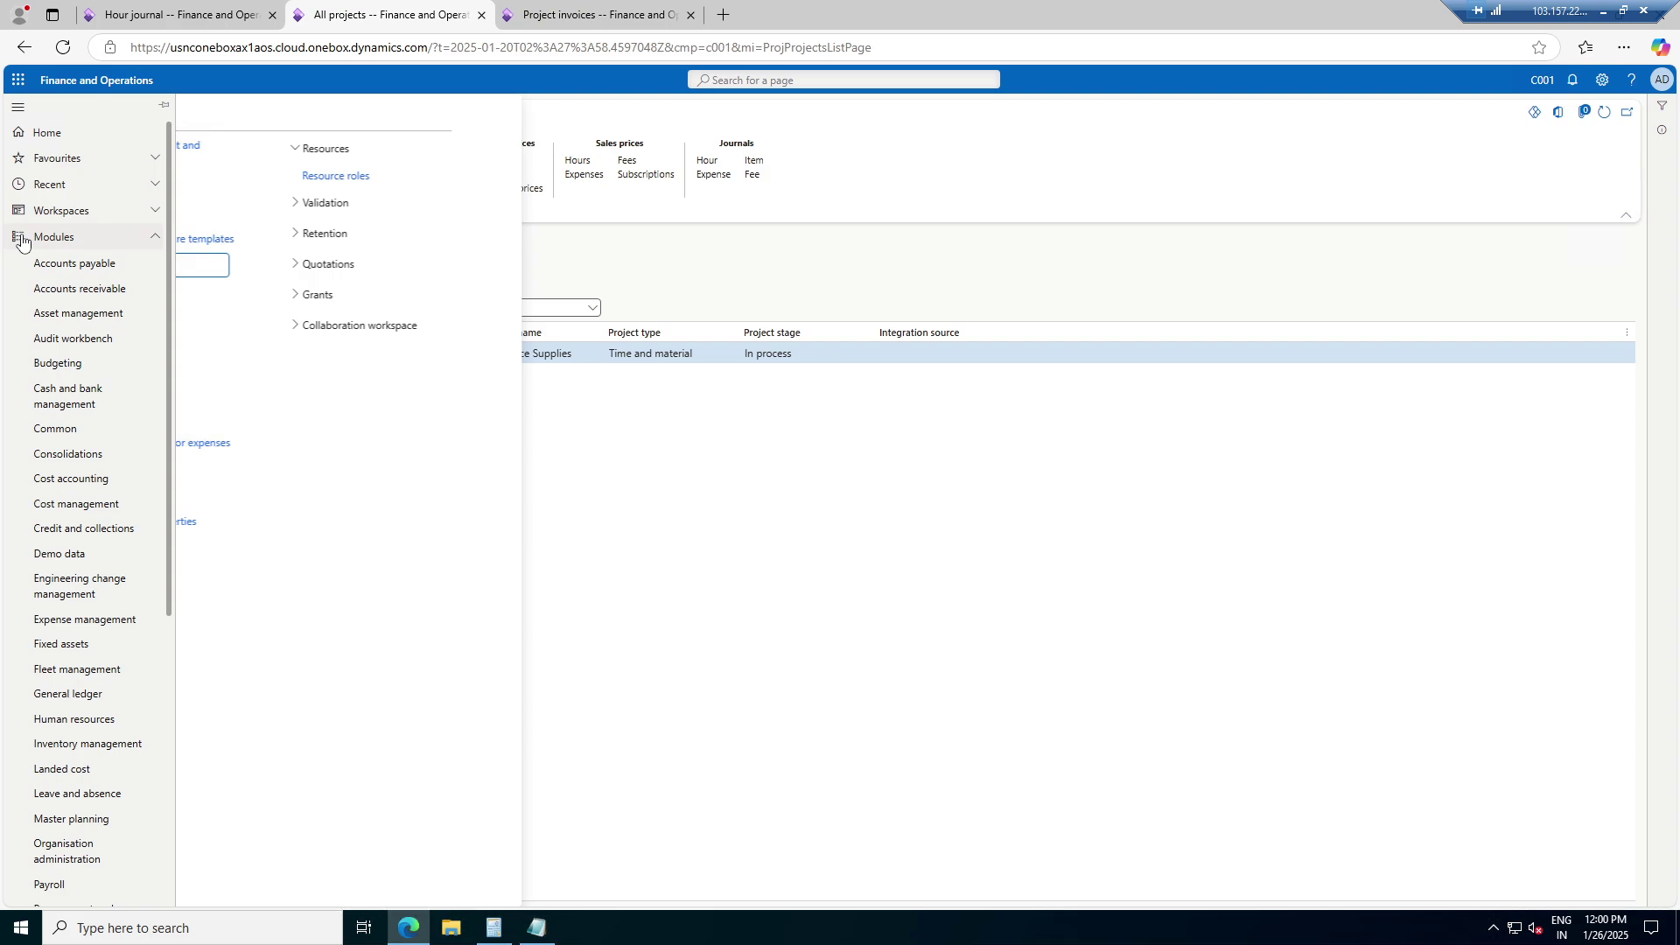
{"action": "left_click", "coordinate": [79, 288]}
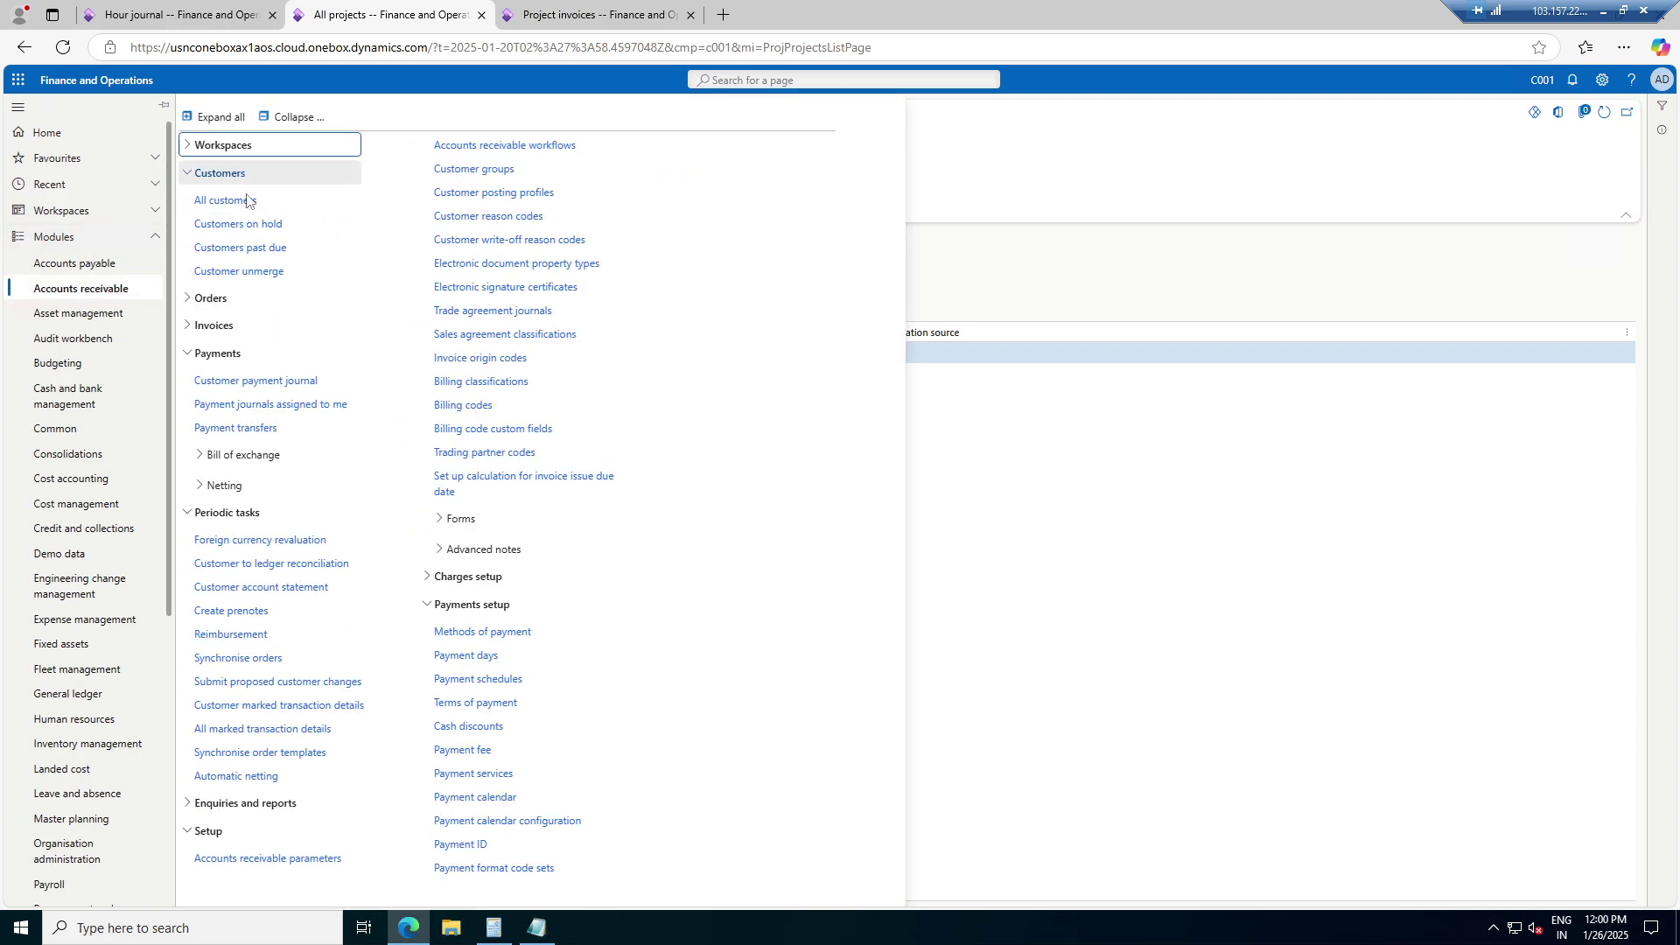
{"action": "left_click", "coordinate": [223, 203]}
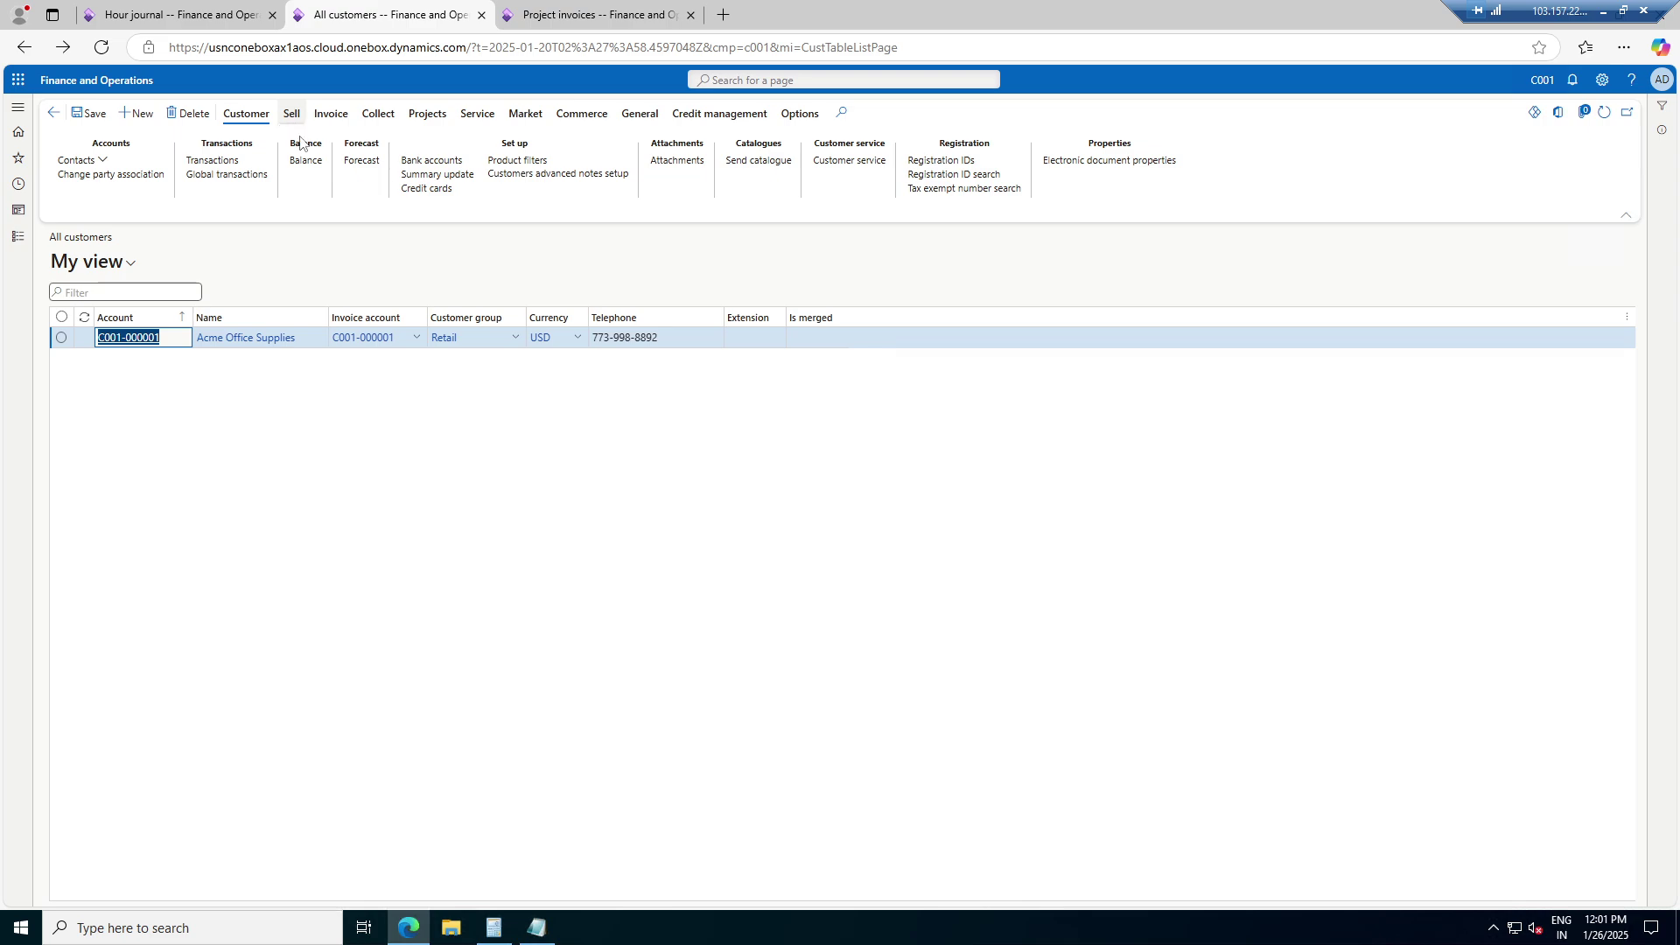
{"action": "left_click", "coordinate": [230, 162]}
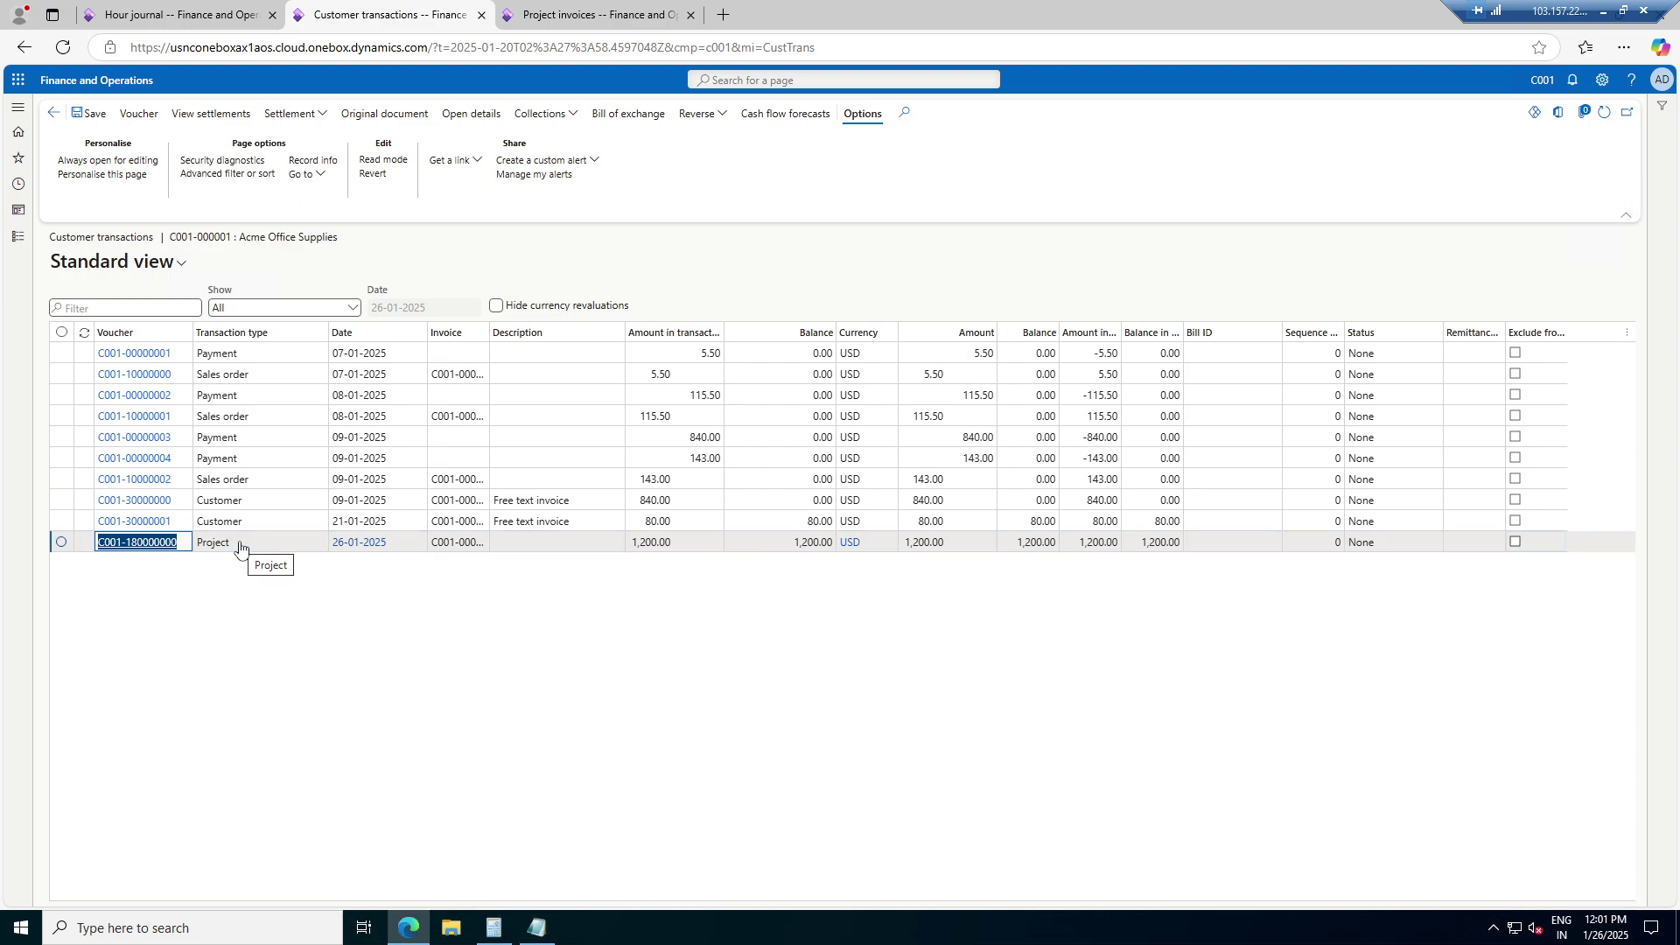
{"action": "mouse_move", "coordinate": [194, 3]}
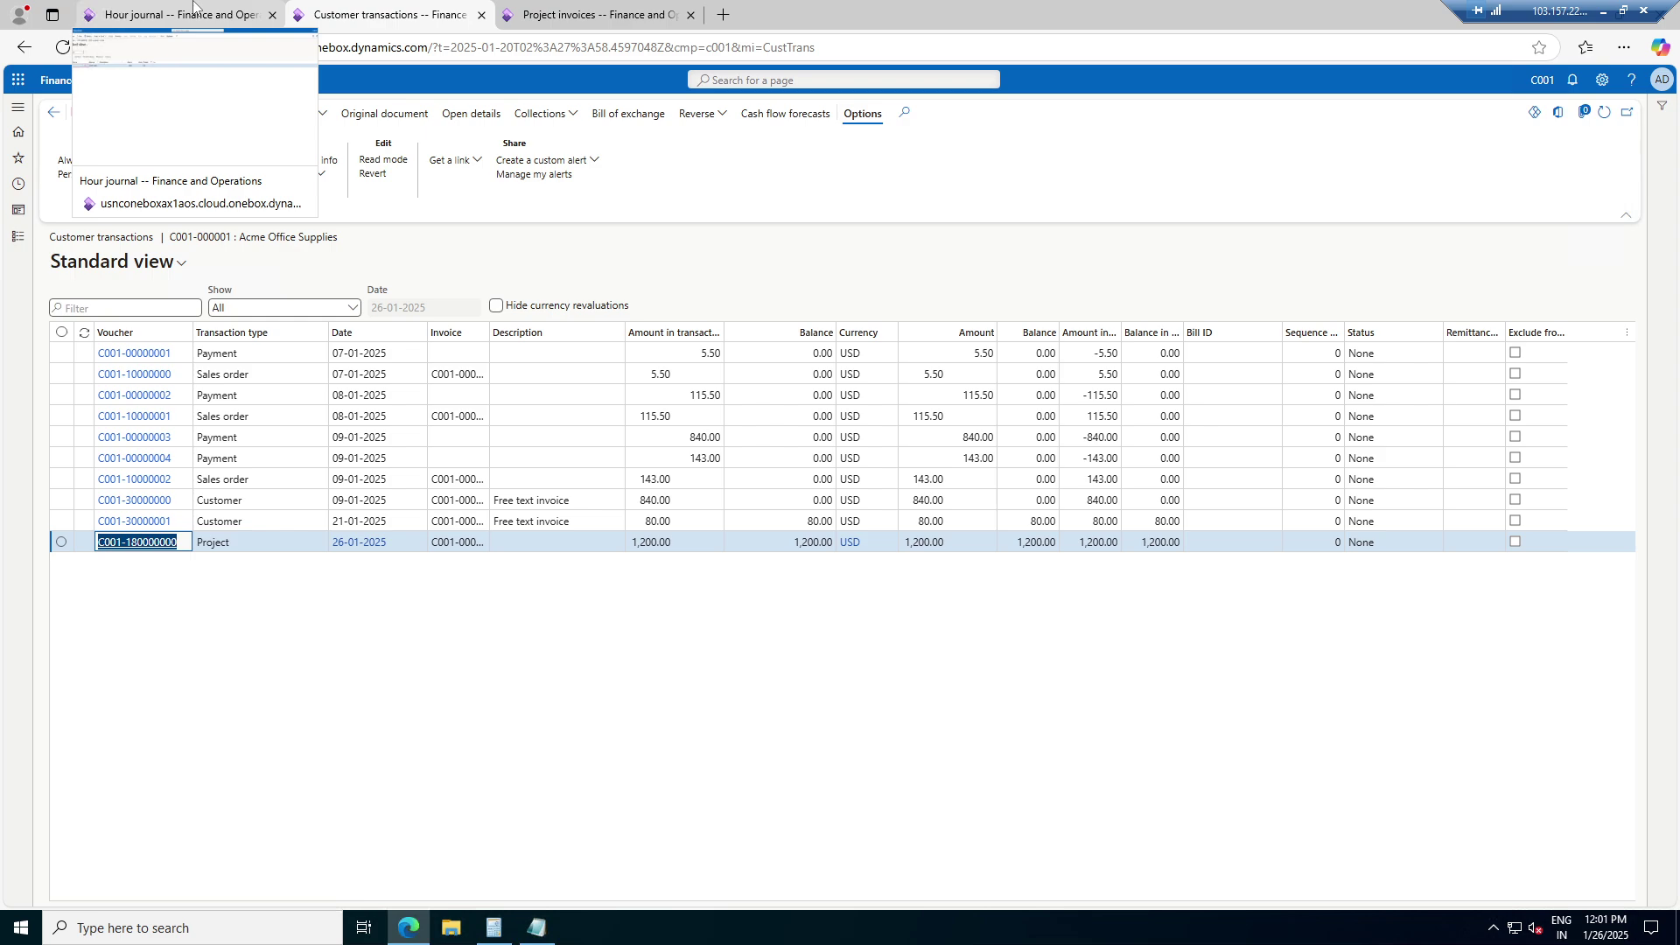
{"action": "left_click", "coordinate": [595, 14]}
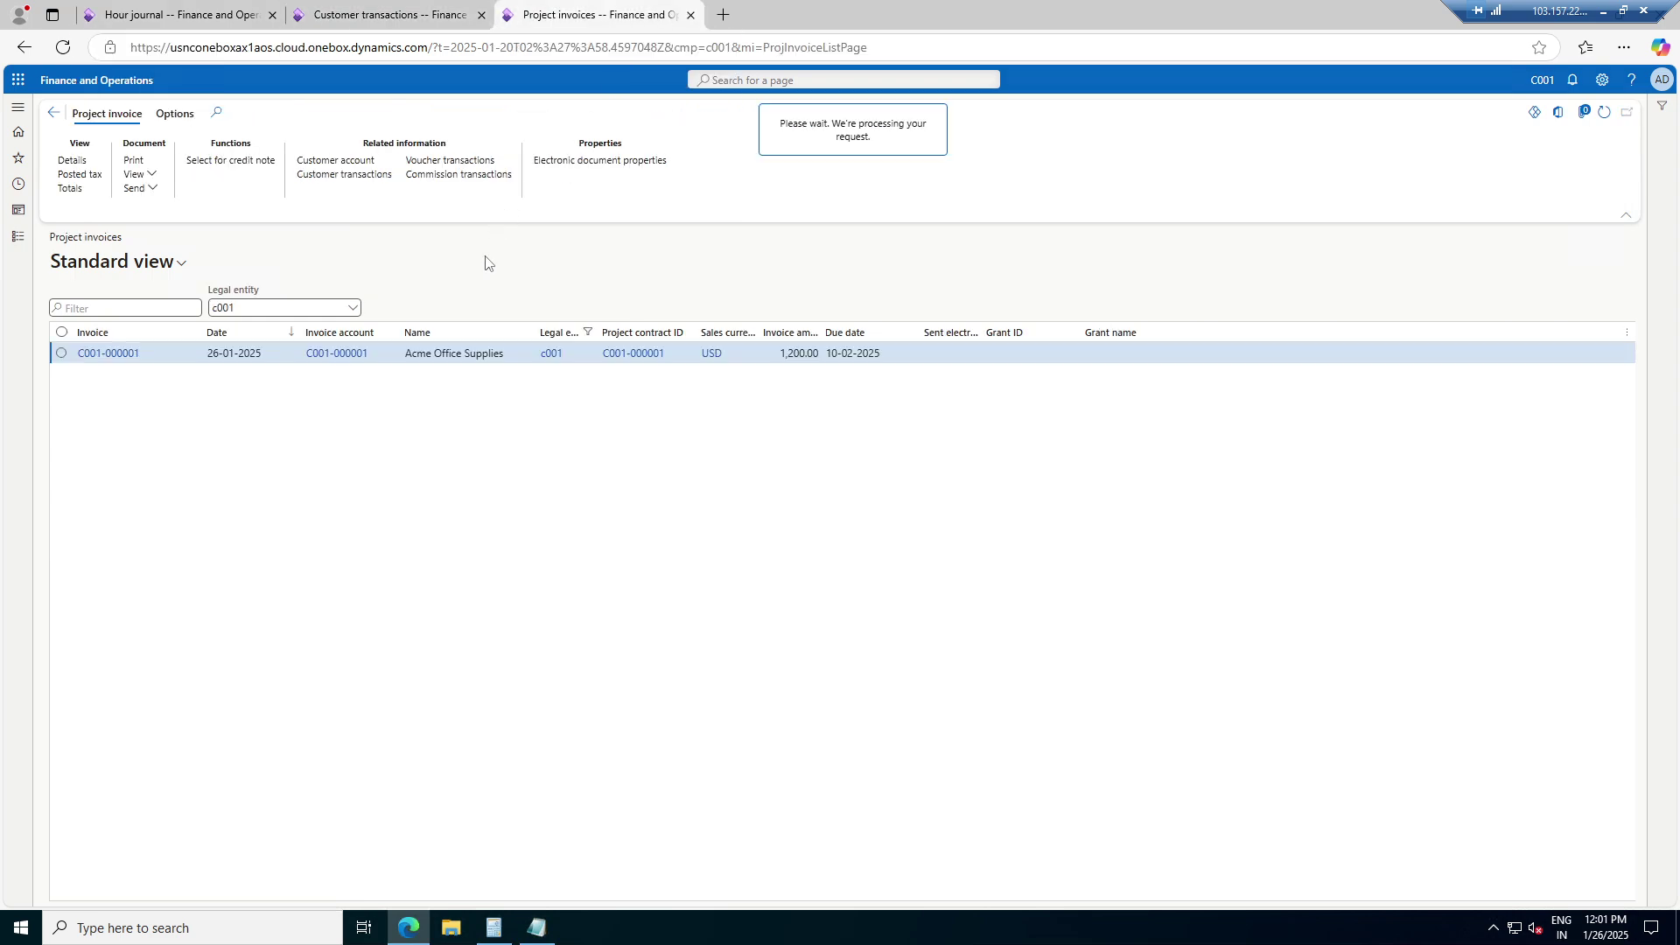
{"action": "left_click", "coordinate": [366, 7]}
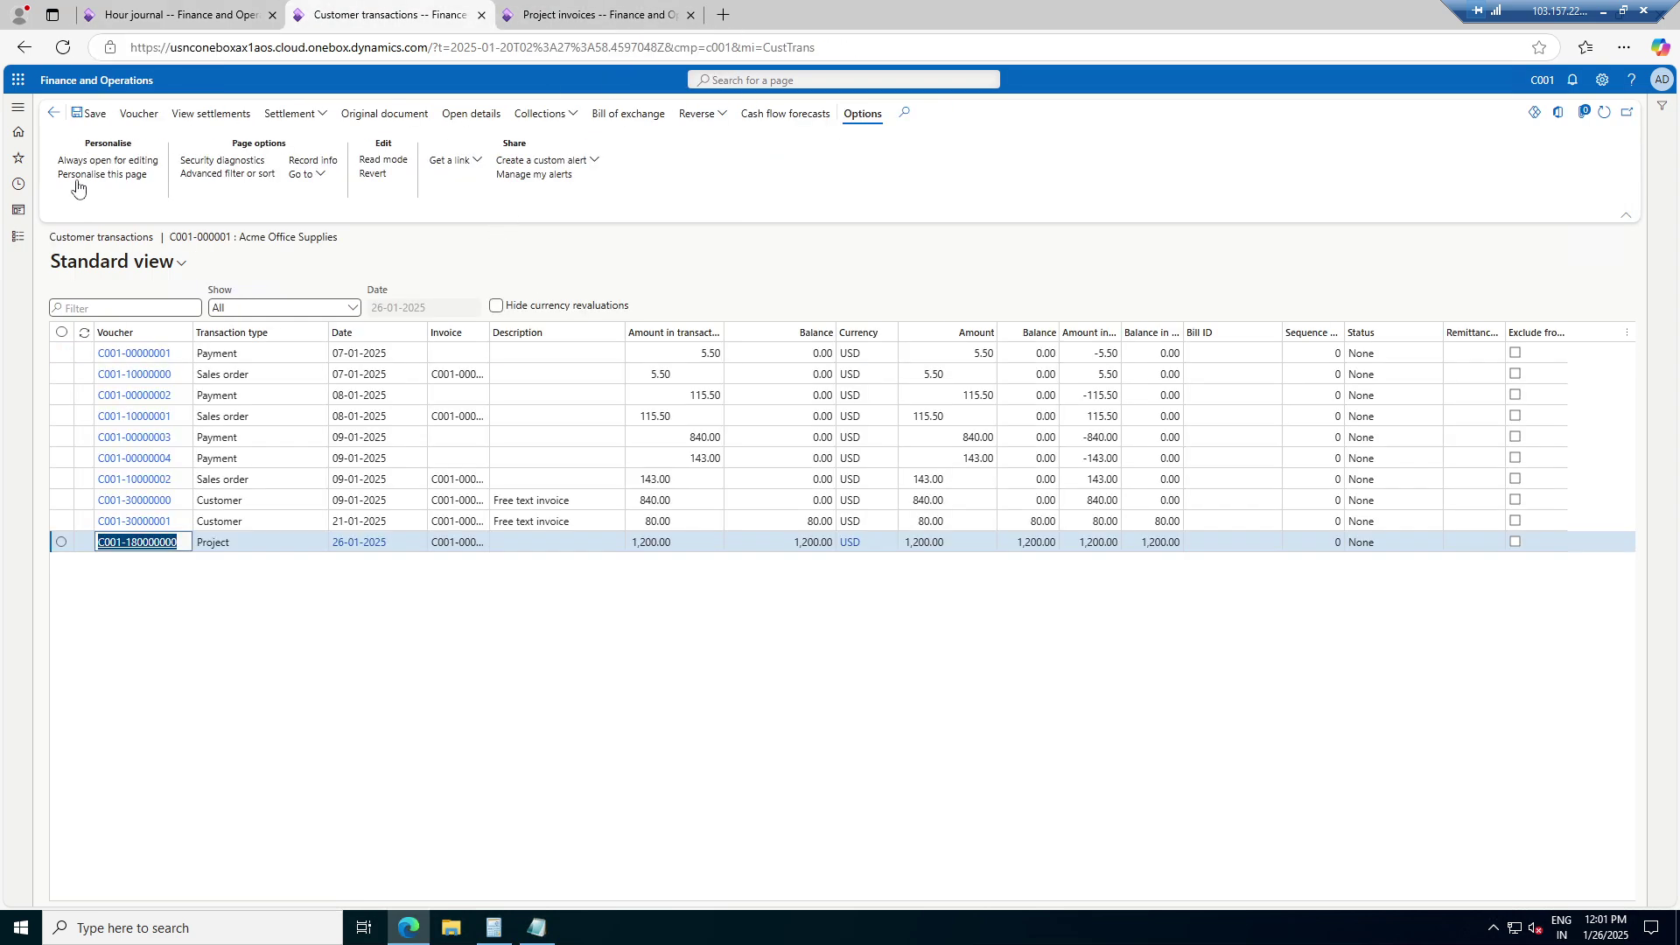
Switch to the Hour journal browser tab and delete the unnamed, unposted journal record
{"action": "left_click", "coordinate": [144, 24]}
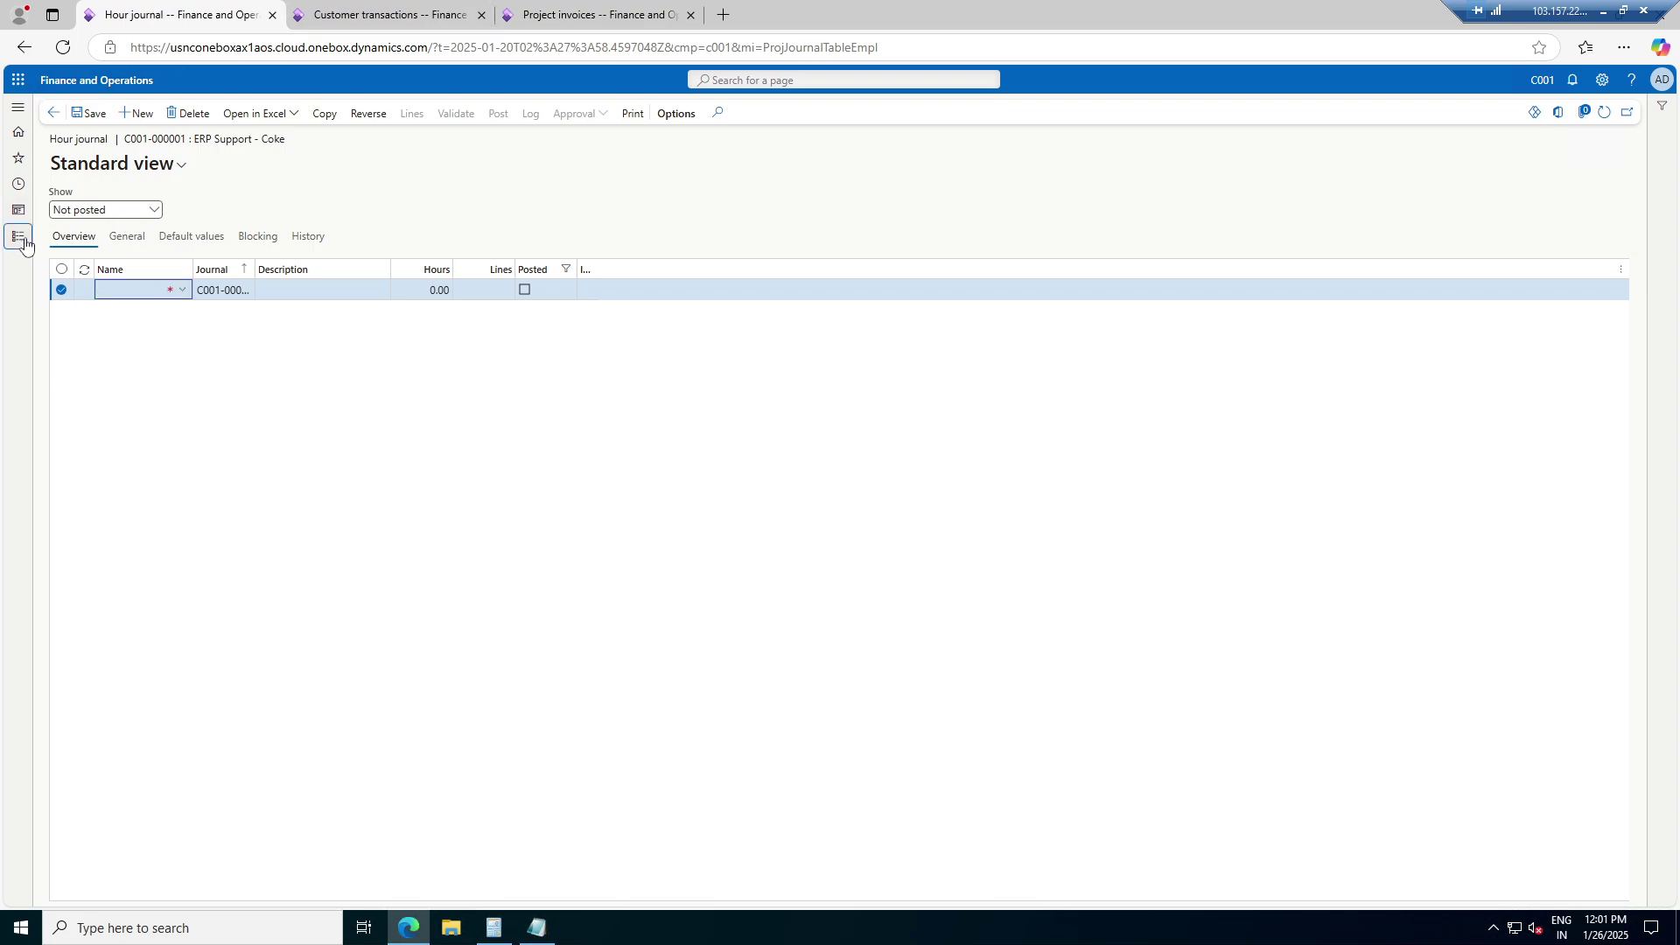
{"action": "left_click", "coordinate": [23, 241]}
{"action": "left_click", "coordinate": [1004, 212]}
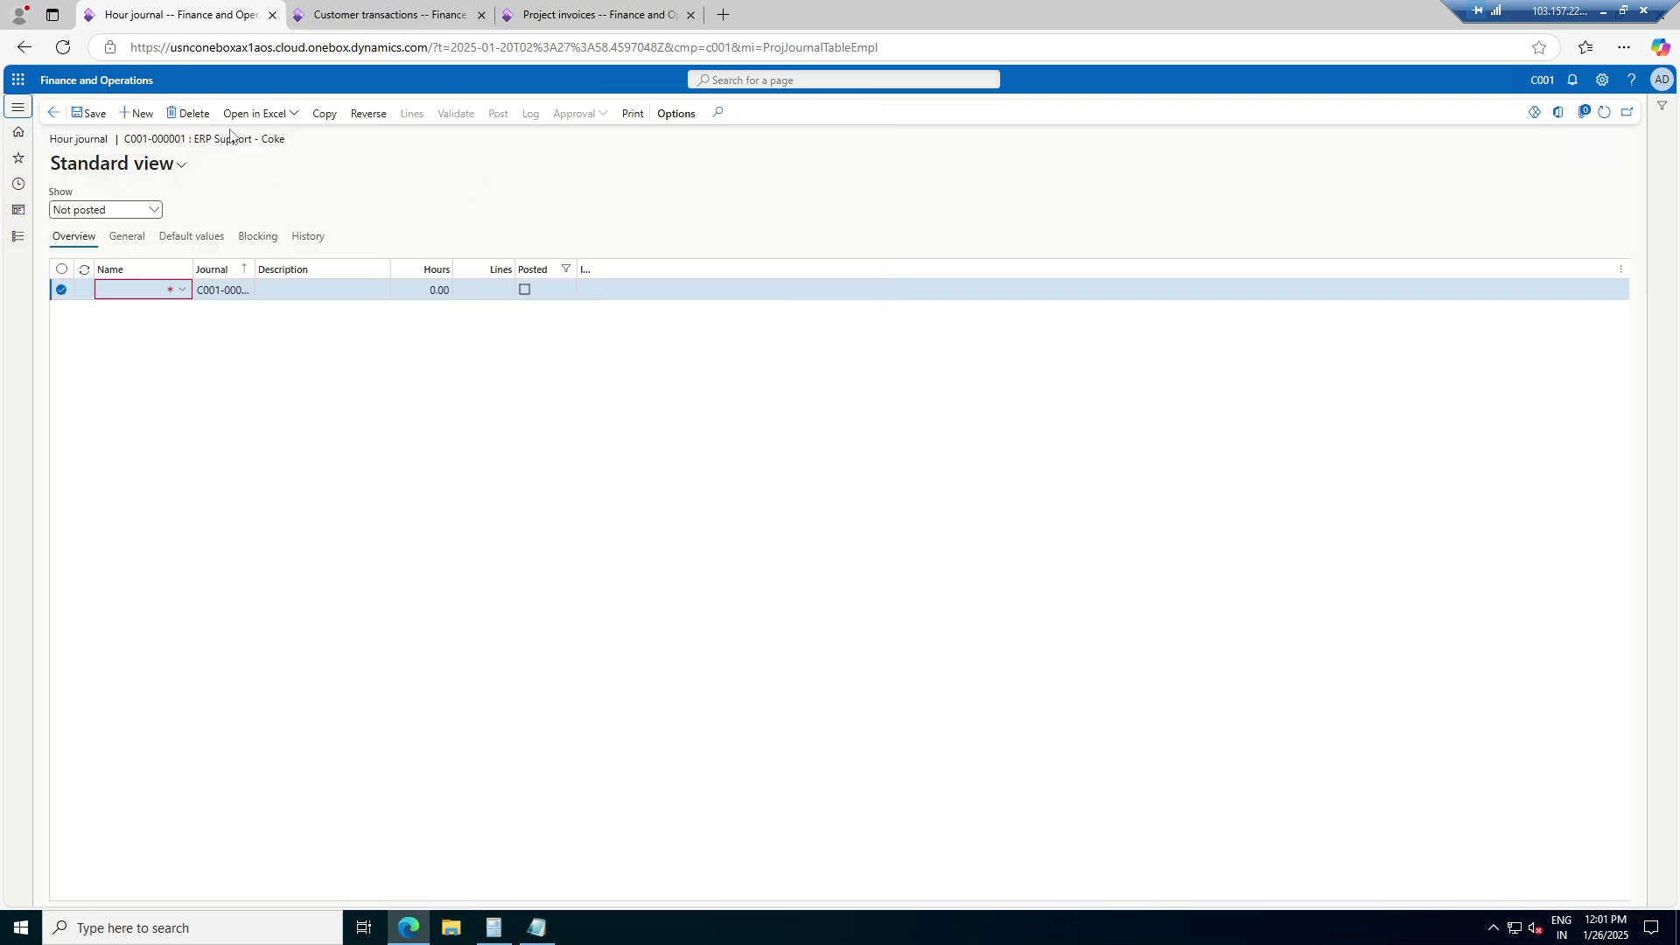
{"action": "left_click", "coordinate": [187, 114]}
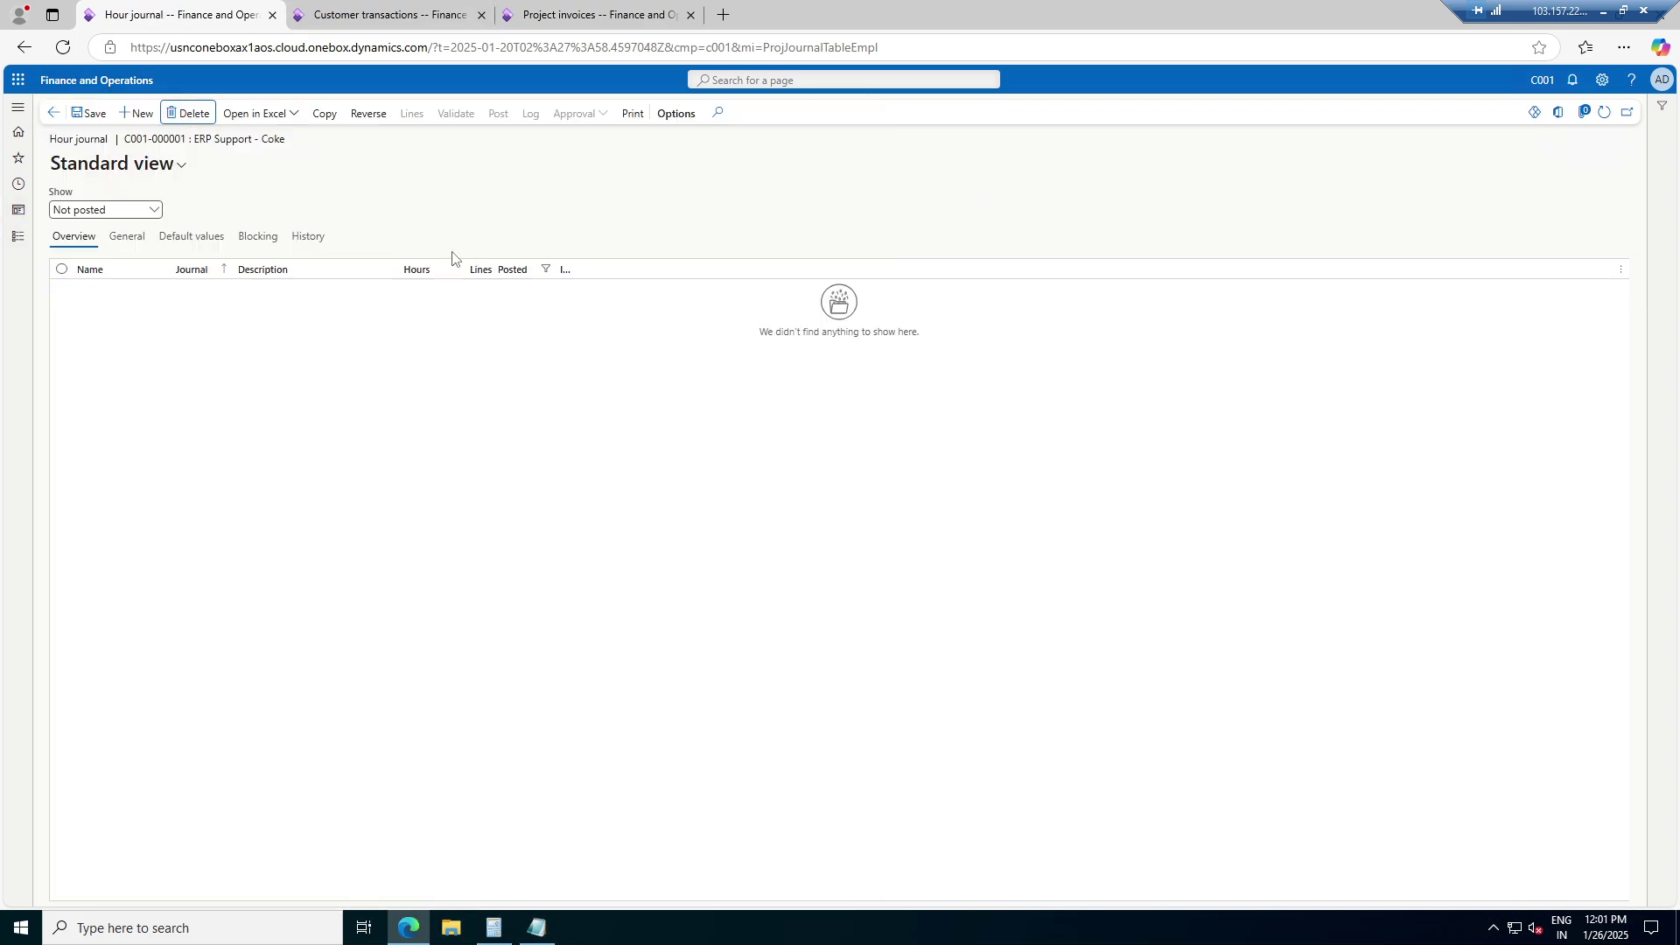
Create a customer payment journal with the name CustPay in Accounts receivable
{"action": "left_click", "coordinate": [19, 237]}
{"action": "left_click", "coordinate": [114, 292]}
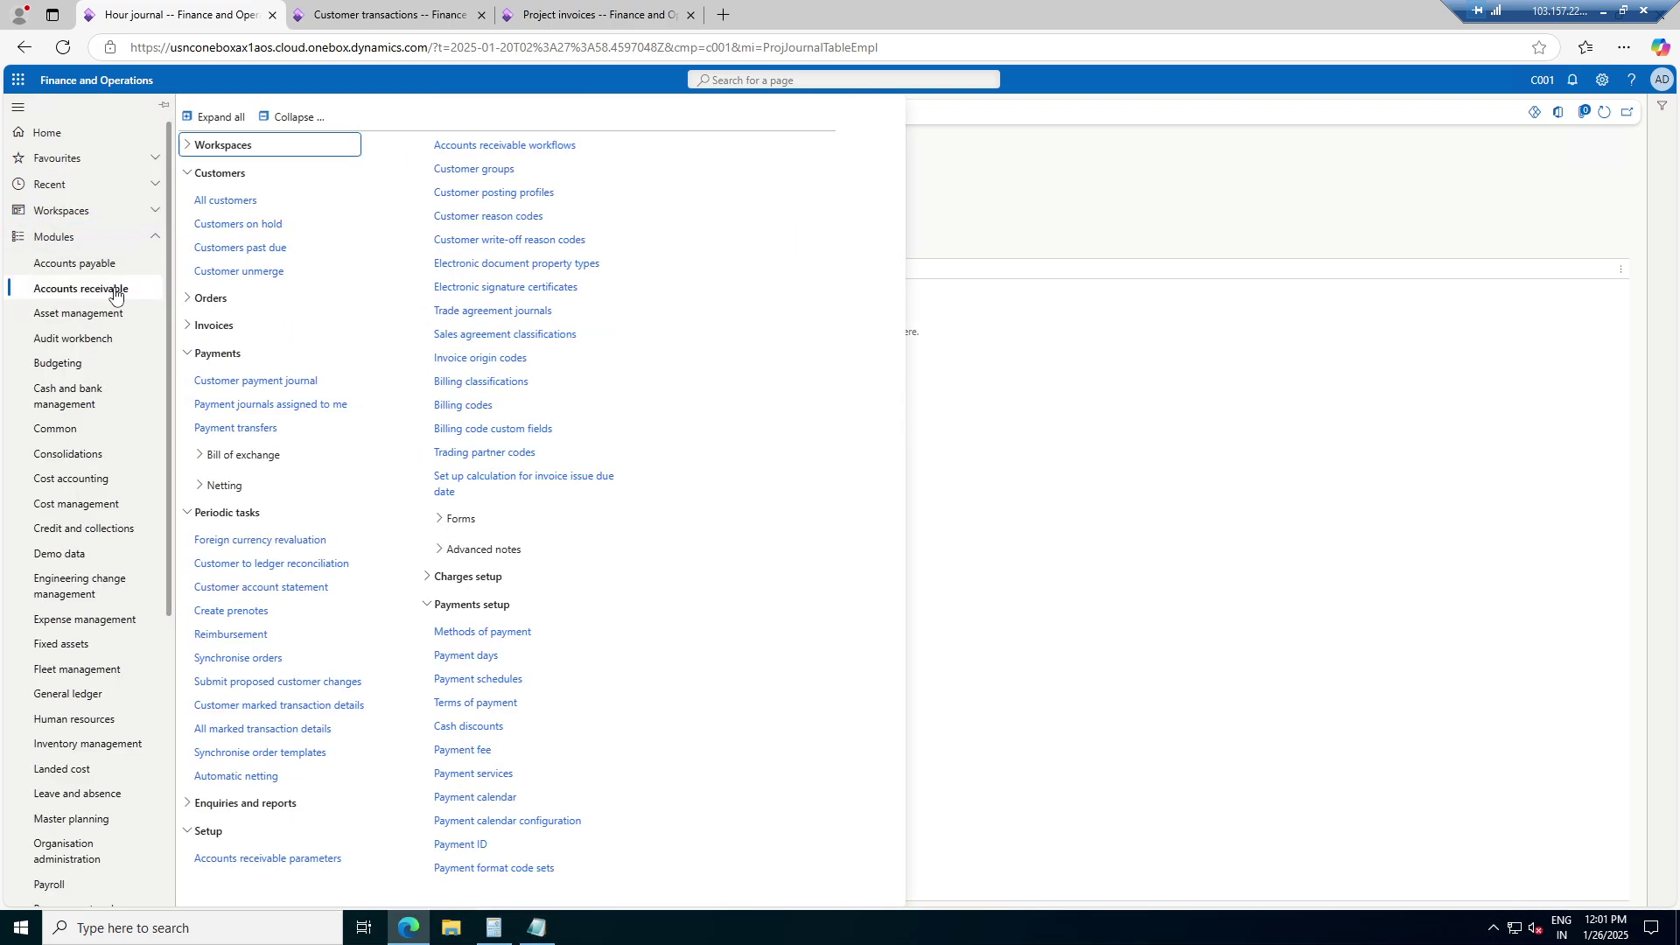
{"action": "left_click", "coordinate": [255, 386]}
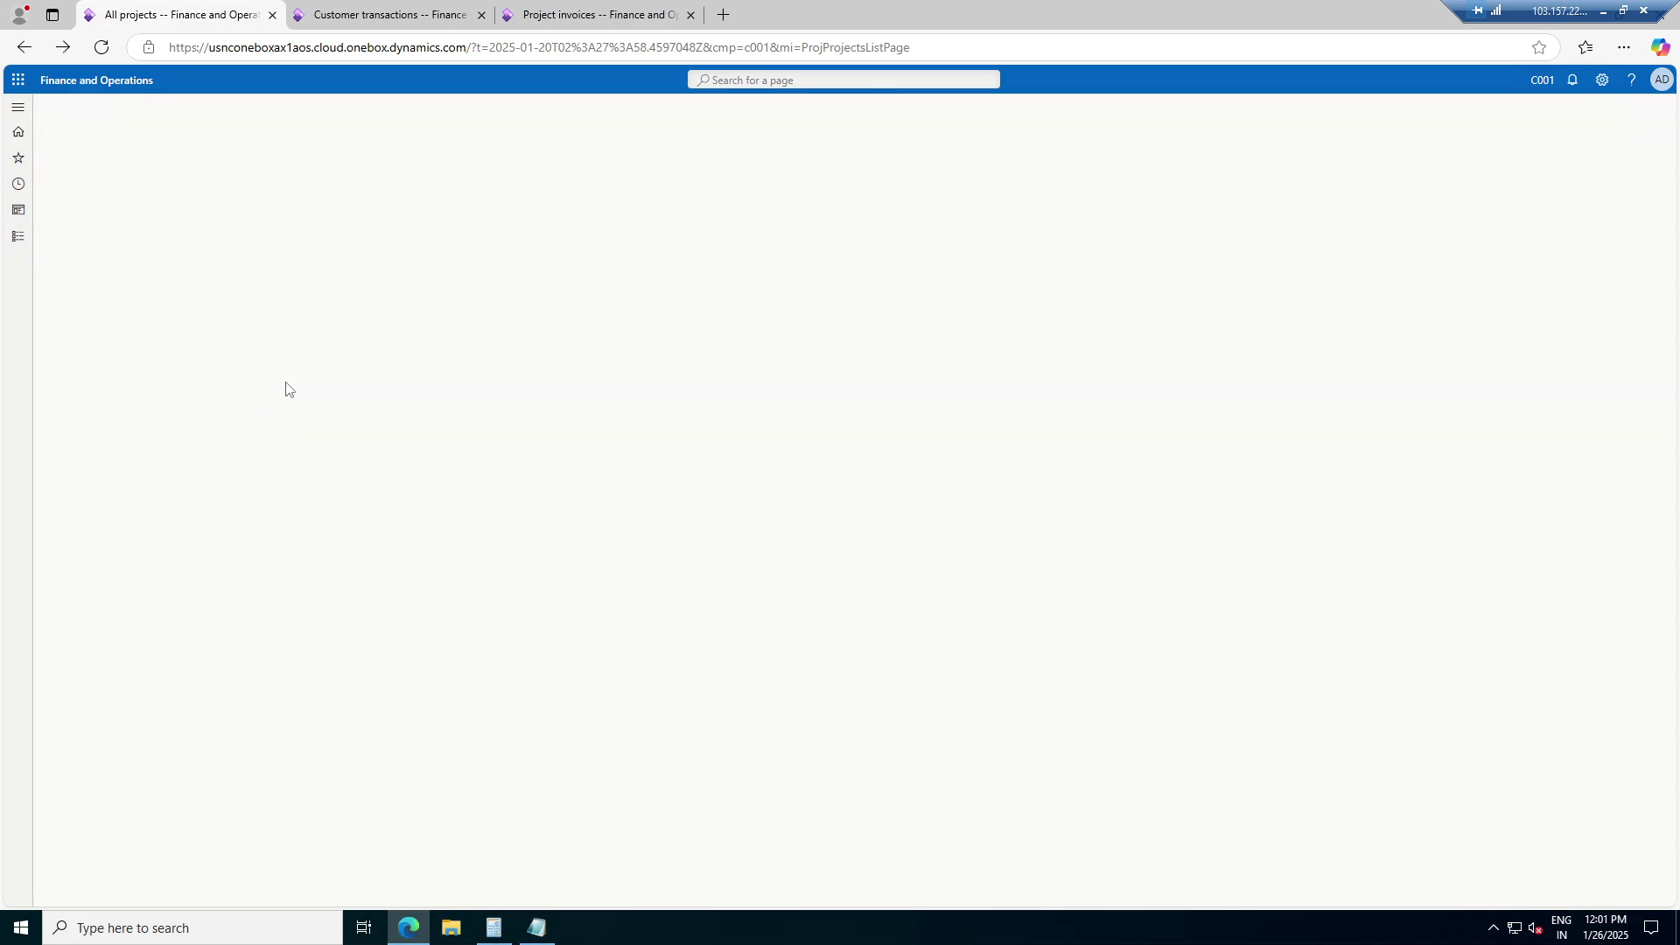
{"action": "left_click", "coordinate": [136, 115]}
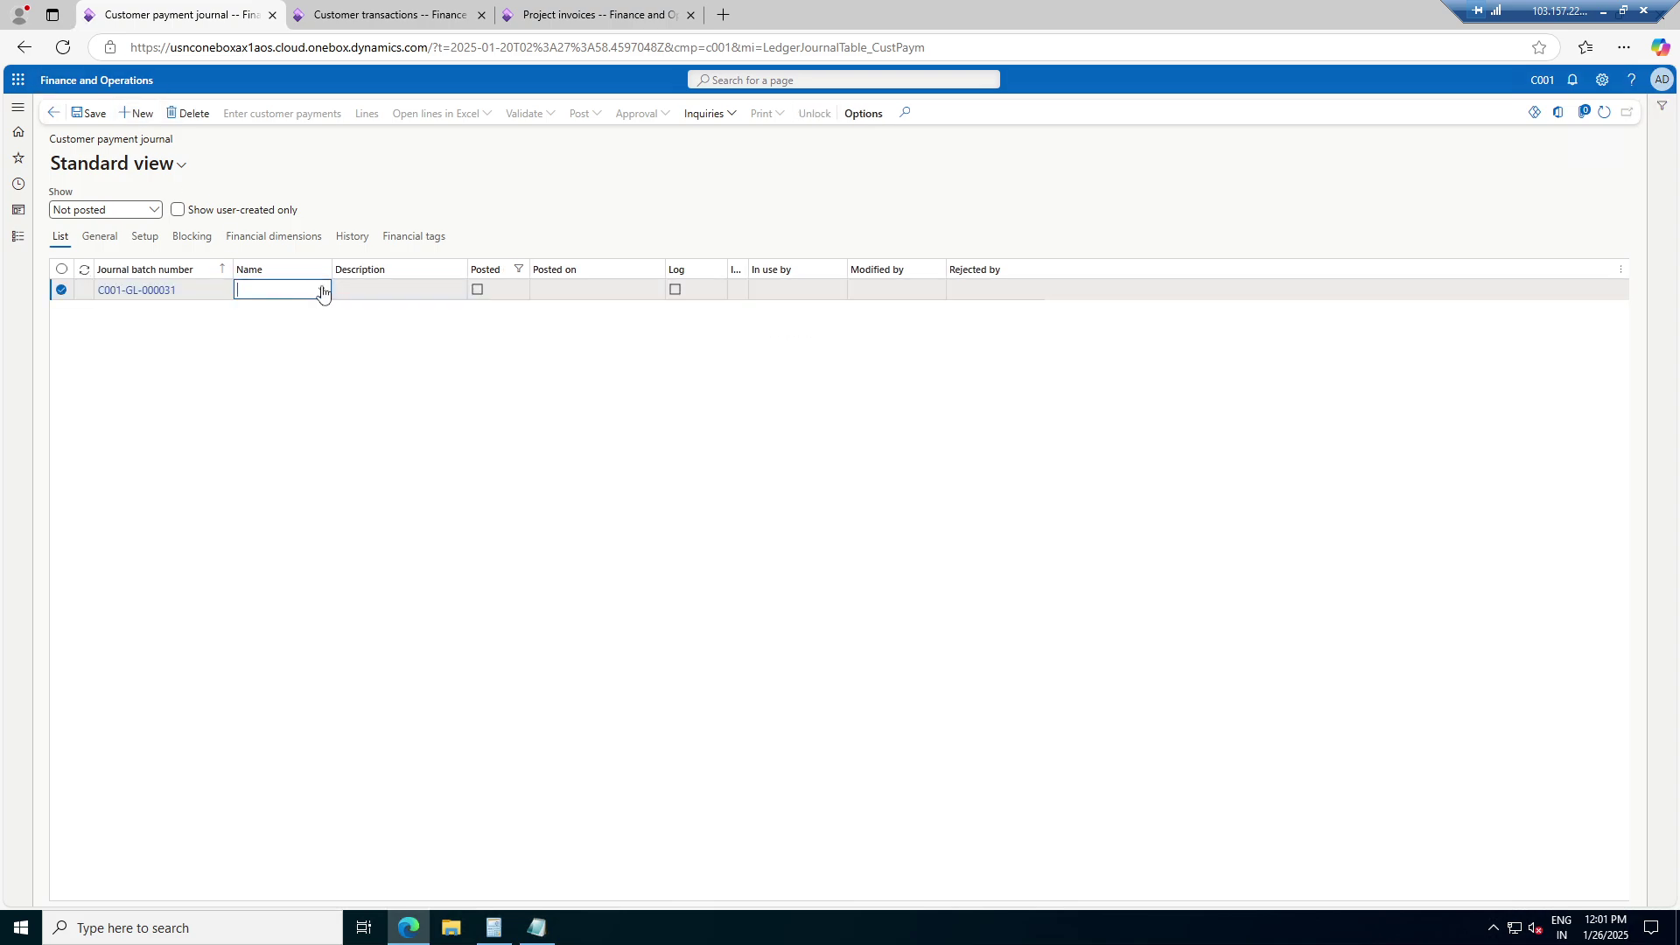
{"action": "left_click", "coordinate": [322, 292]}
{"action": "left_click", "coordinate": [333, 333]}
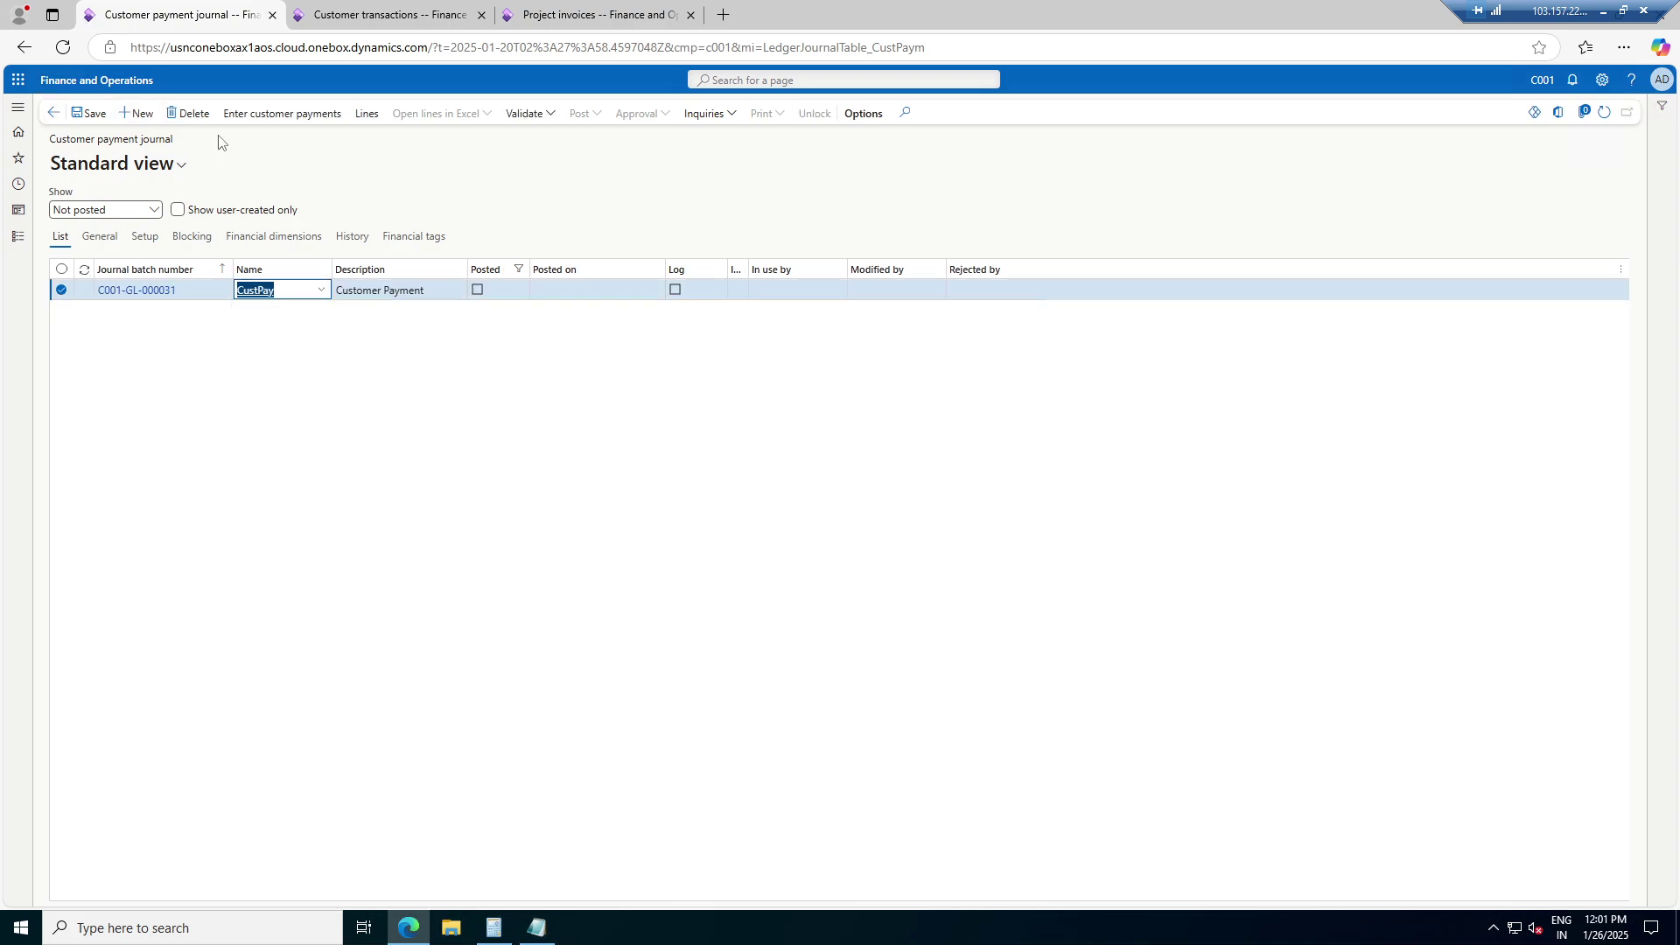
Open the CustPay journal's lines, choose Acme Office Supplies as the payment line's customer account and save it
{"action": "left_click", "coordinate": [376, 118]}
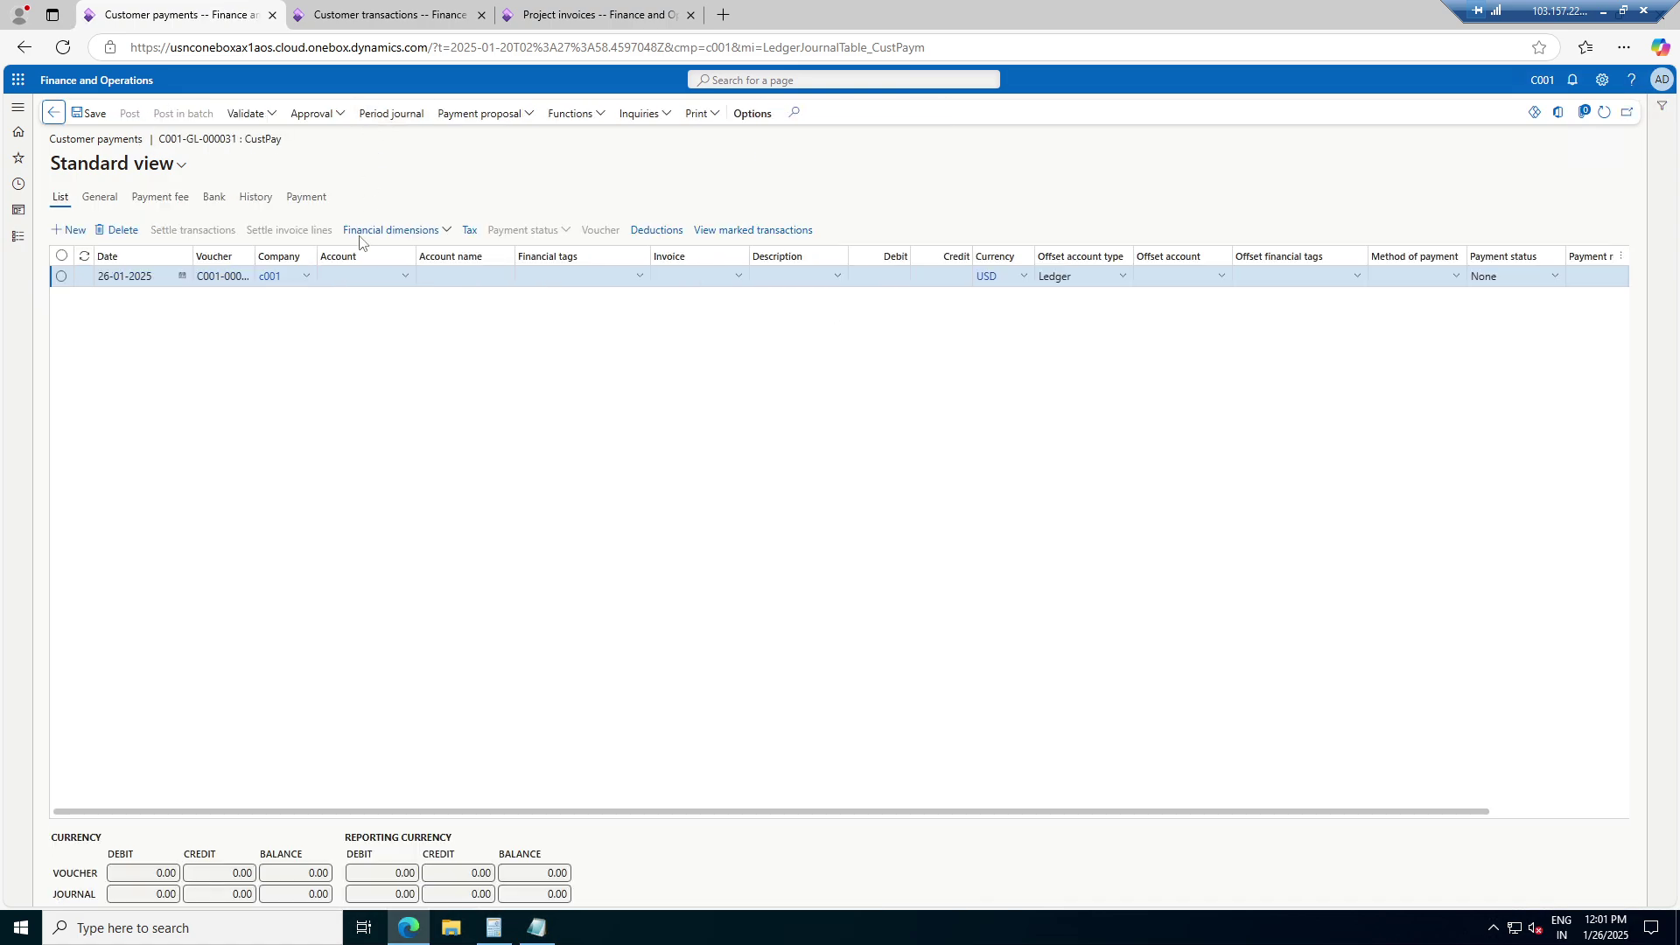
{"action": "left_click", "coordinate": [404, 277]}
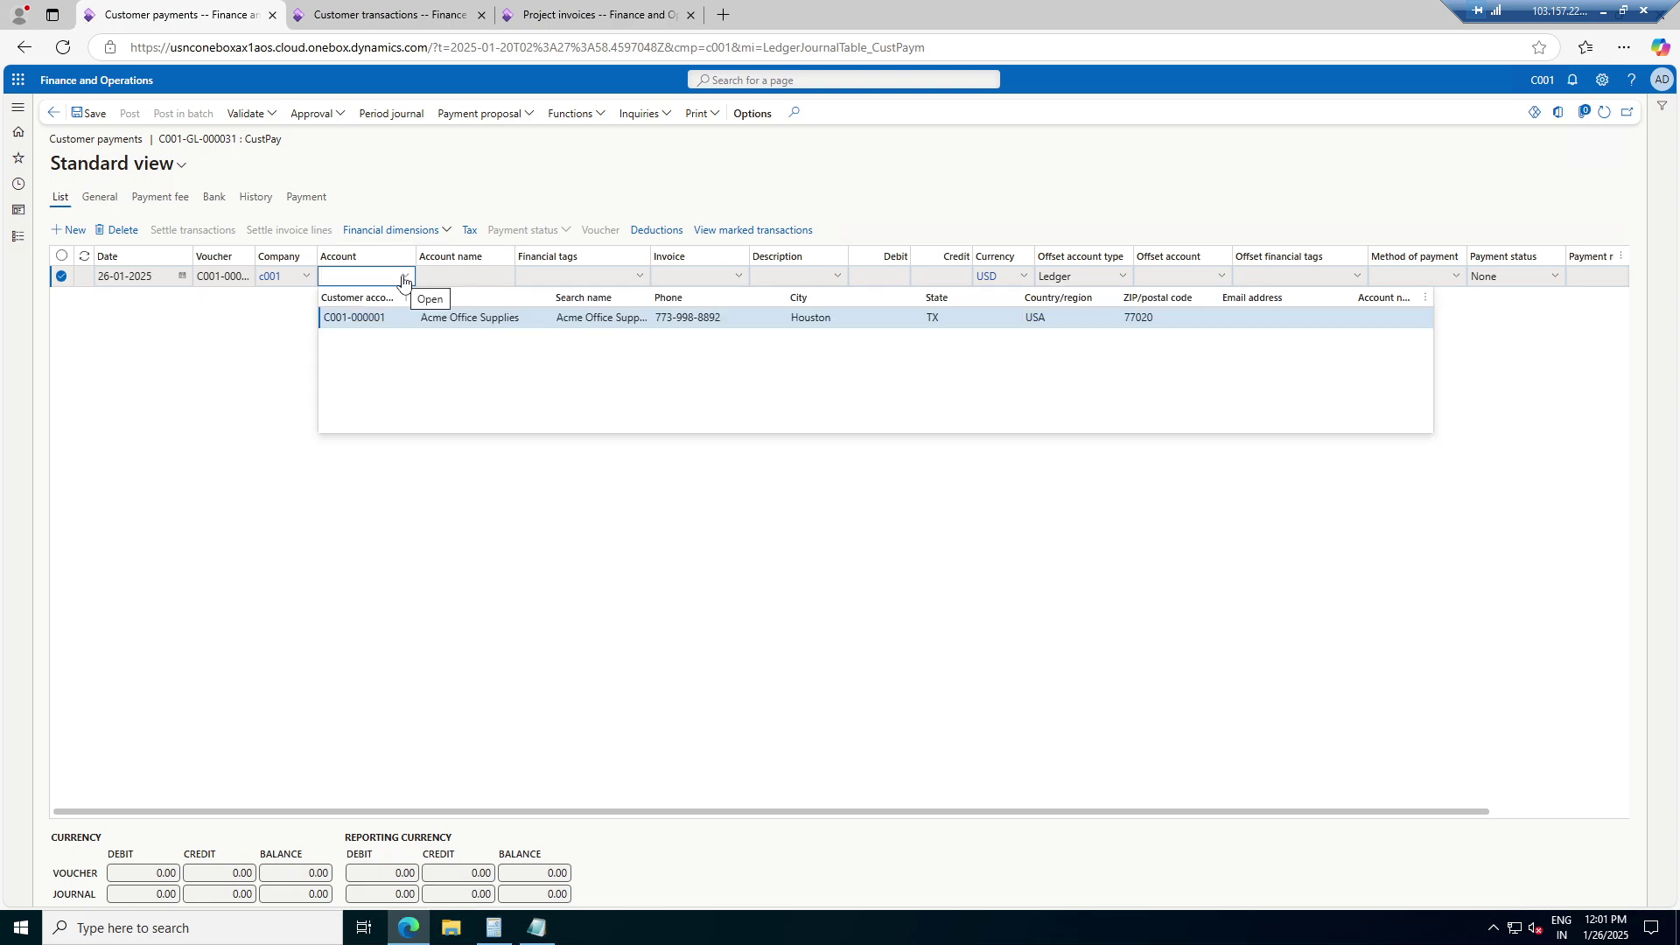
{"action": "left_click", "coordinate": [436, 317]}
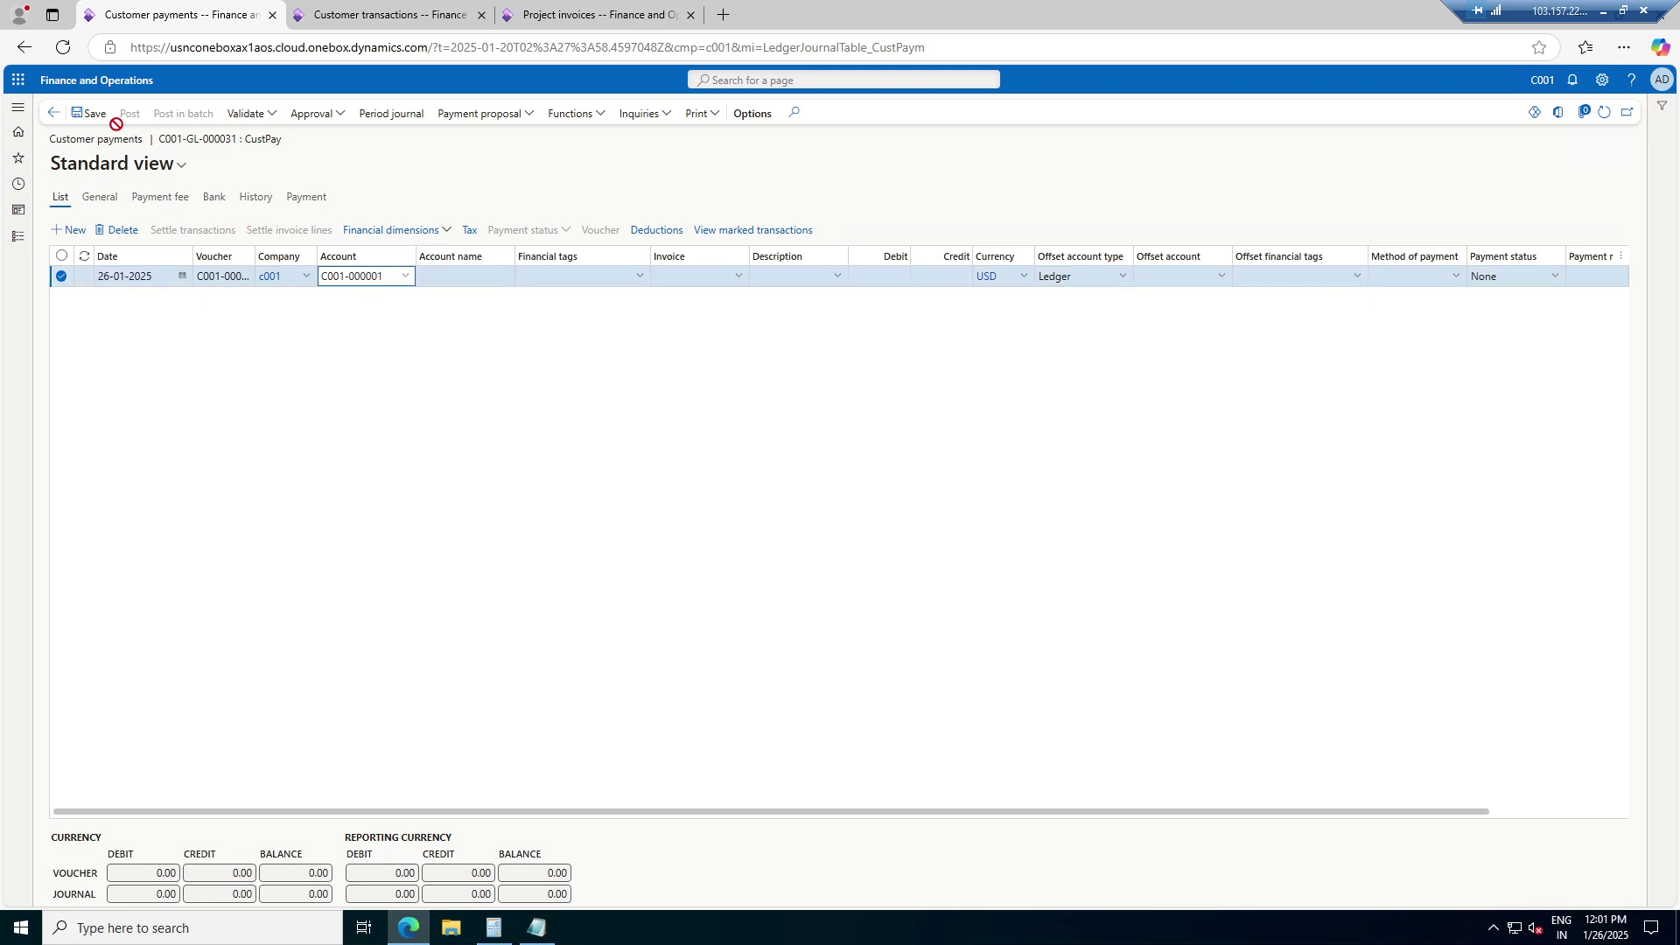
{"action": "left_click", "coordinate": [88, 113]}
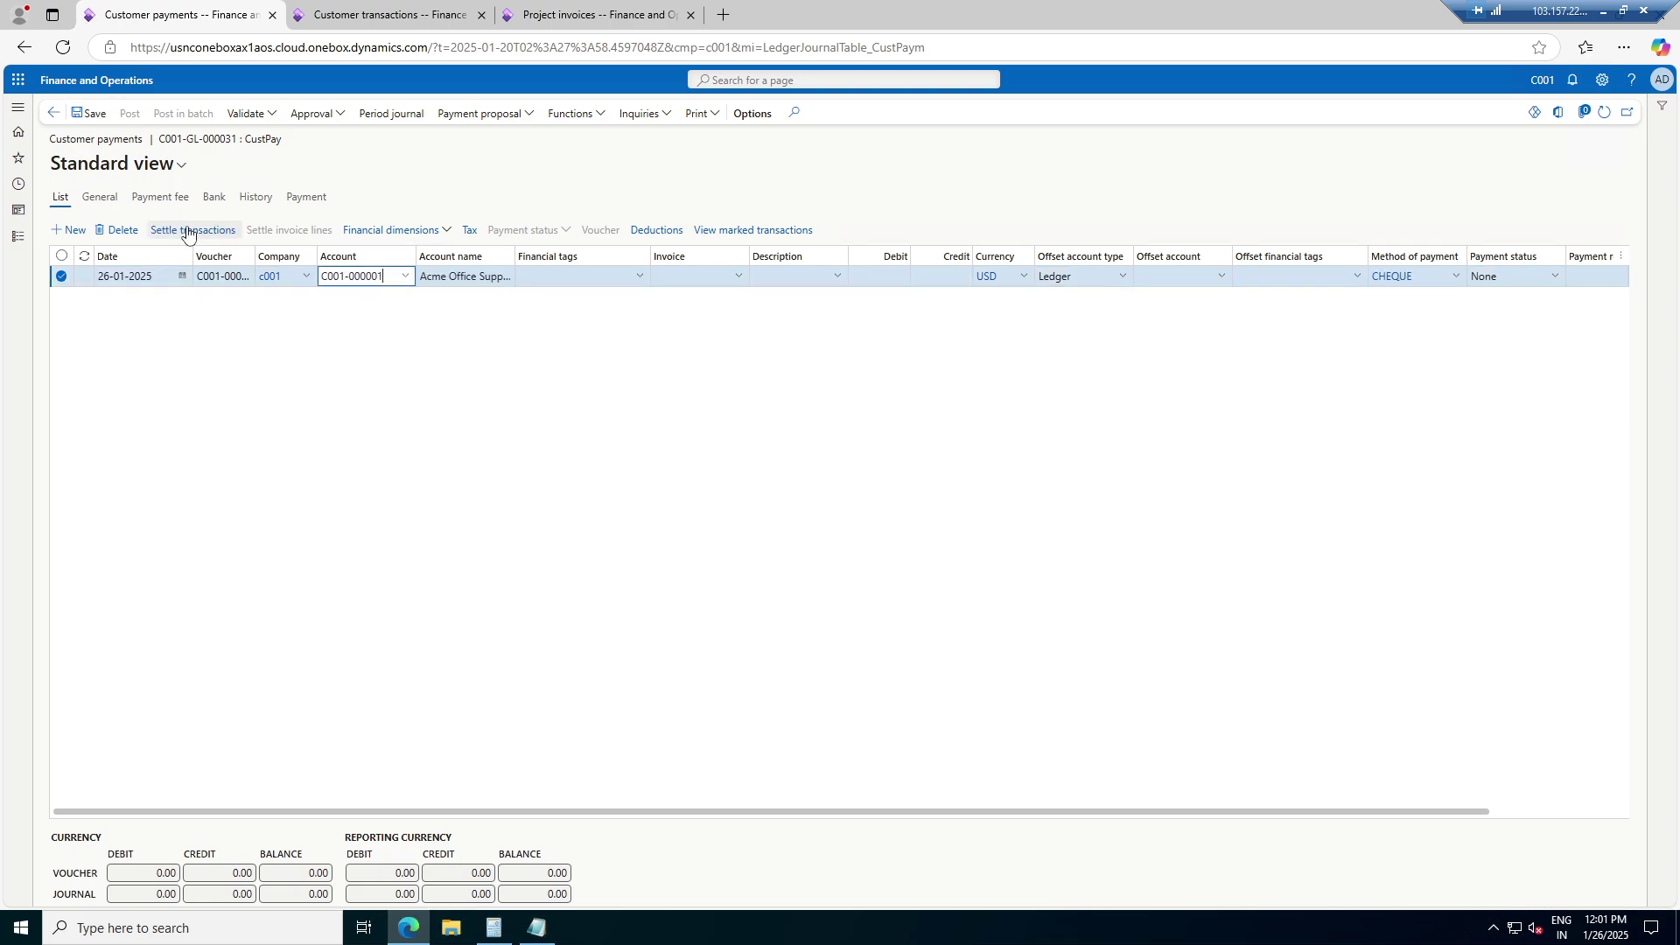
Settle the payment line against the customer's 1,200.00 invoice and set its offset account type to Bank with offset account B001
{"action": "left_click", "coordinate": [205, 230]}
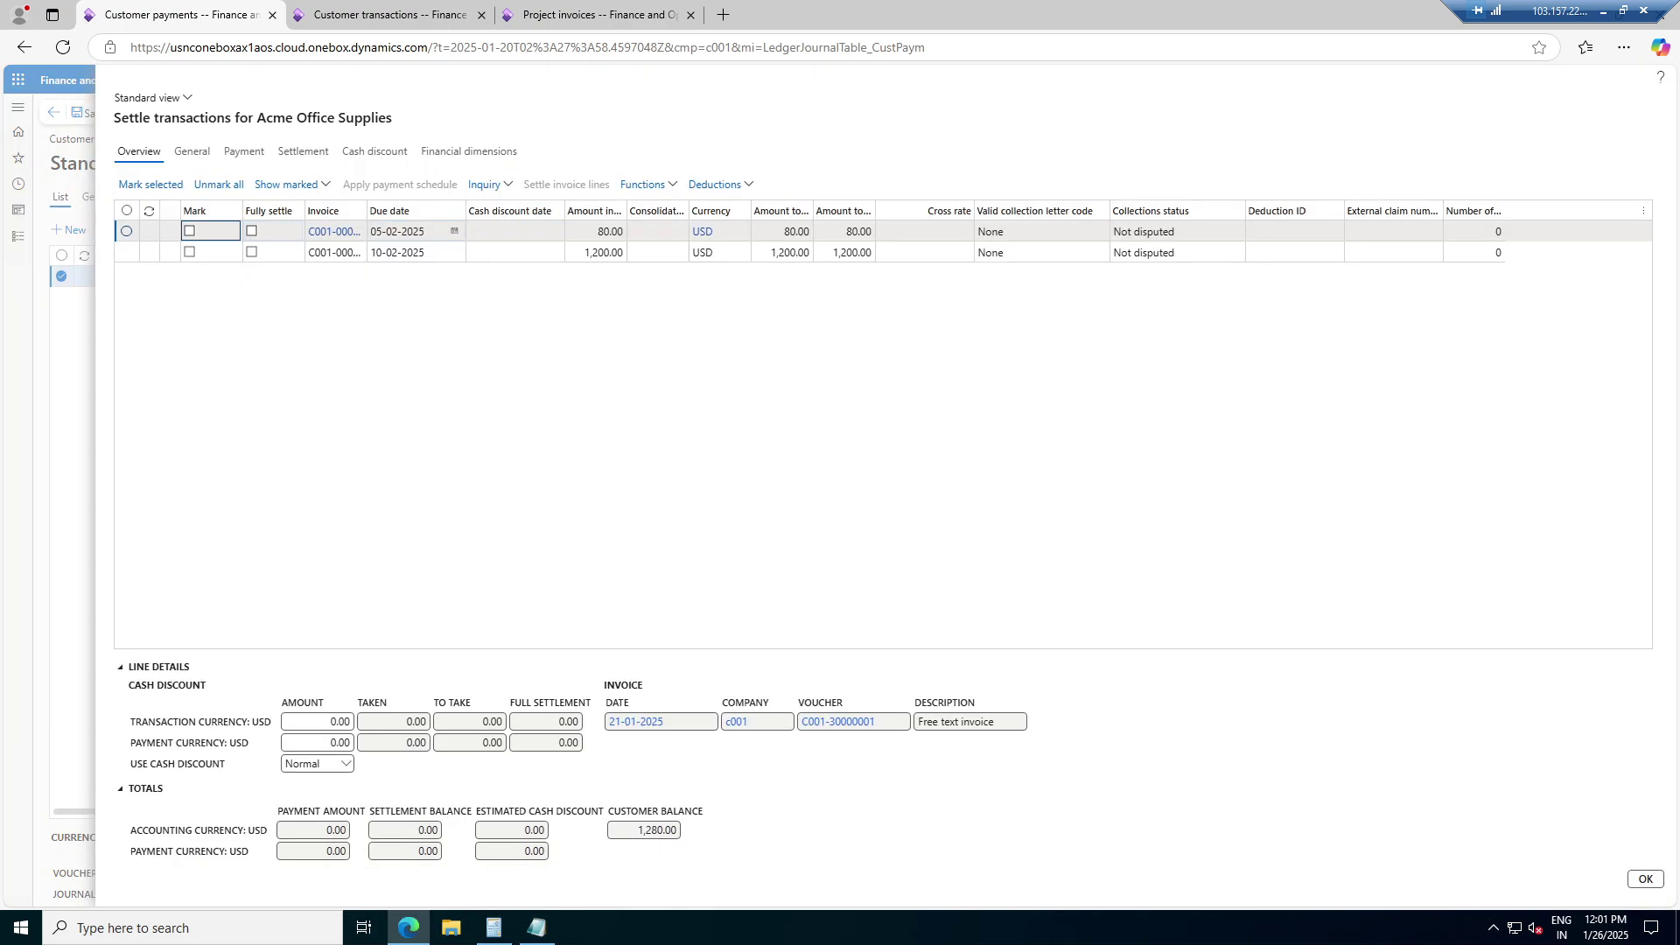
{"action": "left_click", "coordinate": [189, 252]}
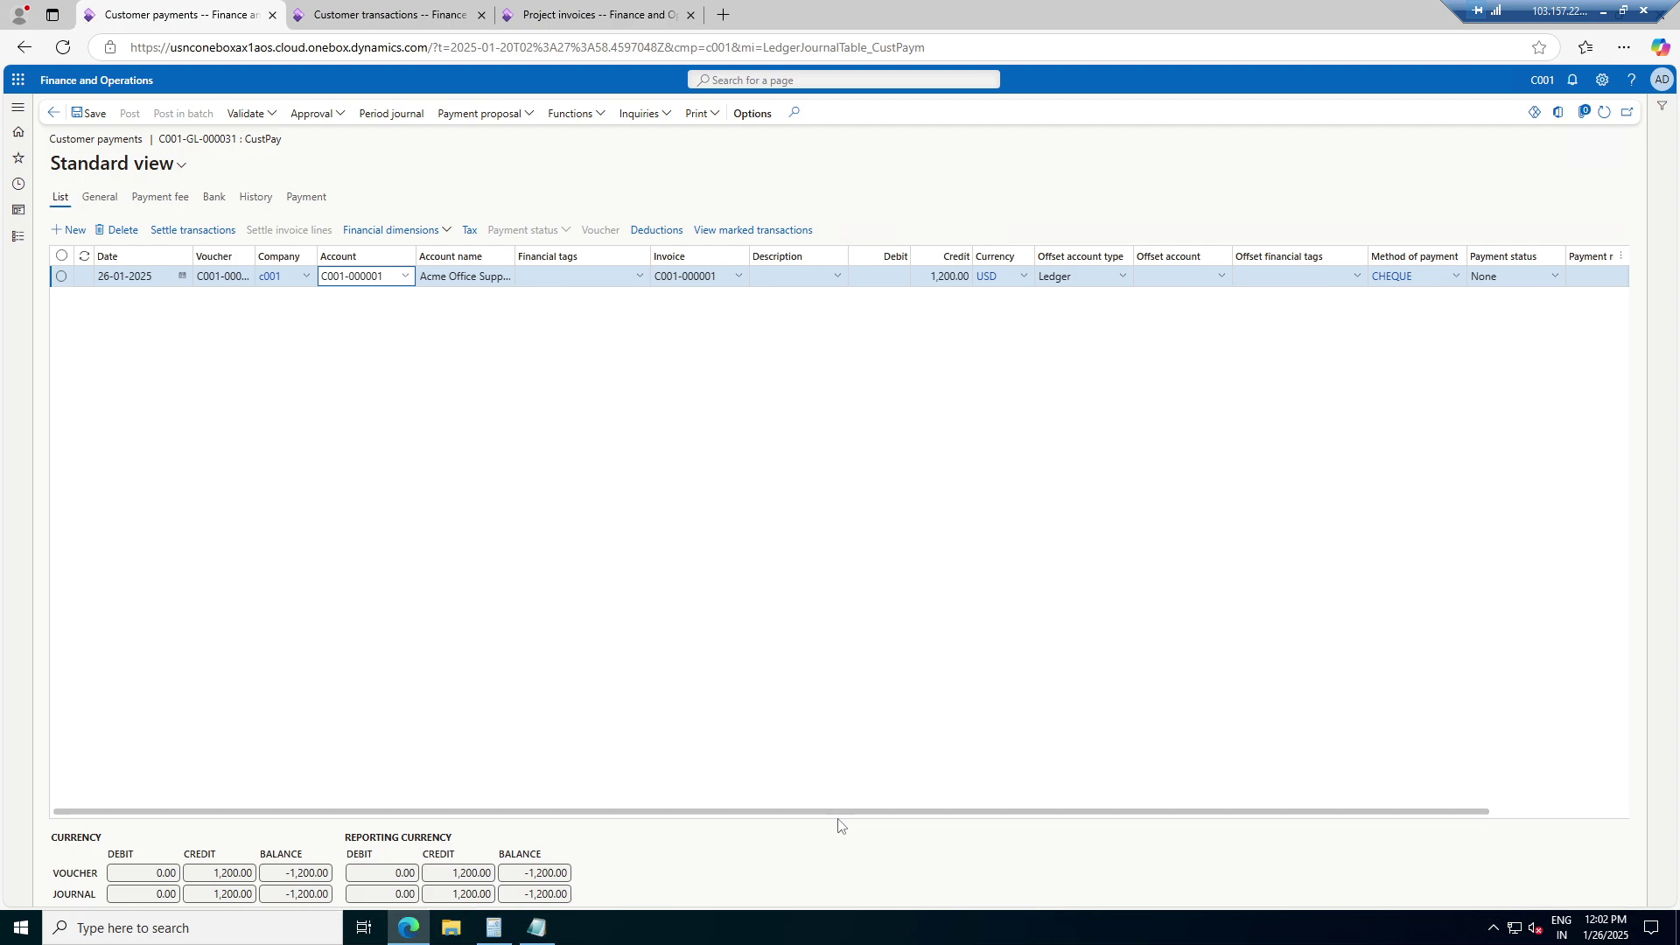
{"action": "left_click_drag", "start_coordinate": [839, 812], "coordinate": [1331, 750]}
{"action": "left_click", "coordinate": [1067, 279]}
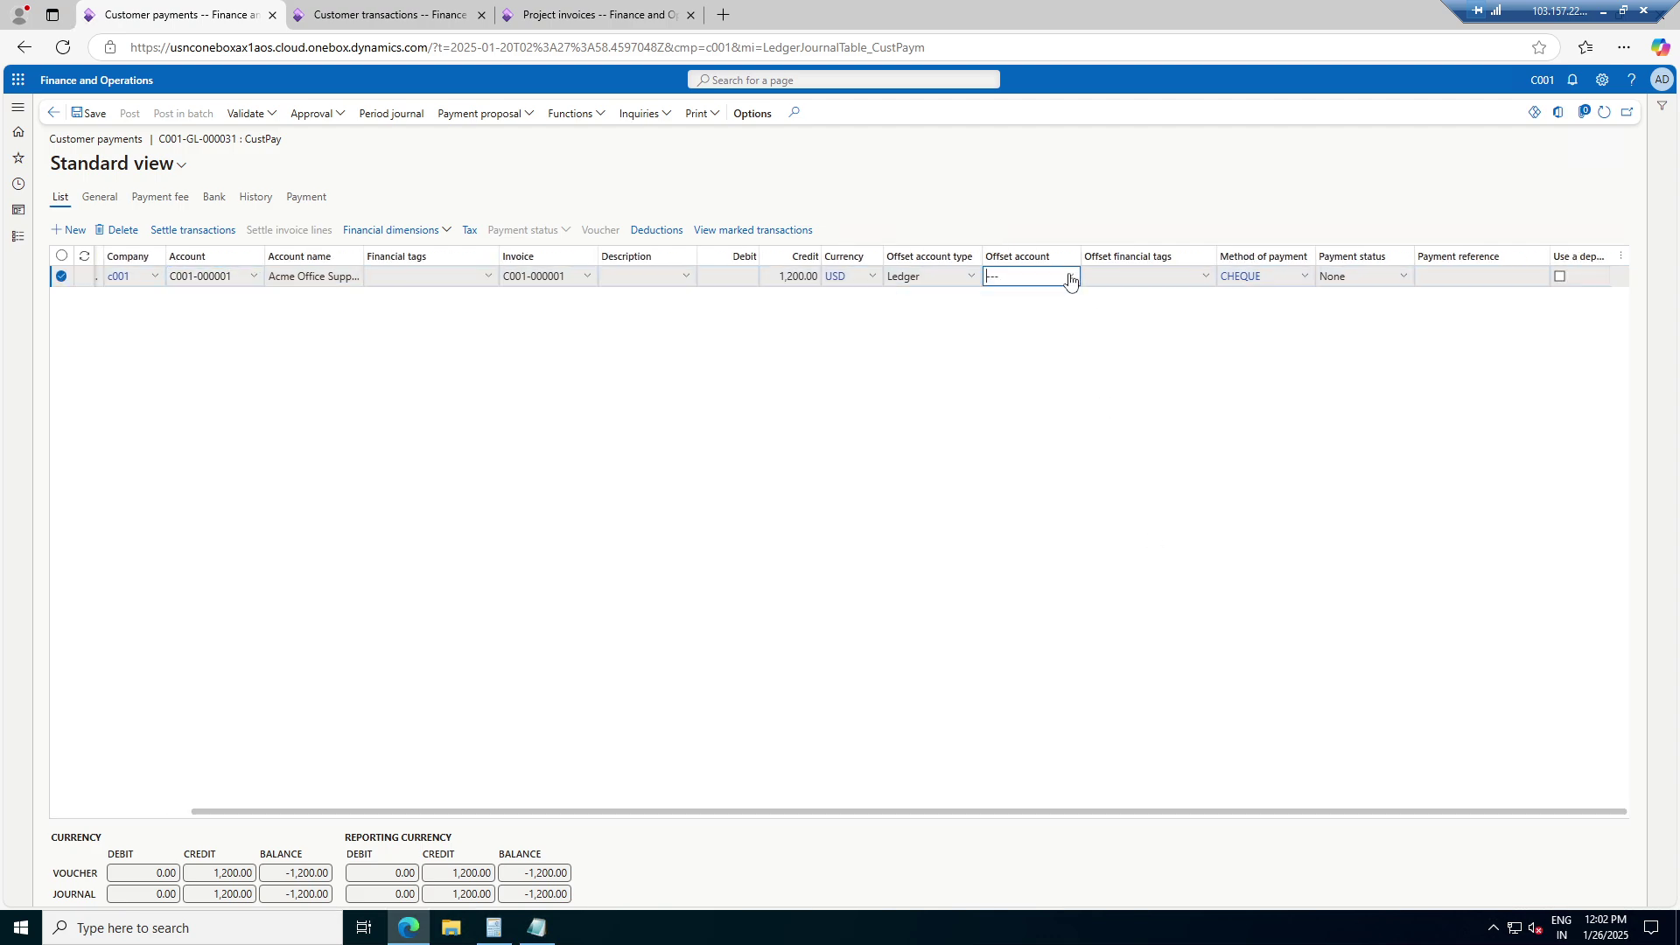
{"action": "left_click", "coordinate": [1069, 278]}
{"action": "left_click", "coordinate": [973, 278]}
{"action": "left_click", "coordinate": [971, 278]}
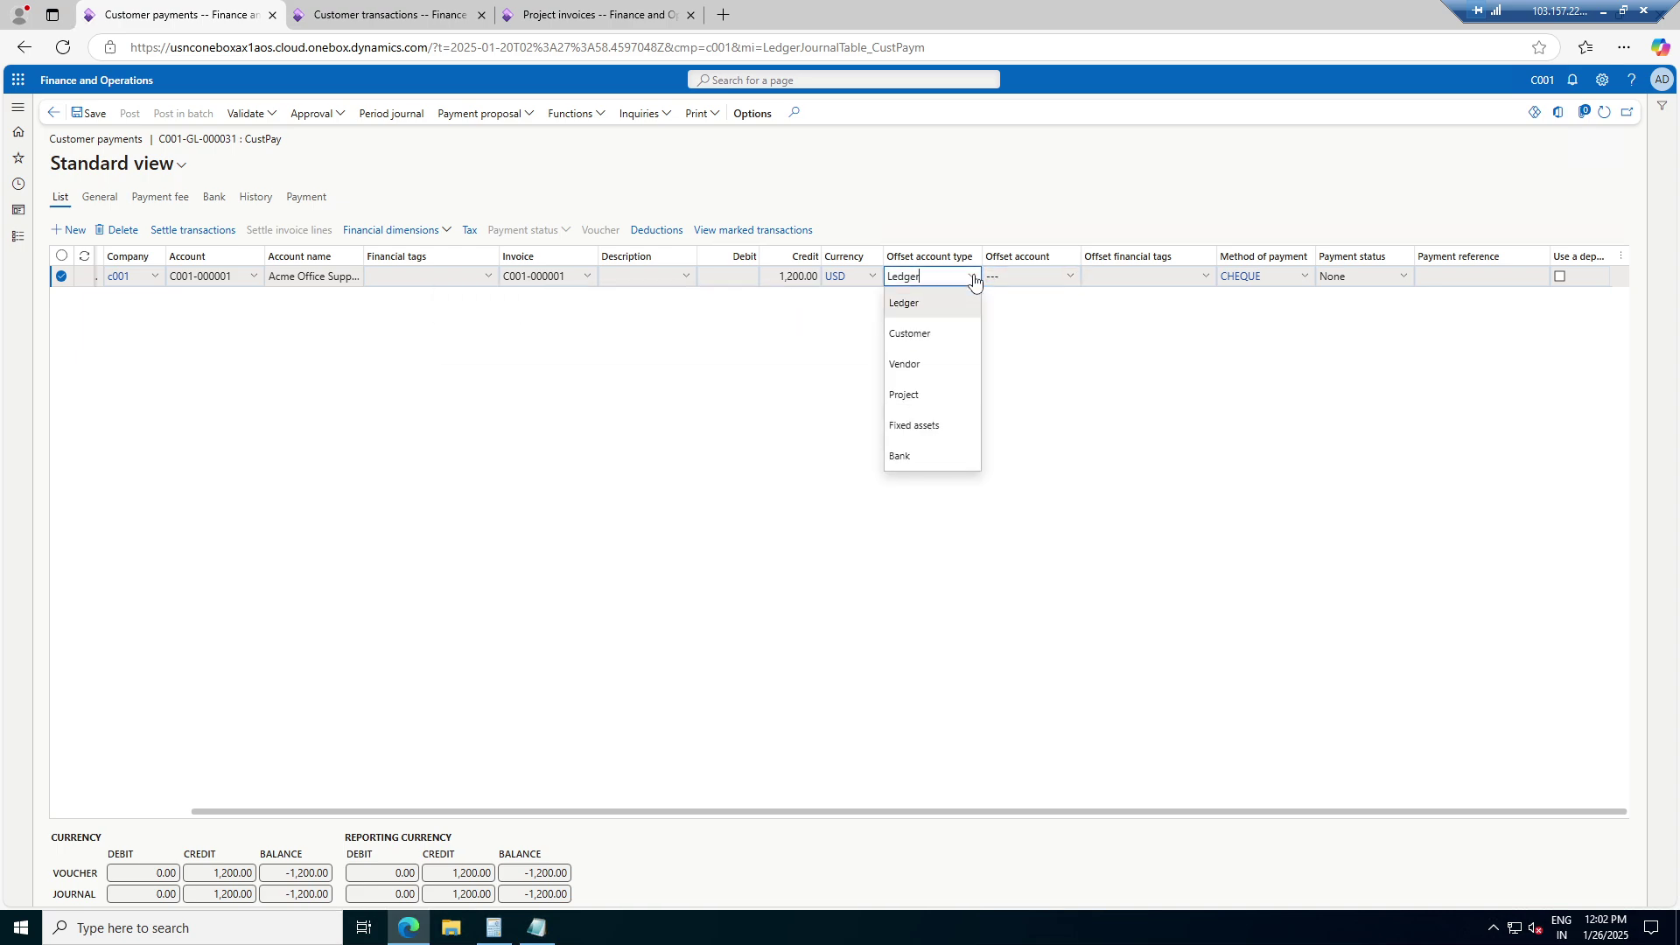
{"action": "left_click", "coordinate": [909, 454]}
{"action": "left_click", "coordinate": [1073, 278]}
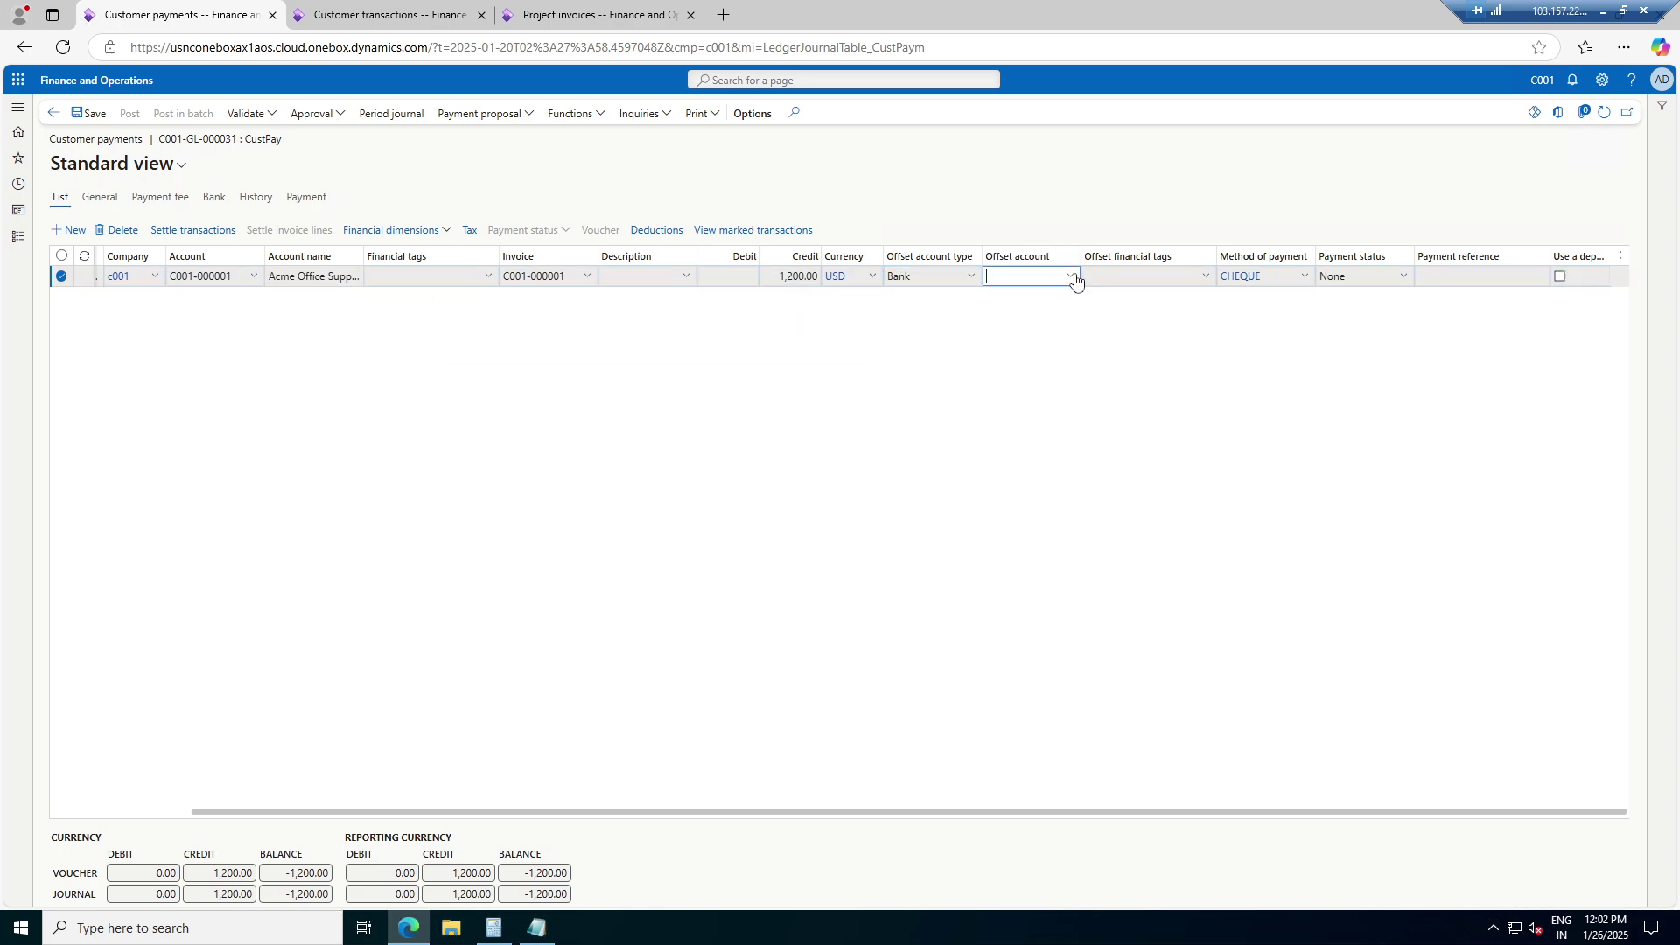
{"action": "left_click", "coordinate": [1103, 327]}
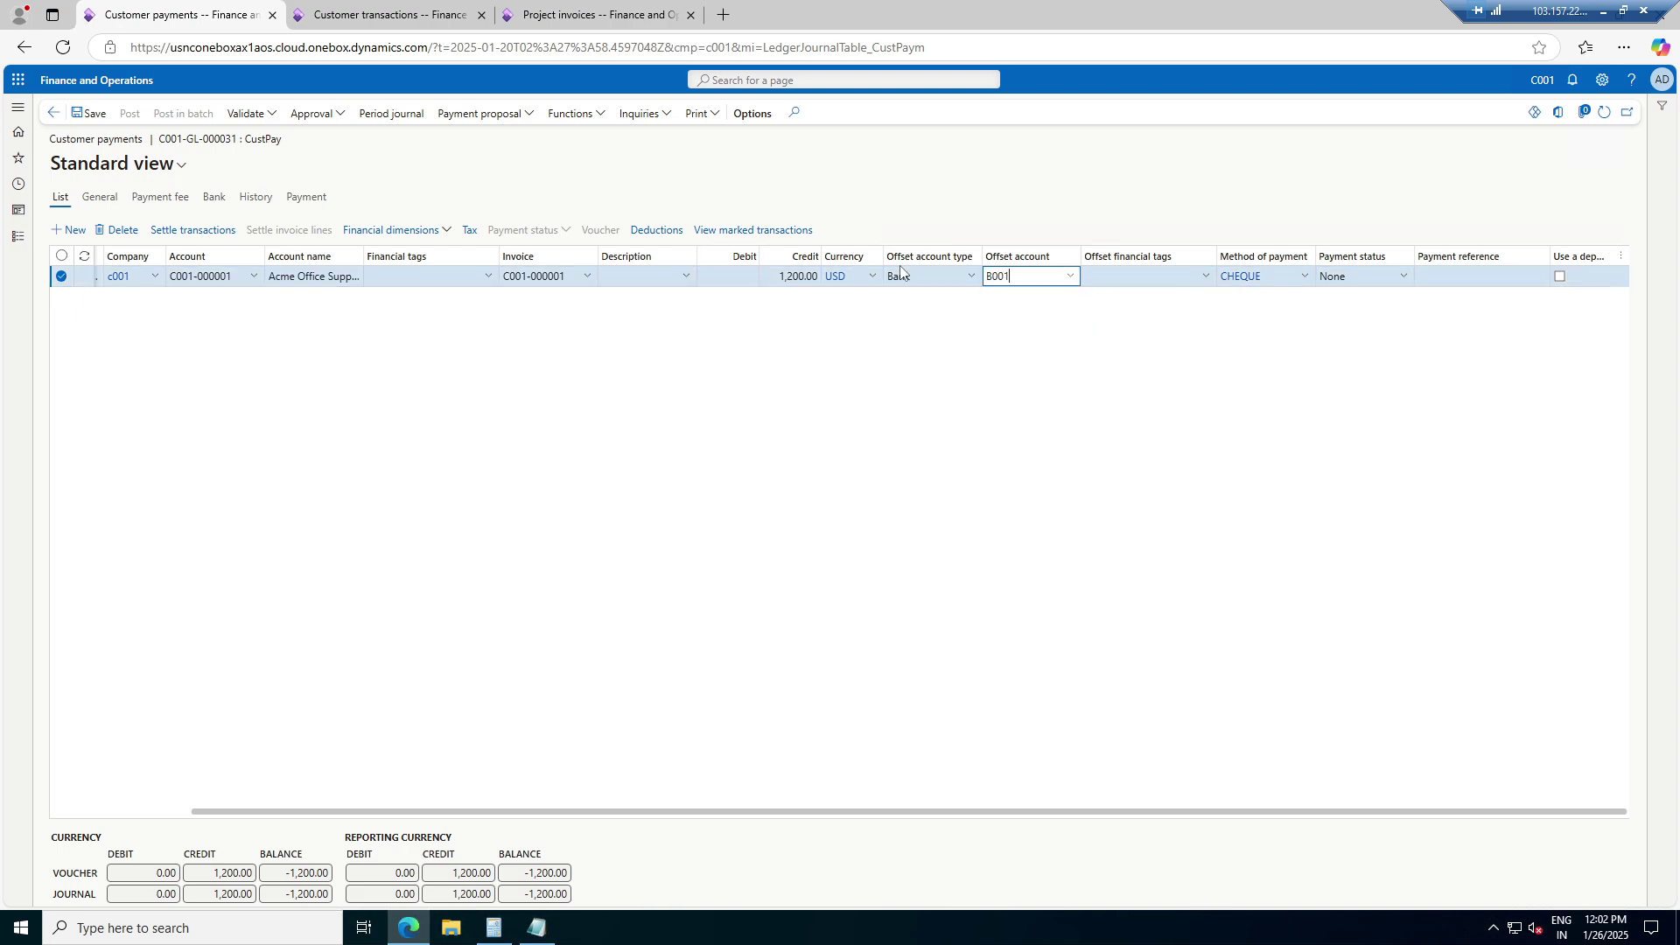
{"action": "left_click", "coordinate": [331, 115]}
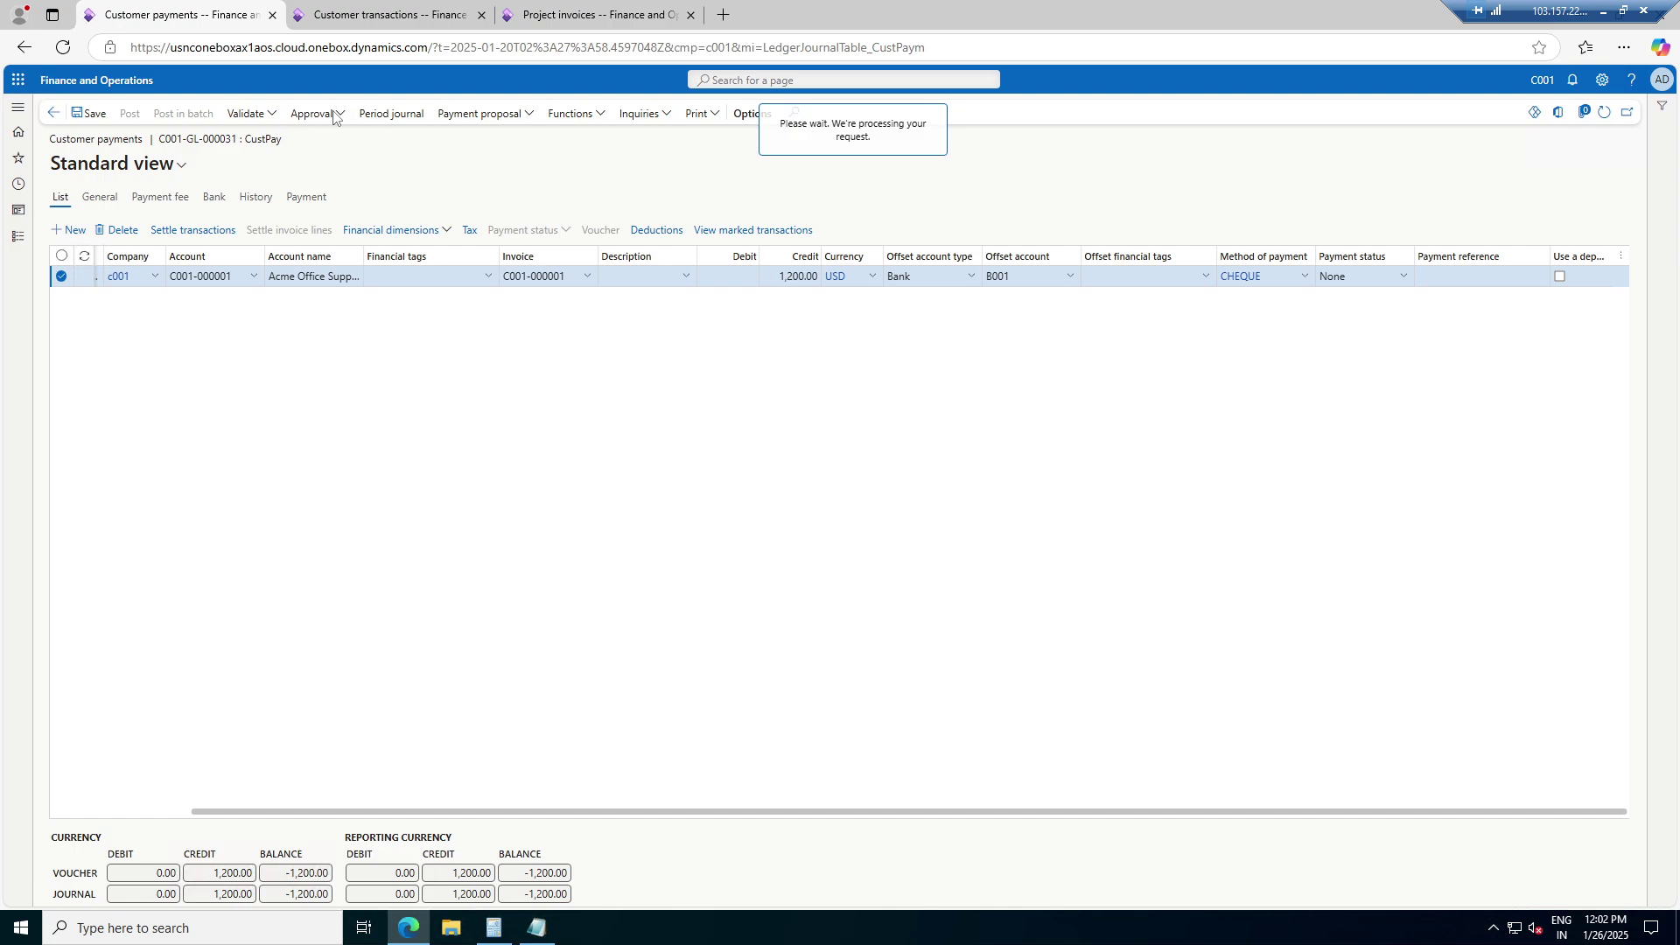
Duplicate the Project invoices browser tab, open the General ledger Trial balance there and calculate its balances
{"action": "left_click", "coordinate": [603, 14]}
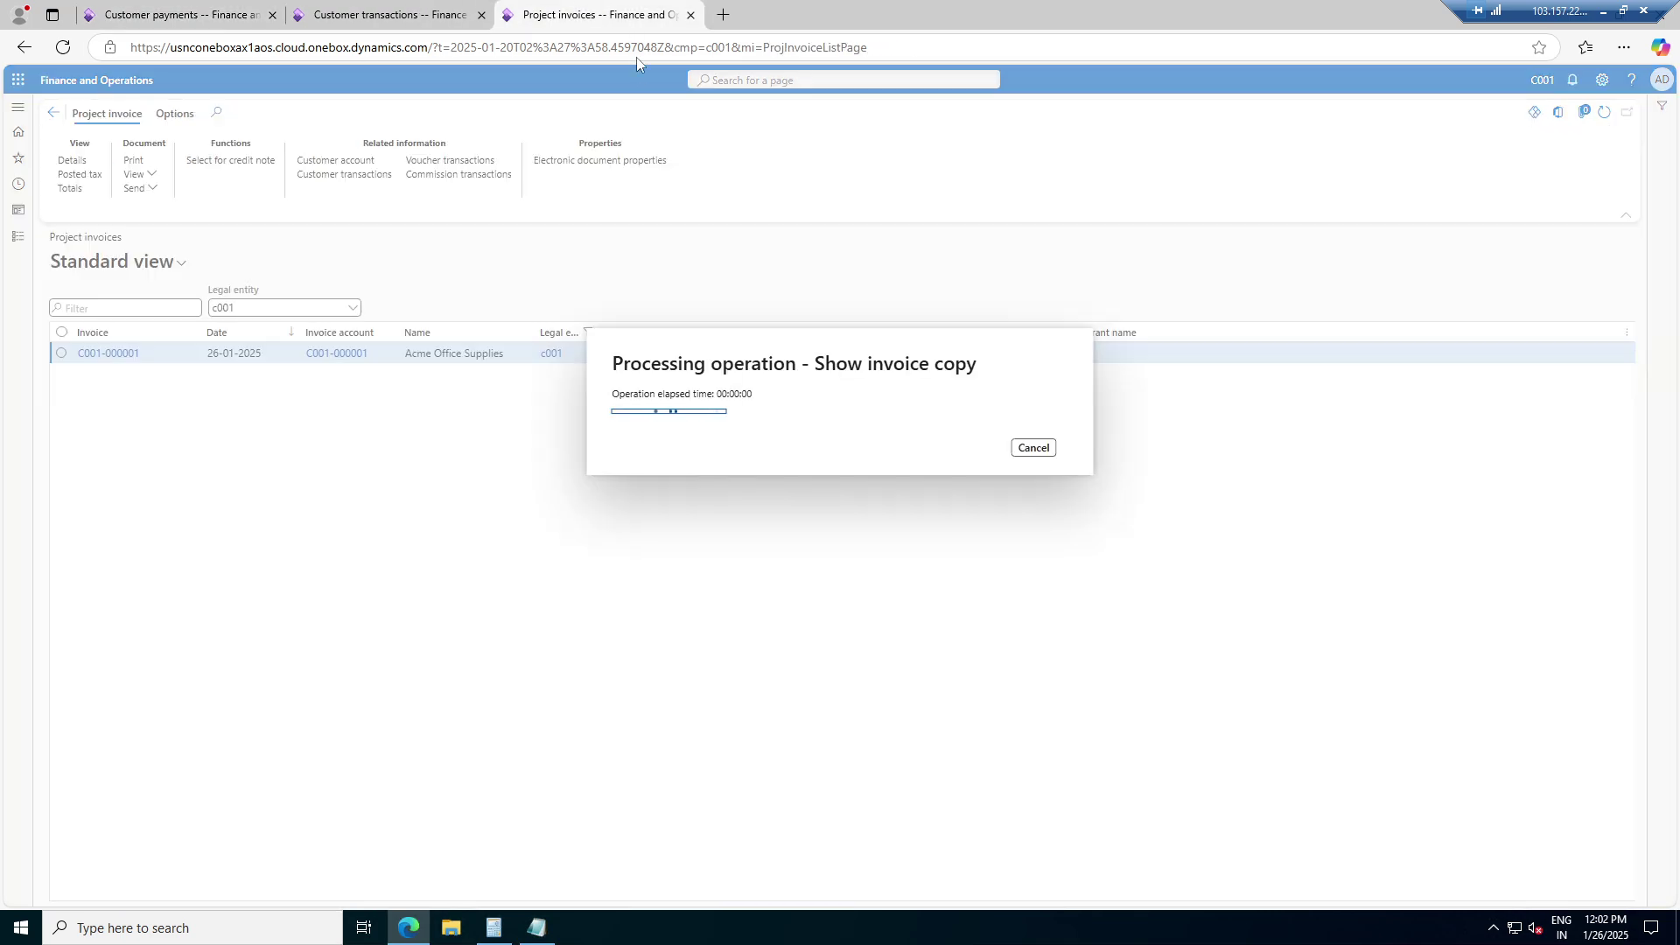
{"action": "right_click", "coordinate": [622, 4]}
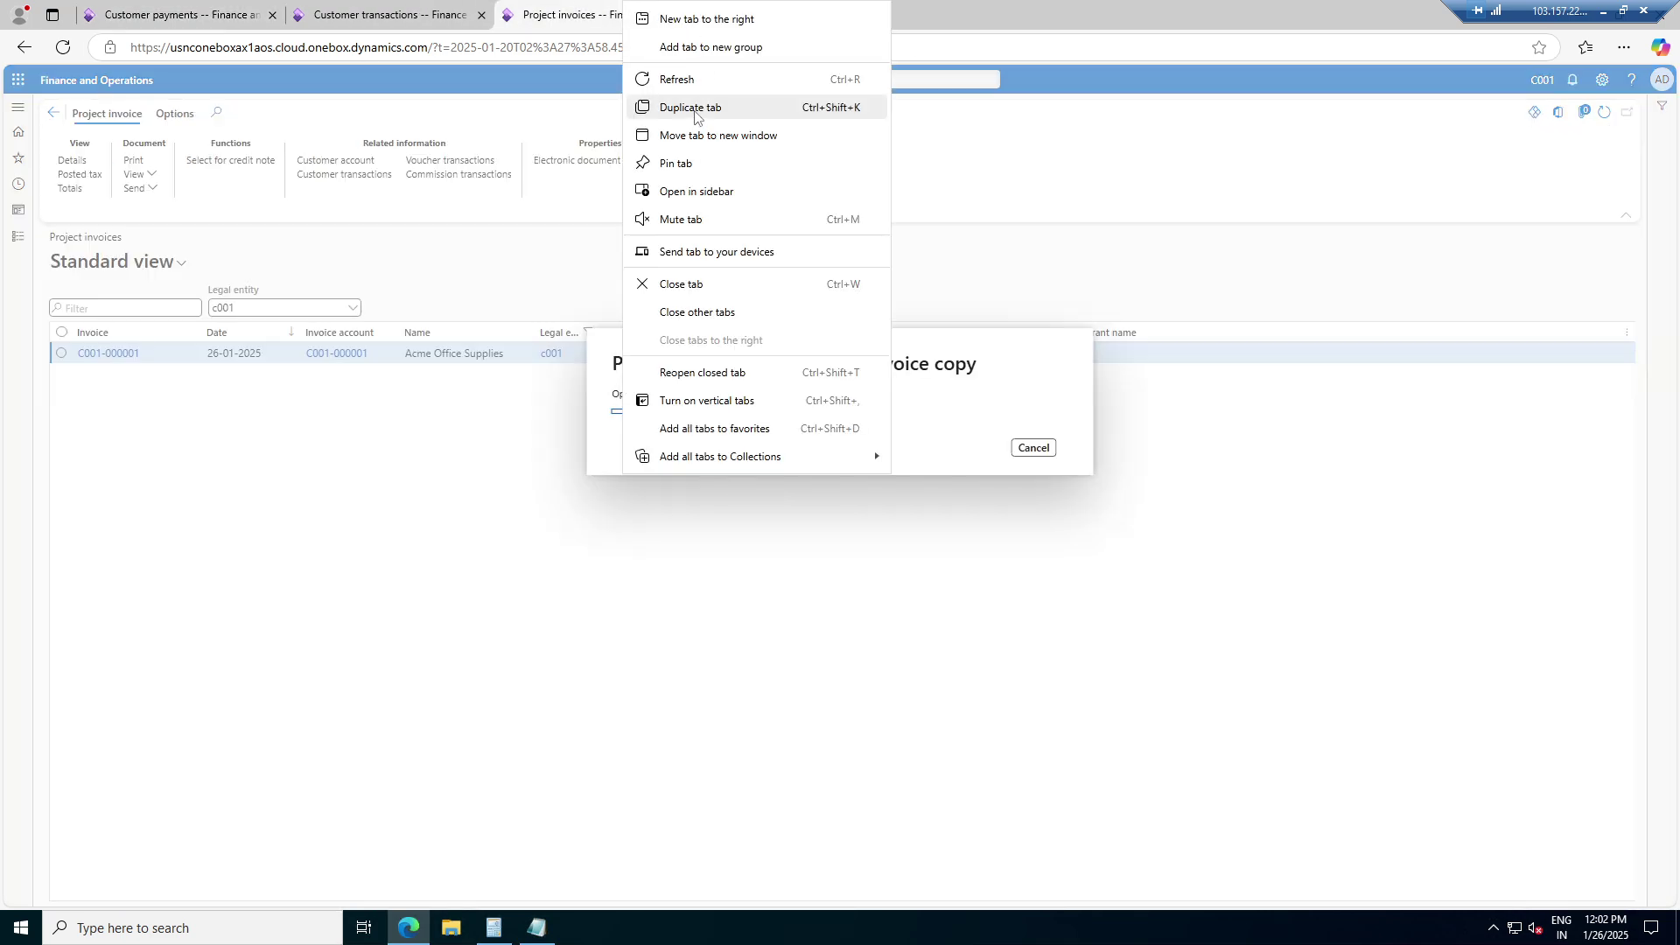
{"action": "left_click", "coordinate": [693, 109]}
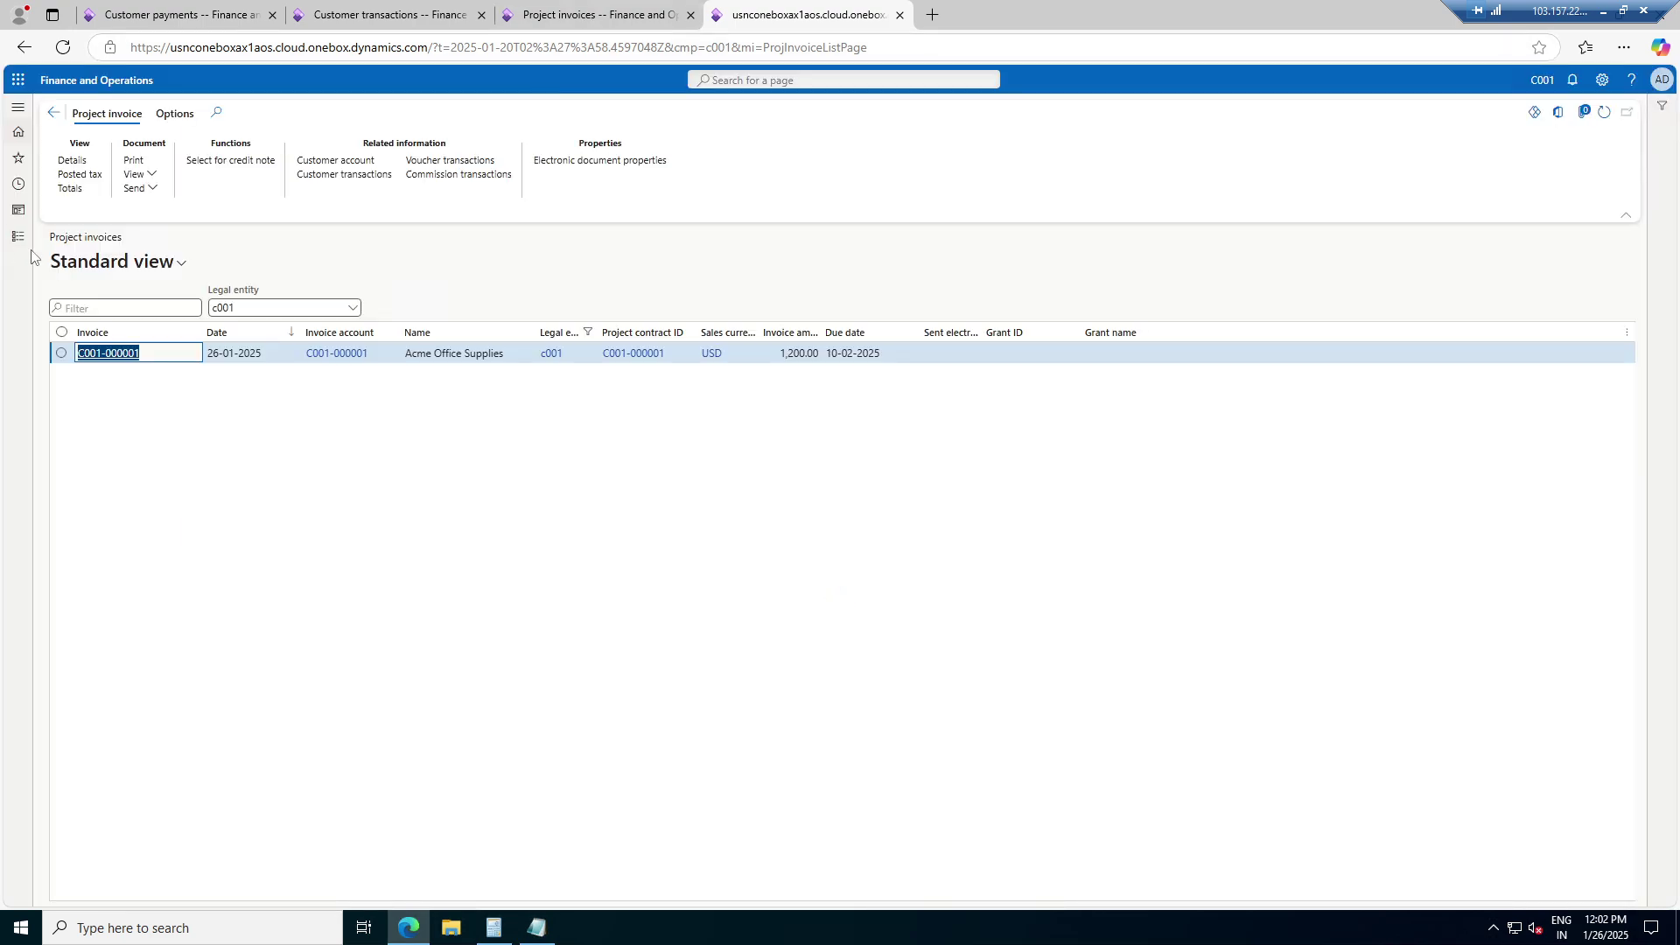
{"action": "left_click", "coordinate": [13, 240]}
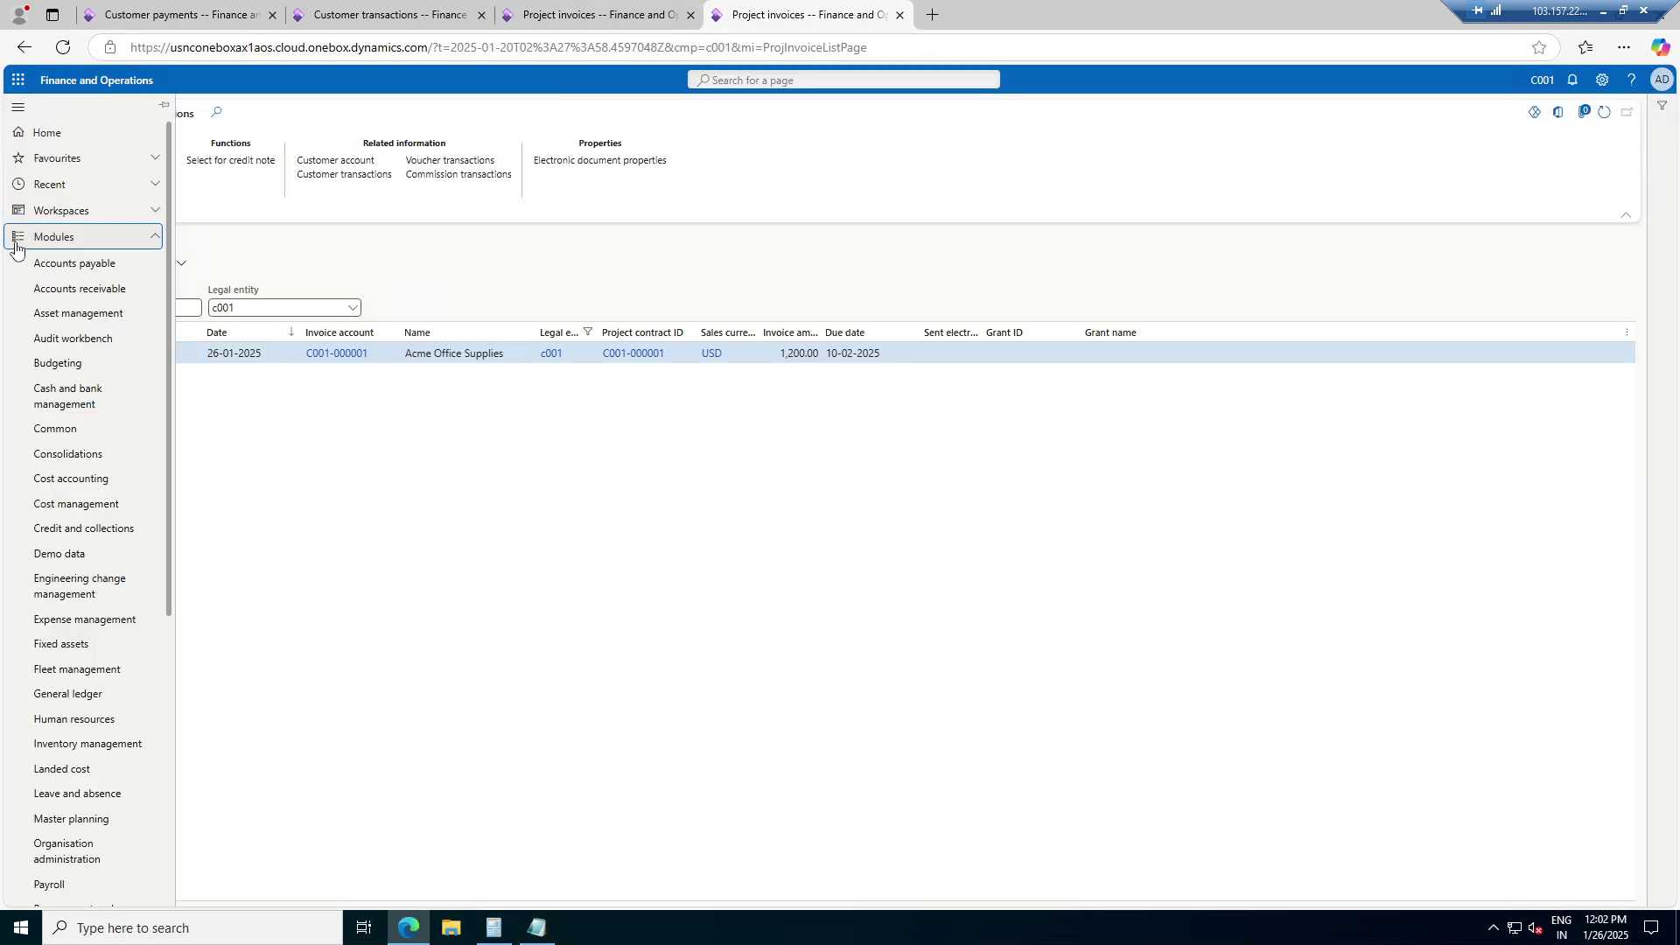
{"action": "left_click", "coordinate": [79, 696]}
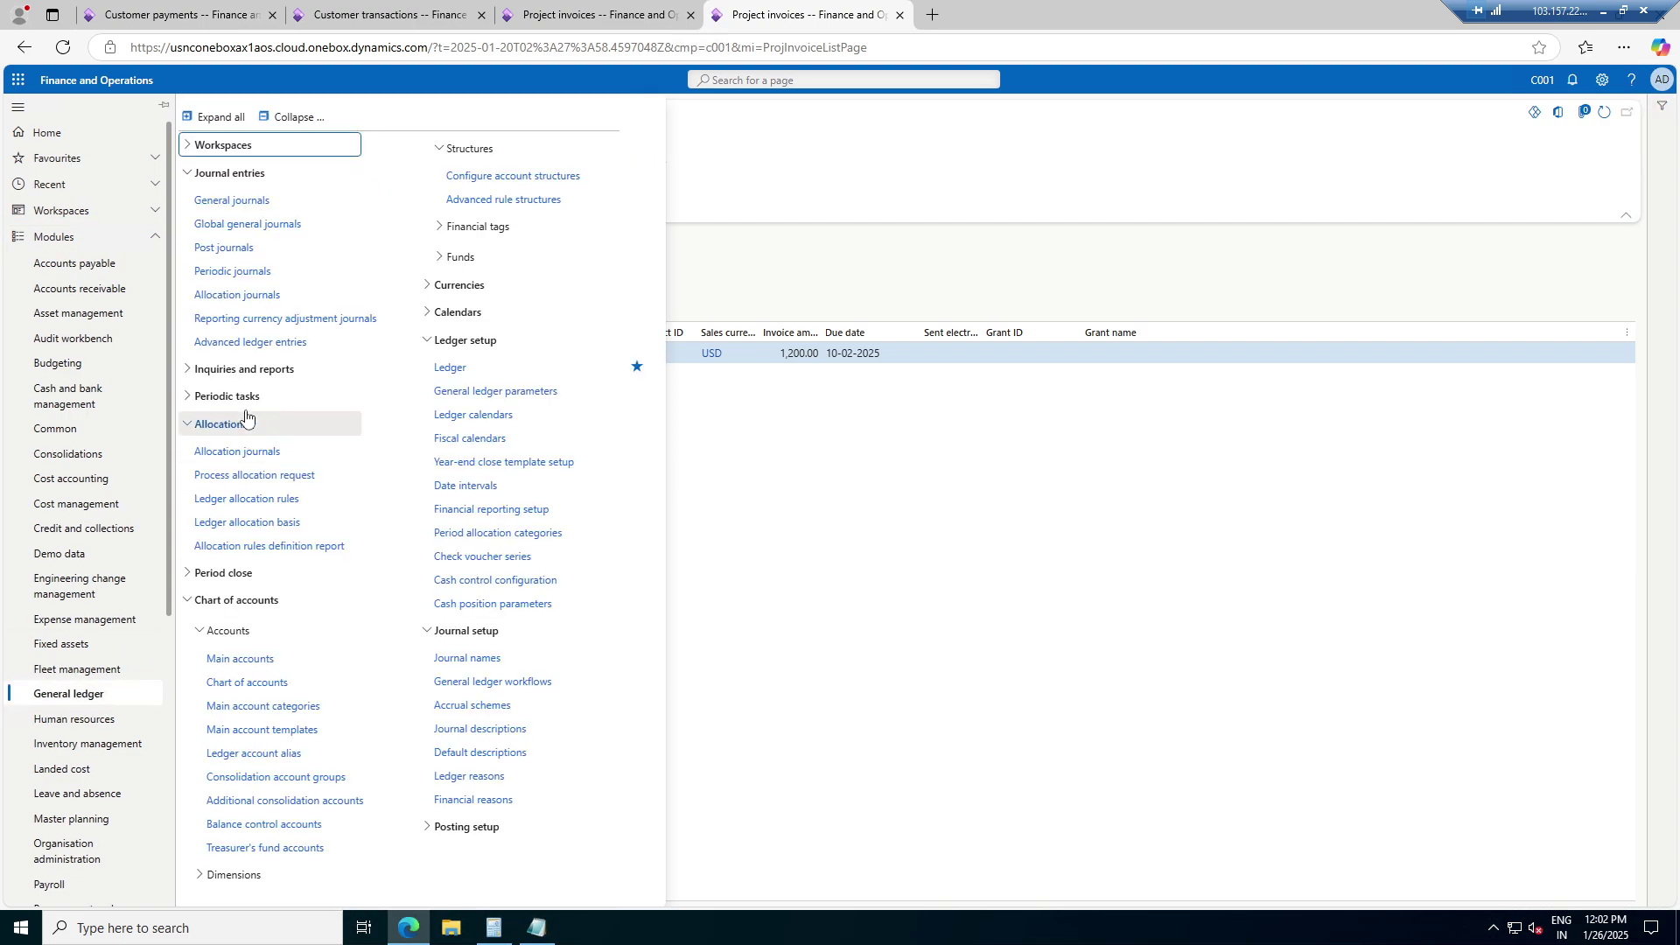
{"action": "left_click", "coordinate": [248, 378]}
{"action": "left_click", "coordinate": [245, 403]}
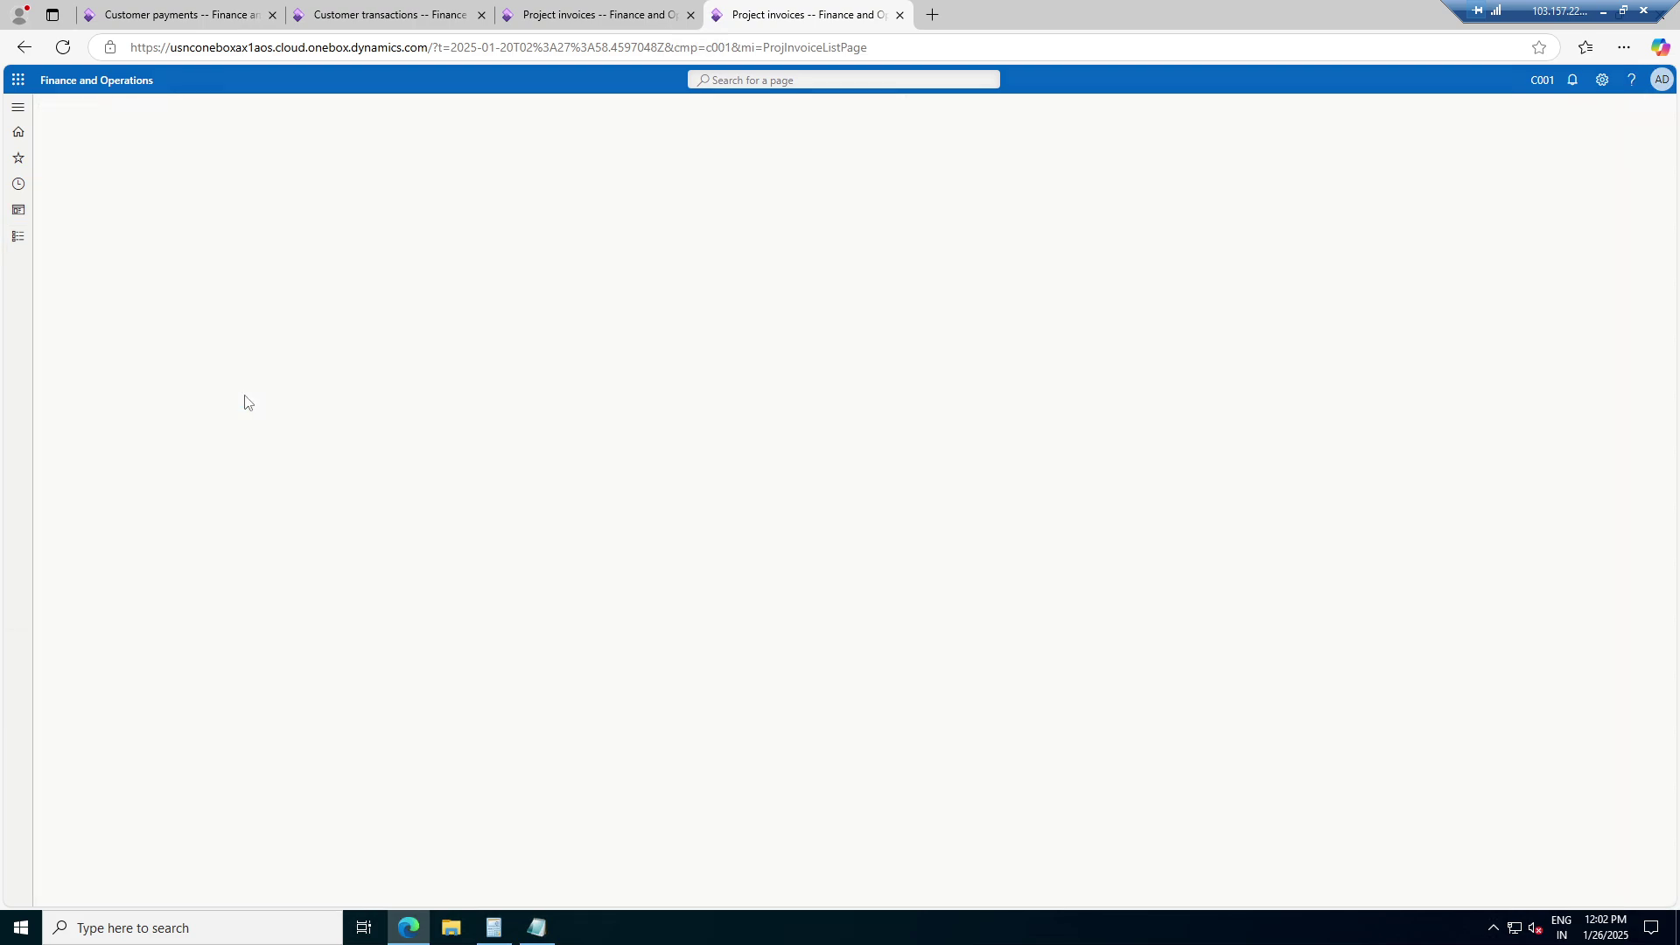
{"action": "left_click", "coordinate": [149, 437]}
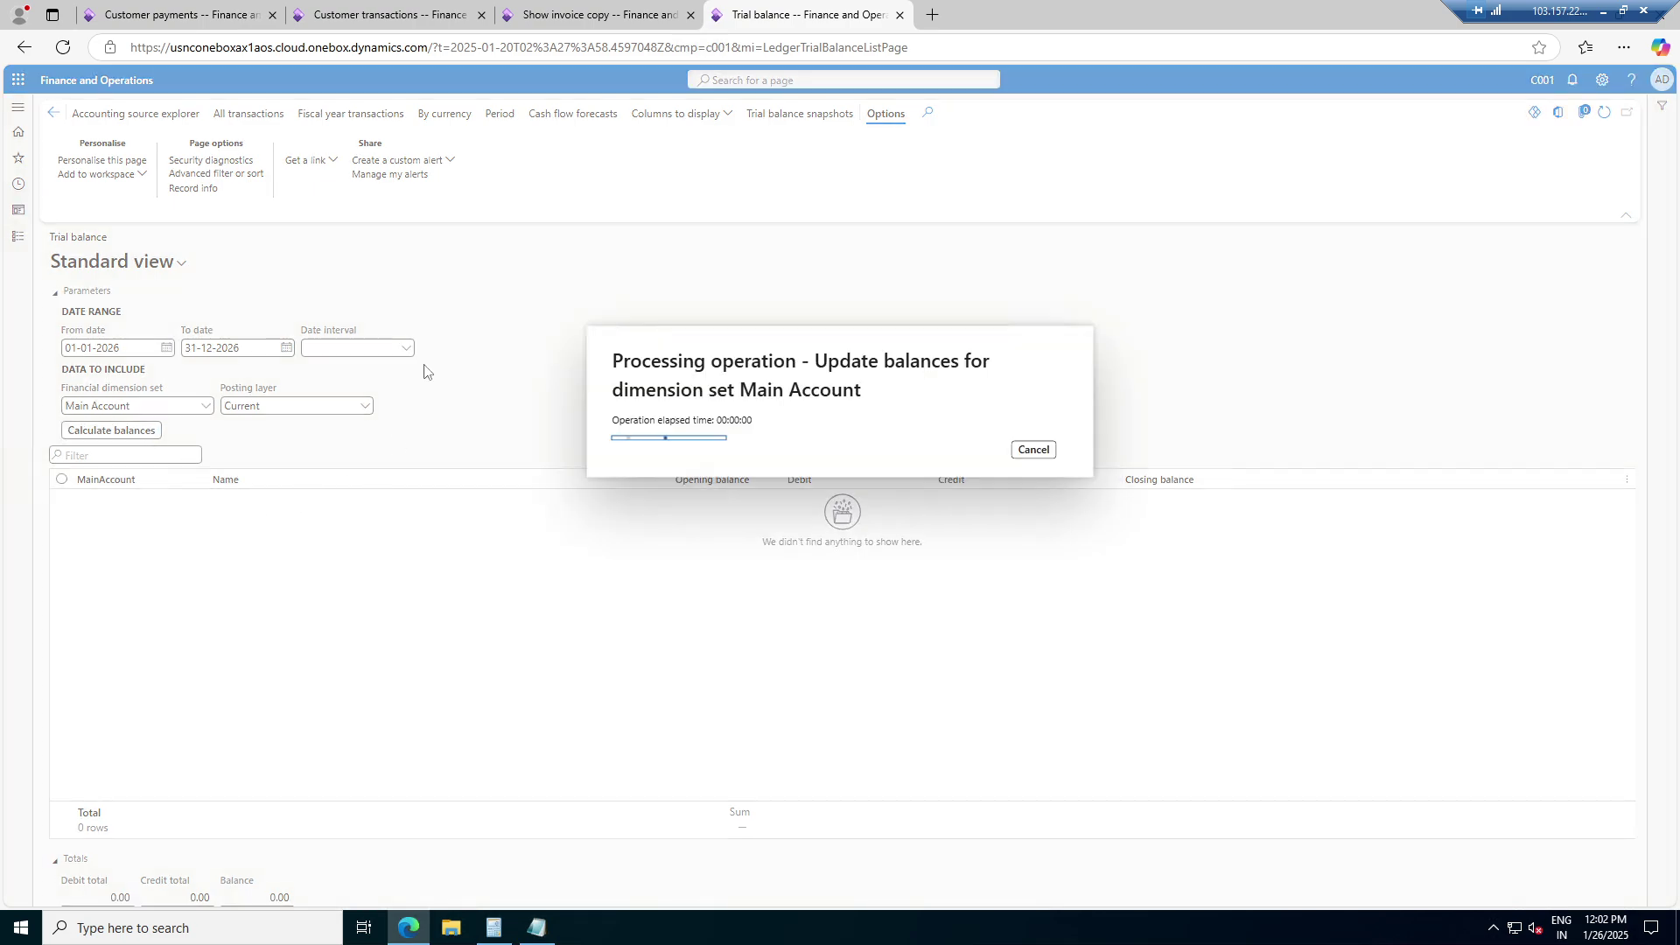
Review the hour line and totals on the ERP Support - Coke invoice copy in its browser tab
{"action": "left_click", "coordinate": [583, 5]}
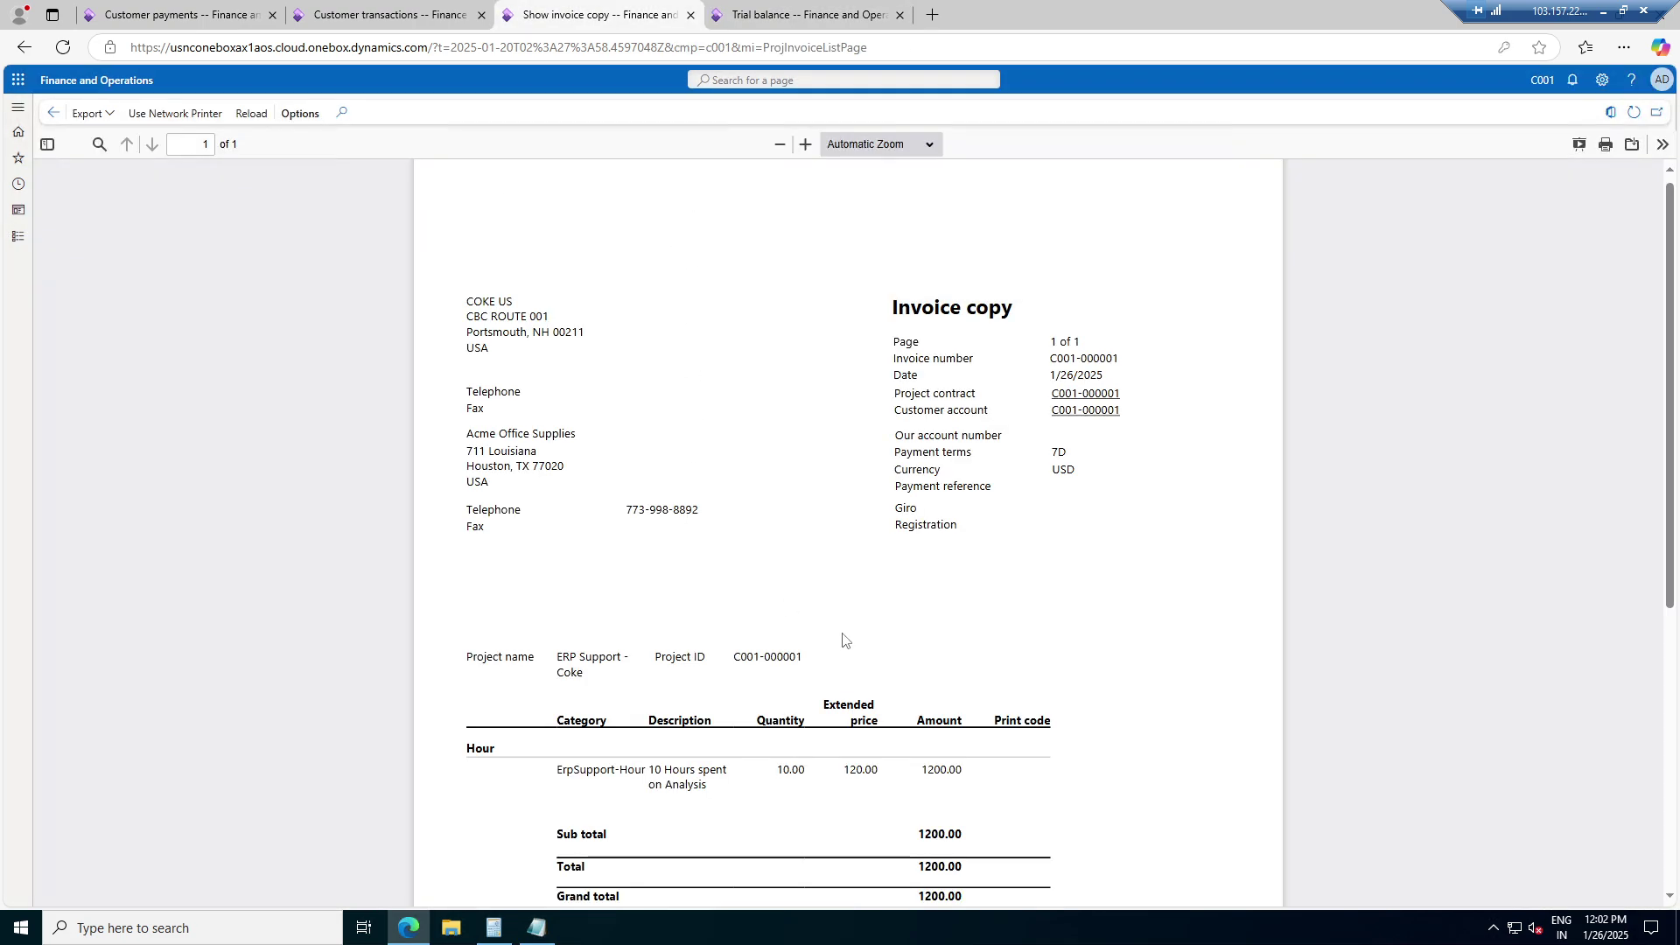
{"action": "scroll", "coordinate": [842, 639], "scroll_direction": "down", "scroll_amount": 2}
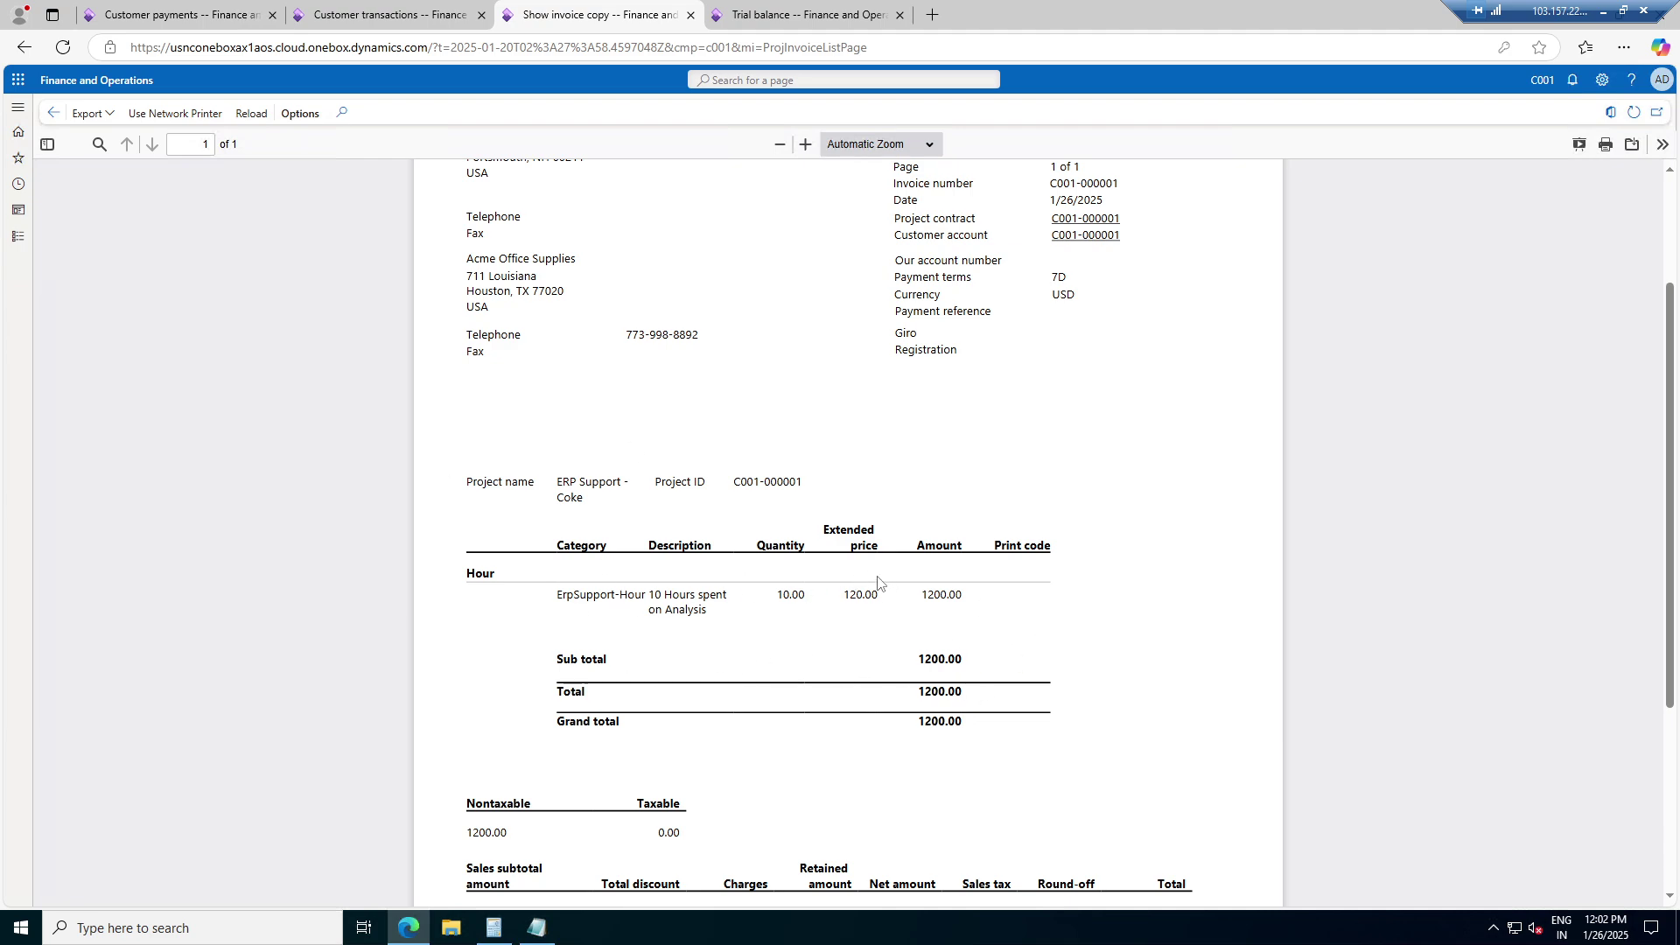
{"action": "scroll", "coordinate": [1017, 674], "scroll_direction": "down", "scroll_amount": 3}
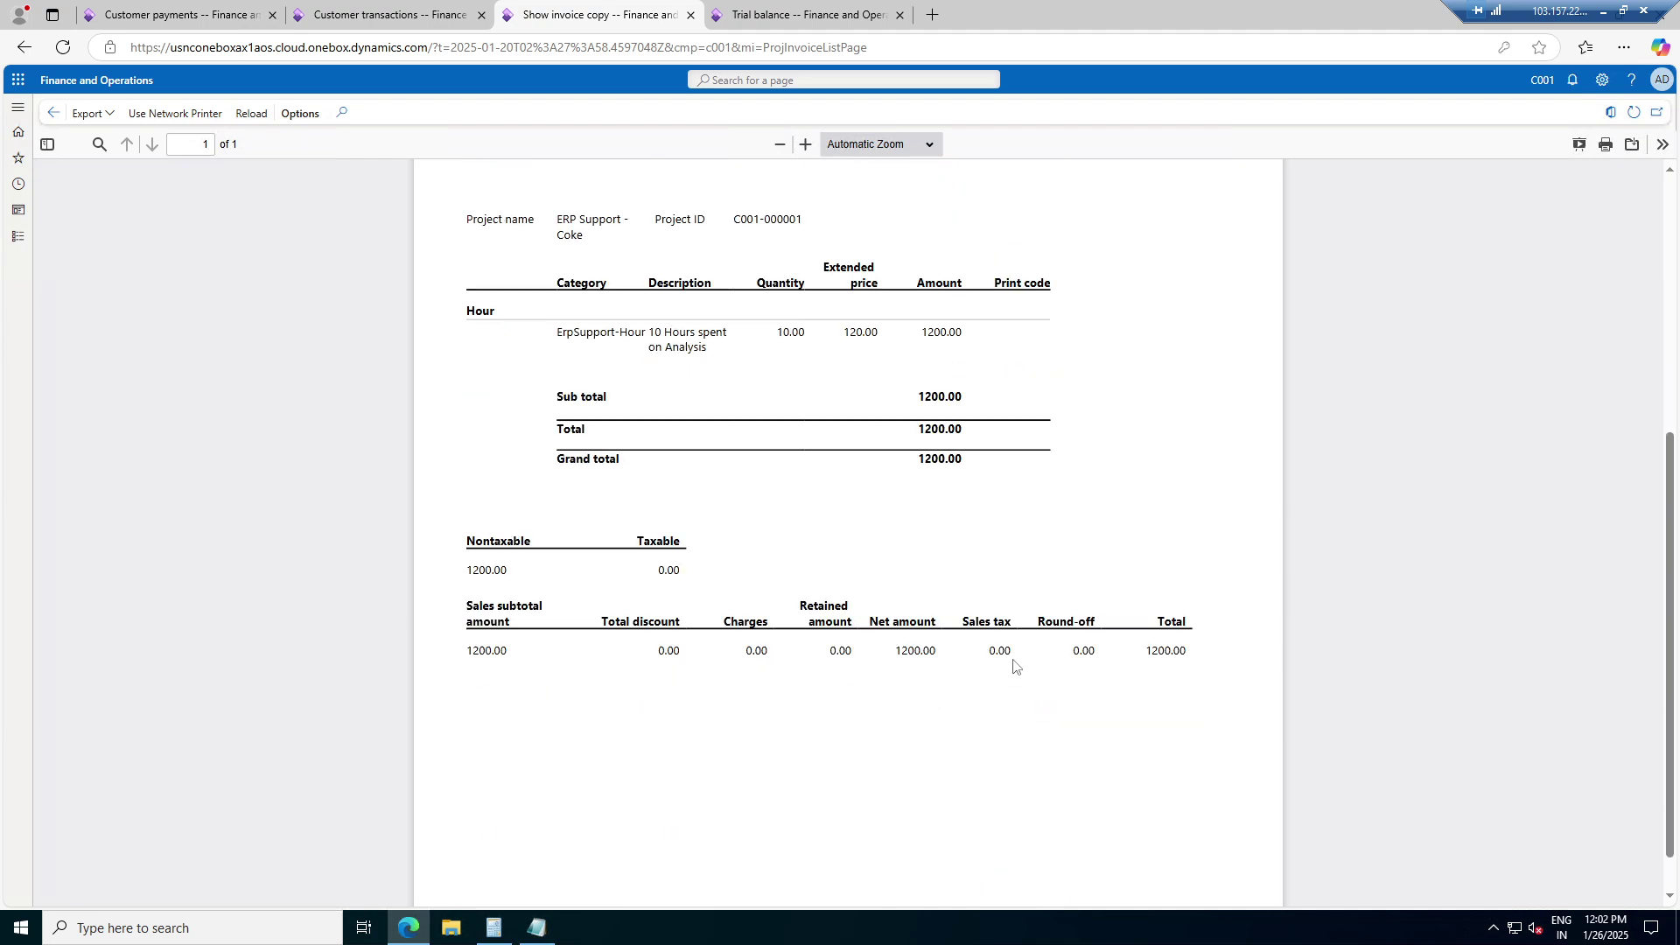
Return to the Trial balance tab and recalculate the balances for the date range 01-01-2025 to 31-12-2025
{"action": "left_click", "coordinate": [804, 15]}
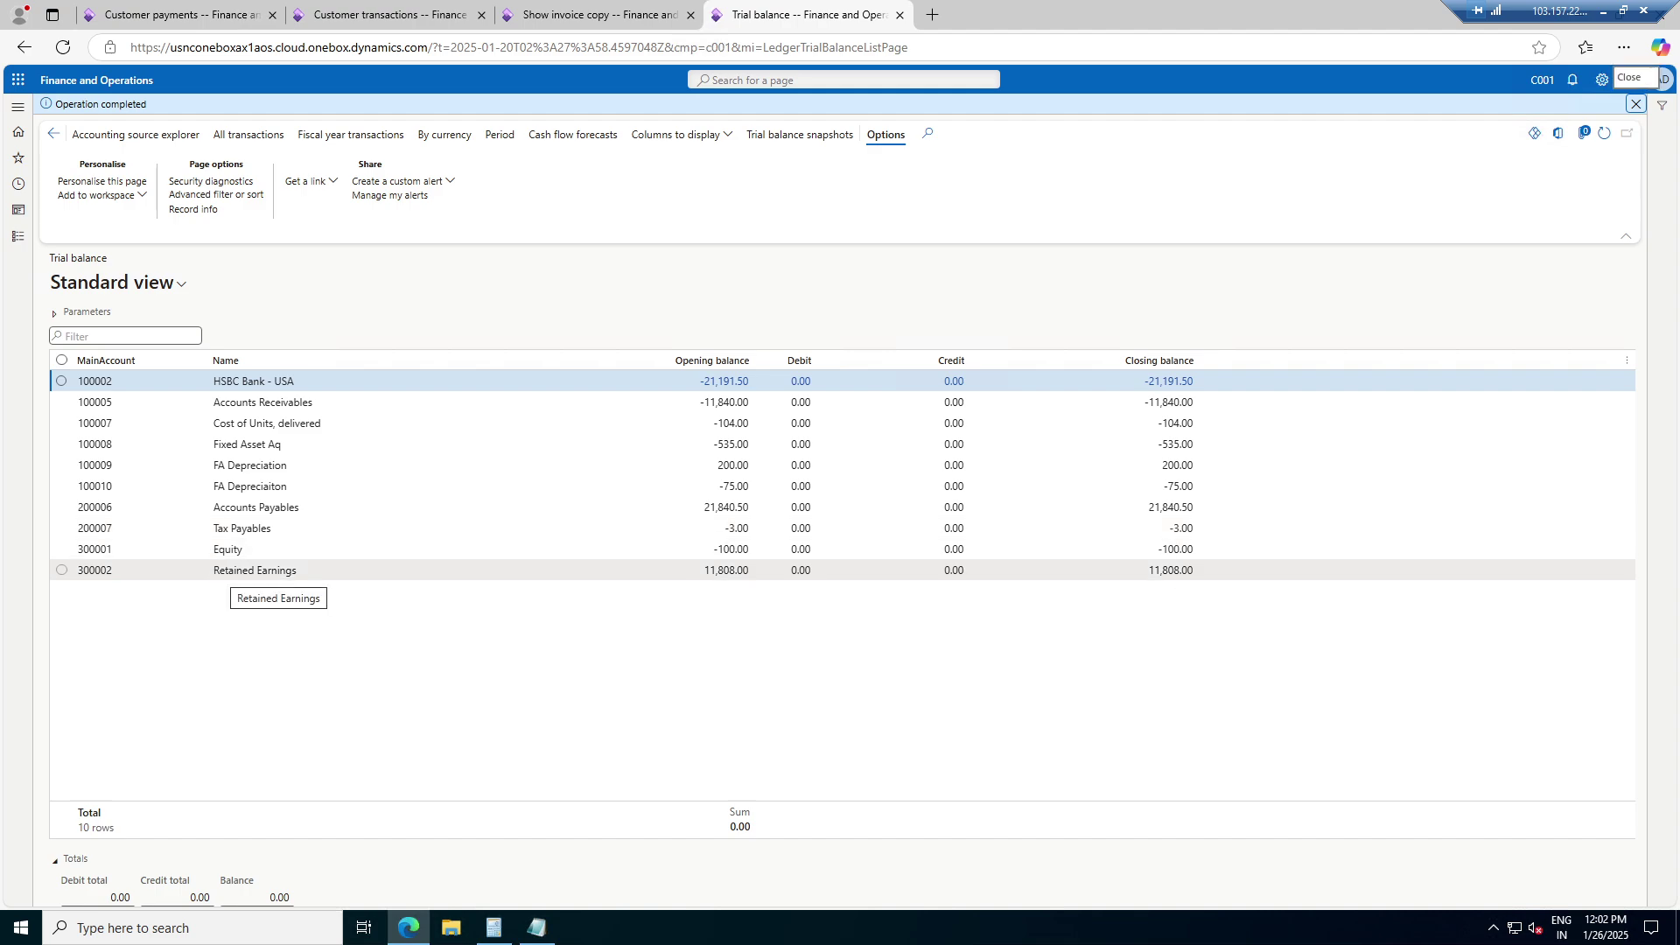
{"action": "left_click", "coordinate": [55, 315]}
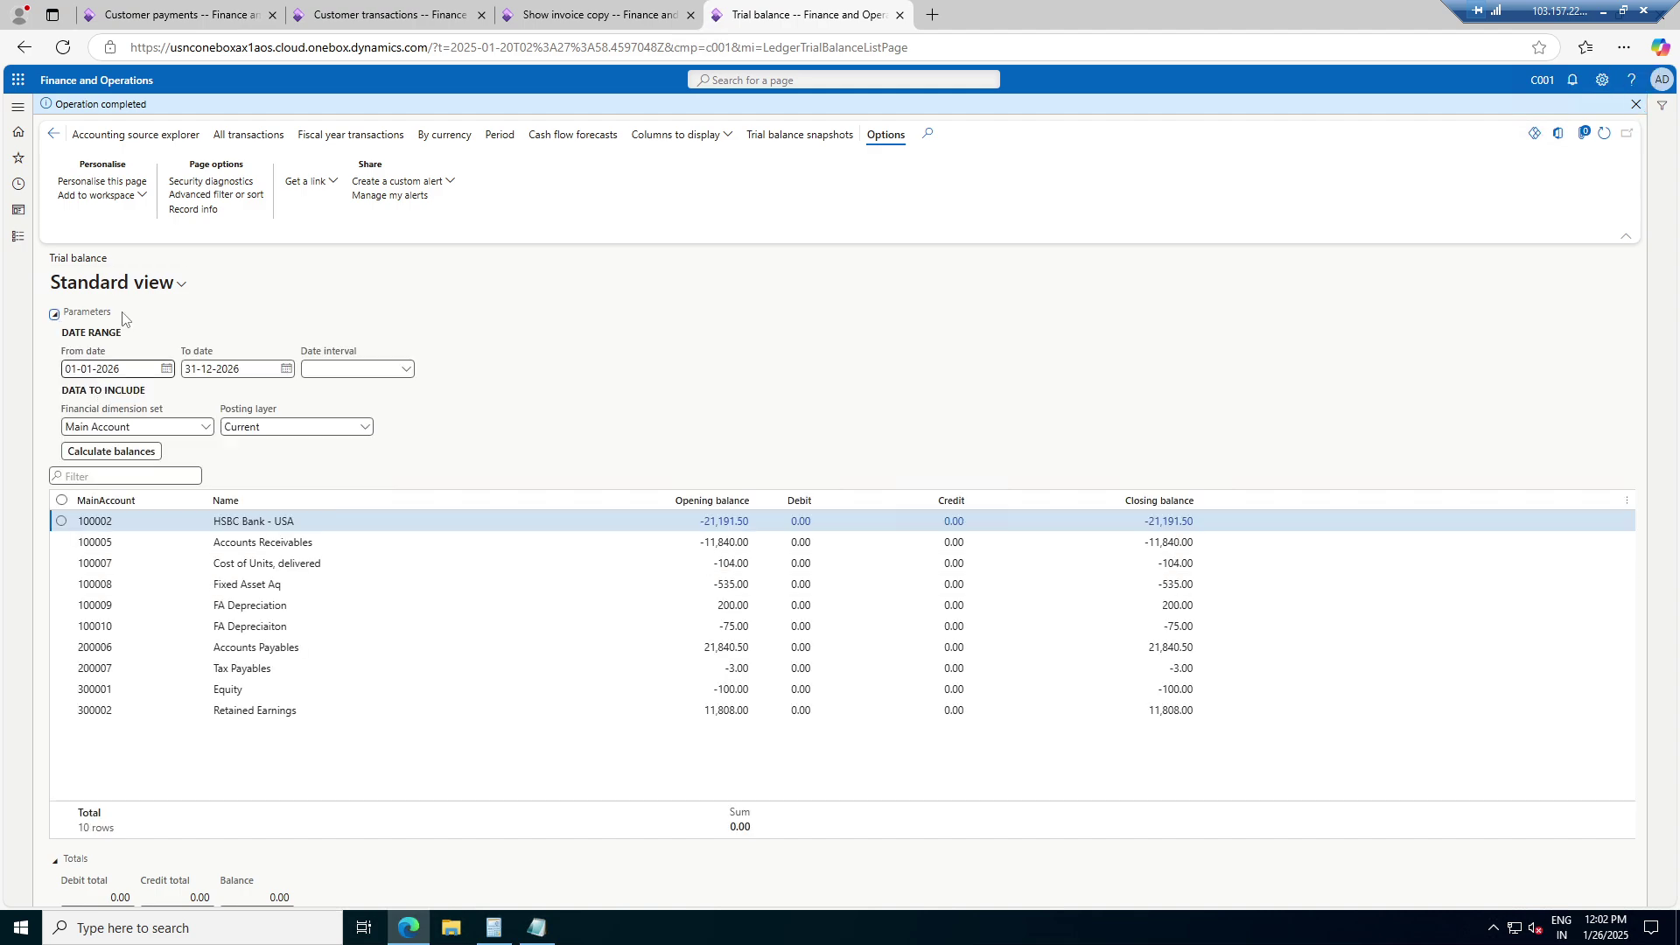
{"action": "left_click", "coordinate": [166, 370]}
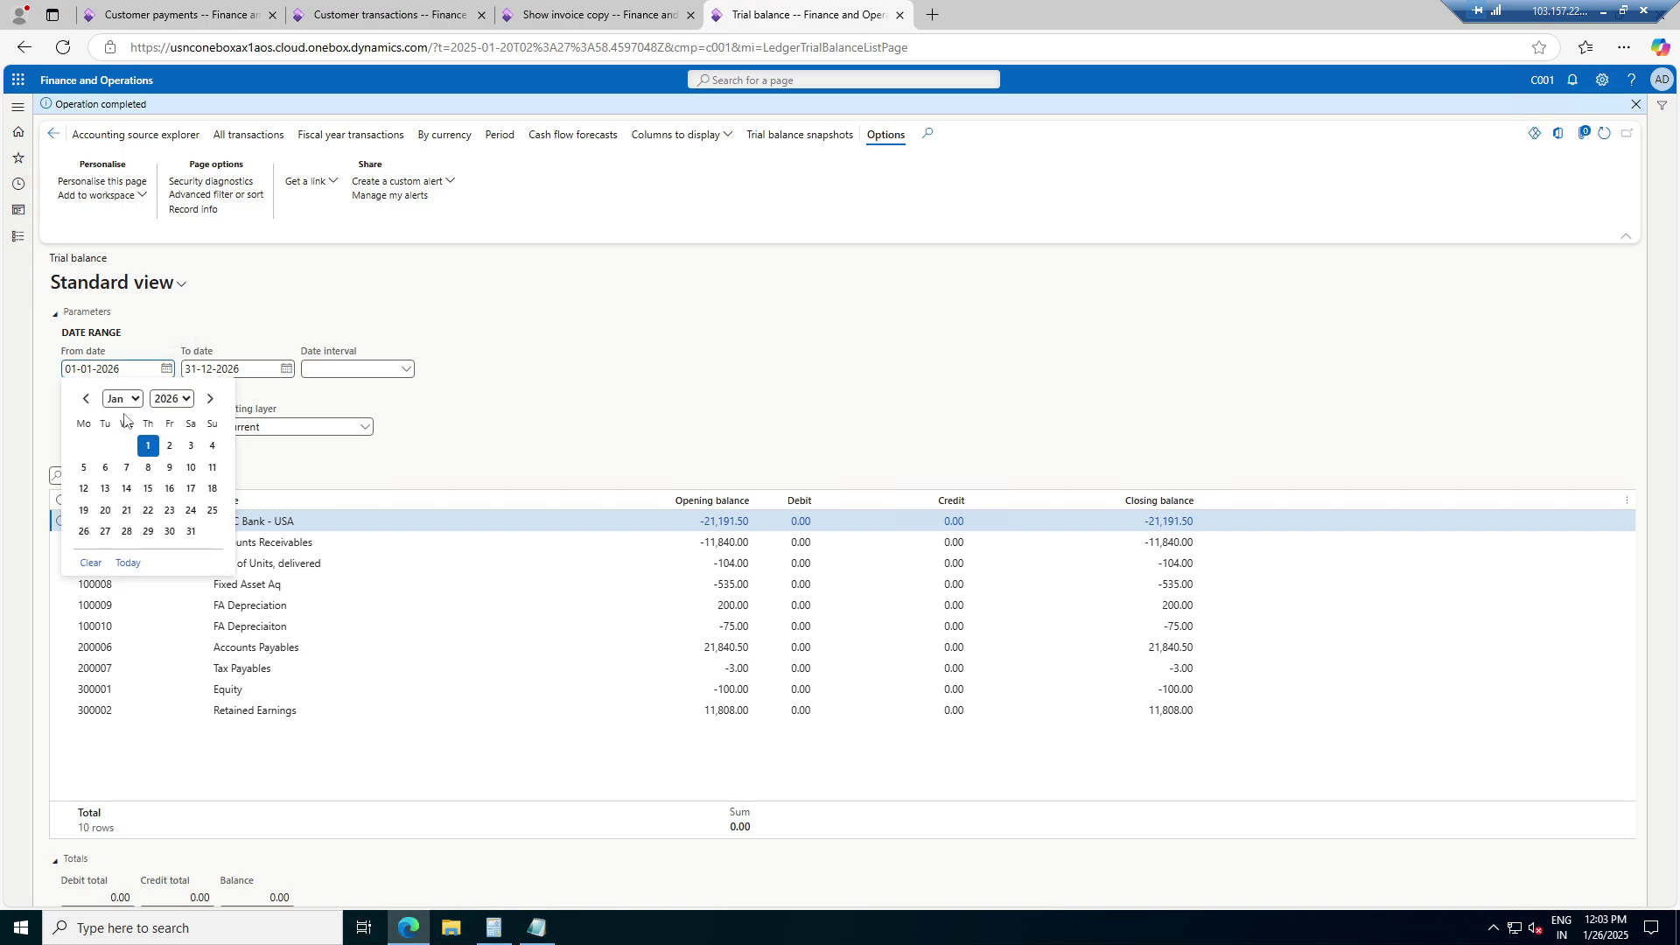
{"action": "left_click", "coordinate": [182, 401]}
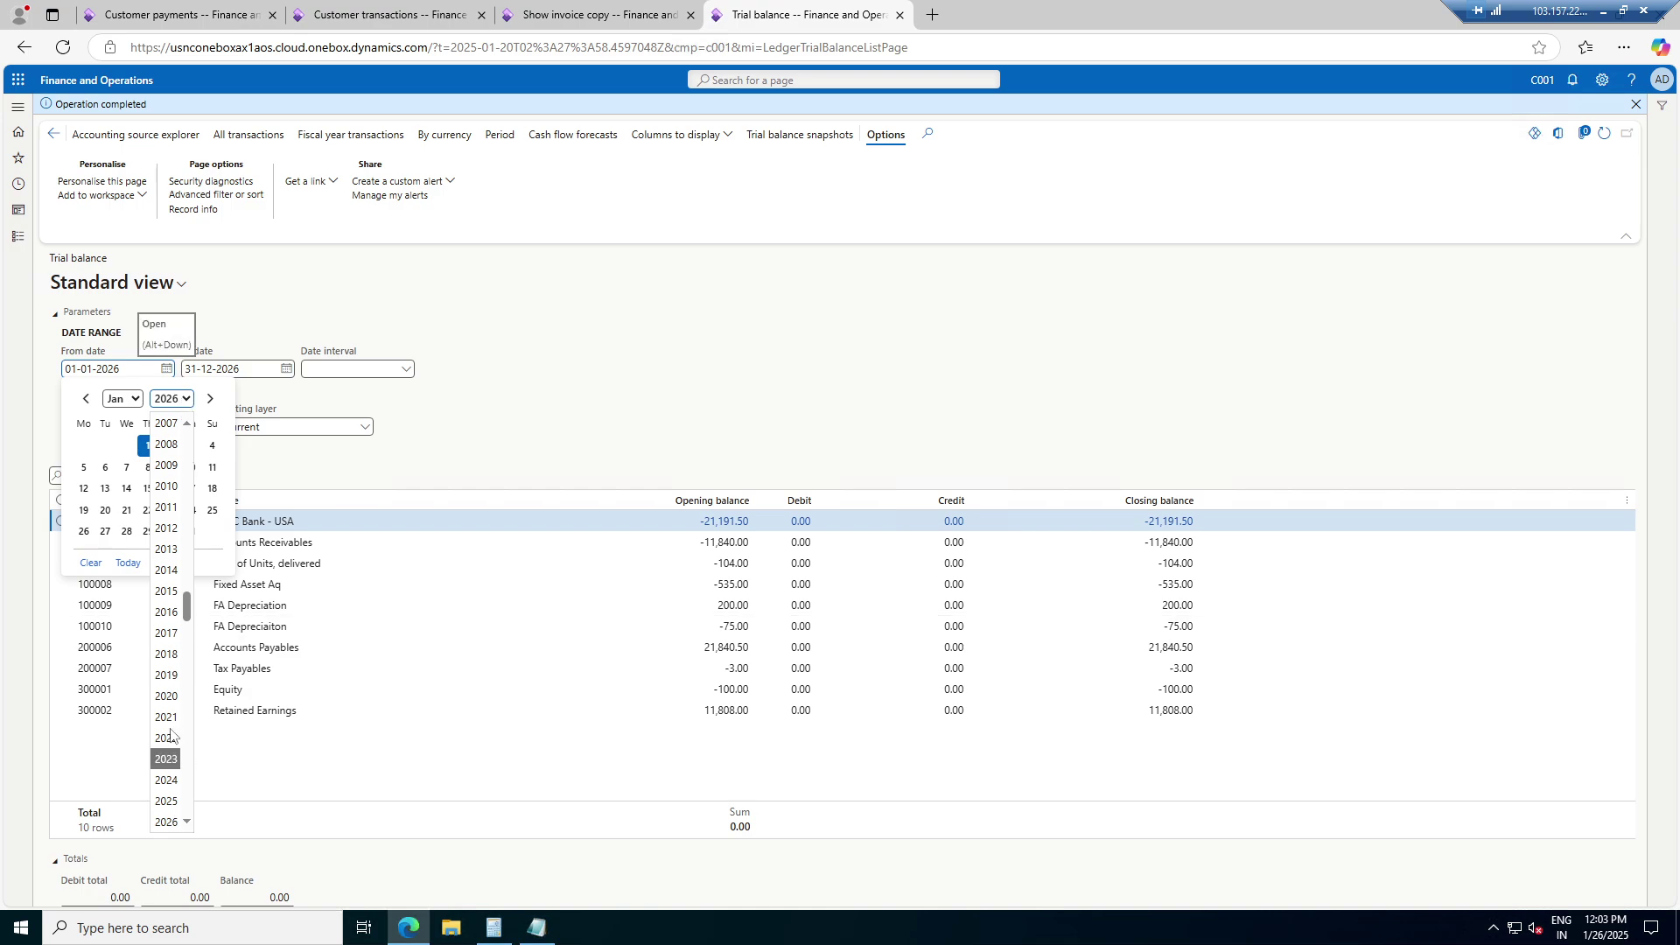
{"action": "left_click", "coordinate": [167, 801]}
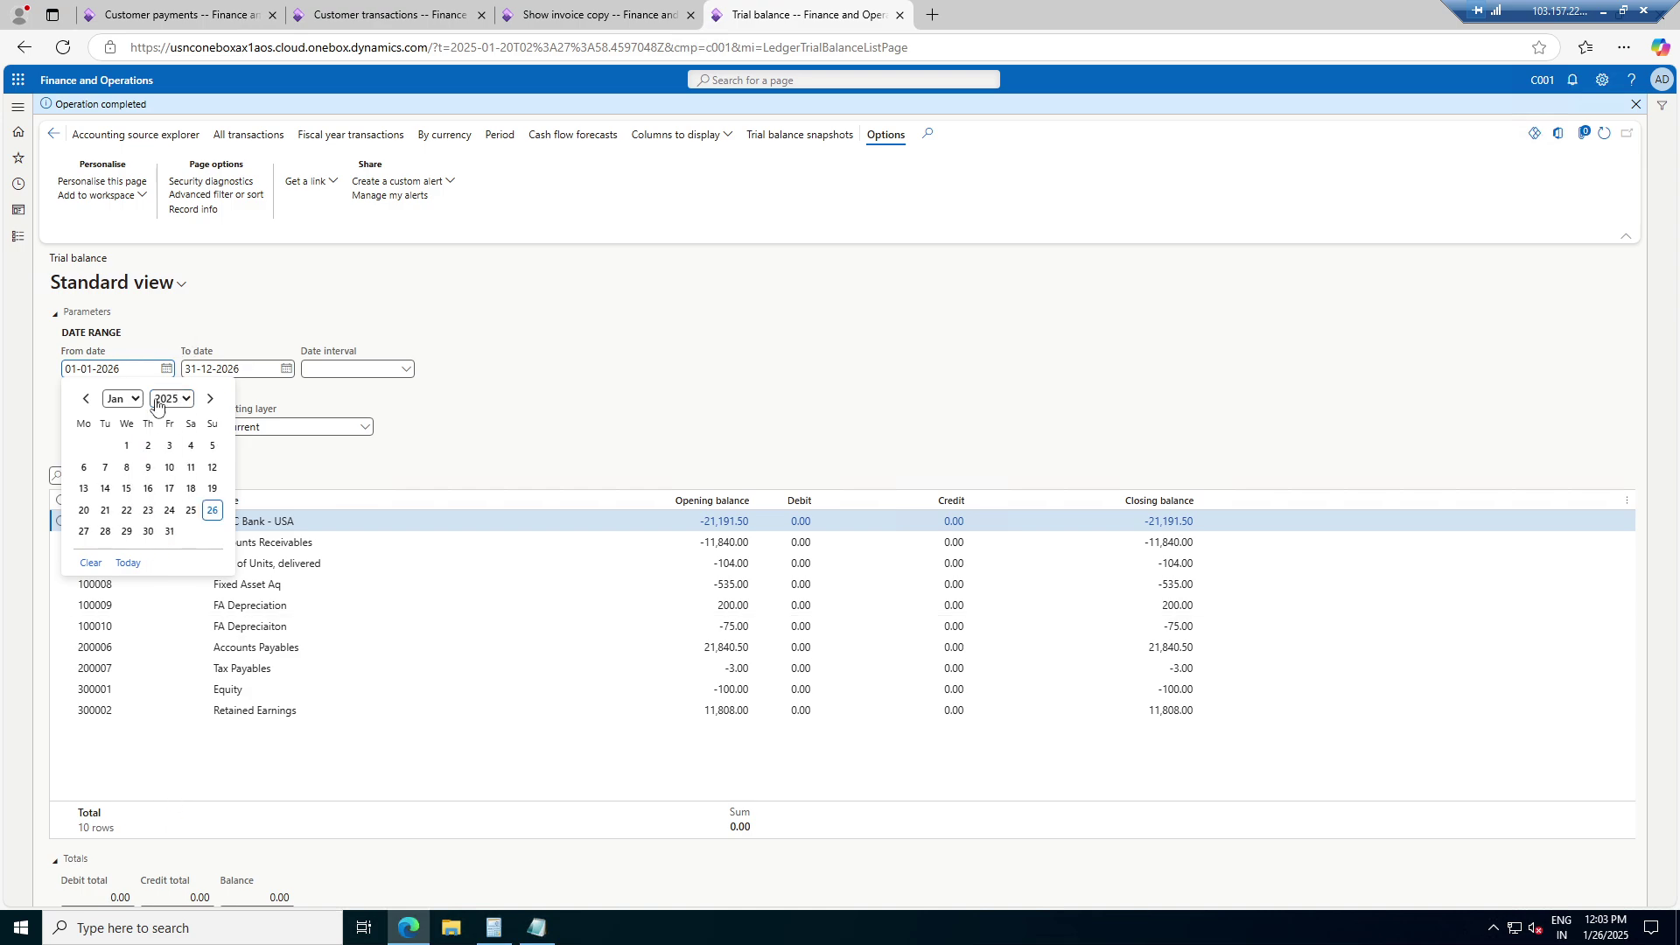
{"action": "left_click", "coordinate": [126, 445]}
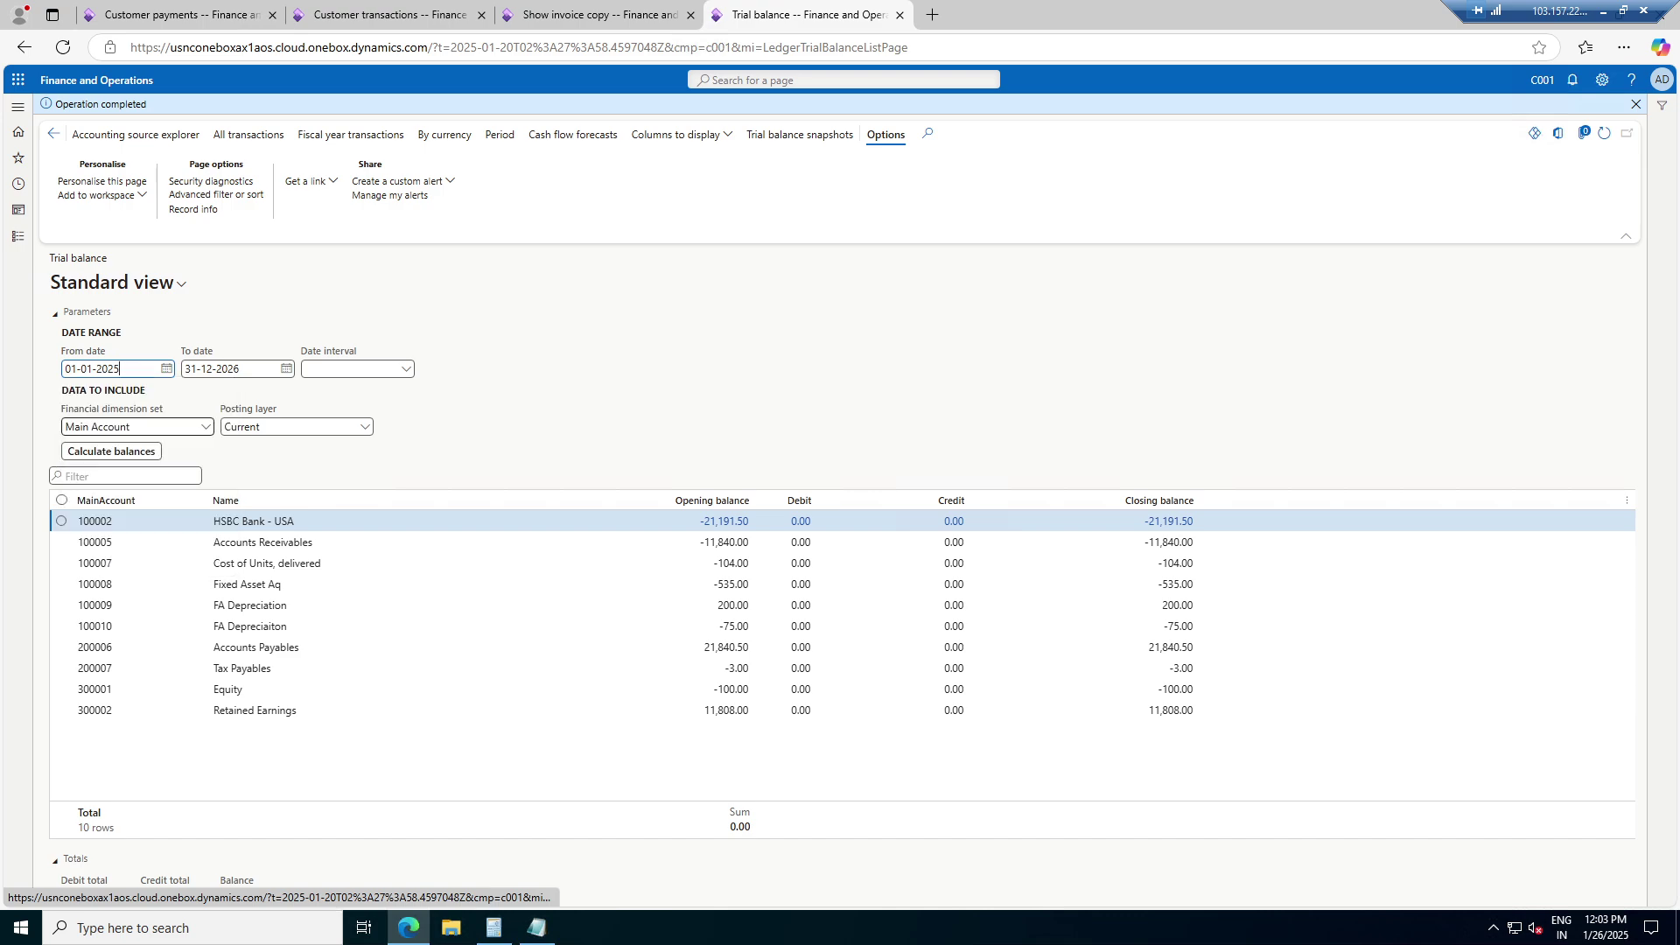
{"action": "left_click", "coordinate": [241, 369]}
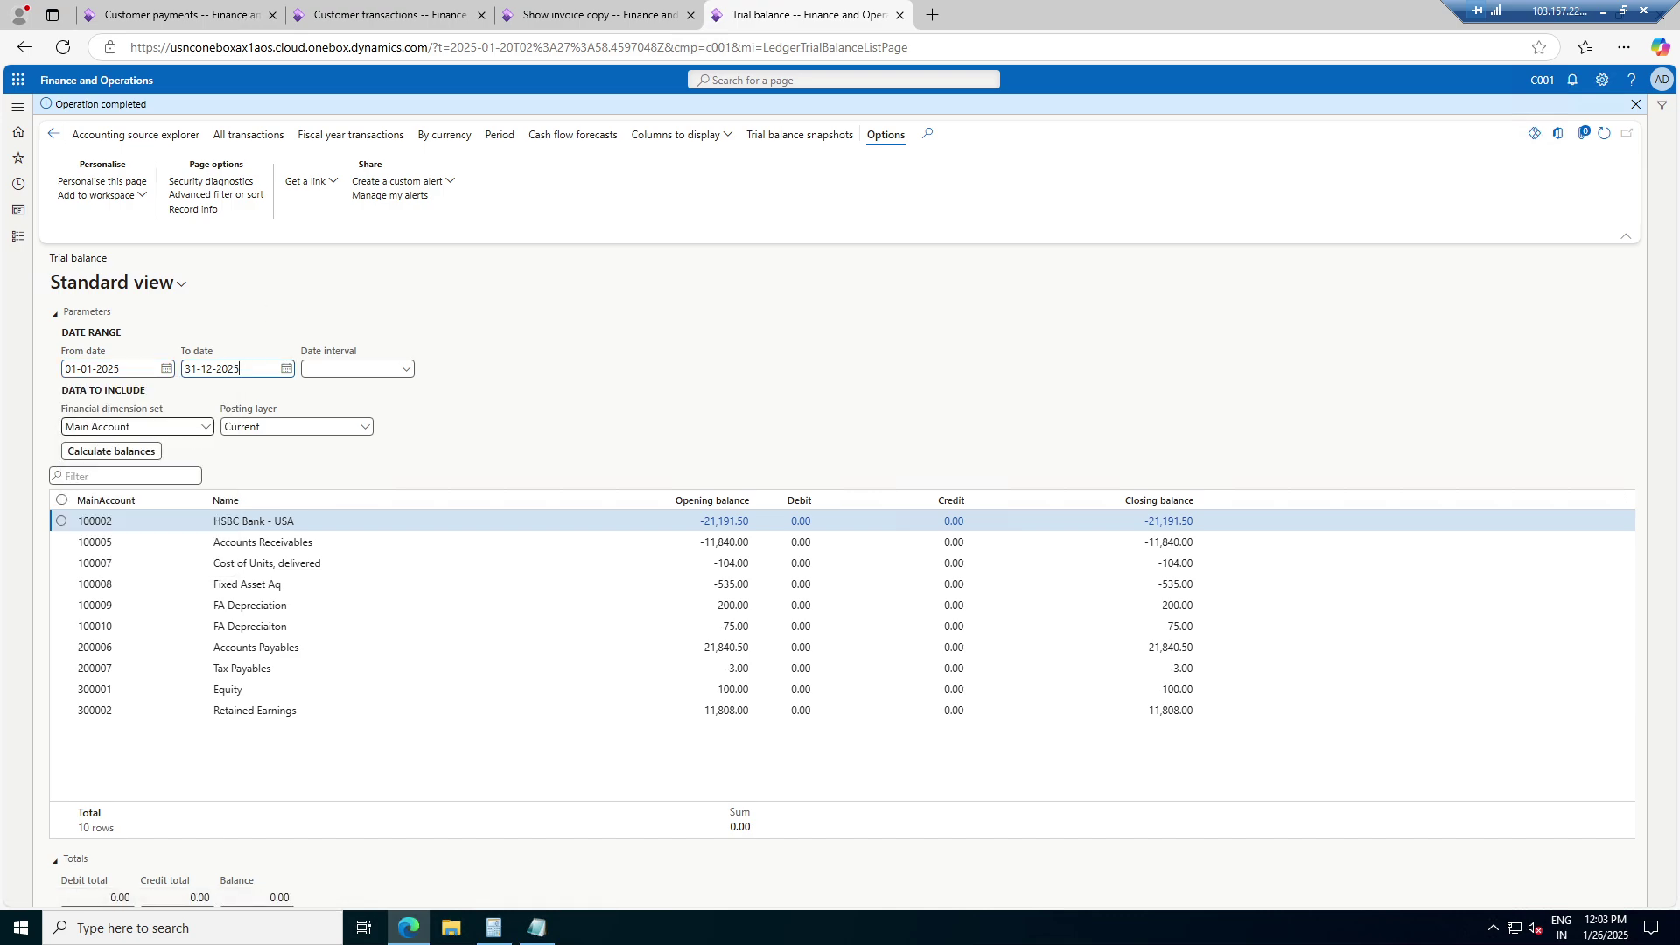
{"action": "left_click", "coordinate": [98, 453]}
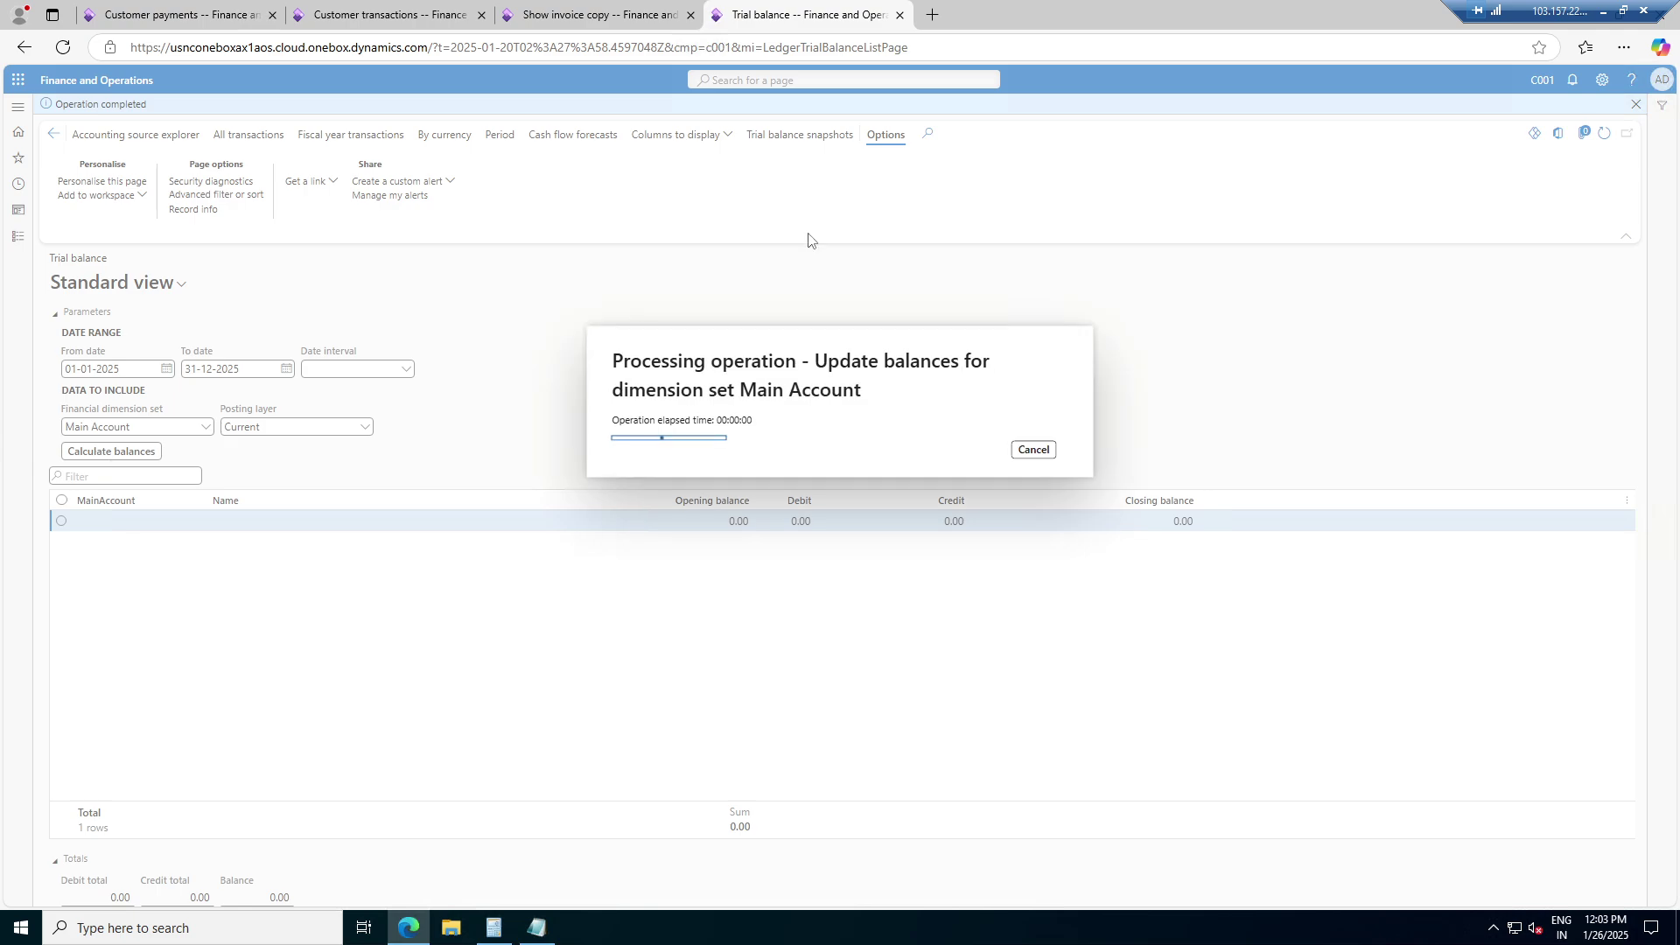
Look over the open customer payment, customer transaction and invoice copy tabs, returning from the invoice copy to the Project invoices list
{"action": "left_click", "coordinate": [581, 5]}
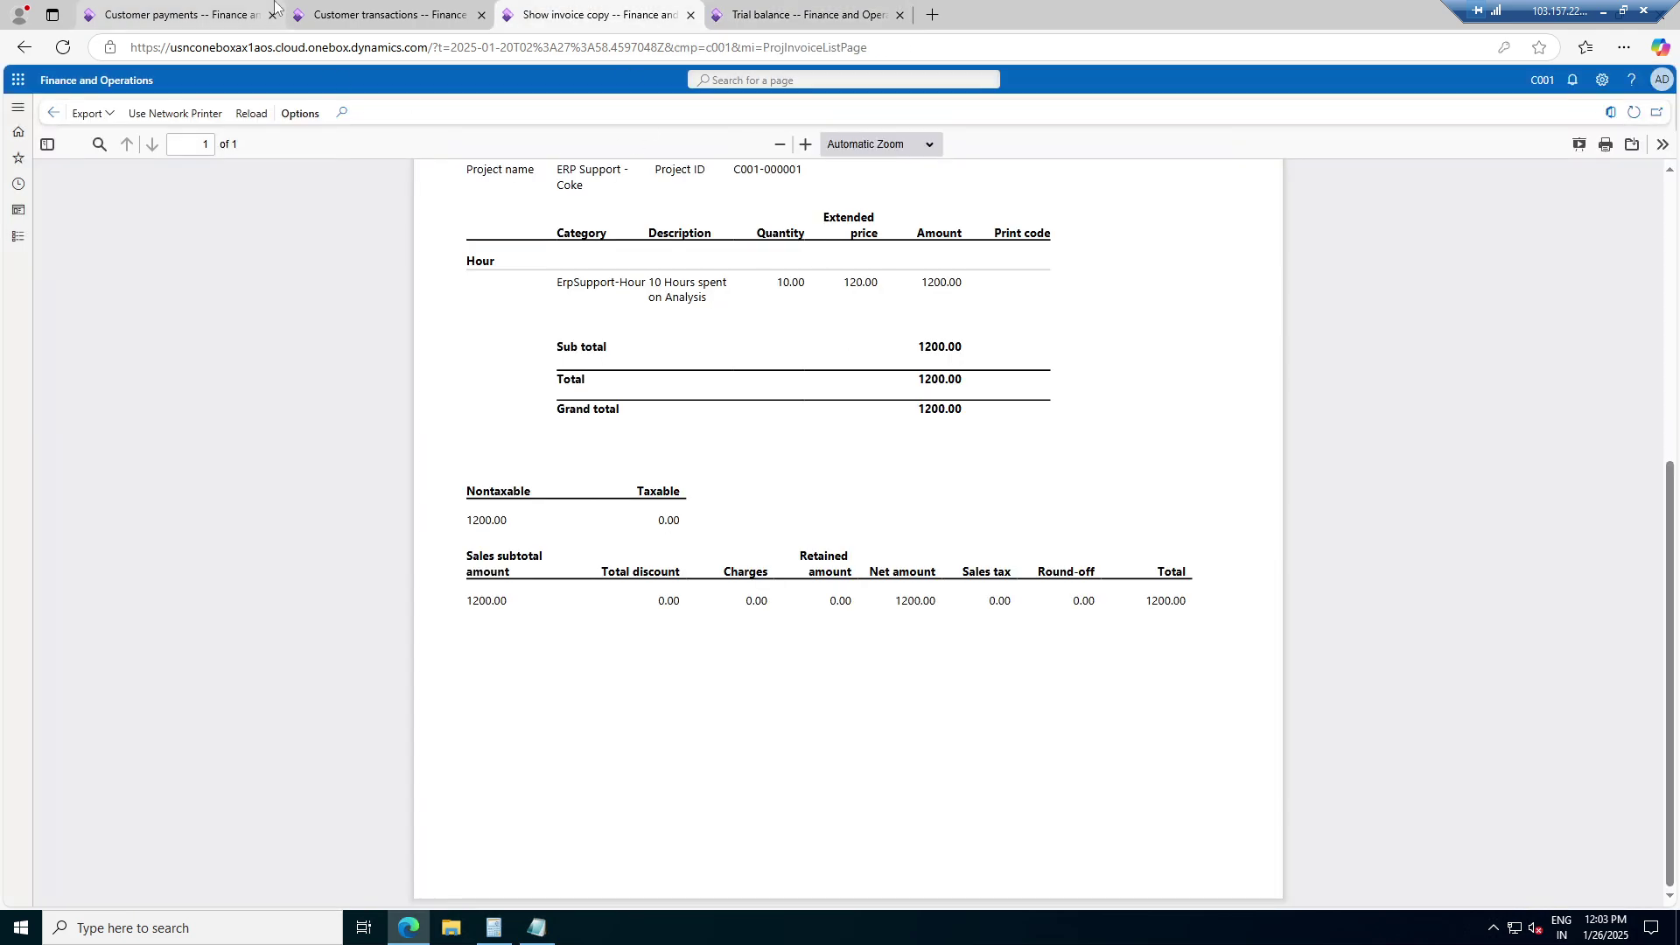
{"action": "left_click", "coordinate": [185, 7]}
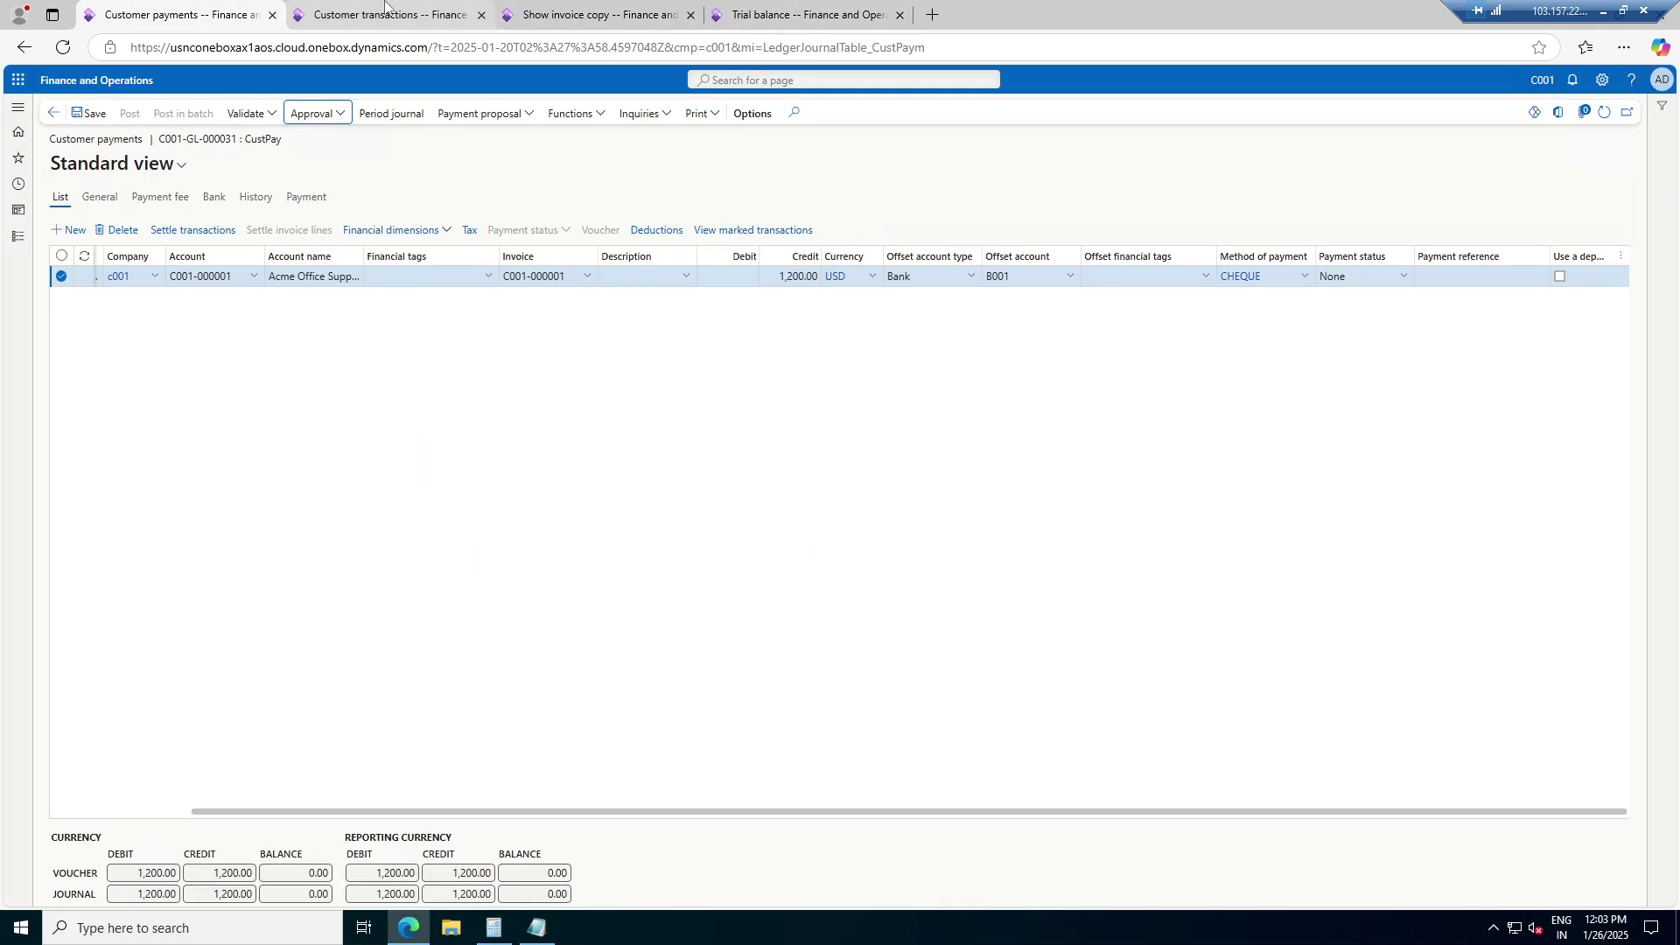
{"action": "left_click", "coordinate": [385, 4]}
{"action": "left_click", "coordinate": [553, 9]}
{"action": "scroll", "coordinate": [840, 450], "scroll_direction": "up", "scroll_amount": 5}
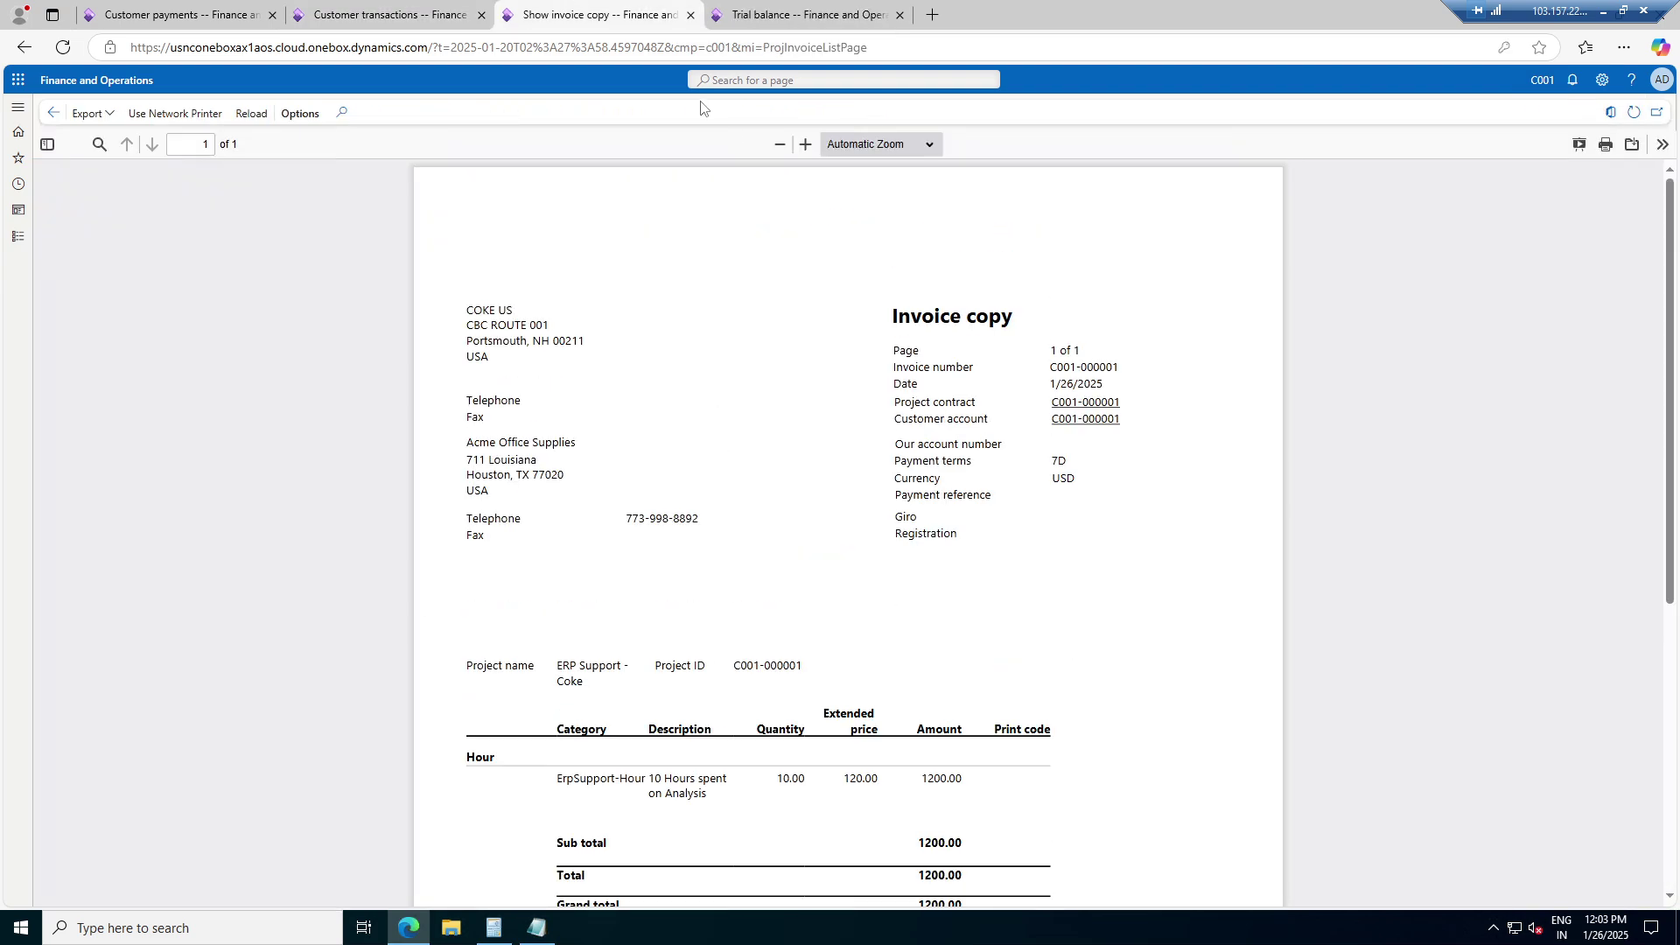
{"action": "left_click", "coordinate": [54, 113]}
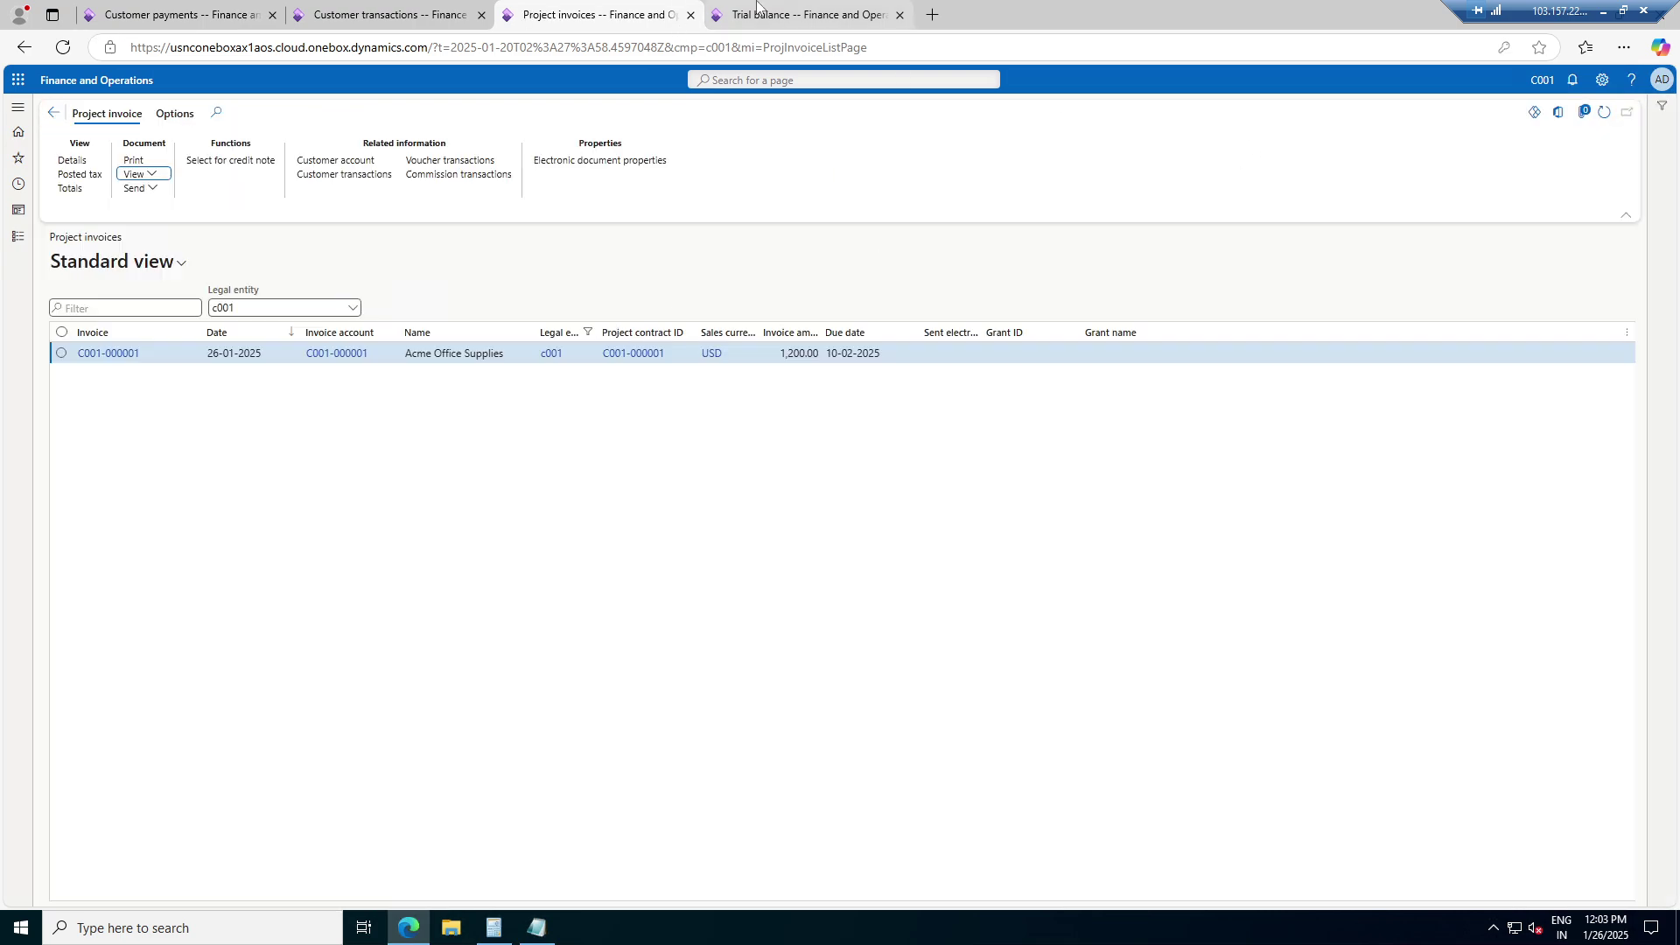
In the Trial balance tab, select the Project Revenue and Project Cost accounts and examine their balances
{"action": "left_click", "coordinate": [748, 5]}
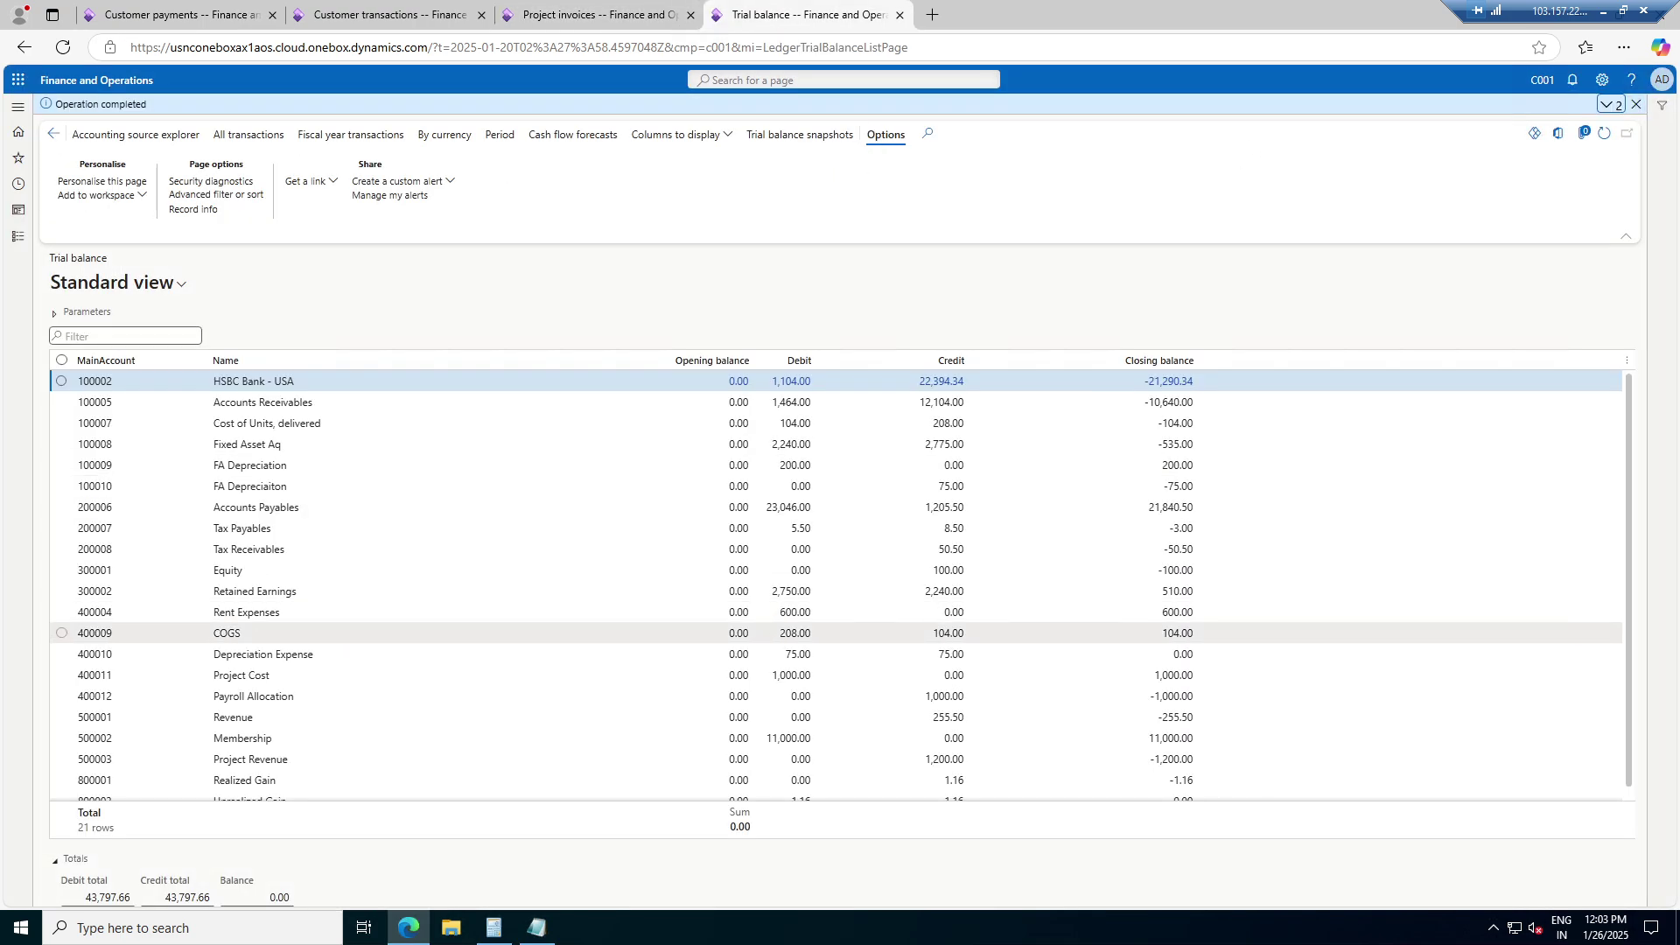
{"action": "scroll", "coordinate": [336, 638], "scroll_direction": "down", "scroll_amount": 1}
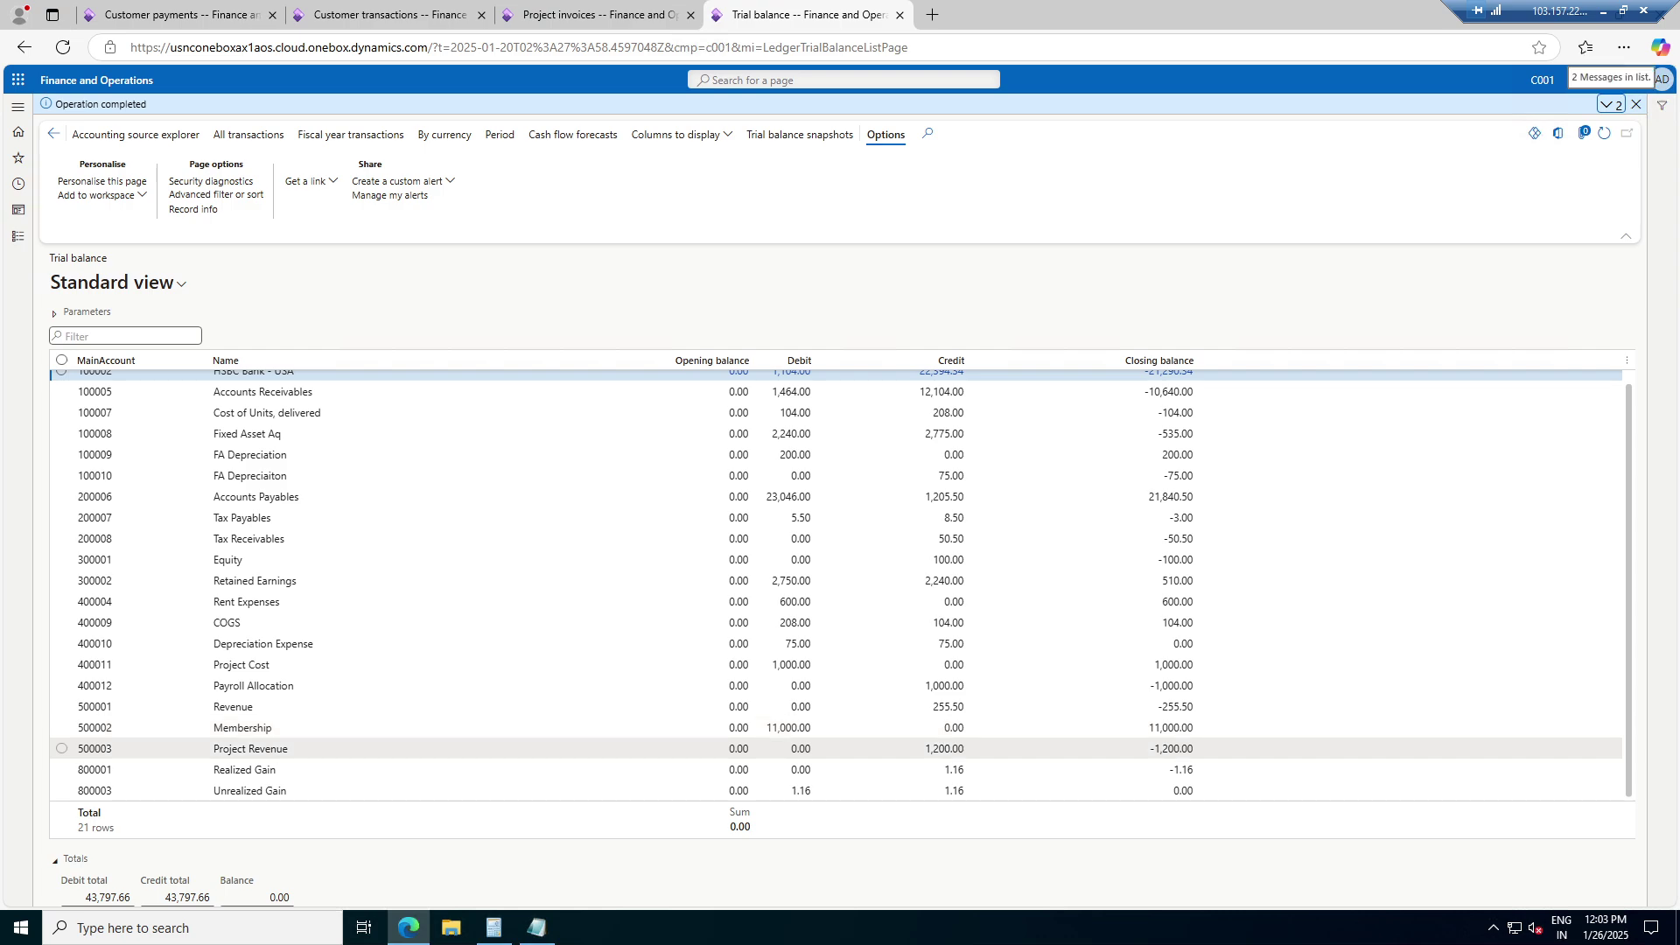
{"action": "left_click", "coordinate": [1006, 751]}
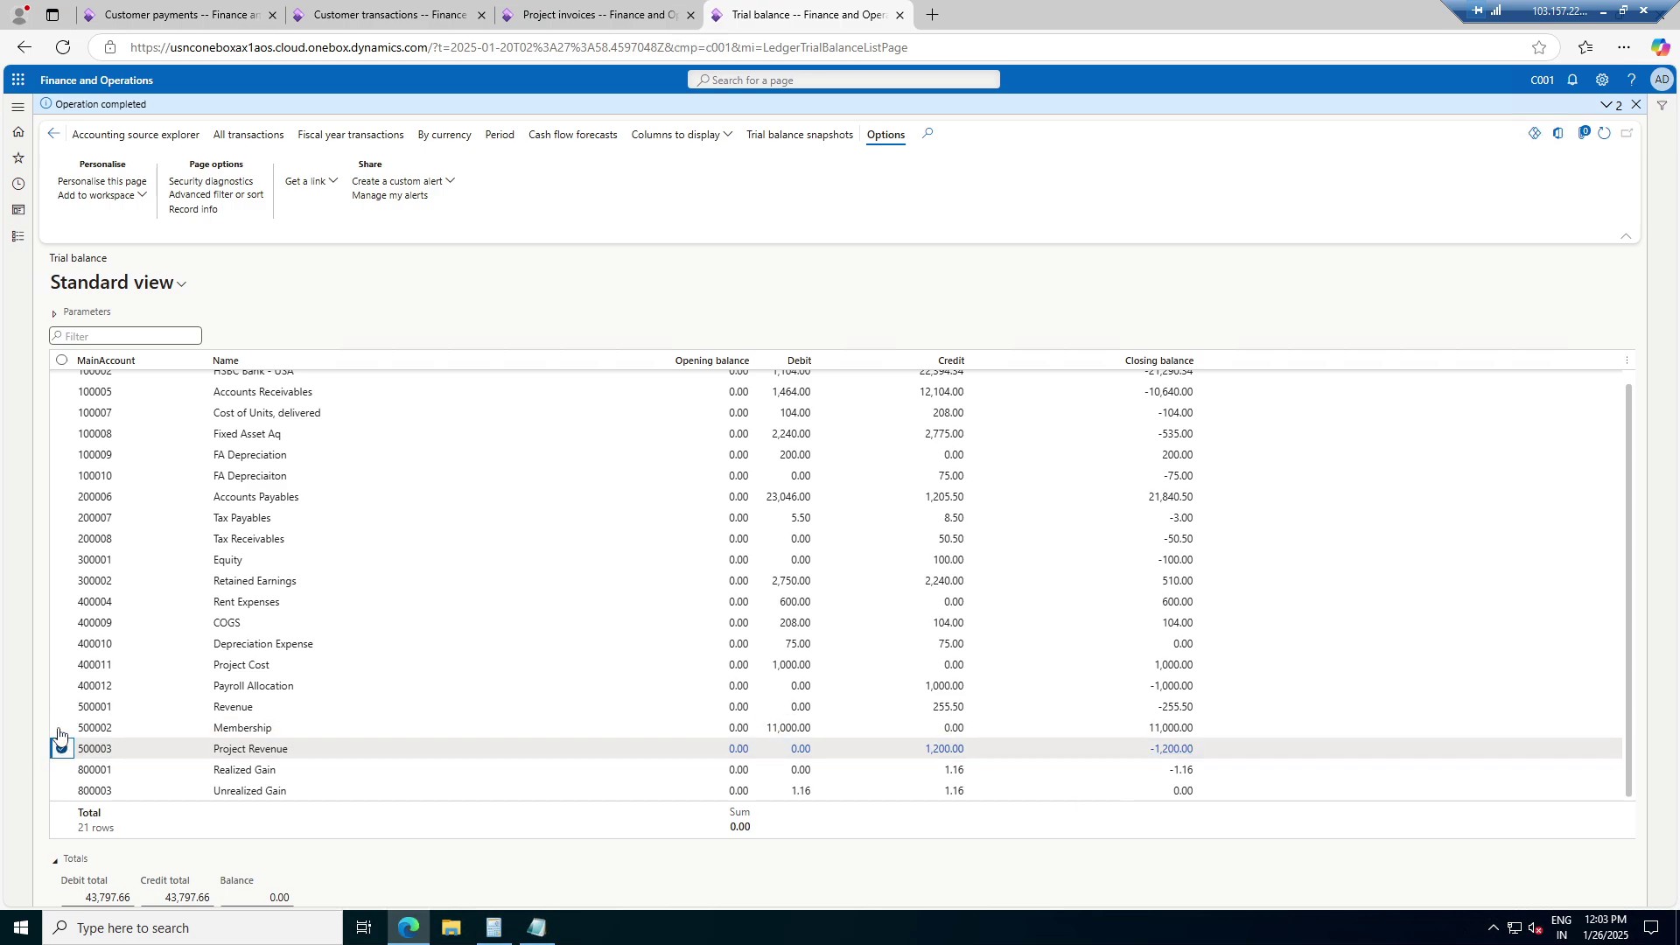
{"action": "left_click", "coordinate": [57, 667]}
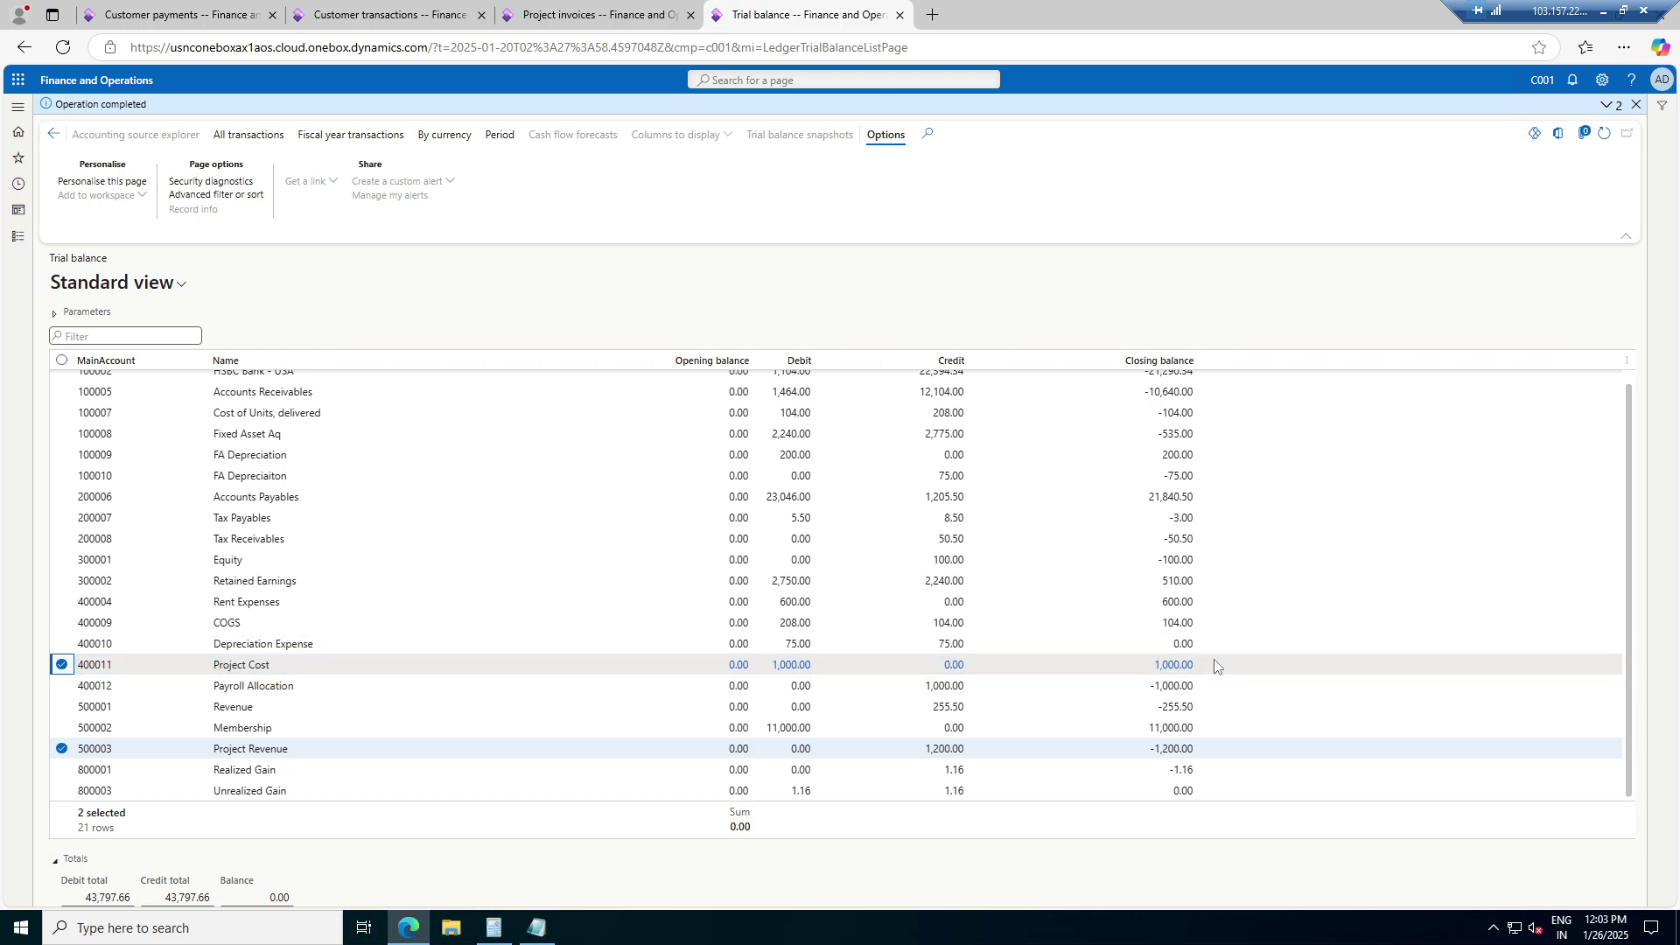
{"action": "scroll", "coordinate": [840, 585], "scroll_direction": "up", "scroll_amount": 1}
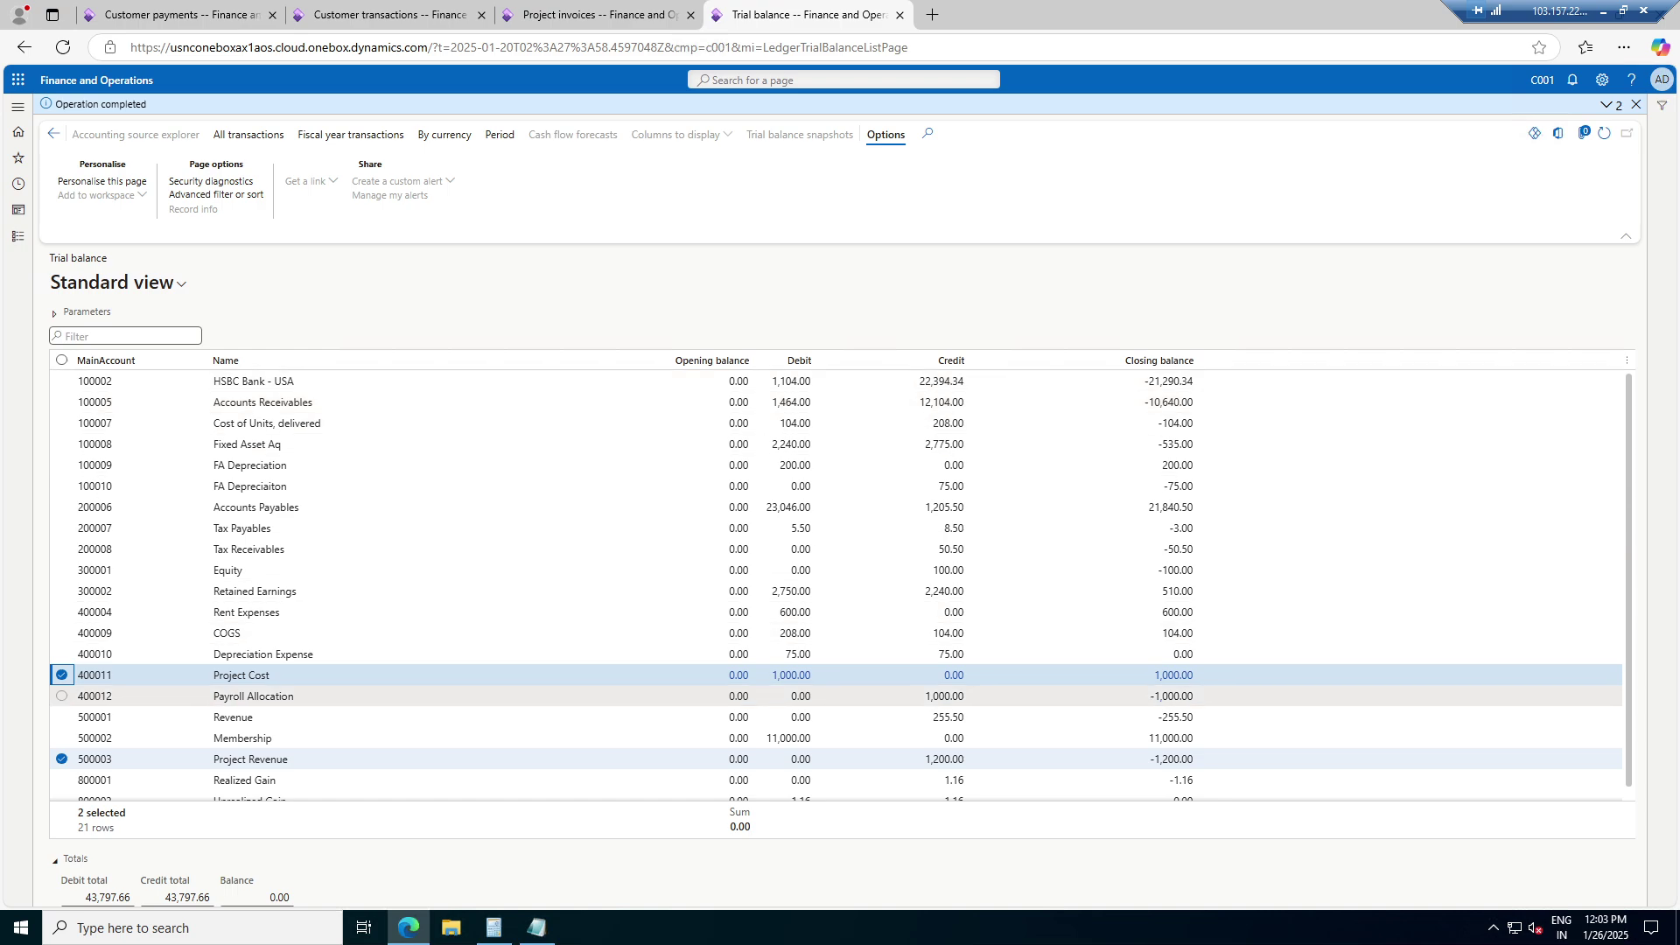
{"action": "scroll", "coordinate": [840, 586], "scroll_direction": "down", "scroll_amount": 1}
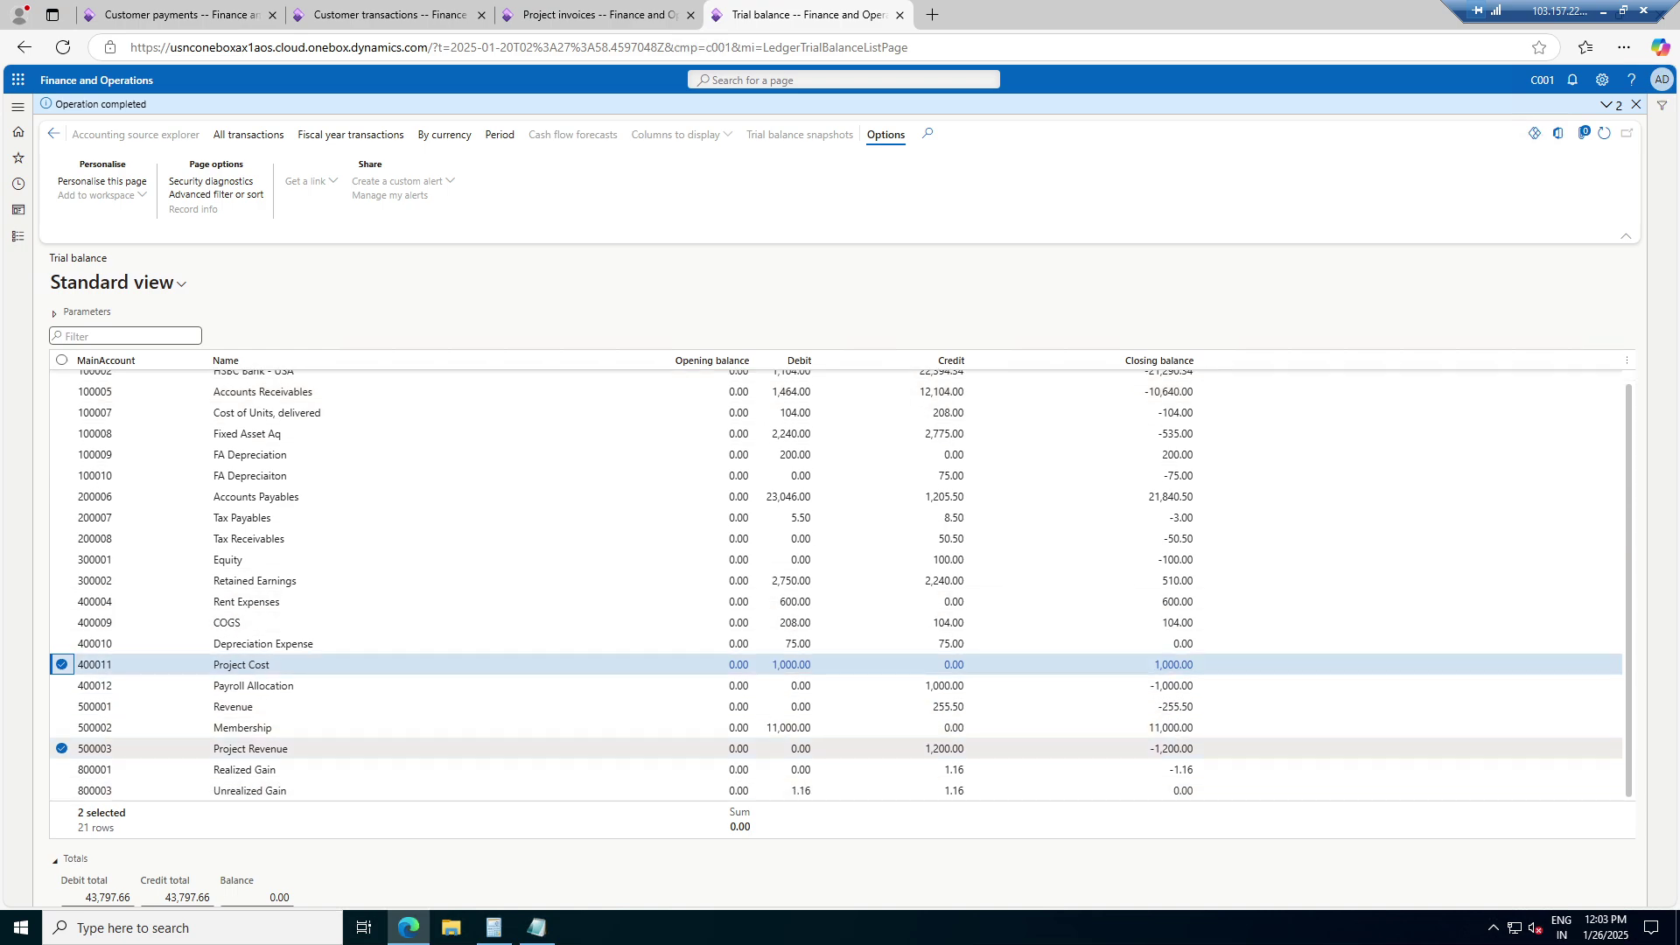
Drill into the Project Revenue closing balance, review the voucher behind its transaction, and return to the trial balance
{"action": "left_click", "coordinate": [1167, 750]}
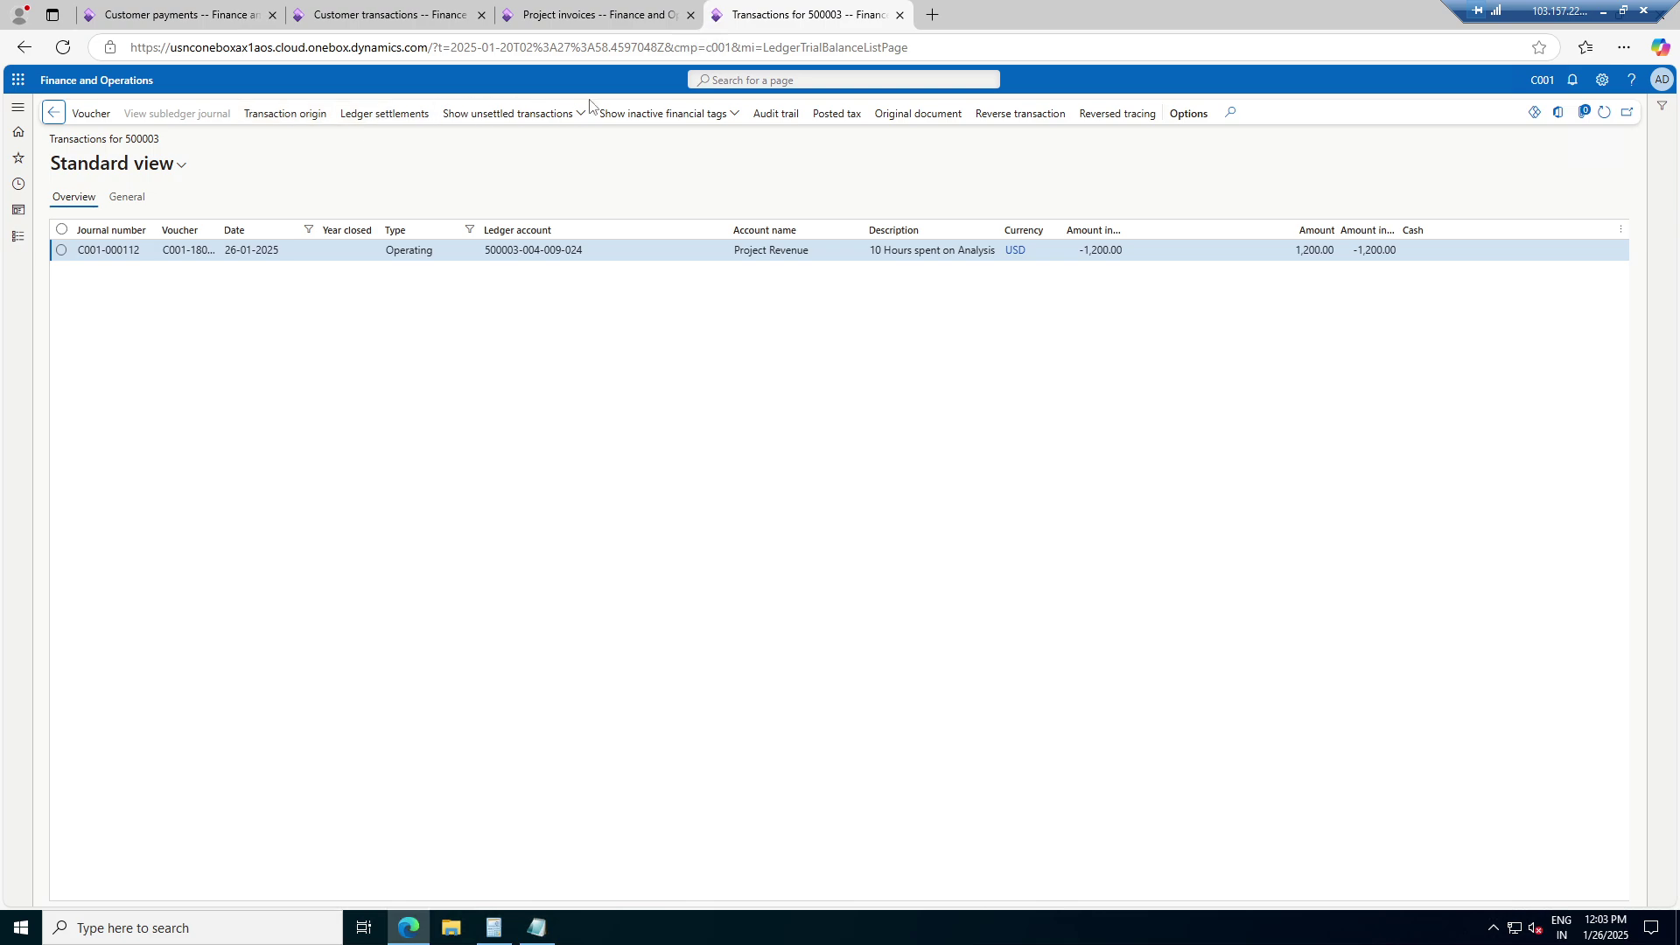
{"action": "left_click", "coordinate": [103, 118]}
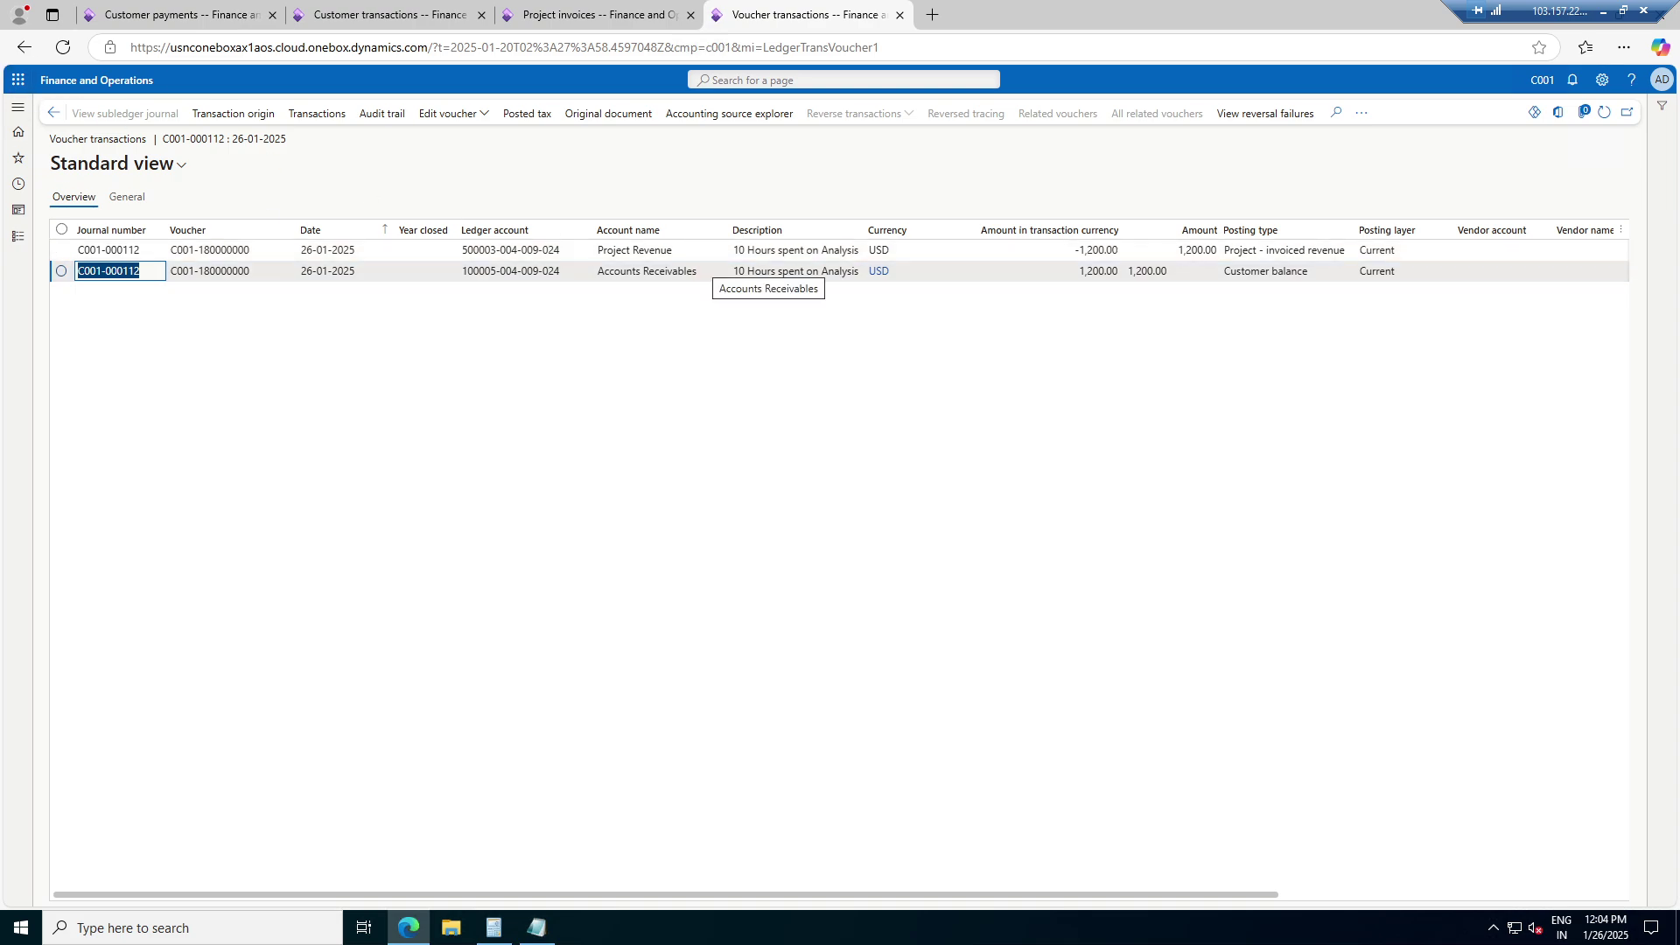
{"action": "left_click", "coordinate": [53, 113]}
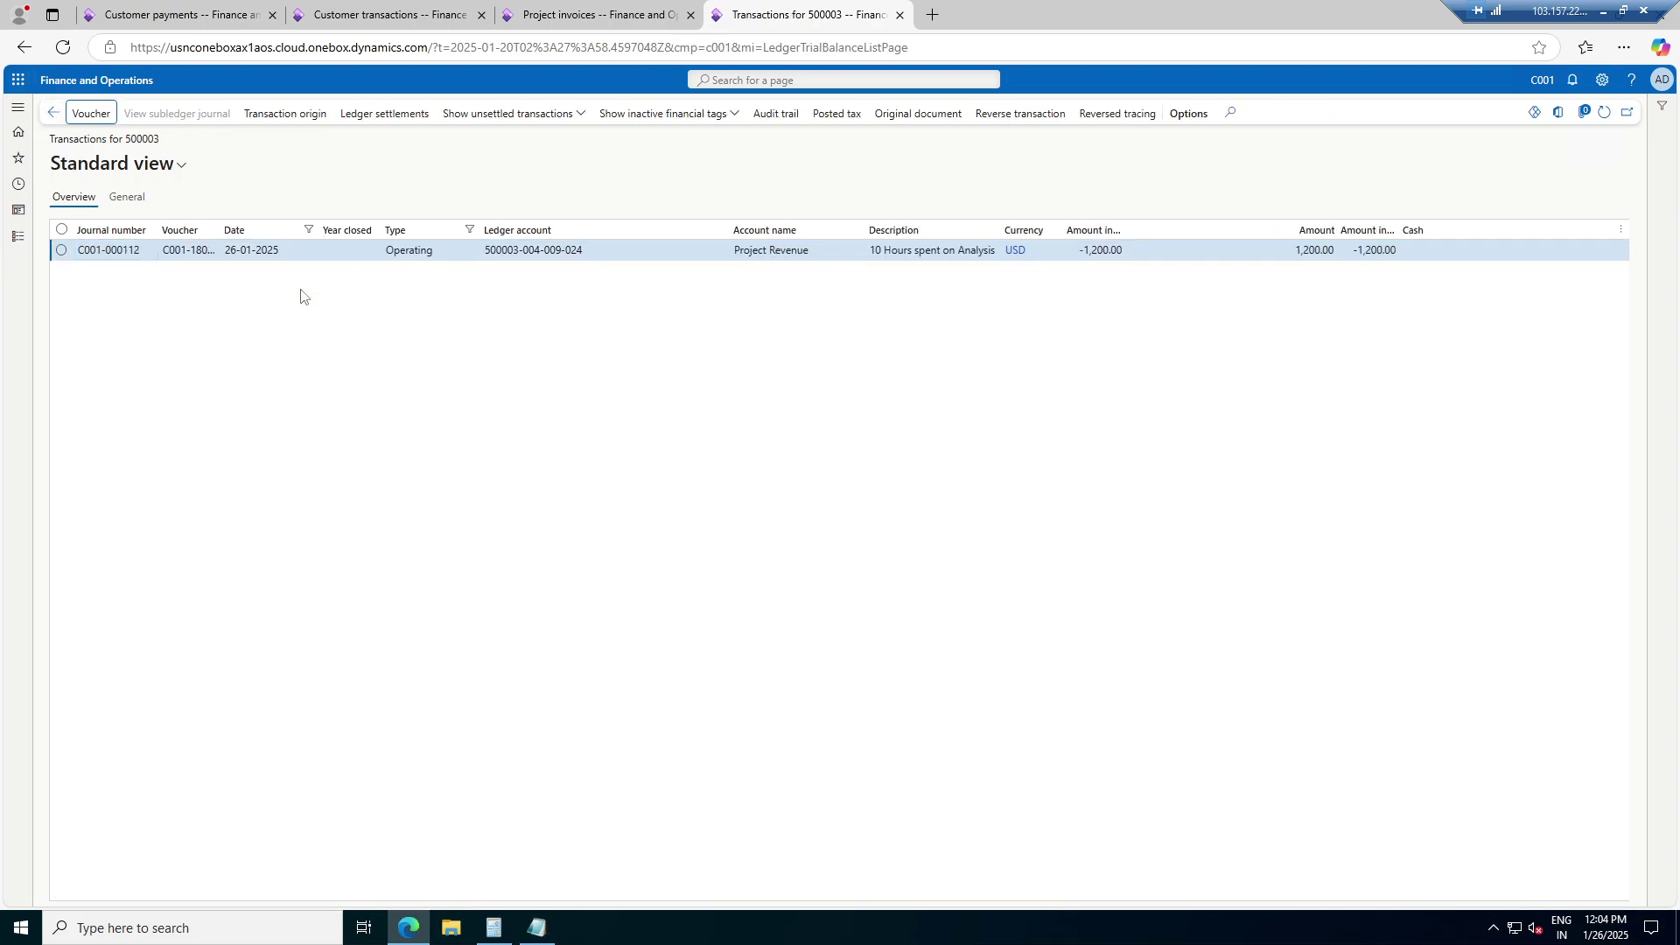
{"action": "left_click", "coordinate": [53, 113]}
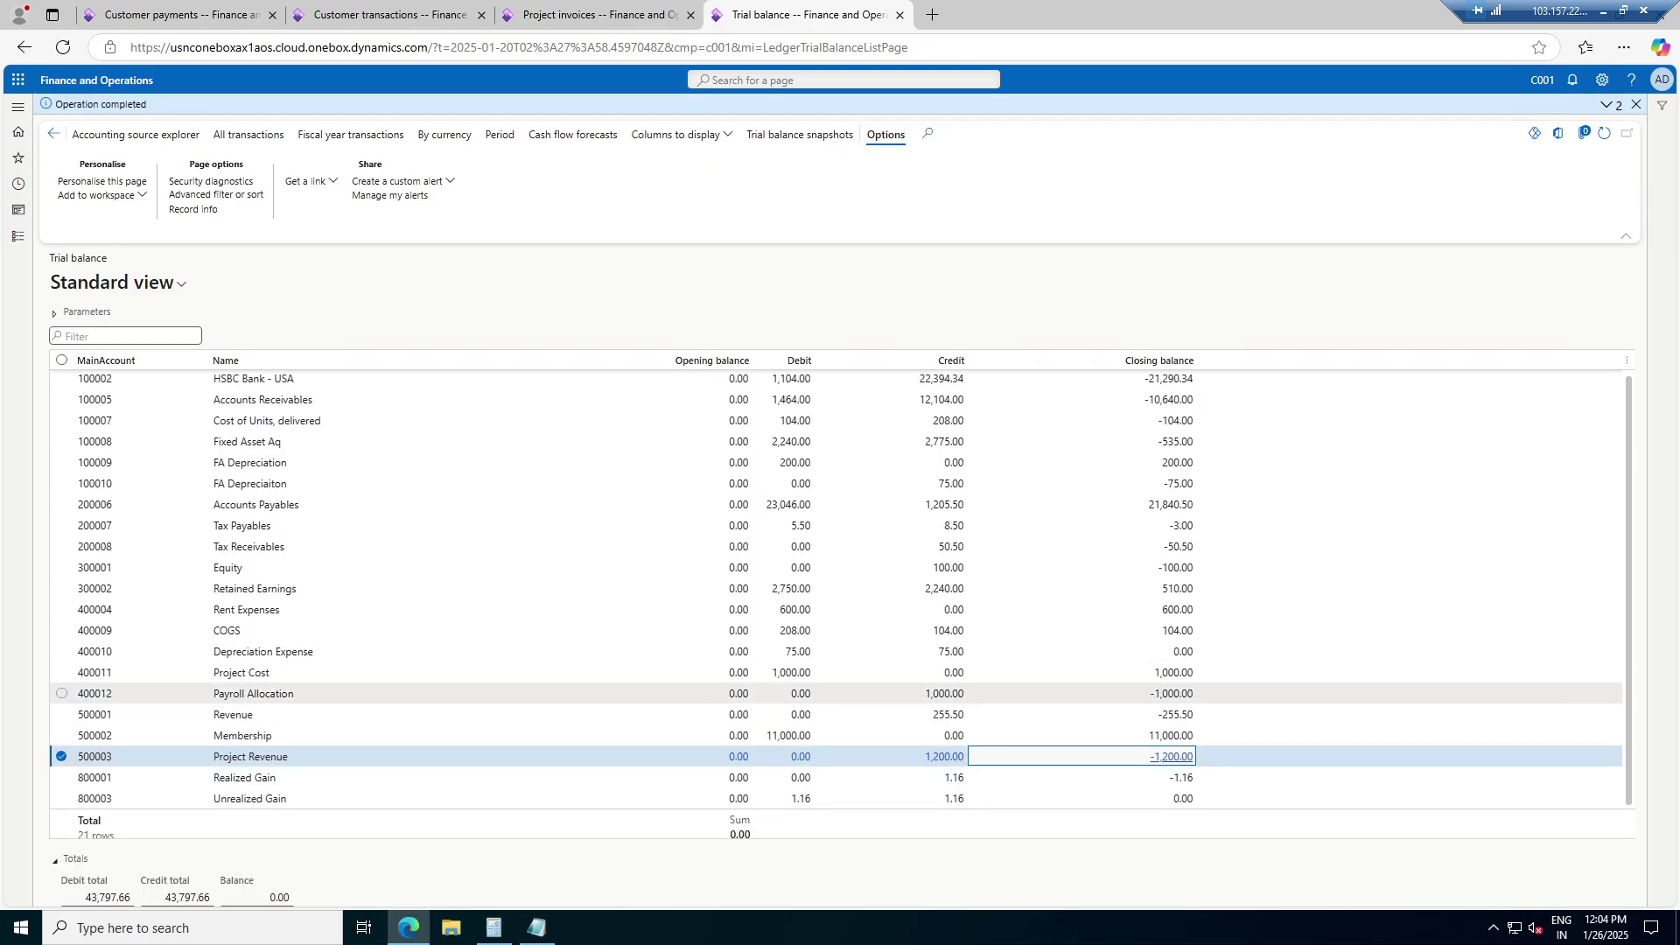
Drill into the Payroll Allocation closing balance, review the voucher behind its transaction, and return to the trial balance
{"action": "left_click", "coordinate": [945, 695]}
{"action": "left_click", "coordinate": [1167, 695]}
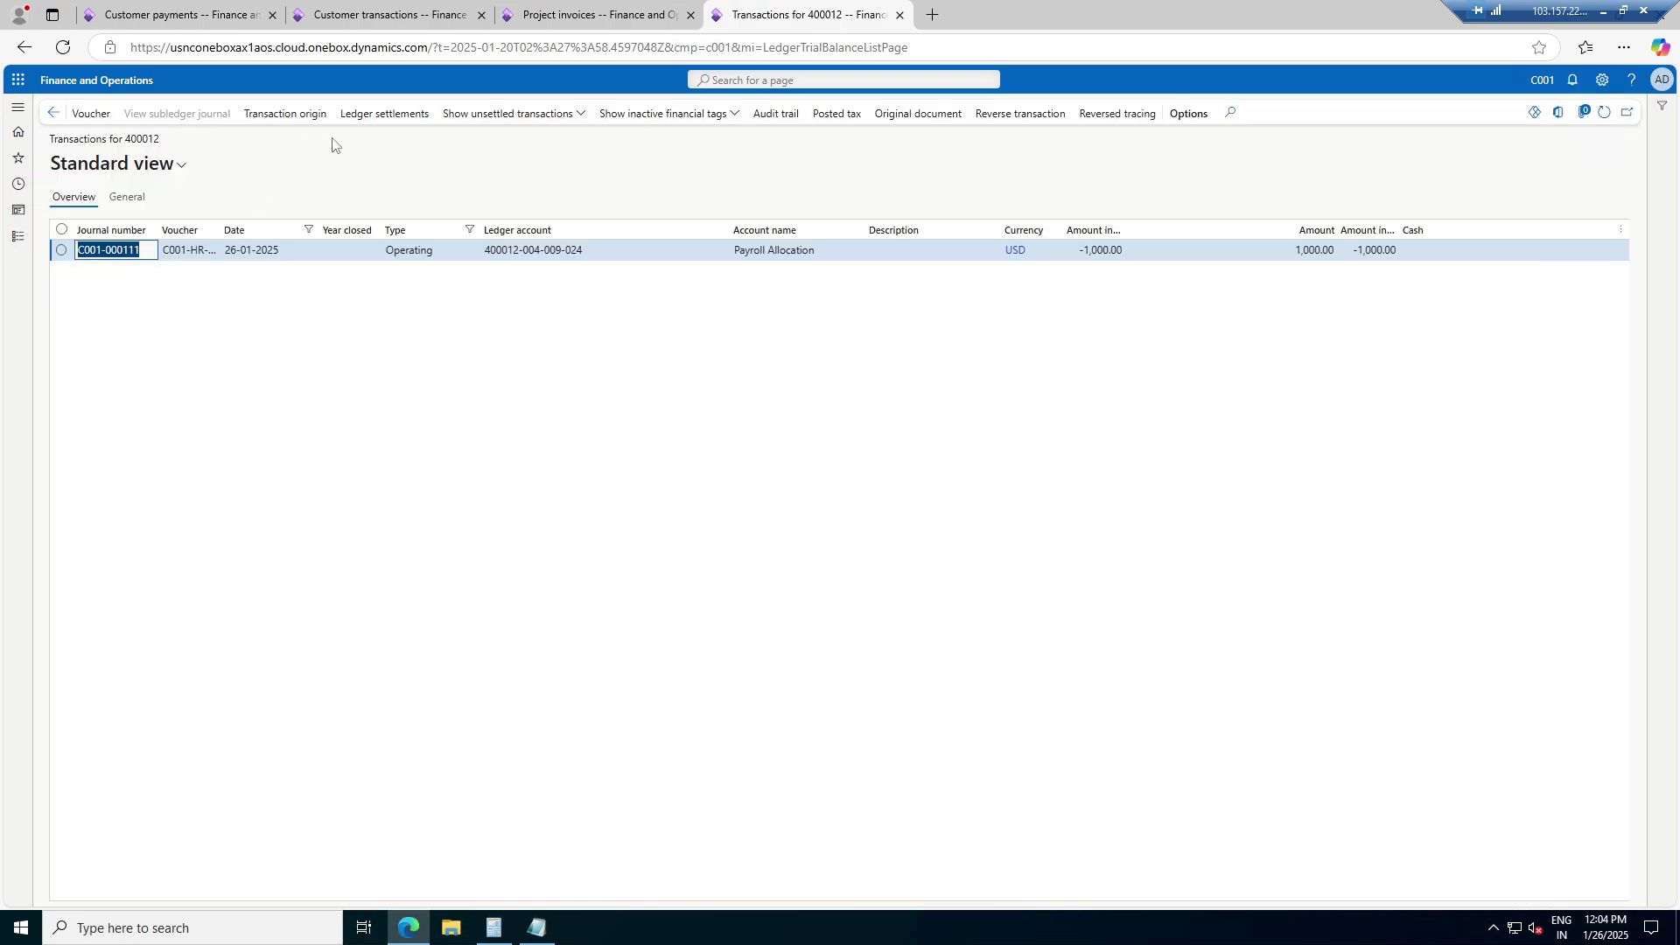
{"action": "left_click", "coordinate": [91, 114]}
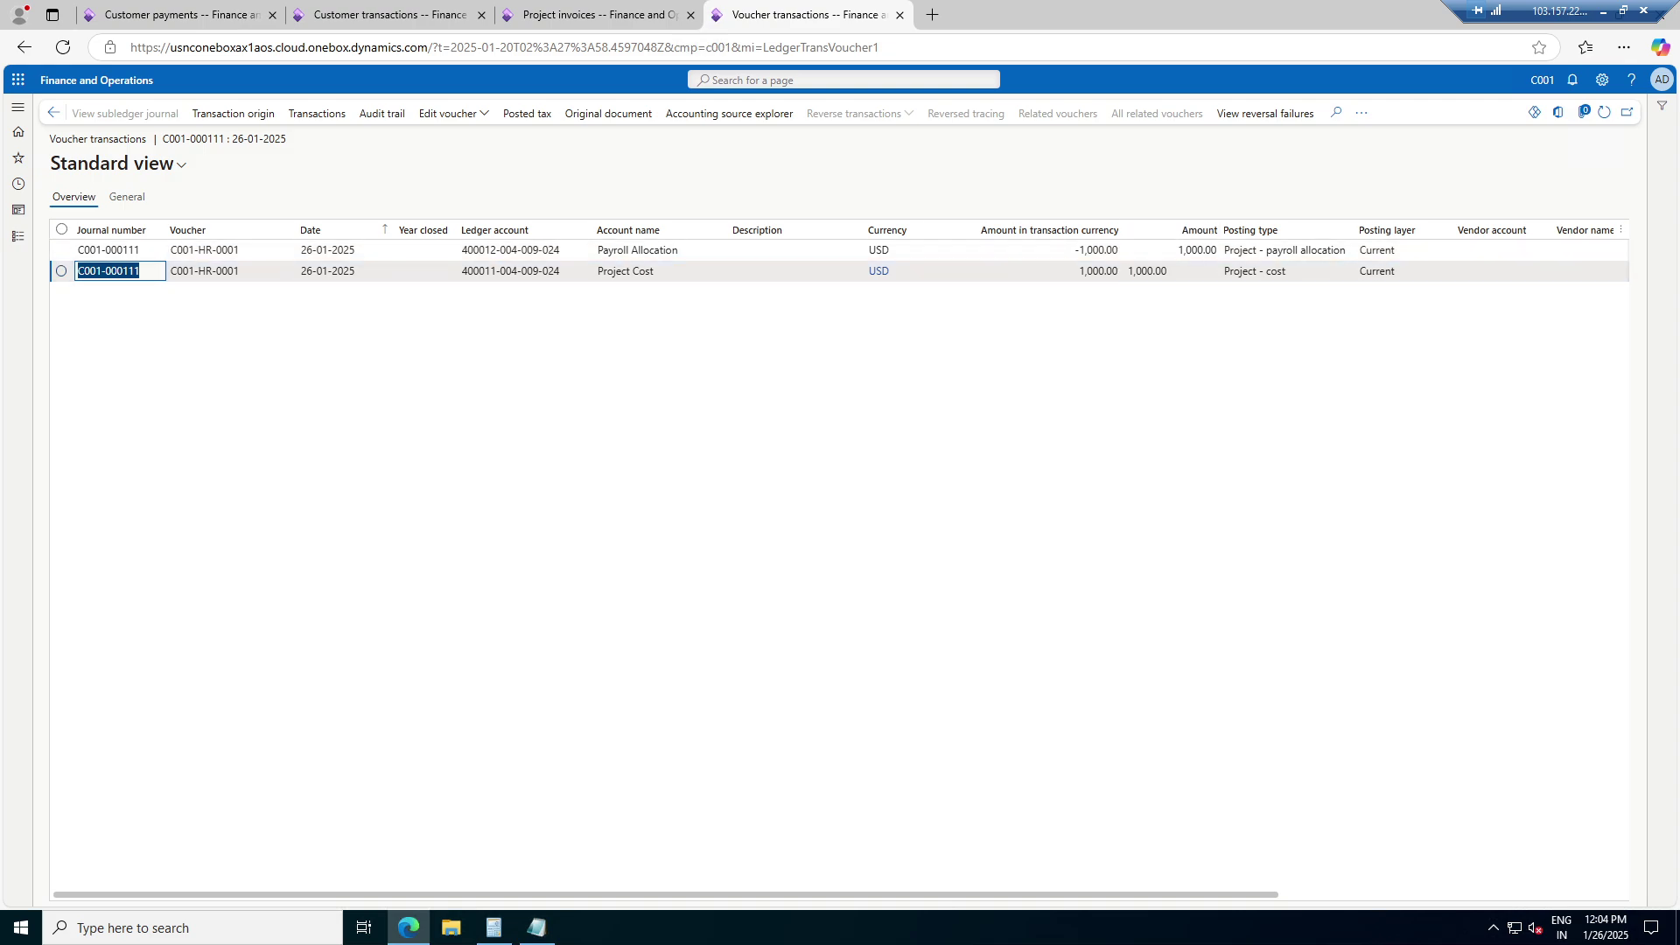
{"action": "left_click", "coordinate": [53, 114]}
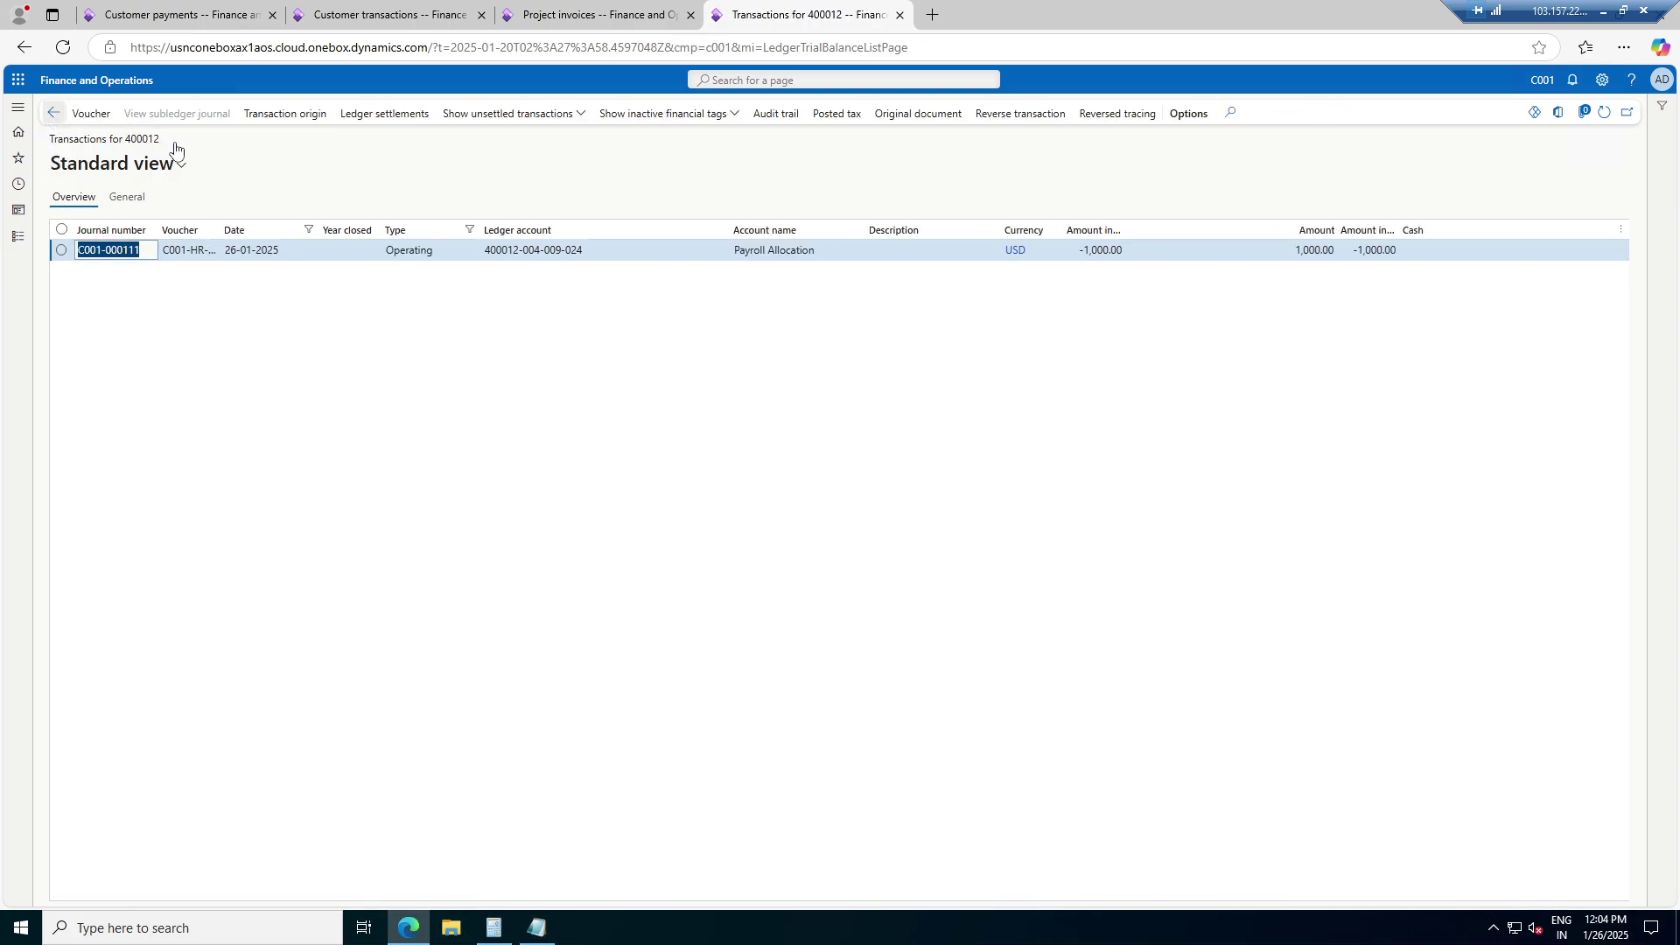
{"action": "left_click", "coordinate": [53, 113]}
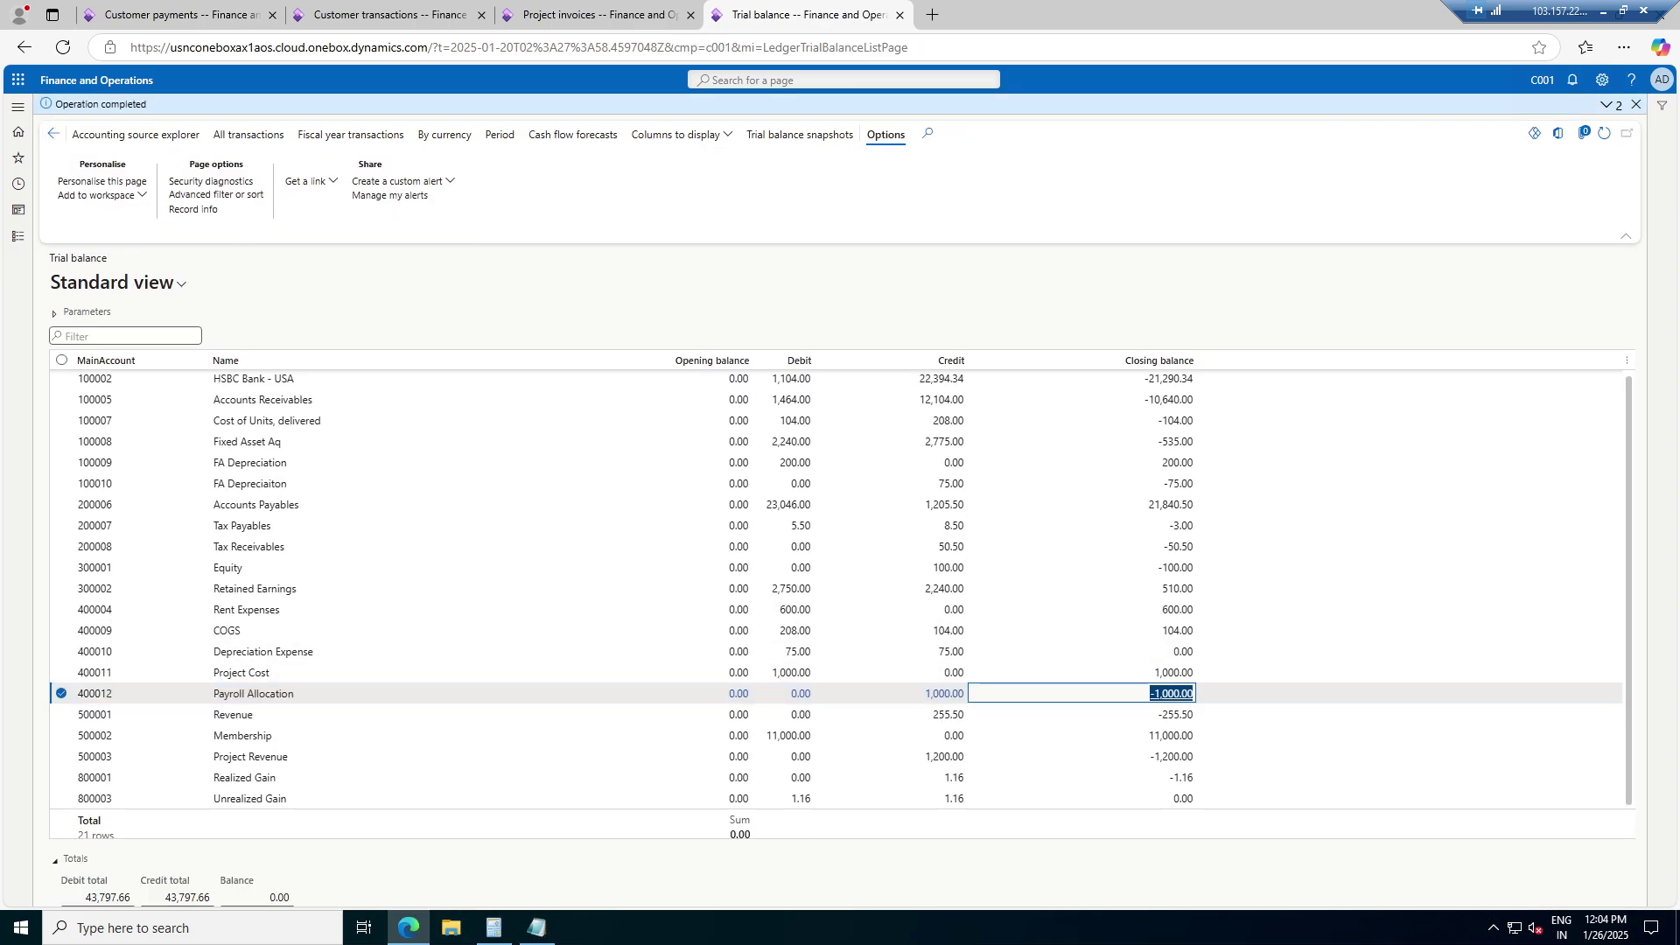
Drill into the Accounts Receivables closing balance and examine the transaction described as 10 Hours spent on Analysis
{"action": "left_click", "coordinate": [273, 673]}
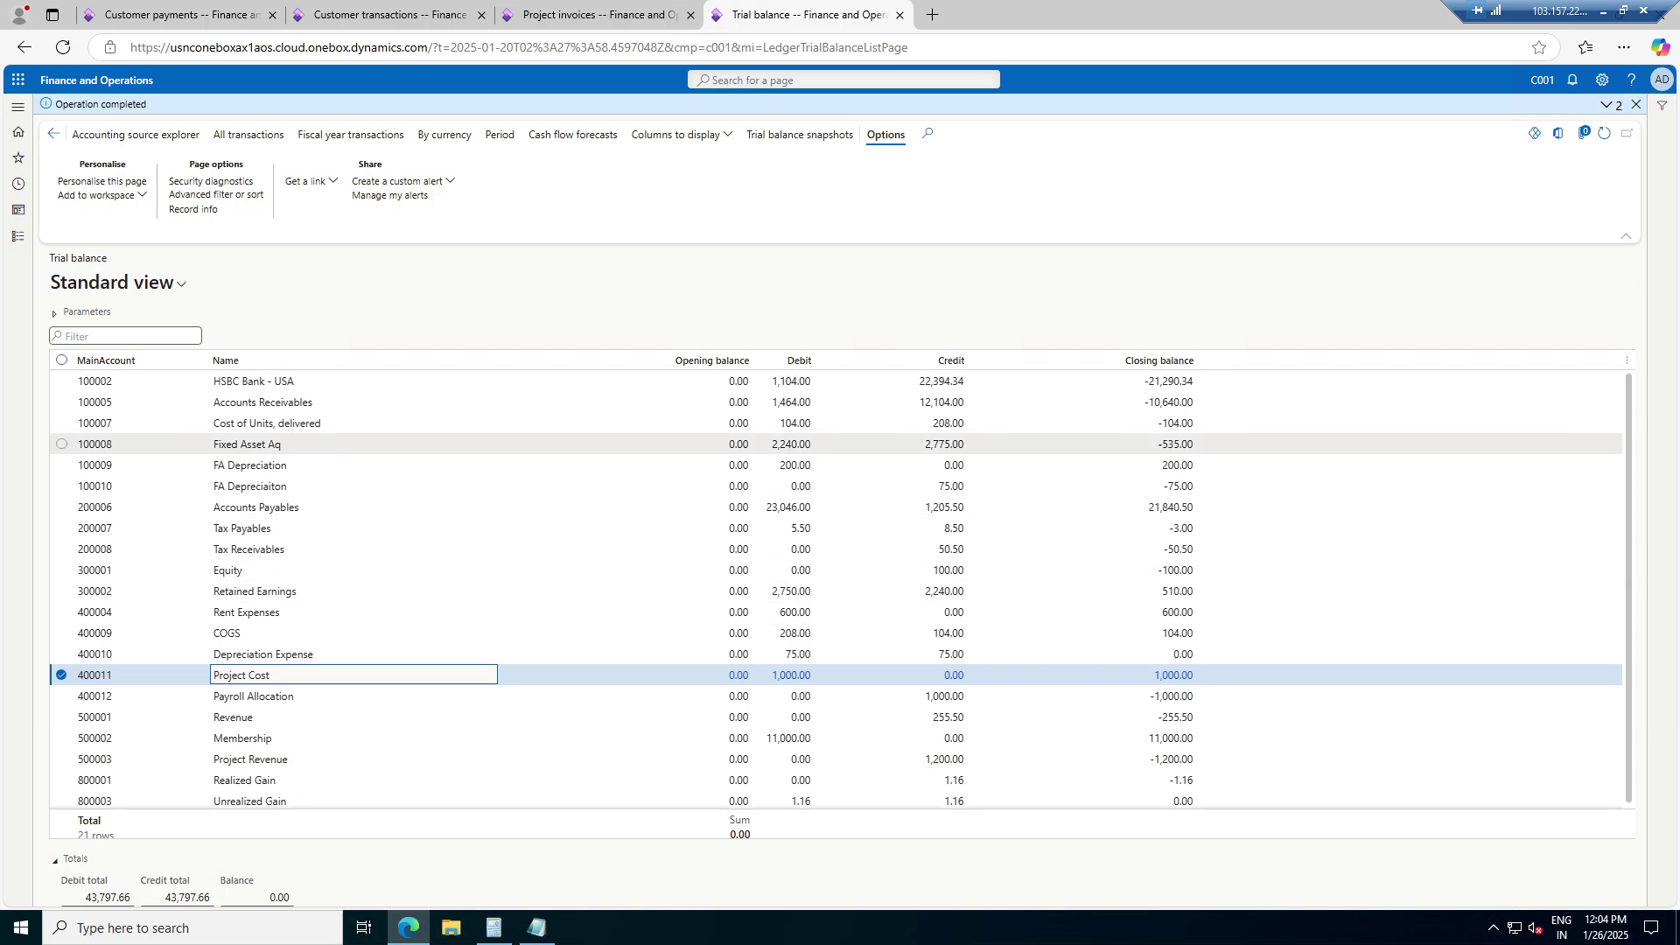
{"action": "left_click", "coordinate": [1049, 400]}
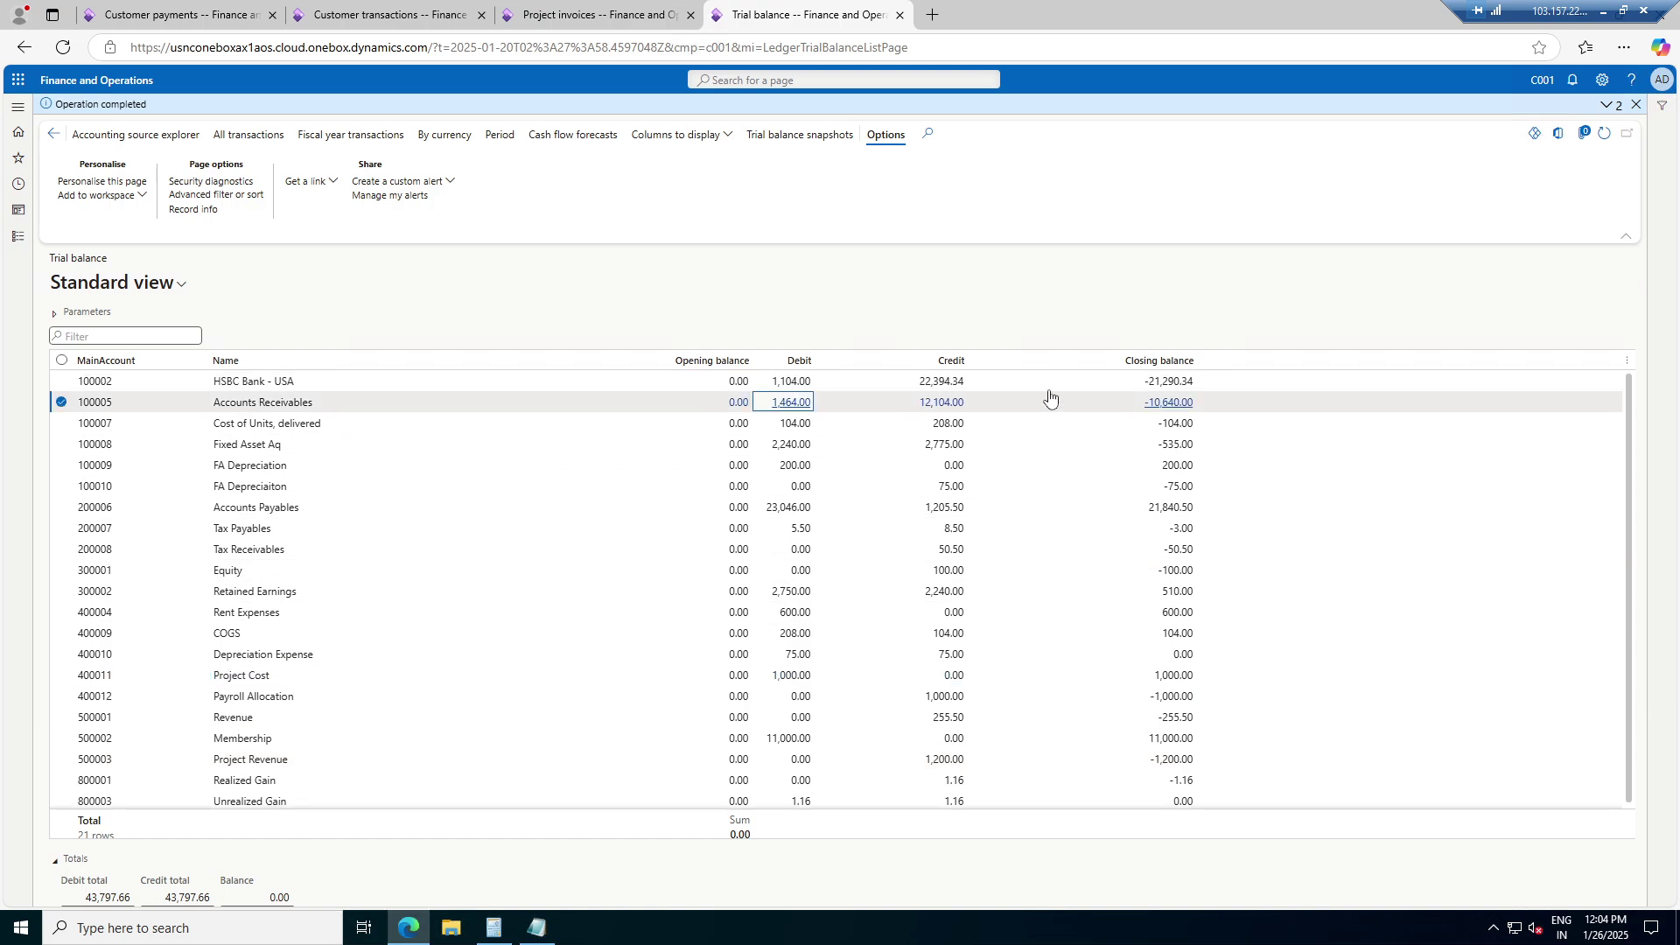
{"action": "left_click", "coordinate": [1172, 403]}
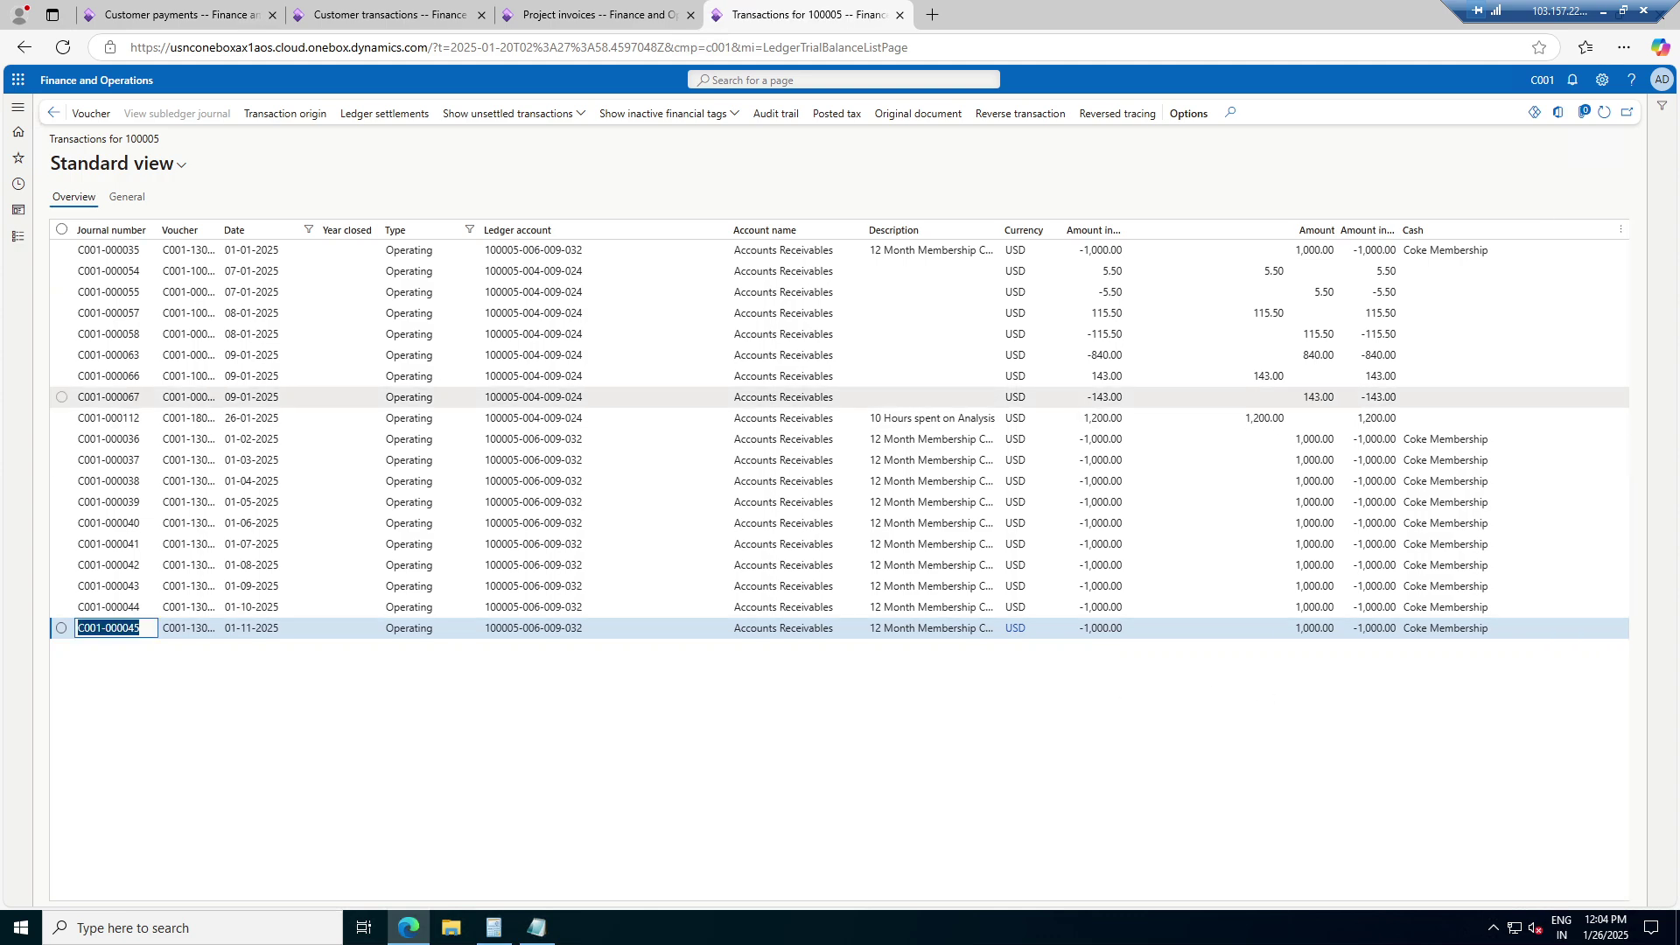
{"action": "left_click", "coordinate": [1256, 418]}
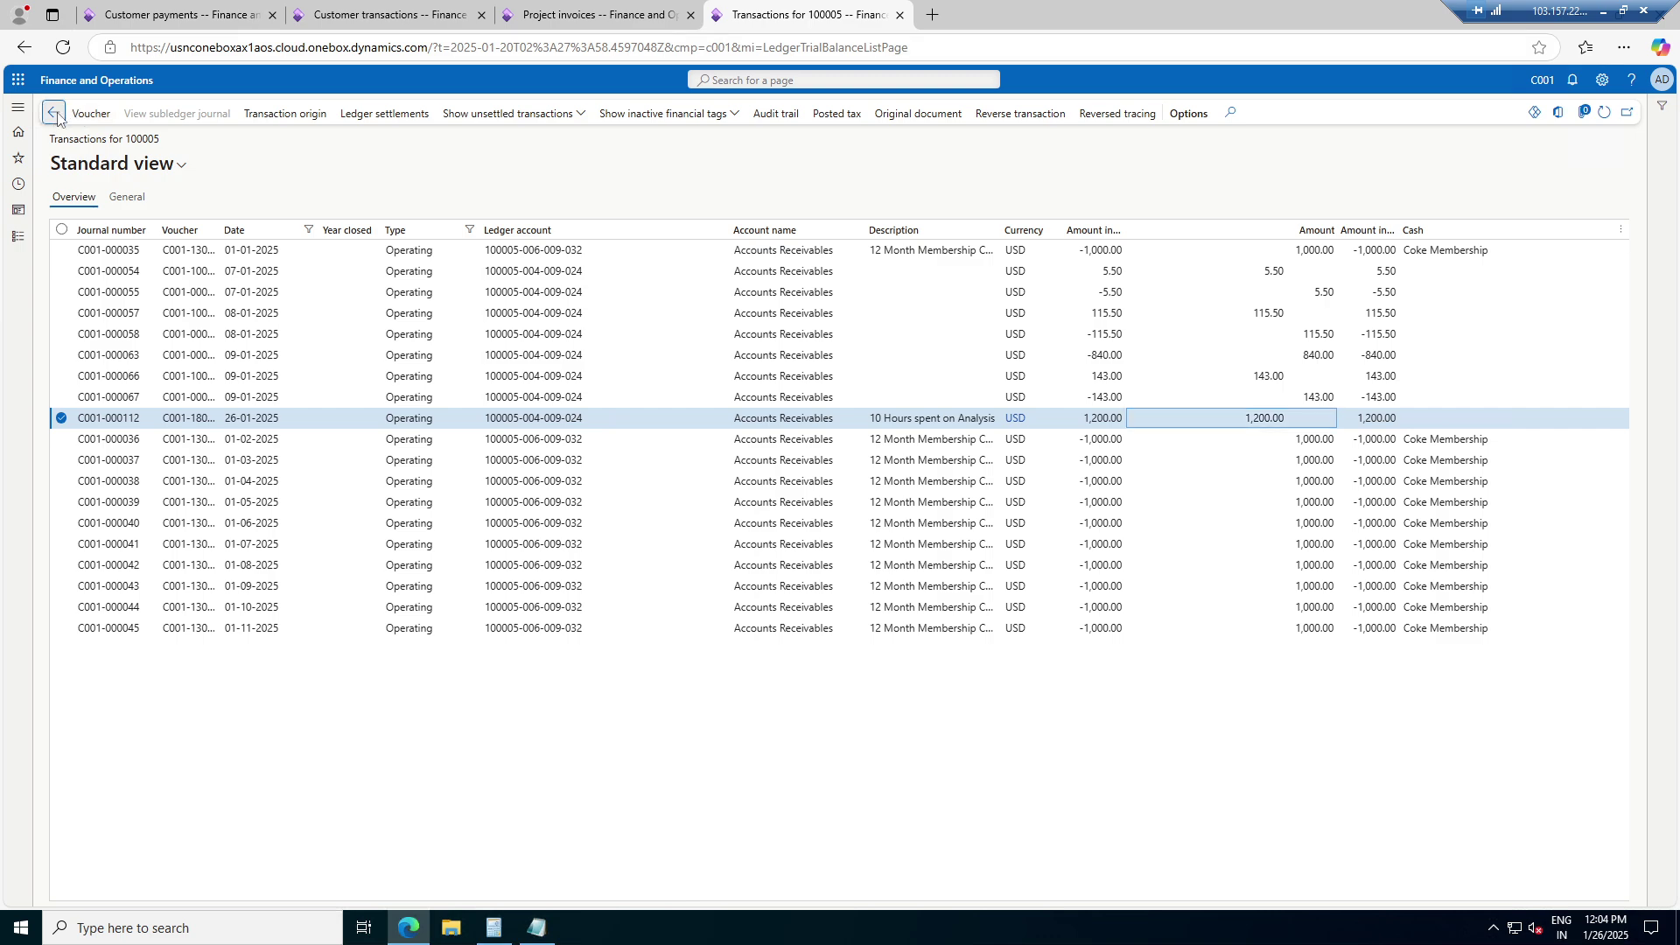
In the Customer payments tab, report the CustPay journal as ready, approve it and post it
{"action": "left_click", "coordinate": [553, 10]}
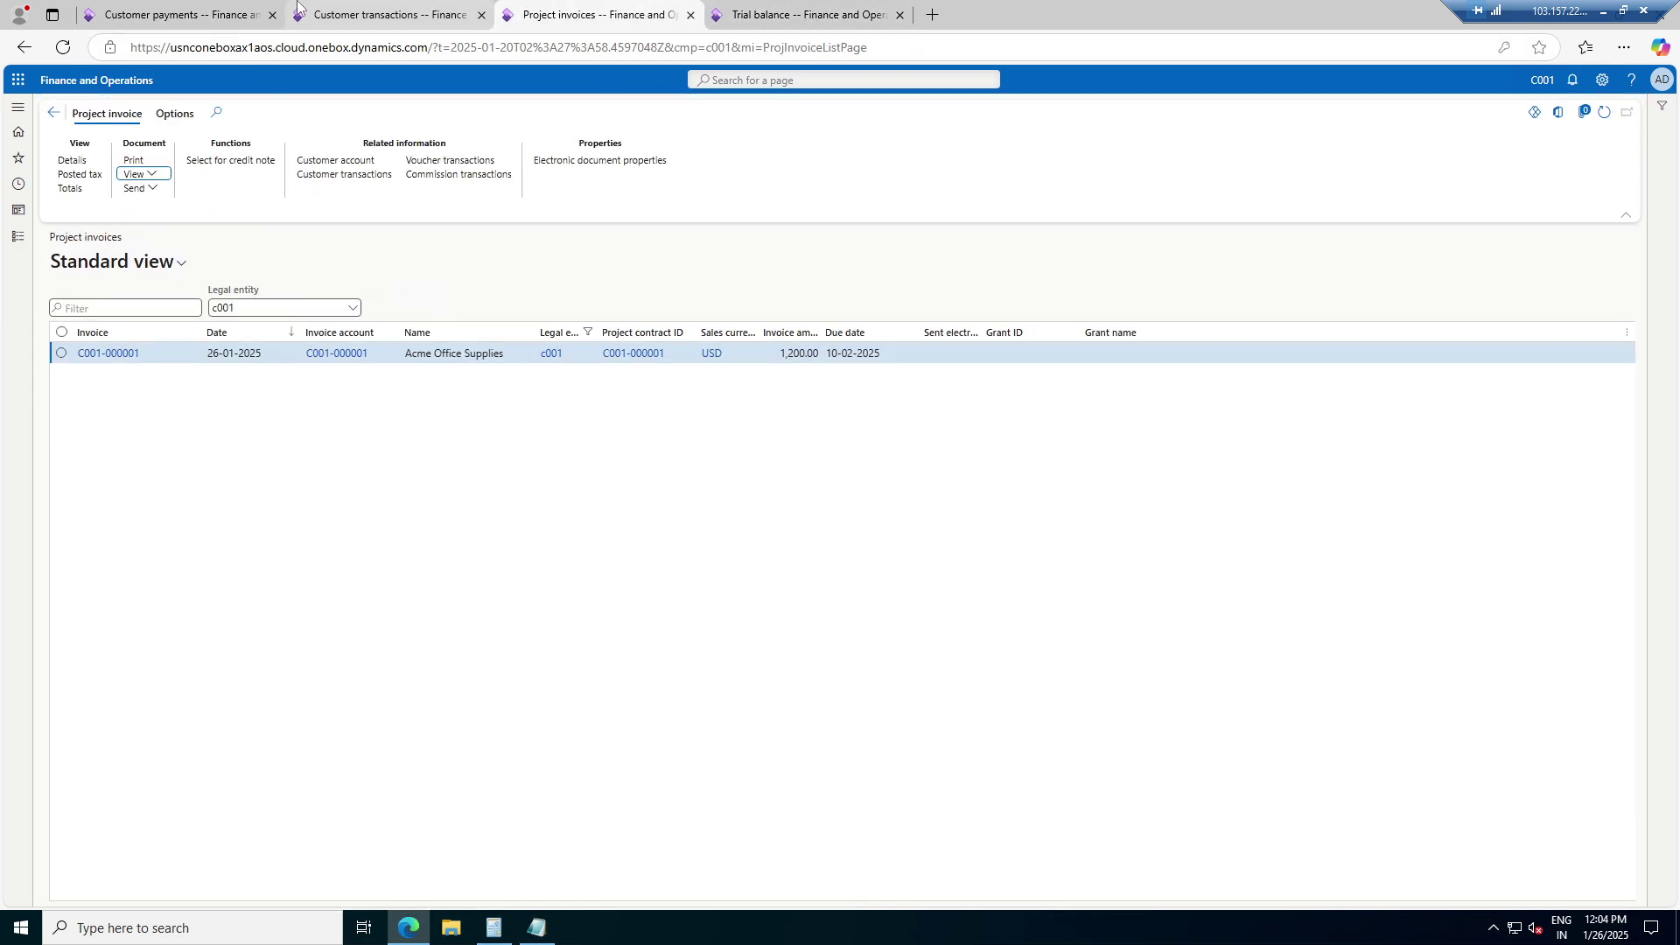
{"action": "left_click", "coordinate": [155, 11]}
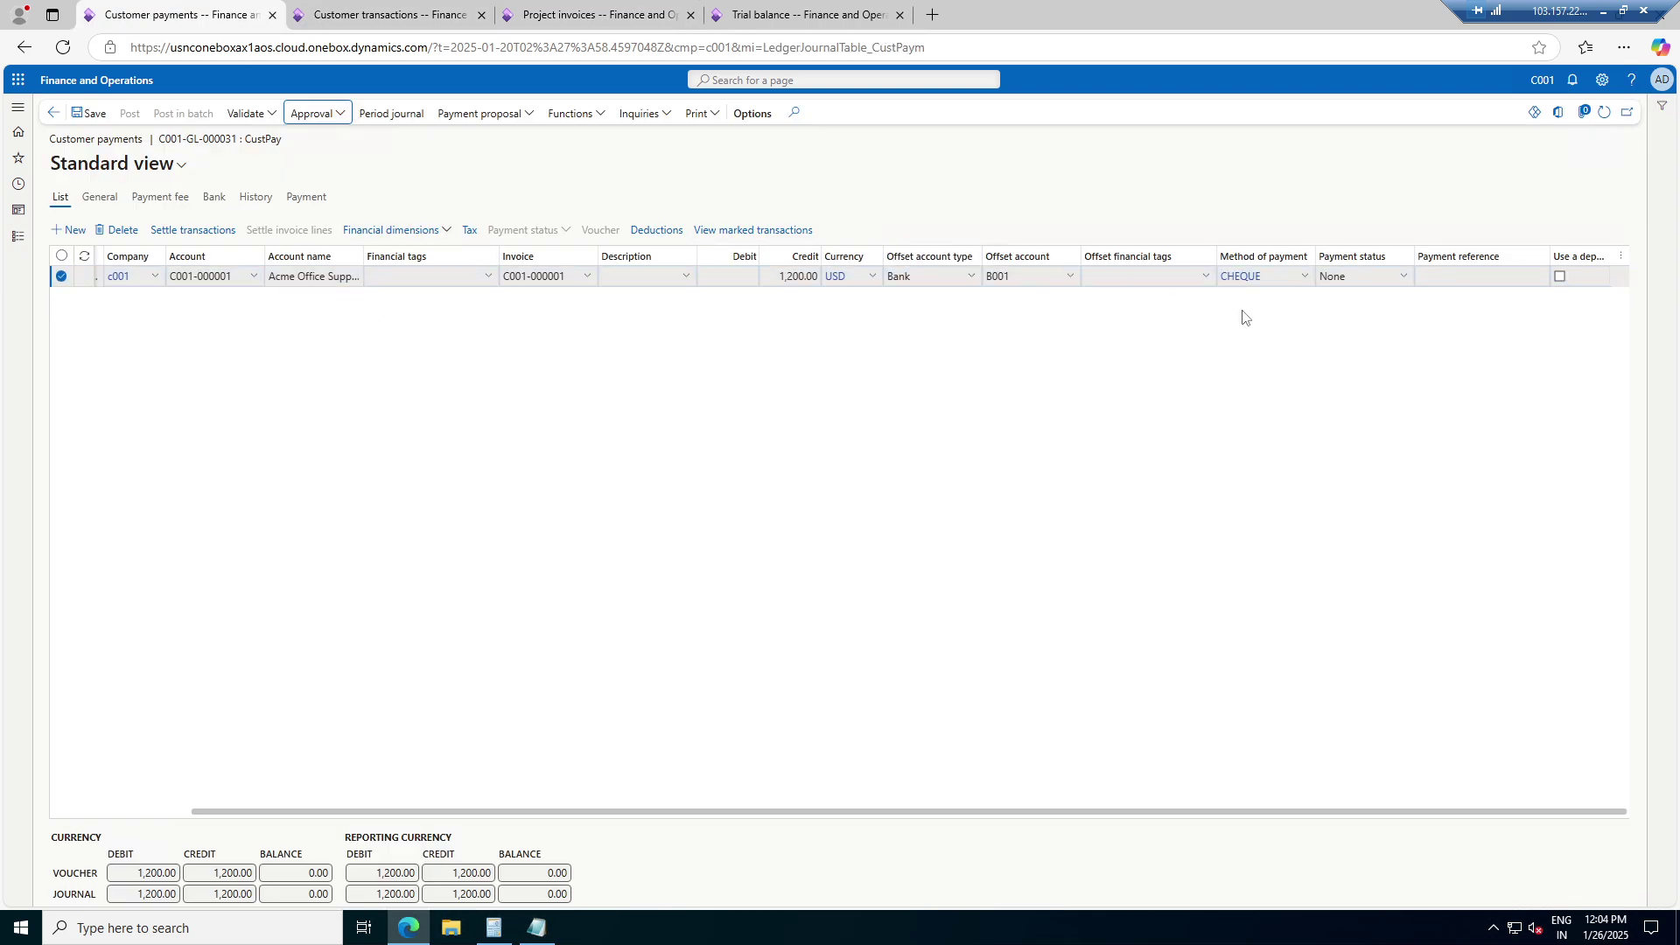
{"action": "left_click", "coordinate": [316, 113]}
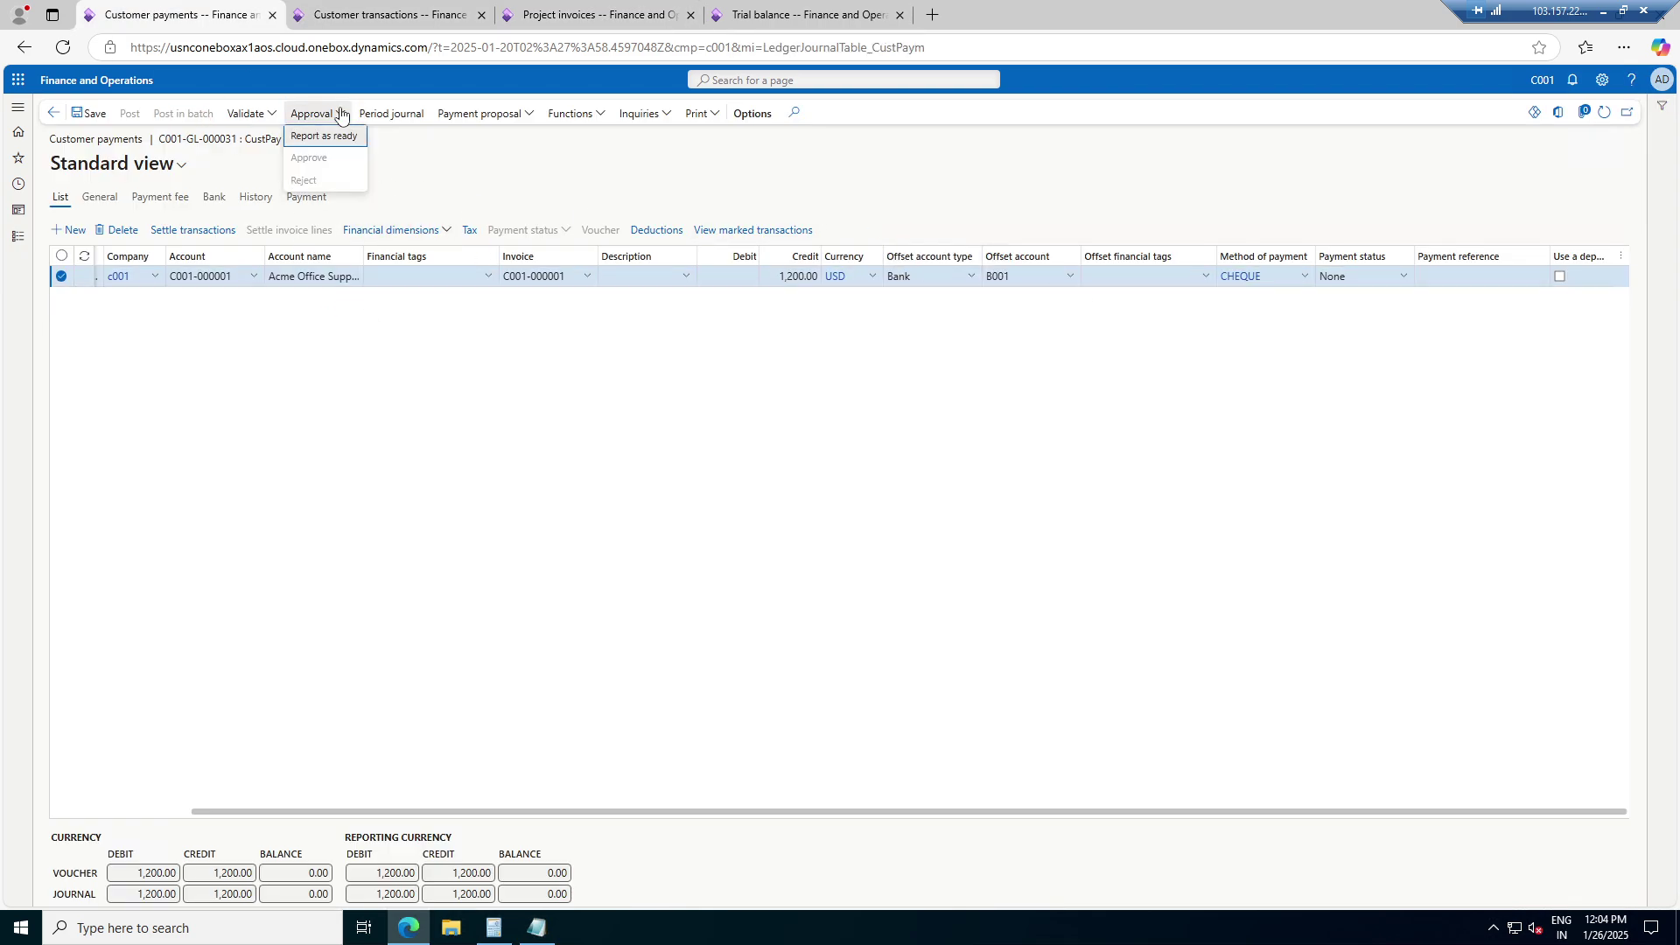
{"action": "left_click", "coordinate": [325, 137]}
{"action": "left_click", "coordinate": [332, 115]}
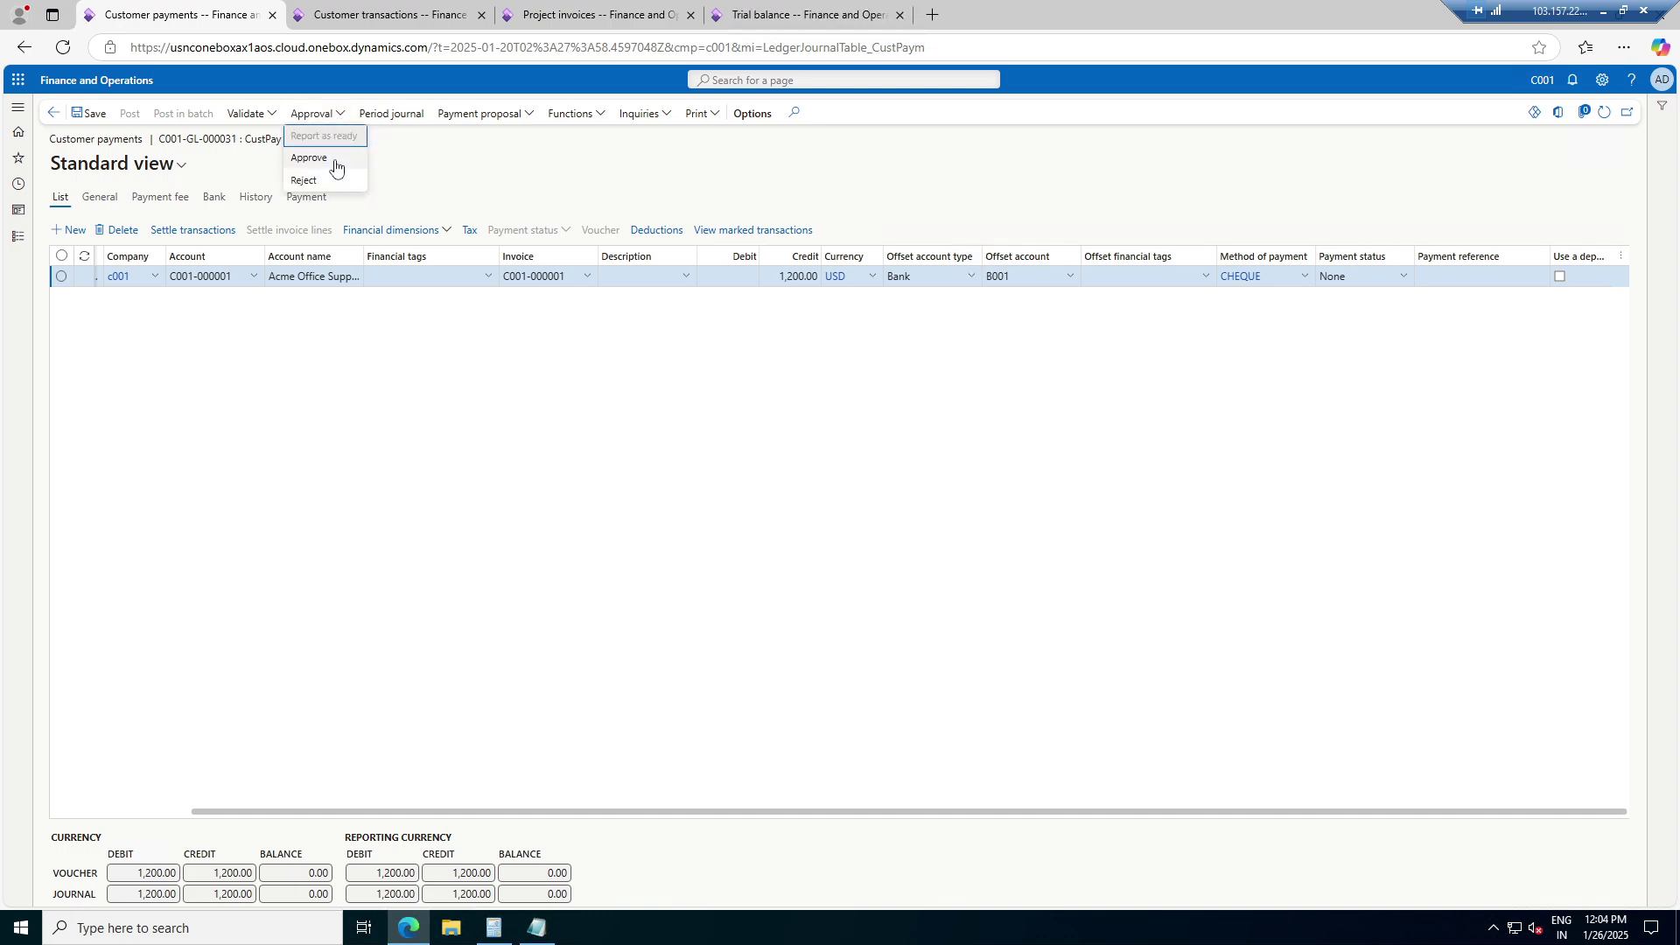
{"action": "left_click", "coordinate": [334, 164]}
{"action": "left_click", "coordinate": [133, 113]}
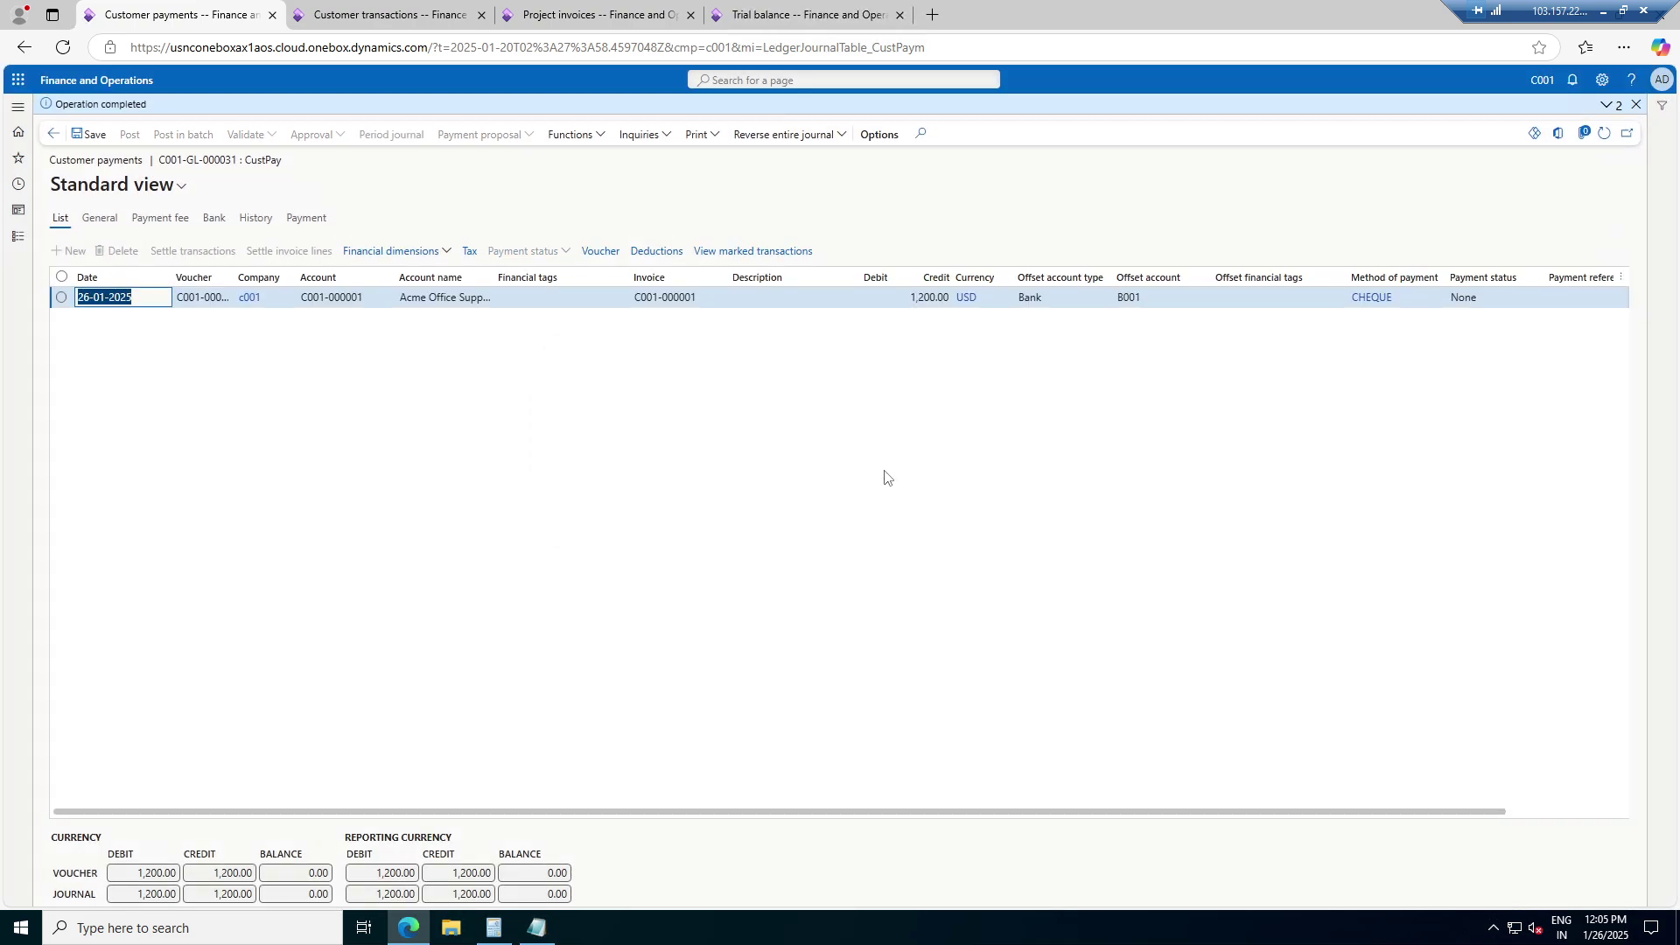
Return to the Trial balance tab and refresh the account balances to include the posted customer payment
{"action": "left_click", "coordinate": [735, 14]}
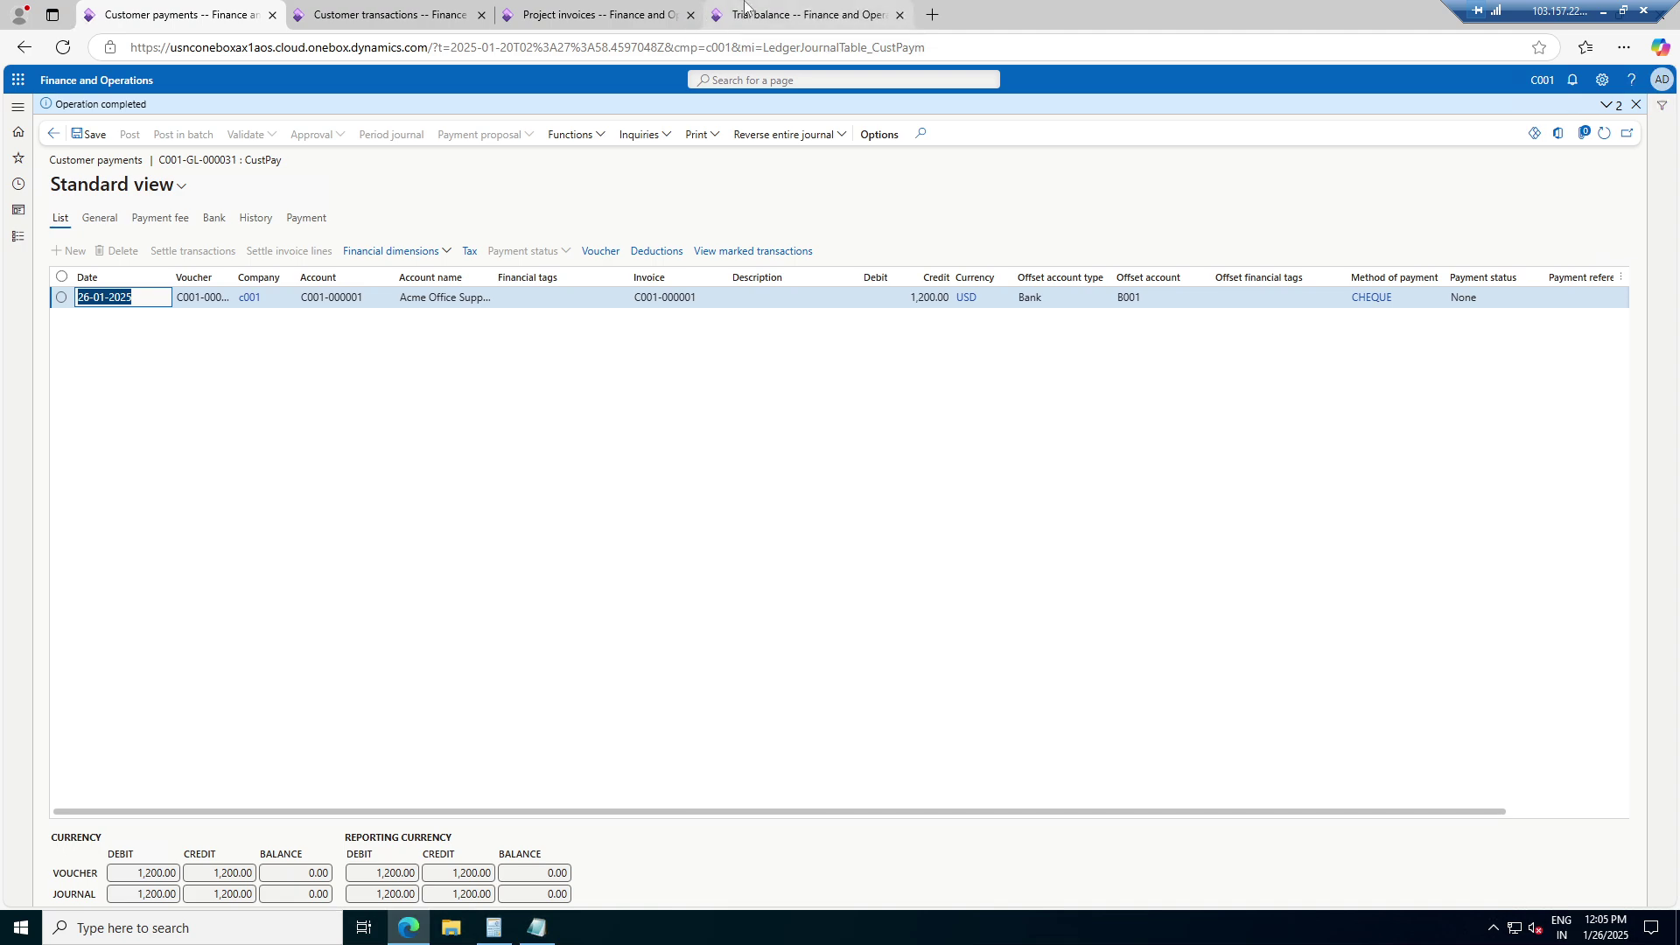
{"action": "left_click", "coordinate": [1604, 133]}
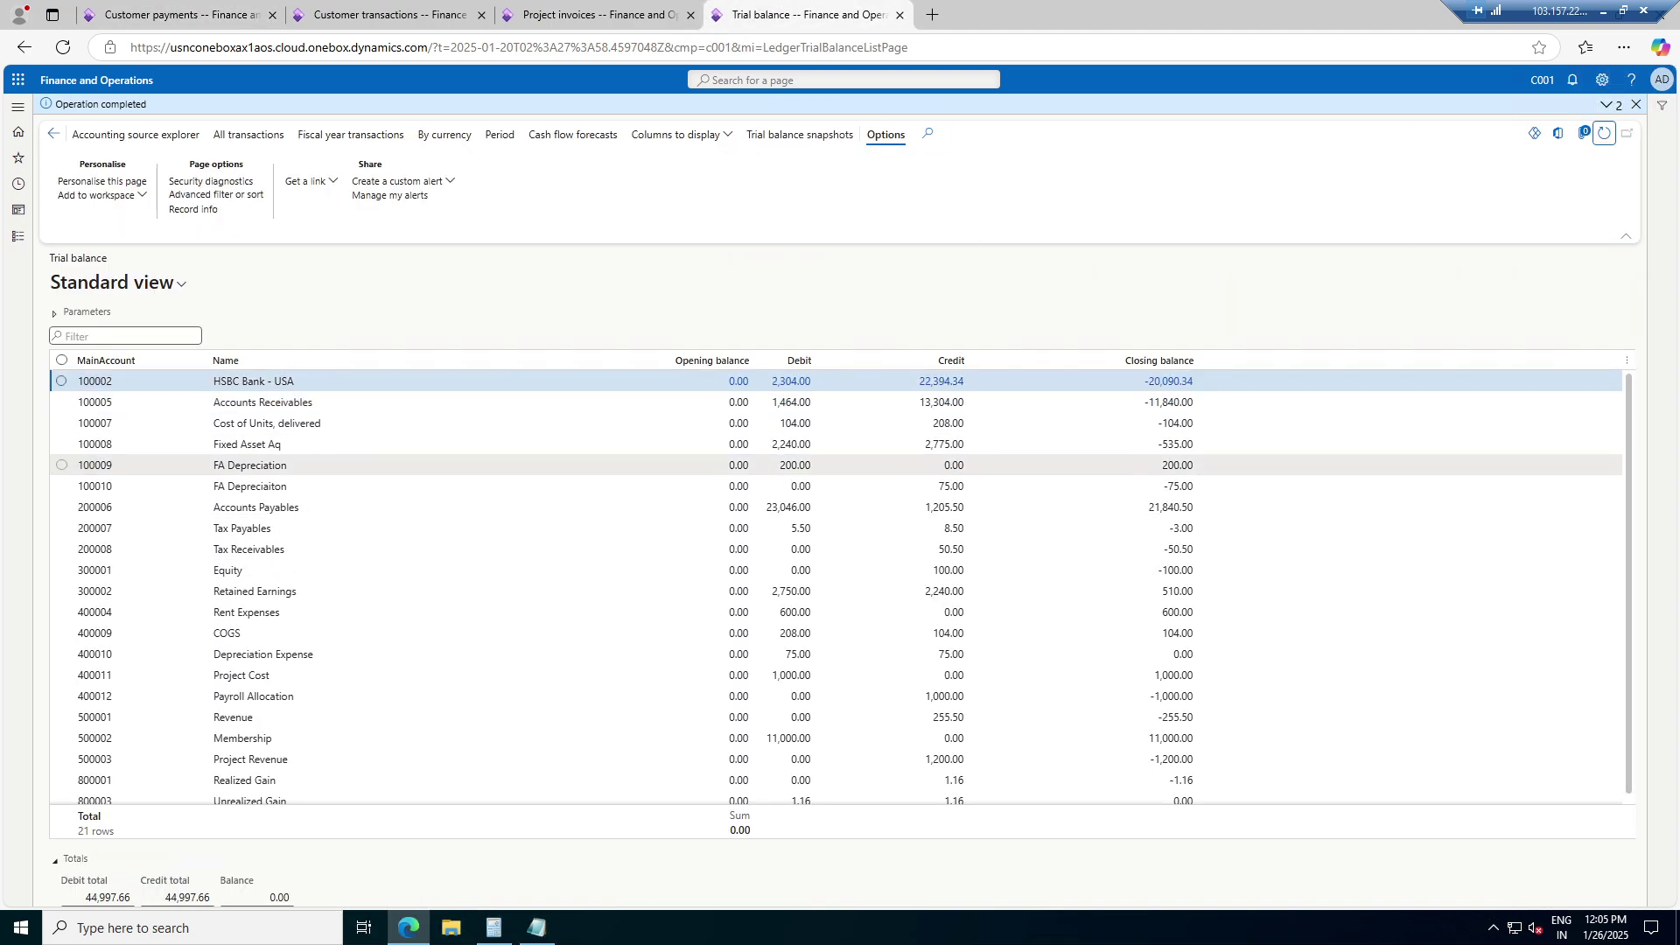
Open the All projects list of the Project management and accounting module
{"action": "left_click", "coordinate": [19, 237]}
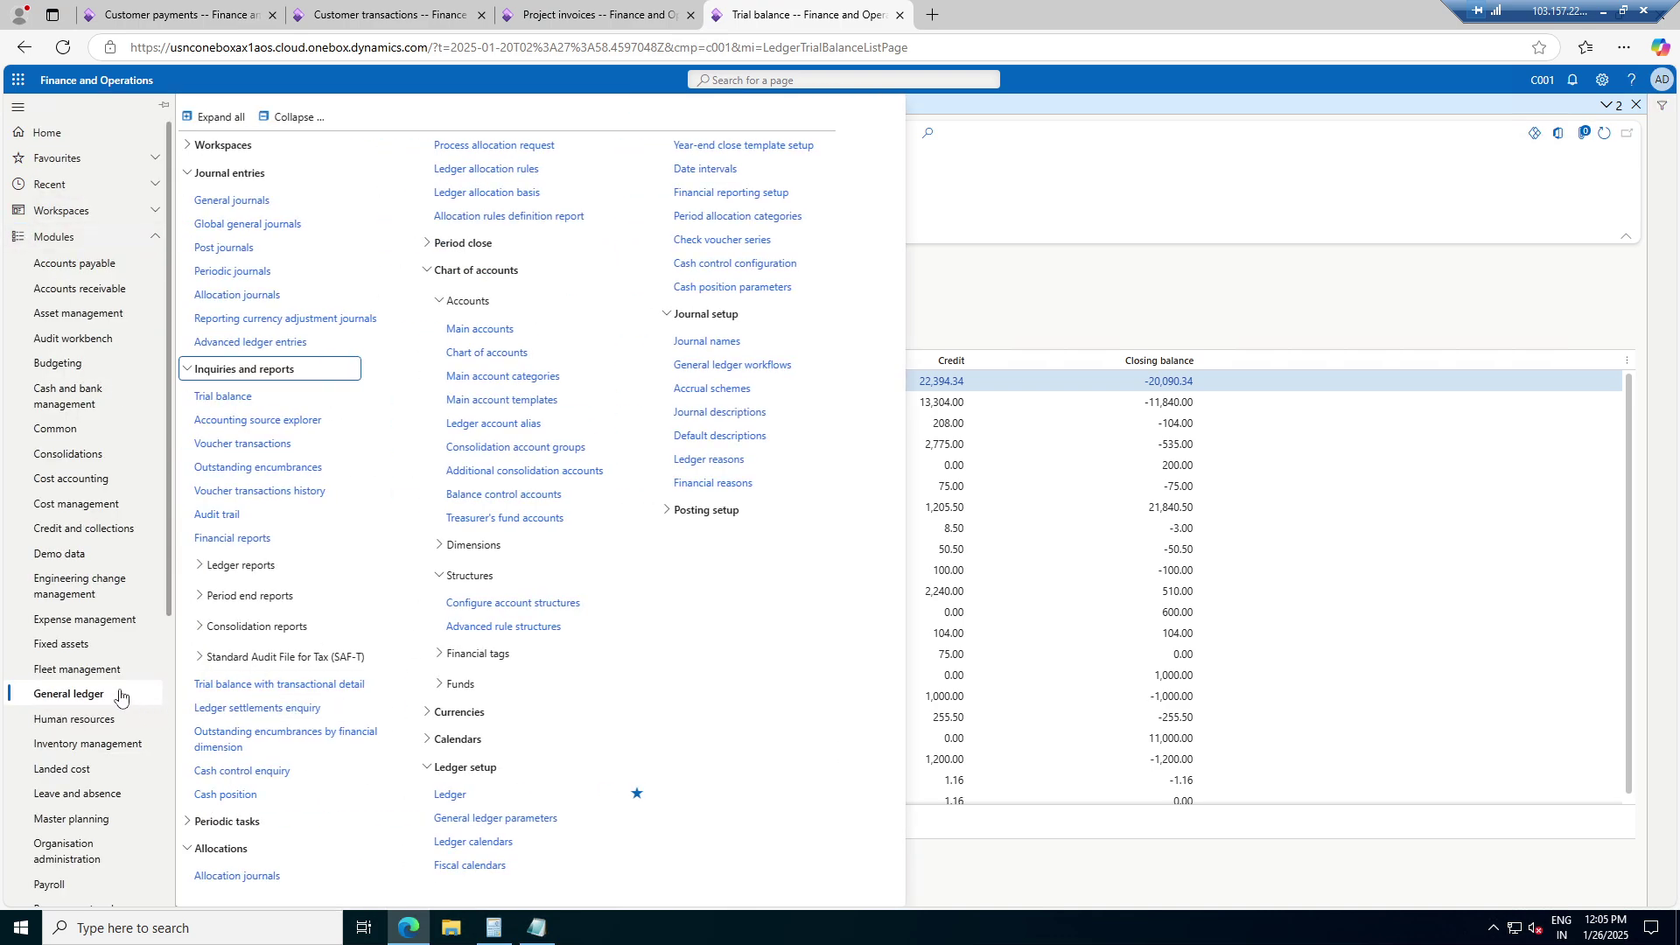
{"action": "scroll", "coordinate": [122, 700], "scroll_direction": "down", "scroll_amount": 5}
{"action": "left_click", "coordinate": [113, 570]}
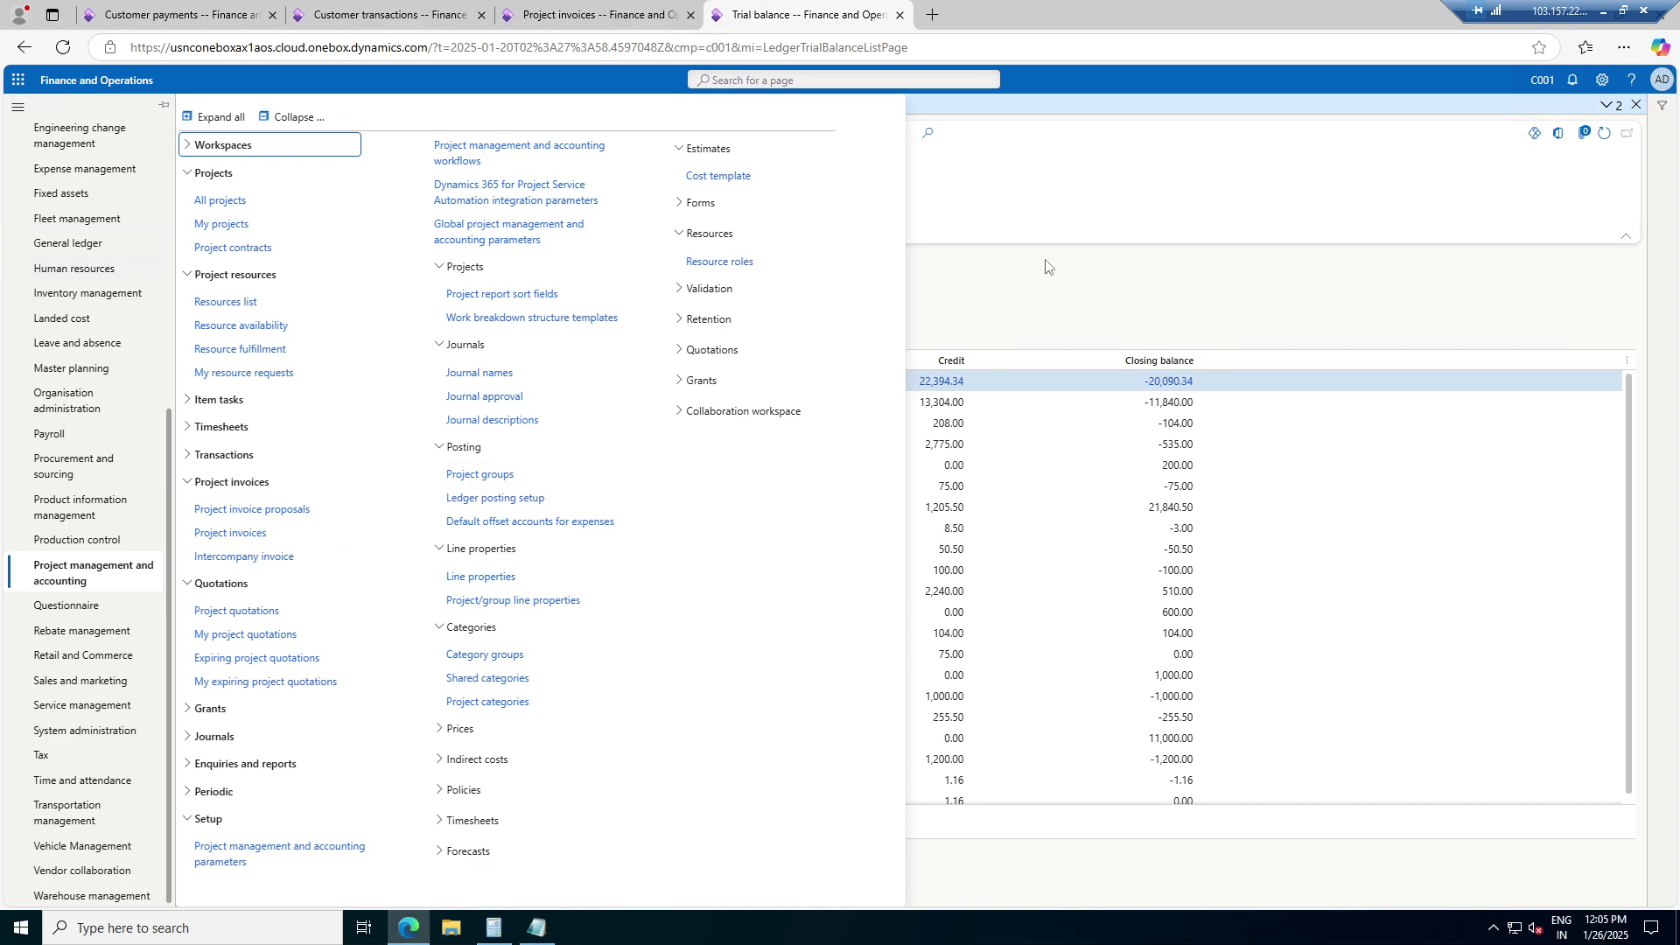
{"action": "left_click", "coordinate": [205, 203]}
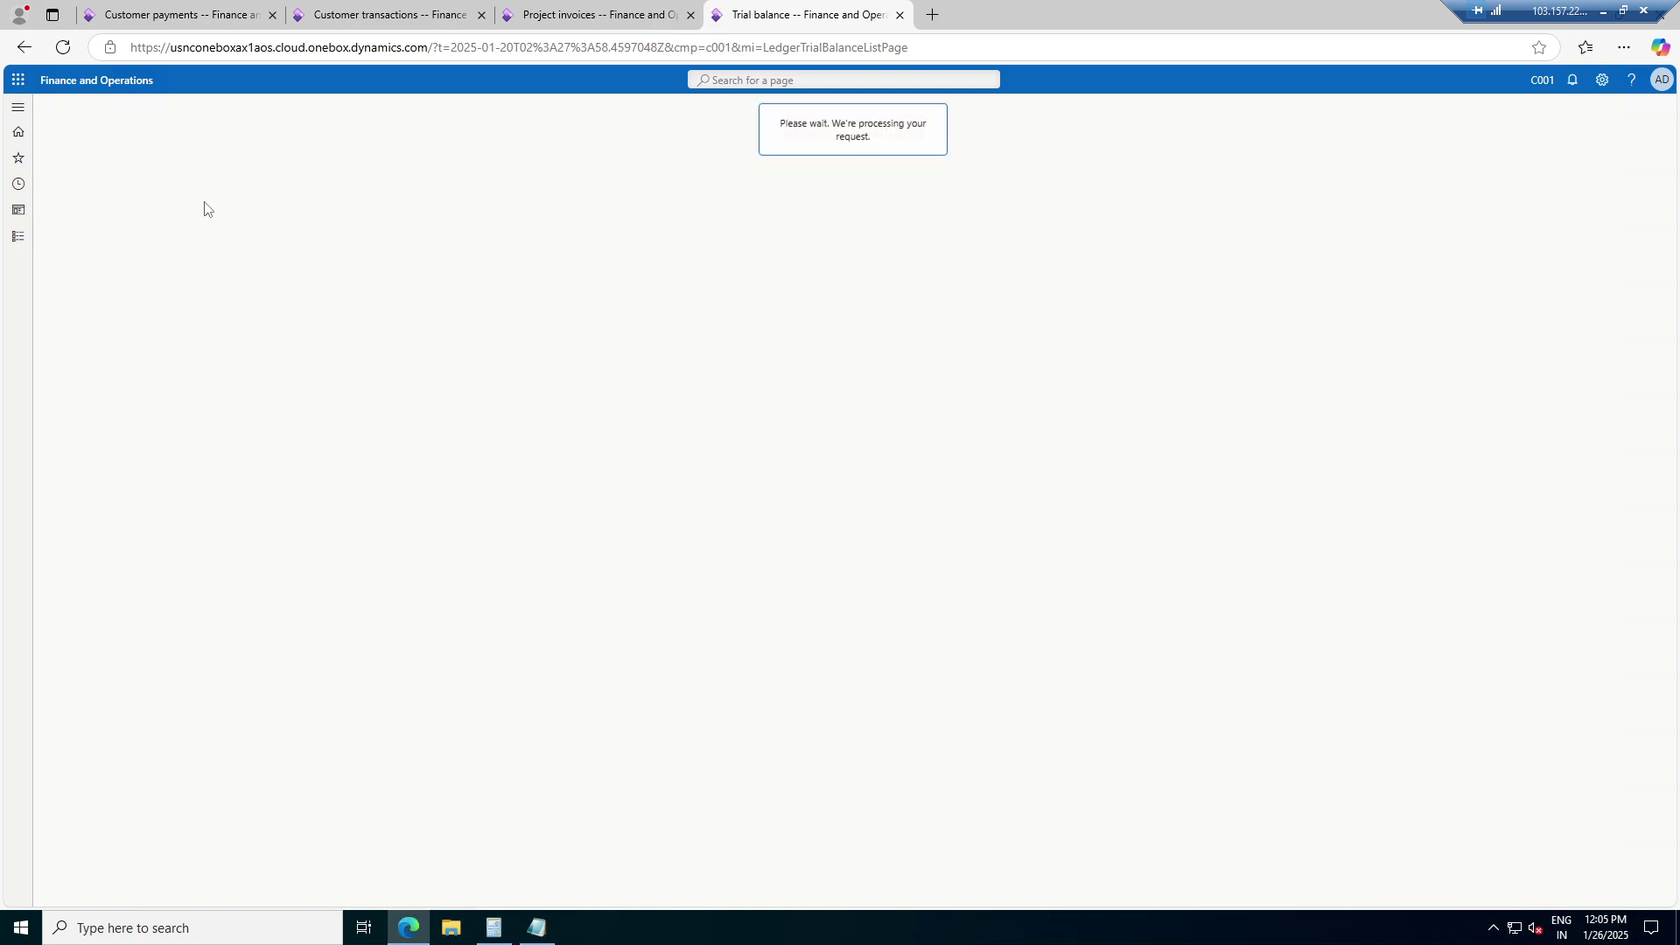